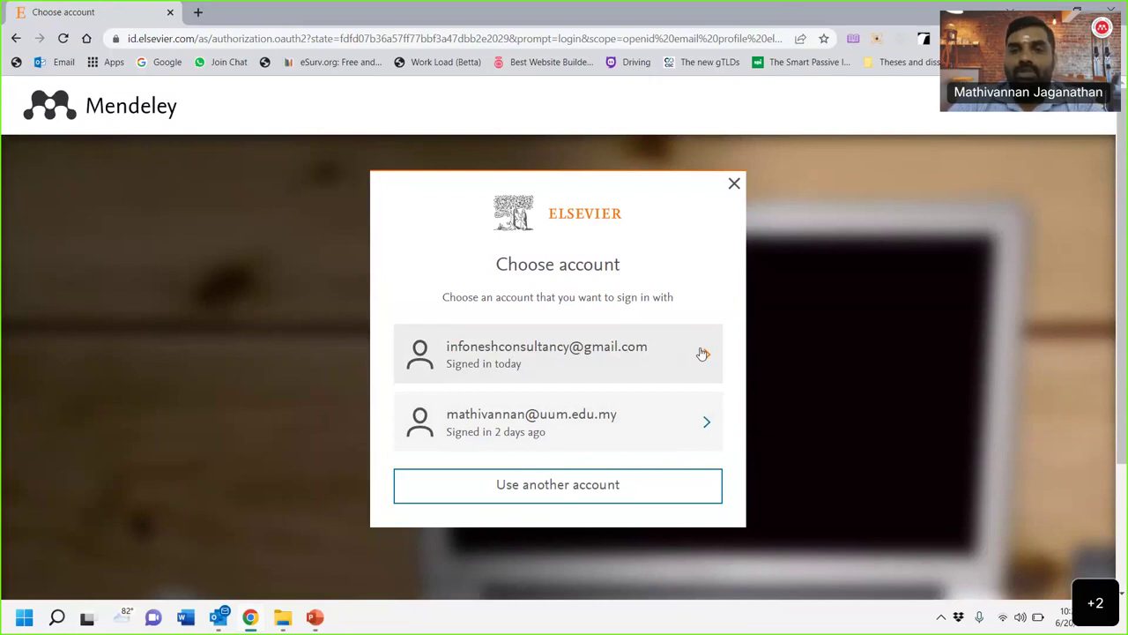
Sign in to Mendeley Web with the university account and its autofilled password
click(518, 424)
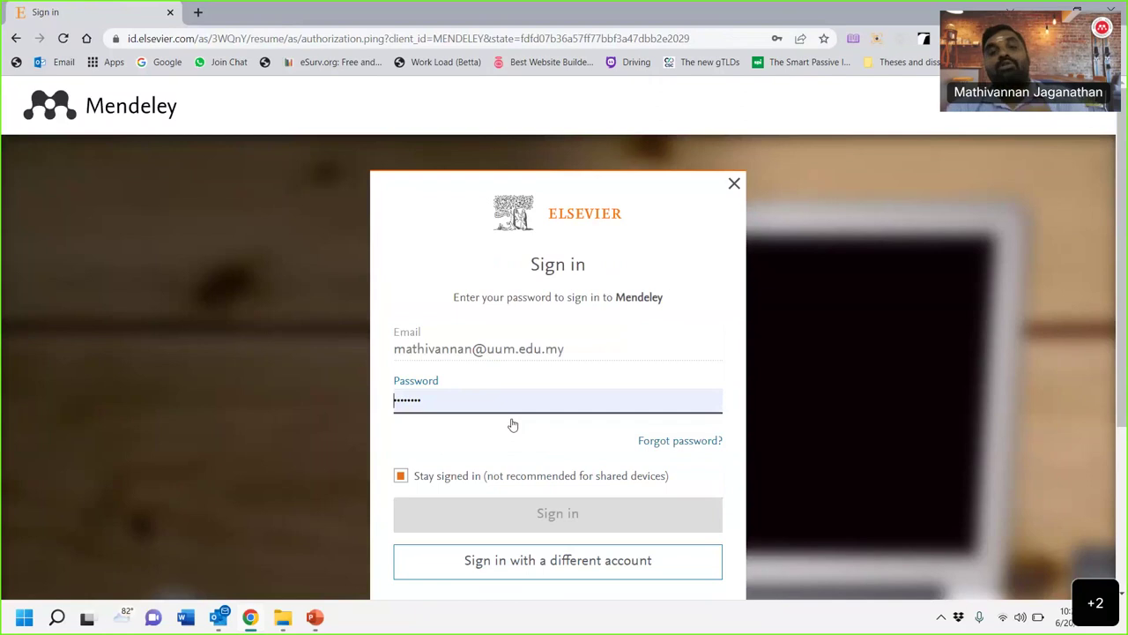
click(455, 401)
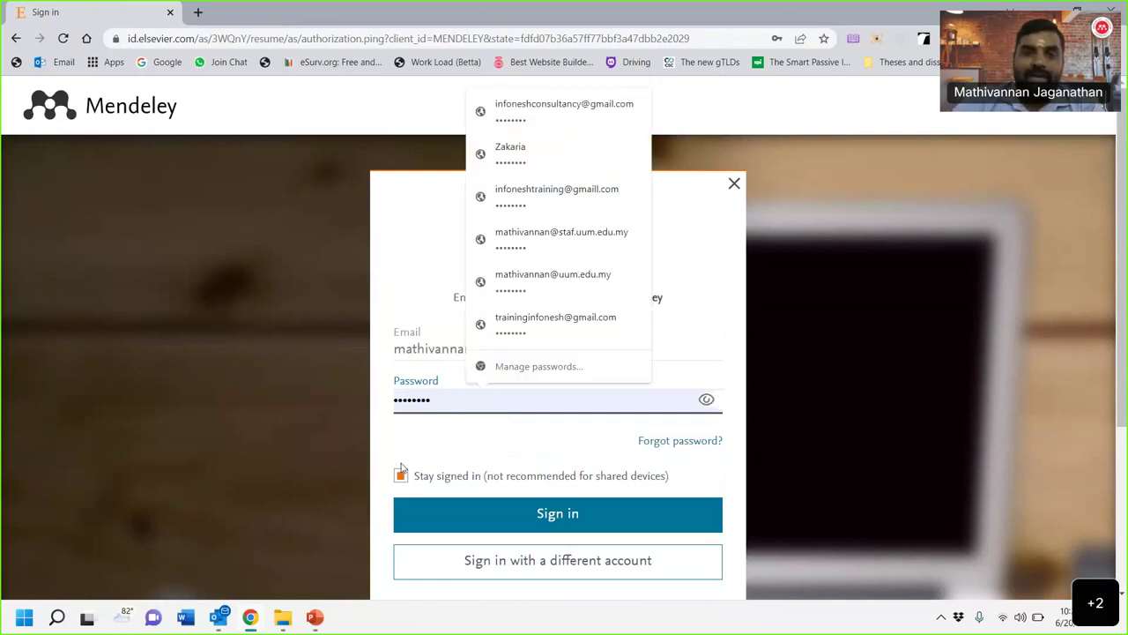
click(444, 441)
click(556, 522)
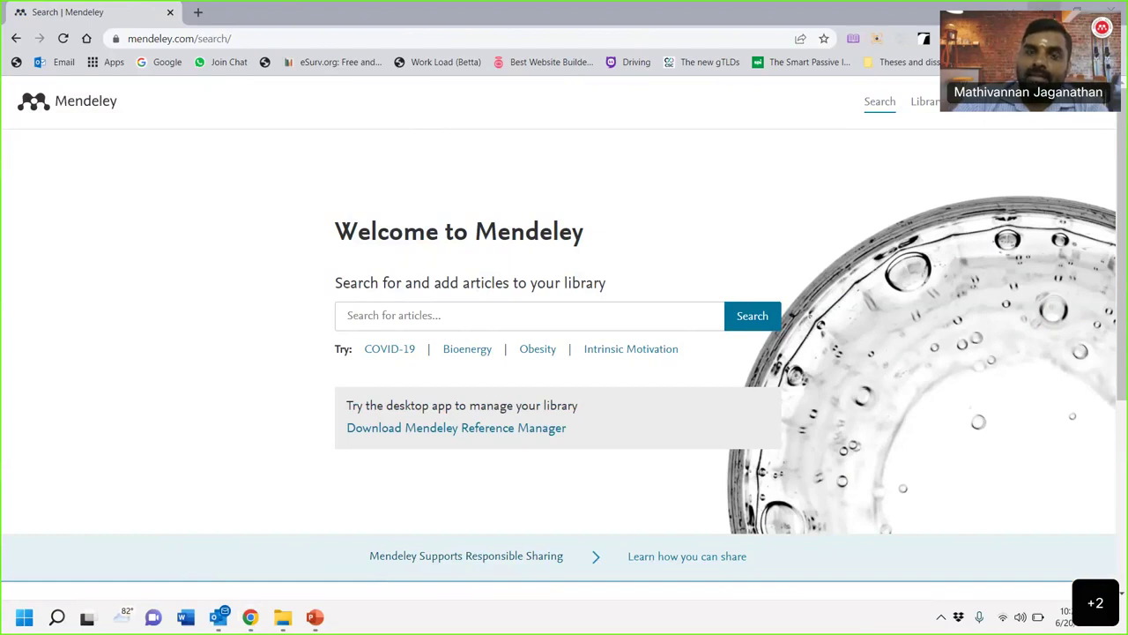
Leave the browser and show the bare Windows desktop, dismissing the Outlook jump list
key(alt+Tab)
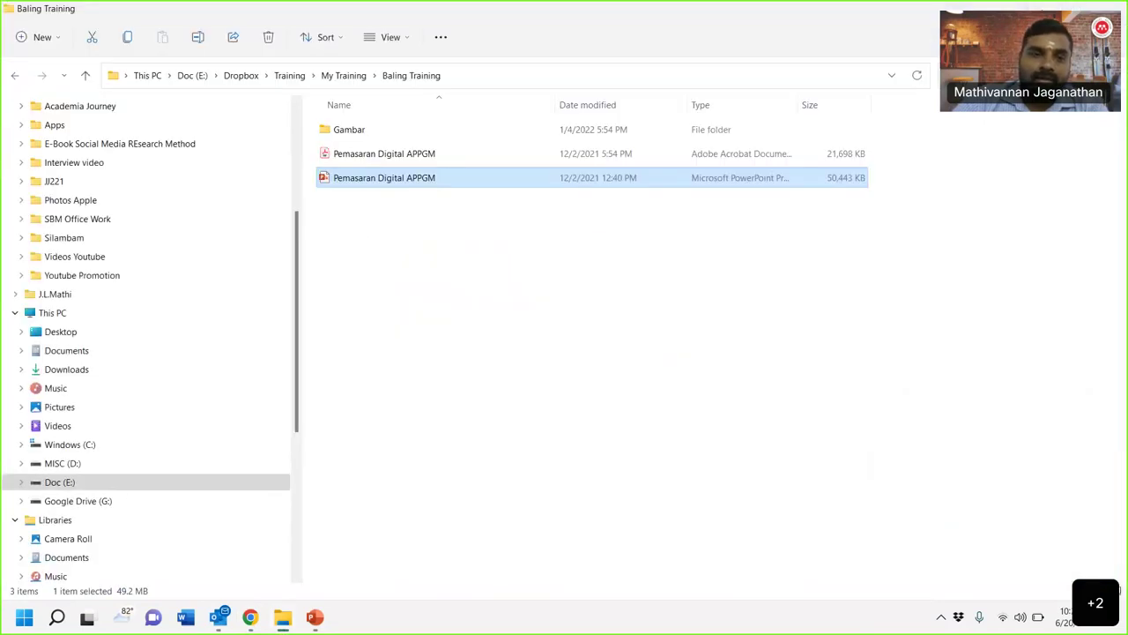
key(super+d)
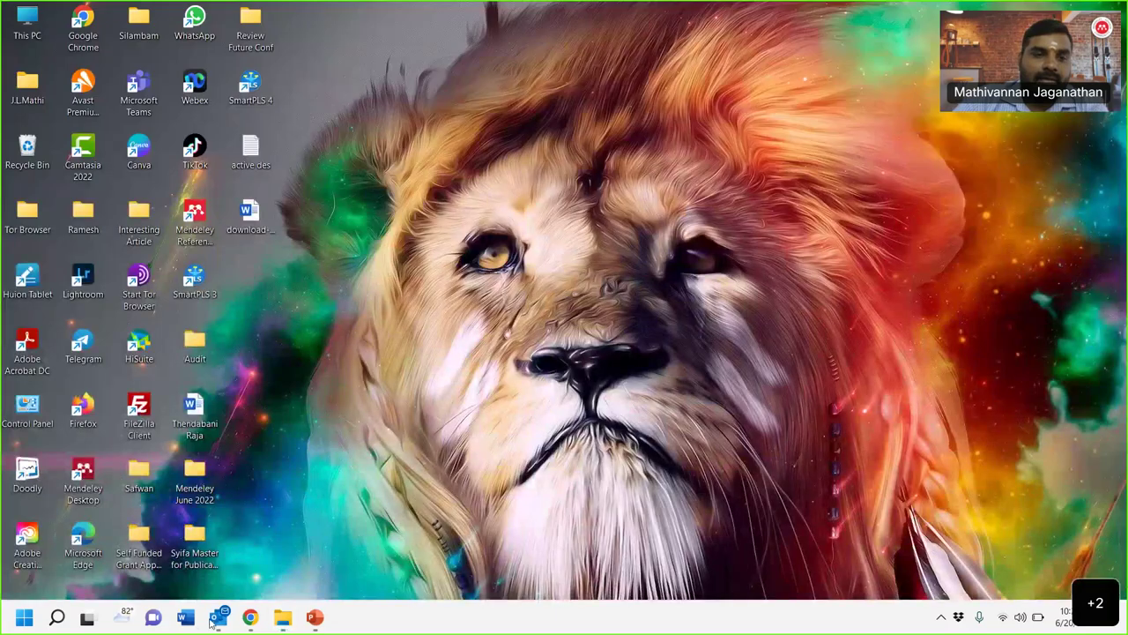
right_click(219, 619)
key(Escape)
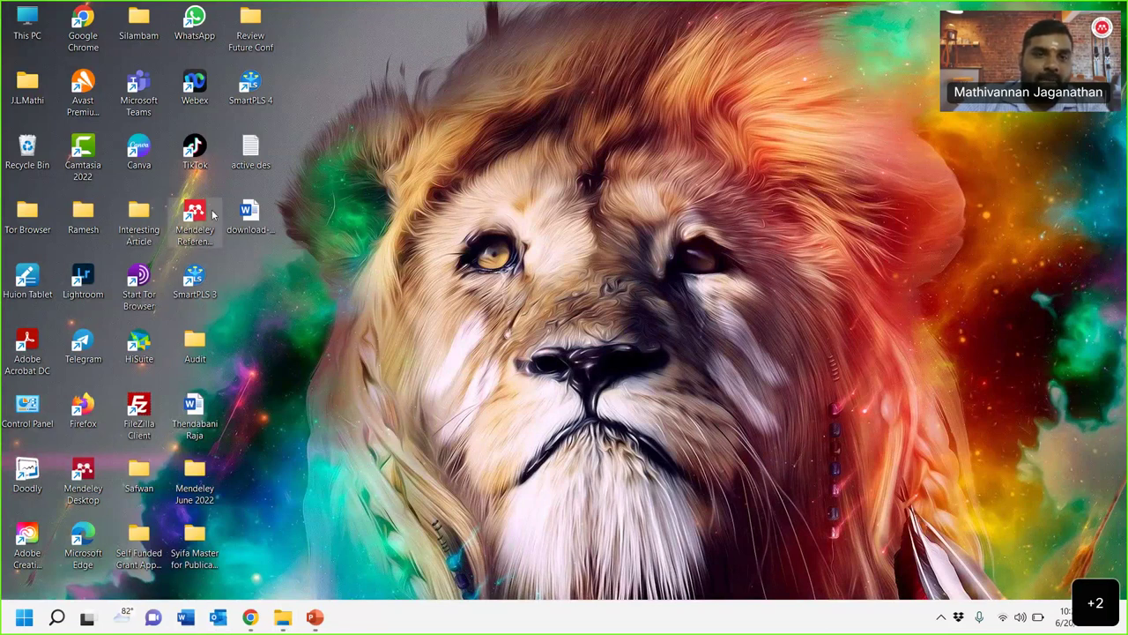
Move the Mendeley Desktop shortcut beside SmartPLS 3, with Mendeley Reference Manager directly beneath it
click(198, 234)
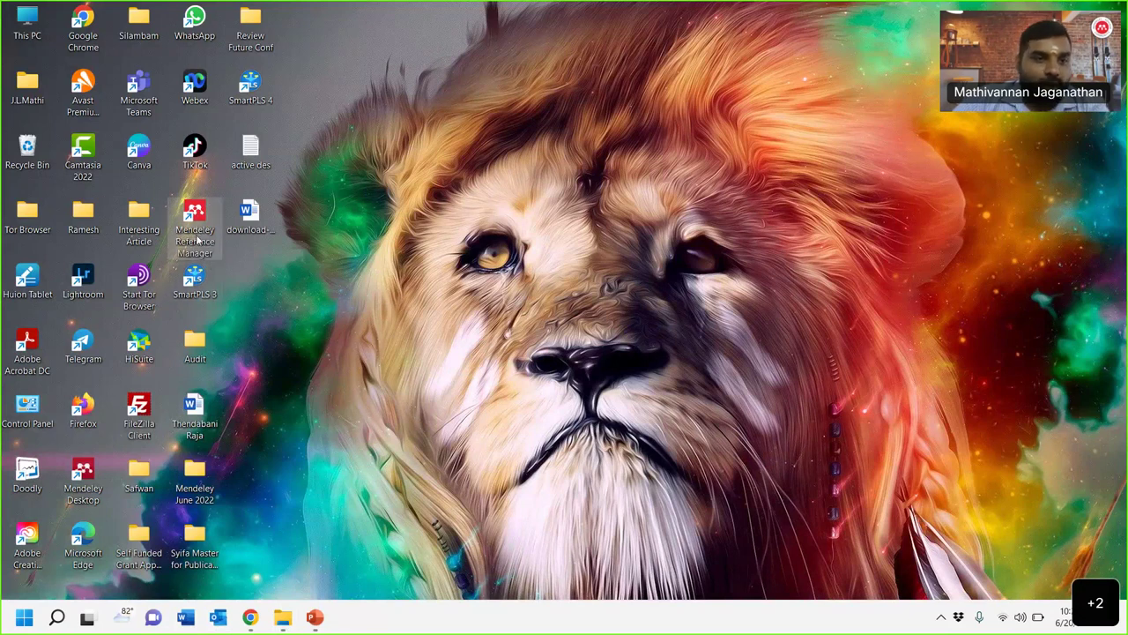
click(70, 485)
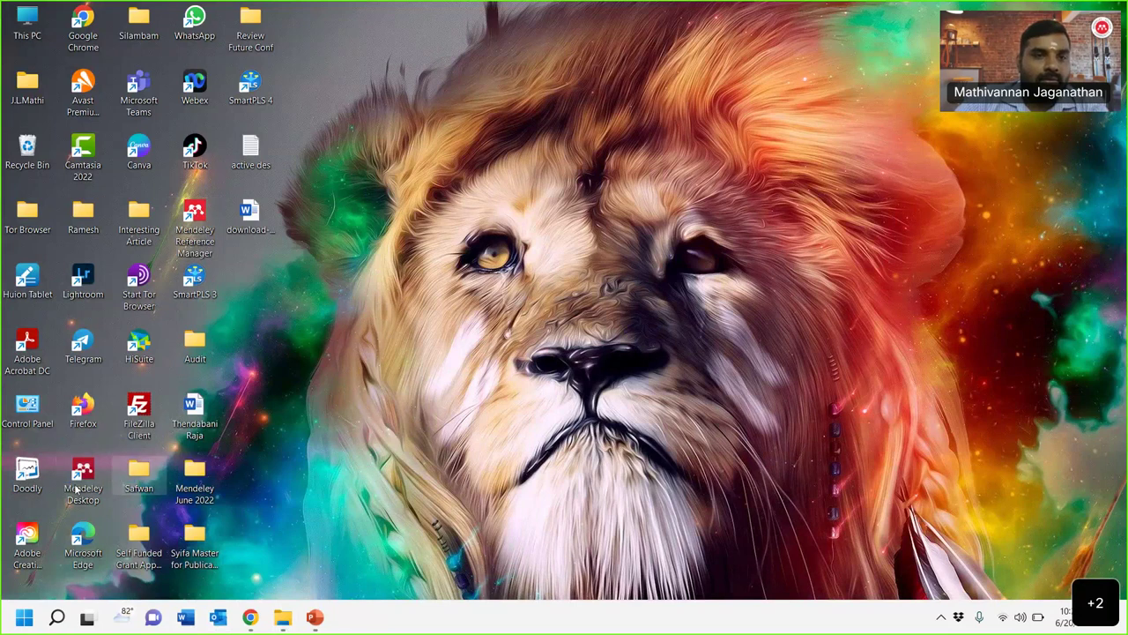
drag(76, 487, 192, 226)
click(192, 226)
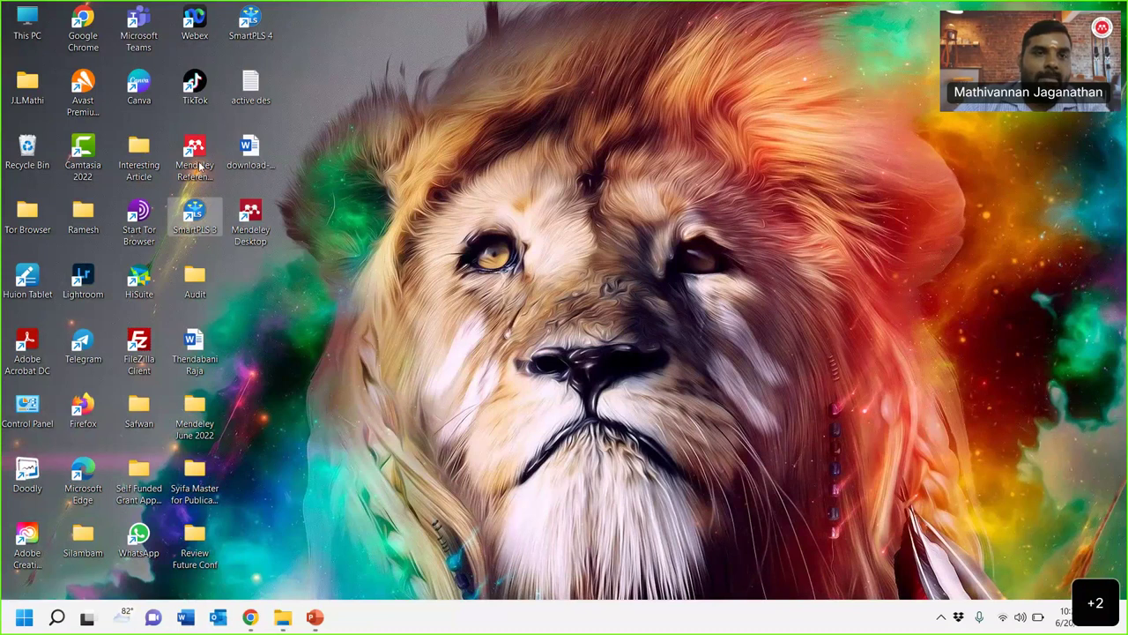
drag(200, 165, 257, 228)
click(260, 230)
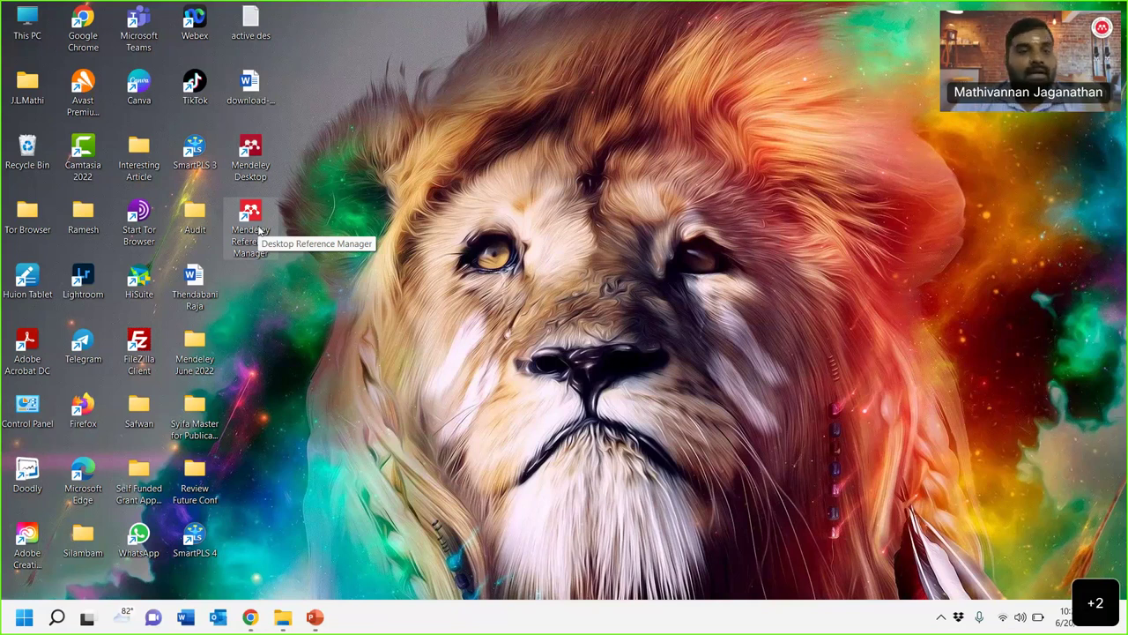
Minimize the Chrome window and select the Mendeley Desktop and Reference Manager shortcuts
click(254, 620)
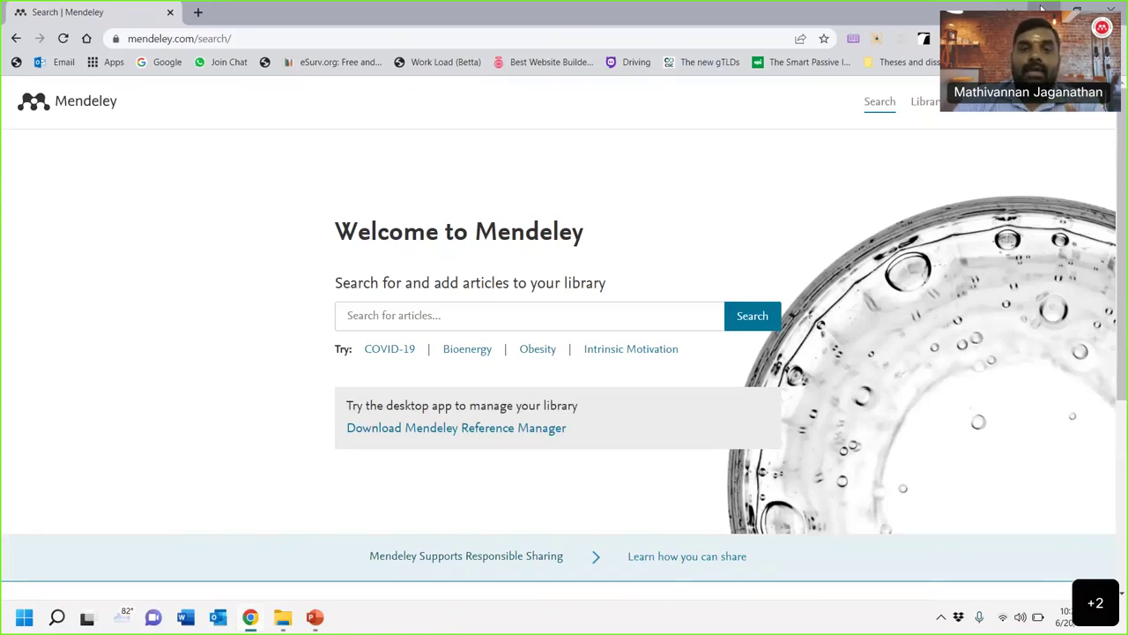
click(1042, 11)
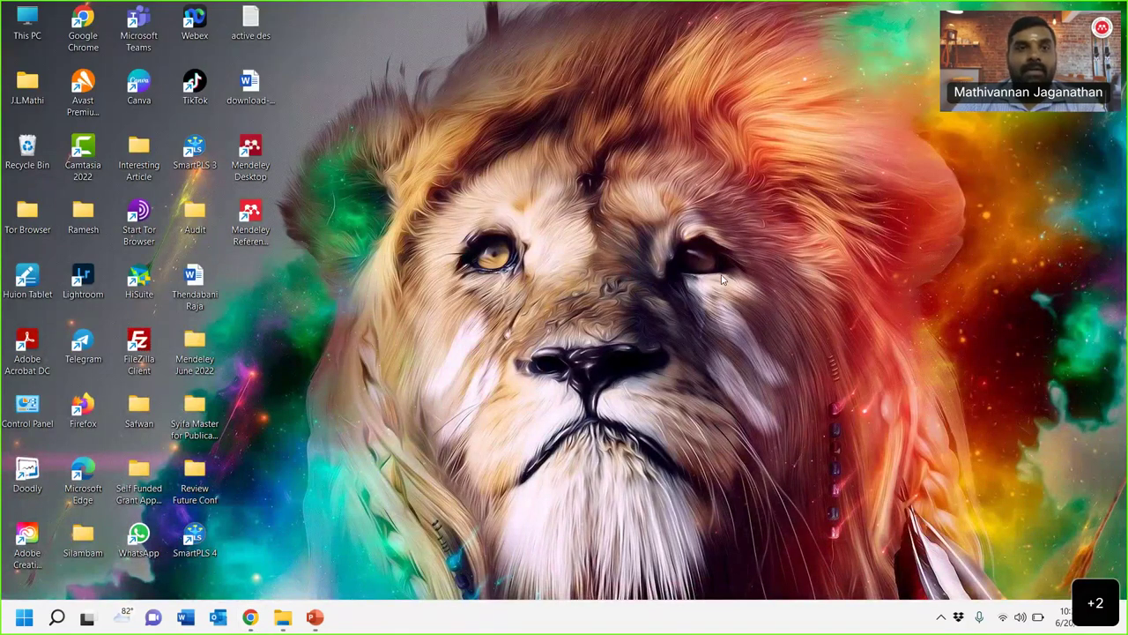
click(250, 157)
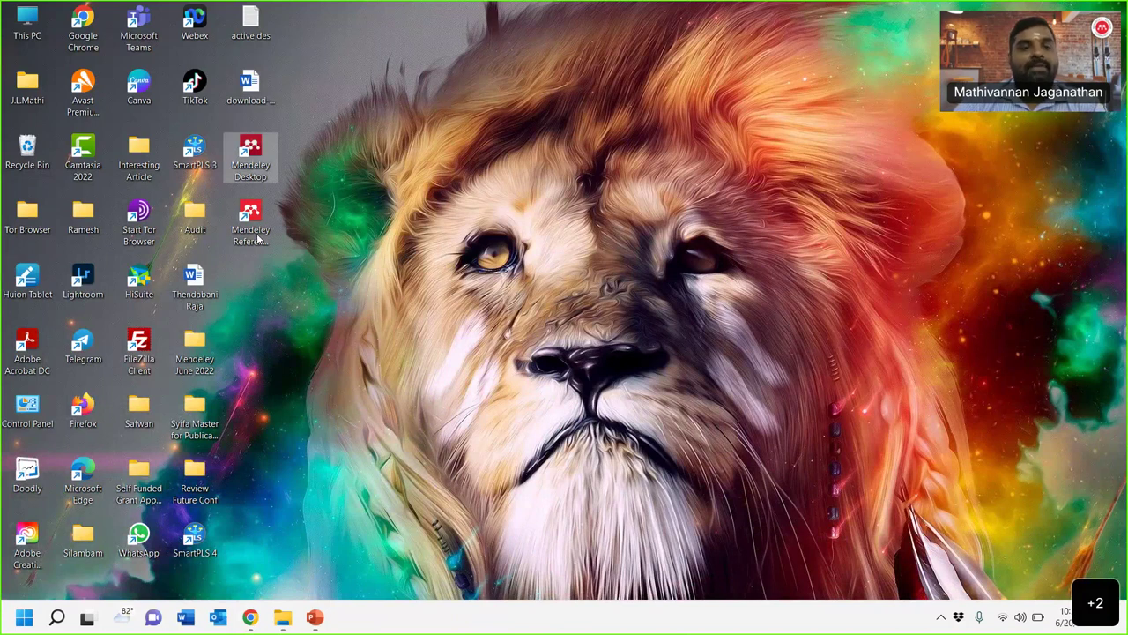
click(256, 231)
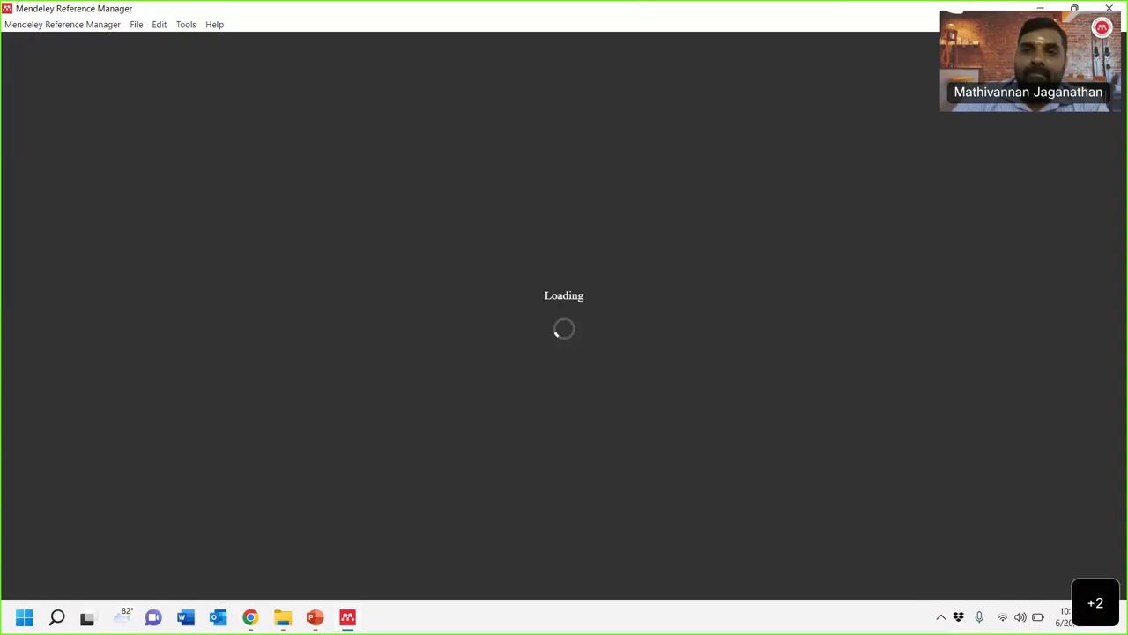
Sign in to Reference Manager with the university e-mail address and the account password
click(251, 618)
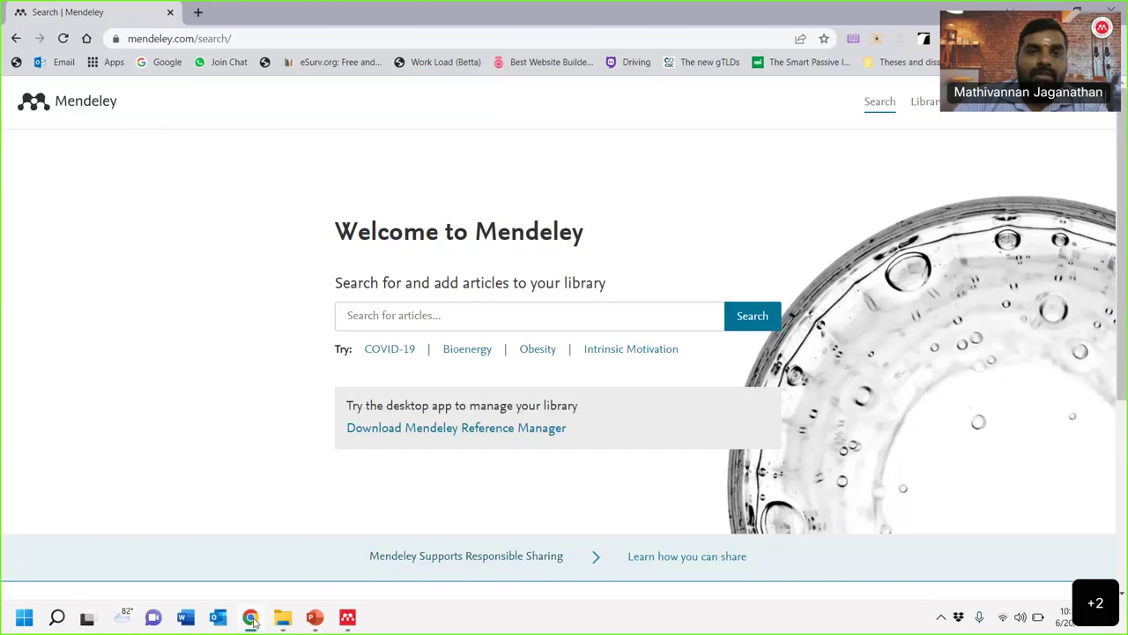
click(252, 619)
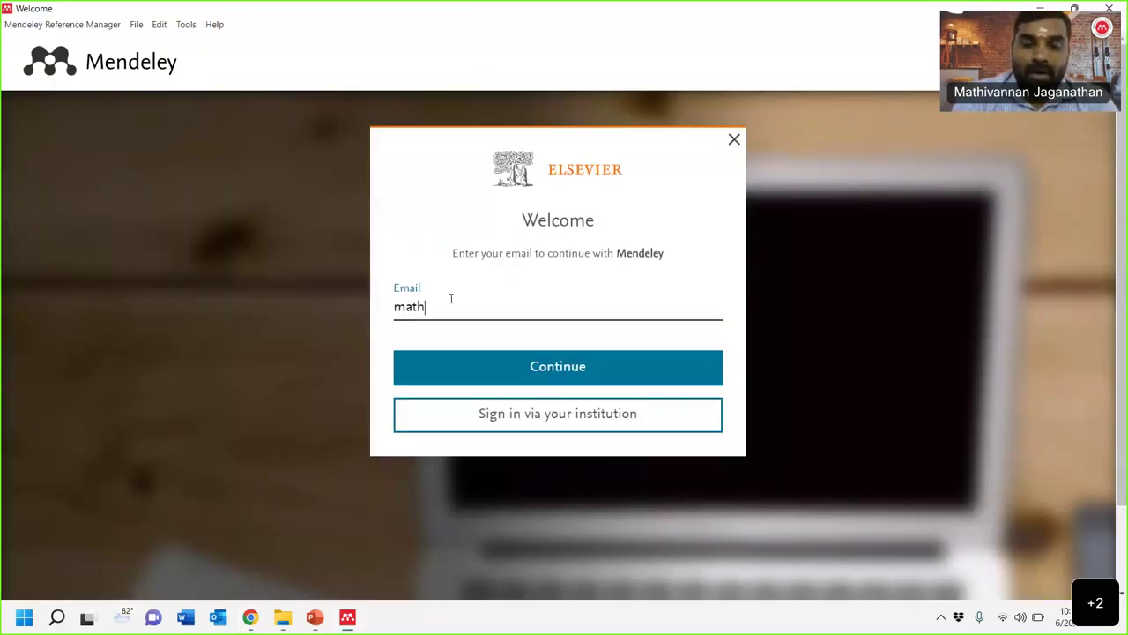
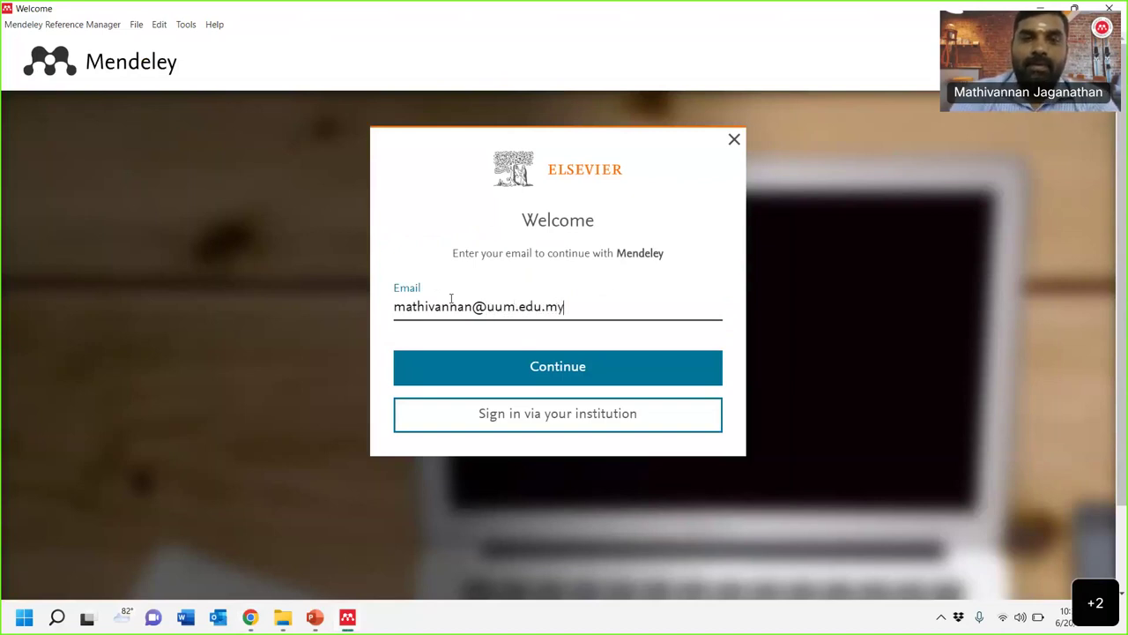
click(553, 358)
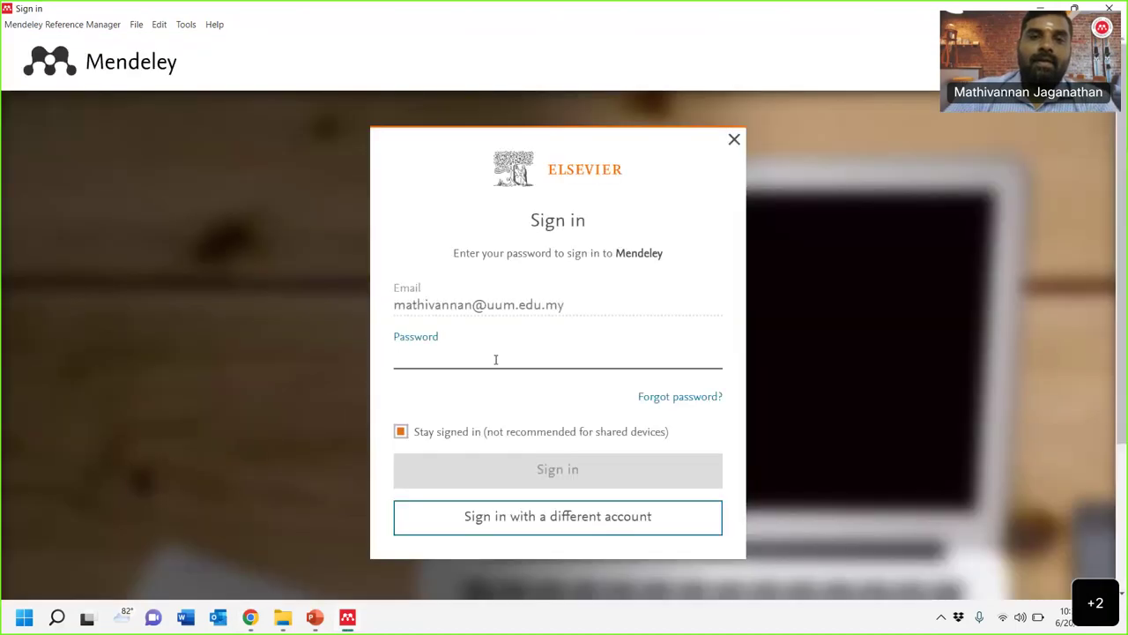
text(••••)
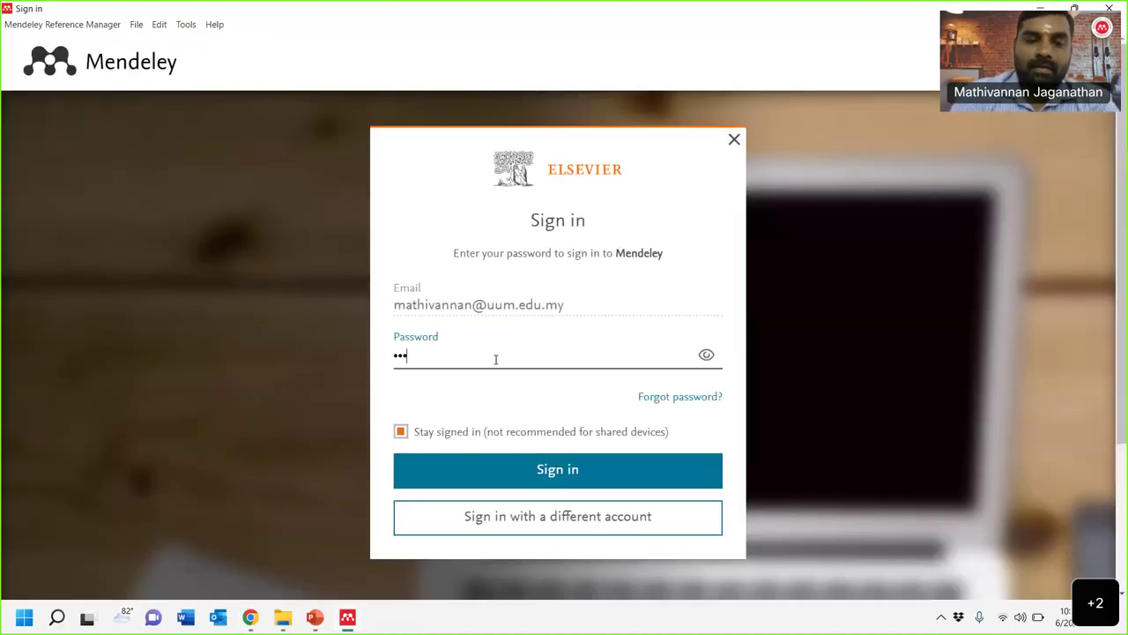
text(••••)
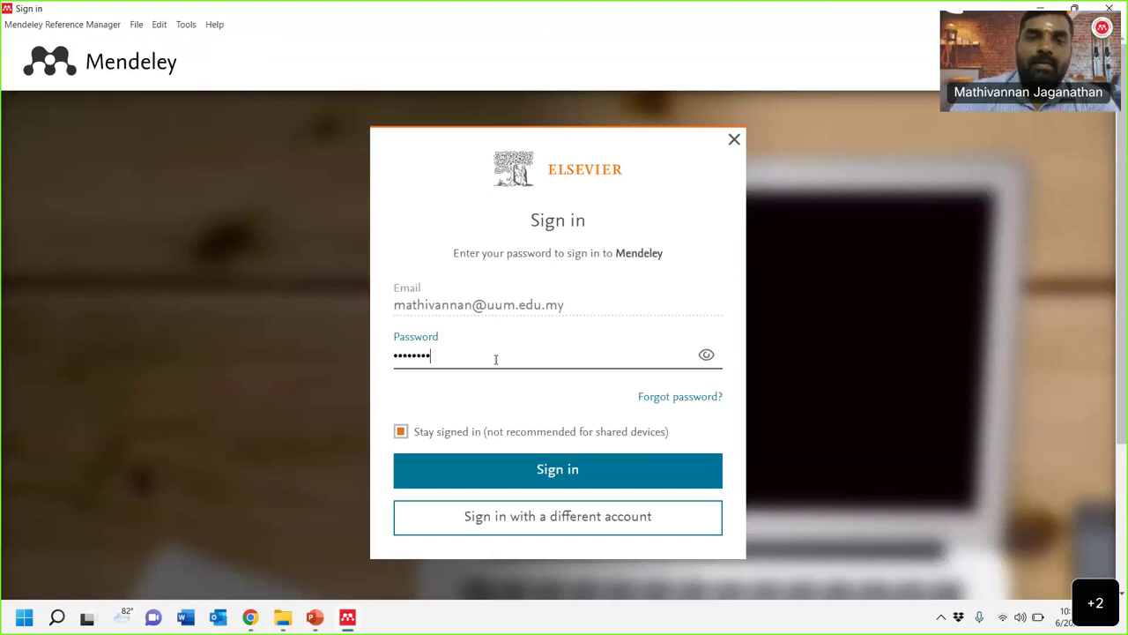
click(525, 467)
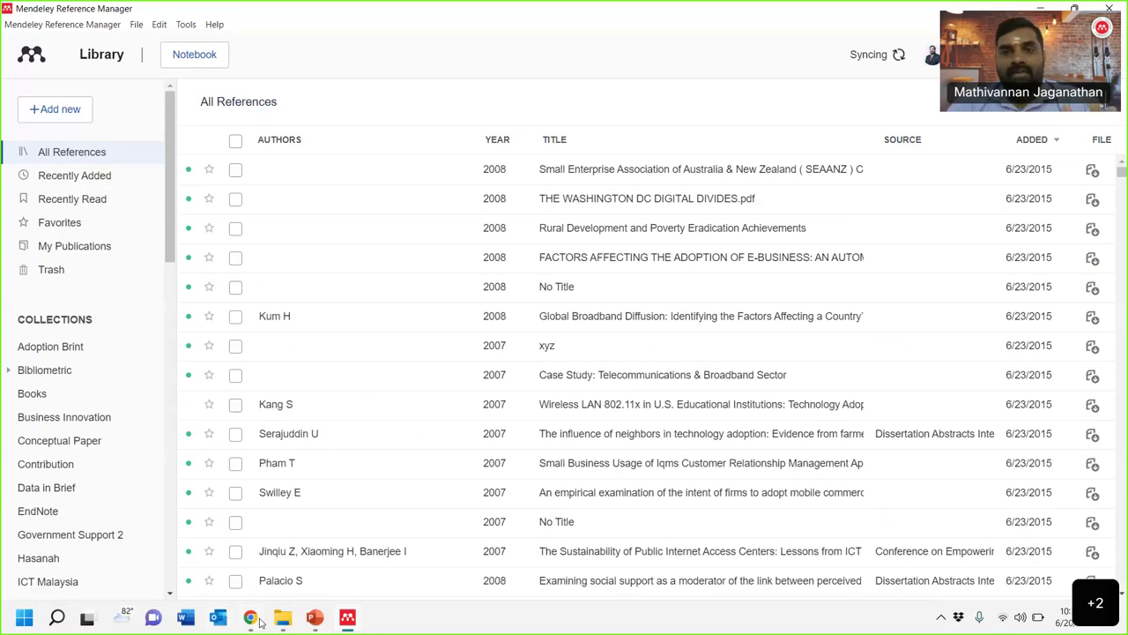
Check the web page, return to the synced Reference Manager library, then minimize it
click(251, 618)
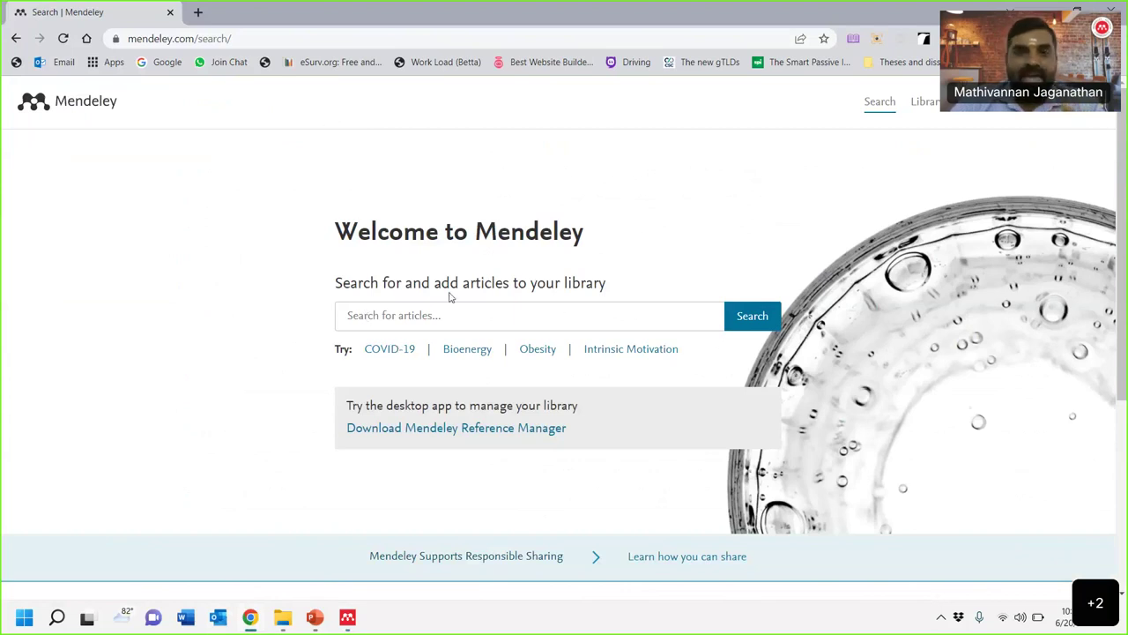
click(1046, 10)
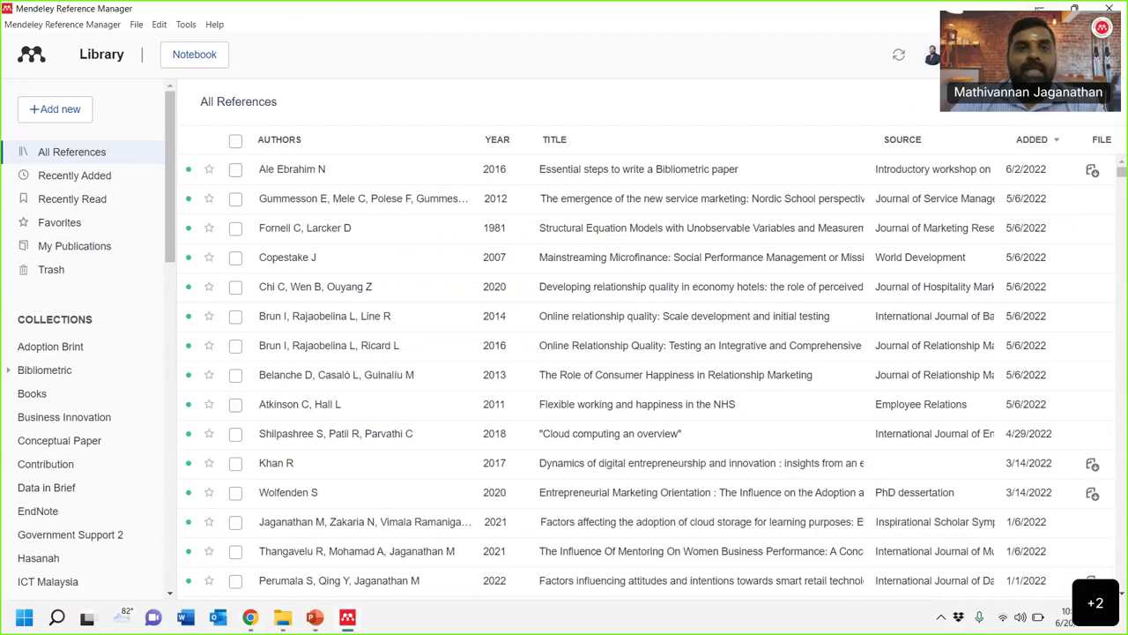
click(1040, 10)
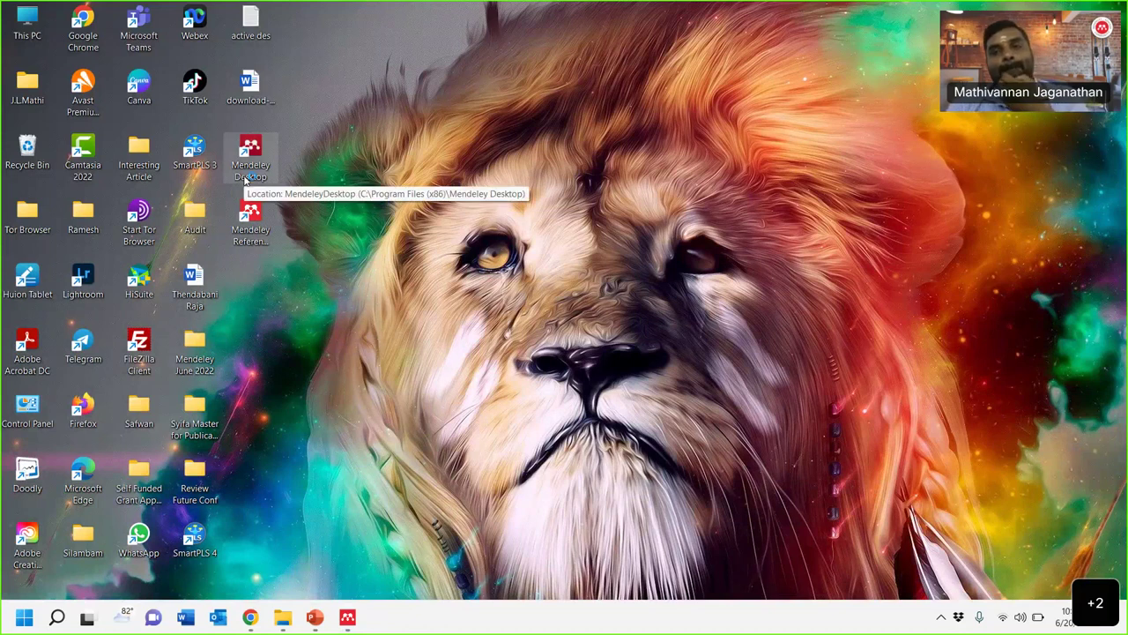
Launch and maximize Mendeley Desktop, then view the consumer happiness and smart retail technology papers
double_click(247, 179)
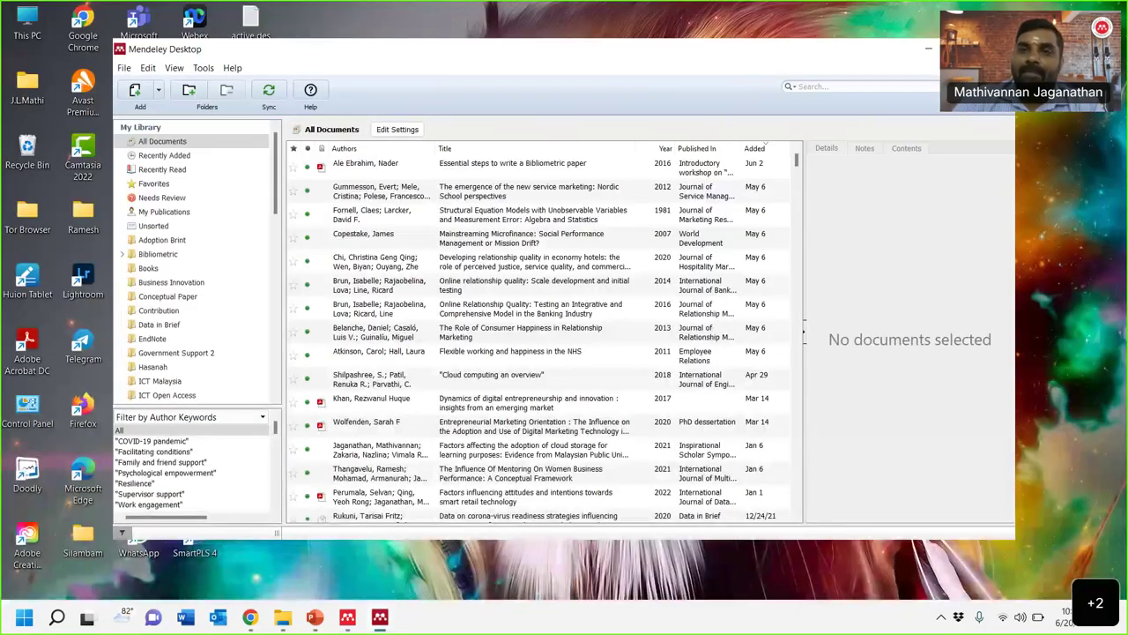
double_click(732, 54)
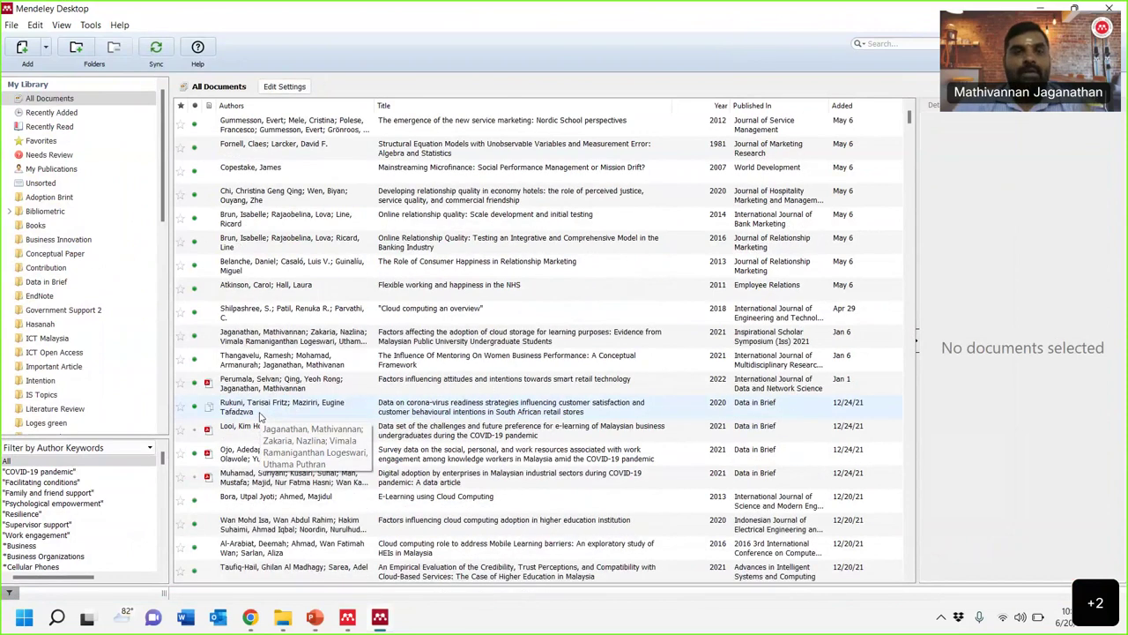
click(326, 270)
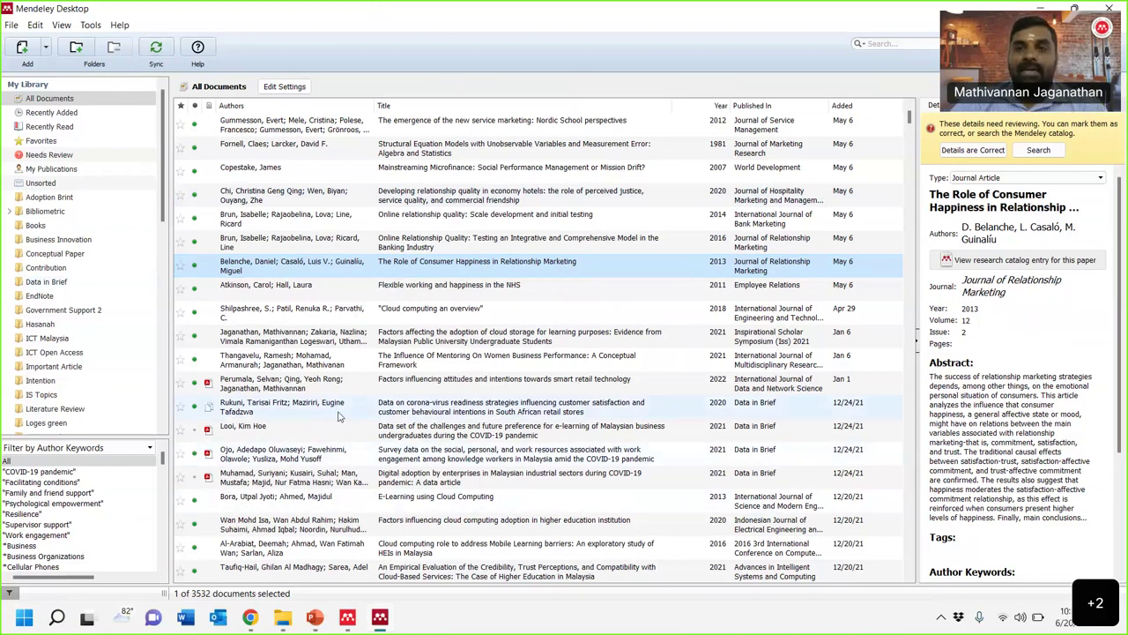
click(340, 384)
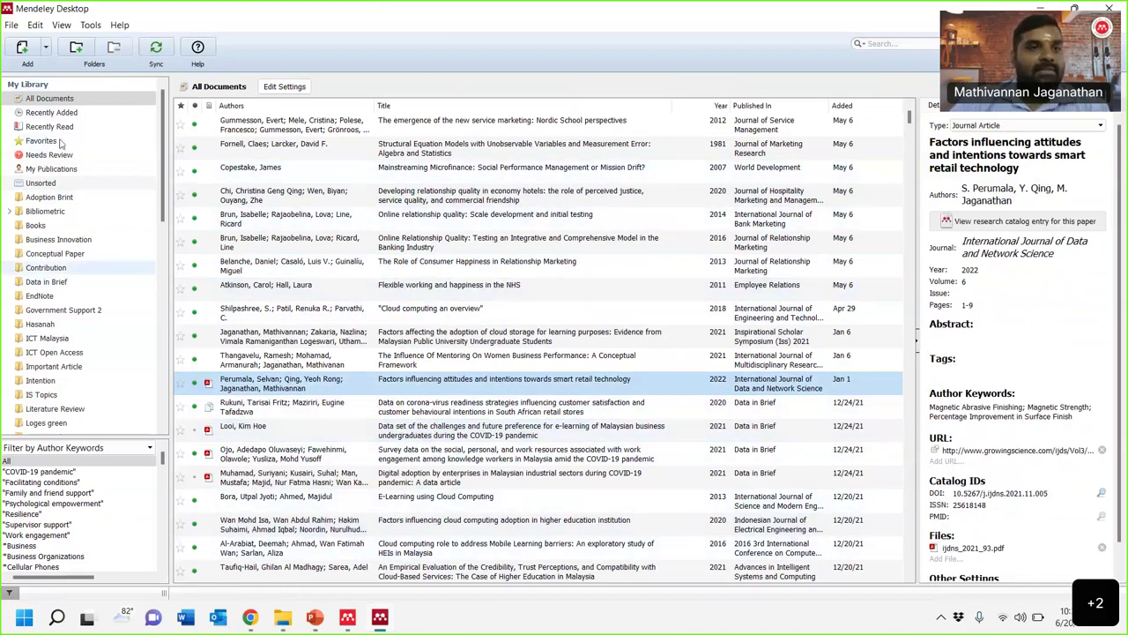
Look through the program's menus, then show the consumer happiness paper's details again
click(90, 24)
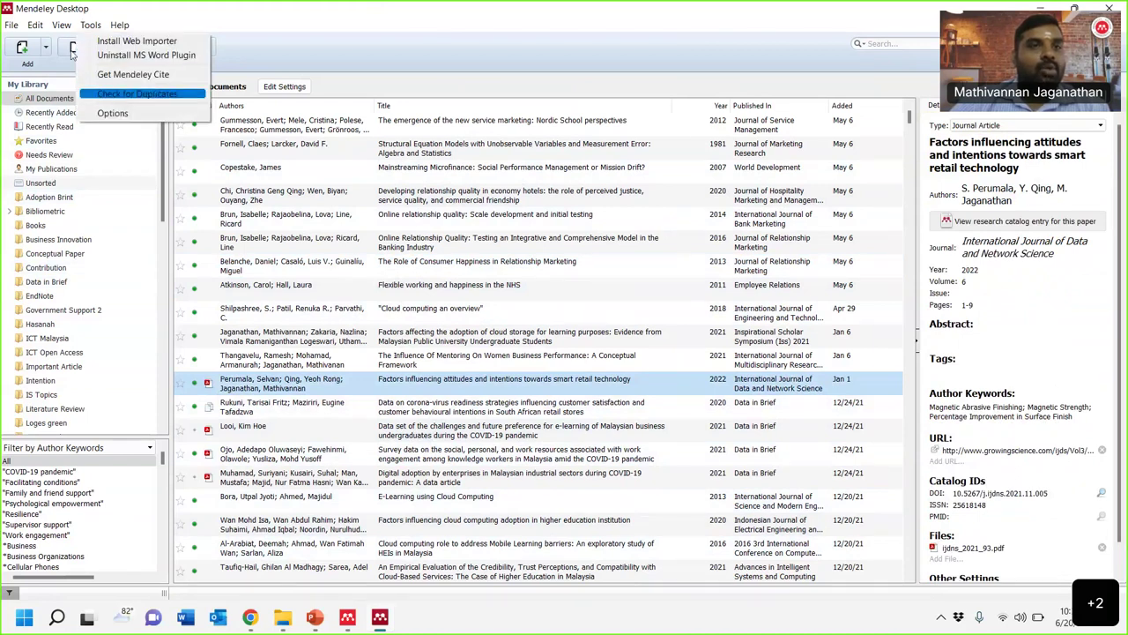
mouse_move(35, 24)
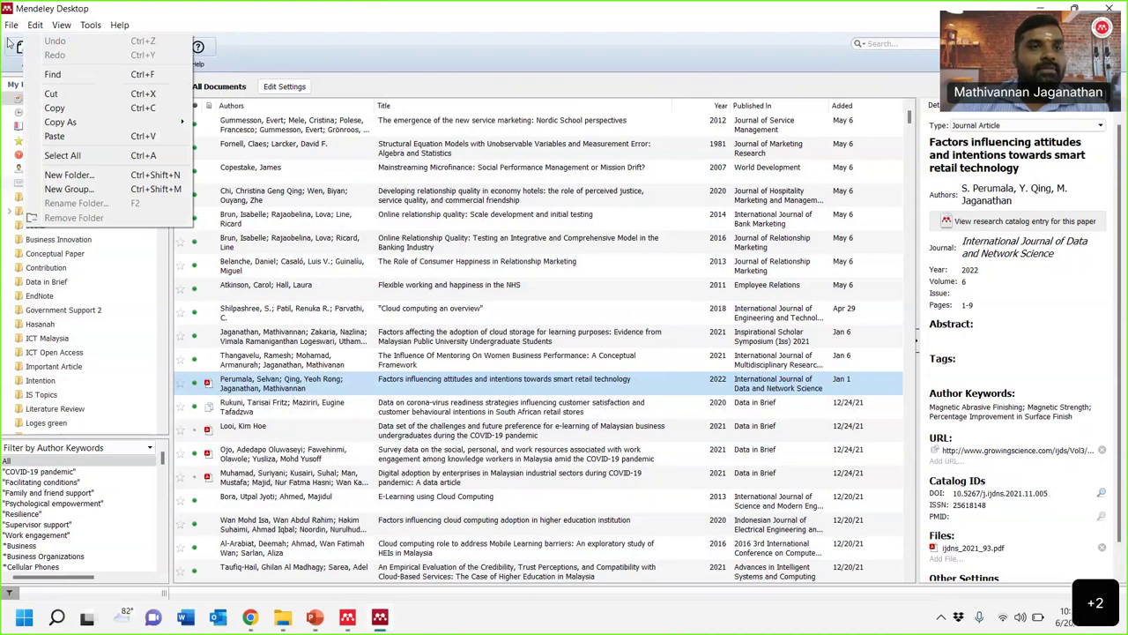
click(394, 261)
click(398, 261)
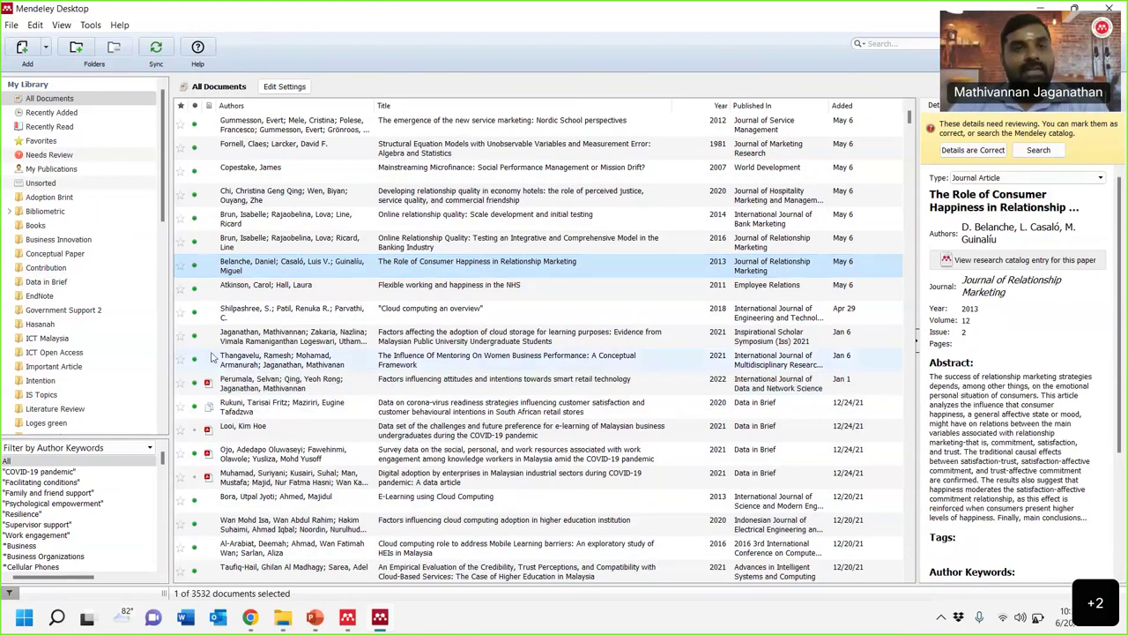
Step through the Contribution, EndNote and Hasanah collections, scrolling the Hasanah document list
click(49, 268)
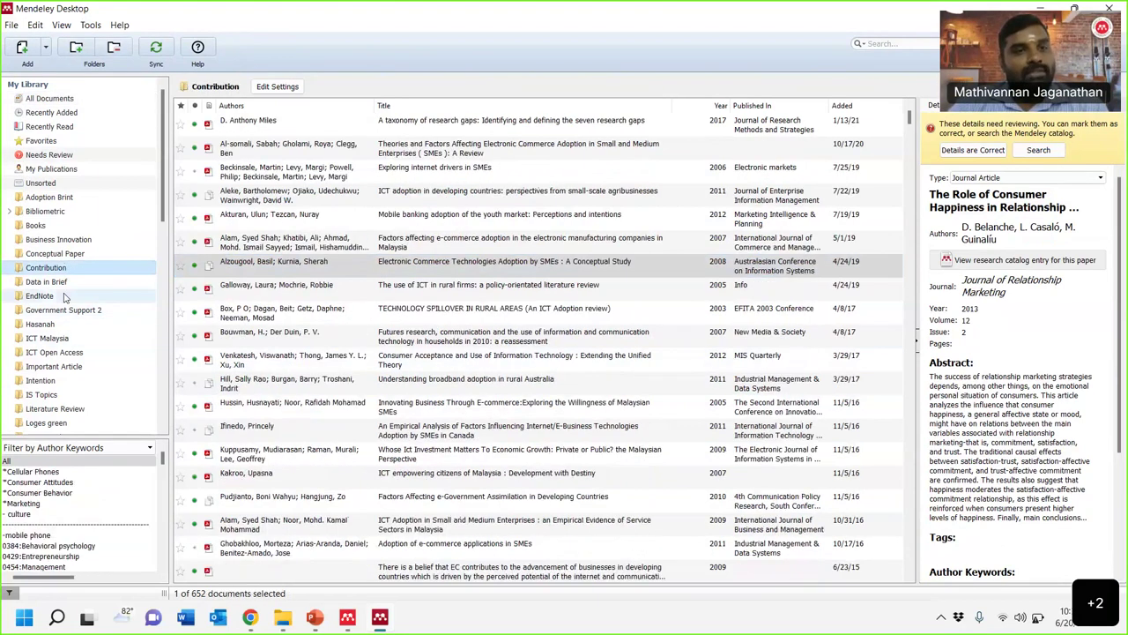
click(63, 297)
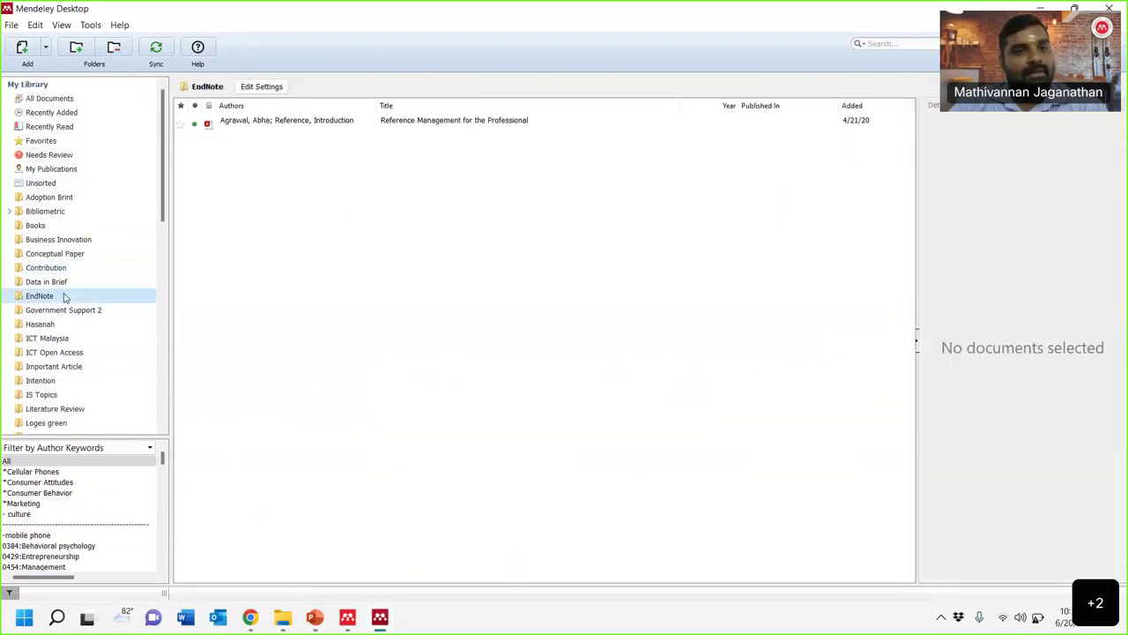
click(44, 324)
scroll(70, 377, down, 5)
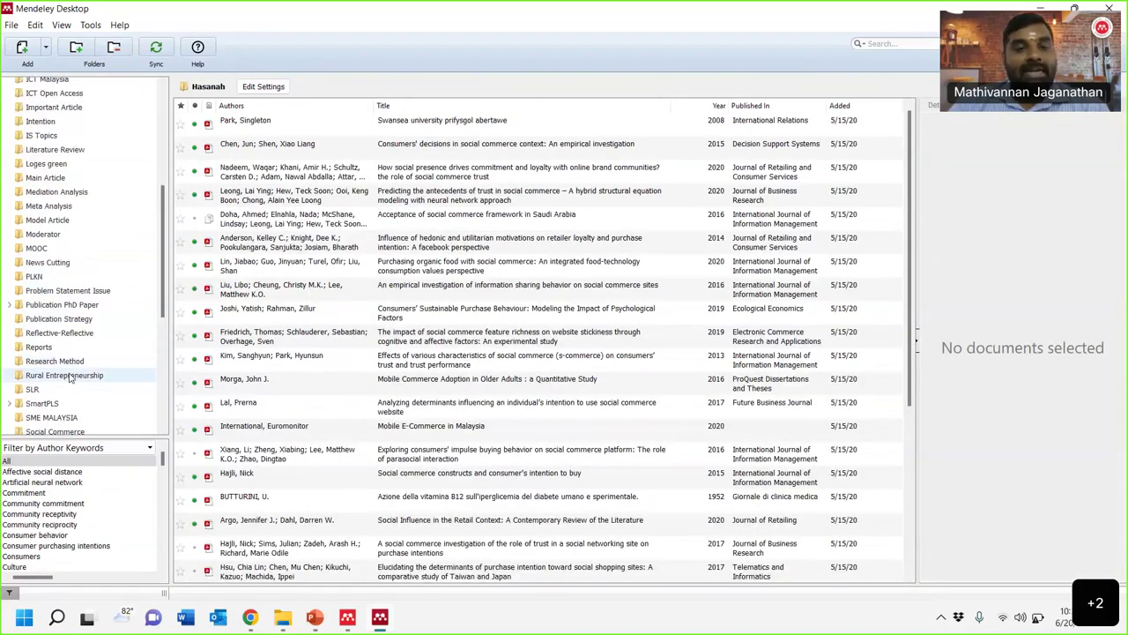
scroll(71, 377, down, 5)
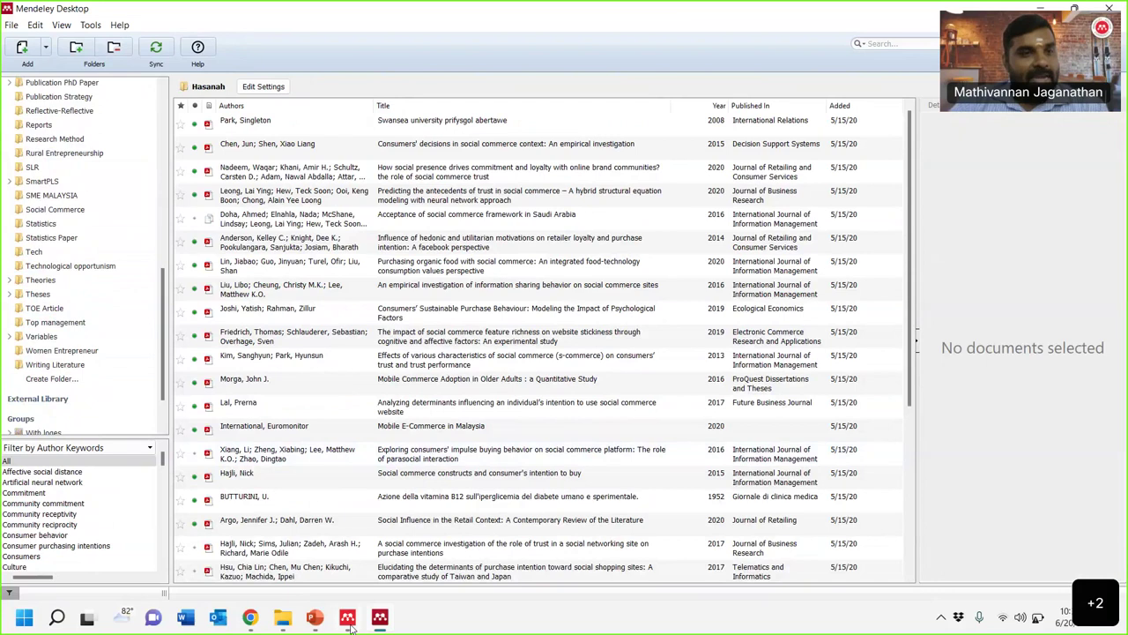
In Mendeley Desktop, open the Adoption Brint and then Business Innovation collections
click(349, 621)
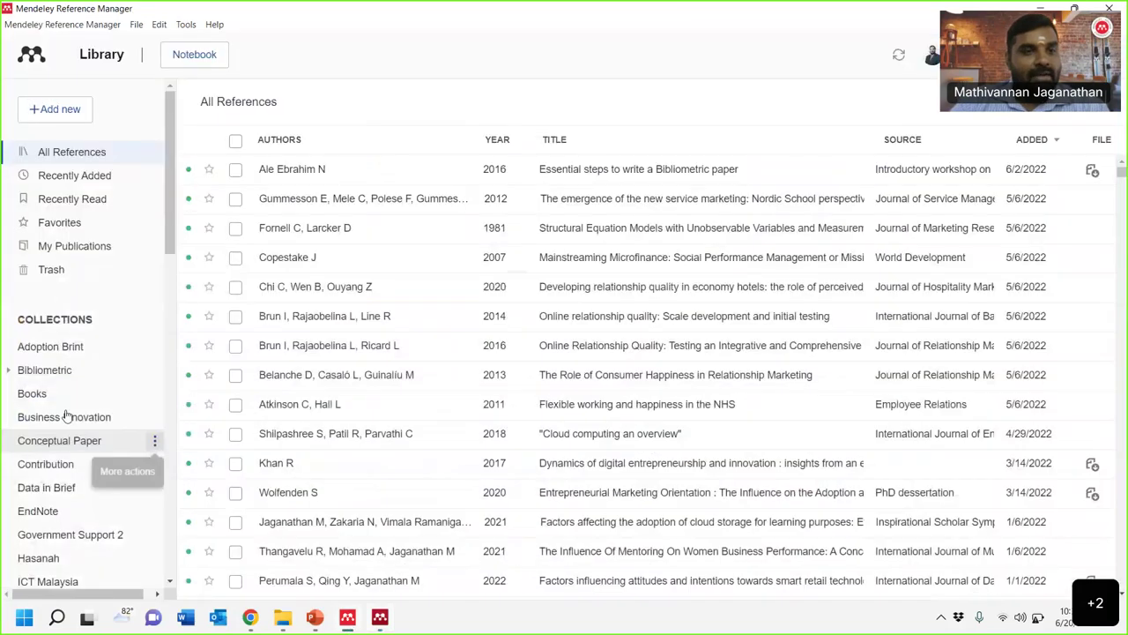
click(380, 618)
scroll(42, 280, up, 10)
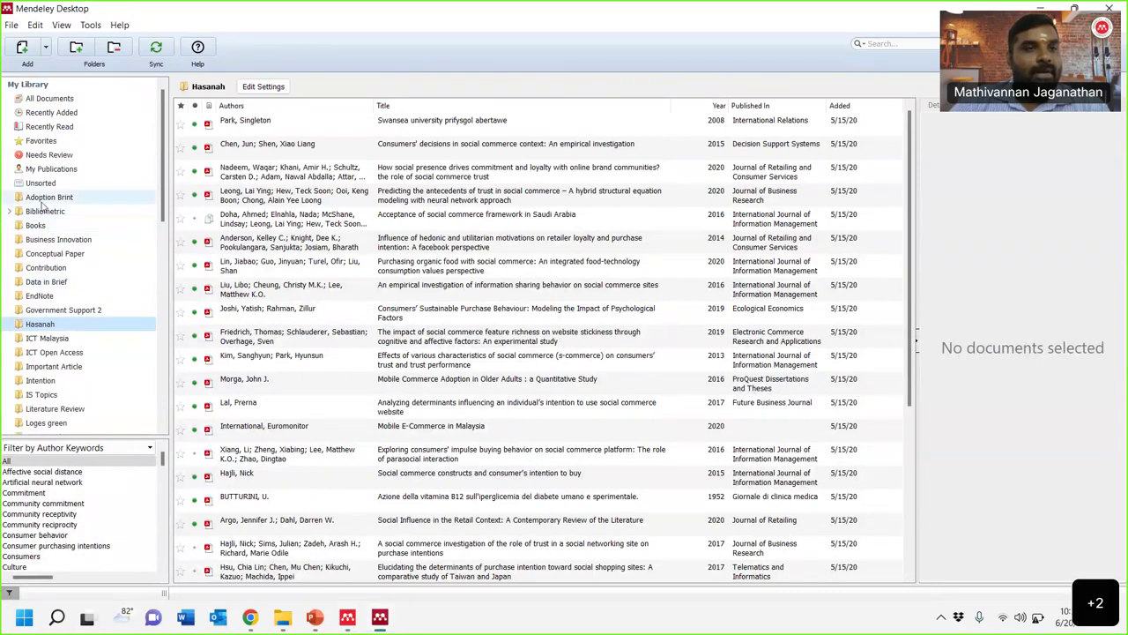
click(50, 197)
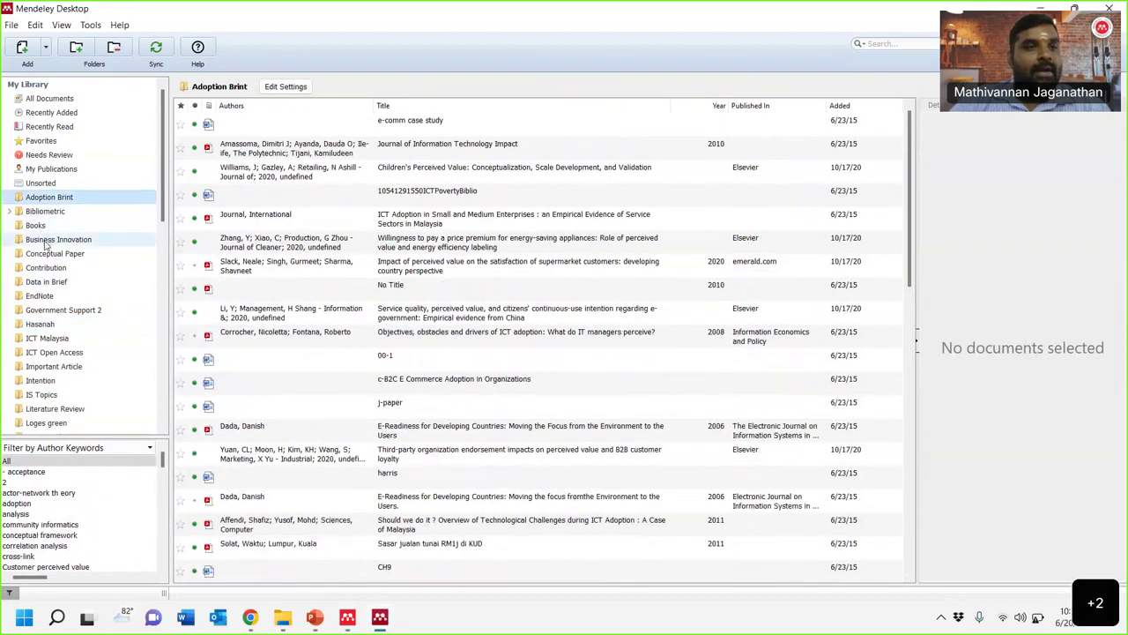
click(53, 240)
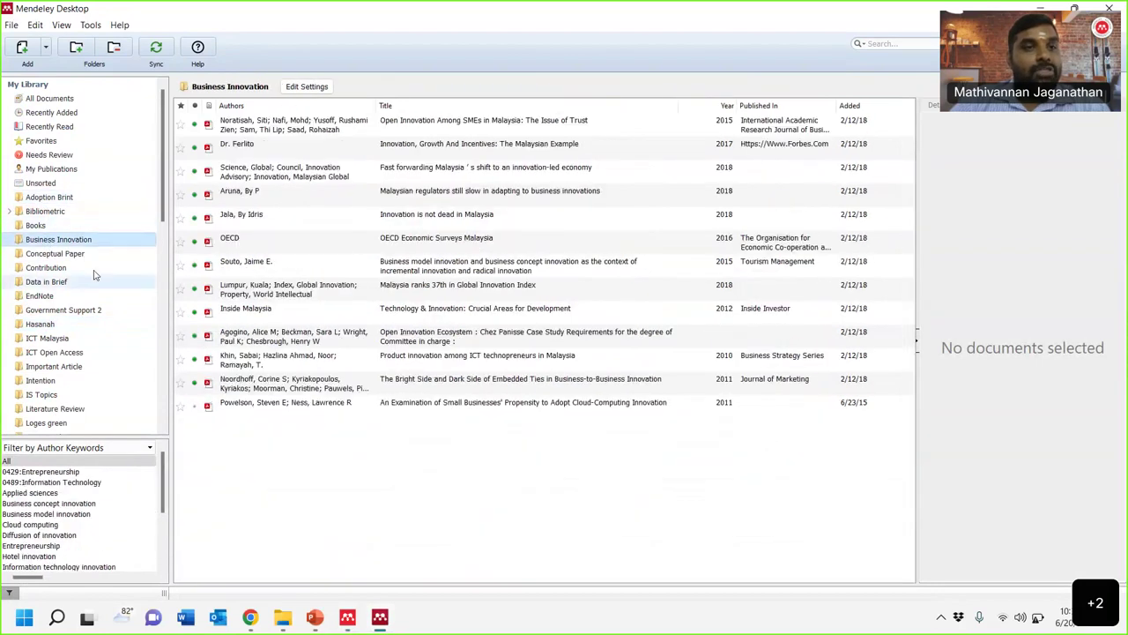
In Reference Manager, open the Data in Brief collection, then IS Topics
click(347, 617)
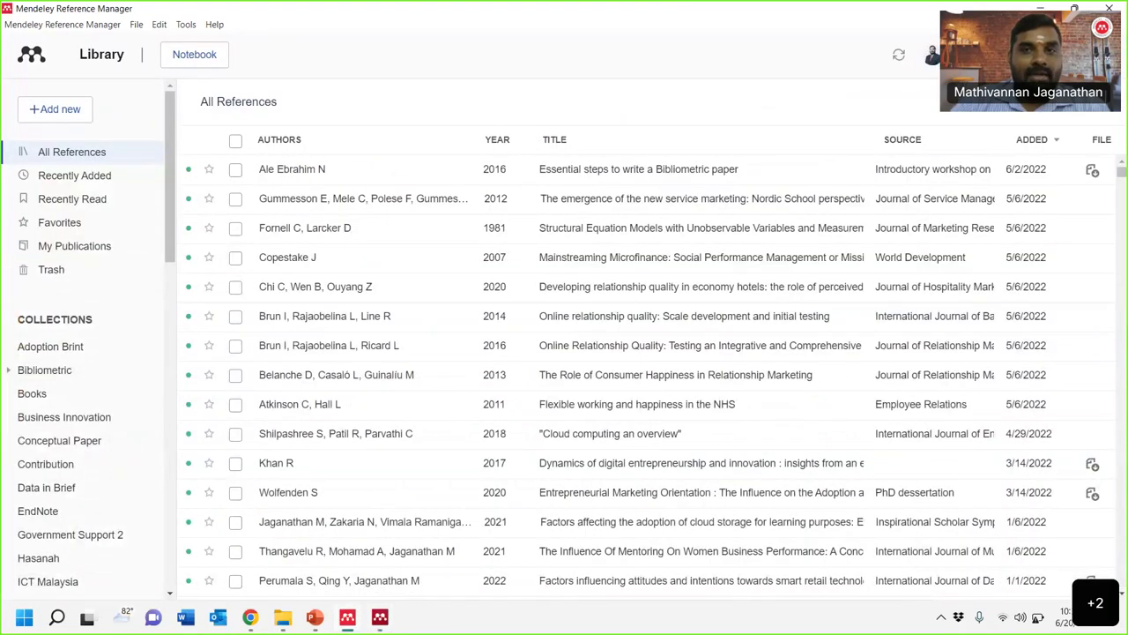
scroll(57, 414, down, 2)
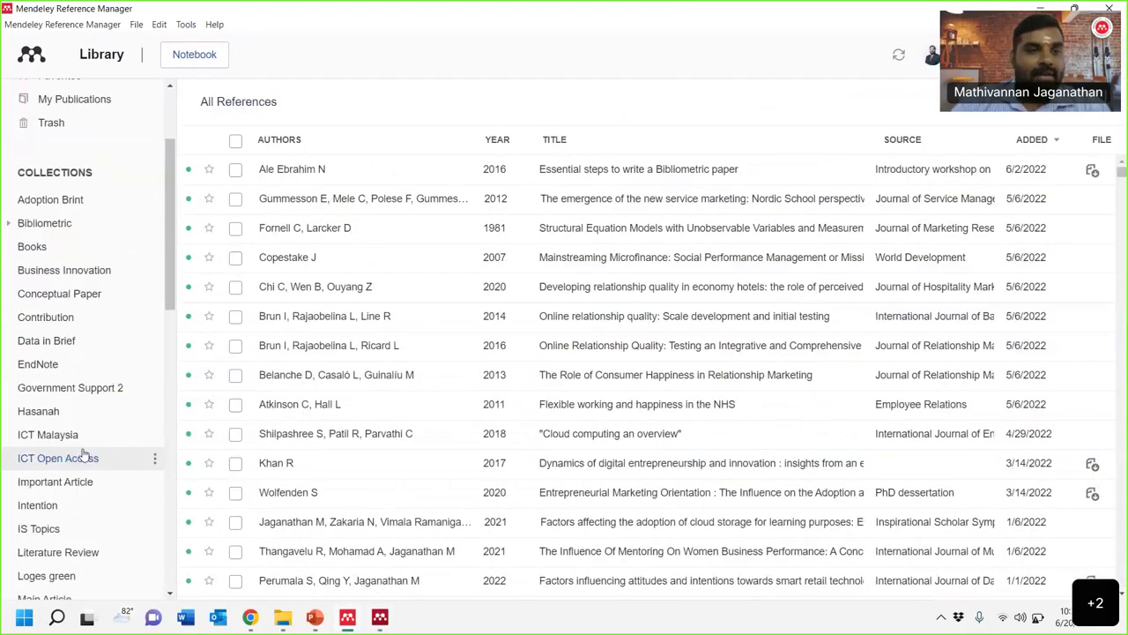
scroll(68, 432, down, 1)
click(47, 267)
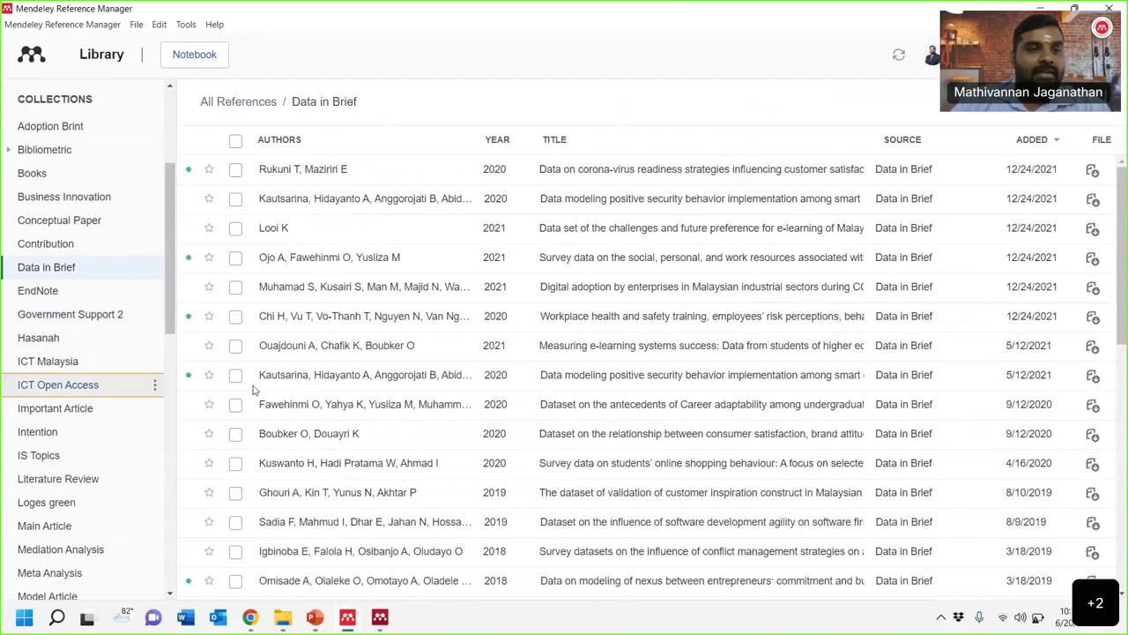
click(39, 455)
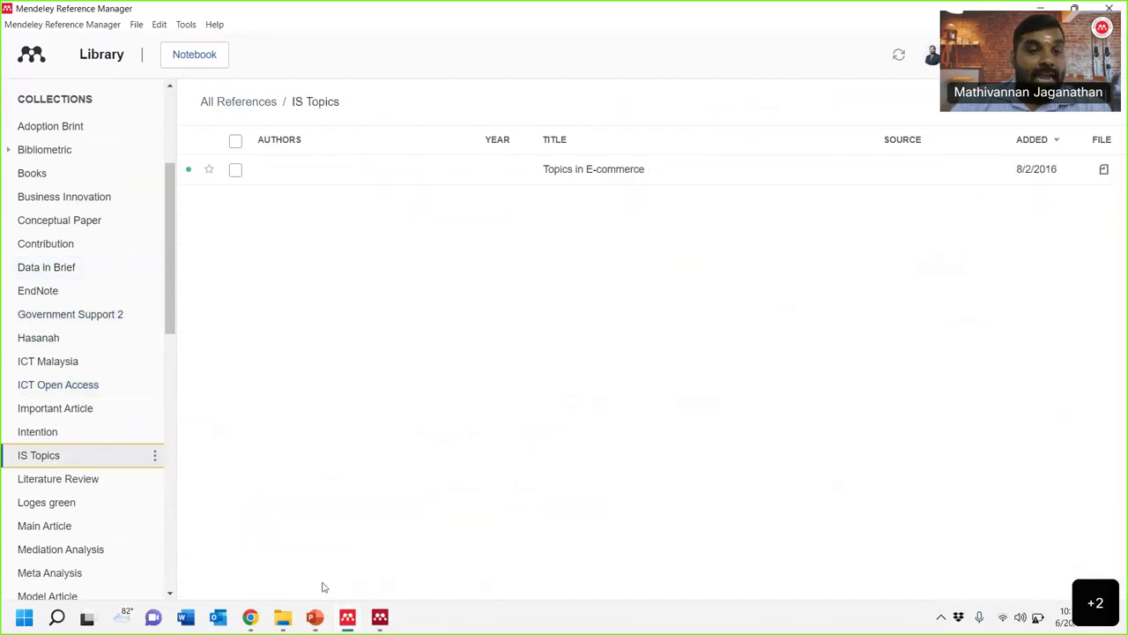
Open the online Mendeley Library from mendeley.com in Chrome and scroll through its collections
click(251, 619)
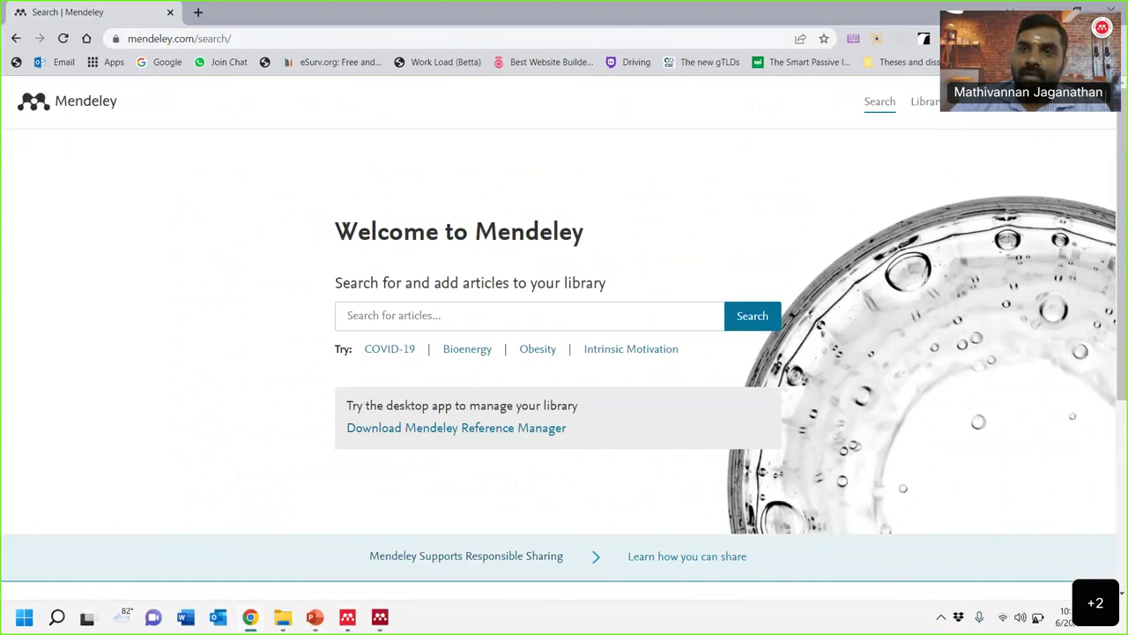
click(925, 102)
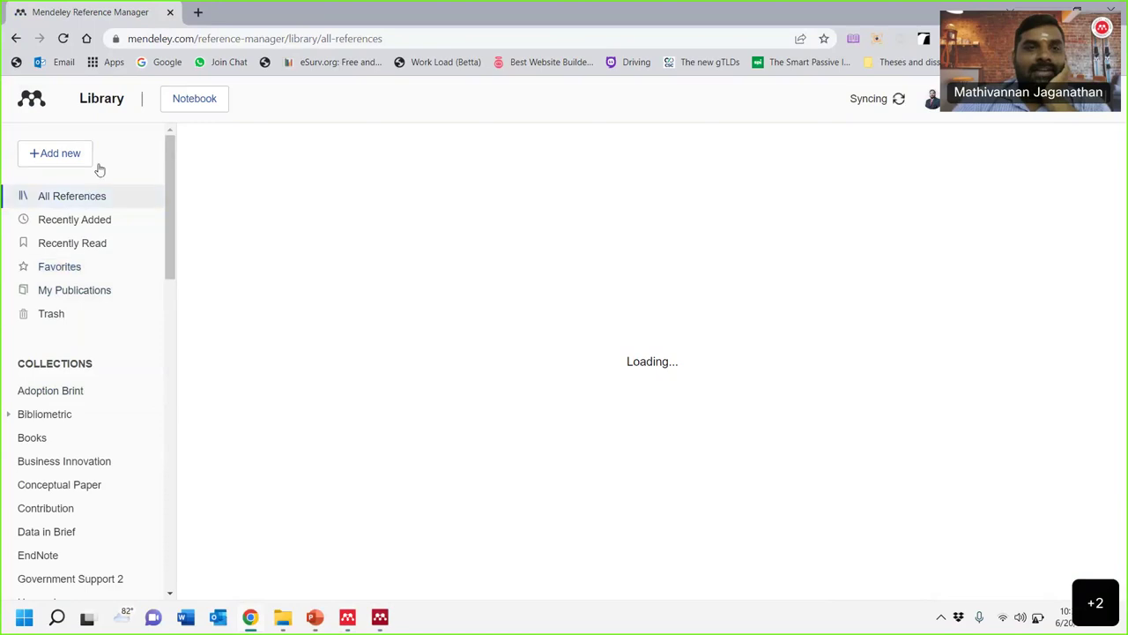
scroll(92, 324, down, 3)
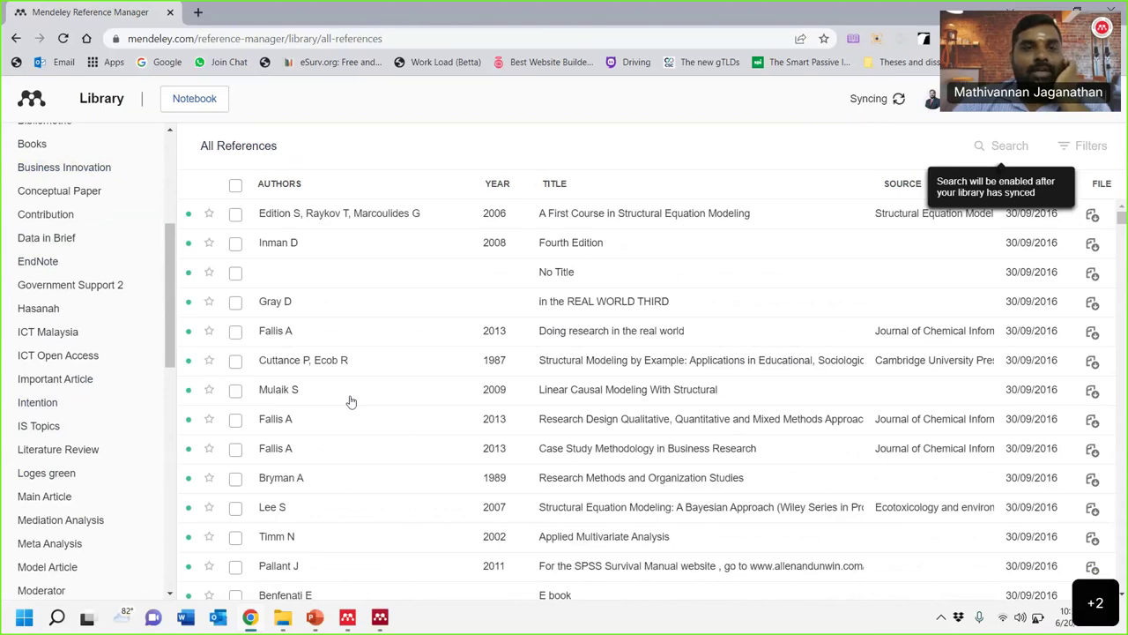
scroll(61, 428, down, 3)
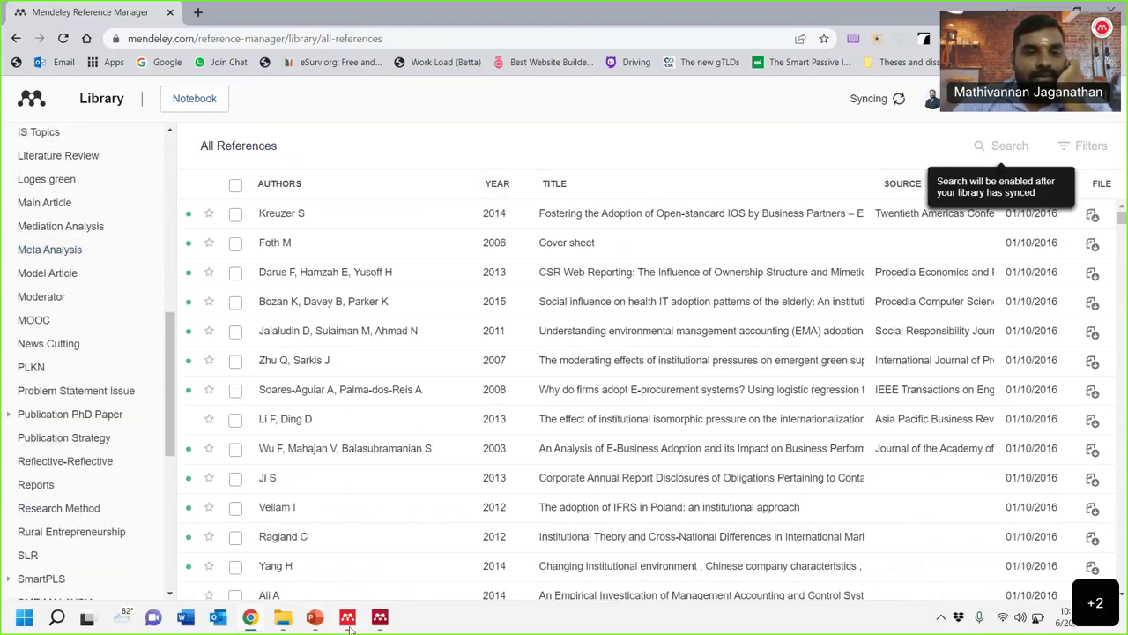
click(380, 619)
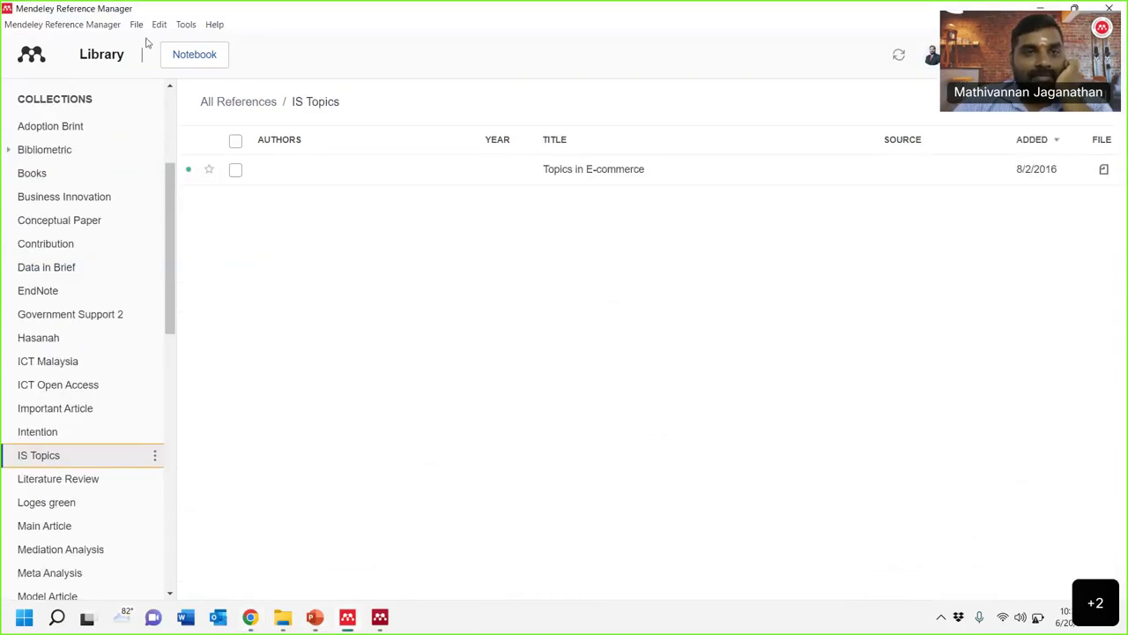
click(349, 618)
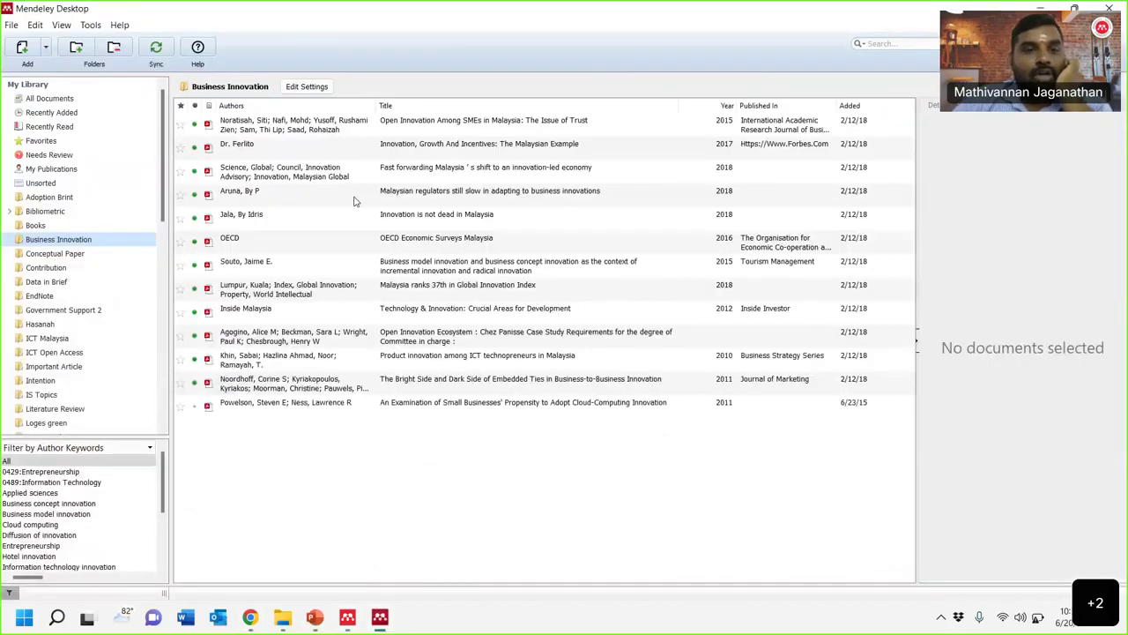
click(251, 619)
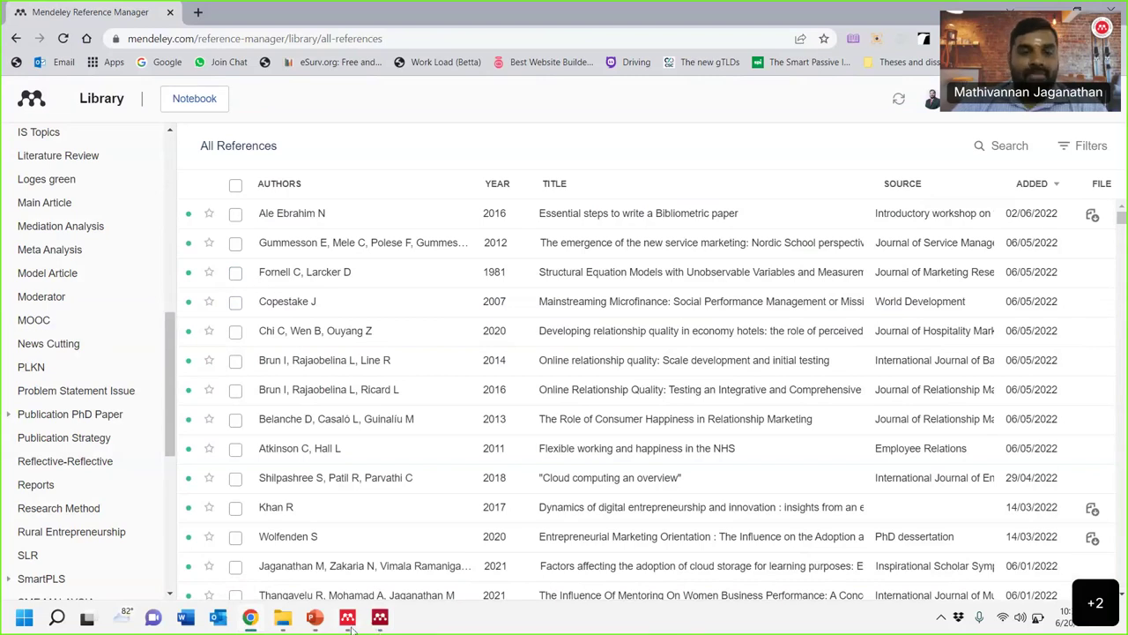
click(379, 619)
click(380, 620)
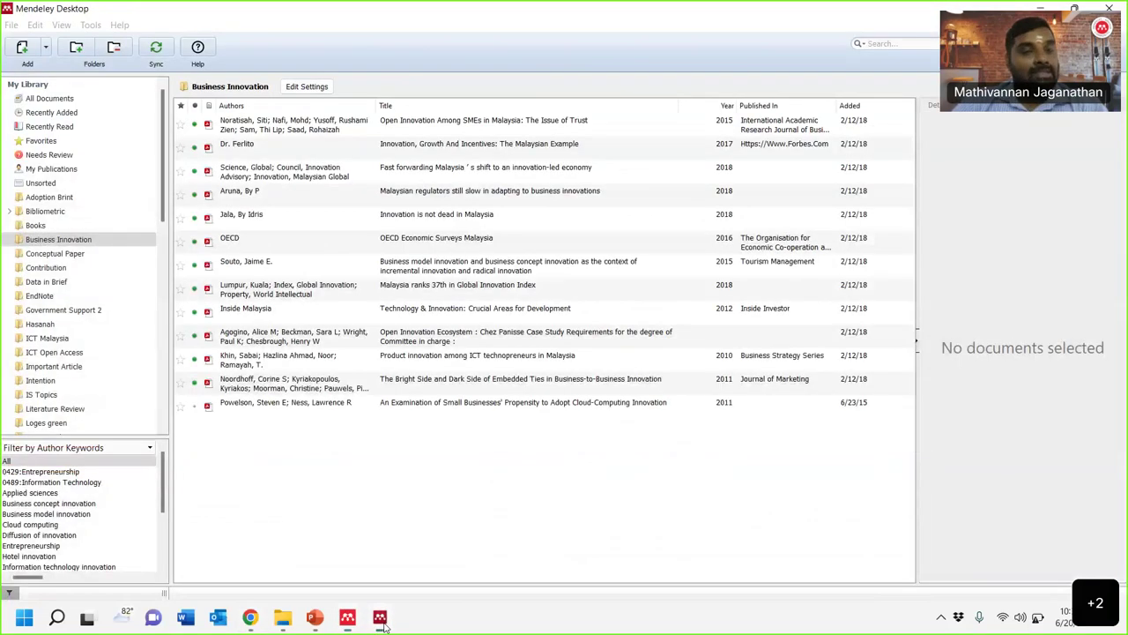
click(250, 618)
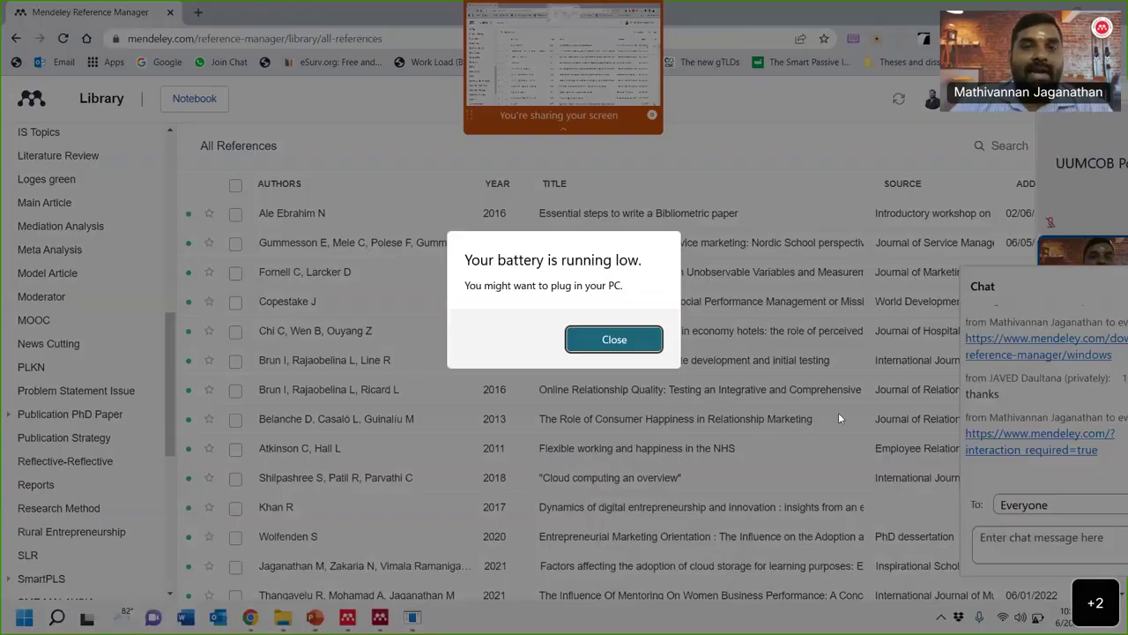
click(601, 349)
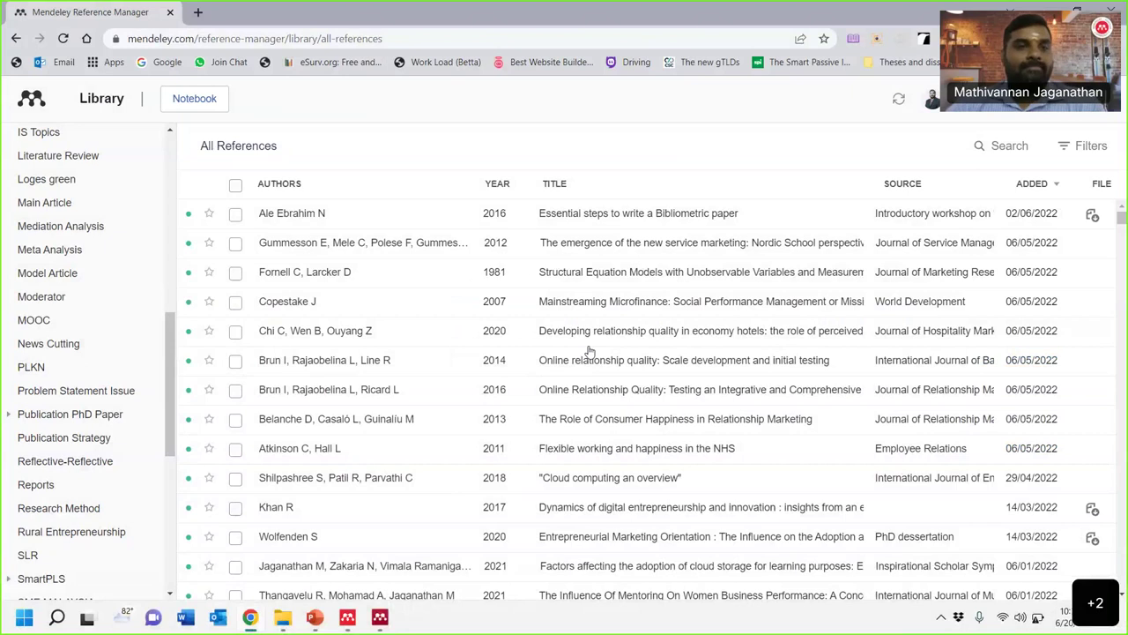
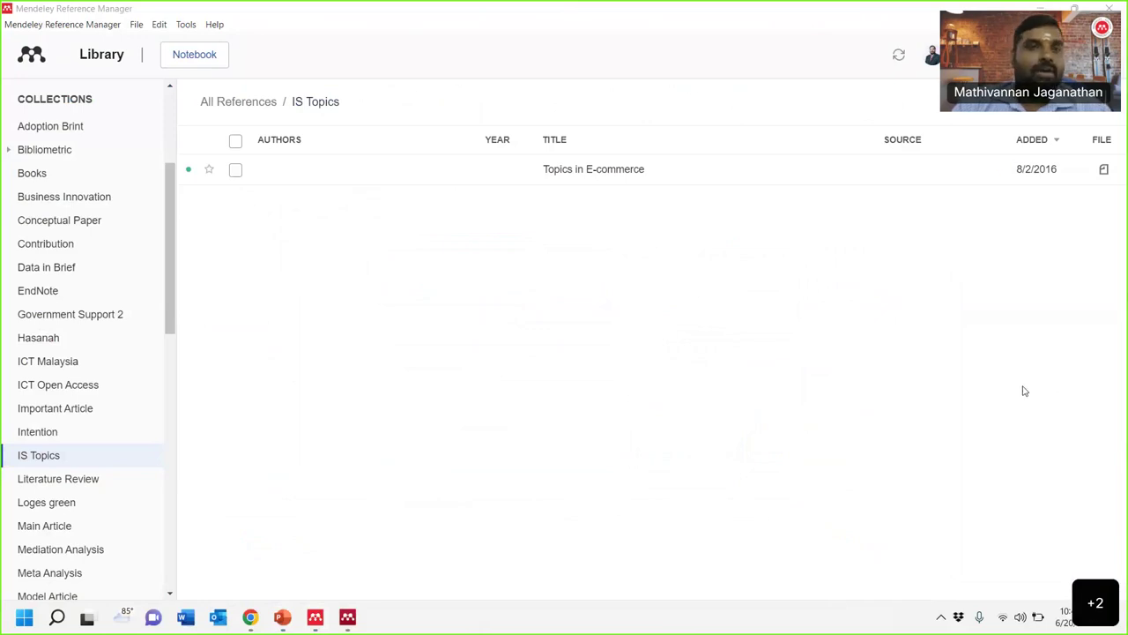
Sign out of Mendeley Reference Manager, then sign out of Mendeley Desktop via File > Sign Out
click(932, 55)
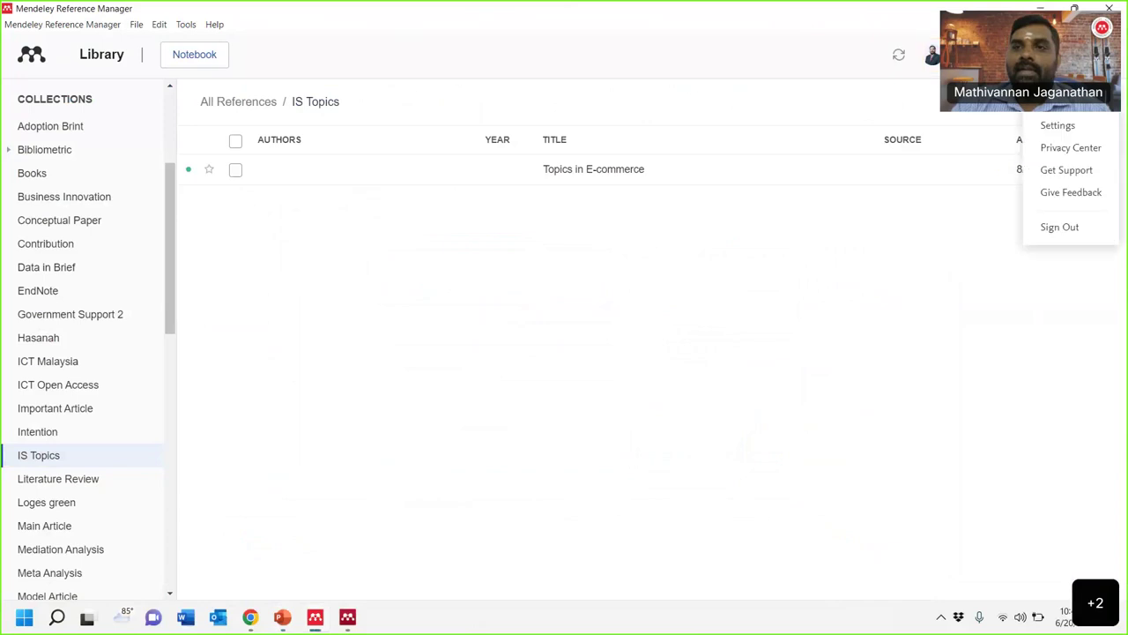
click(1059, 229)
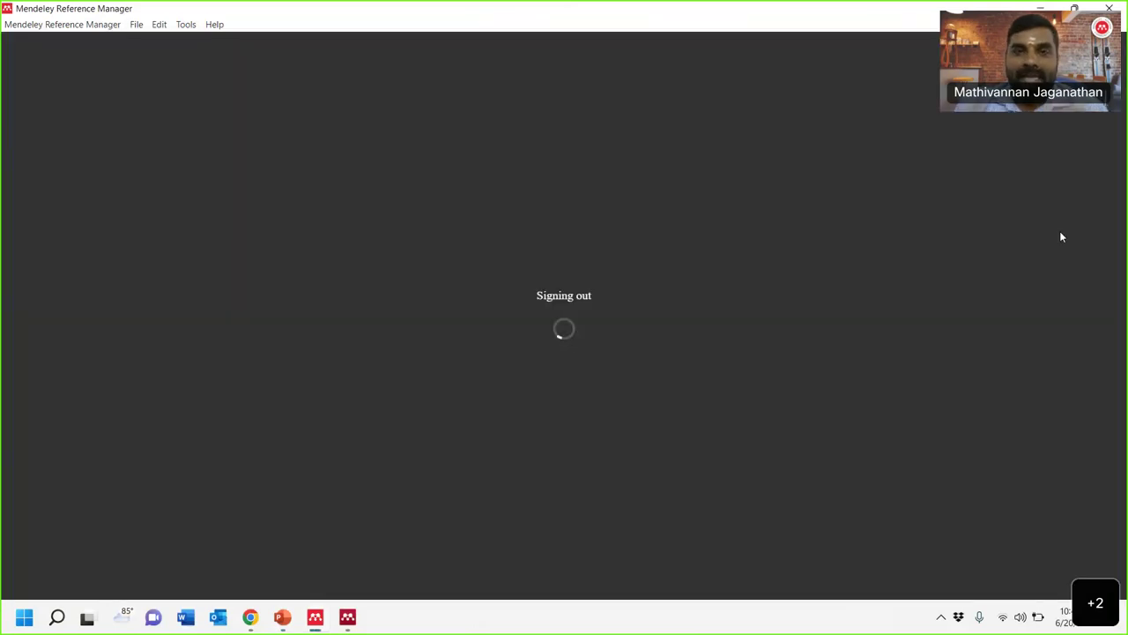
click(346, 623)
click(12, 25)
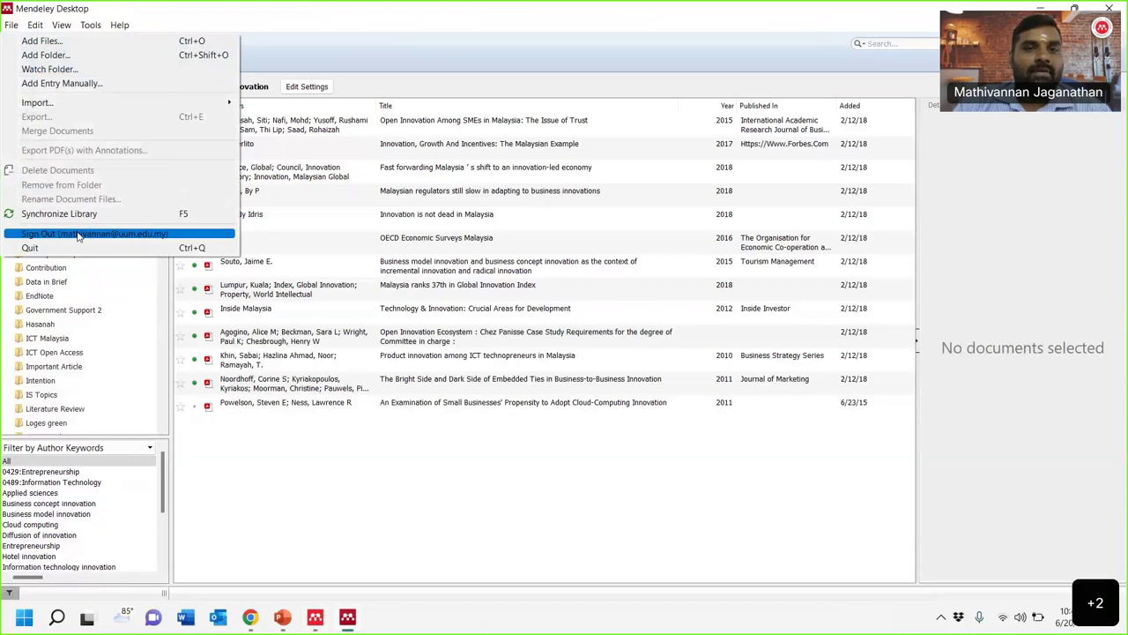
click(77, 233)
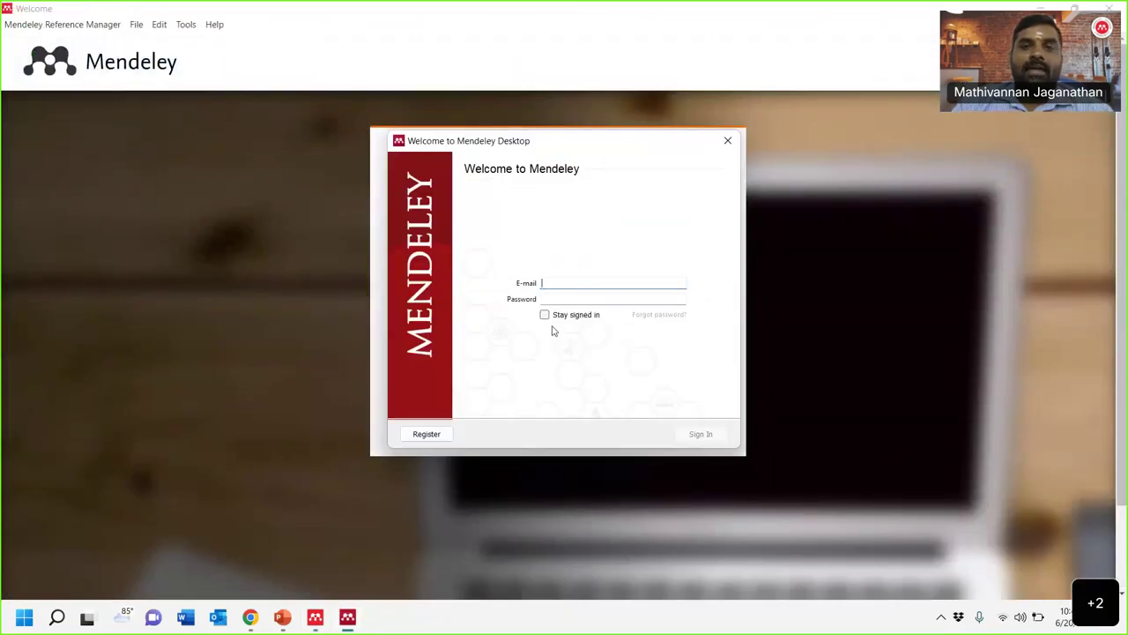
Sign in to Mendeley Desktop with Stay signed in ticked, copying the e-mail address for later
click(545, 315)
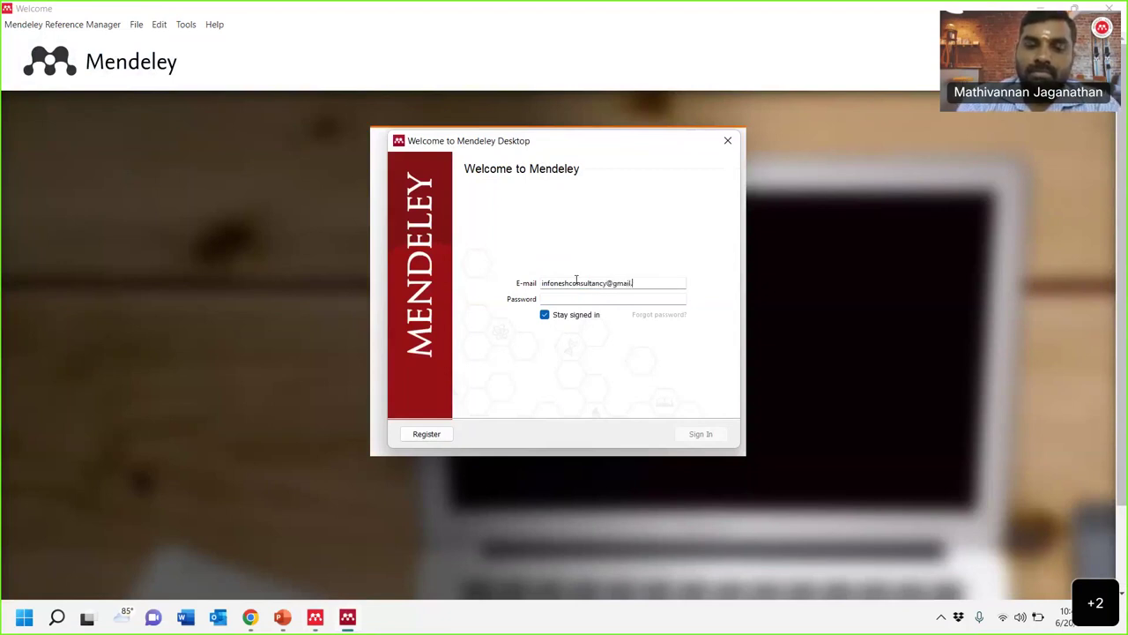
key(Tab)
text(••)
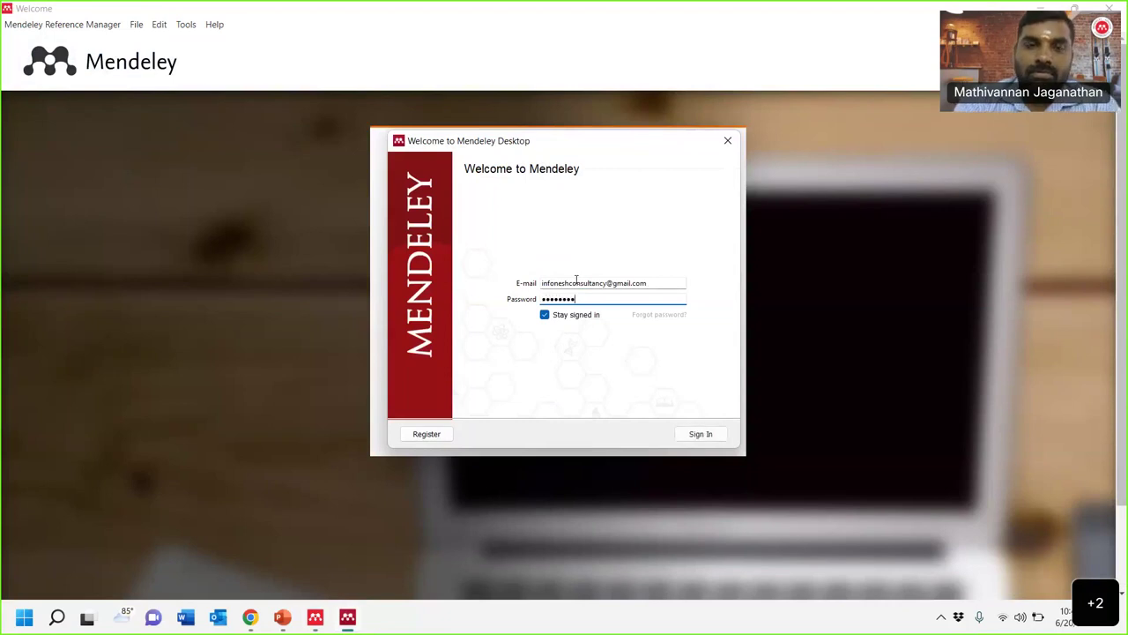
drag(649, 285, 560, 293)
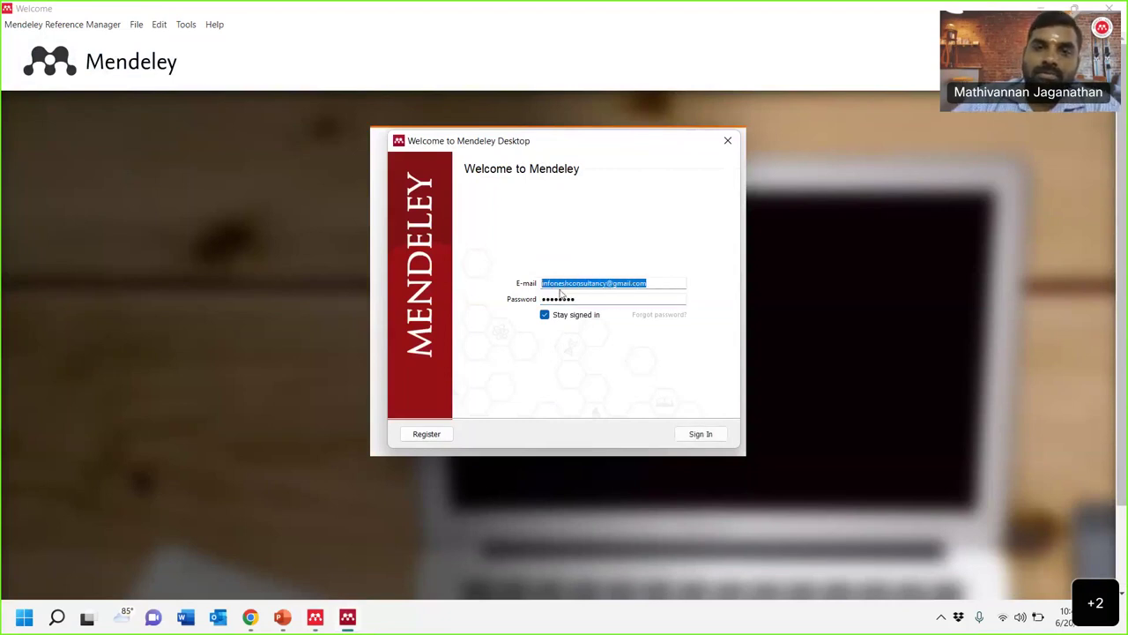
right_click(572, 284)
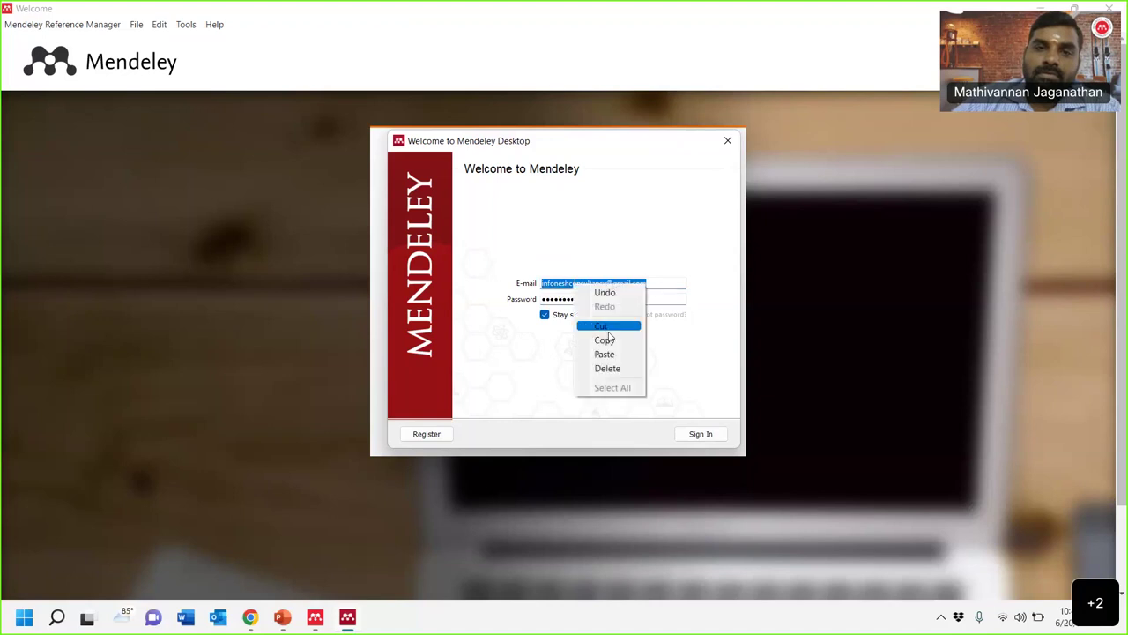
click(601, 337)
click(703, 441)
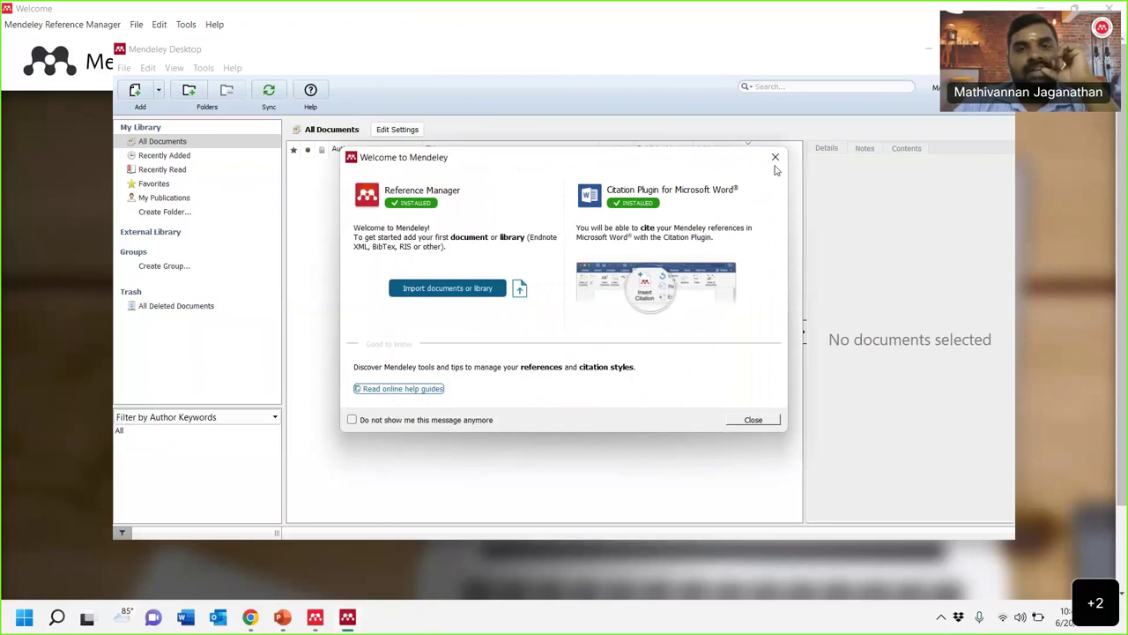
Close the welcome message and step through the introductory tour
click(777, 159)
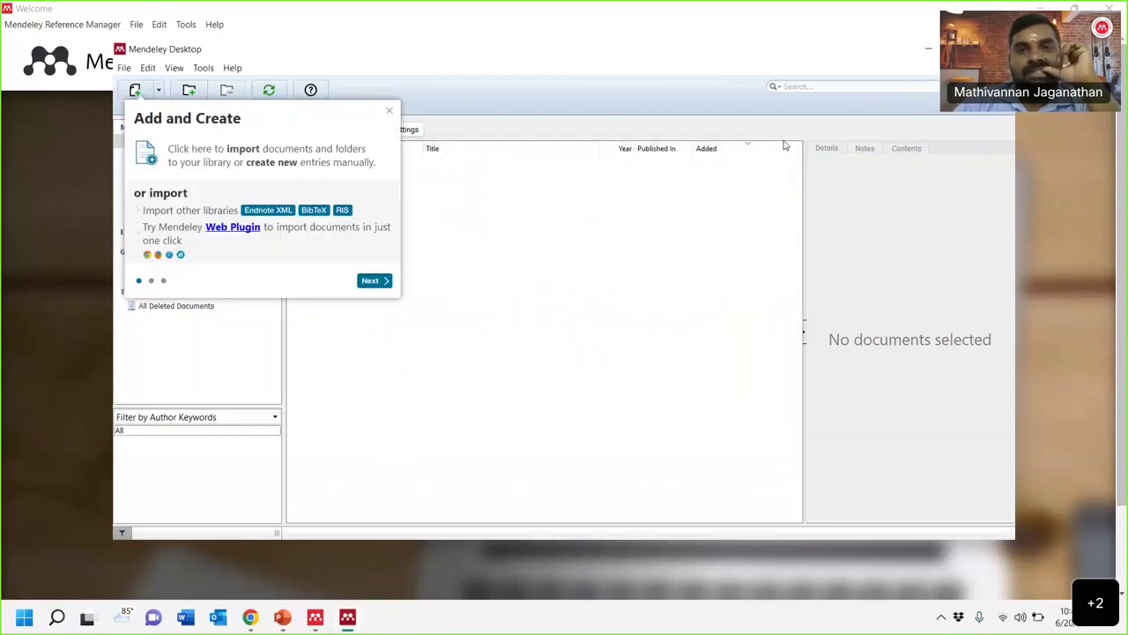
click(372, 281)
click(487, 392)
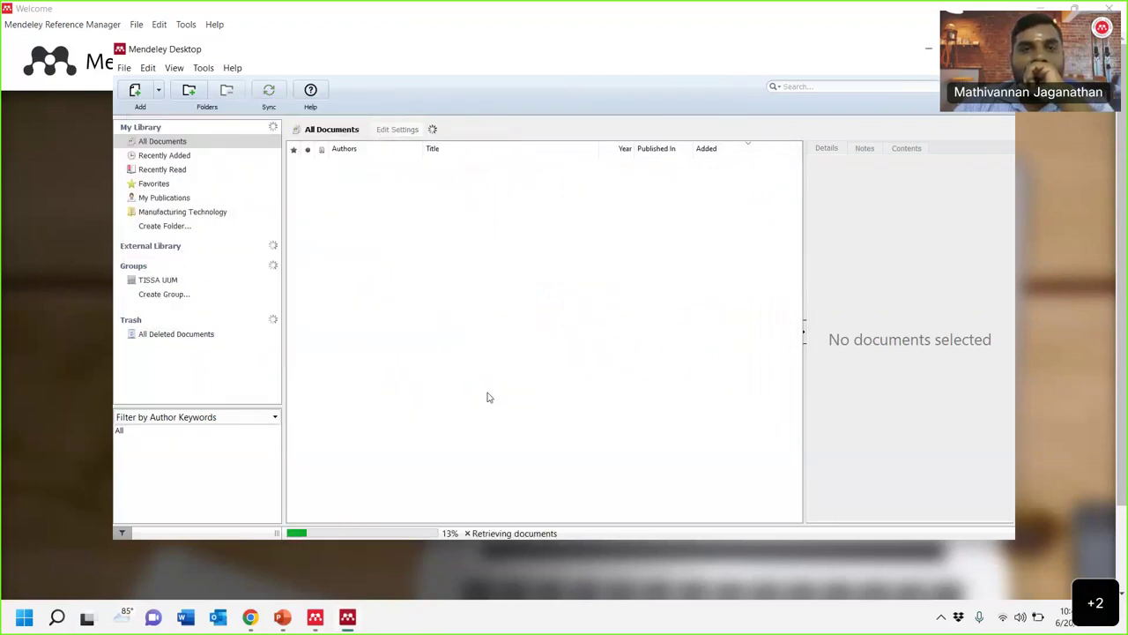
Finish the tour, sign in to Reference Manager with the pasted e-mail and password, and dismiss the offline tip
click(425, 297)
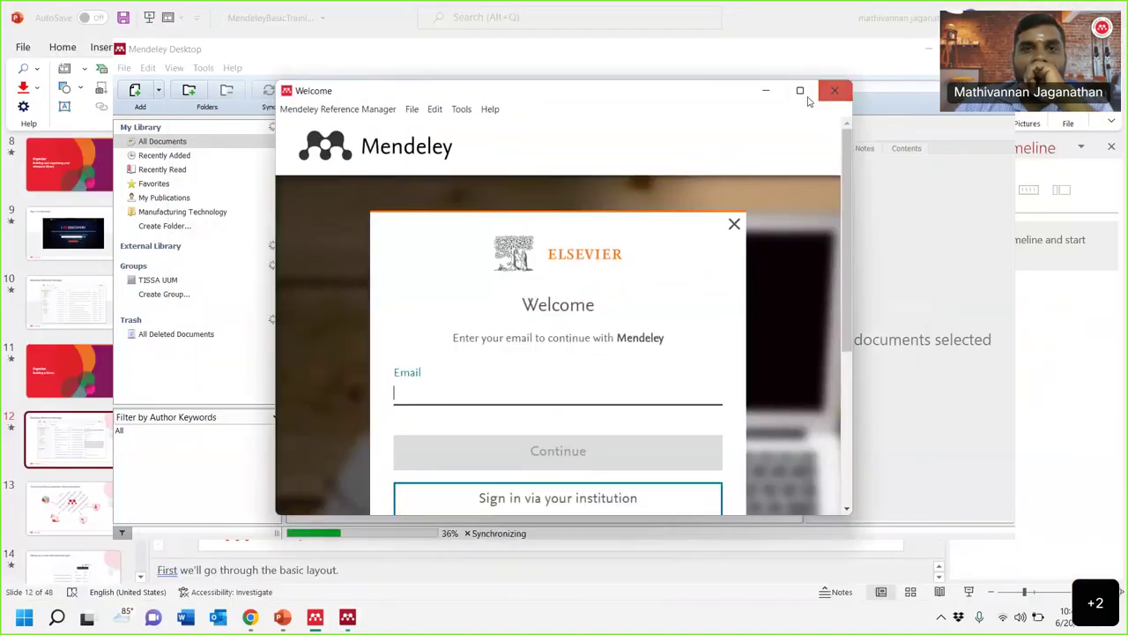
click(802, 91)
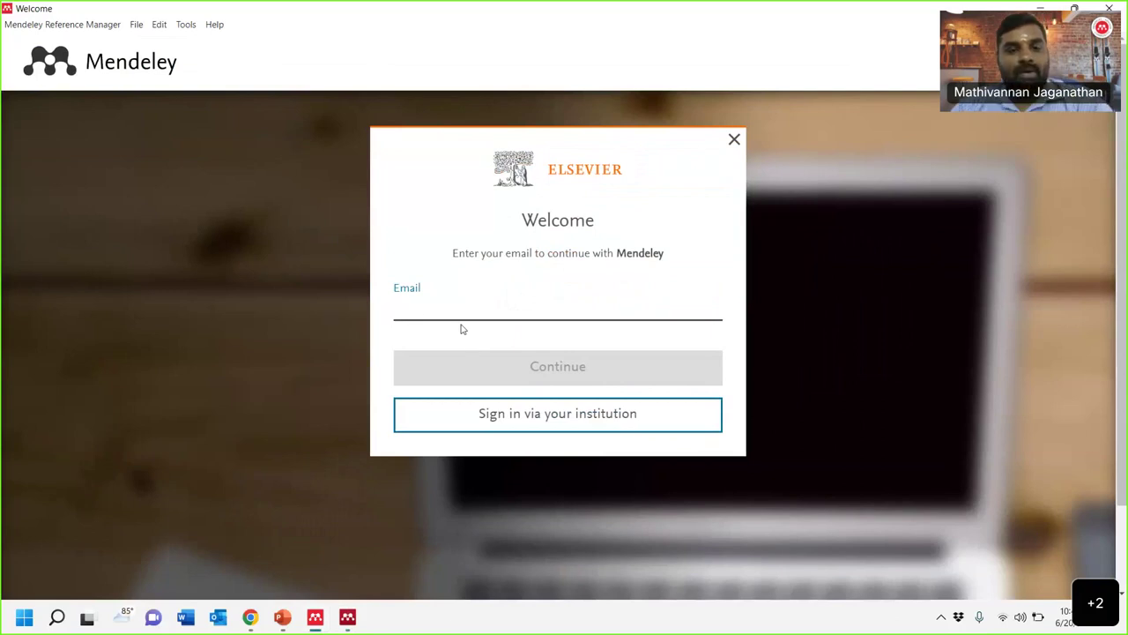
key(ctrl+v)
click(561, 370)
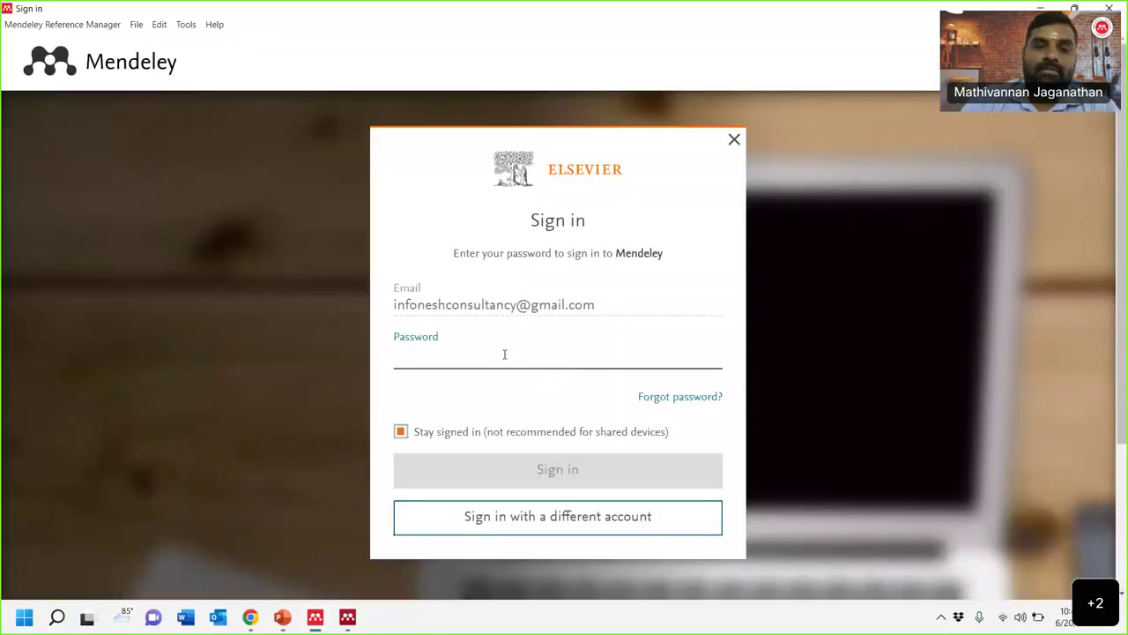
text(********)
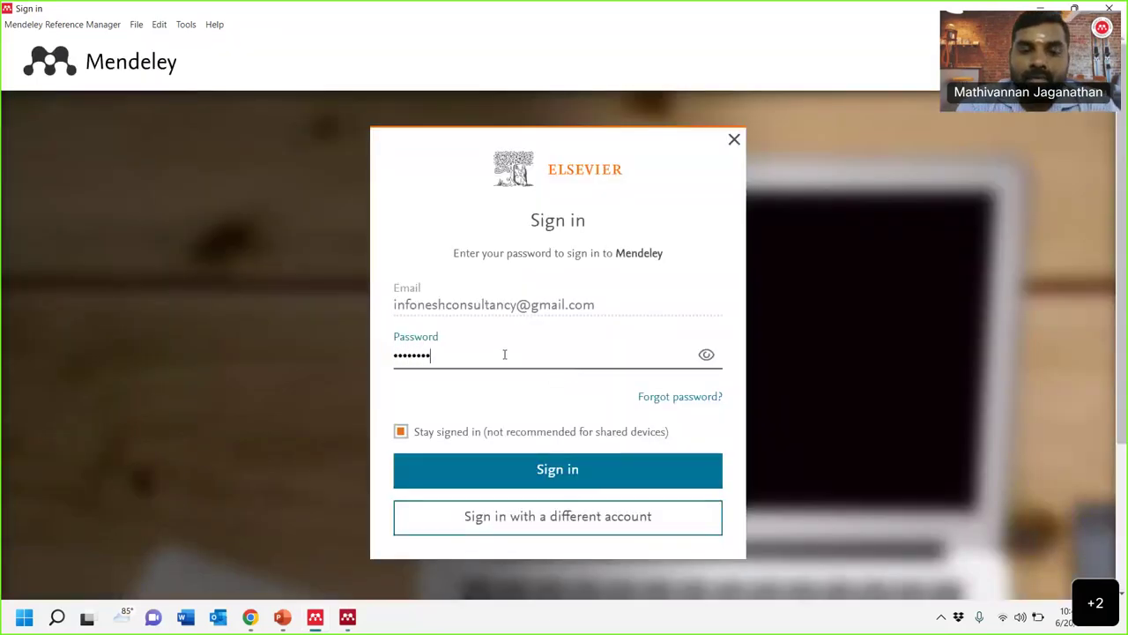
click(554, 471)
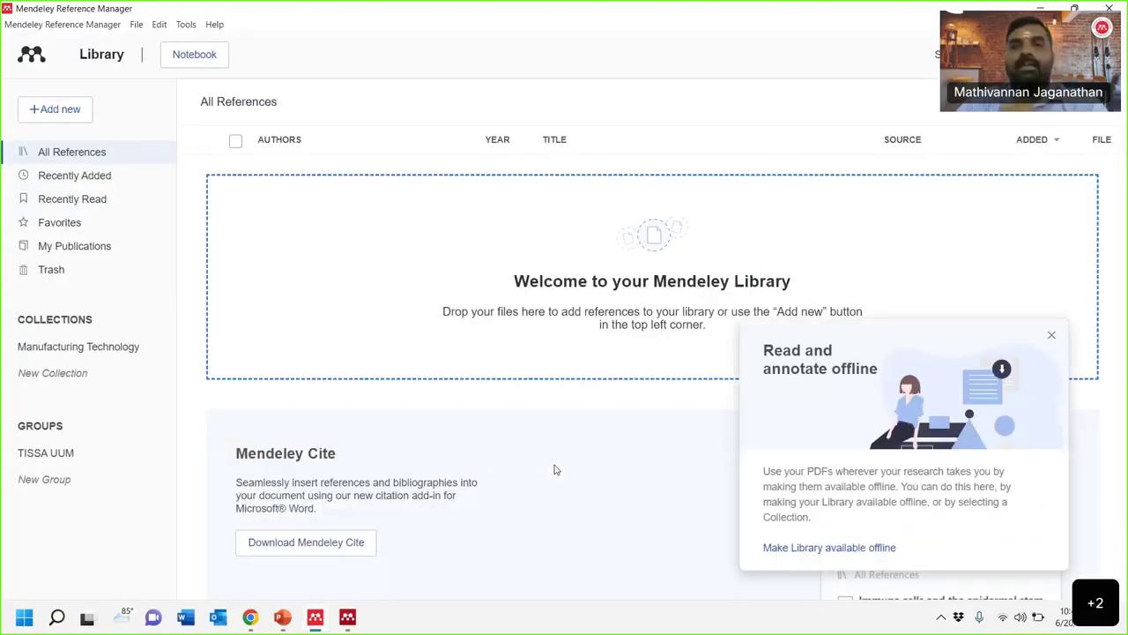
click(1051, 335)
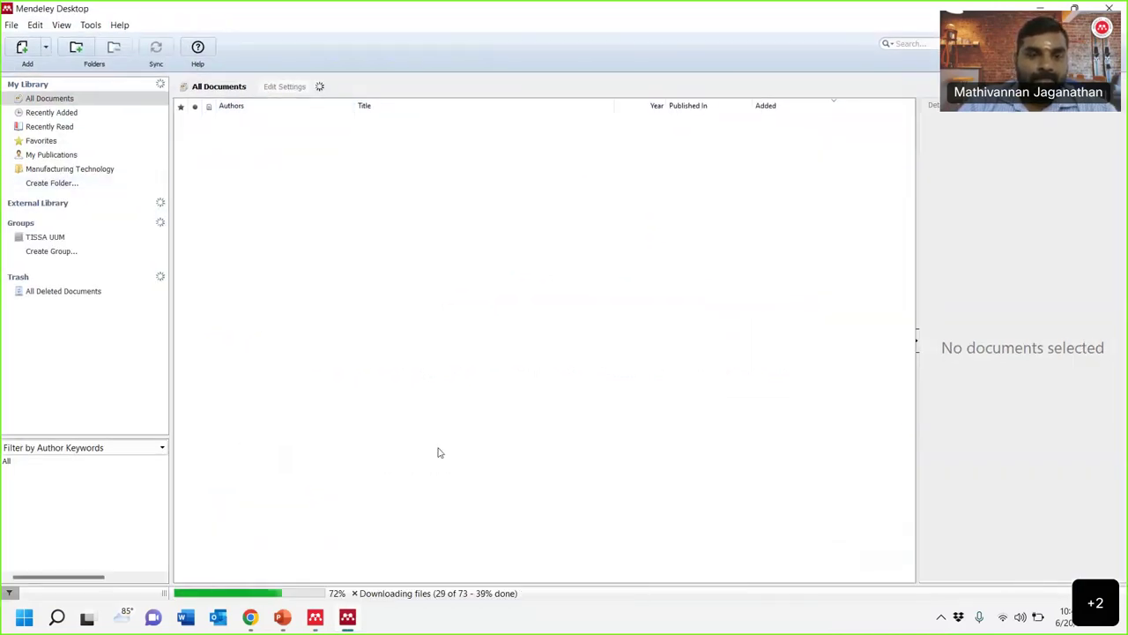
Remove the Manufacturing Technology folder in Mendeley Desktop and confirm with Yes
click(35, 243)
right_click(35, 243)
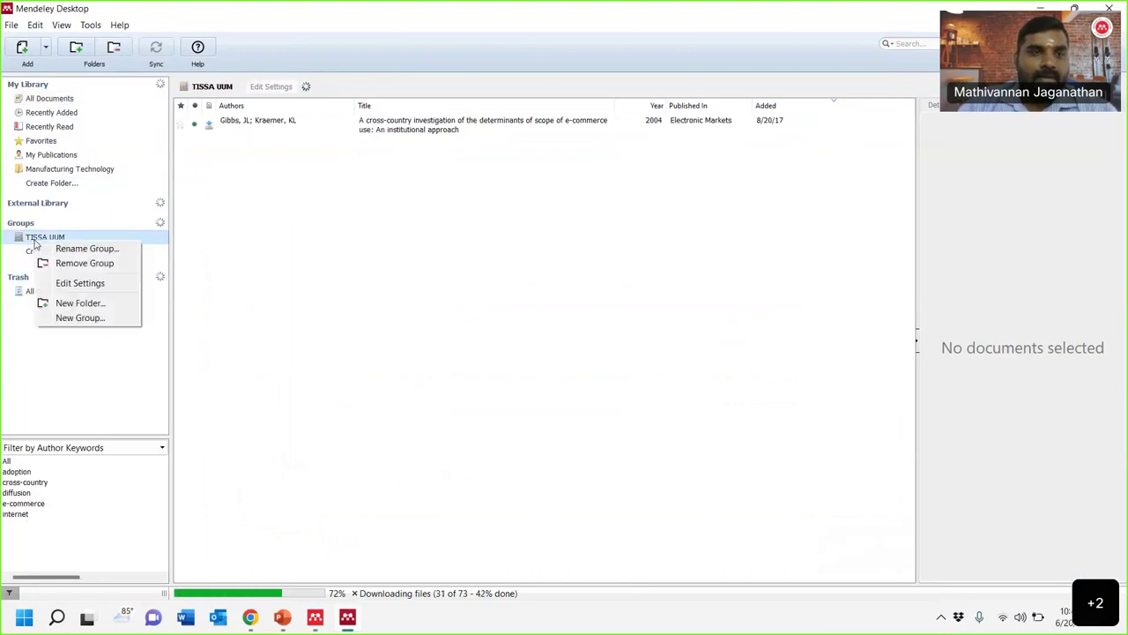
click(179, 259)
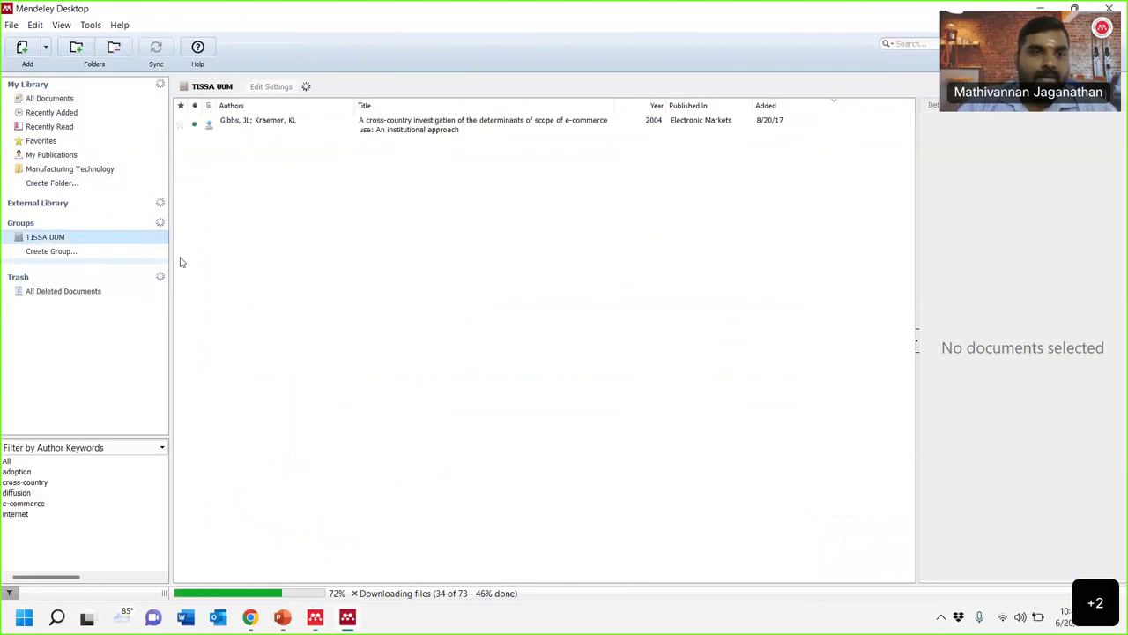
click(64, 173)
right_click(62, 176)
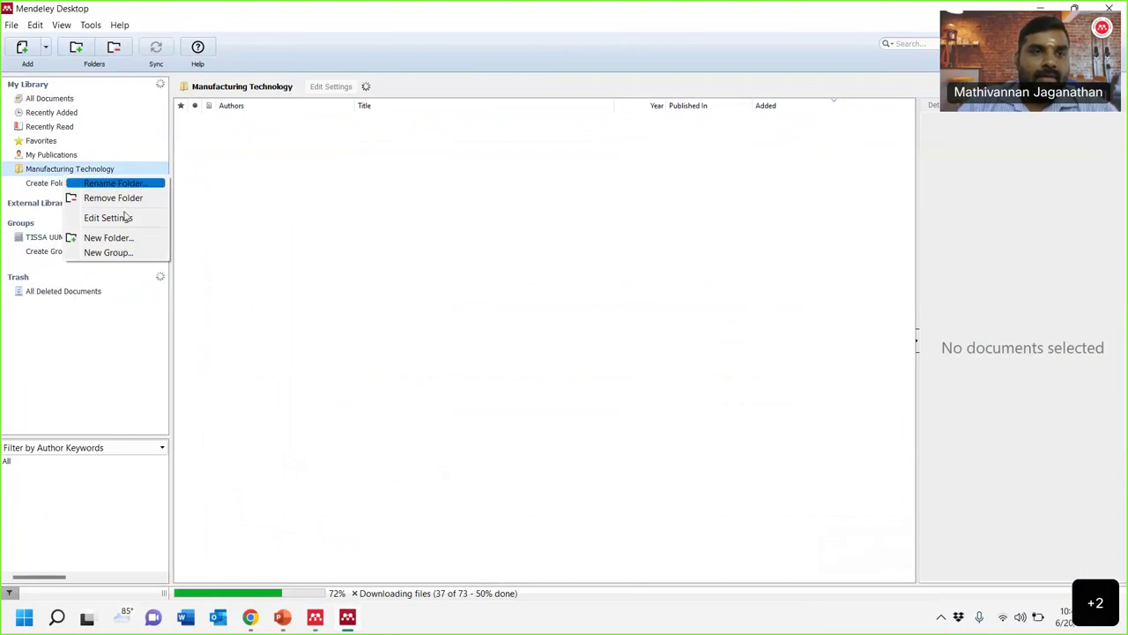
click(101, 196)
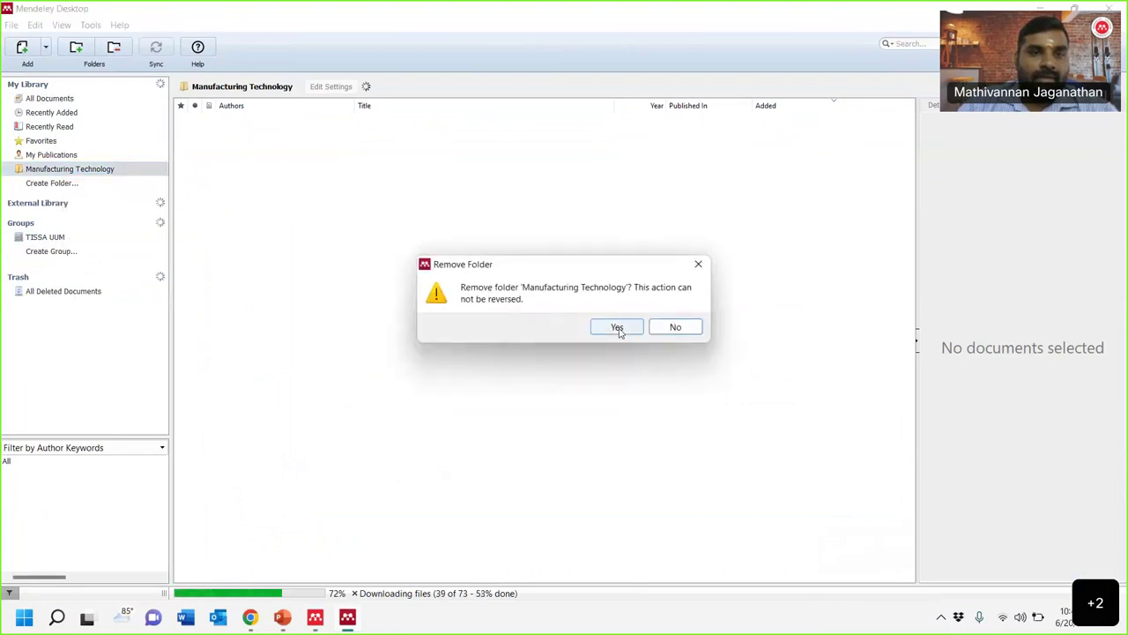
click(618, 327)
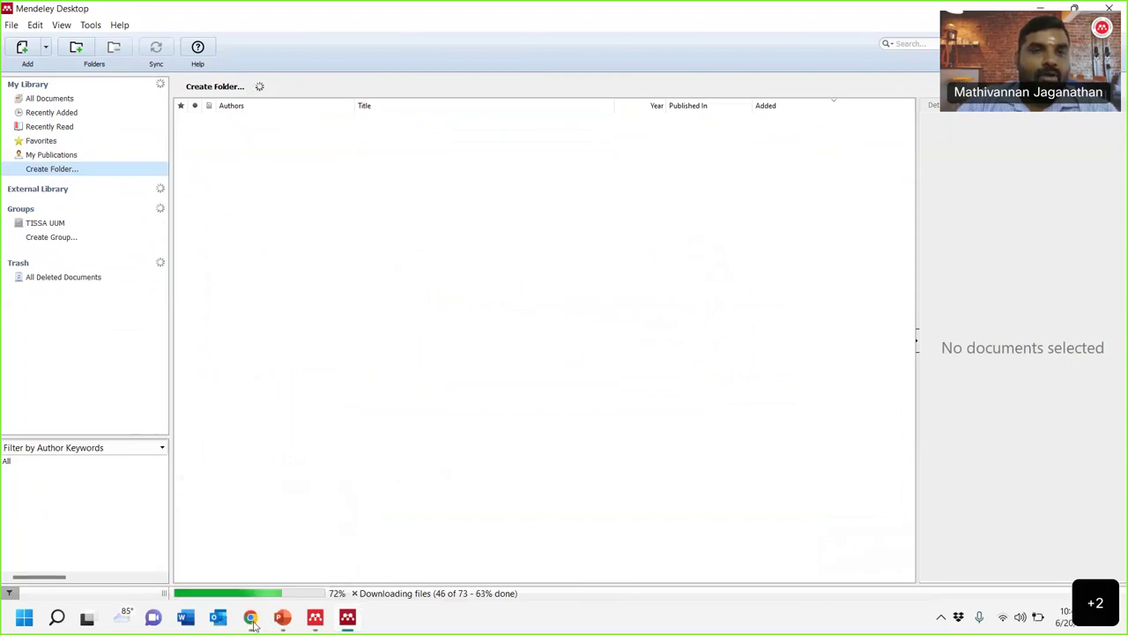
Sign out of Mendeley Web in Chrome from the account menu
click(250, 617)
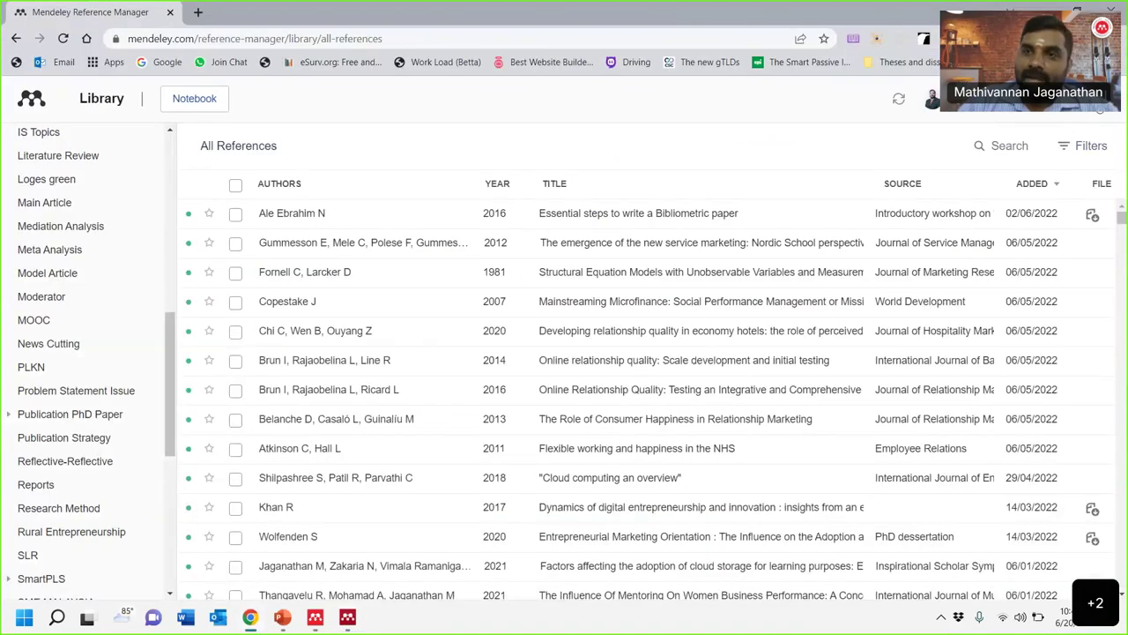
click(1022, 100)
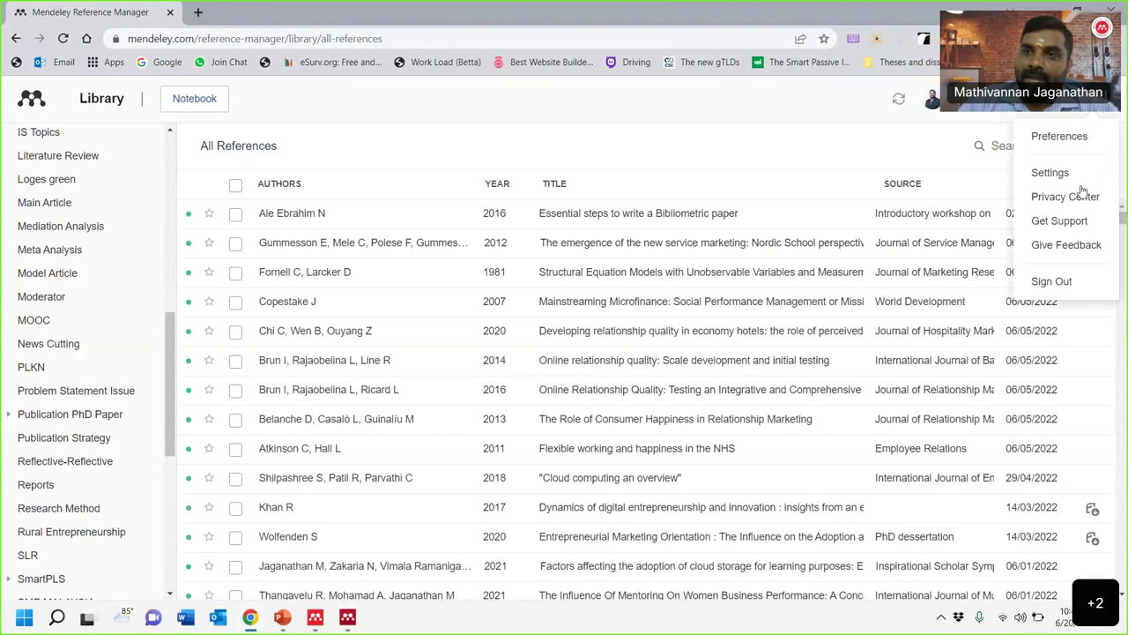
click(1052, 282)
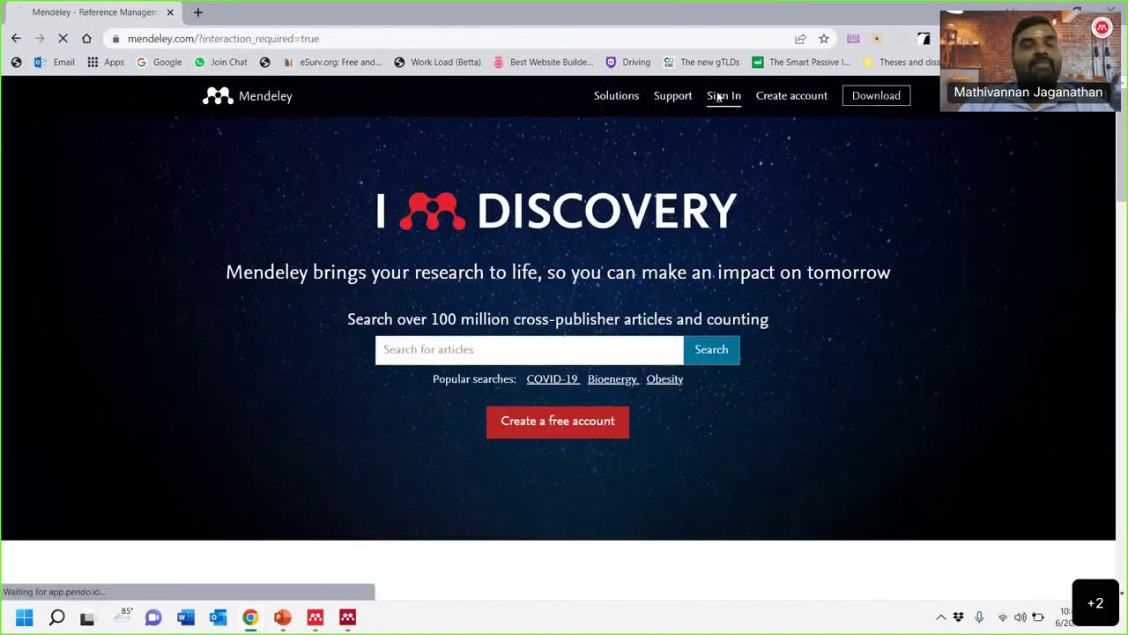
Sign back into Mendeley Web with the saved account and password, then open the Library
click(718, 97)
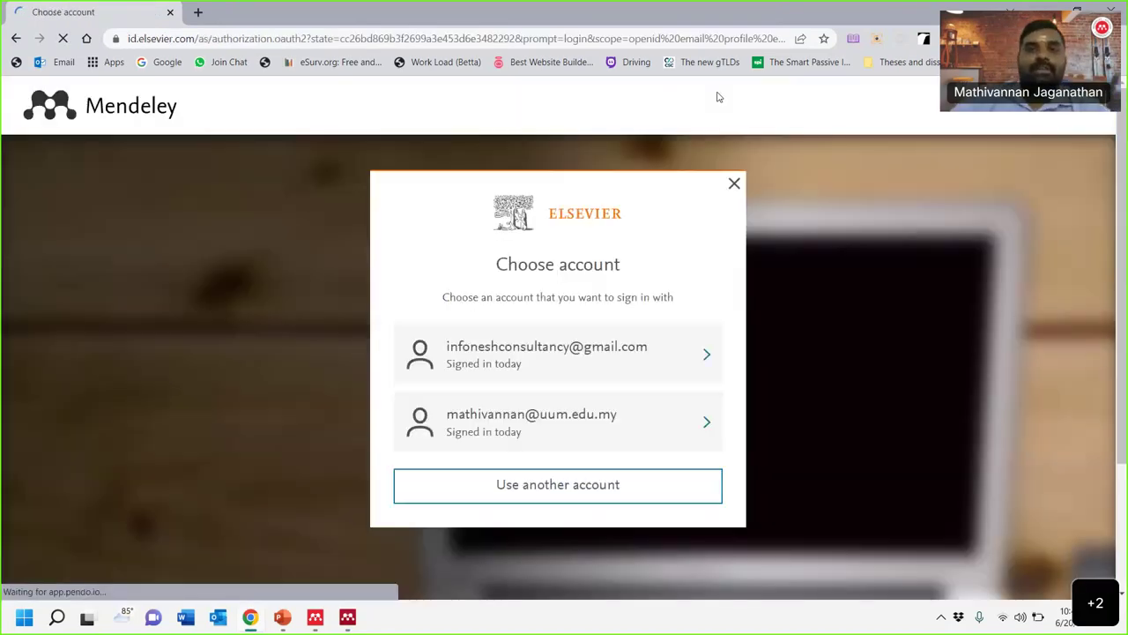
click(548, 359)
click(446, 398)
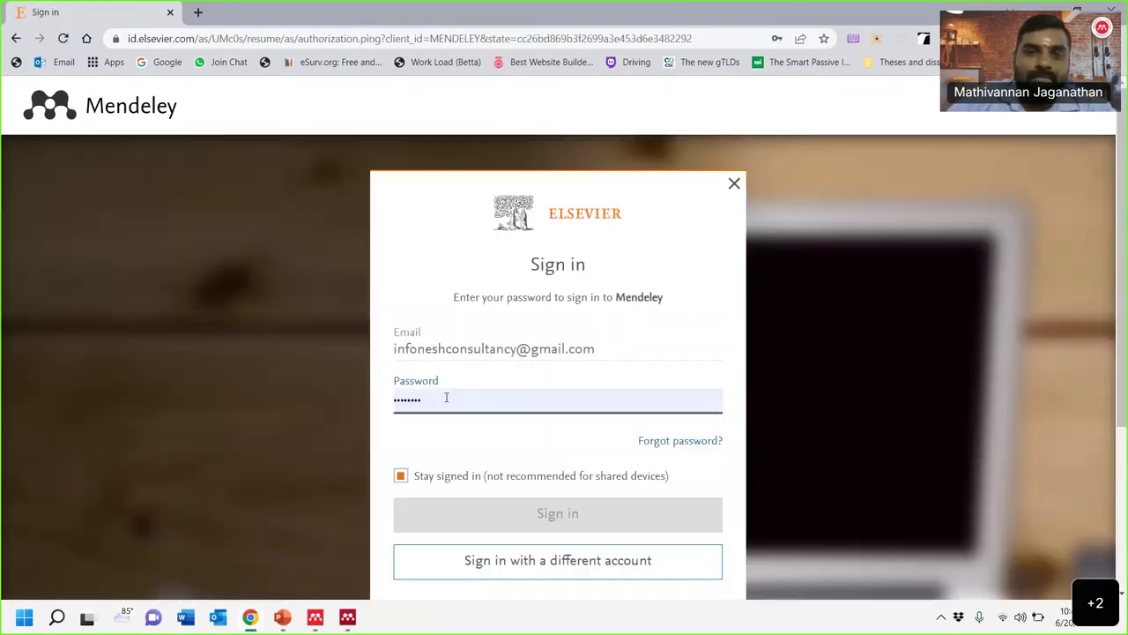
click(98, 279)
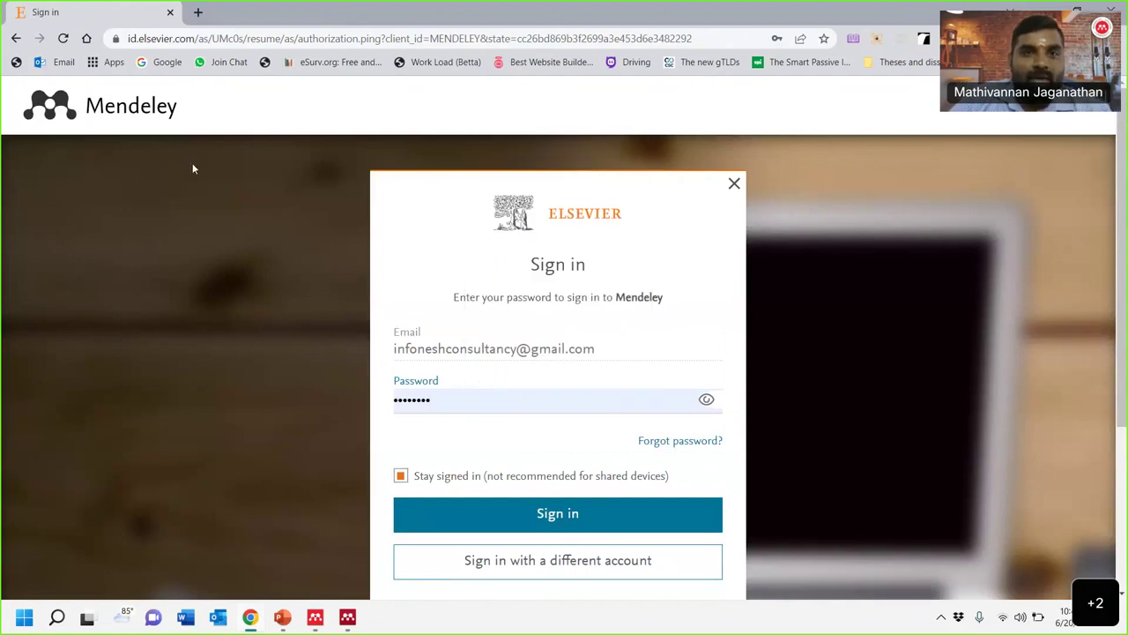
click(543, 514)
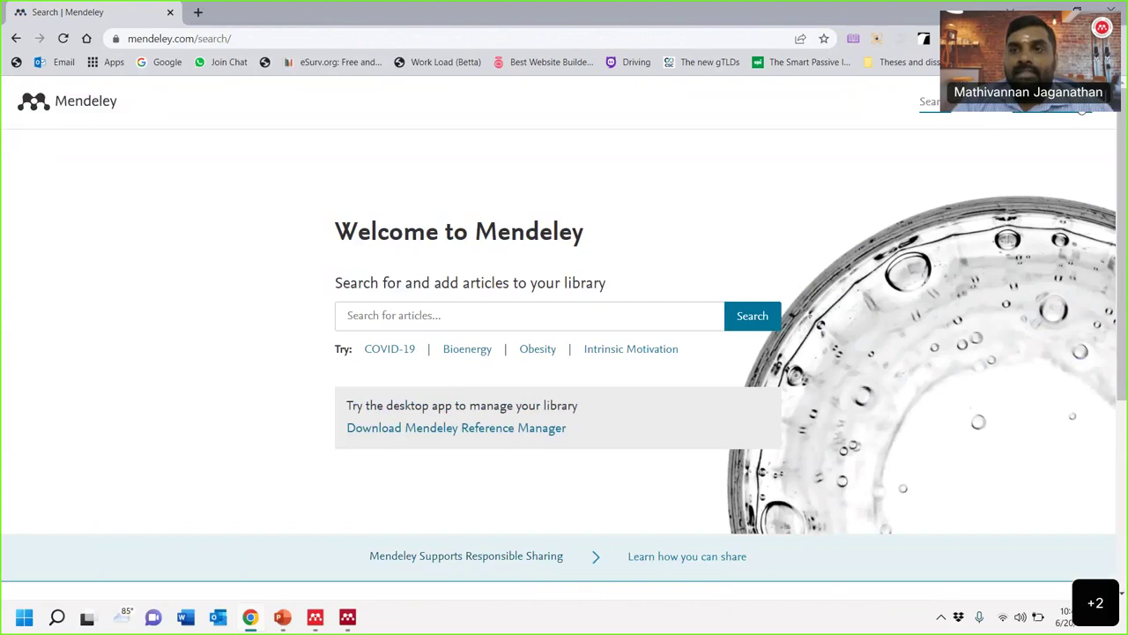
click(985, 111)
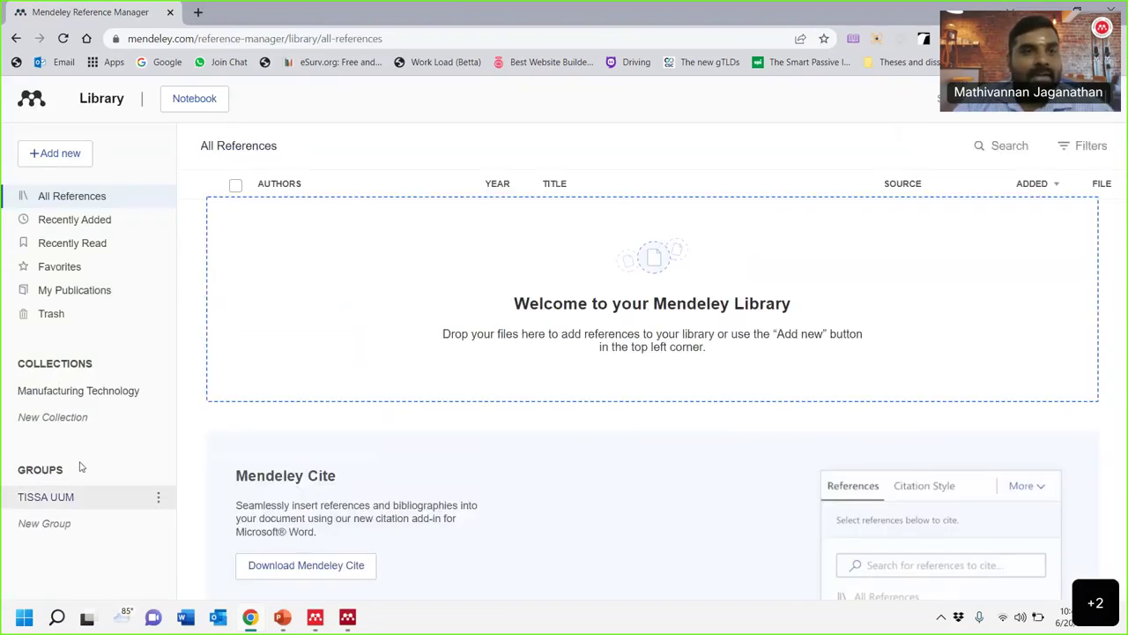
Delete the Manufacturing Technology collection from the Mendeley Web library
right_click(71, 397)
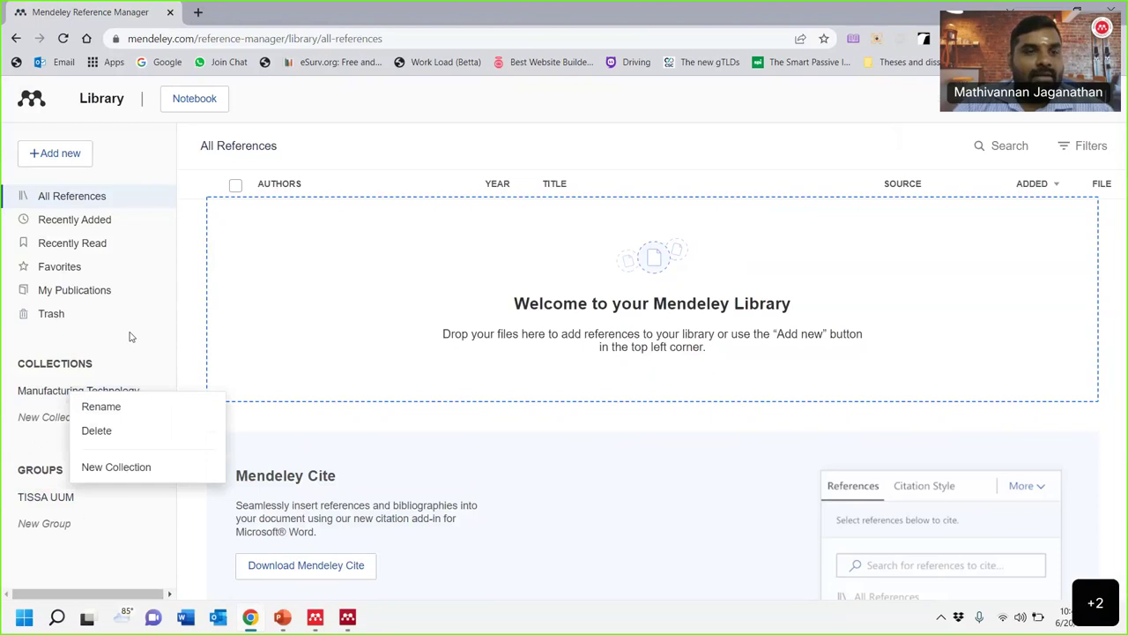
click(156, 395)
click(158, 394)
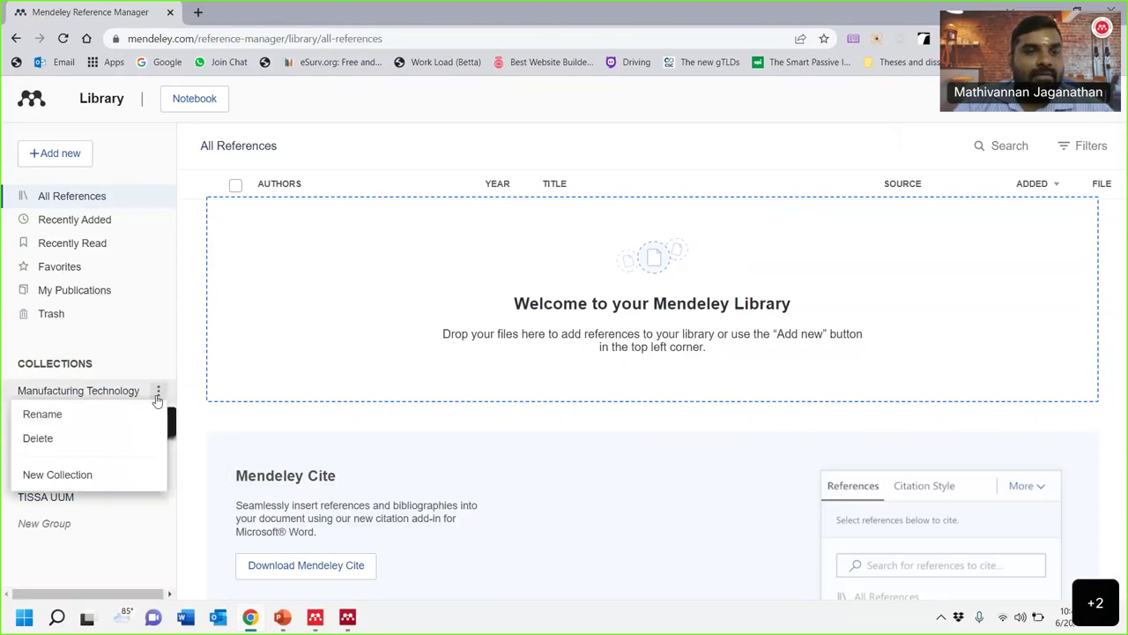
click(55, 441)
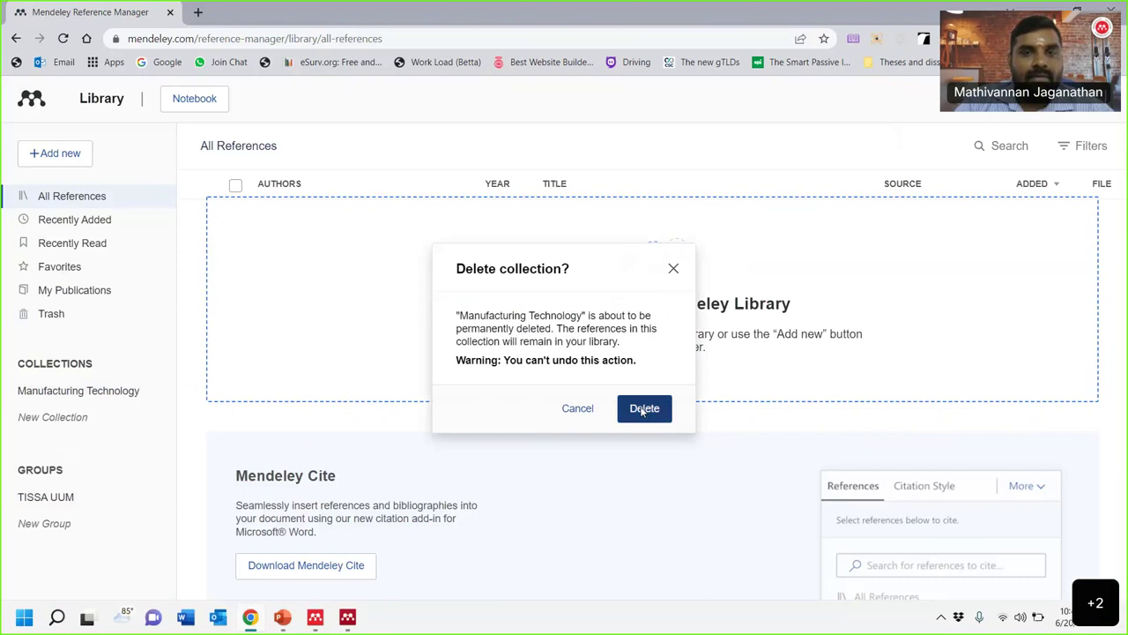
click(644, 409)
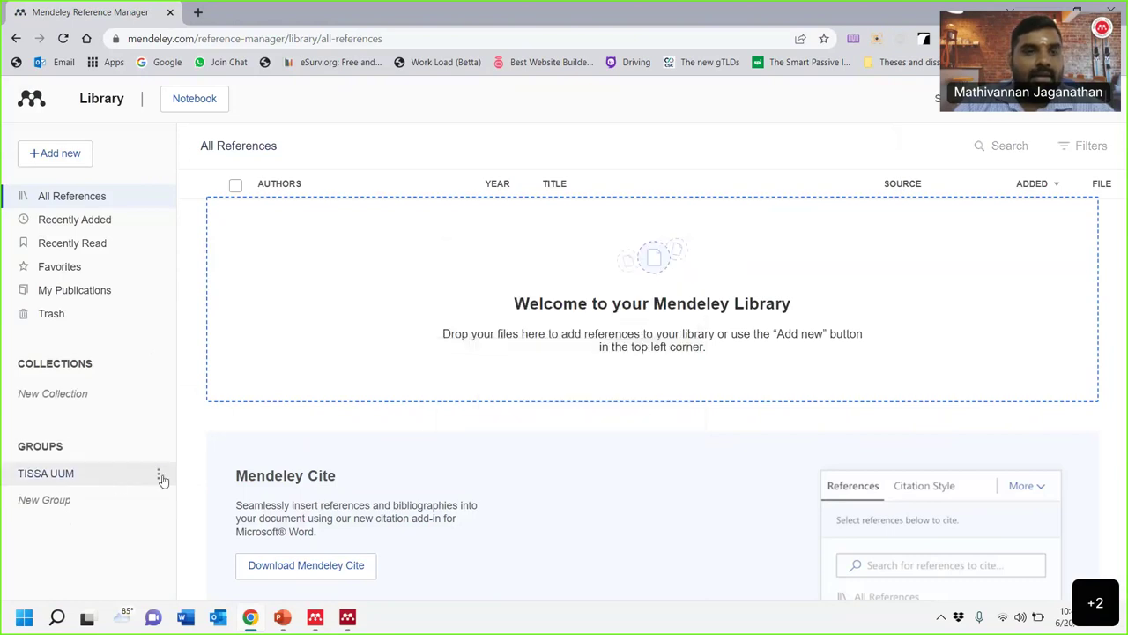
Delete the TISSA UUM group as well, then return to Reference Manager
click(159, 477)
click(64, 547)
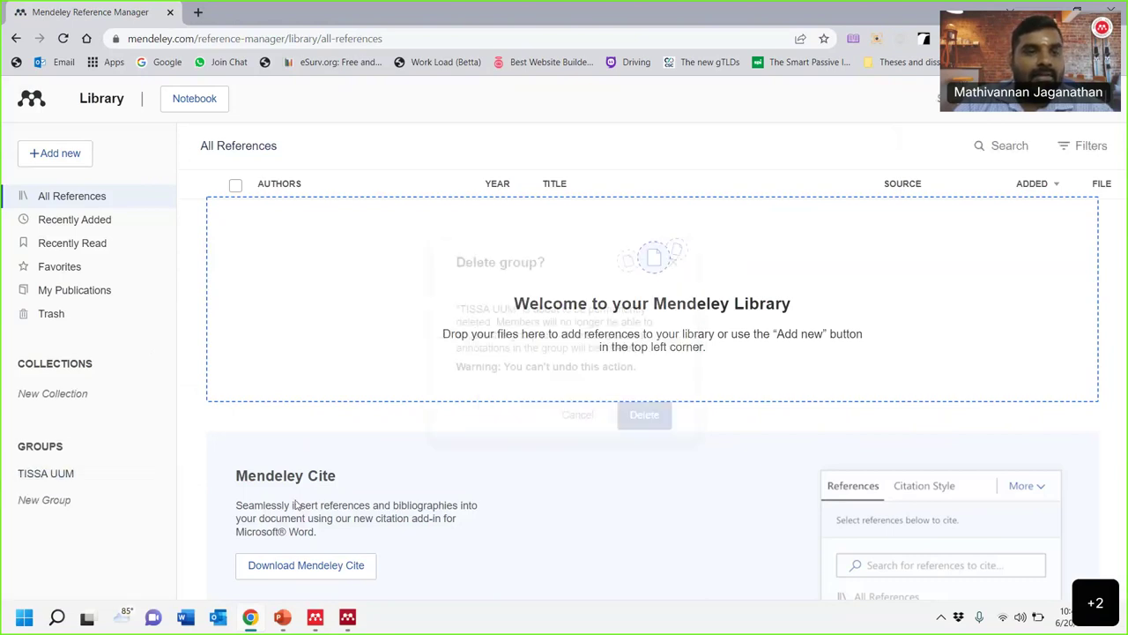
click(644, 416)
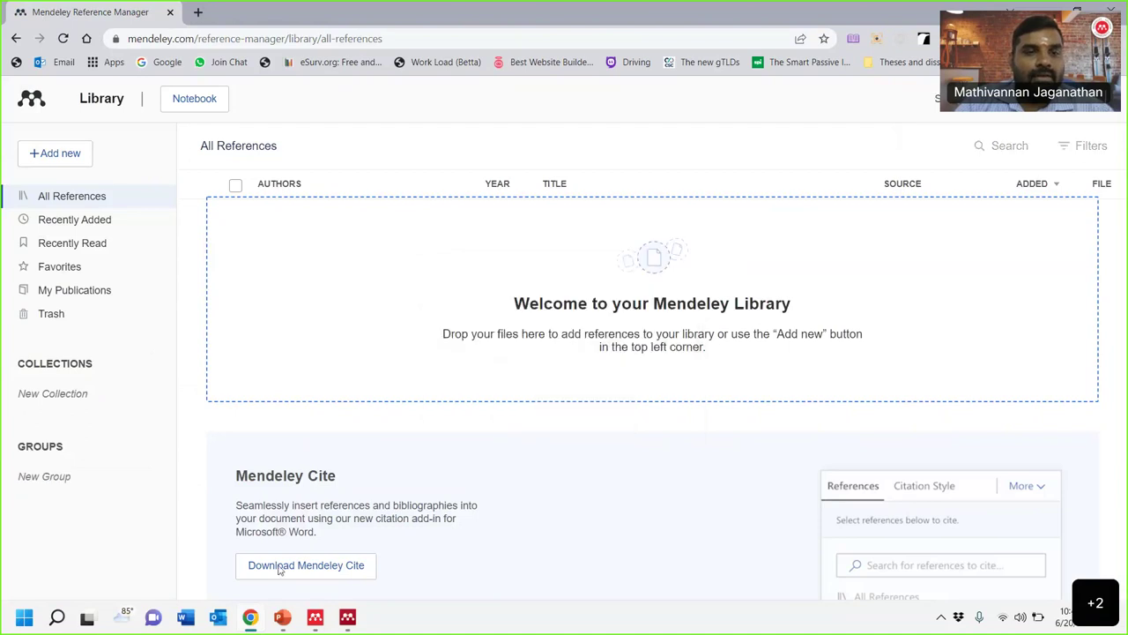
click(315, 617)
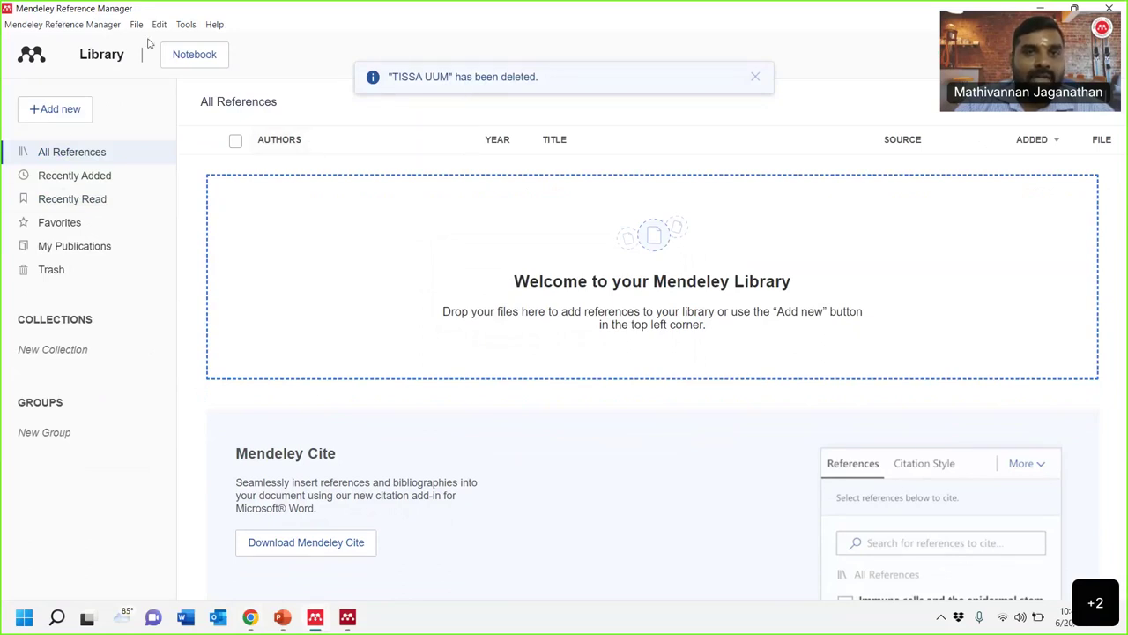
Switch to Mendeley Desktop and view the TISSA UUM group's single document
click(63, 24)
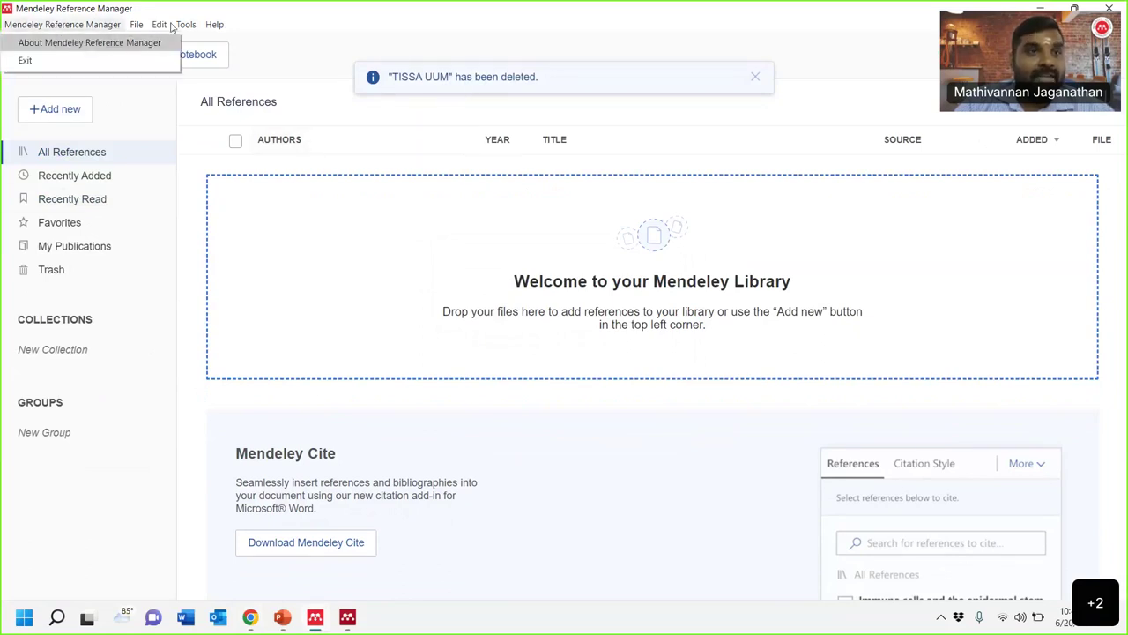
mouse_move(170, 27)
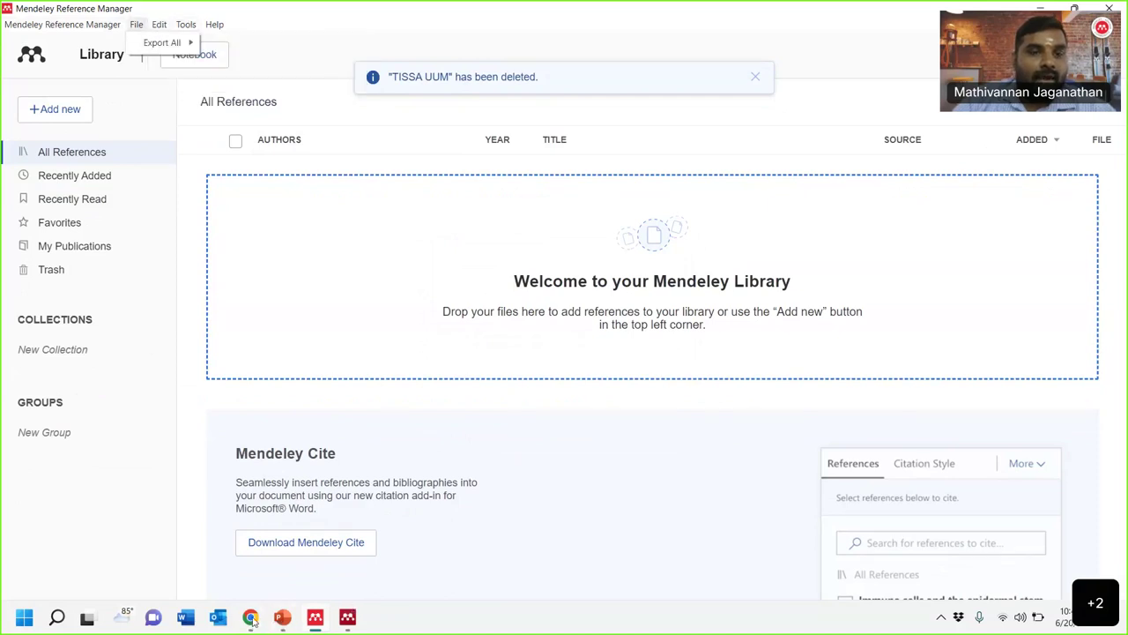
click(347, 619)
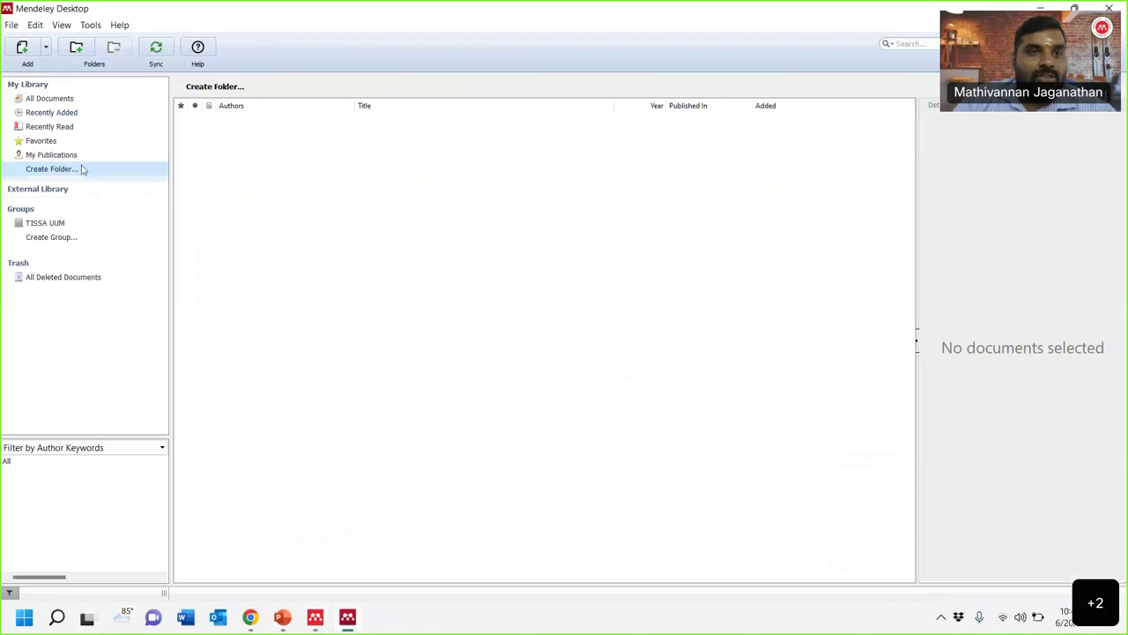
click(44, 223)
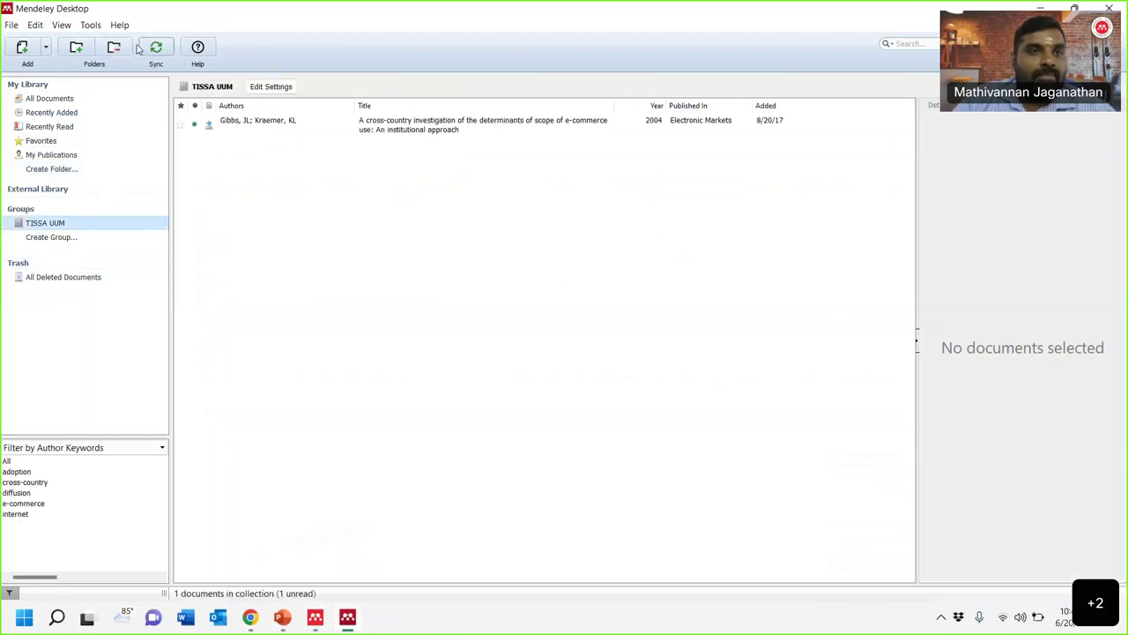
click(10, 25)
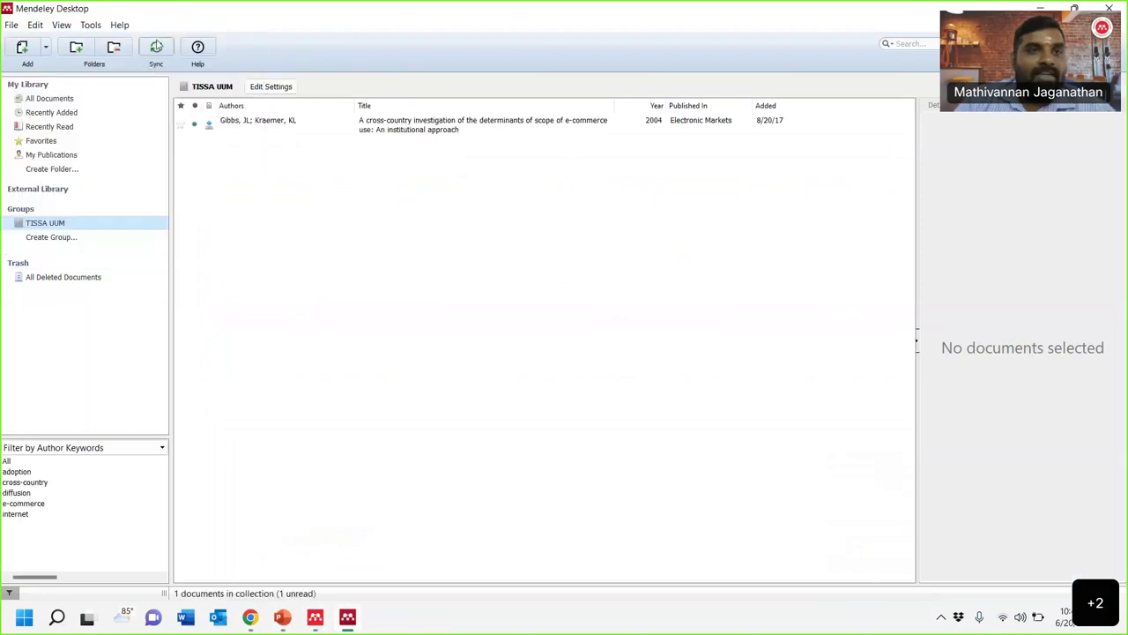
Sync Mendeley Desktop, then create a new My Library folder named abc123
click(156, 47)
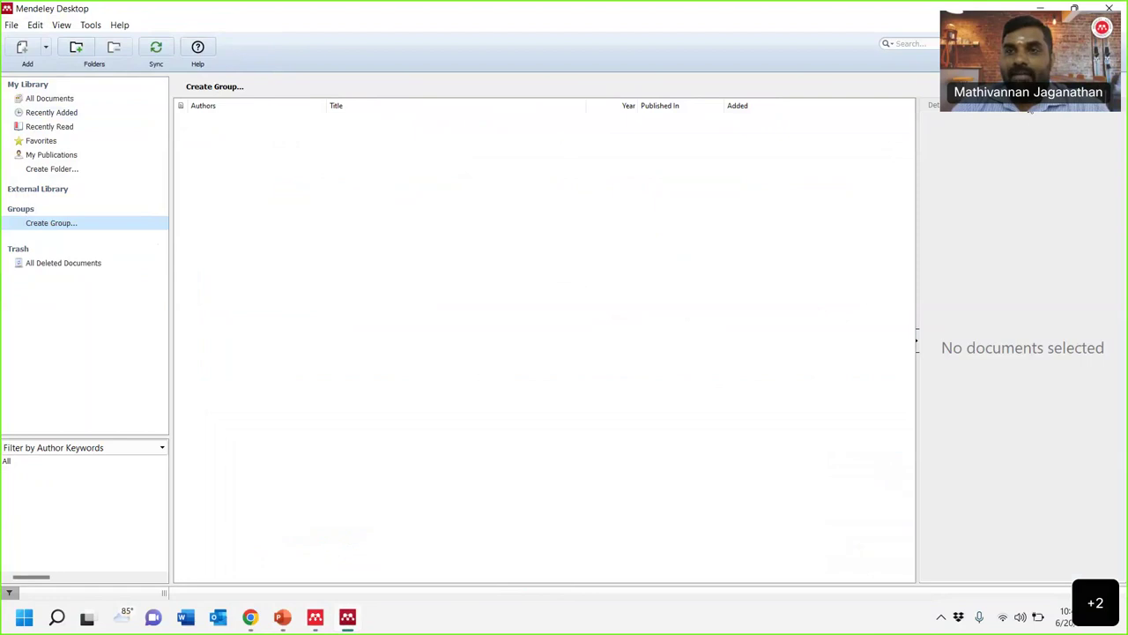
click(46, 168)
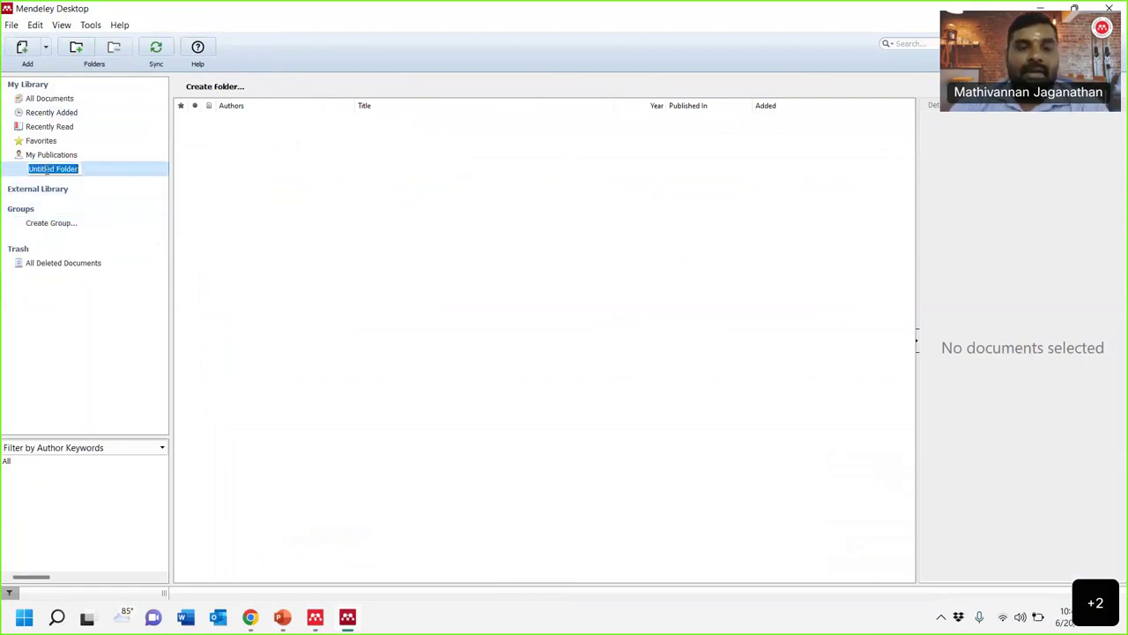
text(a)
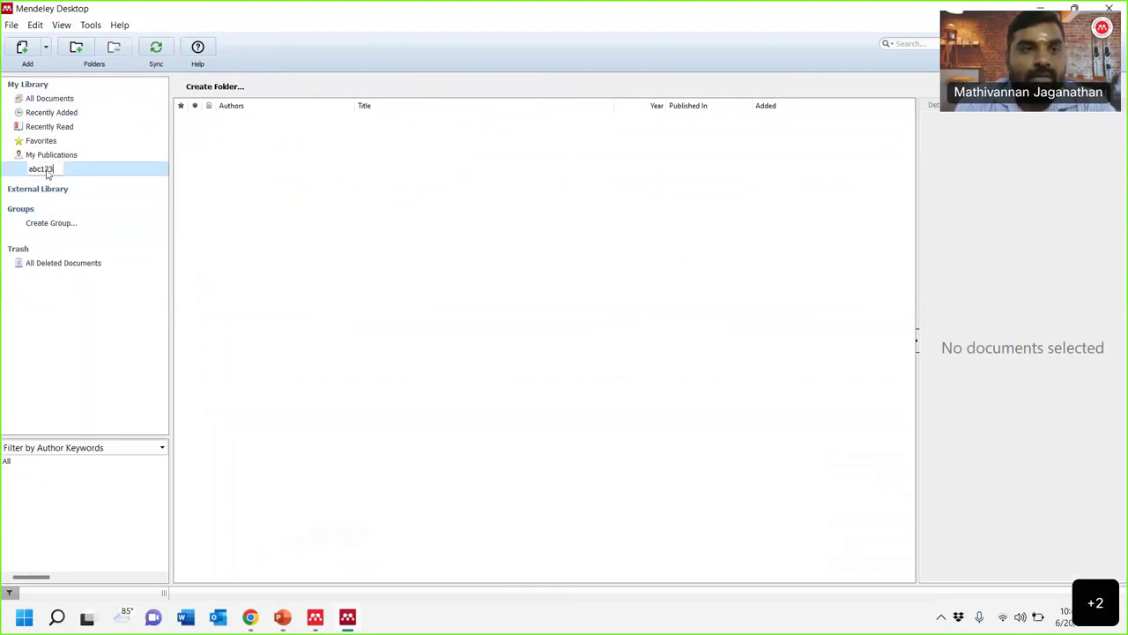
text(bc123)
key(Return)
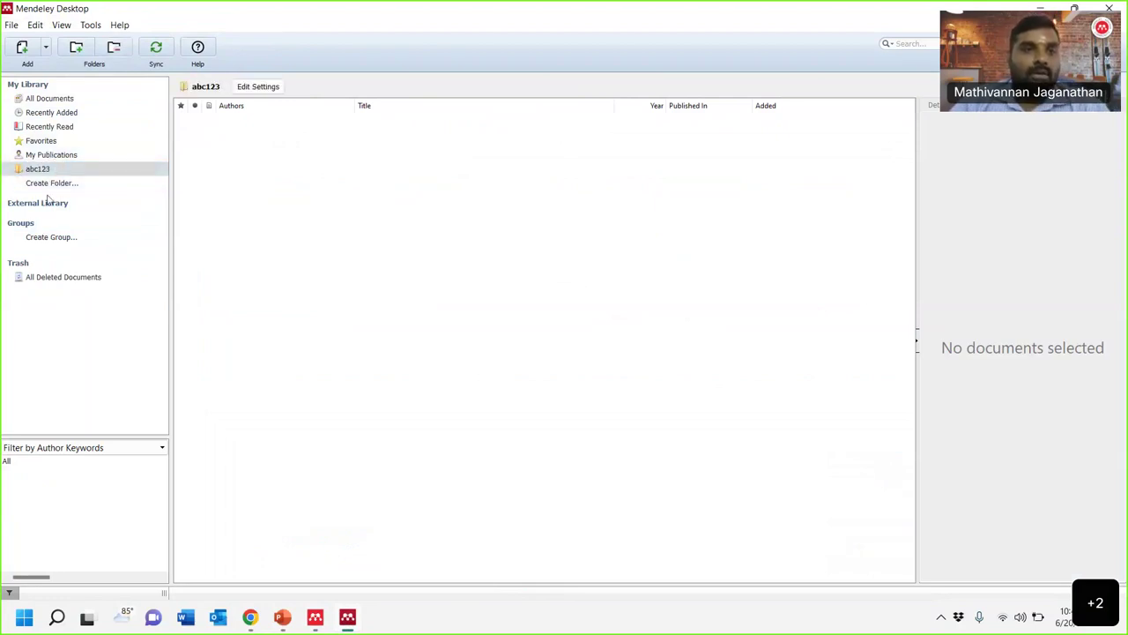
key(F2)
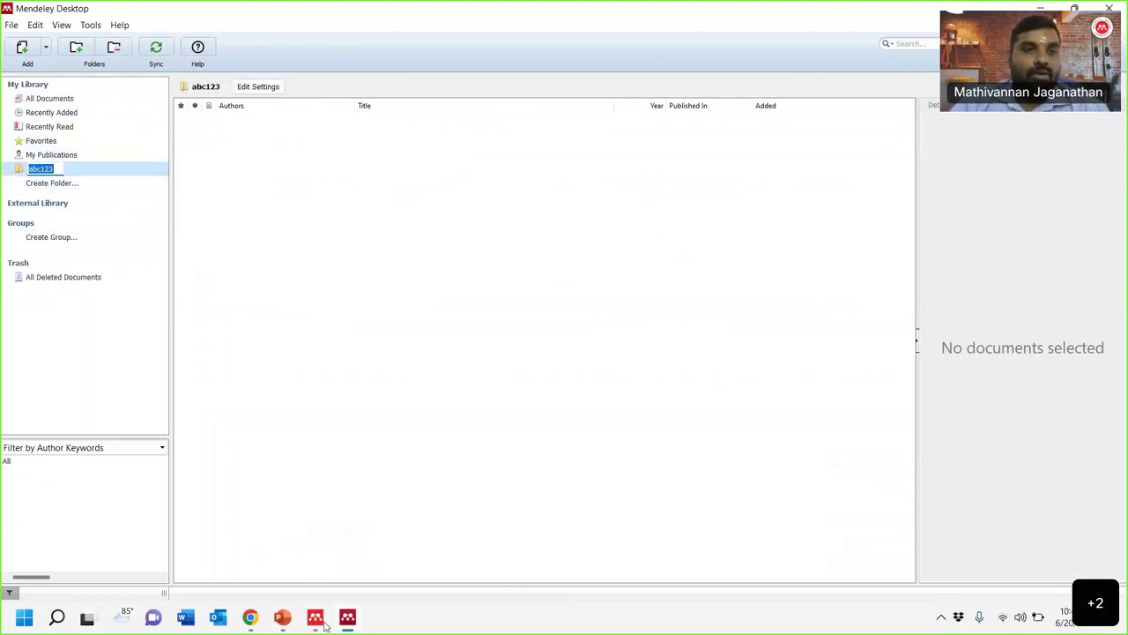
Sync Desktop so abc123 uploads, then check it appears as an empty Reference Manager collection
click(315, 617)
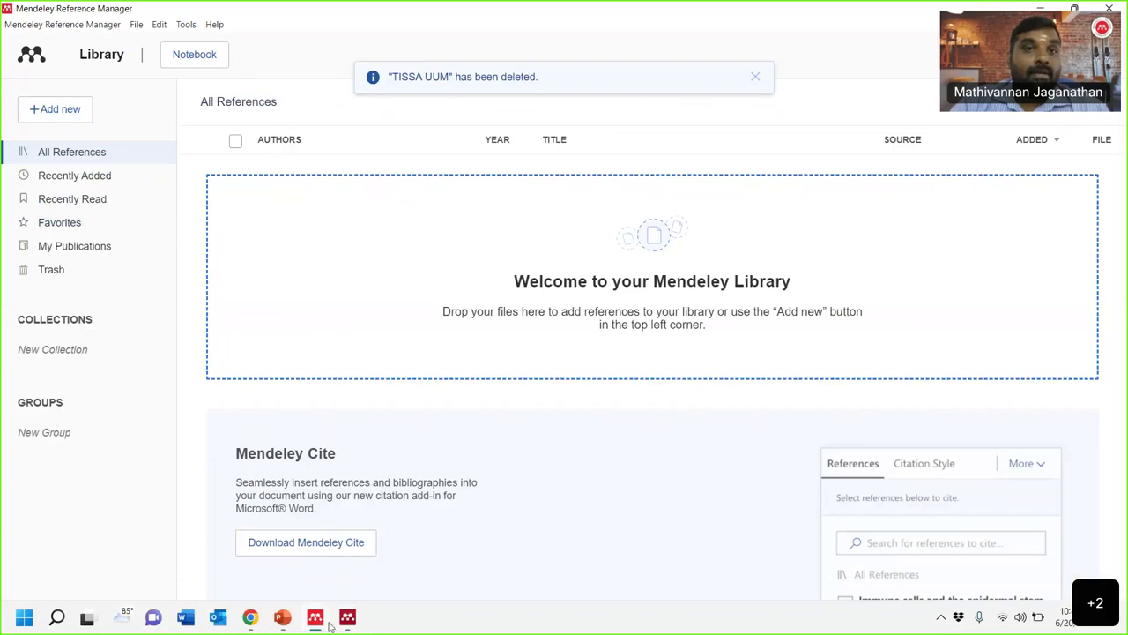
click(358, 622)
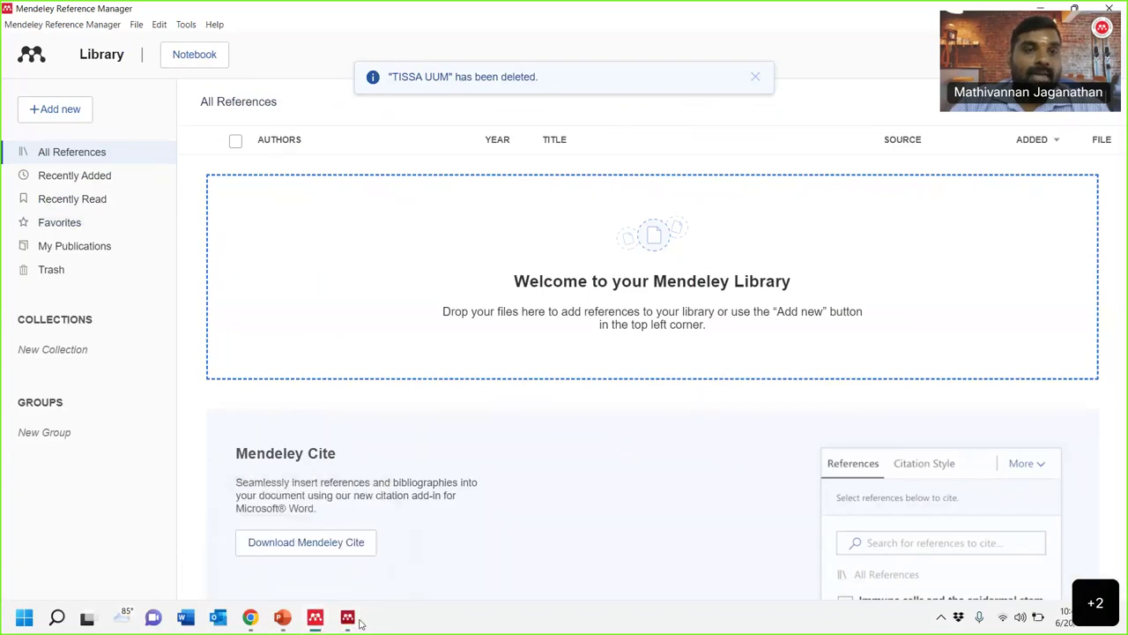
click(155, 53)
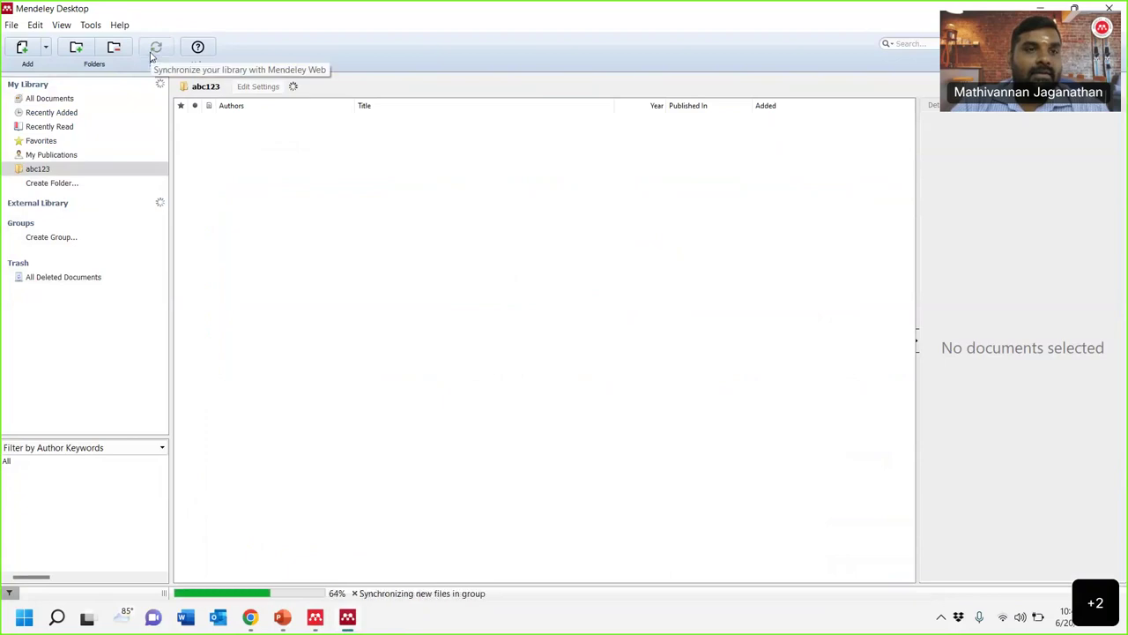
click(317, 620)
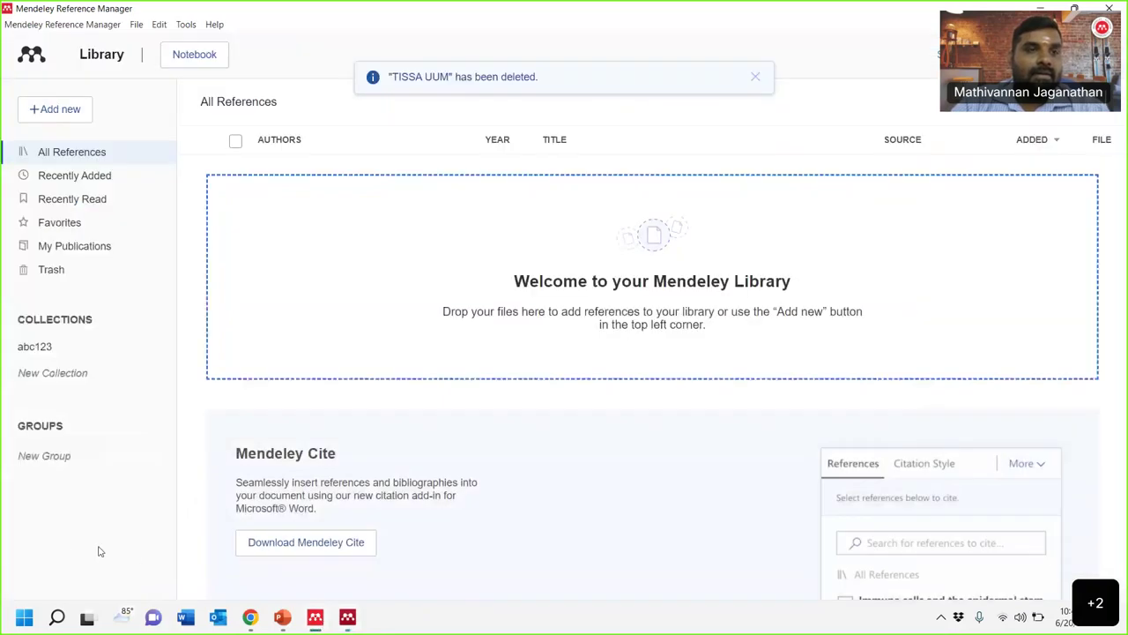
click(38, 350)
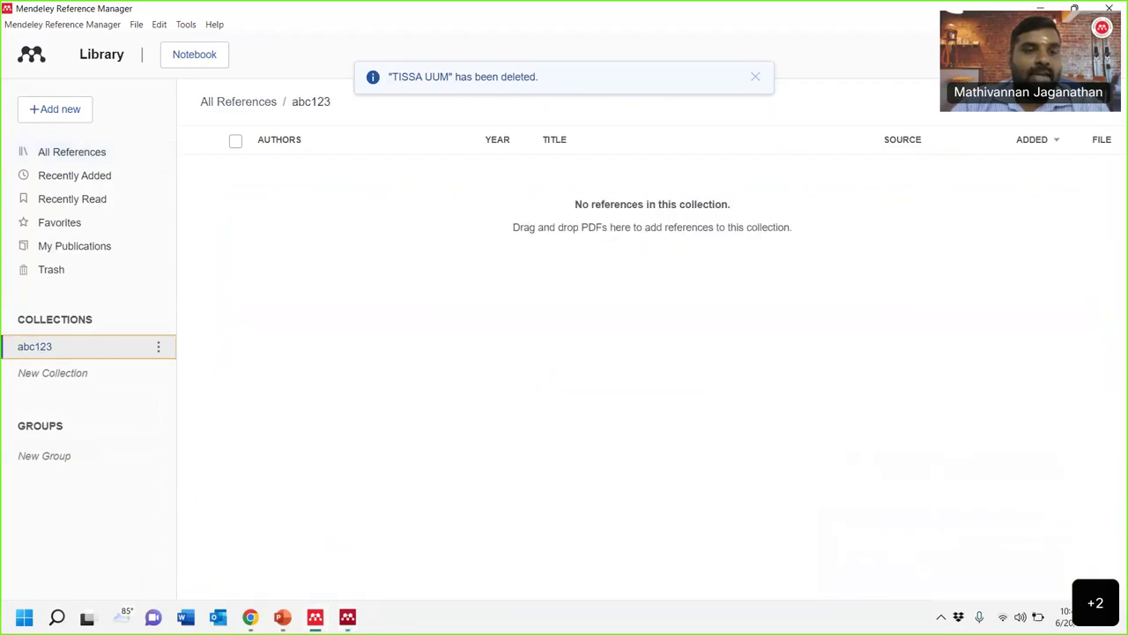
click(251, 617)
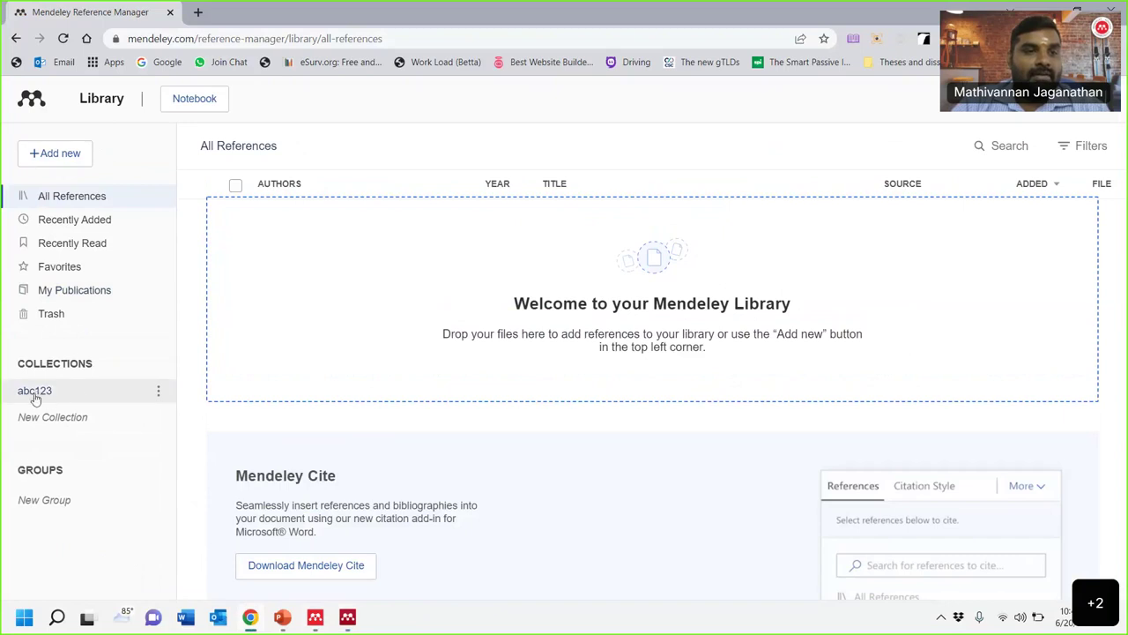
Delete the abc123 collection in Mendeley Web, then check Reference Manager and Mendeley Desktop
click(158, 391)
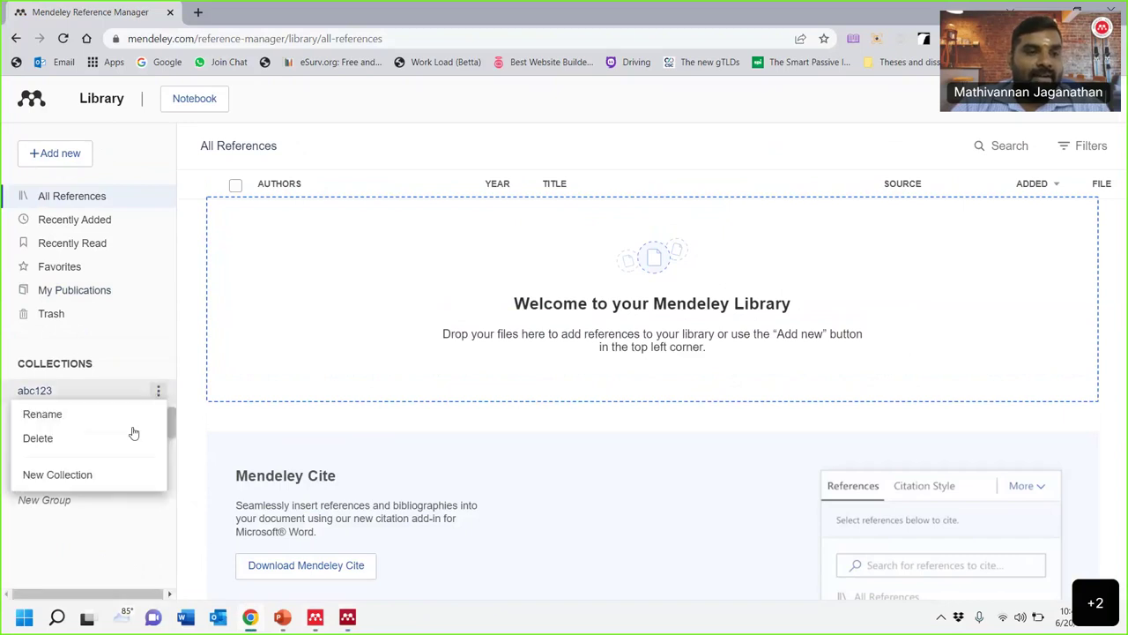
click(58, 439)
click(650, 416)
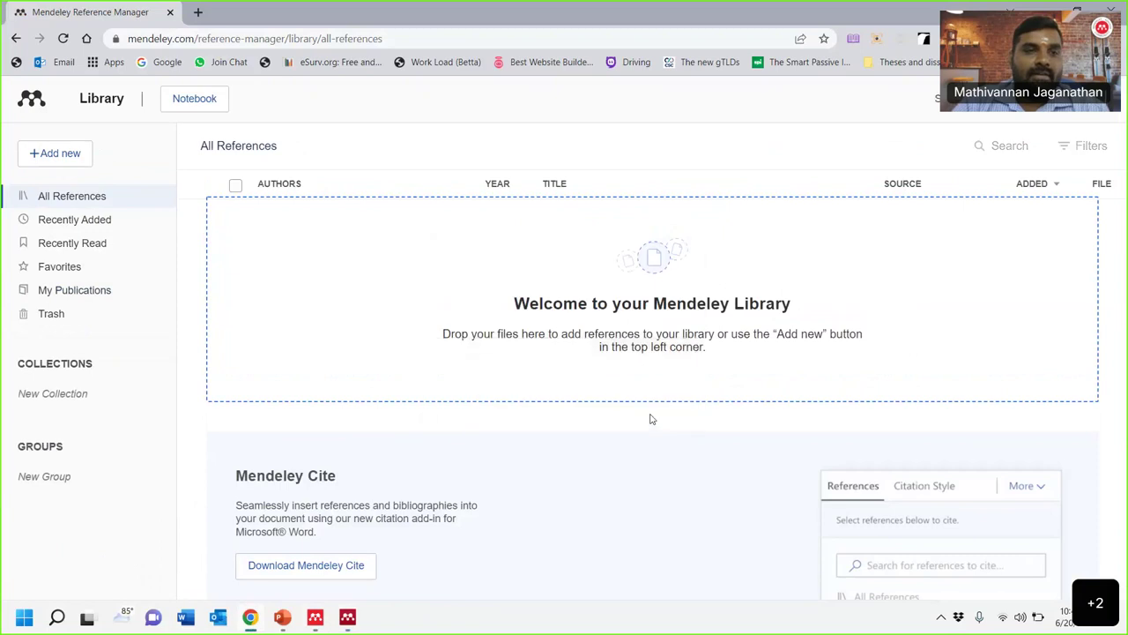
click(315, 618)
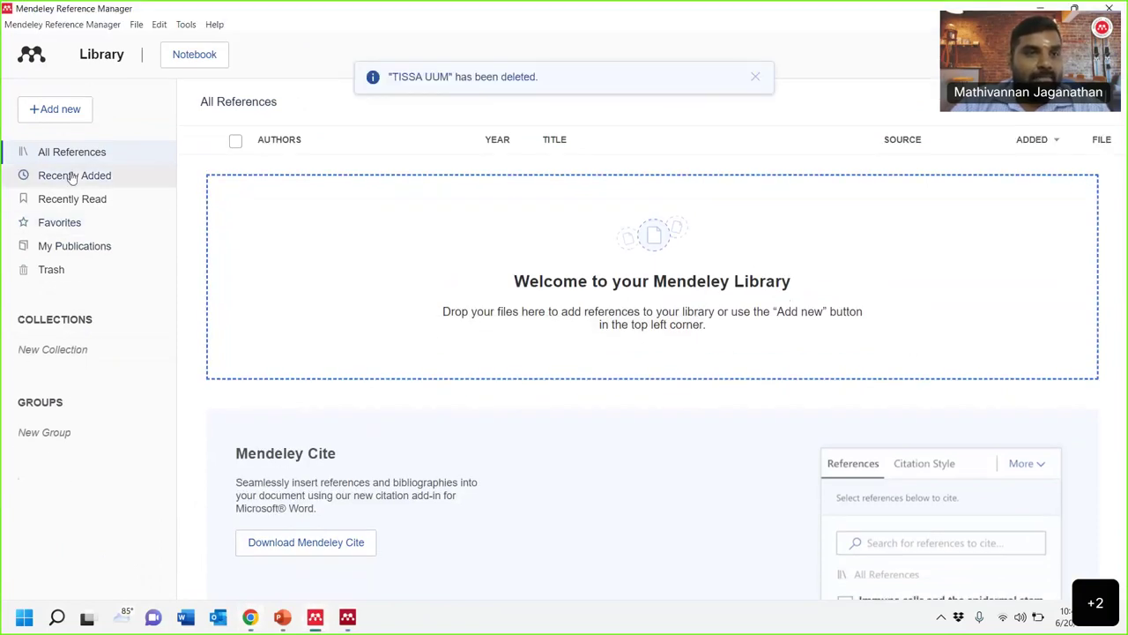
click(348, 619)
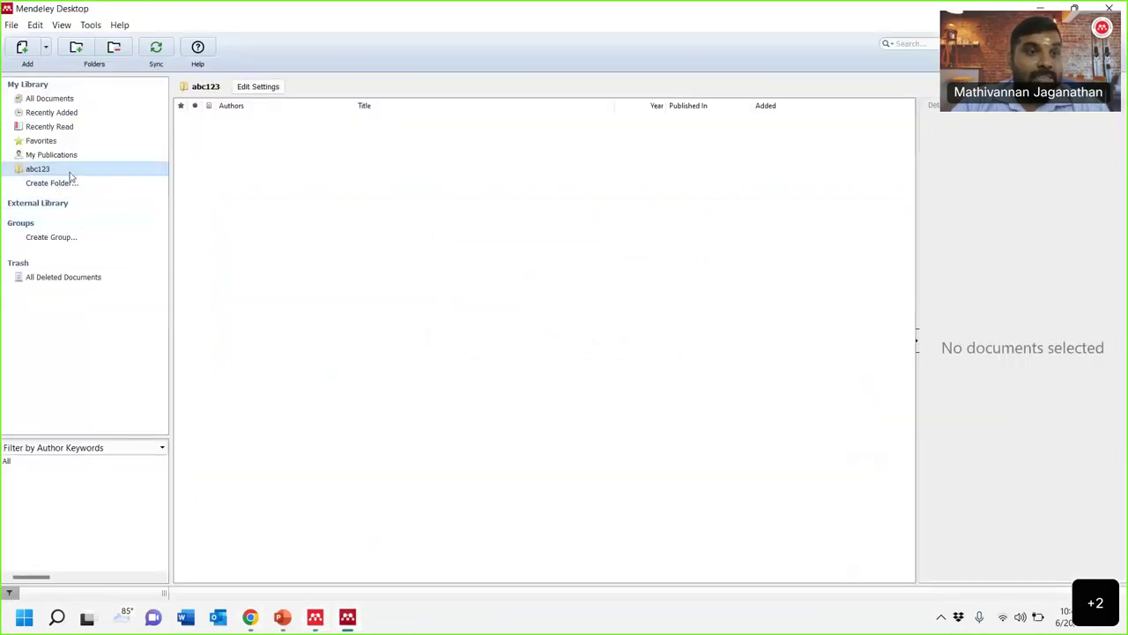
Sync Mendeley Desktop so the deleted abc123 folder disappears from My Library
click(156, 48)
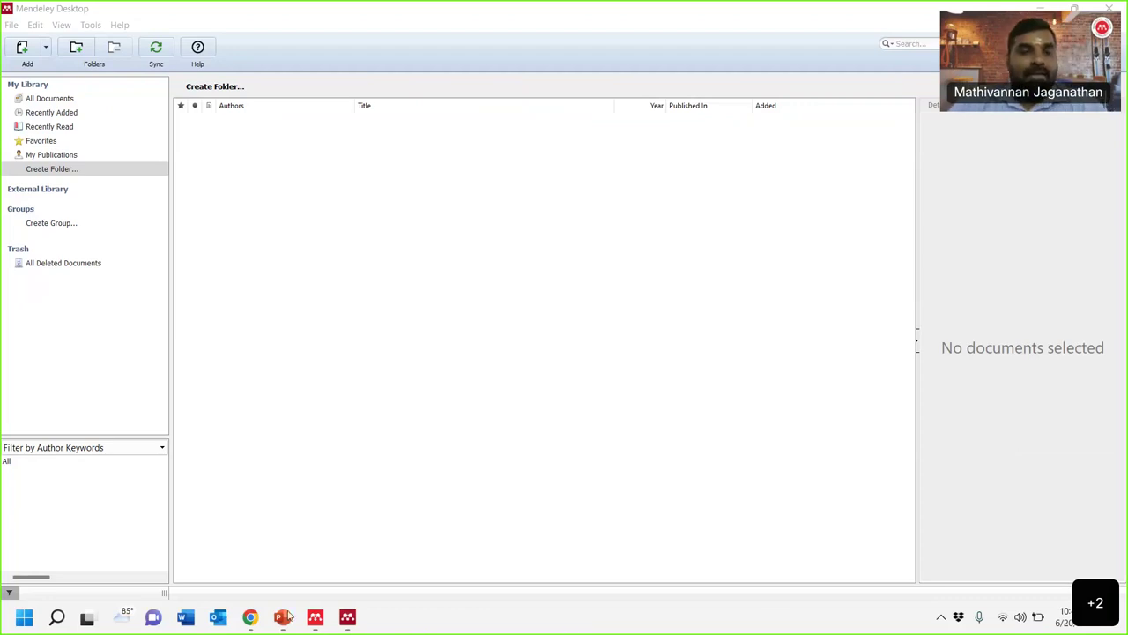
Bring Mendeley Reference Manager to the front from the taskbar and show its Tools menu
click(251, 619)
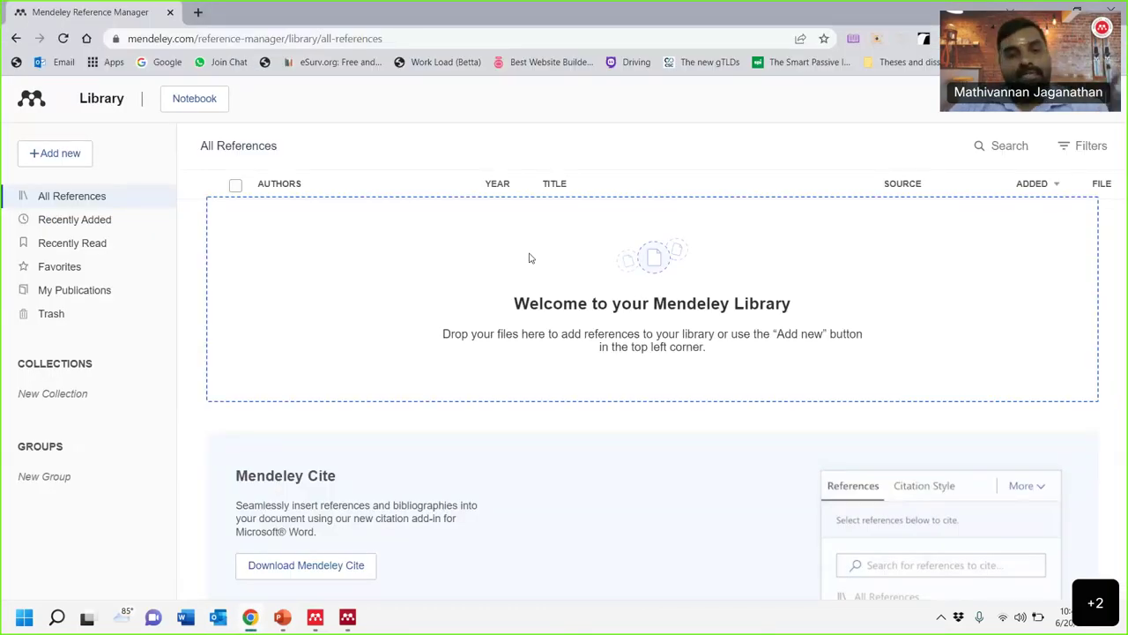
click(348, 617)
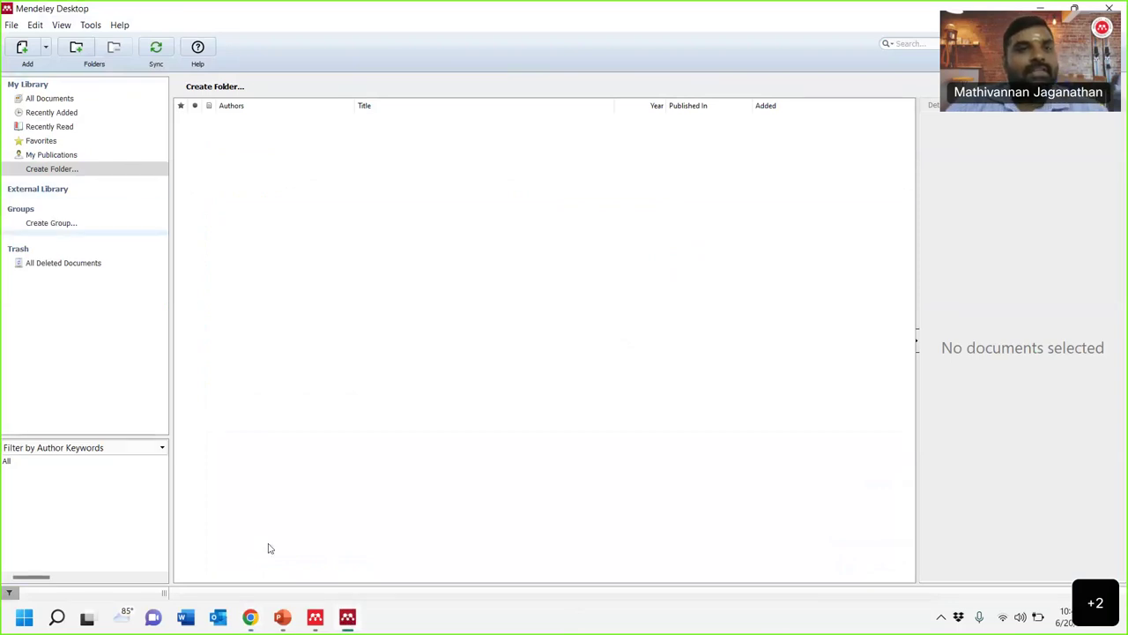
click(314, 617)
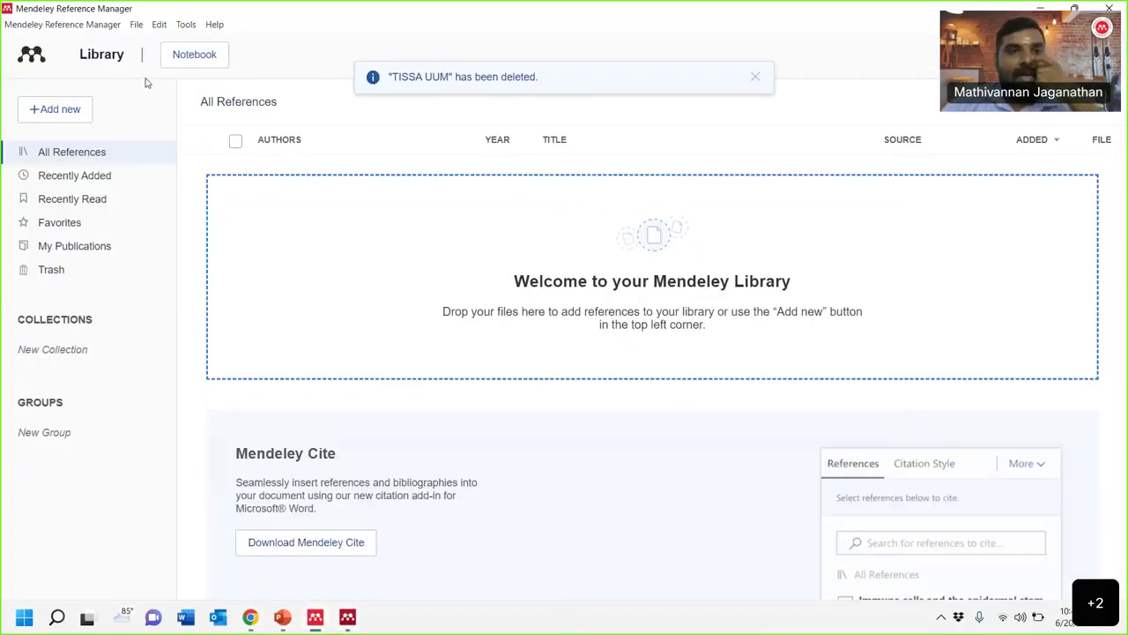
click(187, 26)
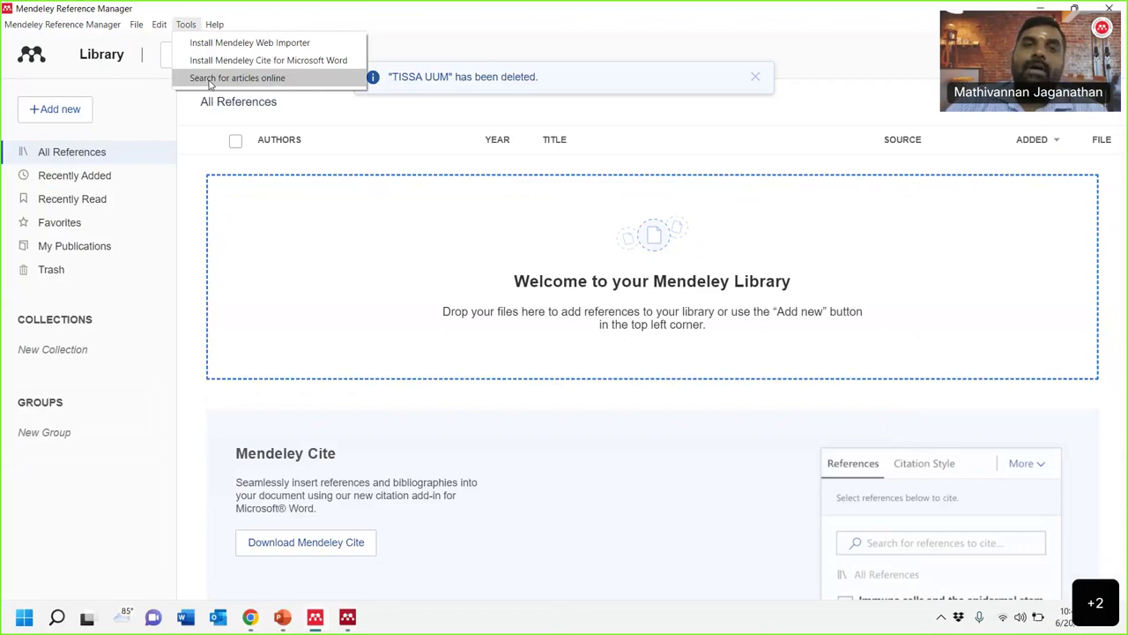
Launch Tools > Search for articles online, close that Chrome tab, and return to Reference Manager
click(210, 78)
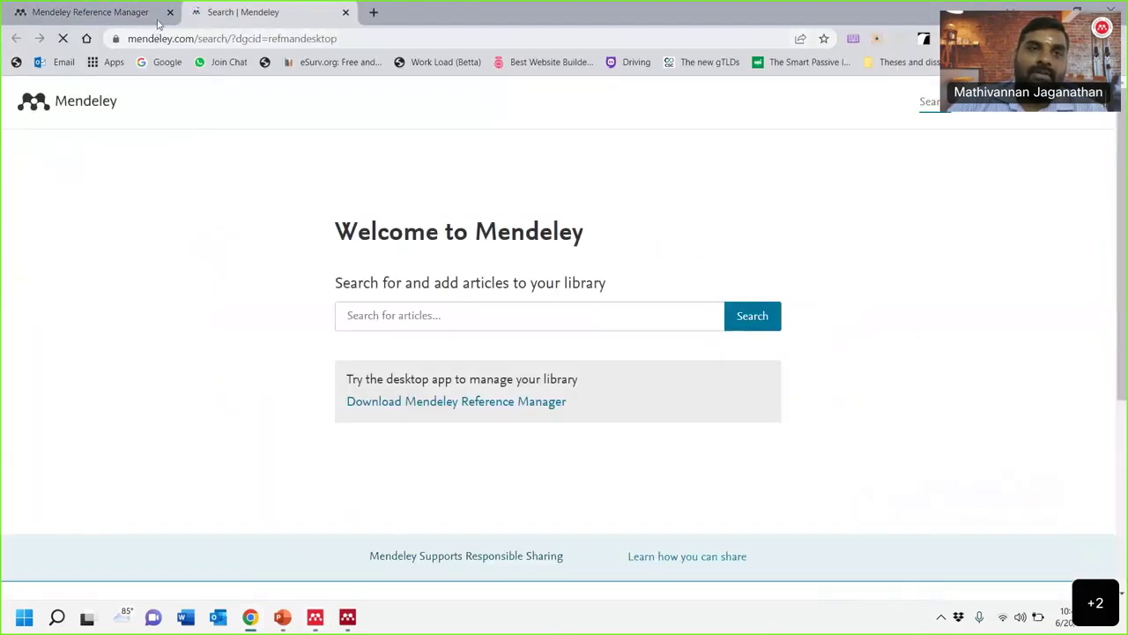
click(170, 13)
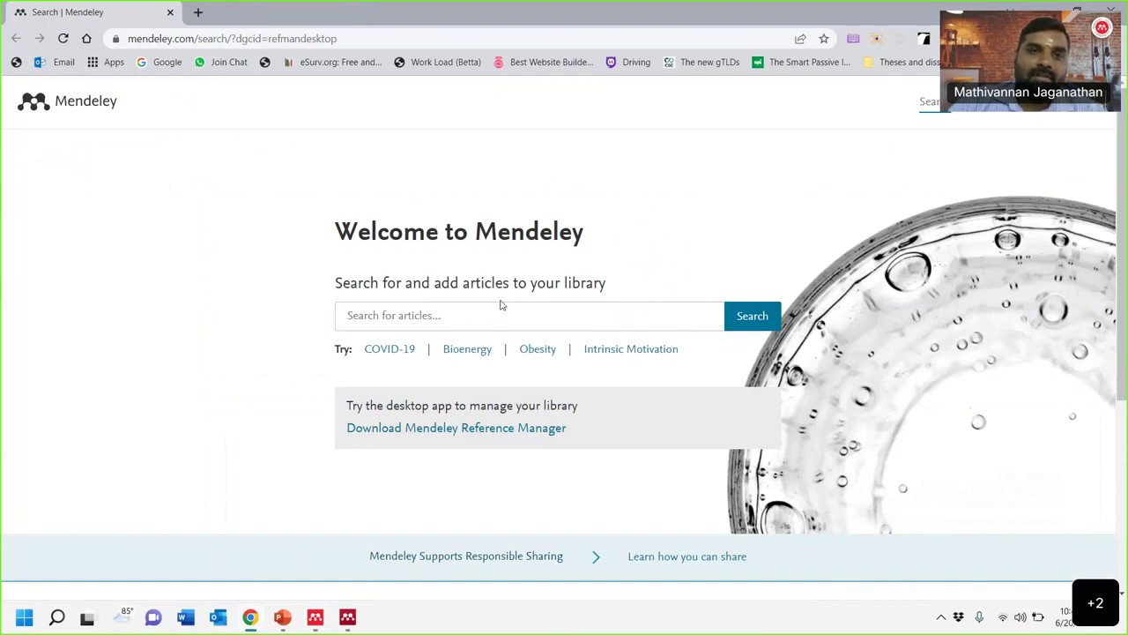
click(347, 617)
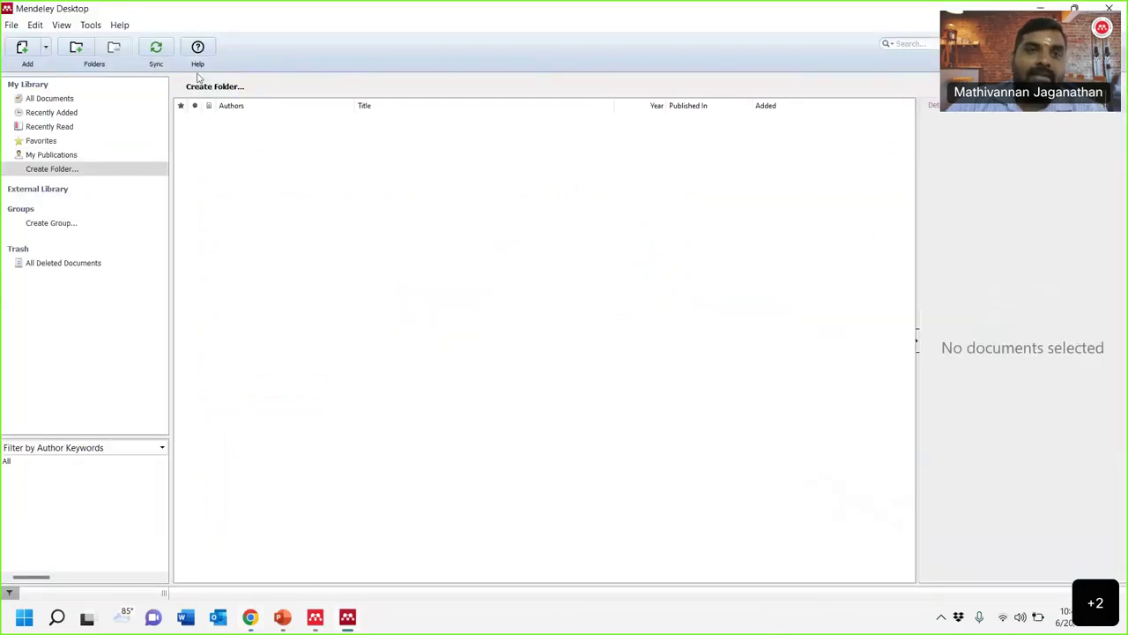
click(314, 619)
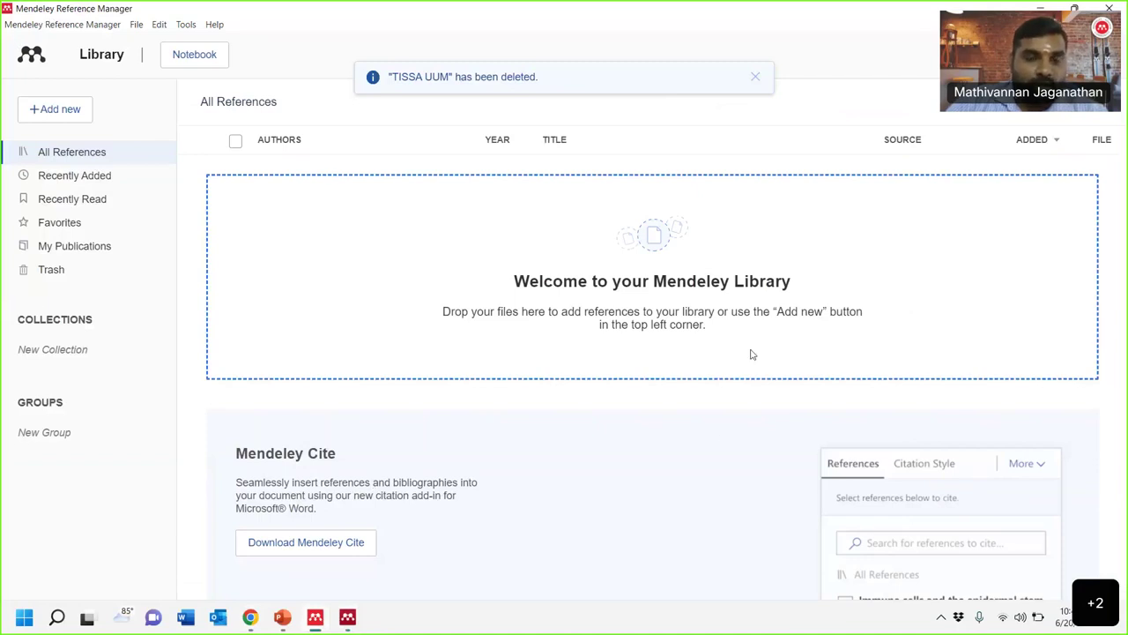
Go from Tools > Install Mendeley Web Importer to the extension's Chrome Web Store listing
click(182, 27)
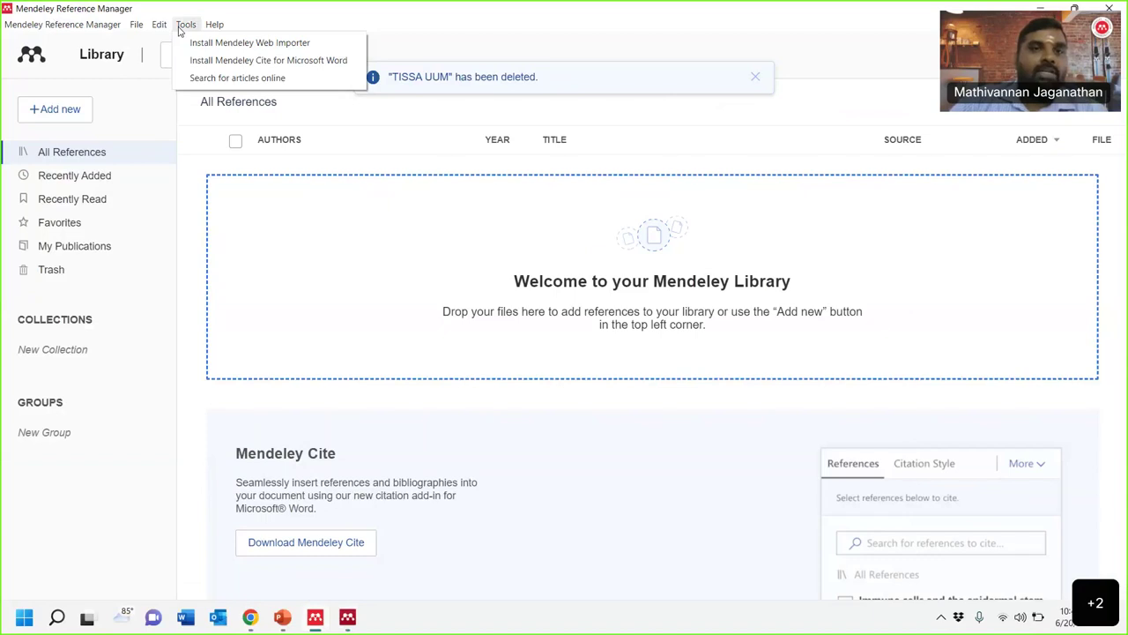
click(236, 44)
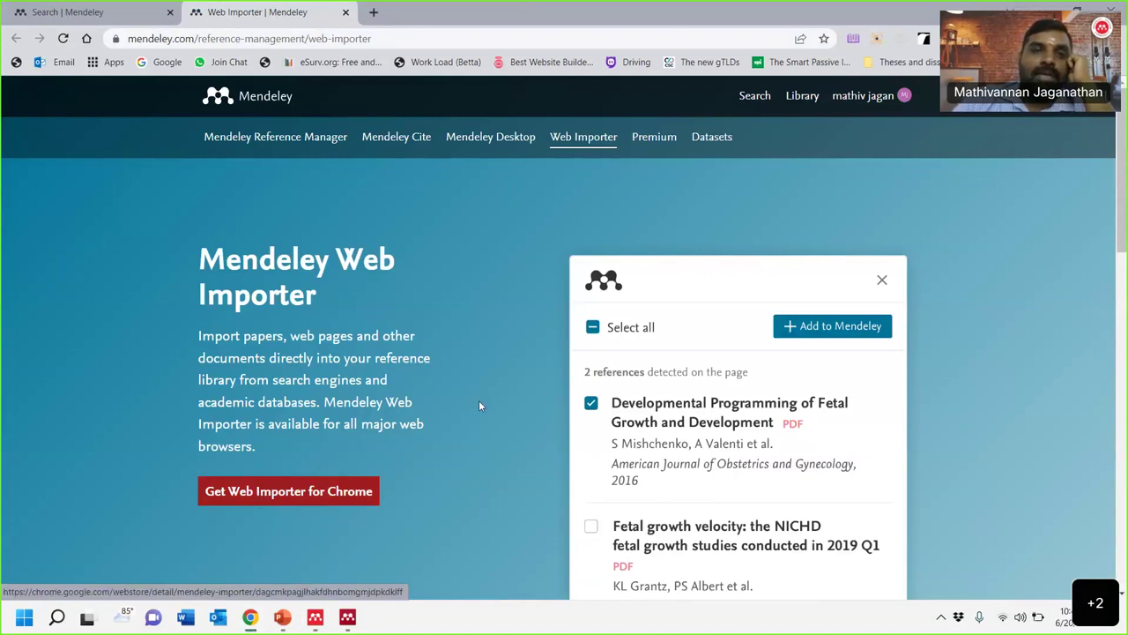
scroll(479, 400, down, 2)
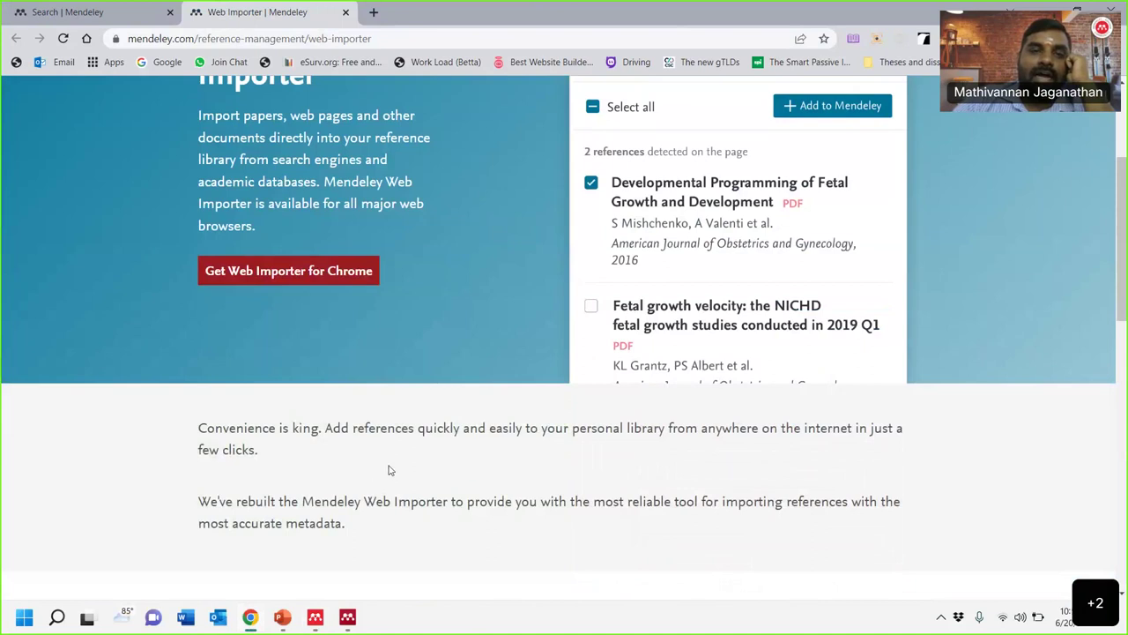
scroll(388, 468, down, 3)
scroll(388, 468, up, 5)
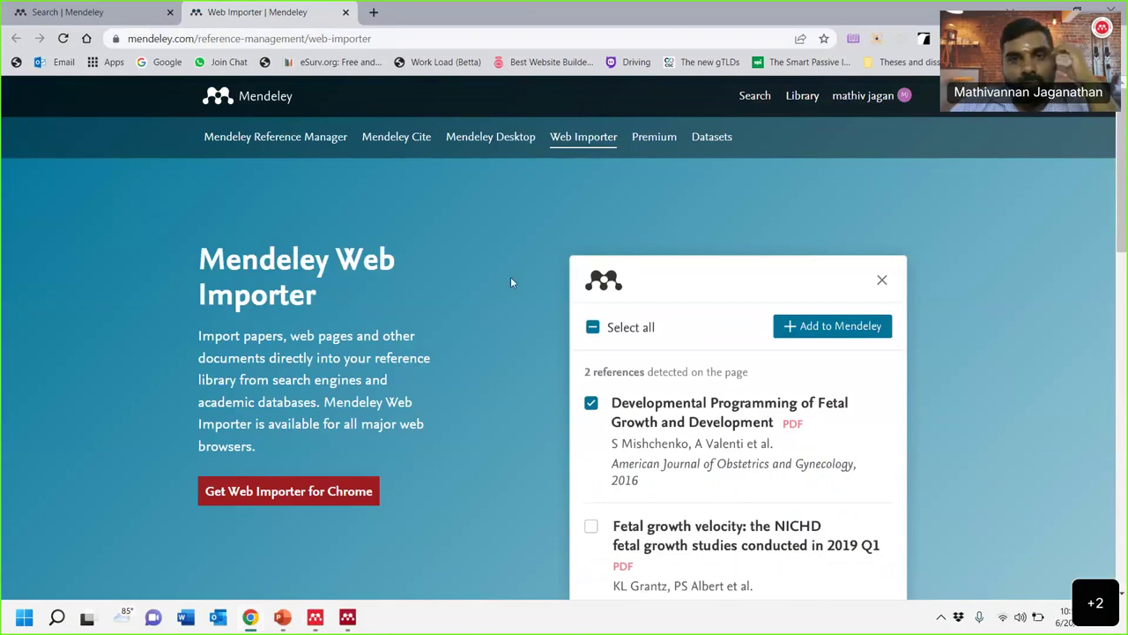
click(296, 495)
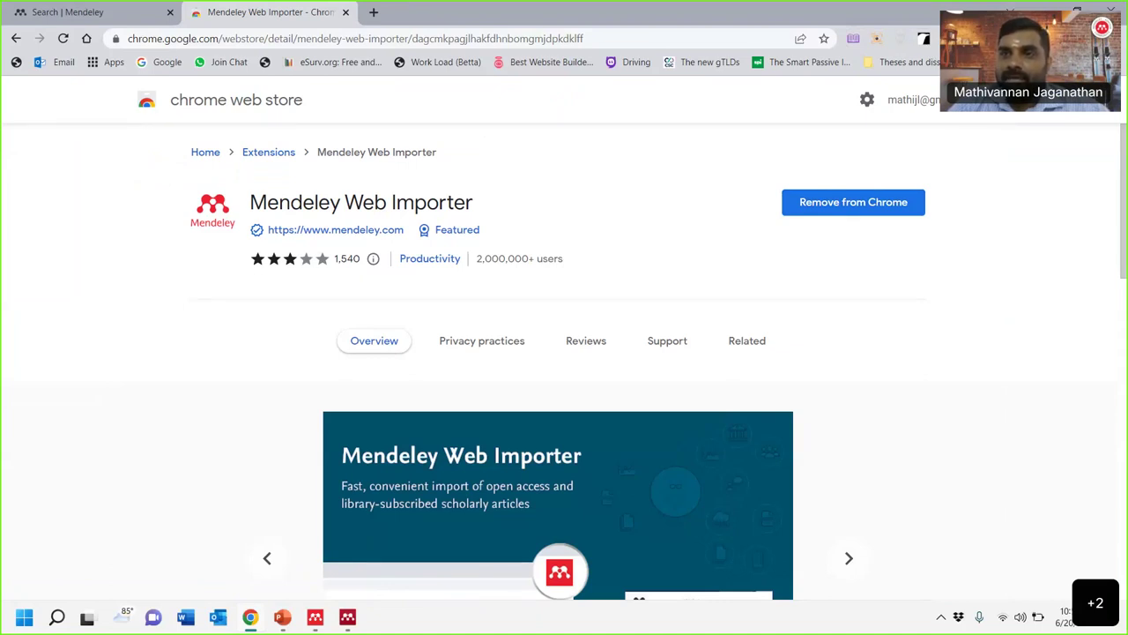
click(1040, 39)
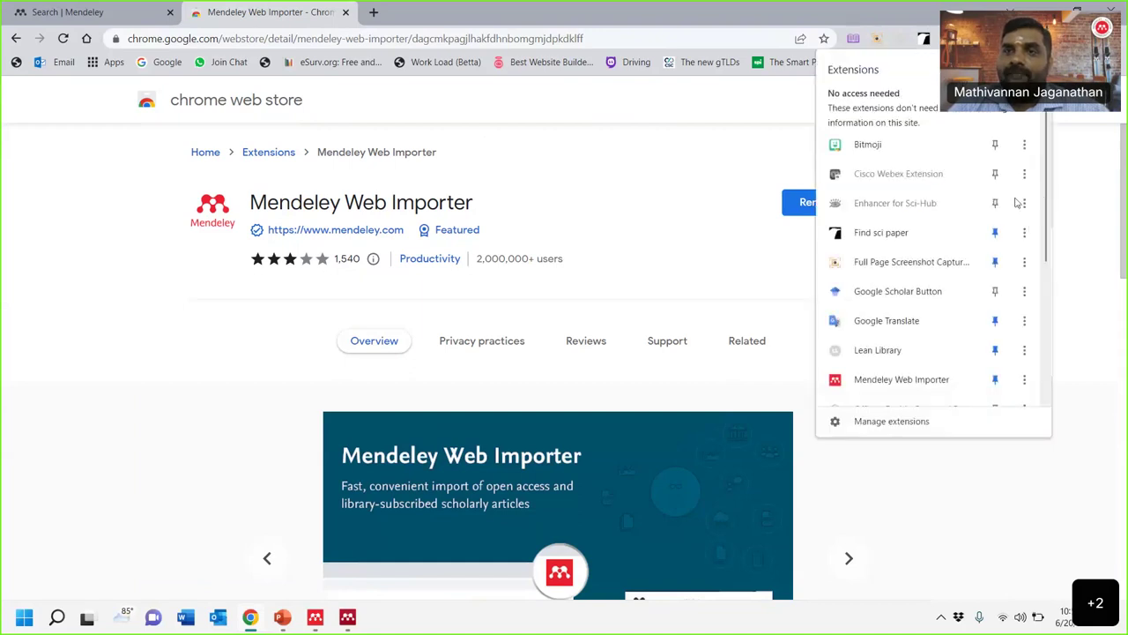
click(1040, 39)
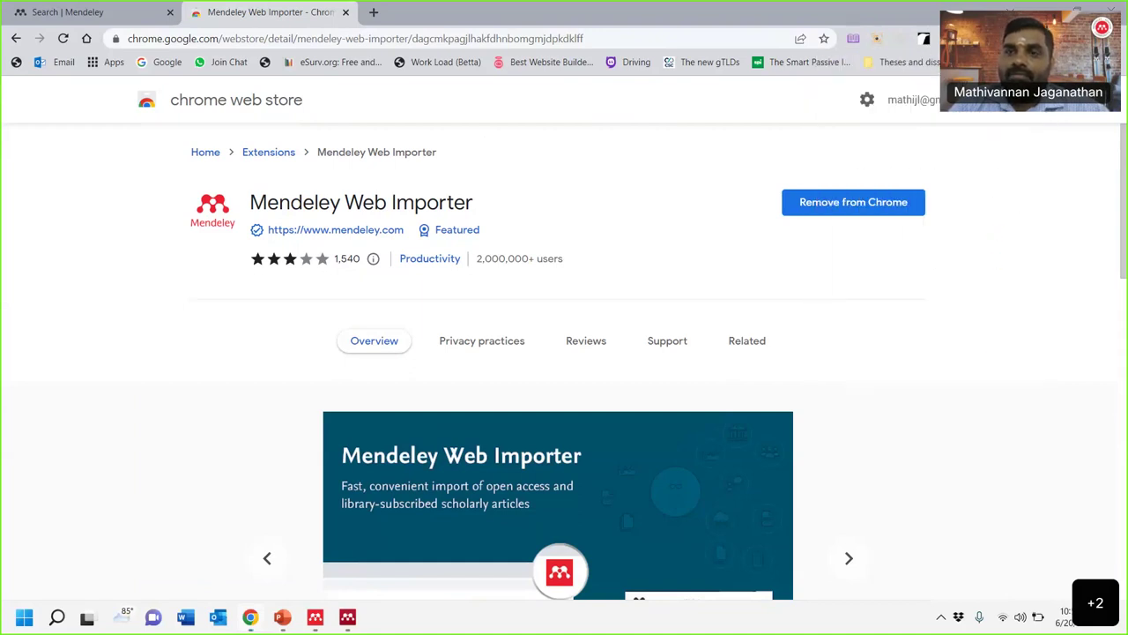
click(1040, 39)
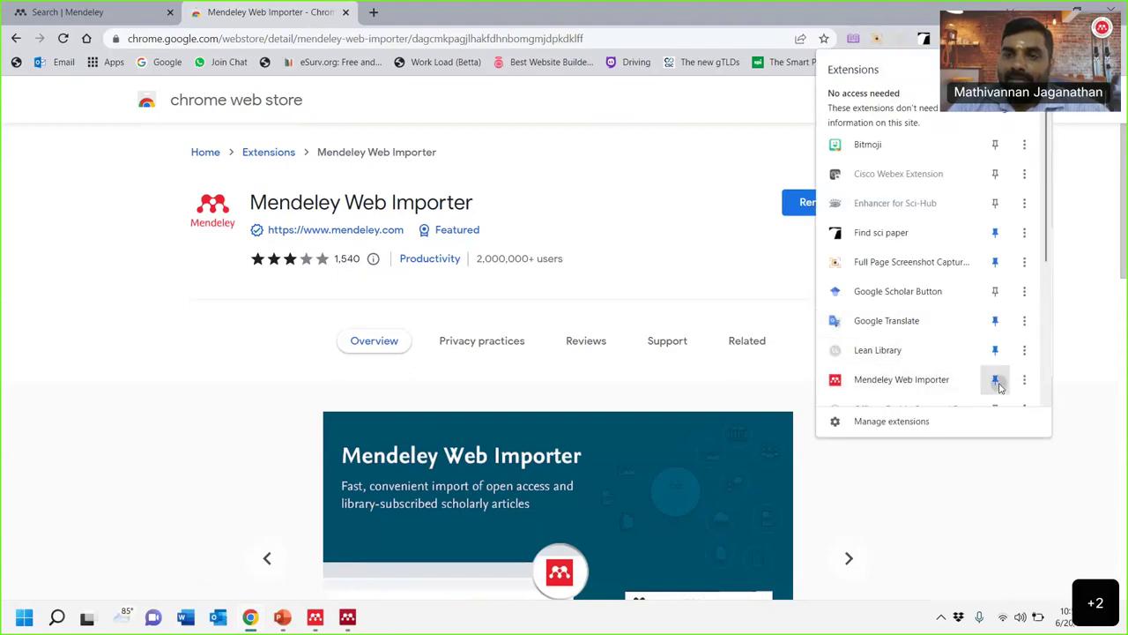
click(996, 380)
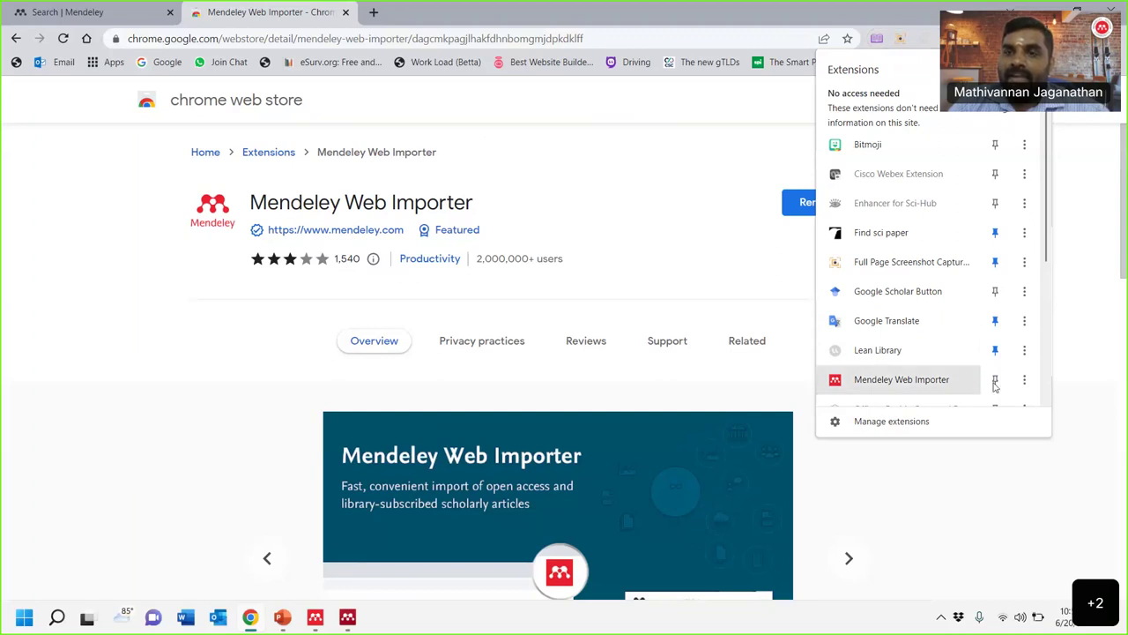
click(995, 381)
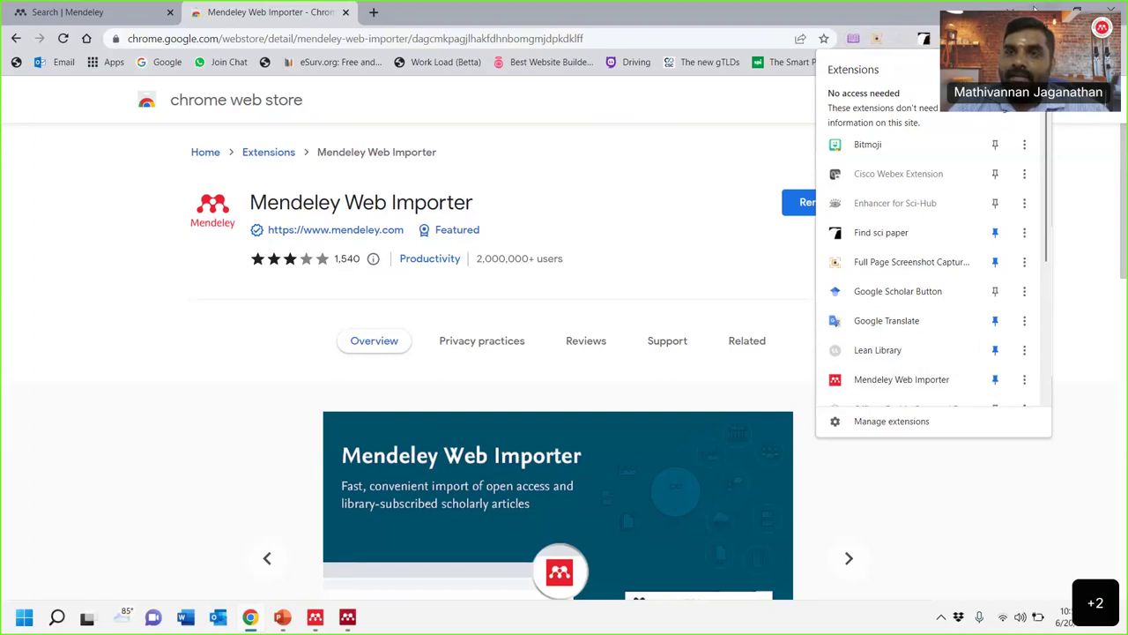
click(671, 176)
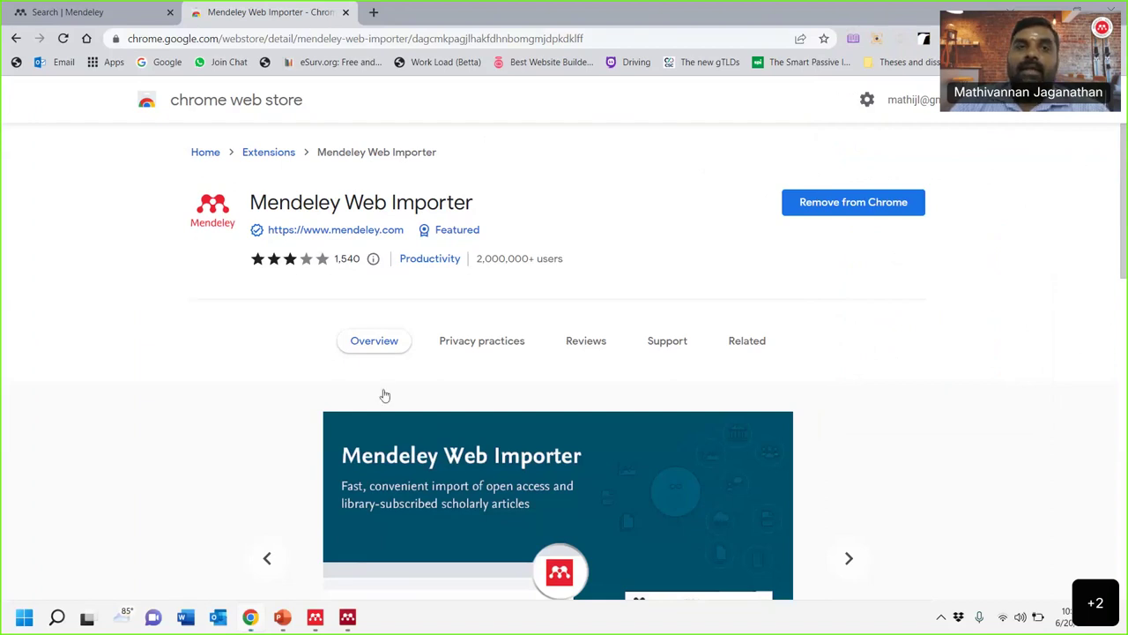
Bring Mendeley Reference Manager forward and display the Tools menu of add-on installers
click(314, 621)
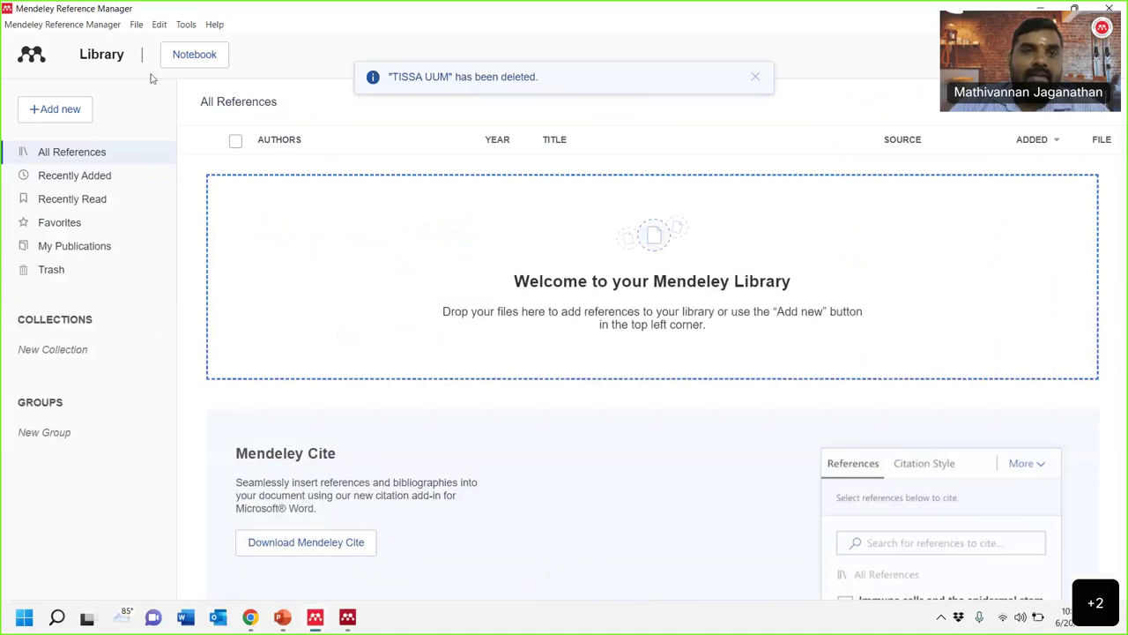
click(158, 25)
mouse_move(181, 27)
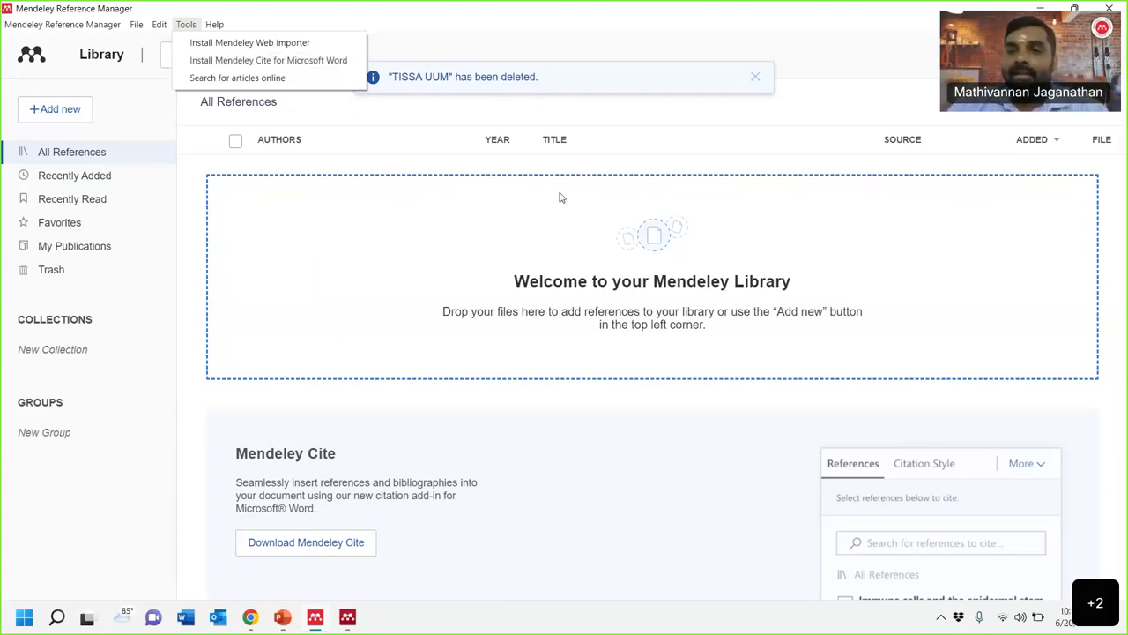
Get the free Mendeley Cite add-in for Microsoft Word from Microsoft AppSource
click(261, 60)
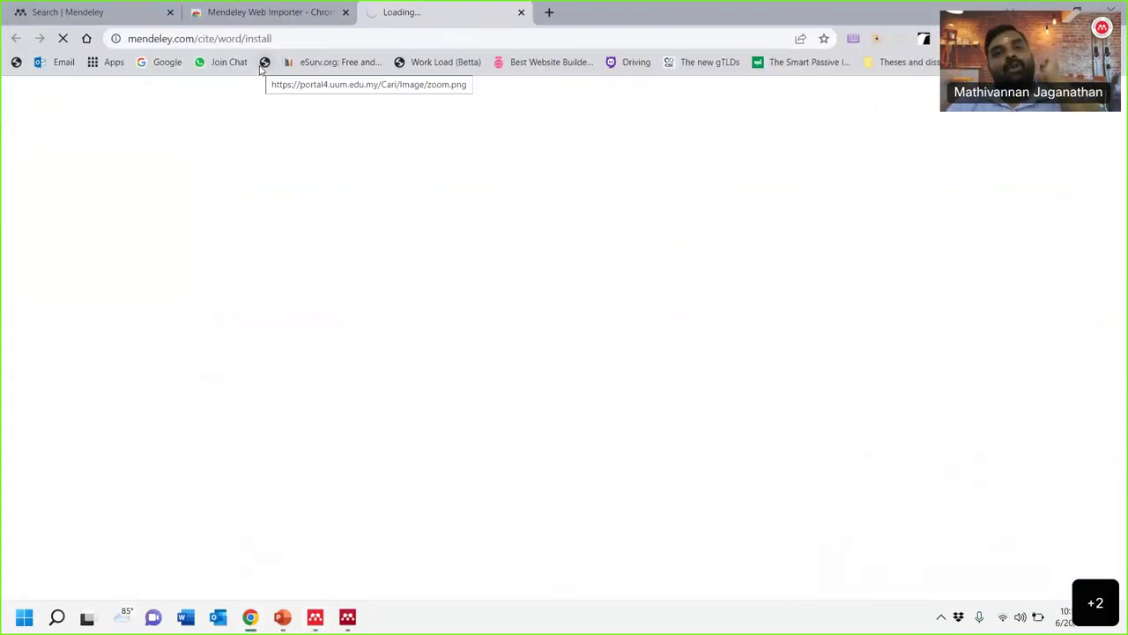
click(345, 12)
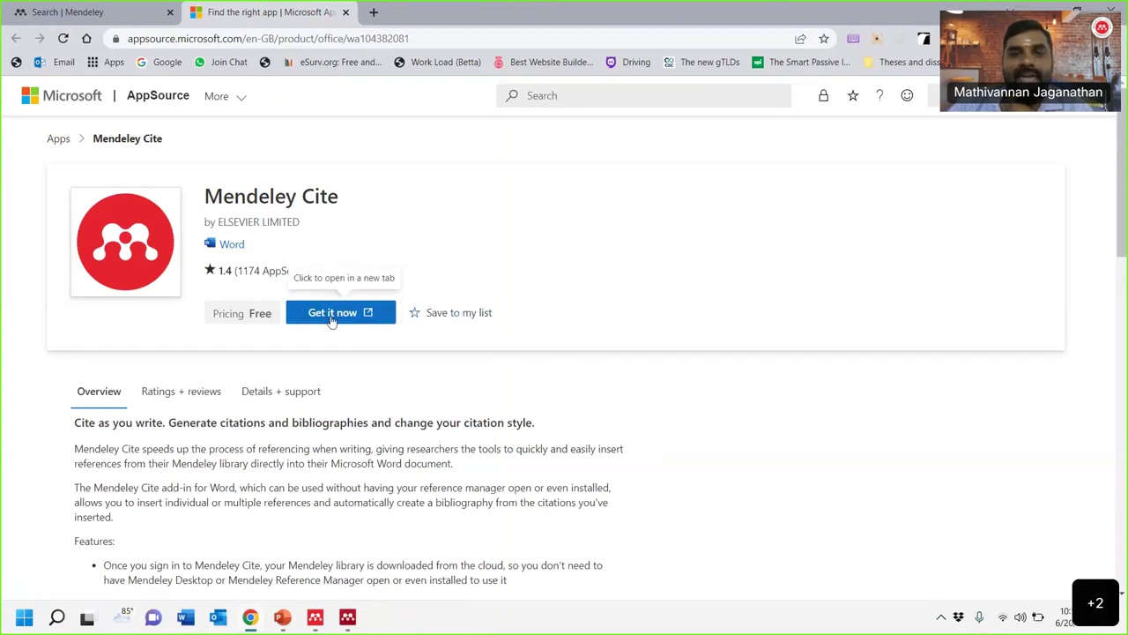
click(332, 320)
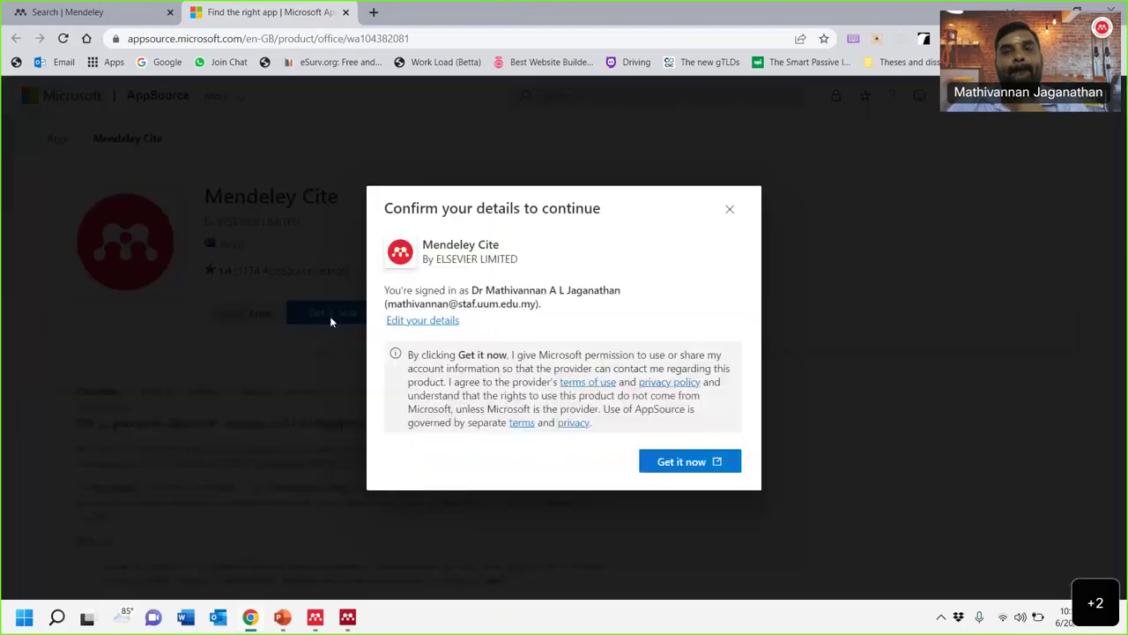
click(675, 473)
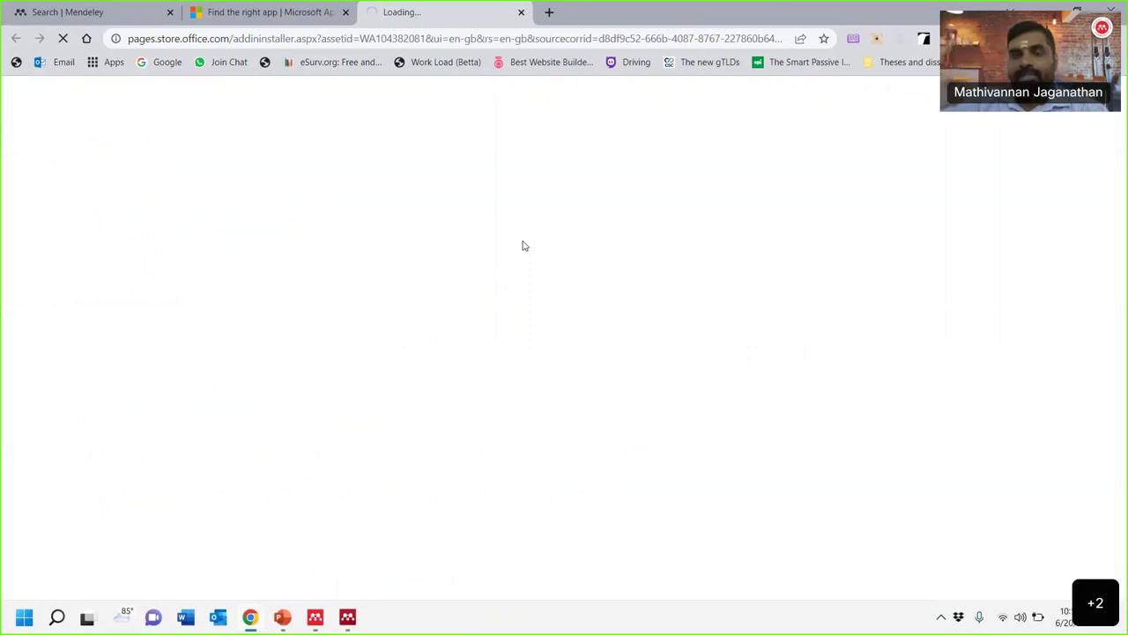
click(347, 12)
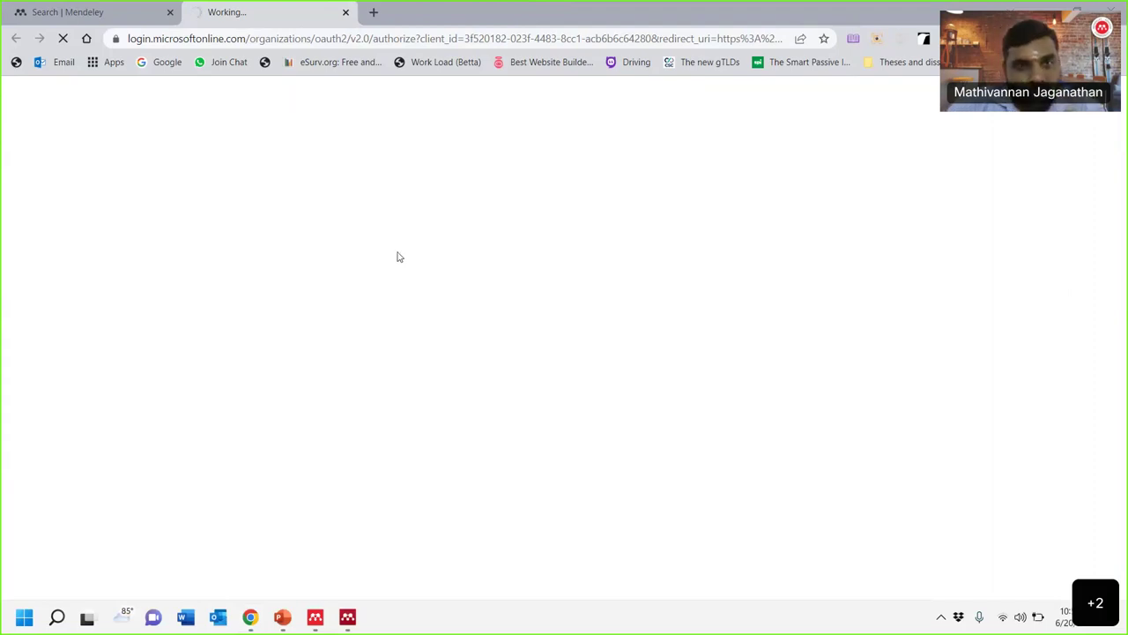
Launch Microsoft Word and create a new blank document
click(335, 38)
click(336, 39)
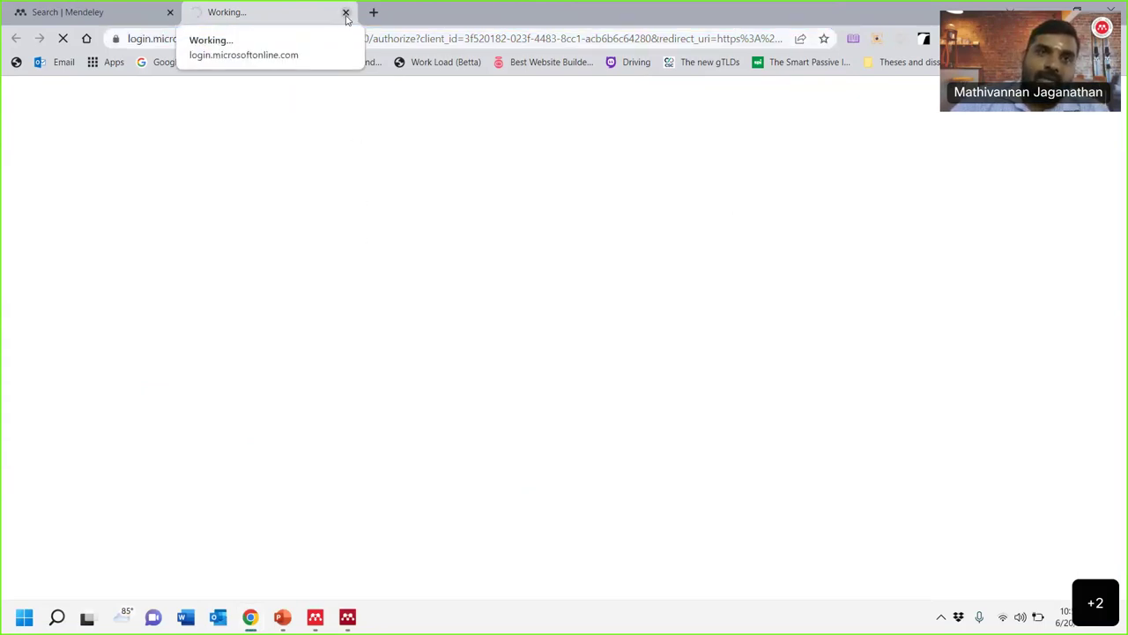
click(189, 619)
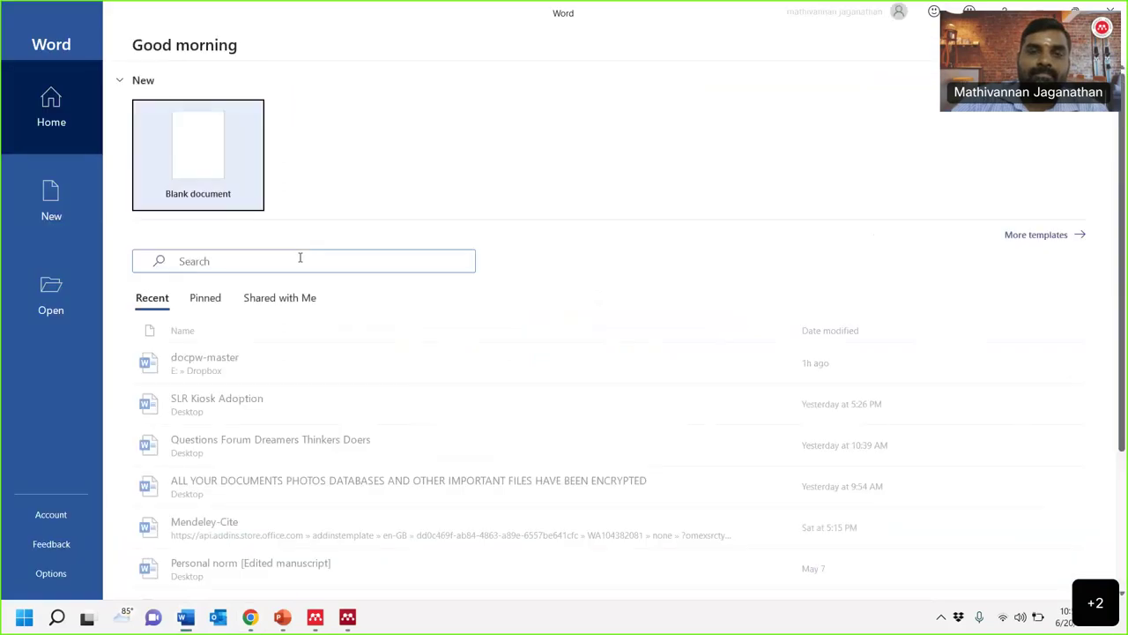
click(187, 141)
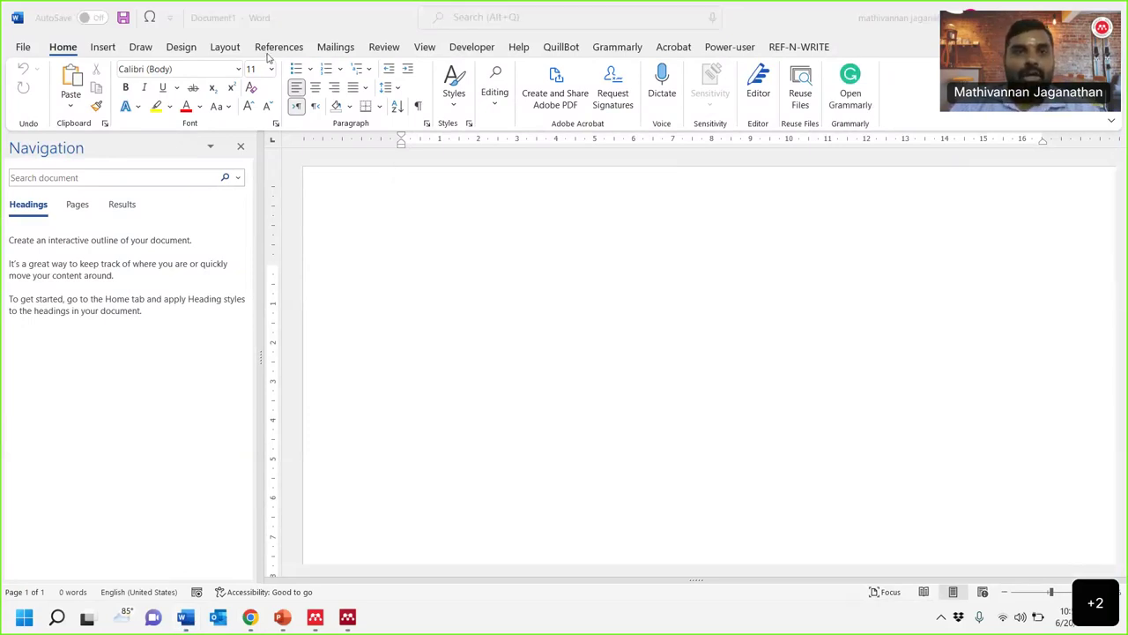
From Word's References tab, launch Mendeley Cite and choose Get started to begin sign-in
click(608, 356)
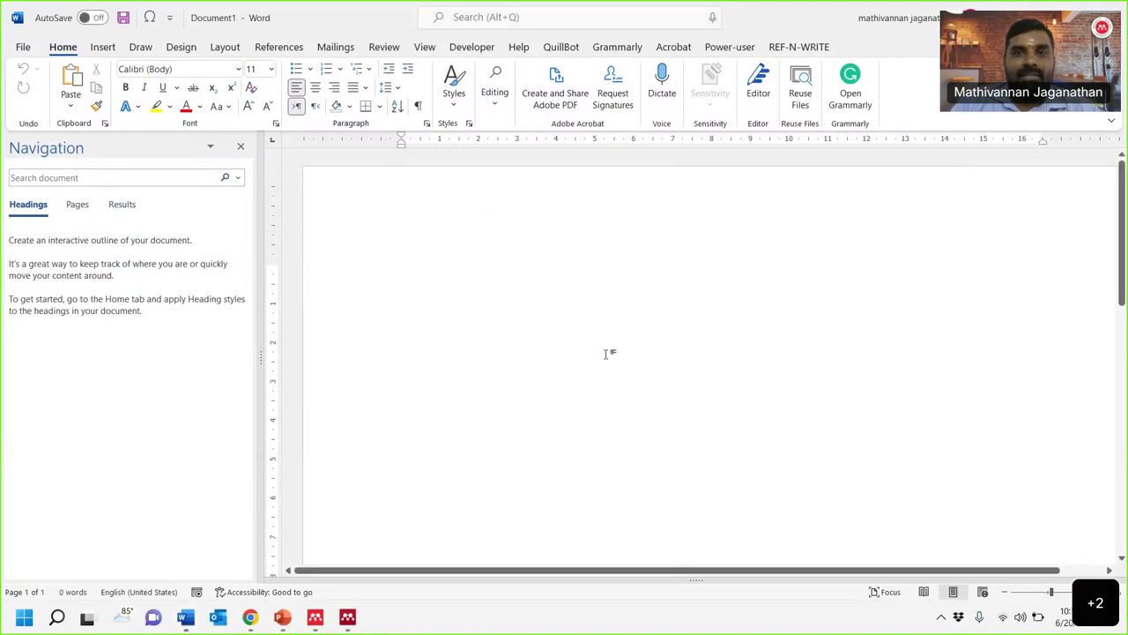
click(280, 48)
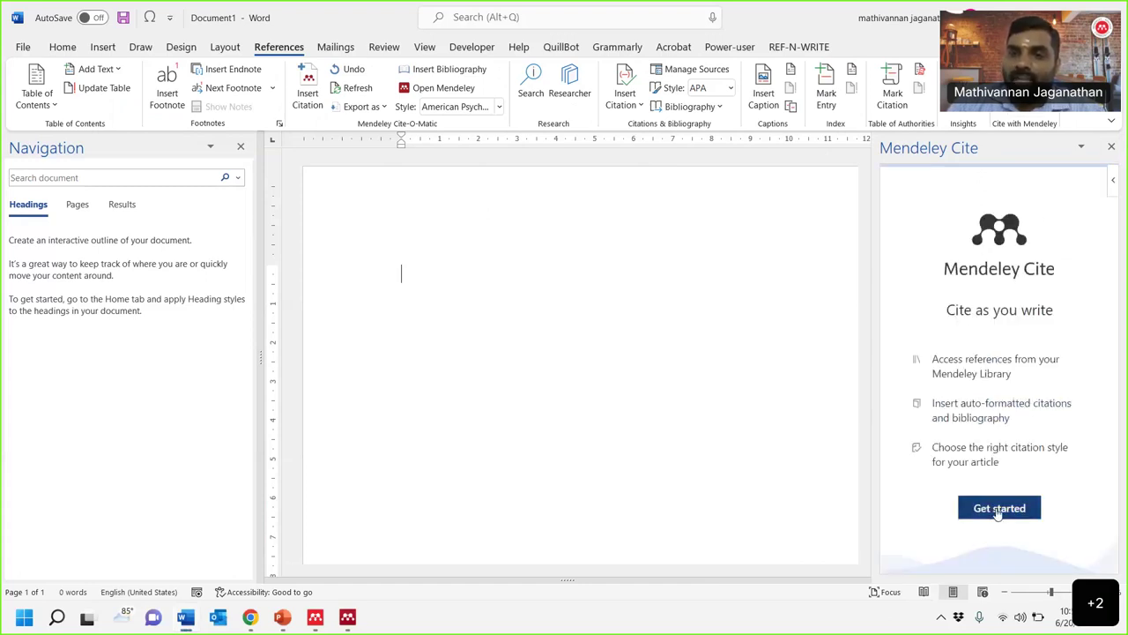
click(998, 508)
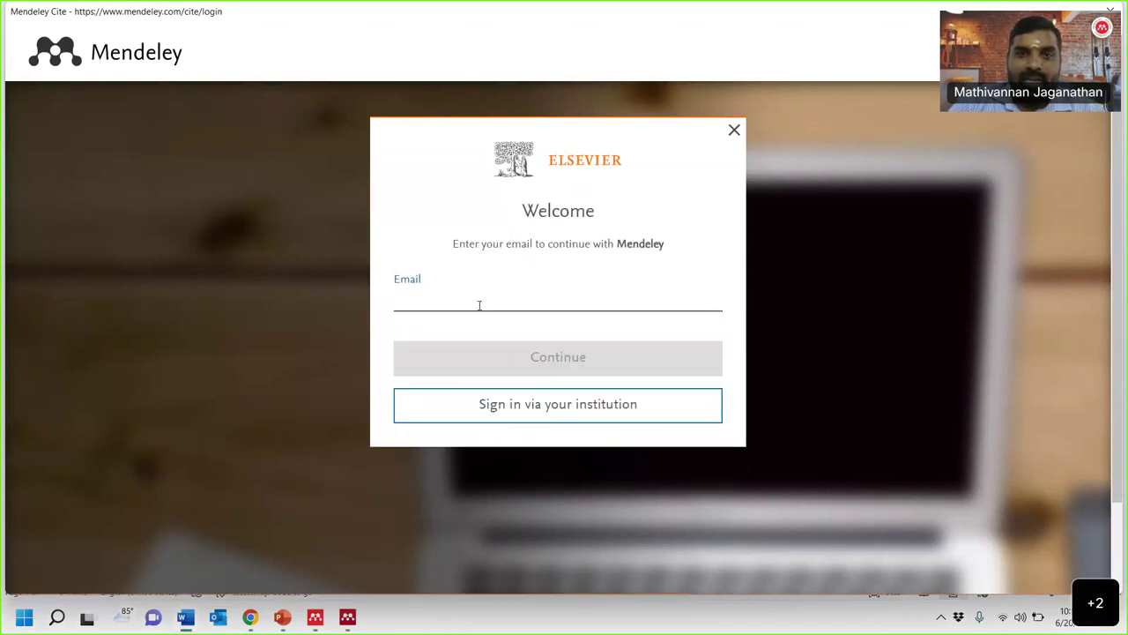
Sign in to Mendeley Cite with the saved account email and the account password
click(476, 304)
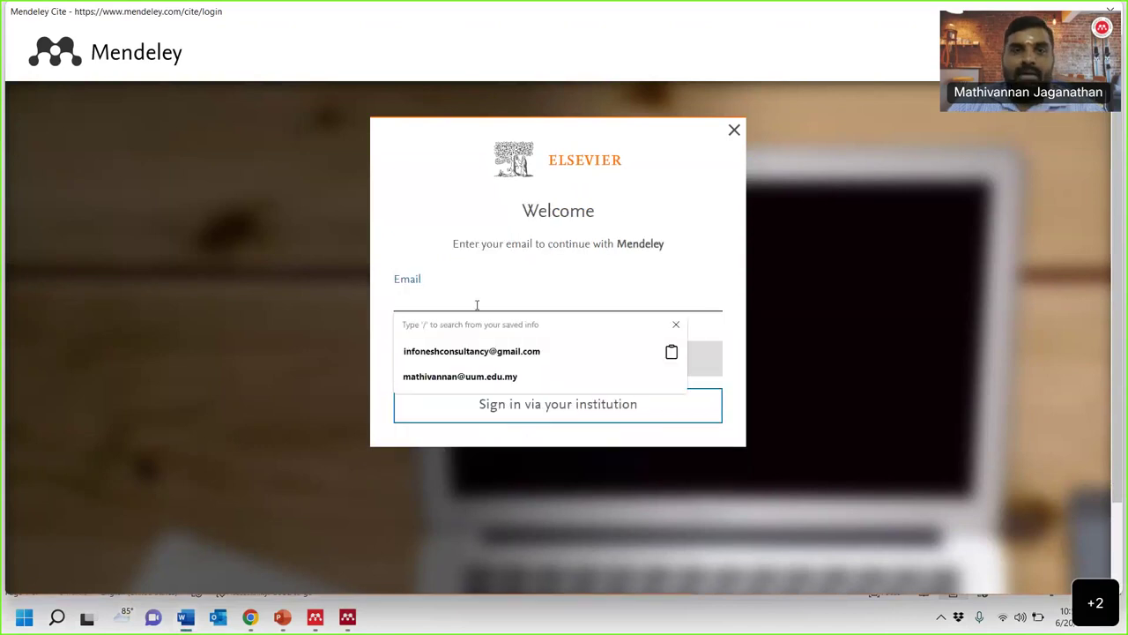
click(516, 350)
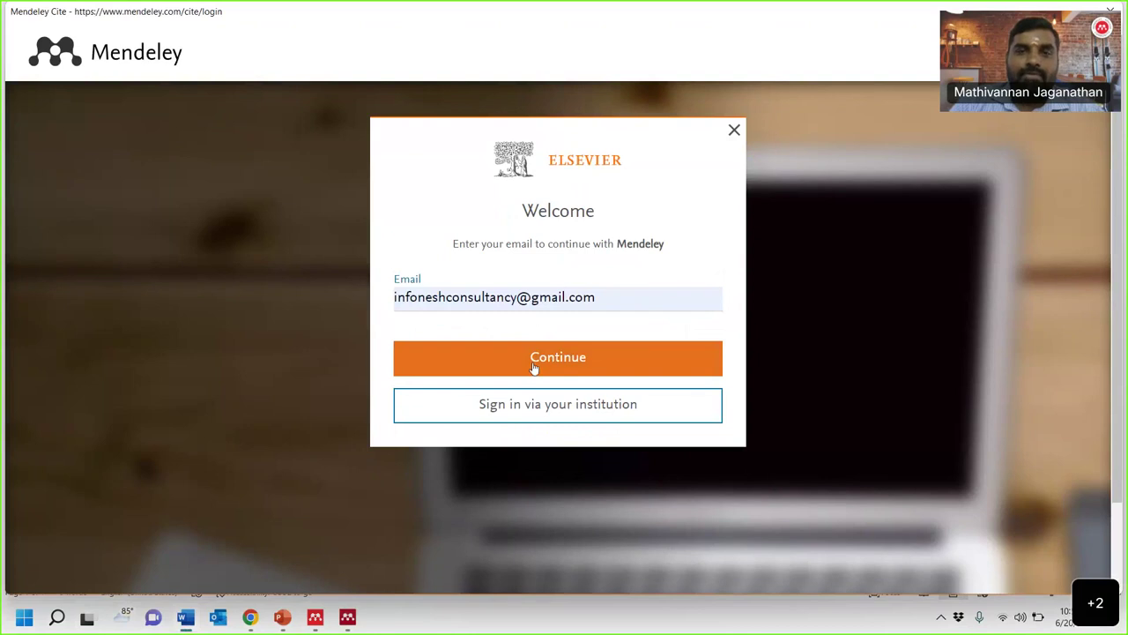
click(533, 363)
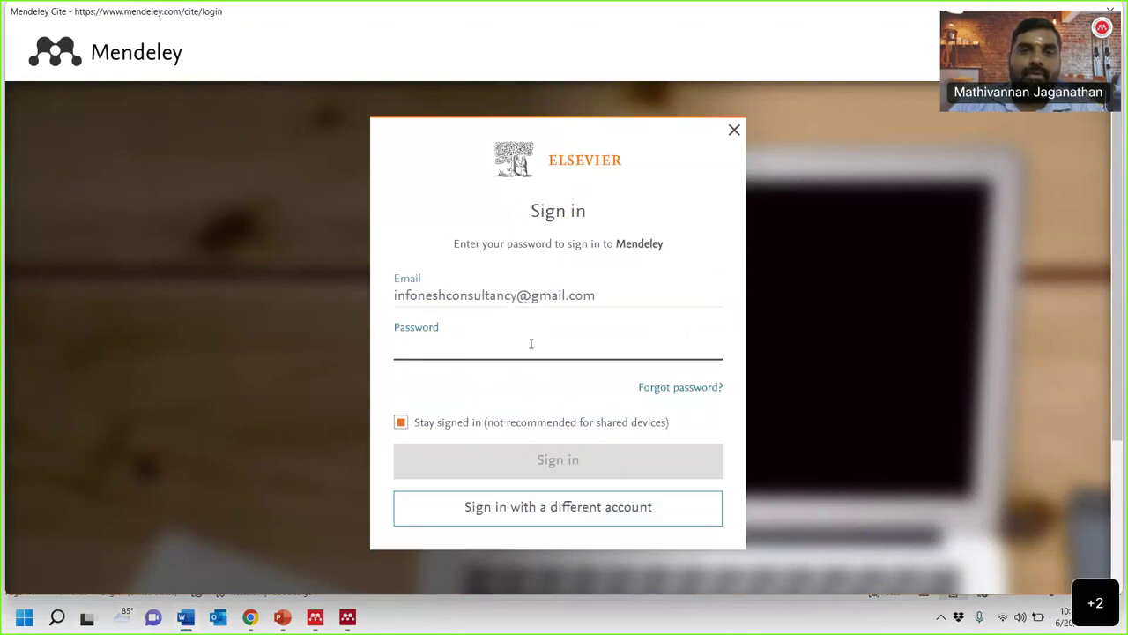
text(******)
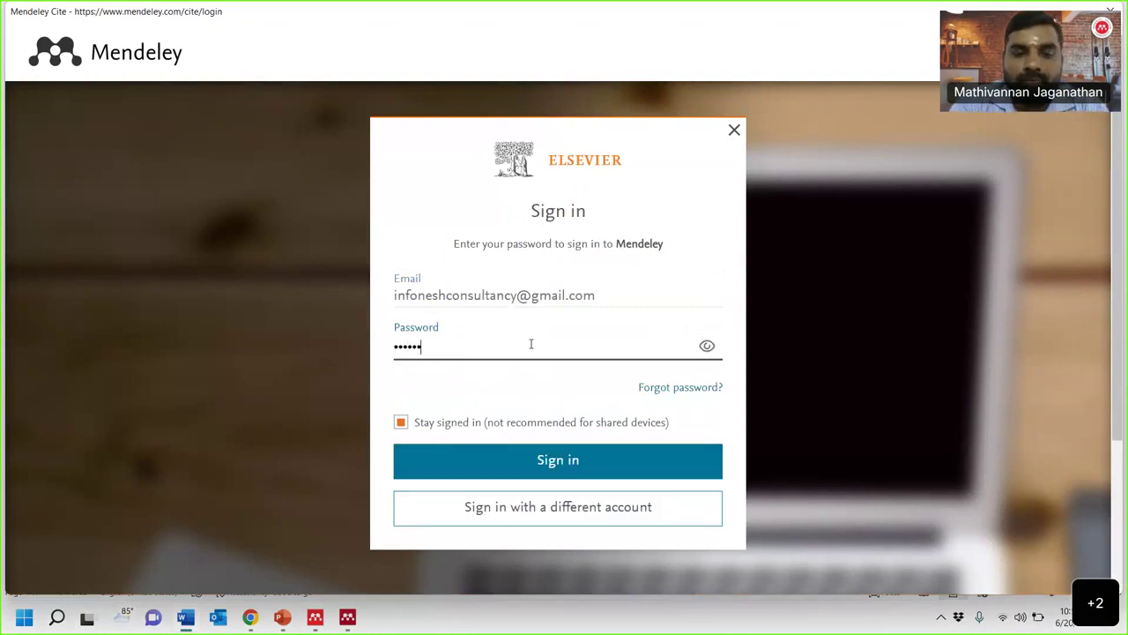
text(**)
click(525, 467)
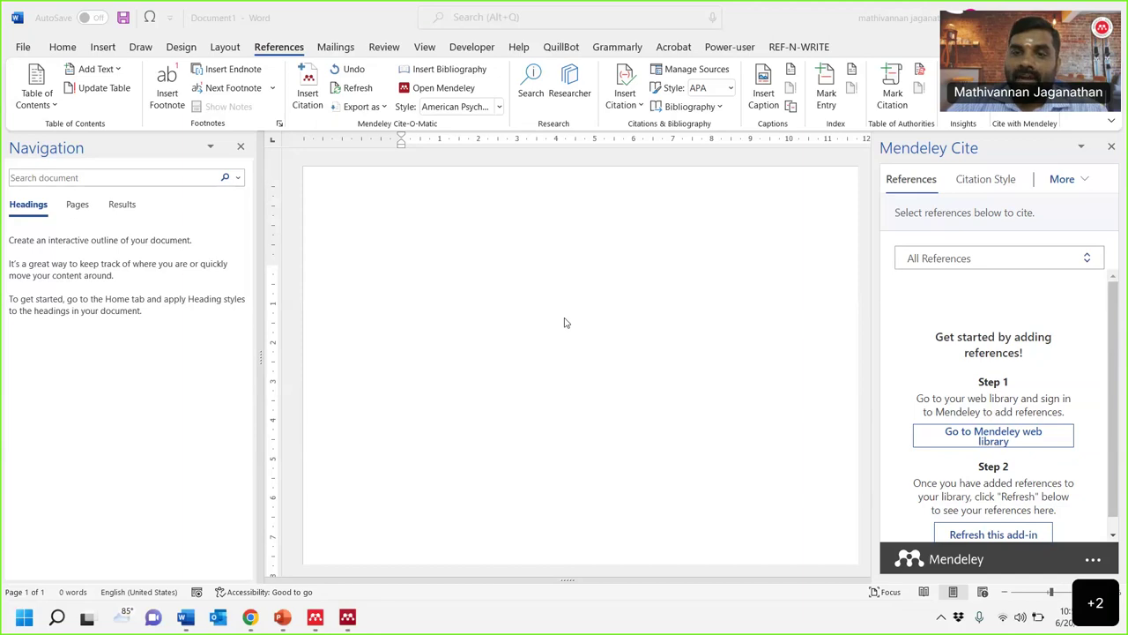
Refocus the Word window and switch the ribbon to the Insert commands
click(989, 527)
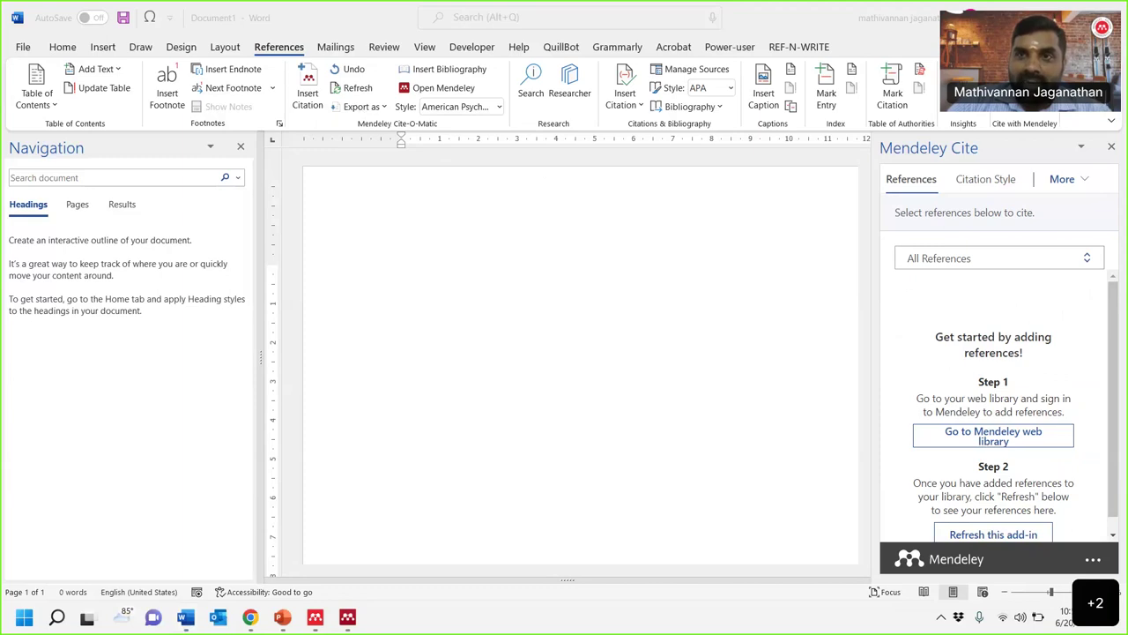
click(97, 52)
click(103, 47)
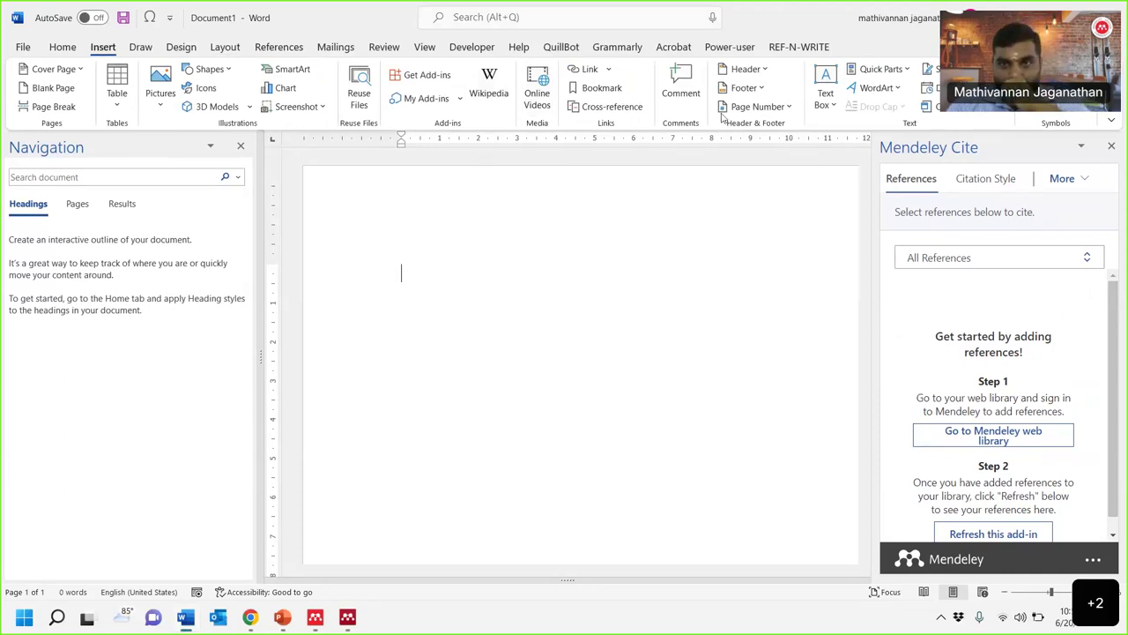
Add Mendeley Cite from an Office Add-ins search for 'mendeley', then return to Reference Manager
click(420, 80)
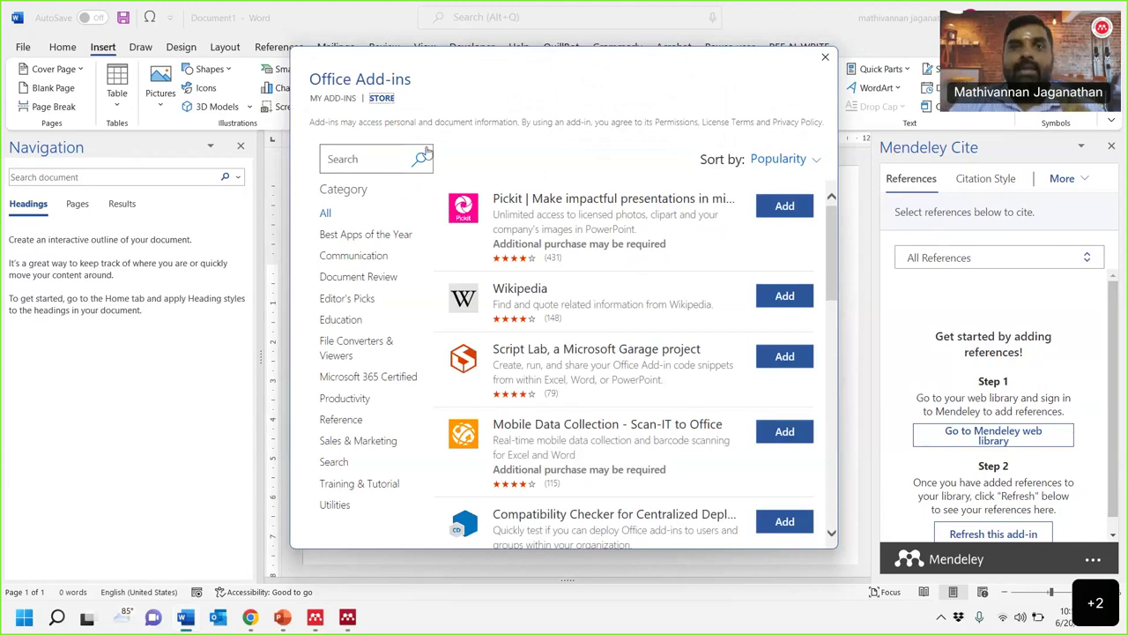
click(371, 158)
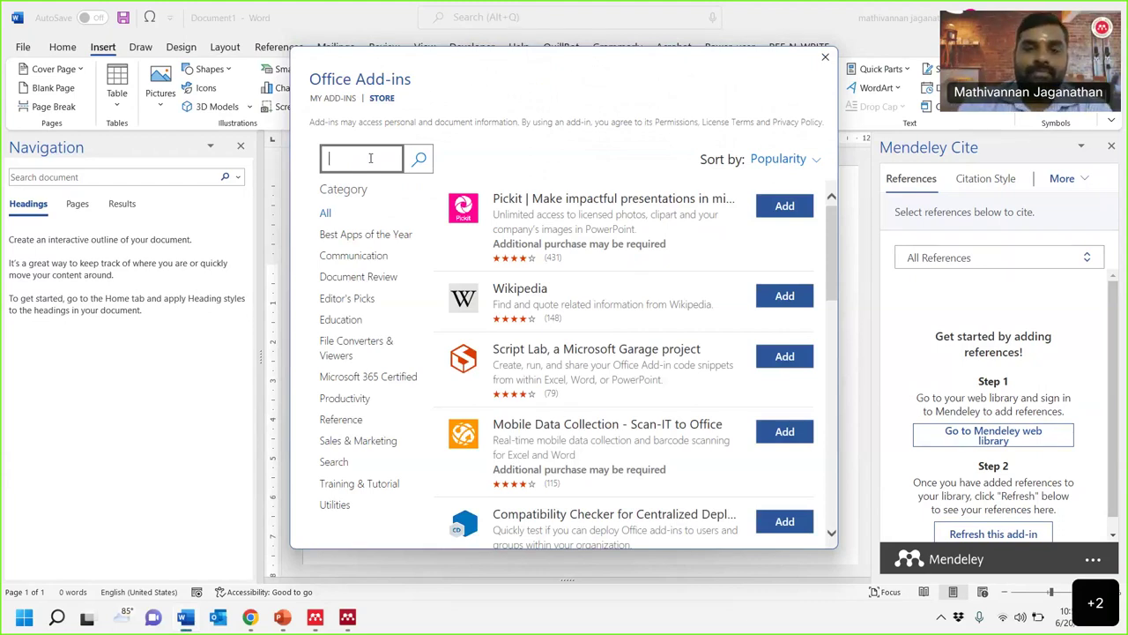
text(mendeley)
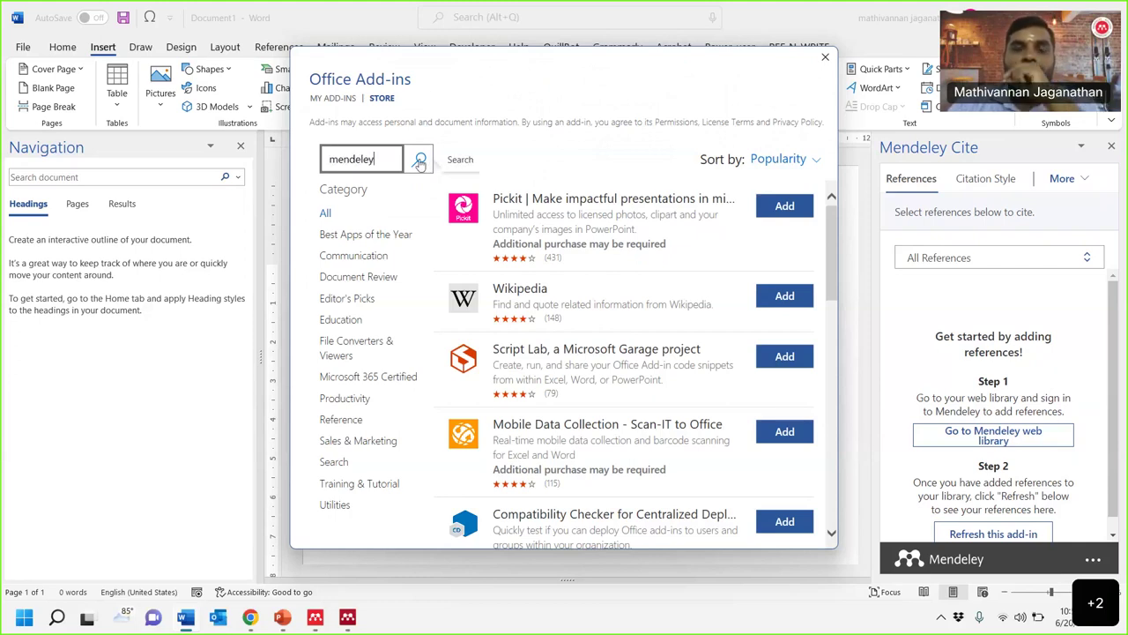
click(421, 161)
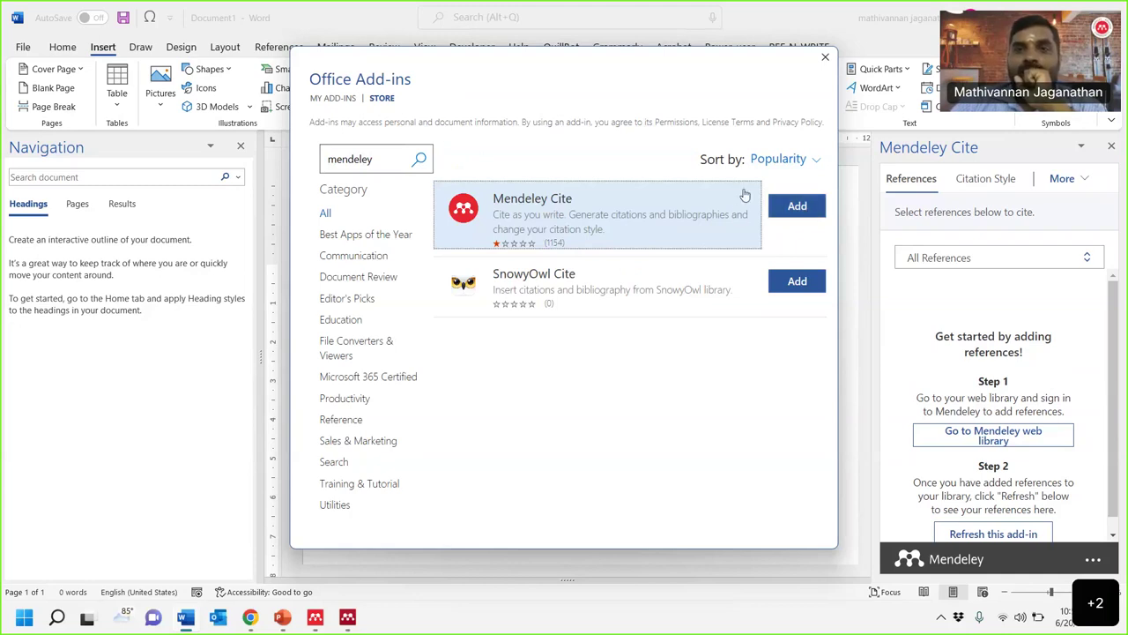
click(794, 208)
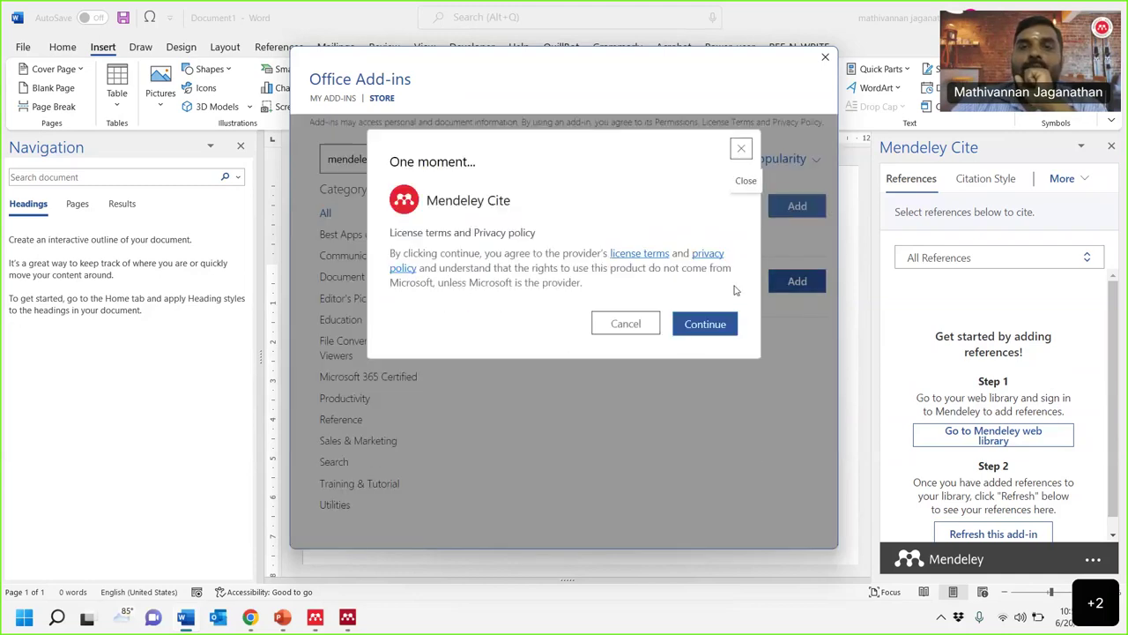
click(692, 324)
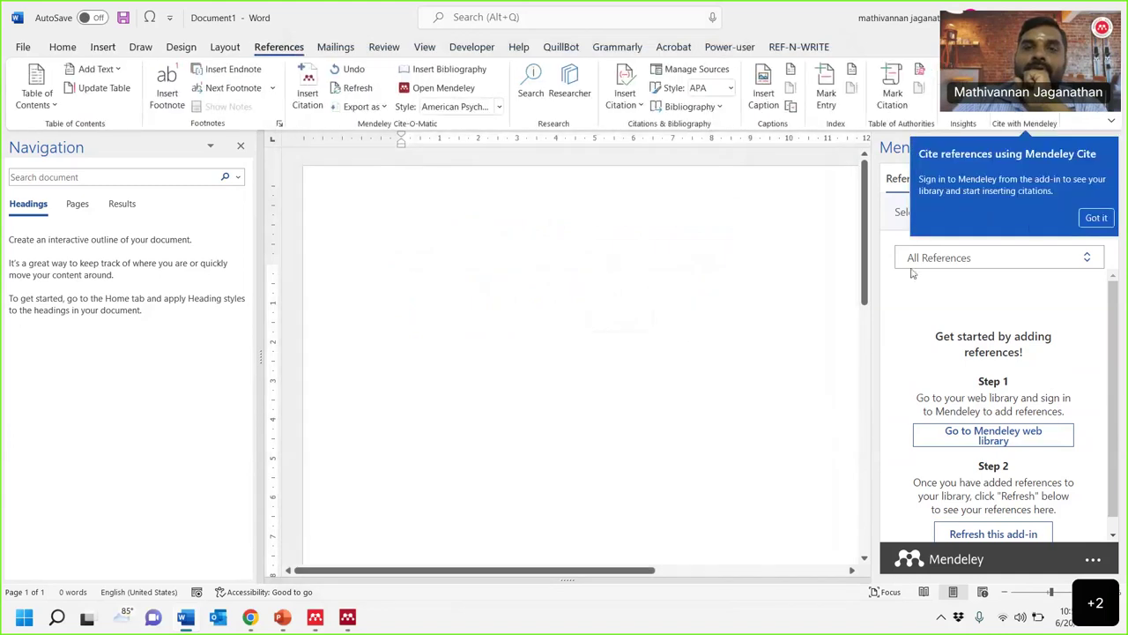
click(1097, 219)
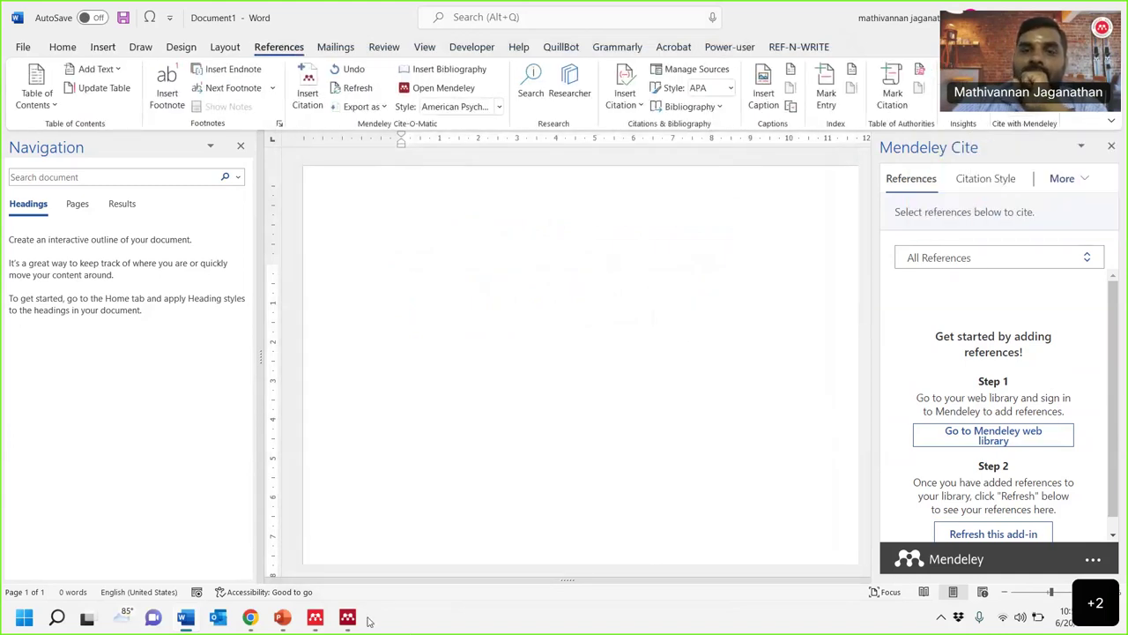
click(316, 617)
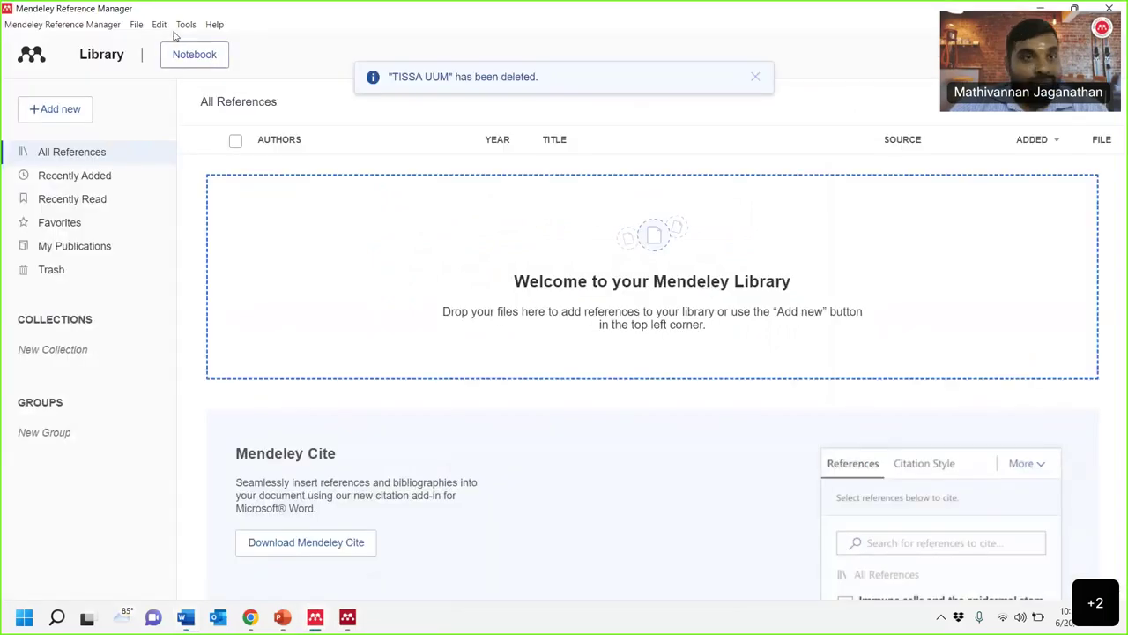
Close the blank Word document without saving it, leaving Mendeley Desktop's empty library
click(348, 617)
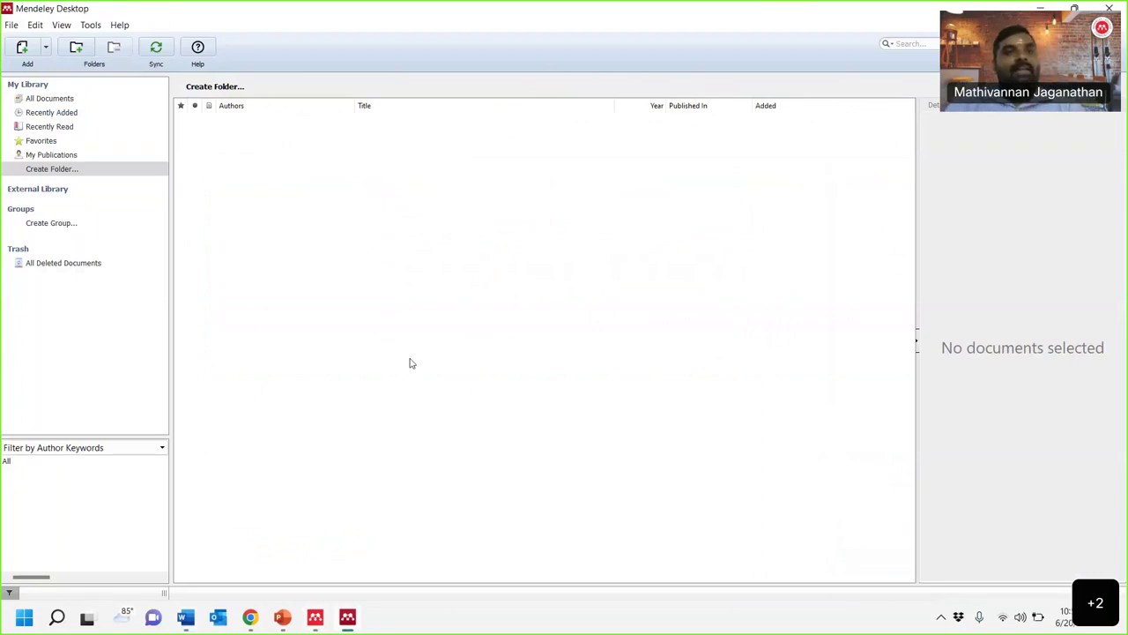
click(186, 617)
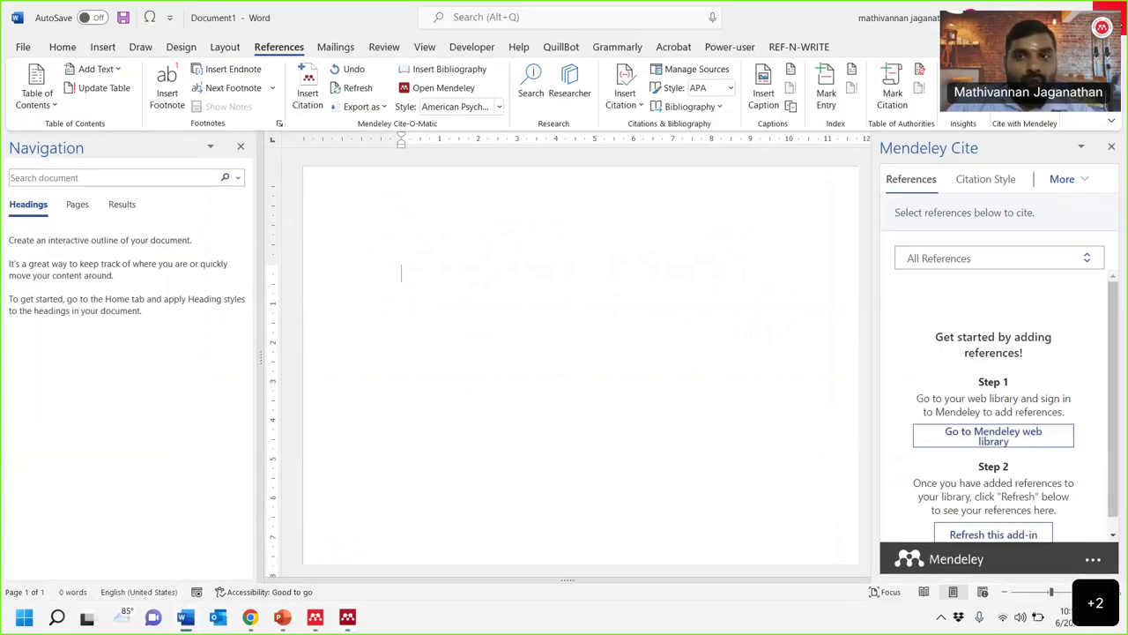
key(ctrl+w)
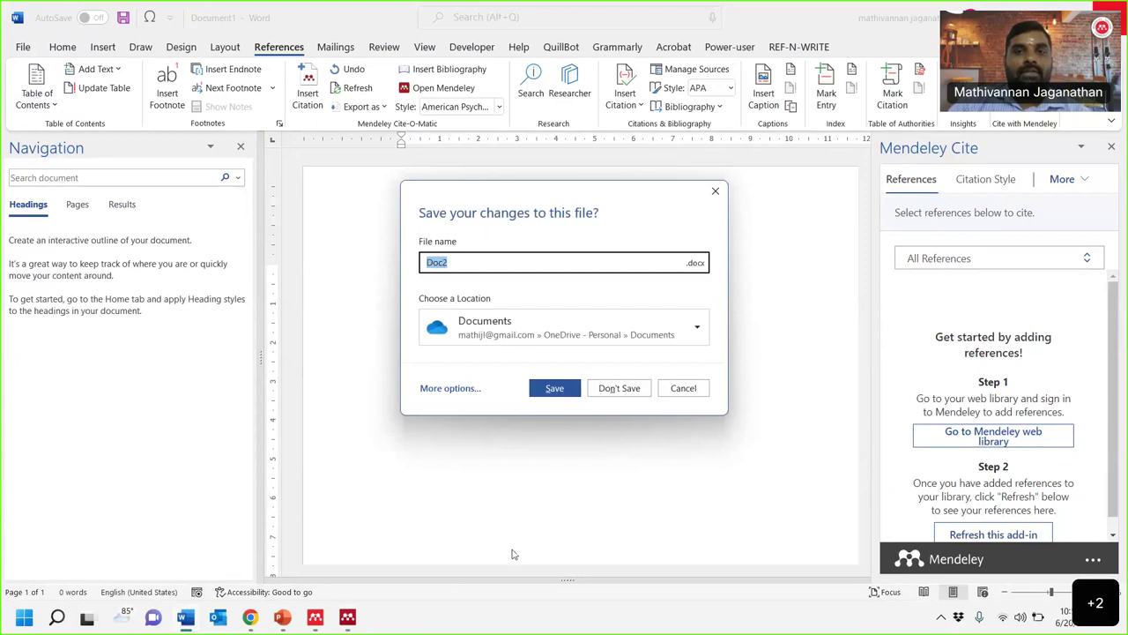
click(630, 394)
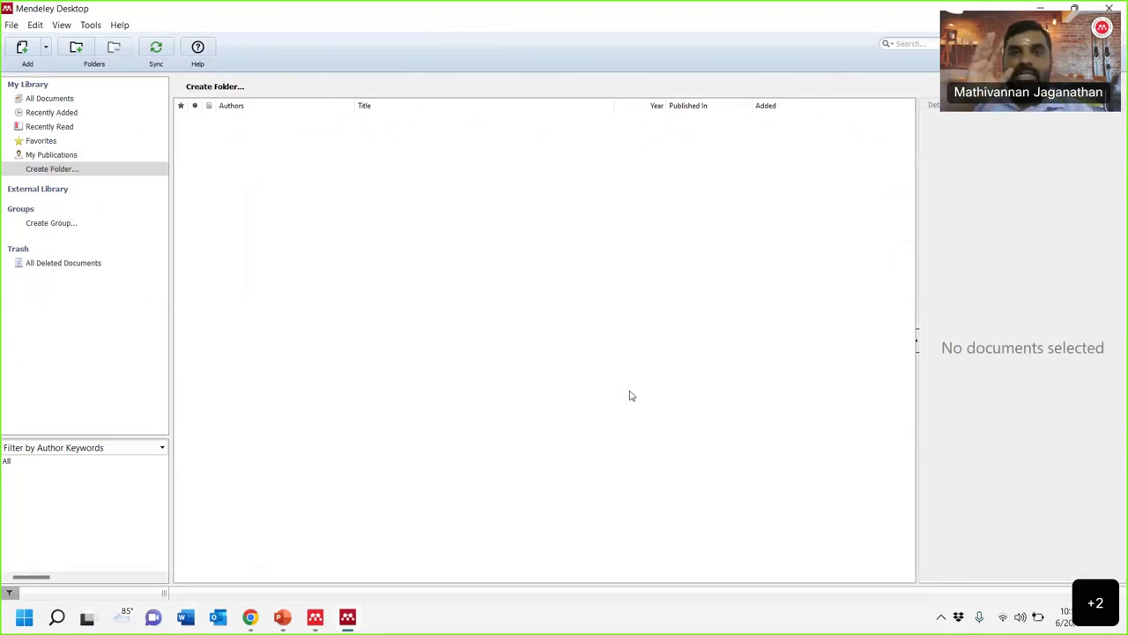
Uninstall the MS Word citation plugin from Mendeley Desktop's Tools menu
click(91, 26)
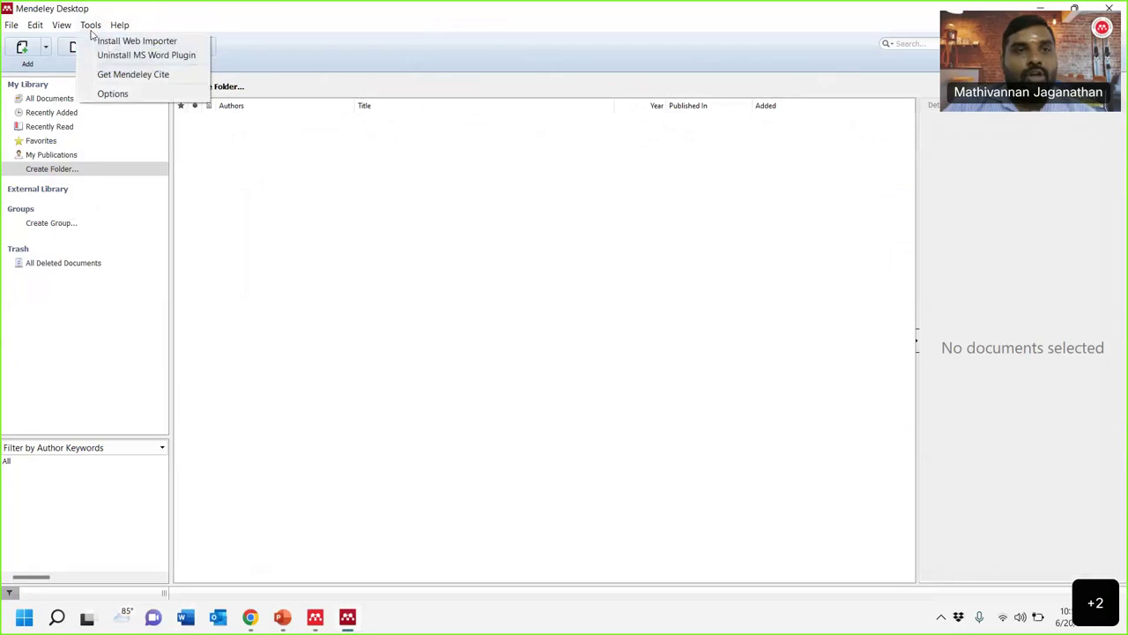
click(132, 54)
click(608, 323)
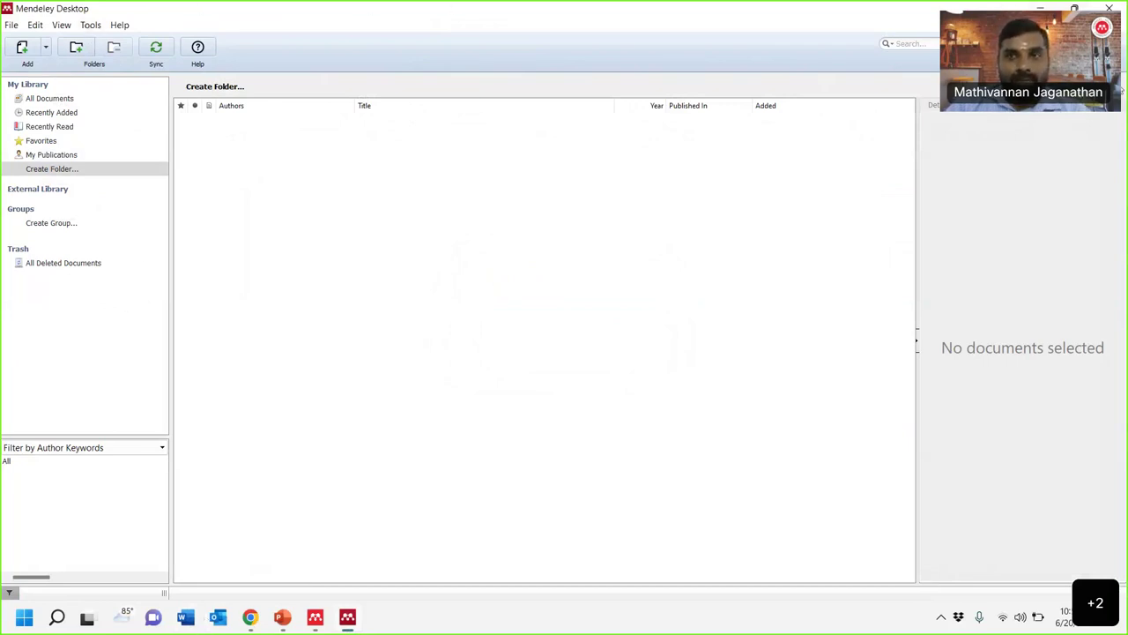
Reinstall the MS Word citation plugin and confirm it is installed
click(89, 28)
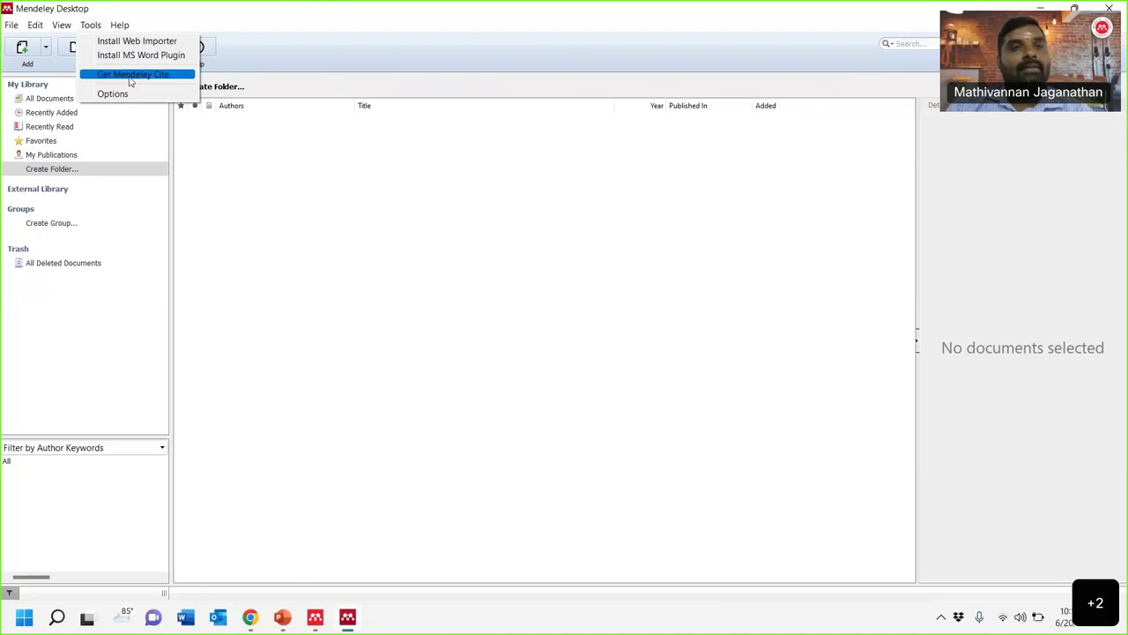
click(130, 58)
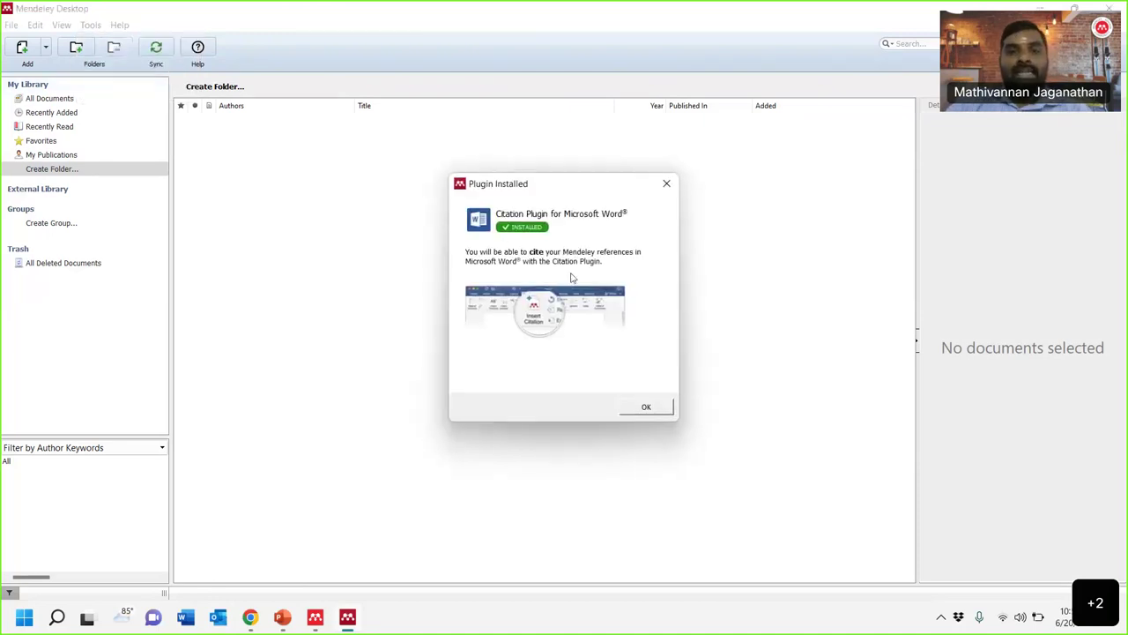
click(645, 407)
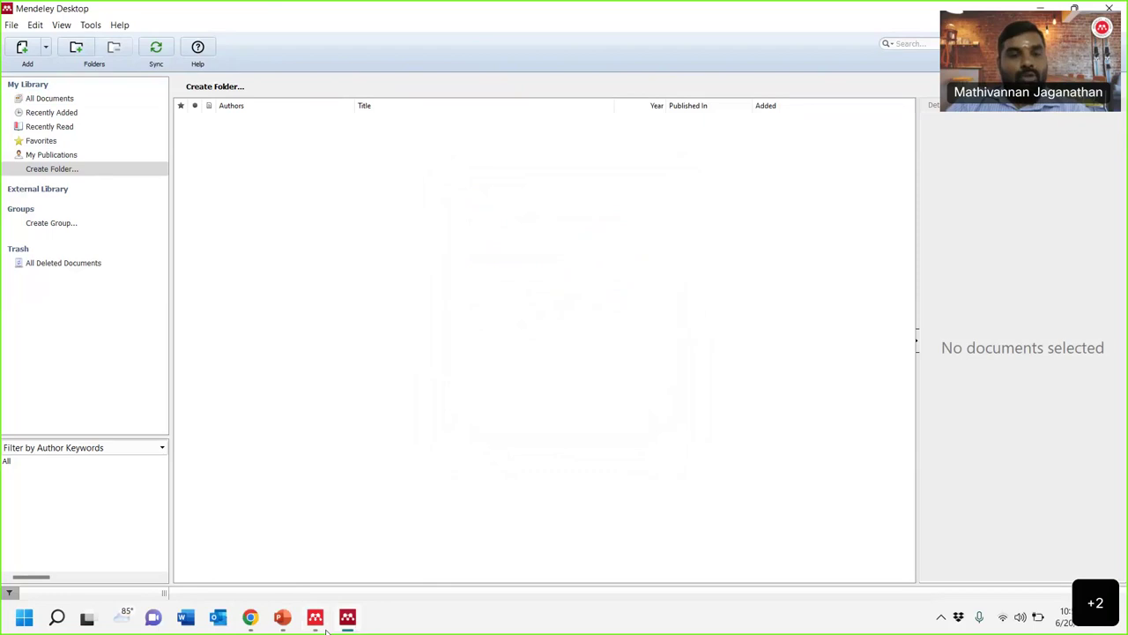
Create a blank Word document and open the Mendeley Cite pane from the References ribbon
click(185, 618)
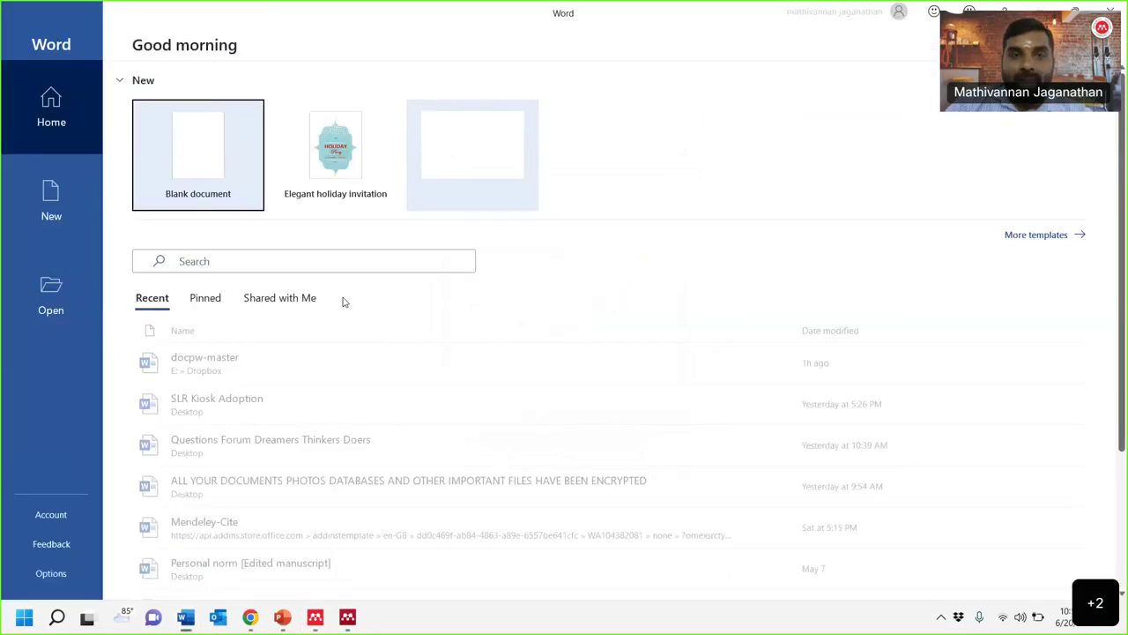
click(168, 164)
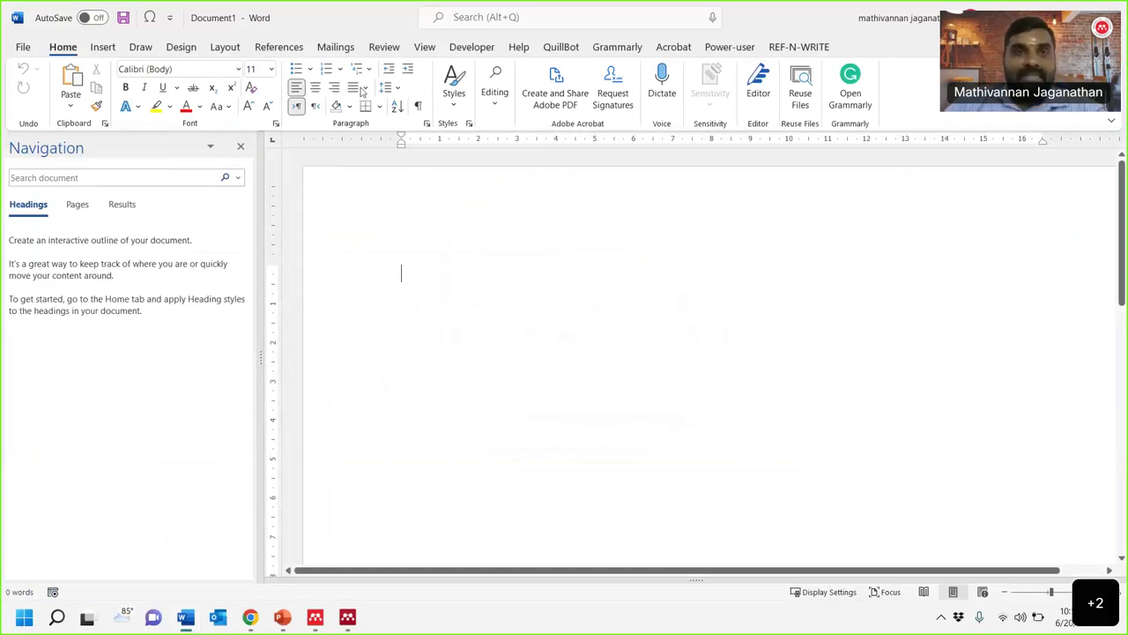
click(294, 51)
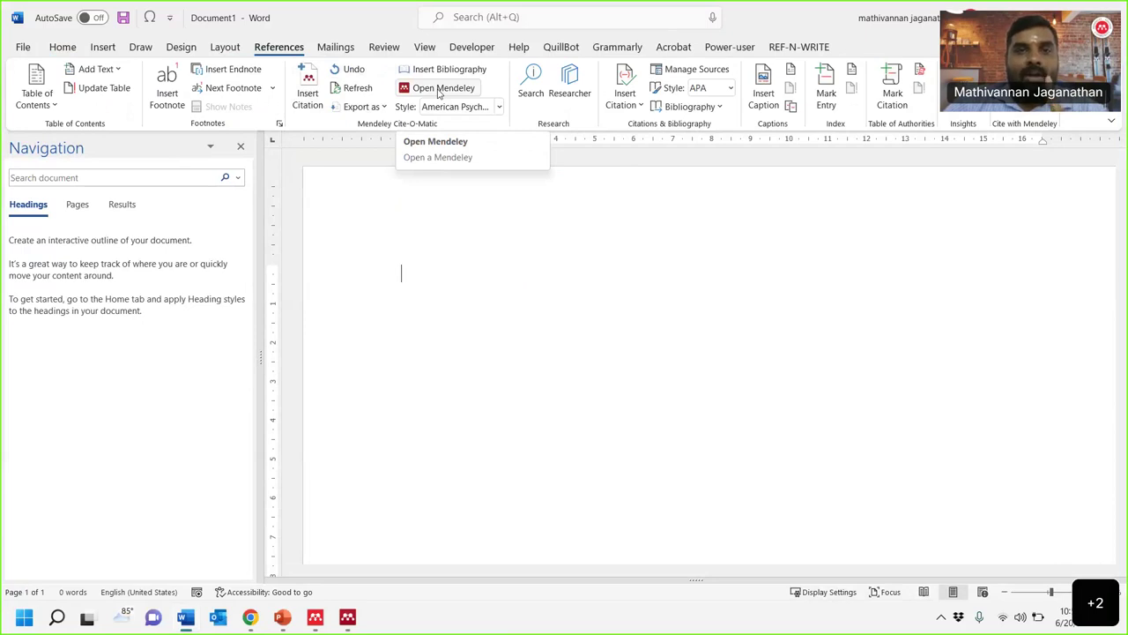
click(438, 88)
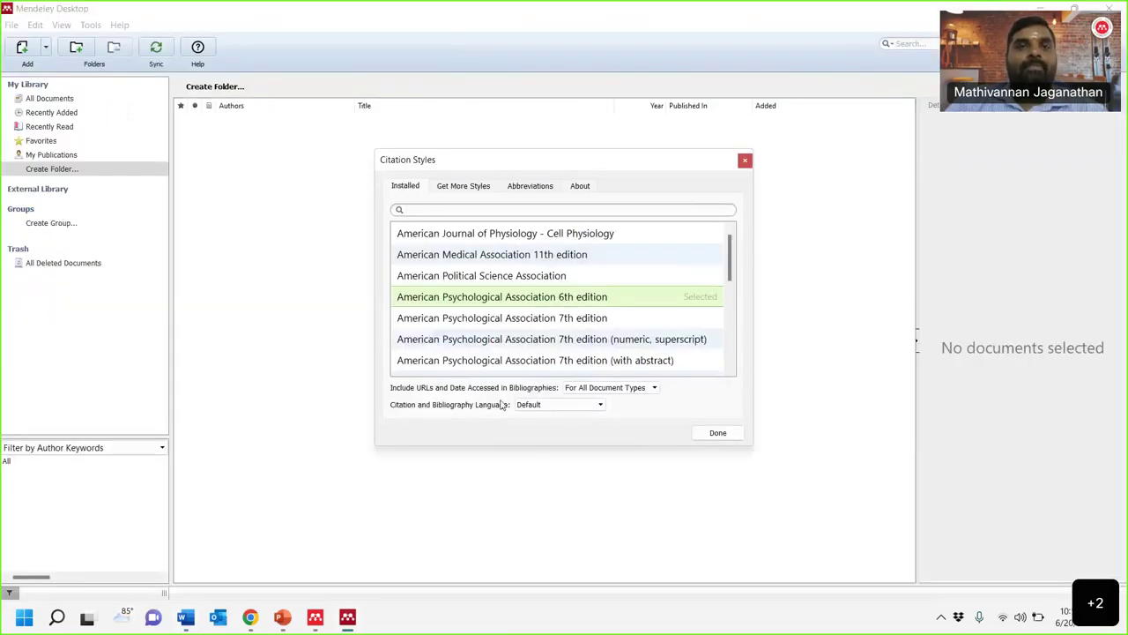
click(744, 162)
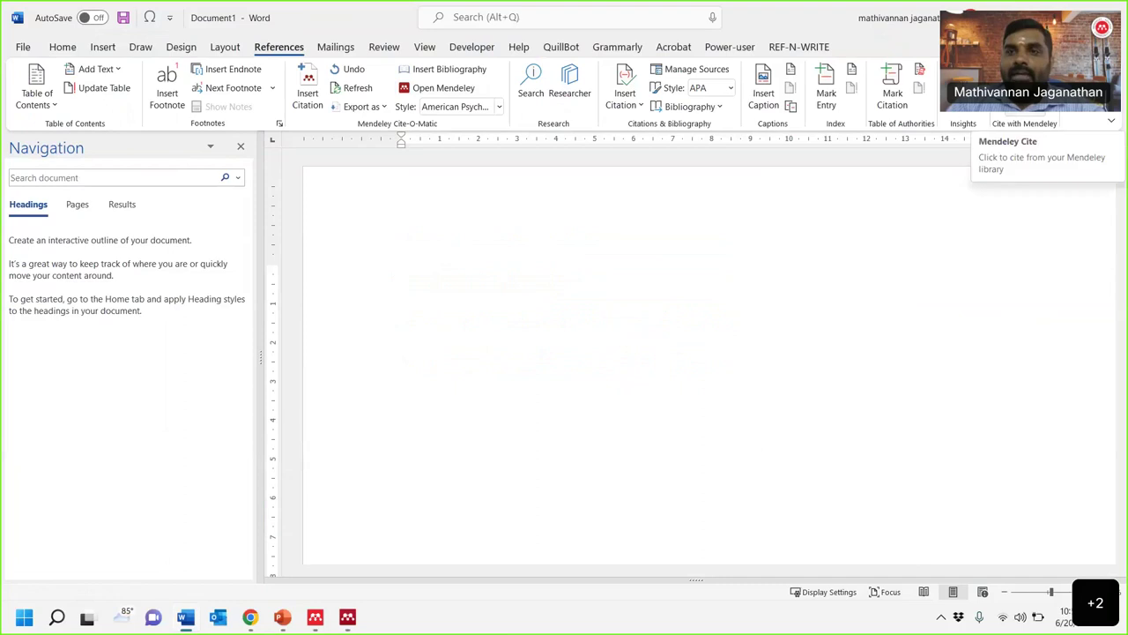
click(1023, 110)
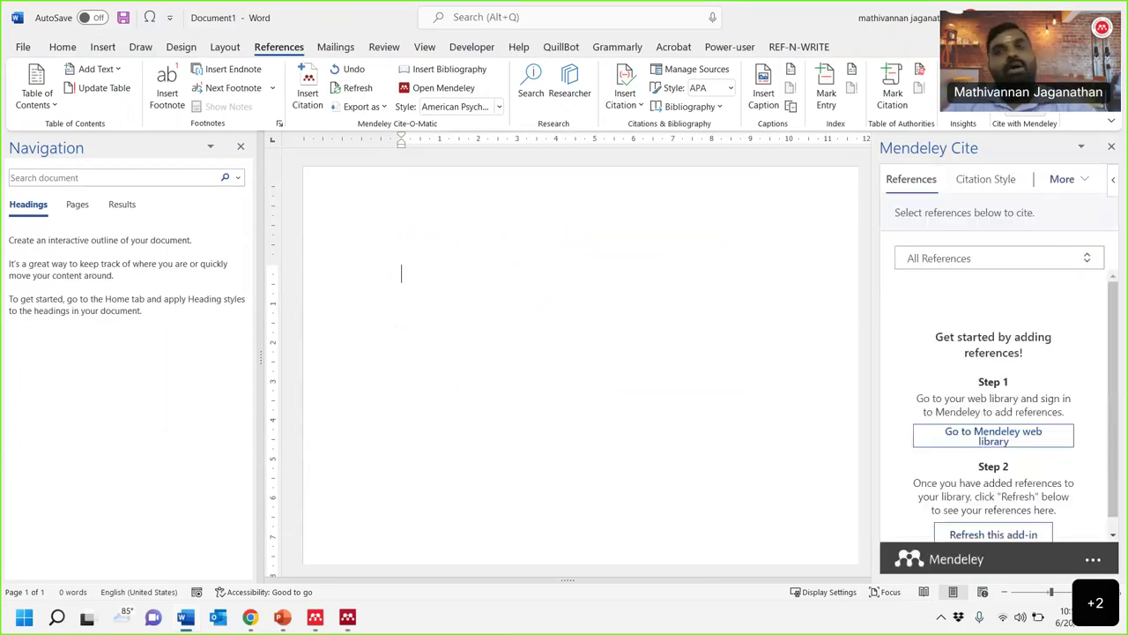
Close the Mendeley Cite pane and bring Mendeley Reference Manager's empty library to the front
click(1111, 147)
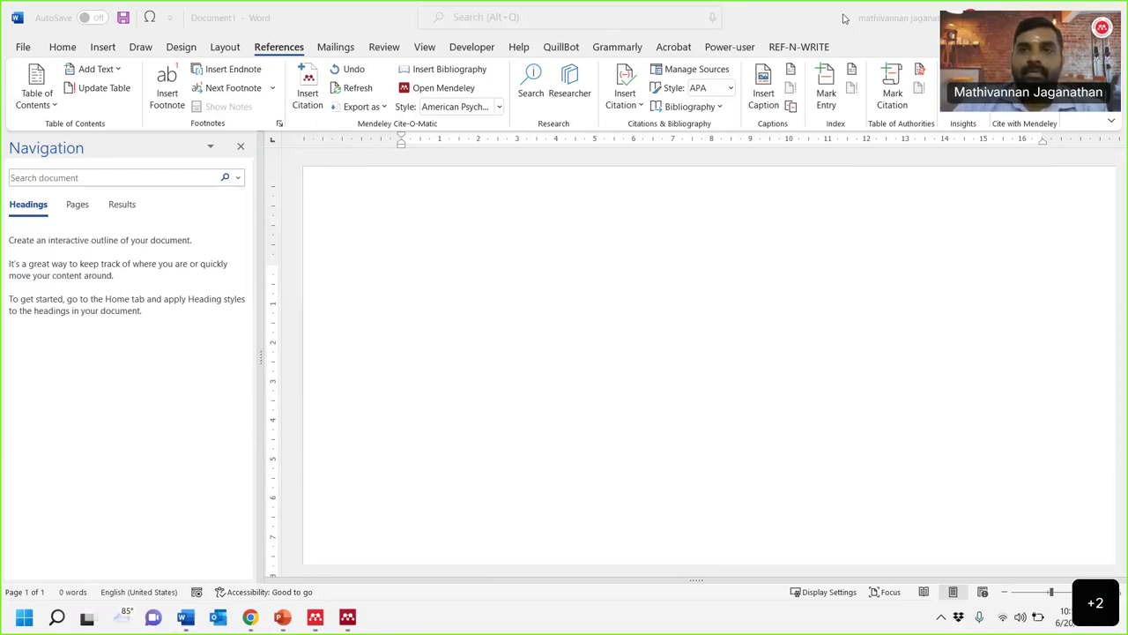
click(445, 254)
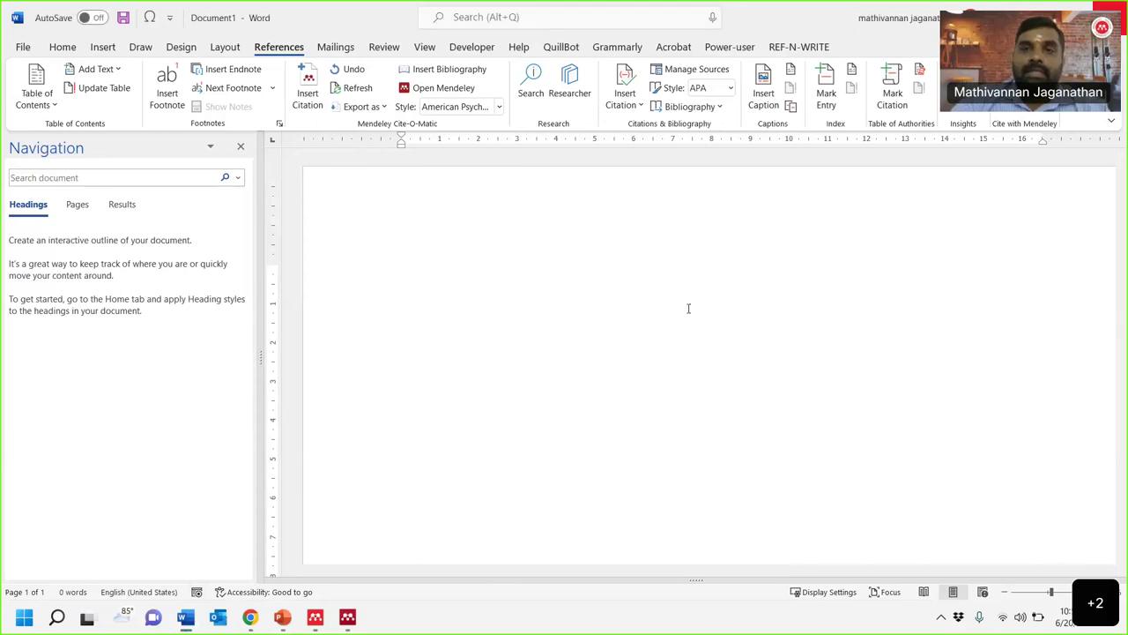
click(316, 618)
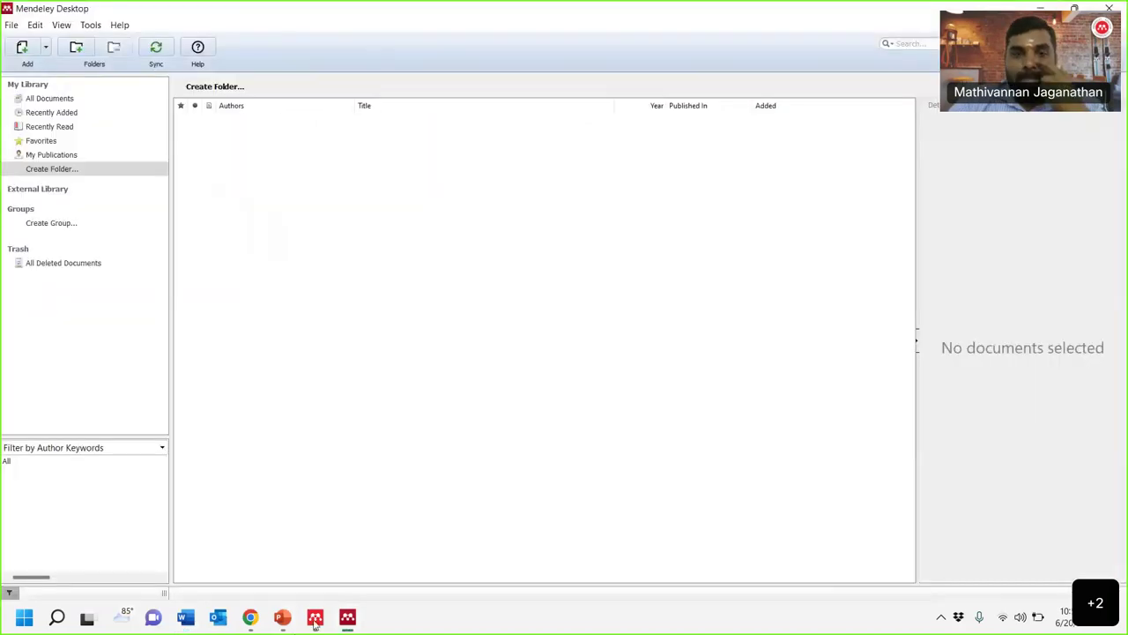
click(319, 621)
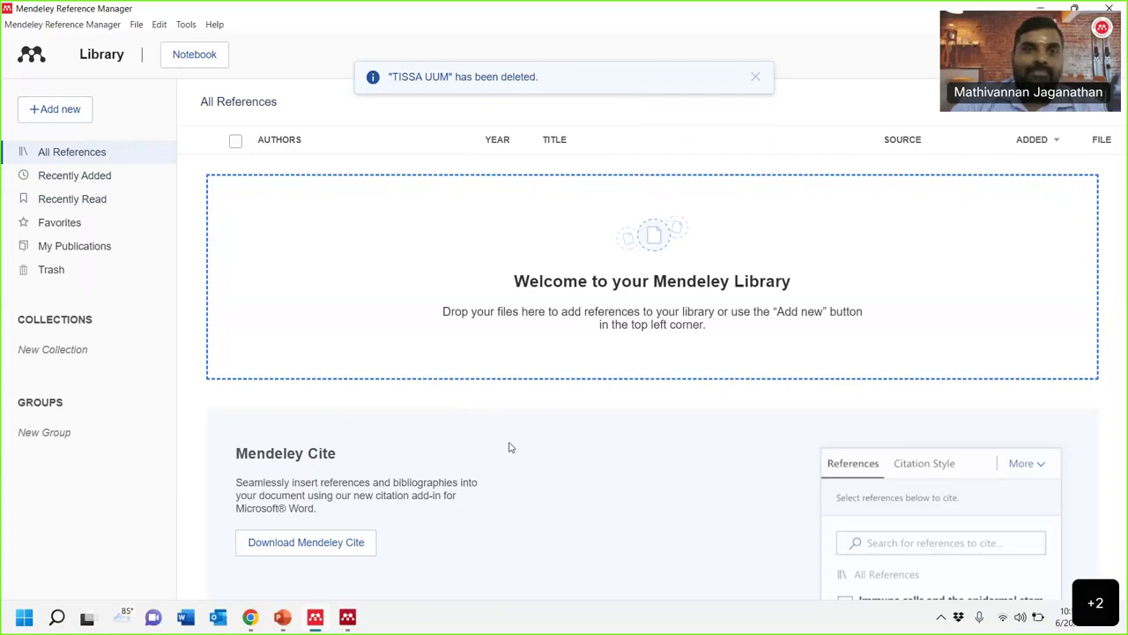
Open the Add entry manually form from the Add new menu
click(55, 112)
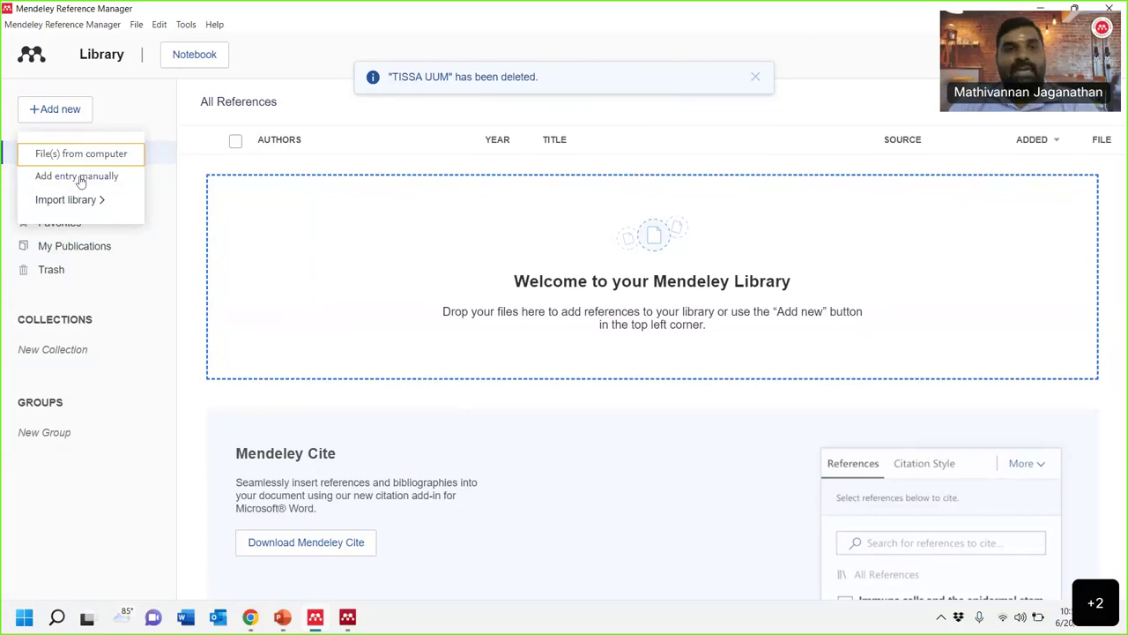
click(77, 177)
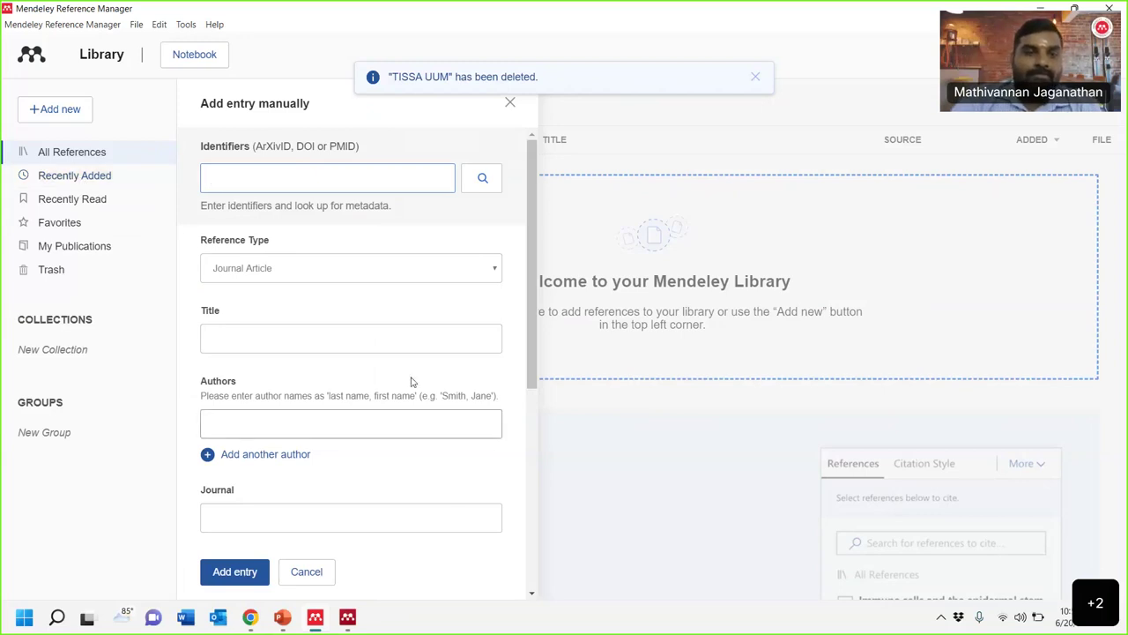
scroll(414, 379, down, 3)
scroll(411, 376, down, 1)
scroll(411, 375, up, 4)
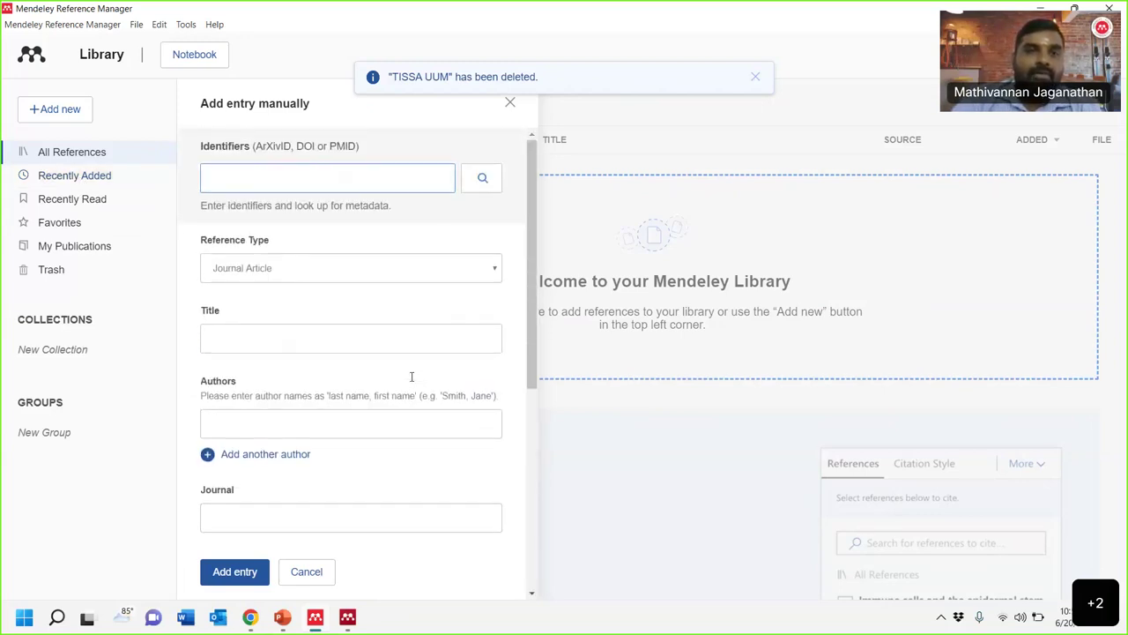
click(285, 273)
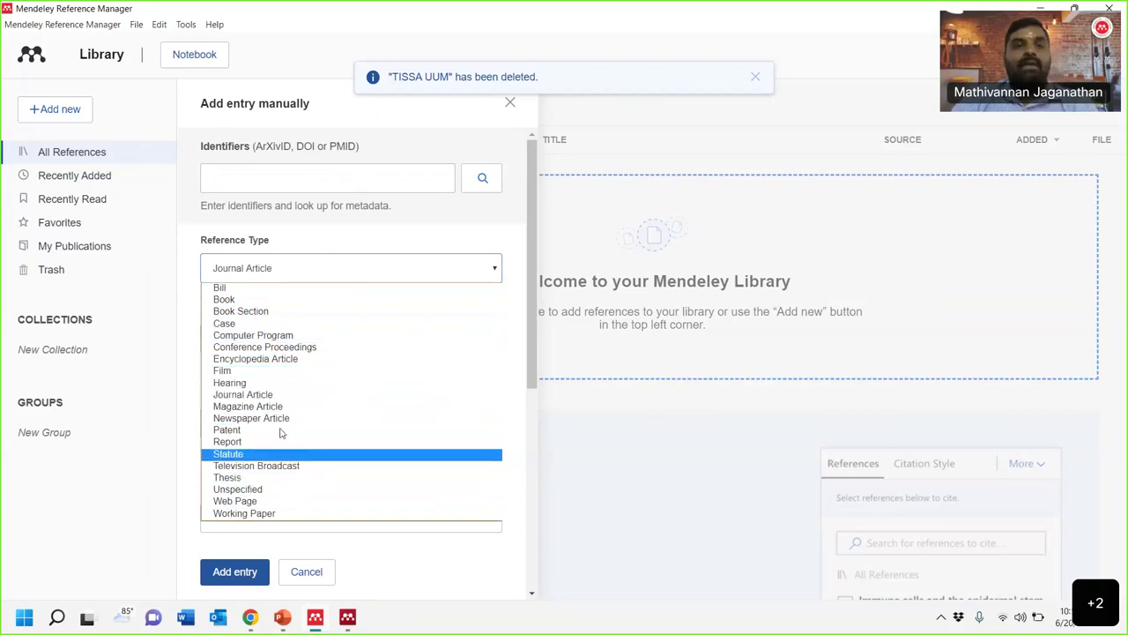
click(238, 395)
click(229, 347)
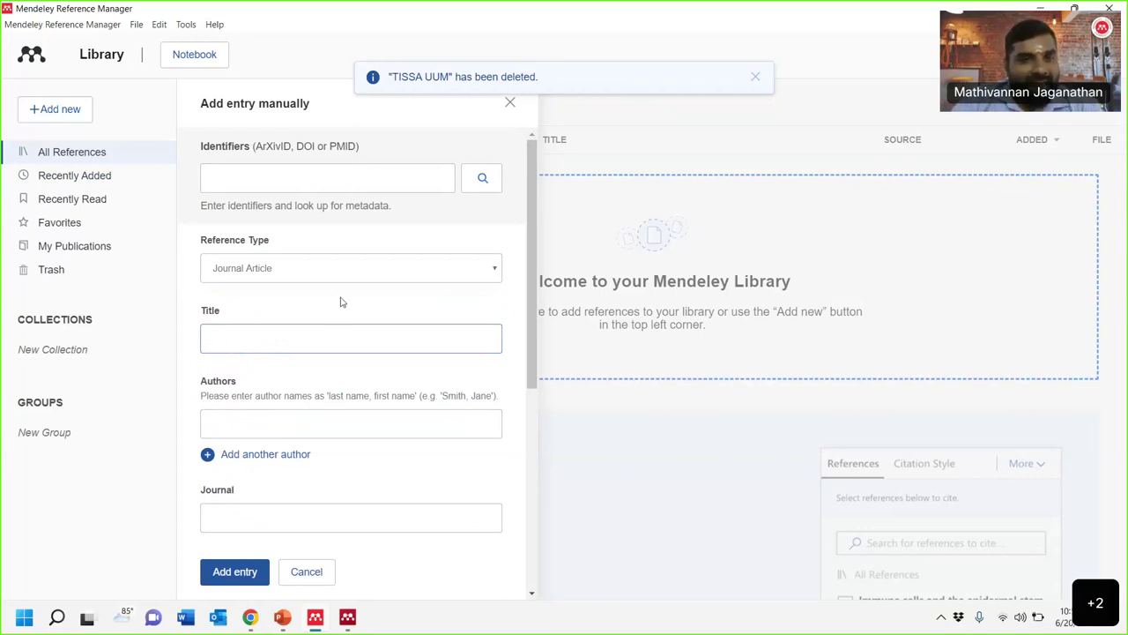
scroll(342, 302, down, 3)
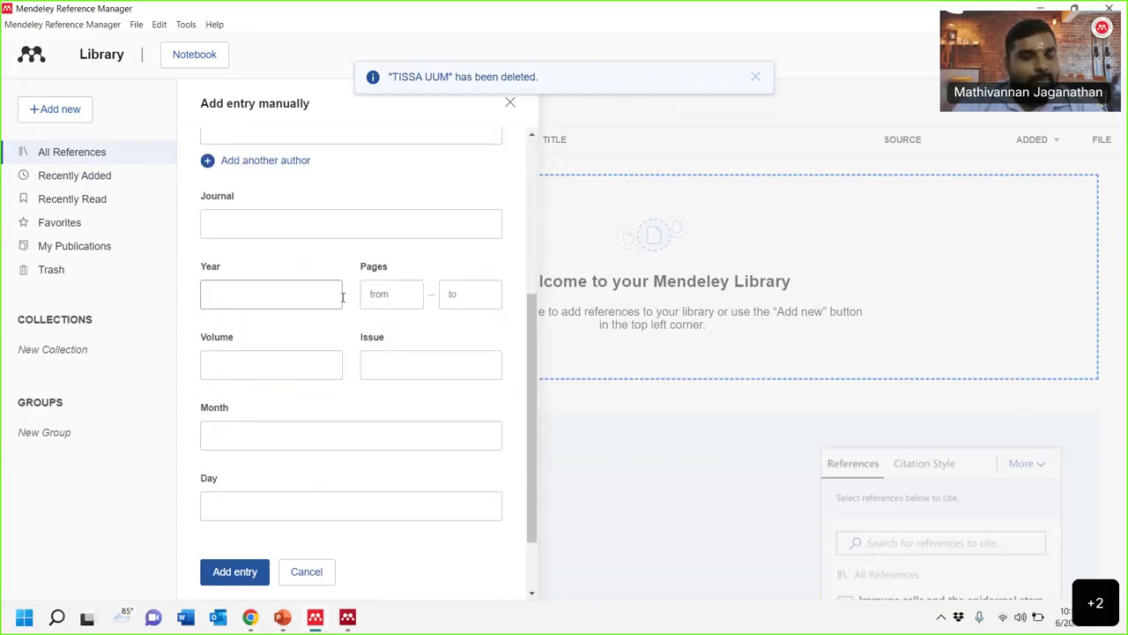
scroll(342, 297, up, 3)
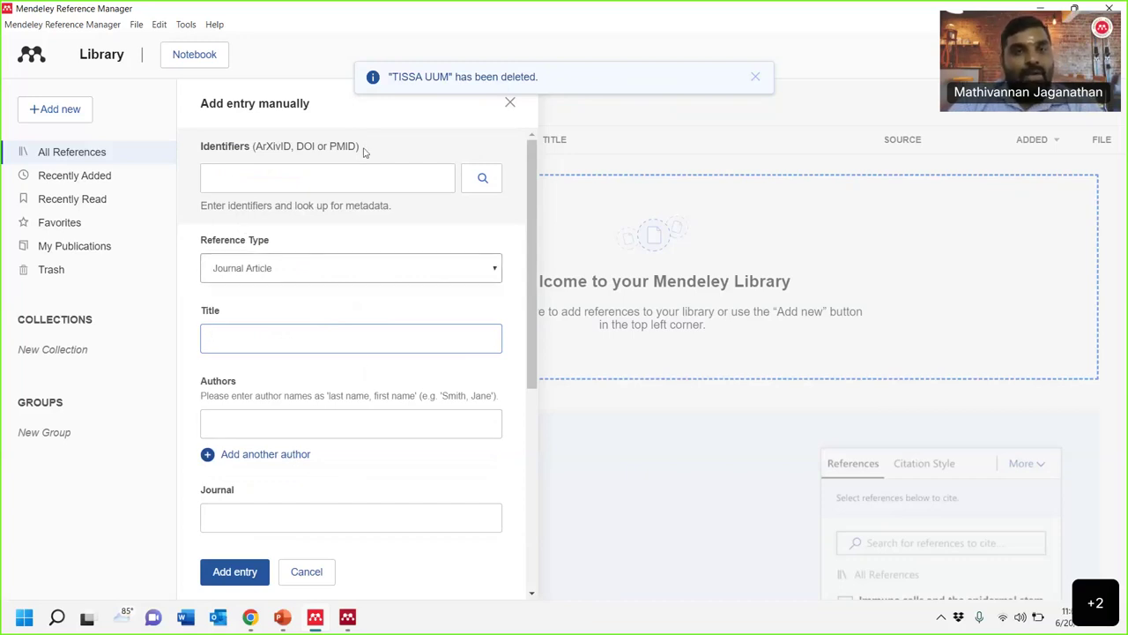
drag(318, 150, 297, 148)
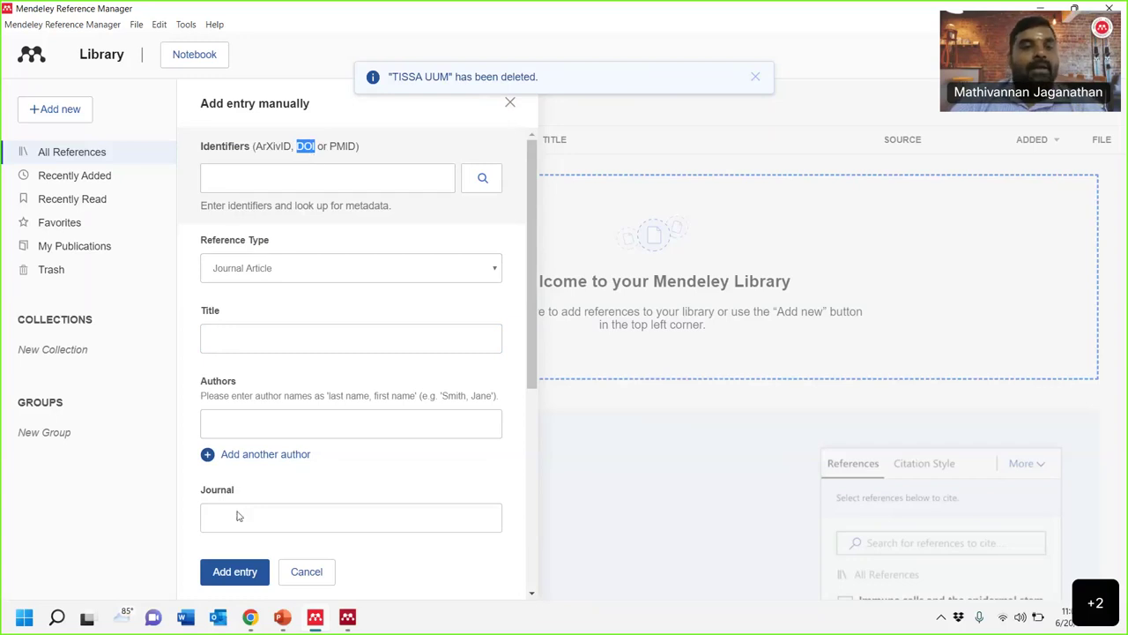
In a new Chrome tab, search Scopus documents for 'smart retailing'
click(251, 617)
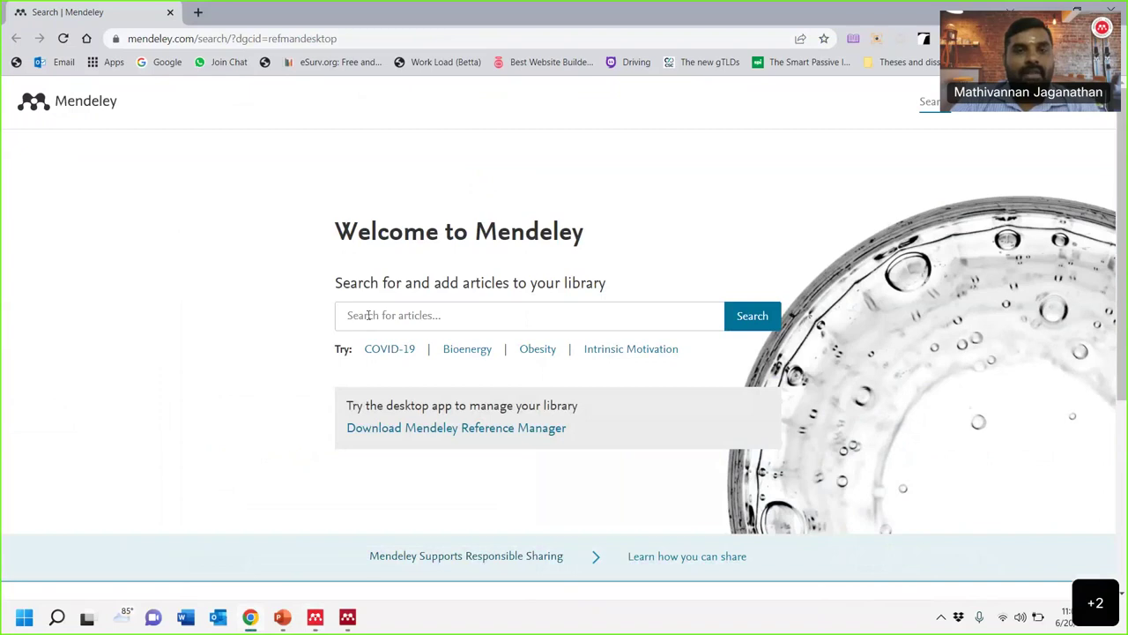
click(197, 12)
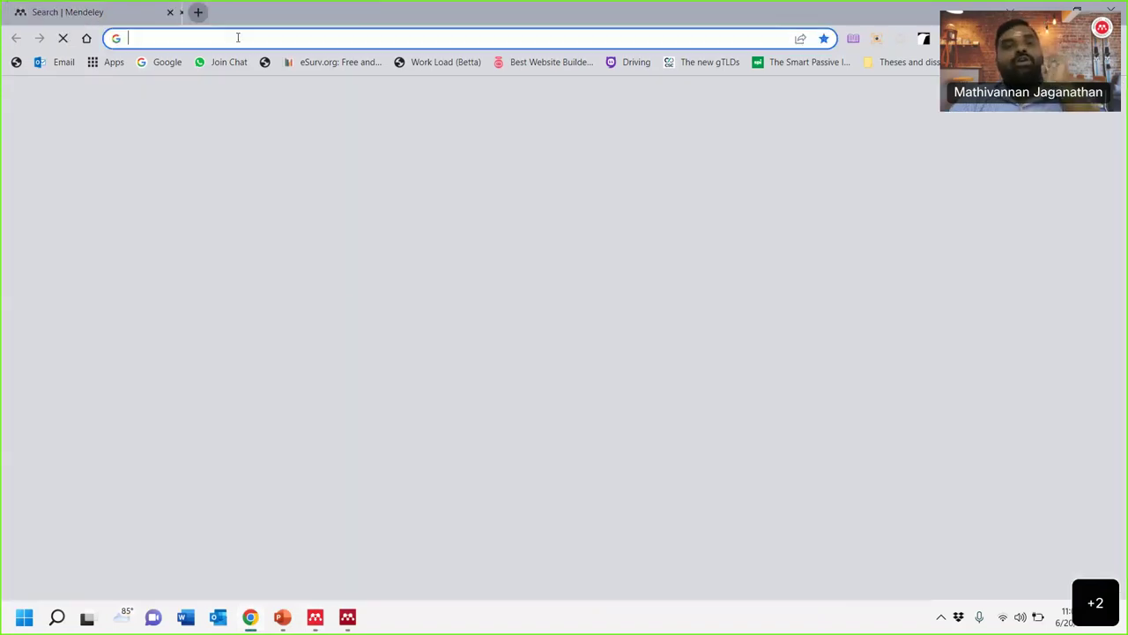
click(238, 37)
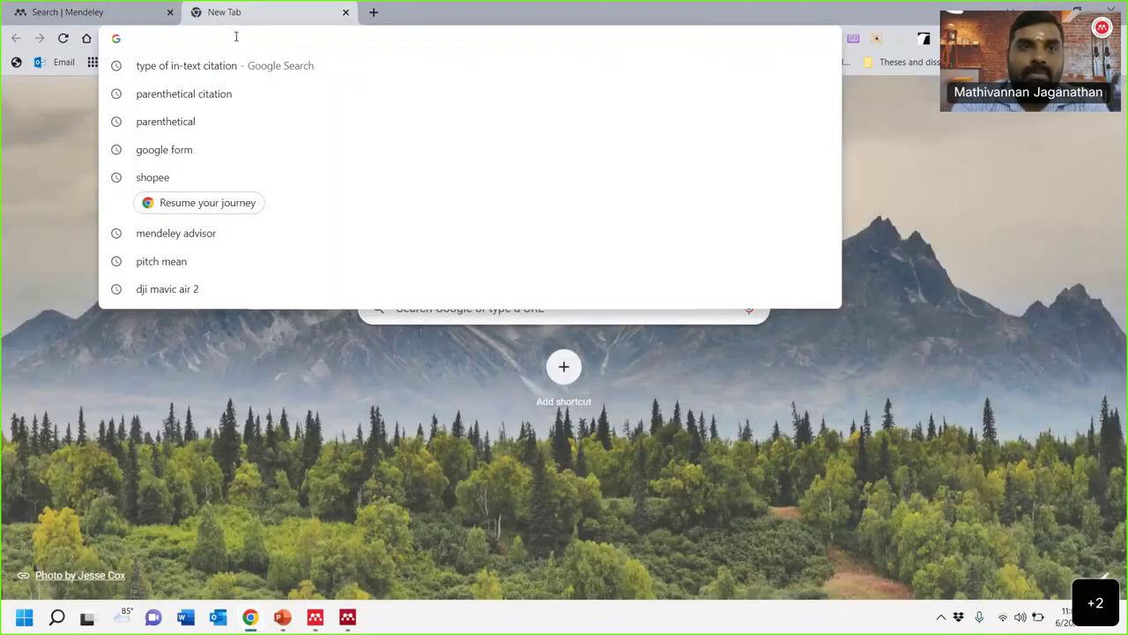
text(scopus.com)
key(Return)
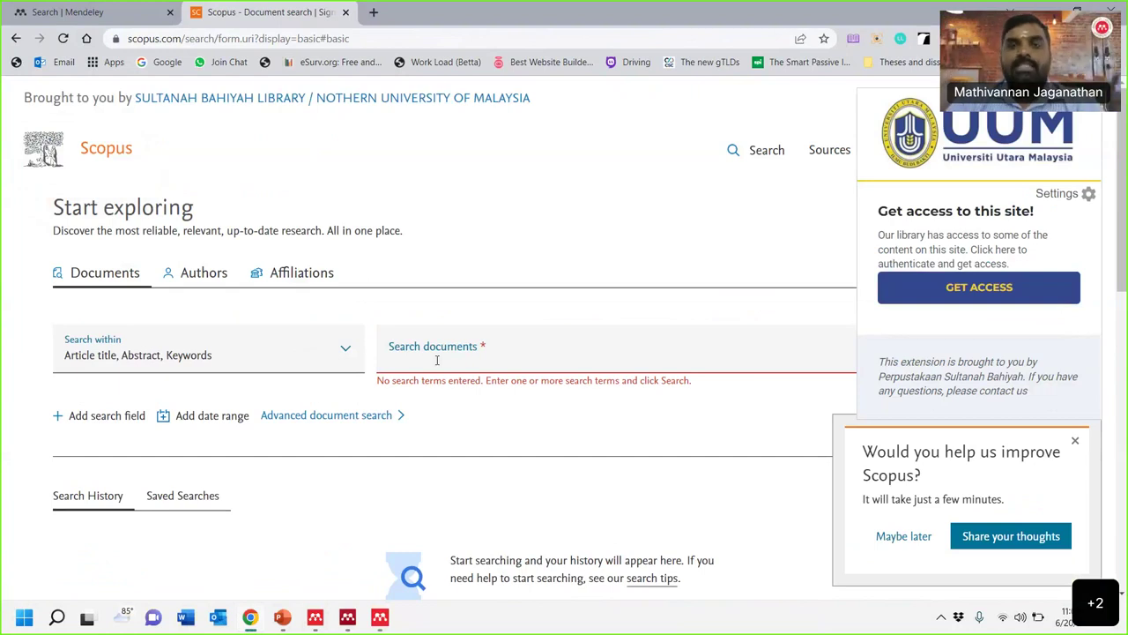
click(470, 360)
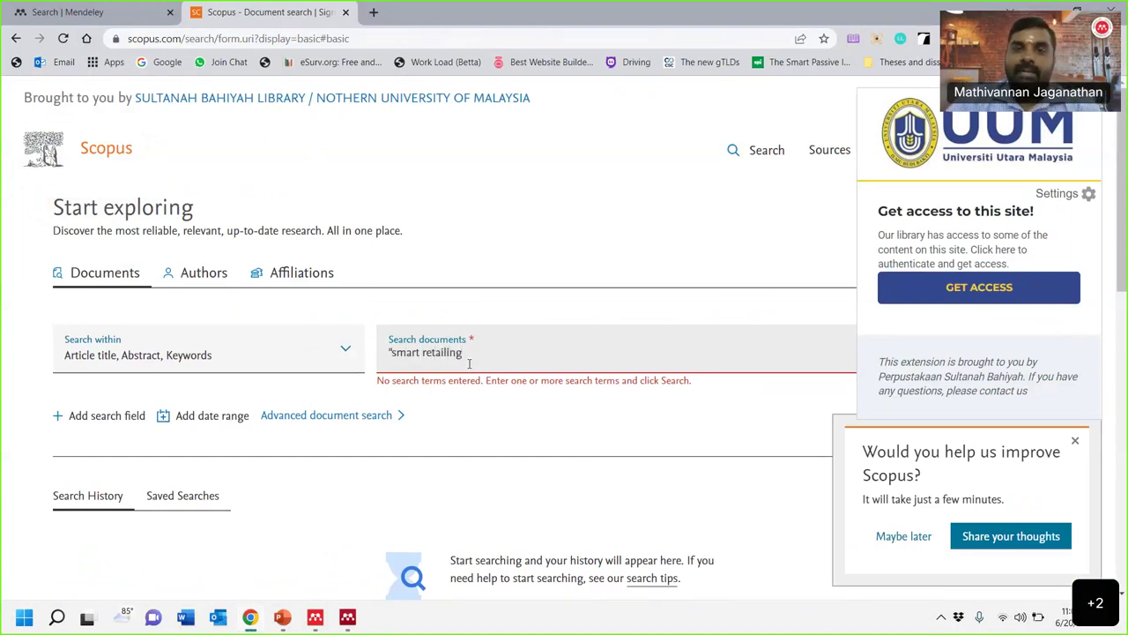
click(1074, 441)
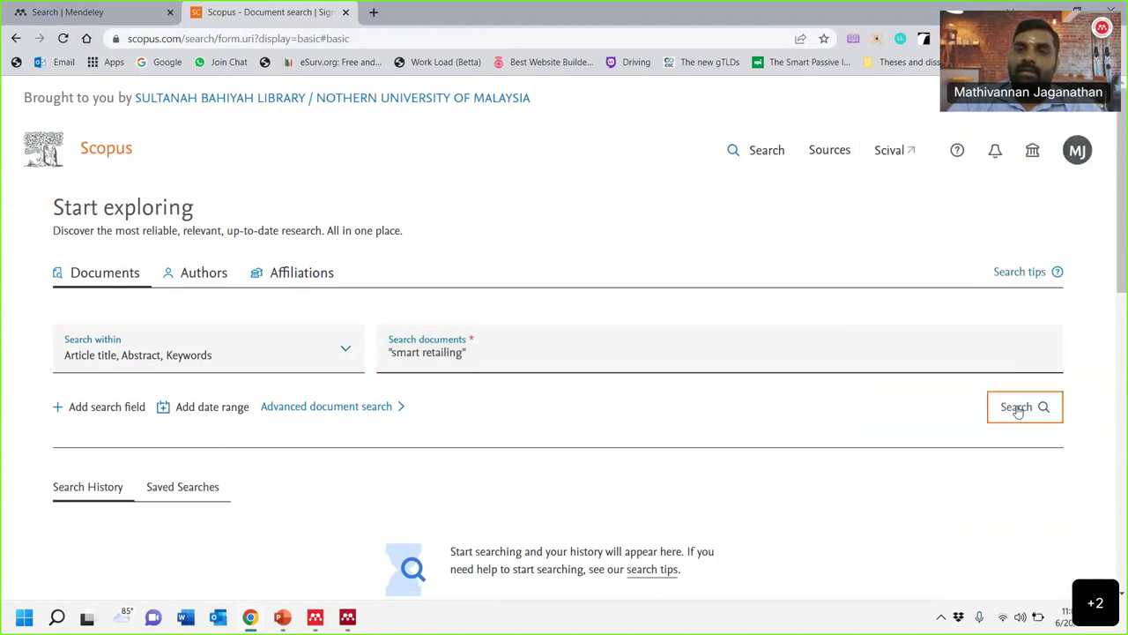
click(1018, 408)
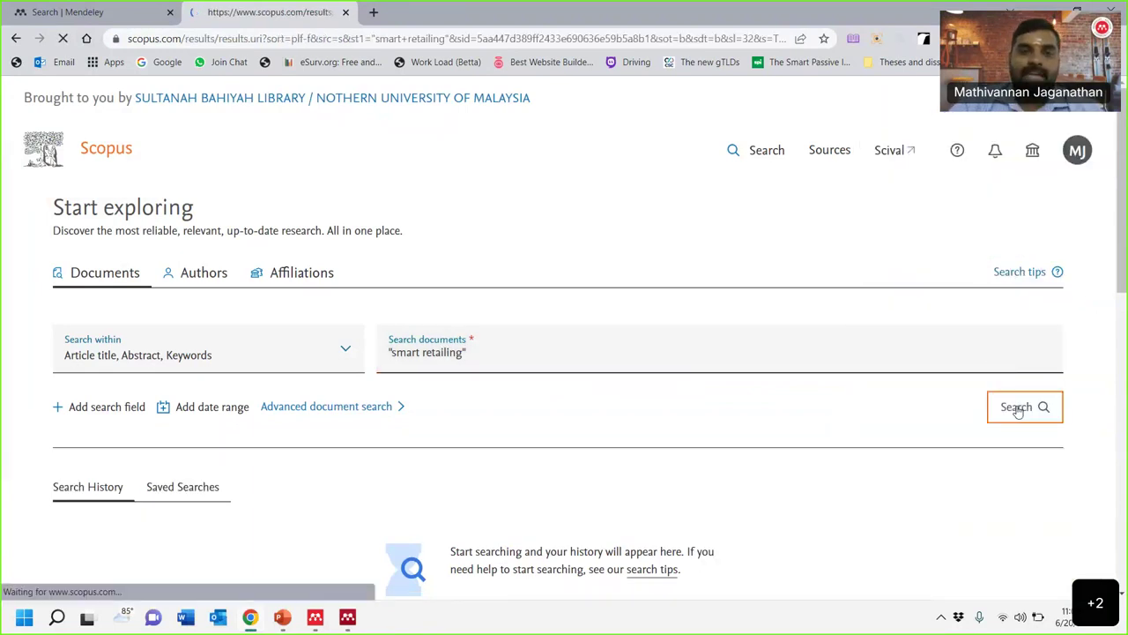
Limit the smart retailing results to 2021 and 2022 publications
scroll(180, 465, down, 2)
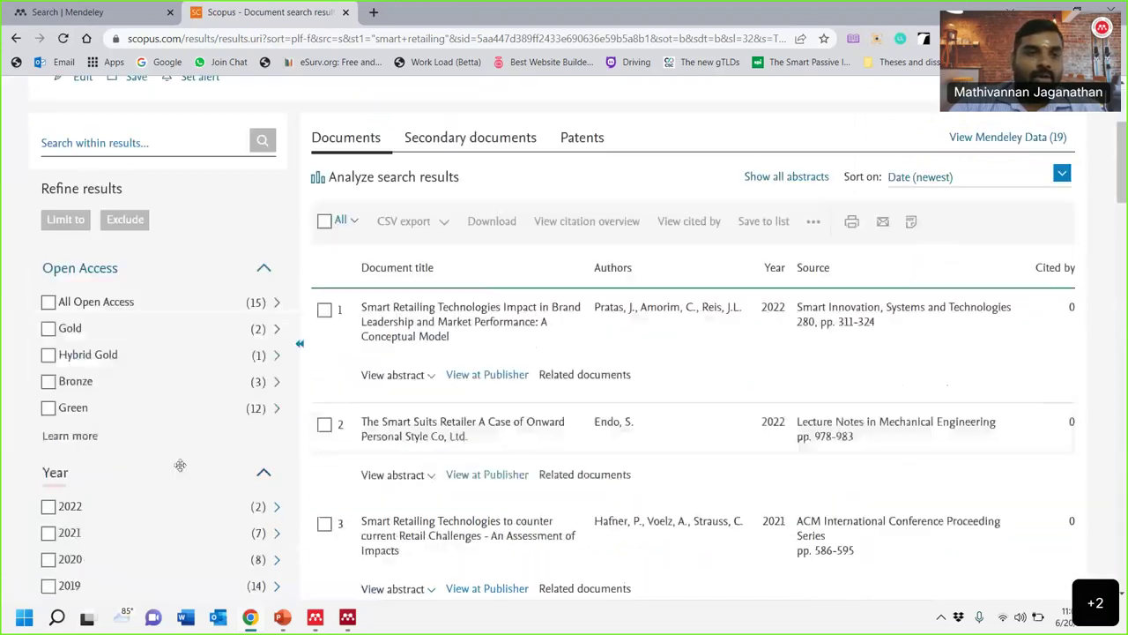
scroll(147, 408, down, 2)
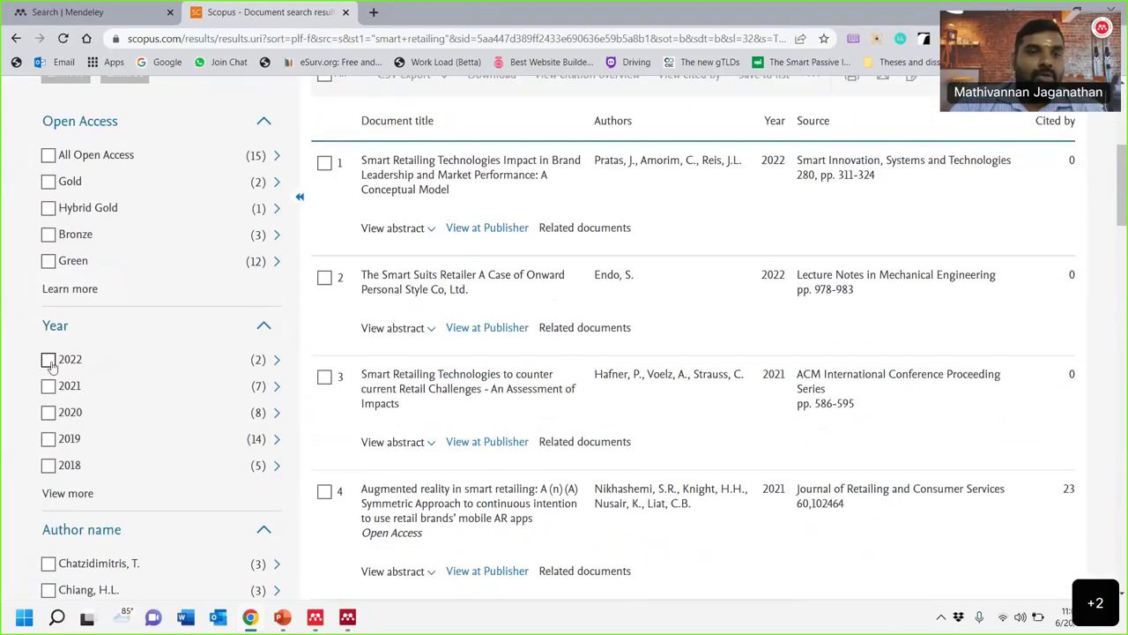
click(48, 361)
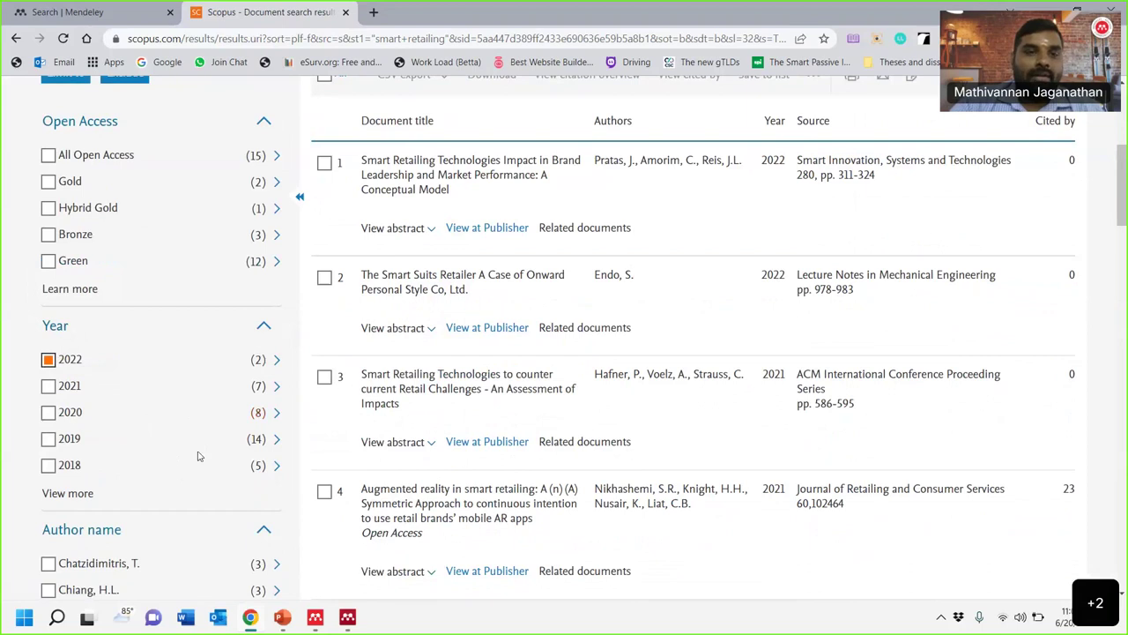
scroll(200, 456, down, 7)
scroll(151, 539, down, 3)
click(103, 550)
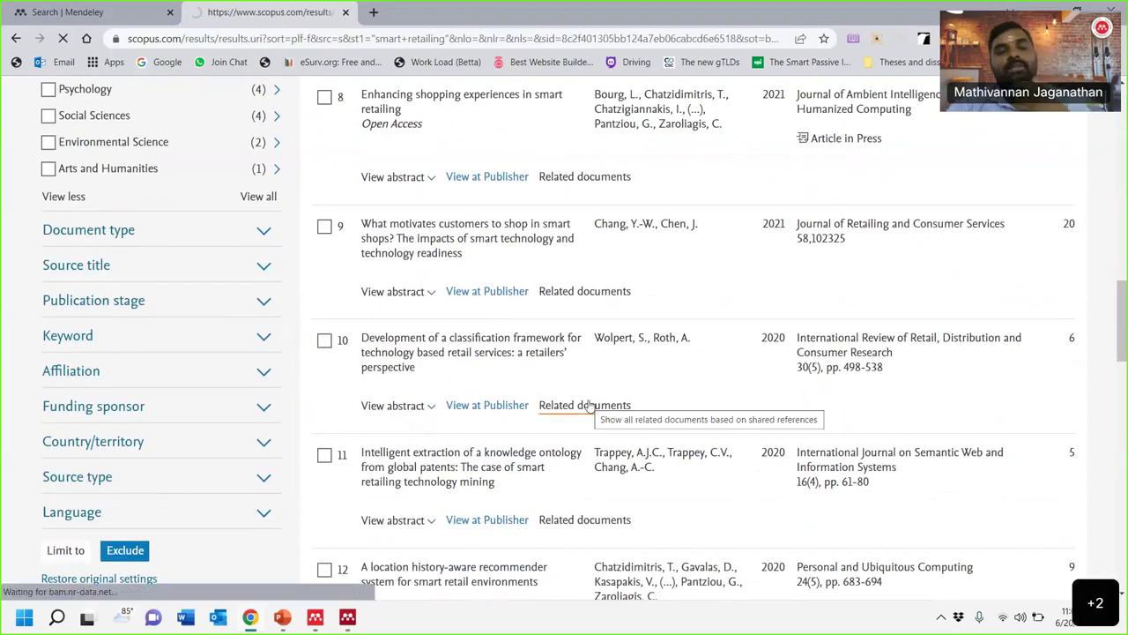
scroll(537, 314, down, 3)
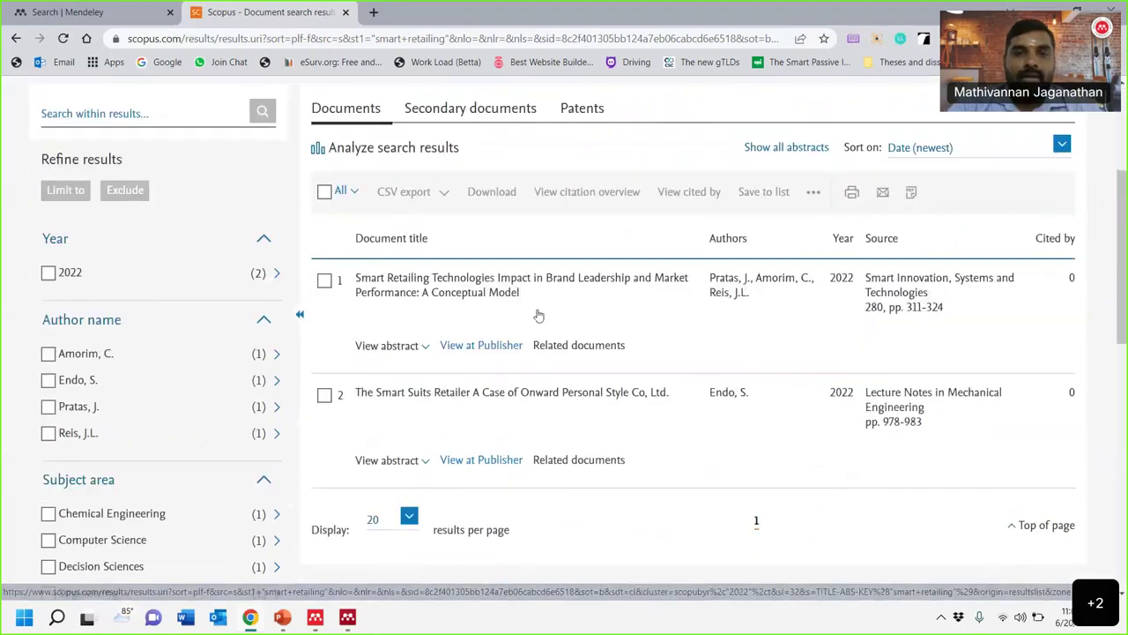
scroll(539, 315, down, 1)
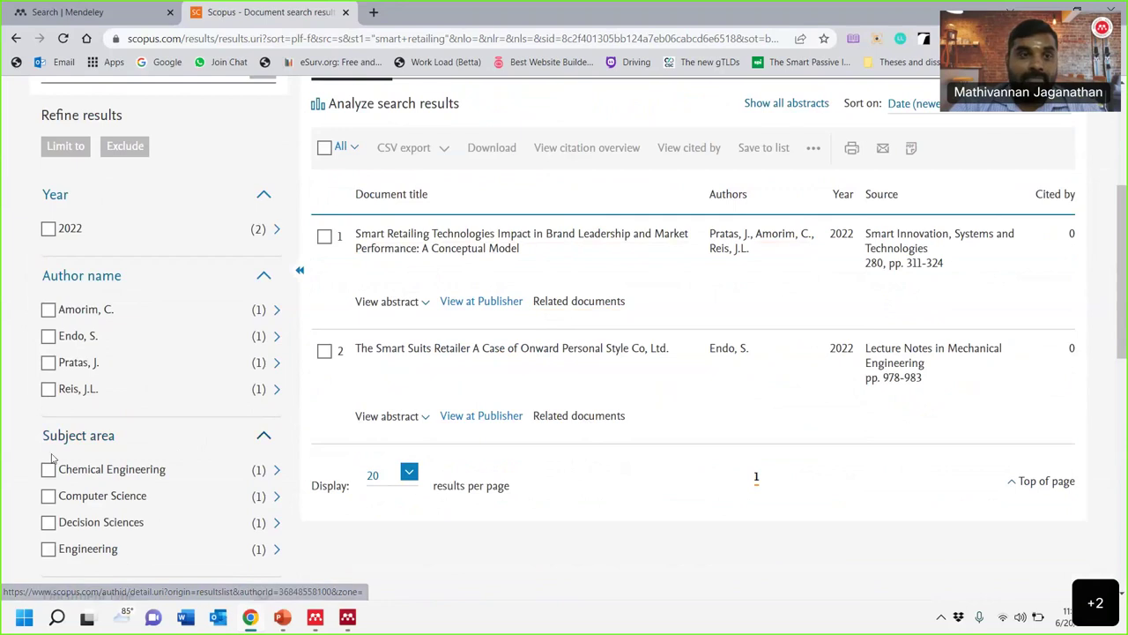
scroll(68, 464, down, 3)
scroll(71, 468, down, 5)
scroll(82, 470, up, 9)
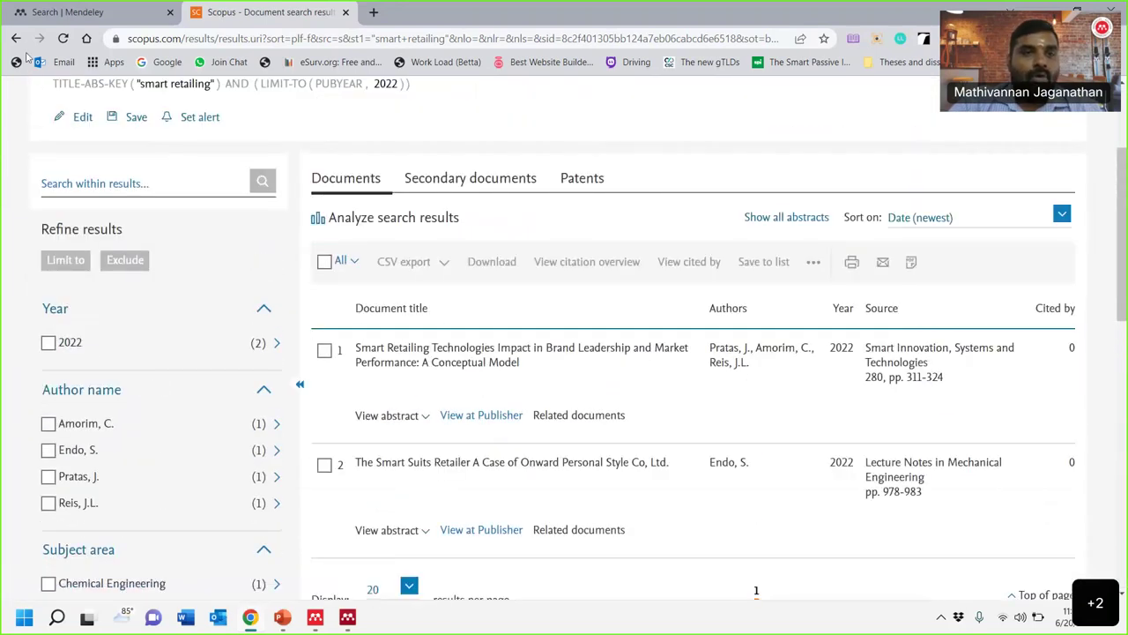
click(17, 38)
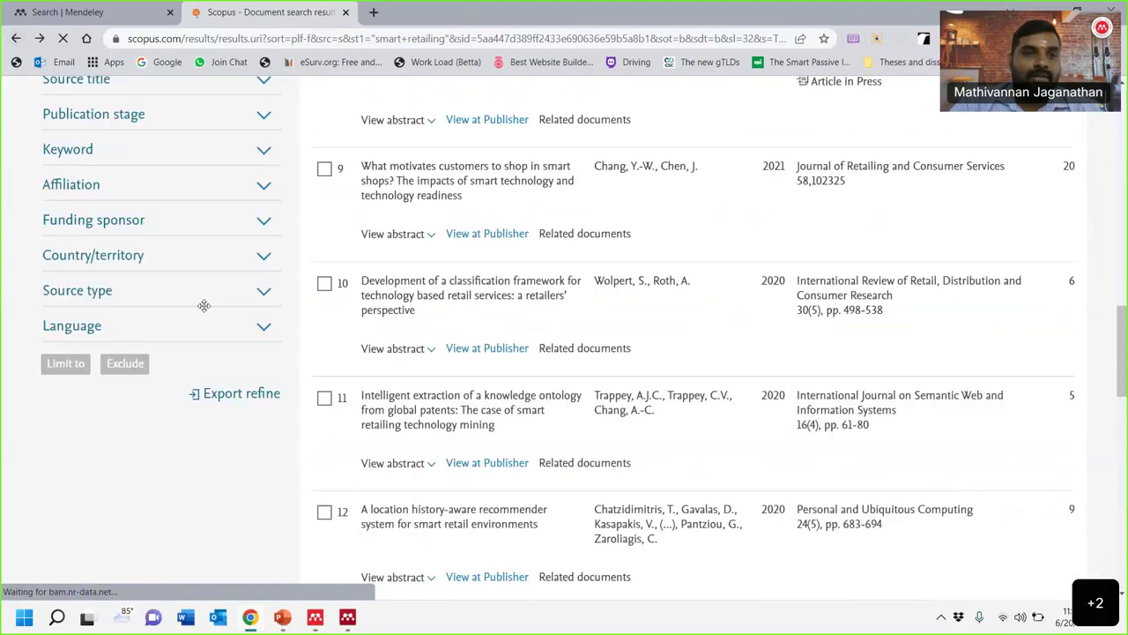
scroll(170, 370, up, 5)
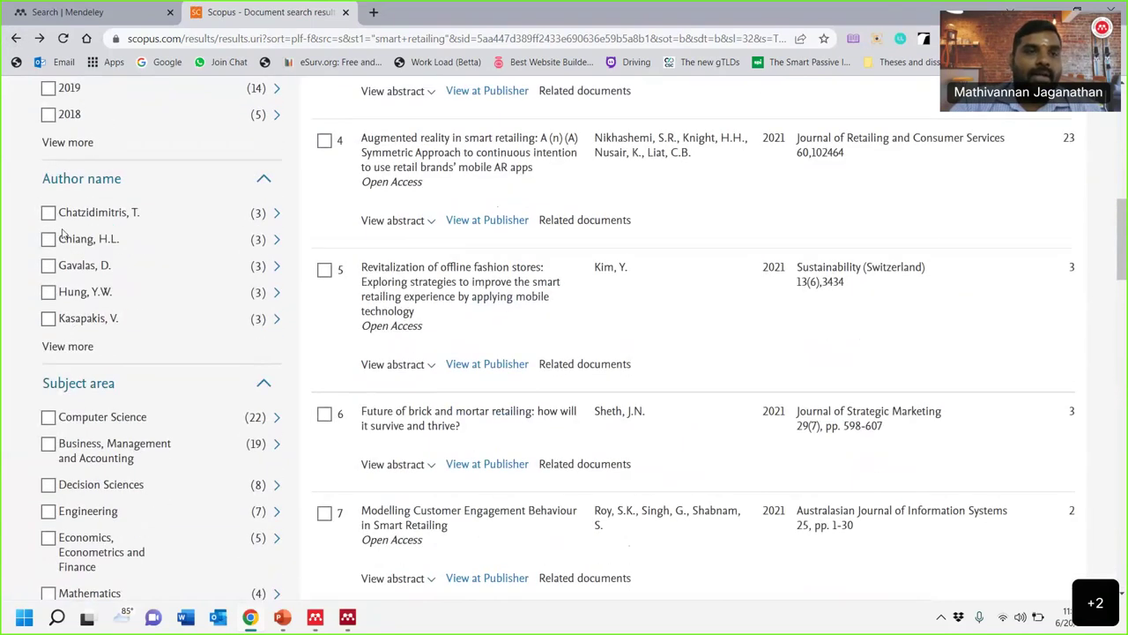
scroll(92, 242, up, 3)
click(49, 255)
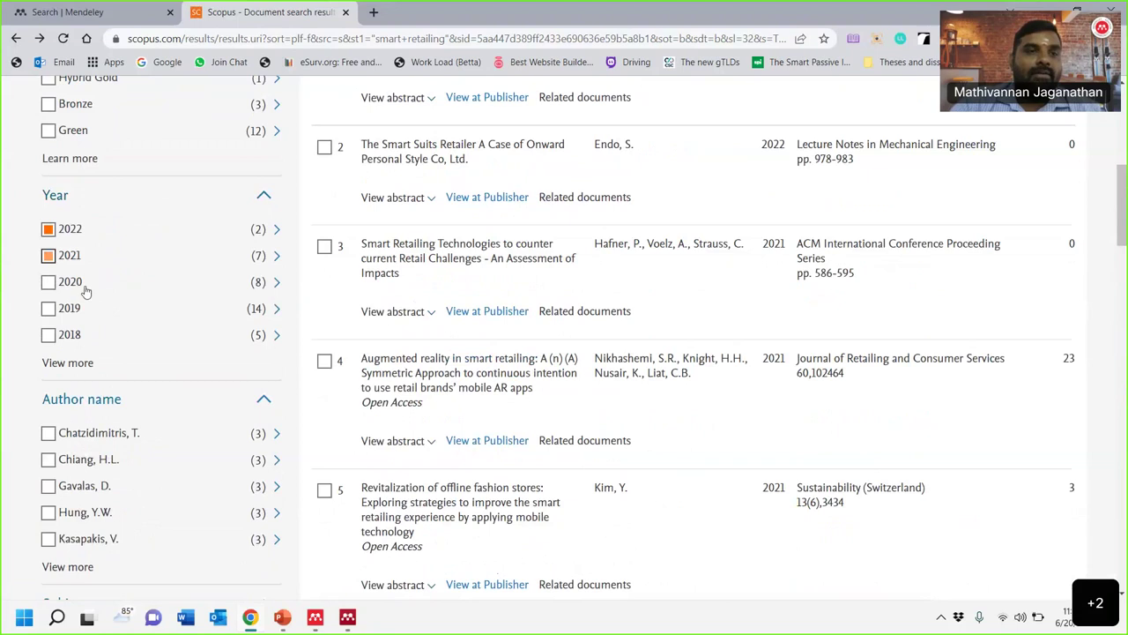
scroll(146, 372, down, 10)
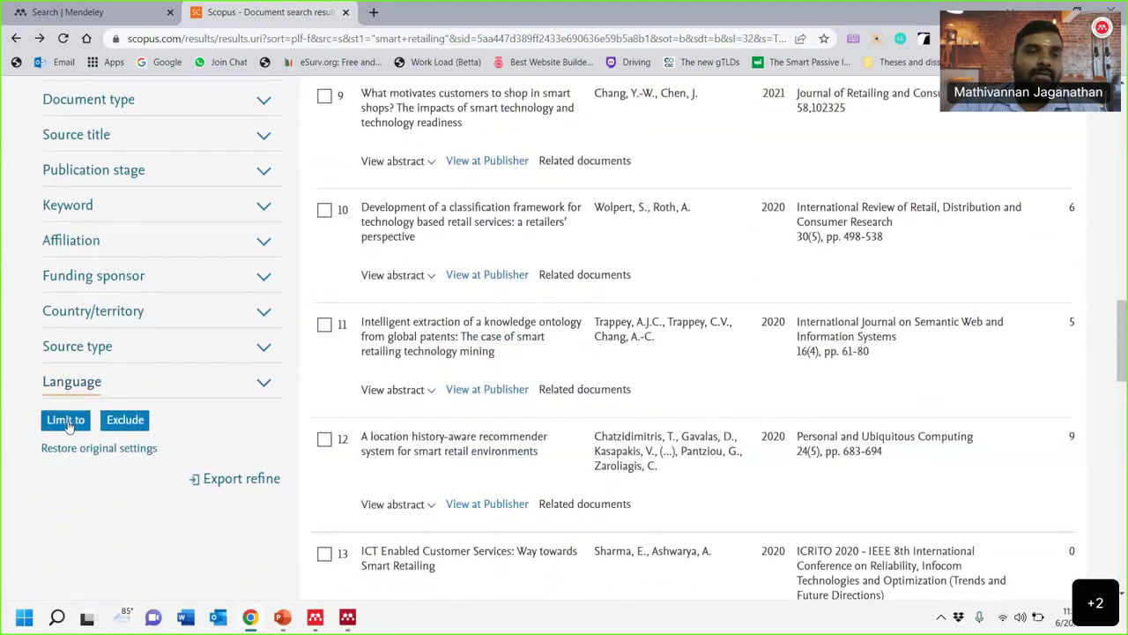
click(65, 419)
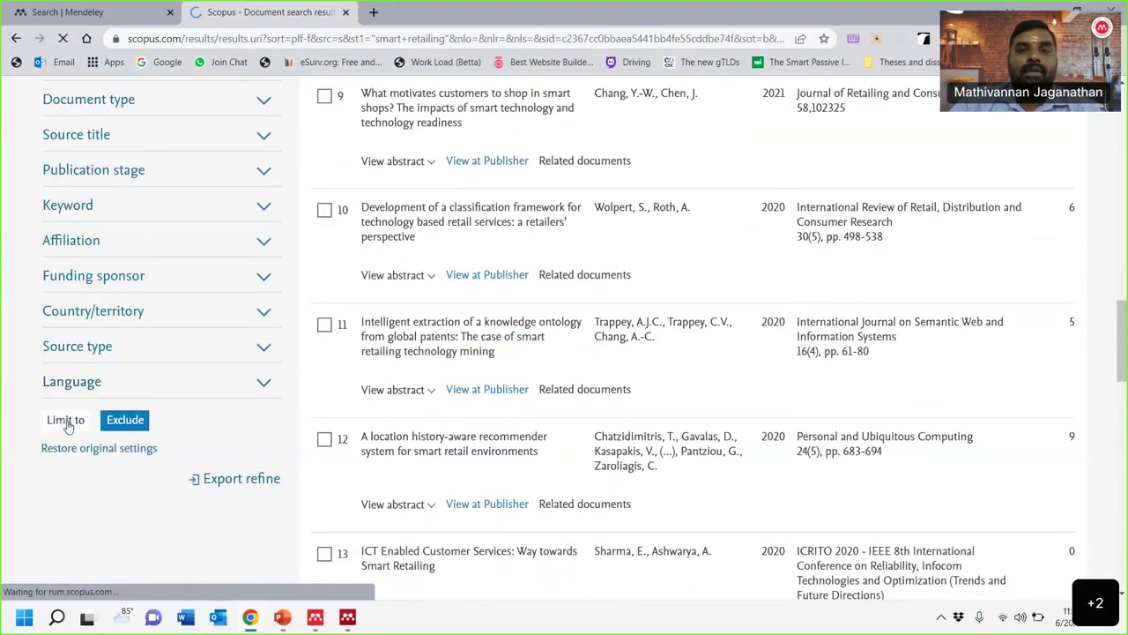
Open the smart-shops article's record and copy its DOI
scroll(691, 345, down, 1)
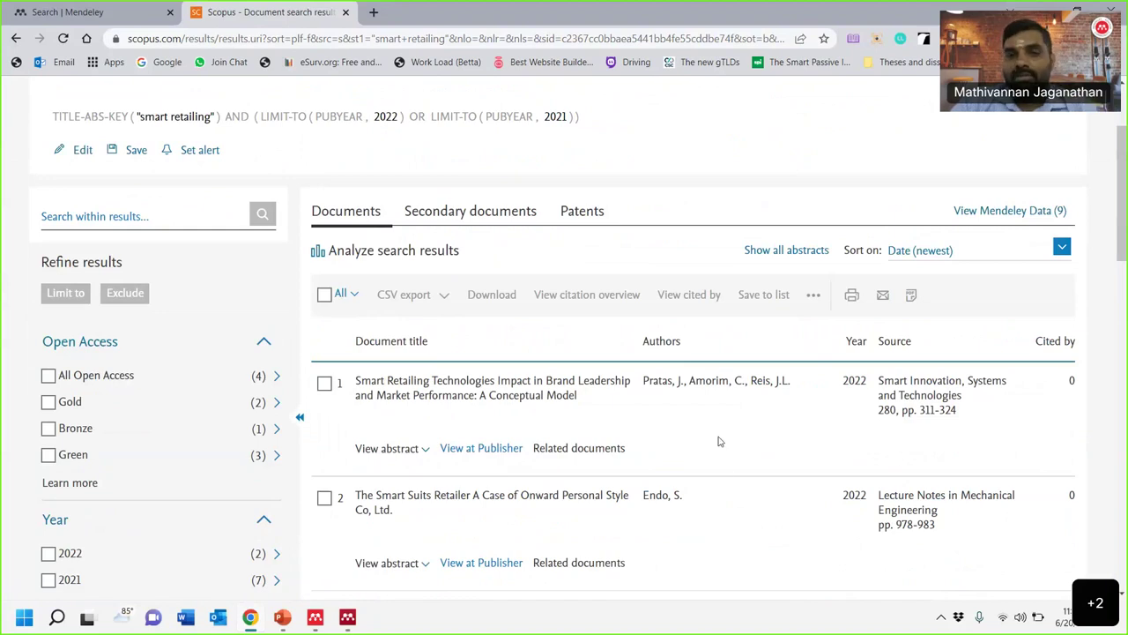
scroll(719, 441, down, 5)
scroll(718, 441, down, 3)
scroll(718, 441, down, 3)
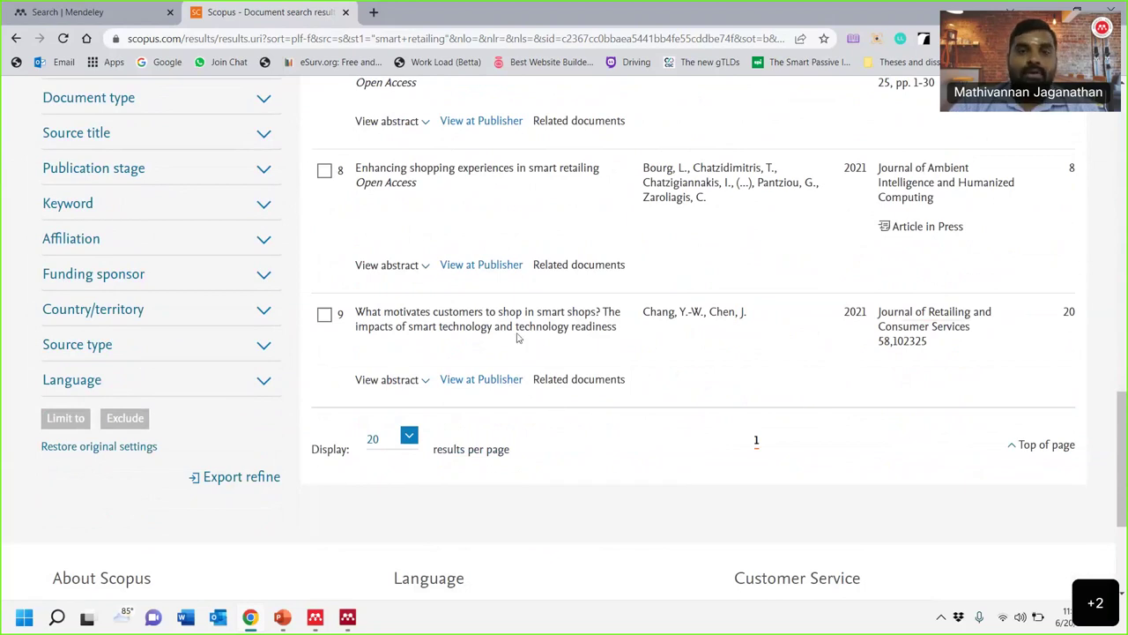
click(437, 322)
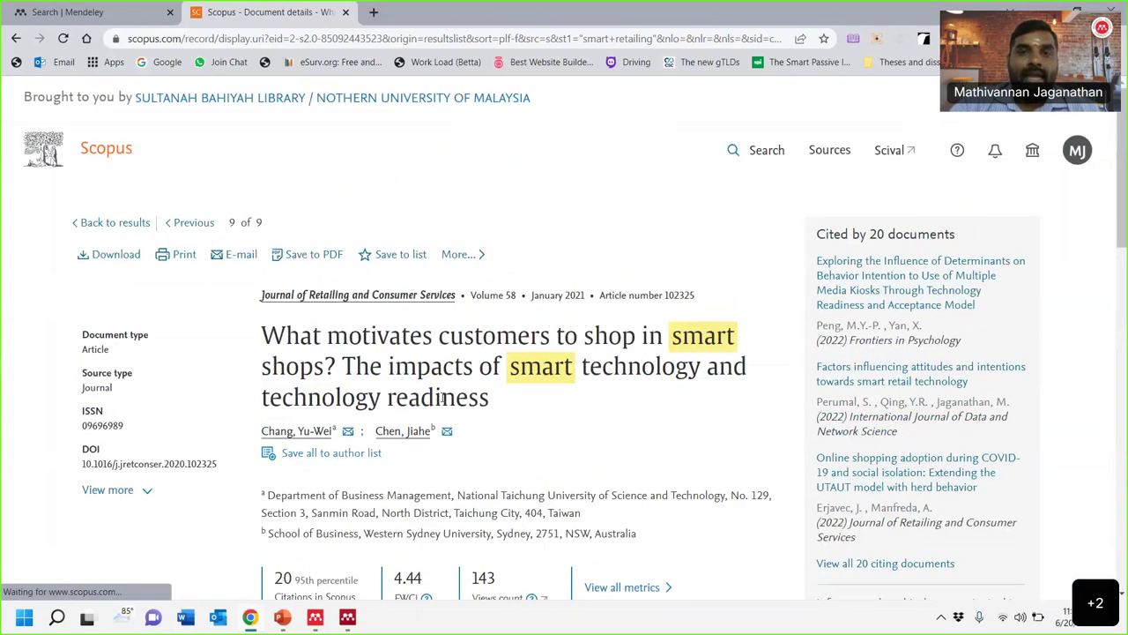
scroll(446, 399, down, 2)
drag(217, 243, 81, 249)
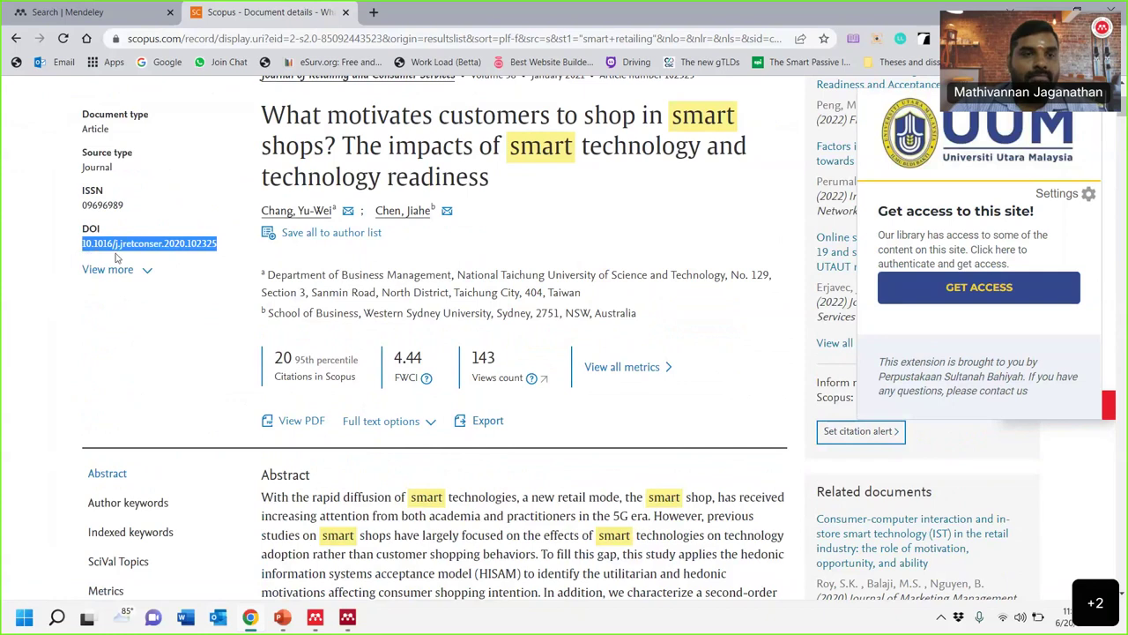
right_click(97, 252)
click(132, 261)
Add the smart-shops article via DOI lookup (Journal of Retailing and Consumer Services, 2021, vol. 58)
click(314, 617)
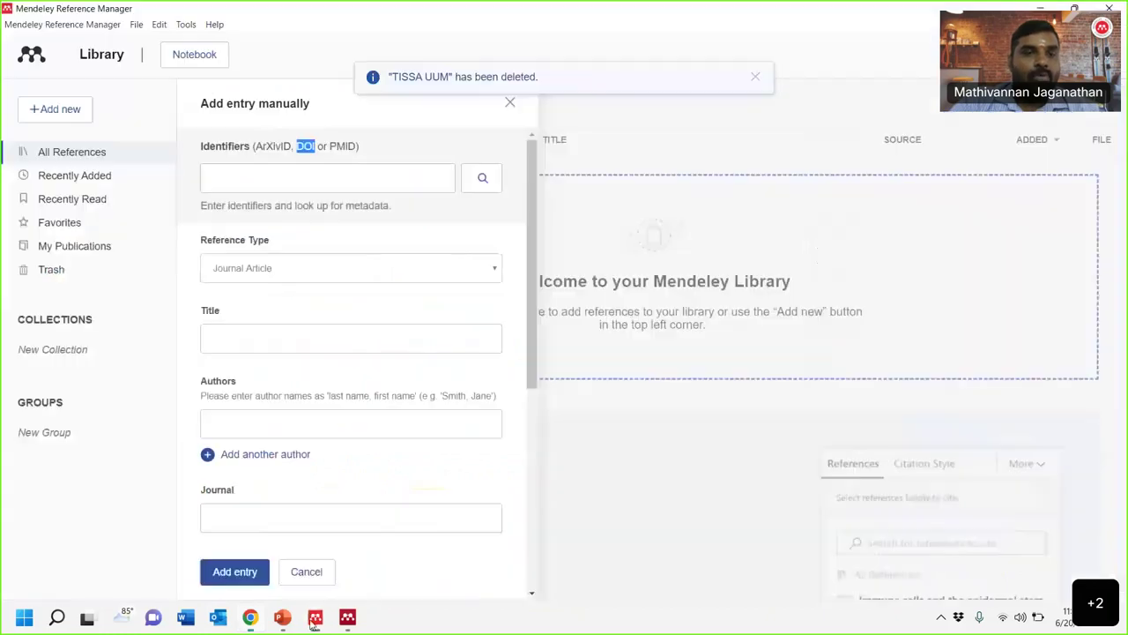
click(226, 185)
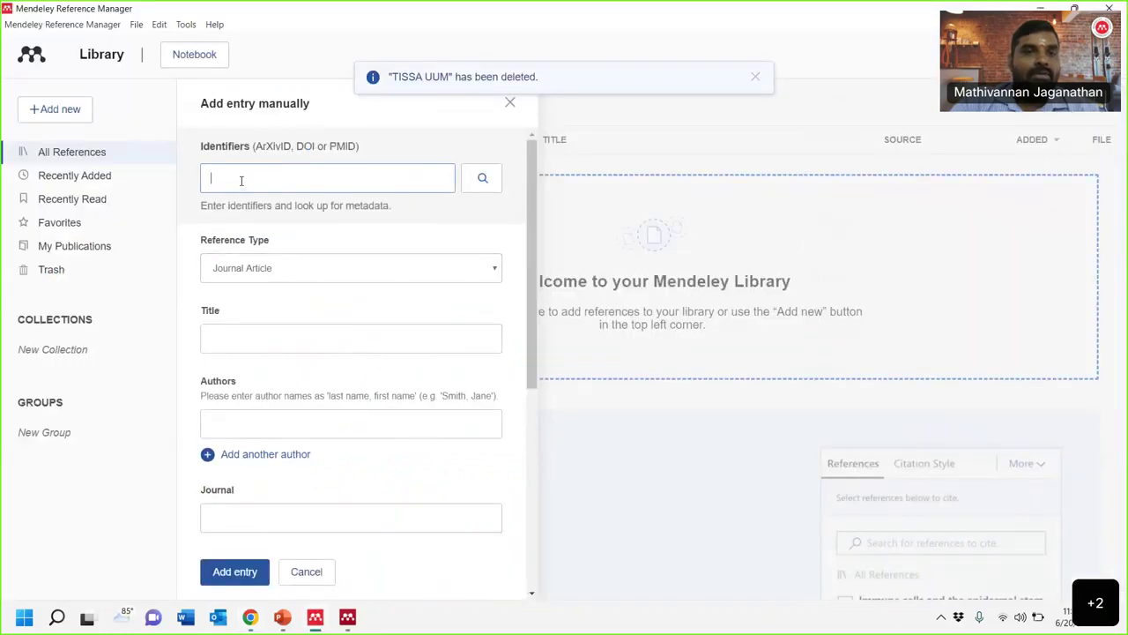
key(ctrl+v)
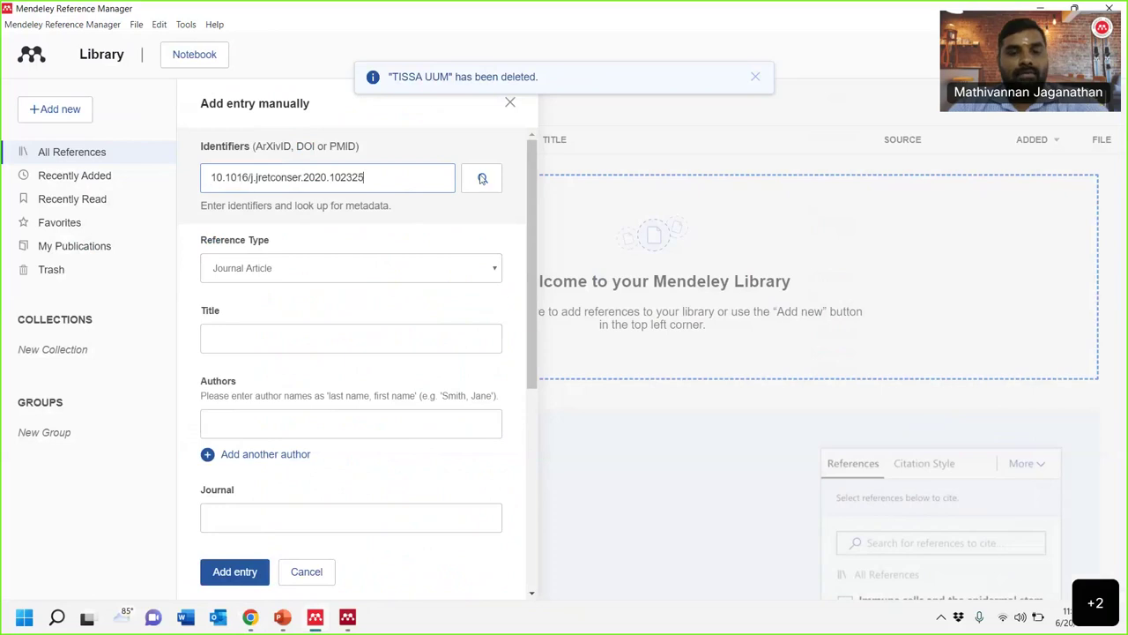
click(482, 178)
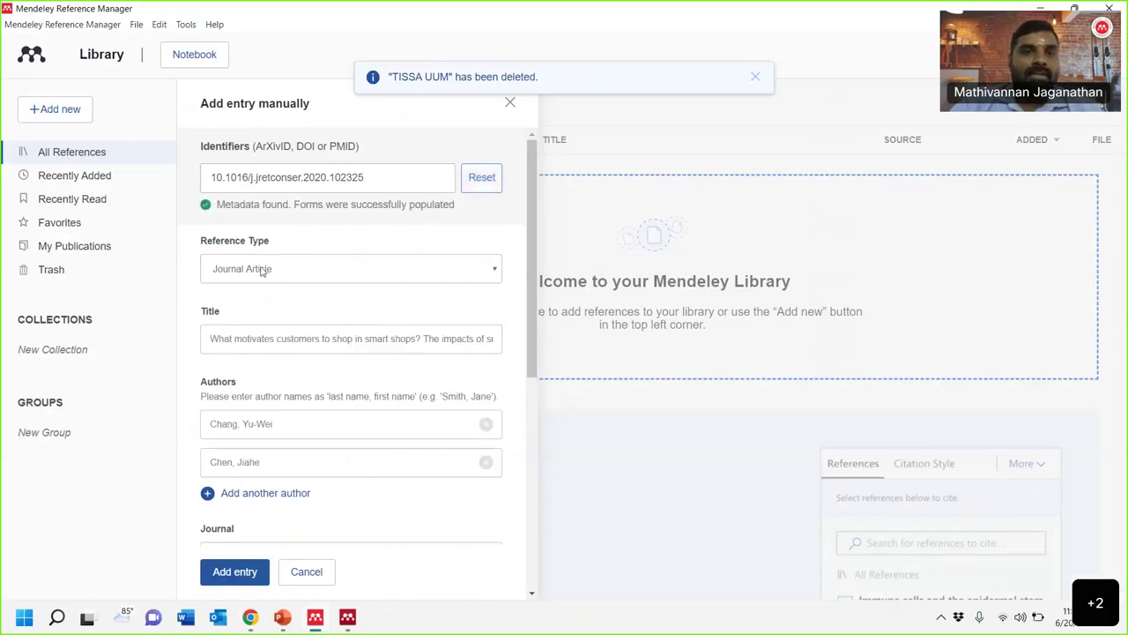
drag(238, 343, 551, 341)
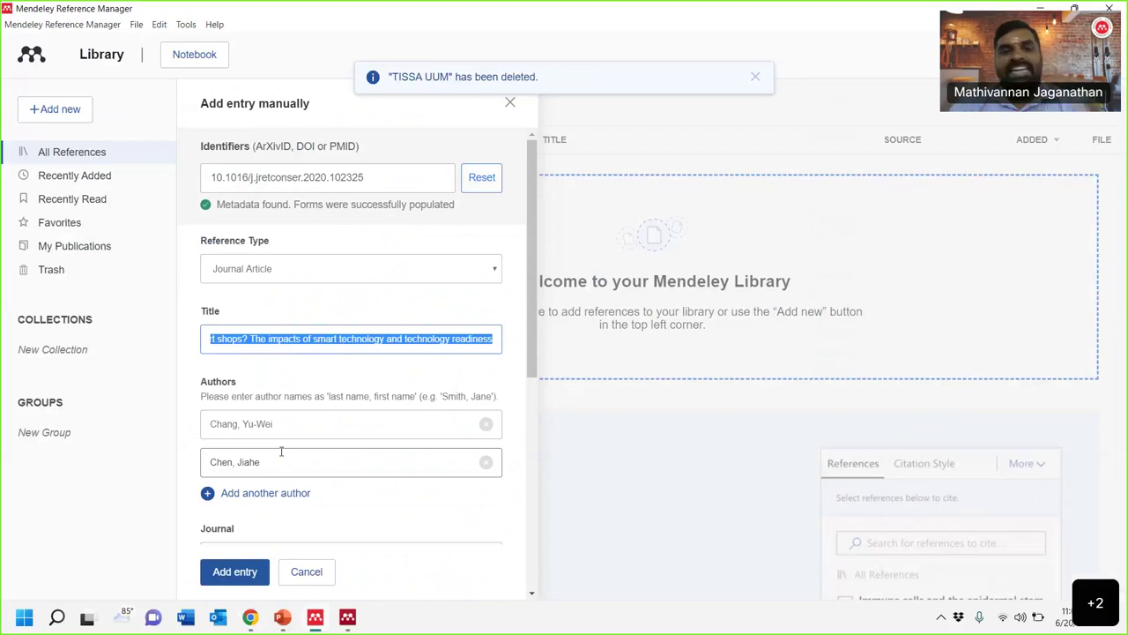
scroll(281, 452, down, 3)
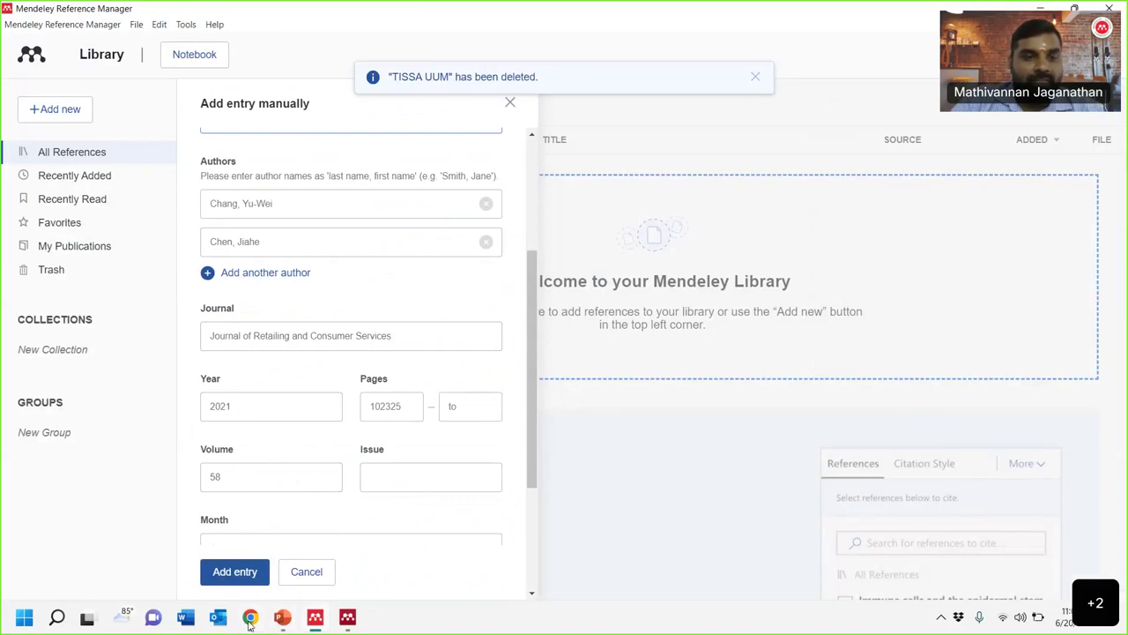
click(251, 618)
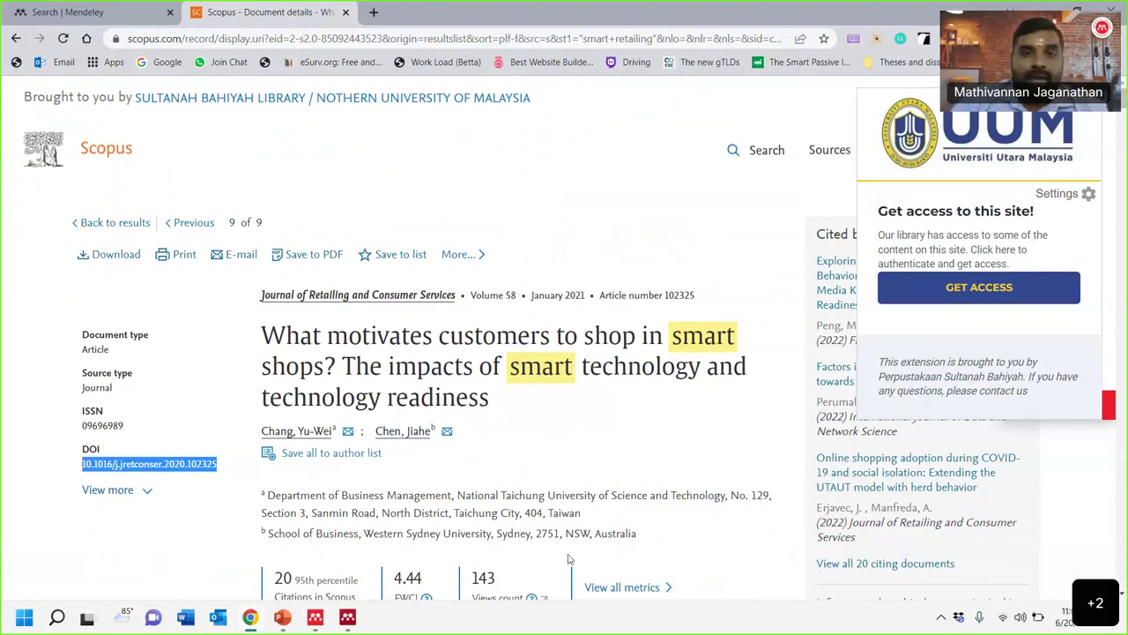
click(315, 619)
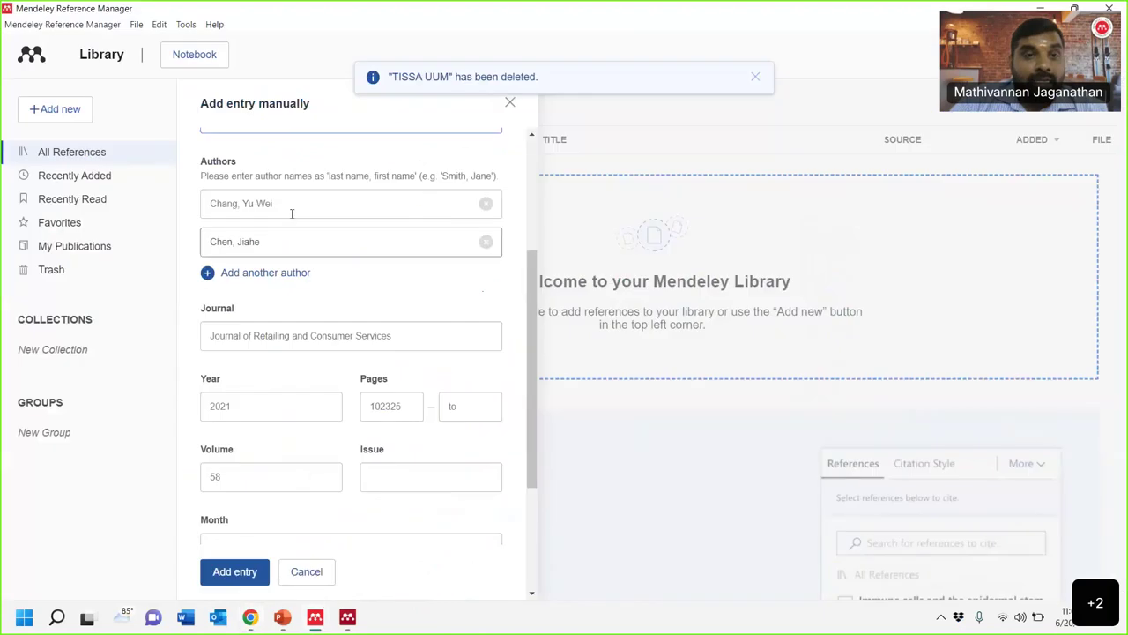
click(216, 574)
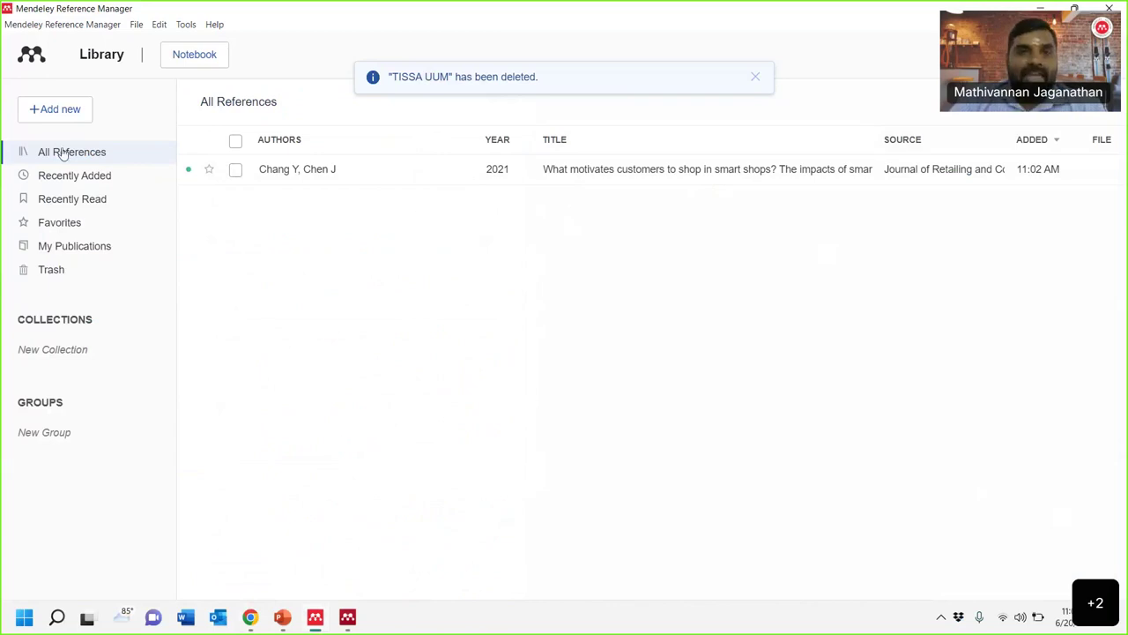
Show the Add new choices: File(s) from computer, Add entry manually and Import library
click(48, 115)
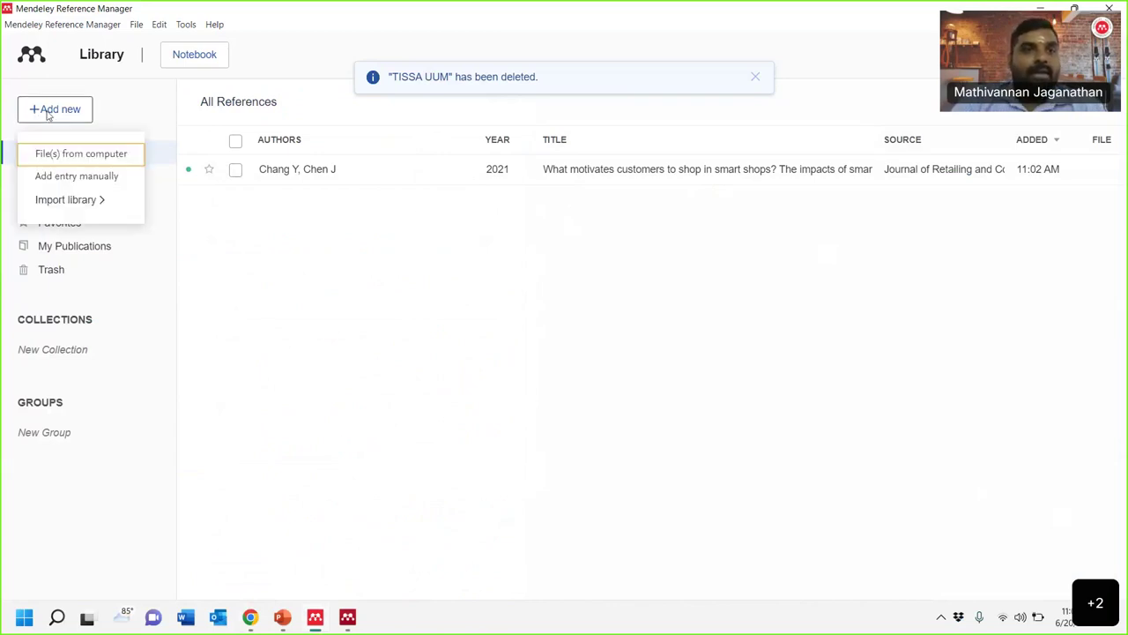
mouse_move(83, 201)
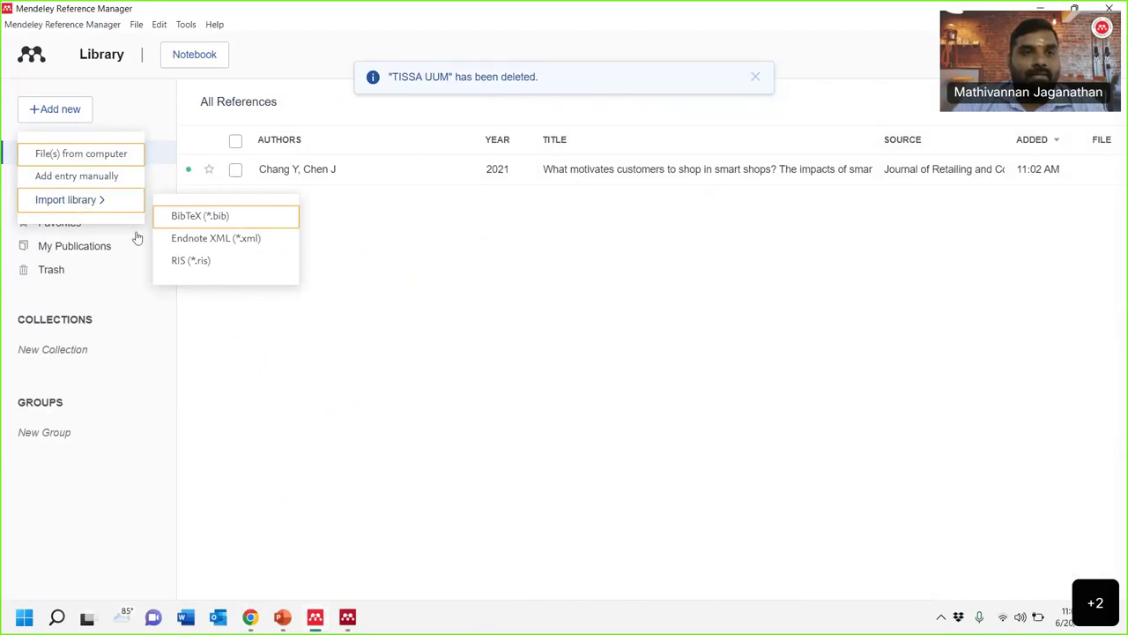
click(90, 157)
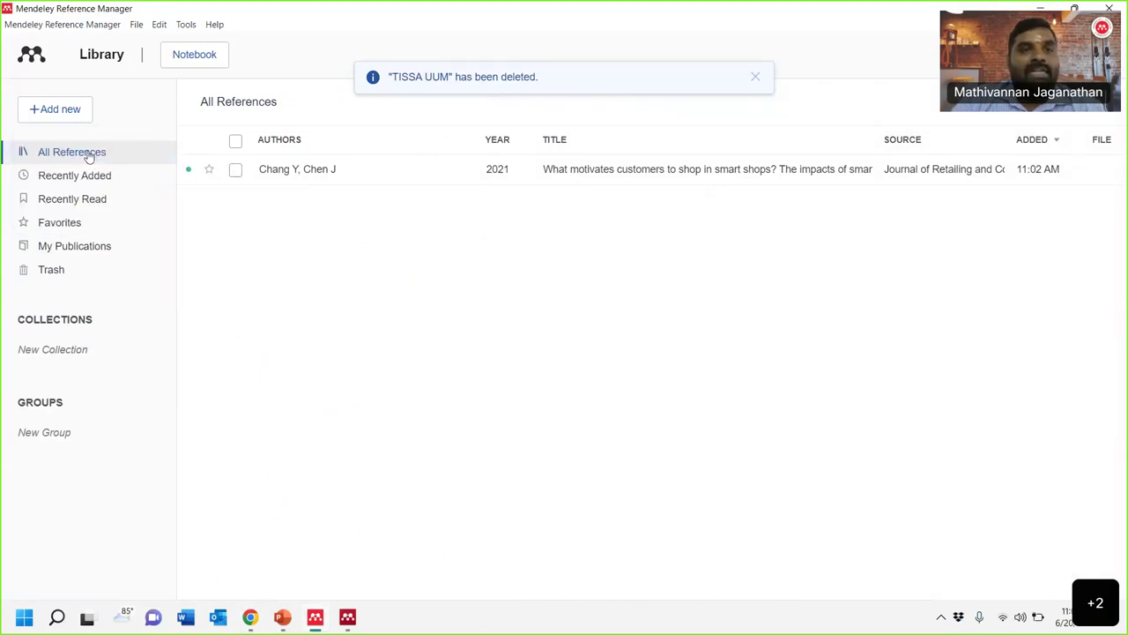
click(57, 109)
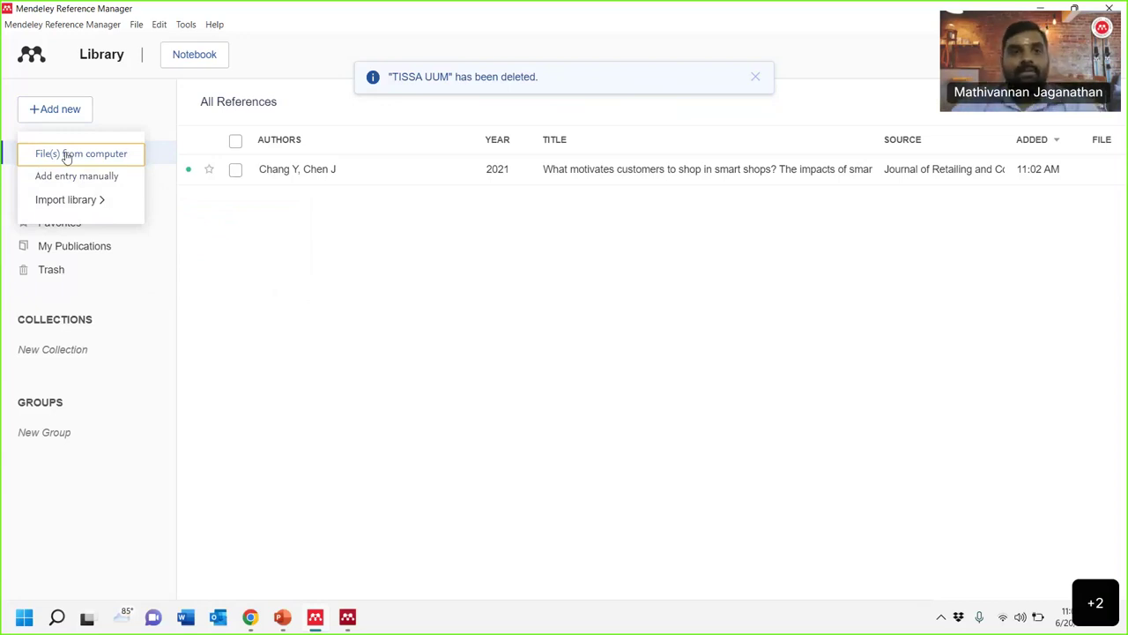
Upload the first PDF in Desktop > Interesting Article, adding 'Machine learning in marketing' (2022)
click(66, 156)
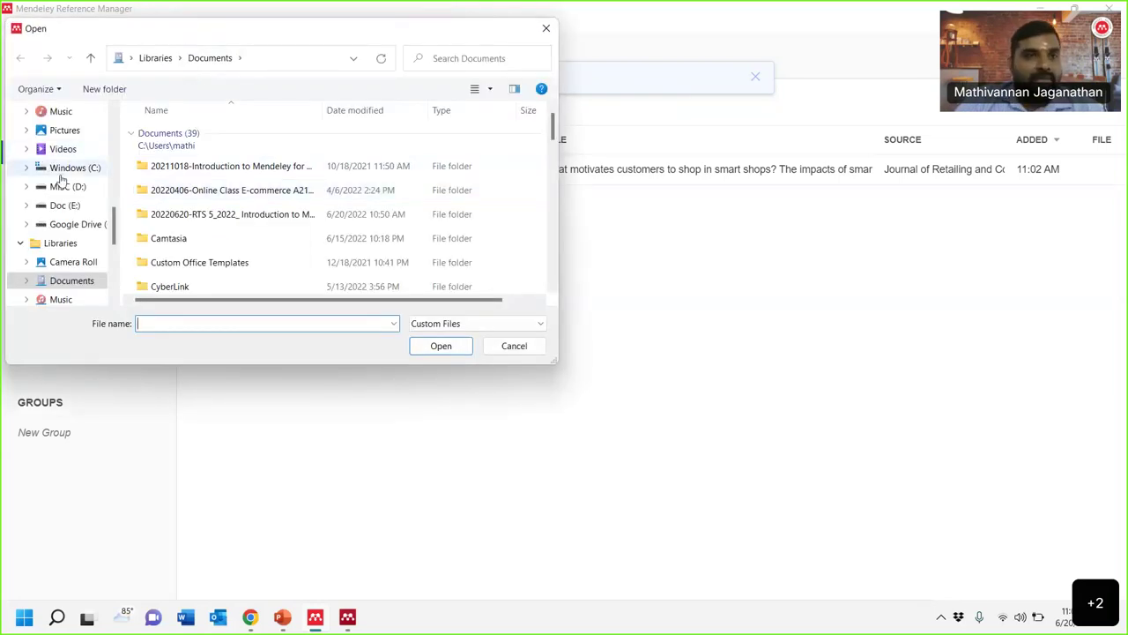
scroll(58, 181, up, 3)
click(66, 206)
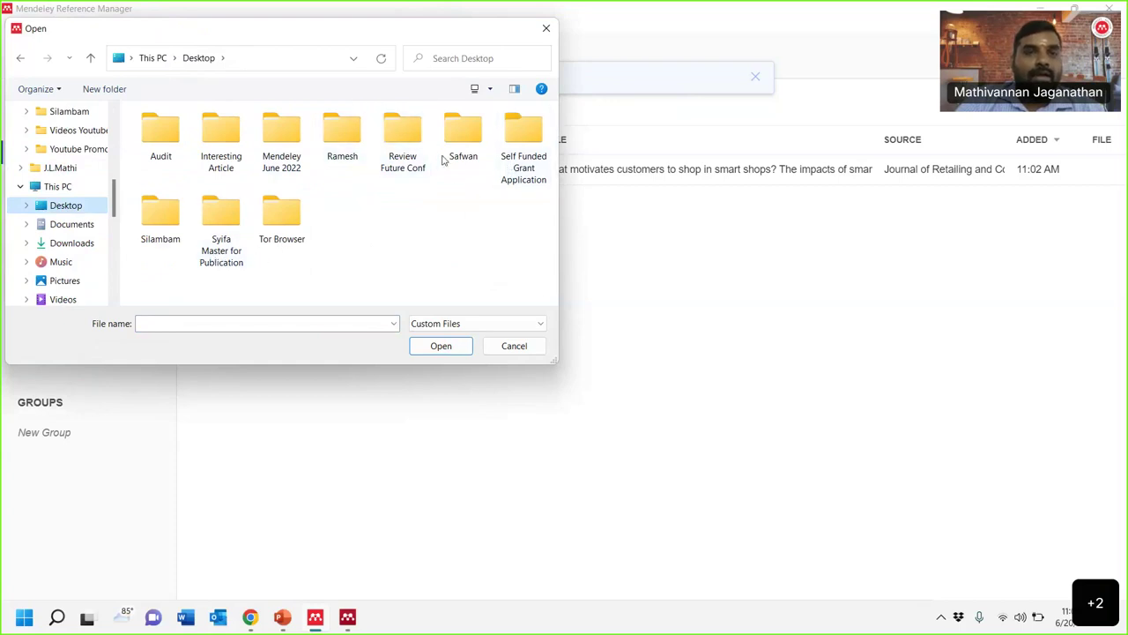
click(543, 348)
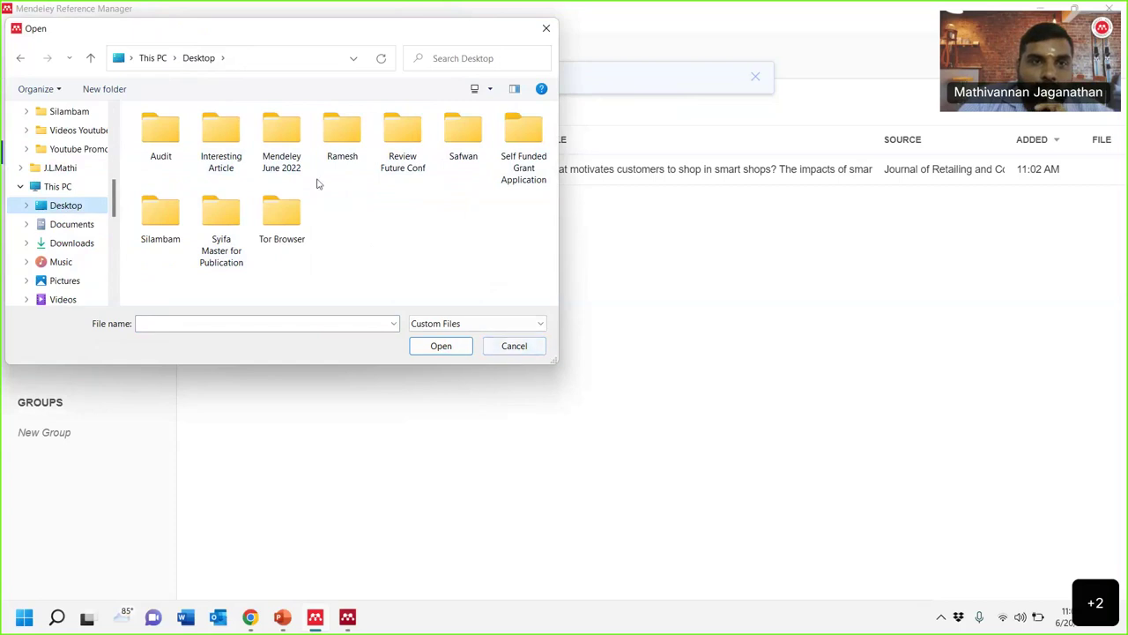
double_click(222, 141)
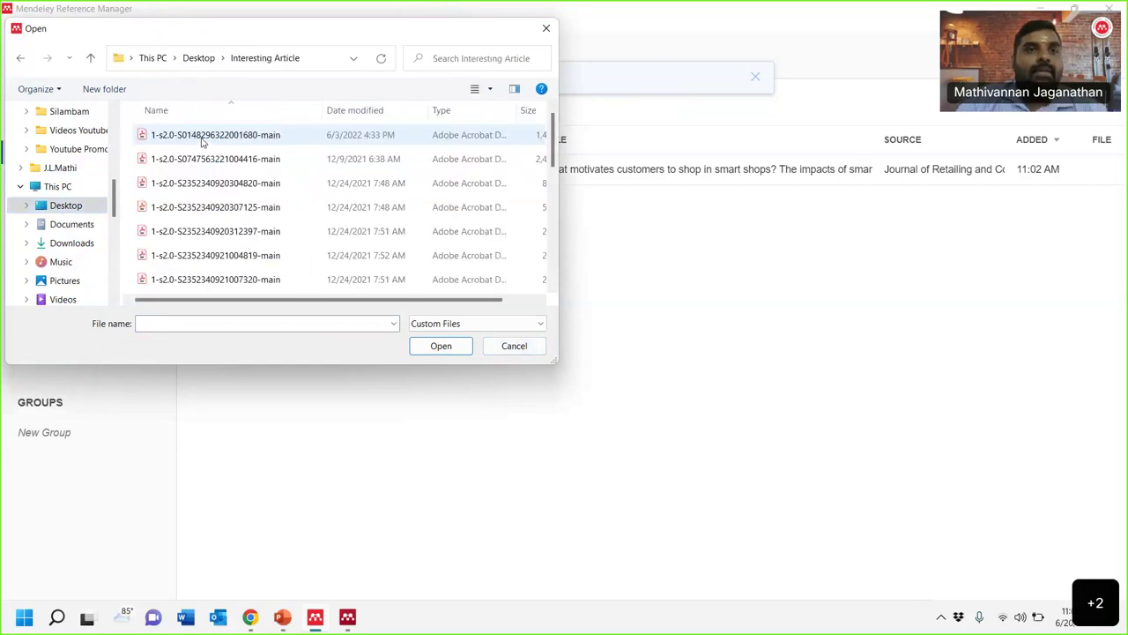
double_click(202, 138)
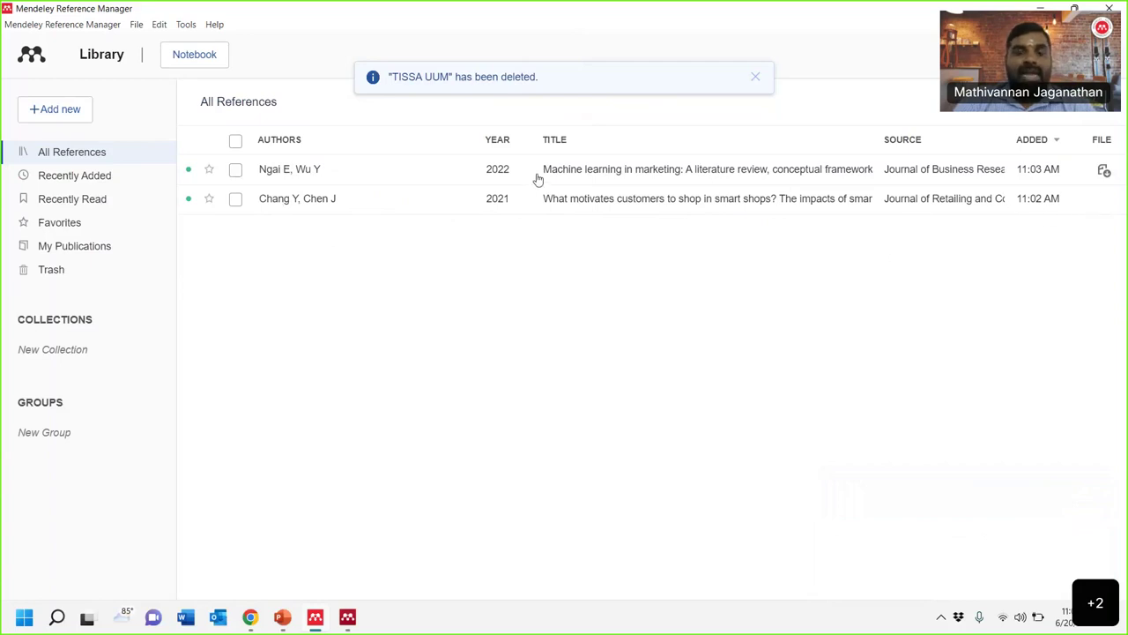
double_click(609, 175)
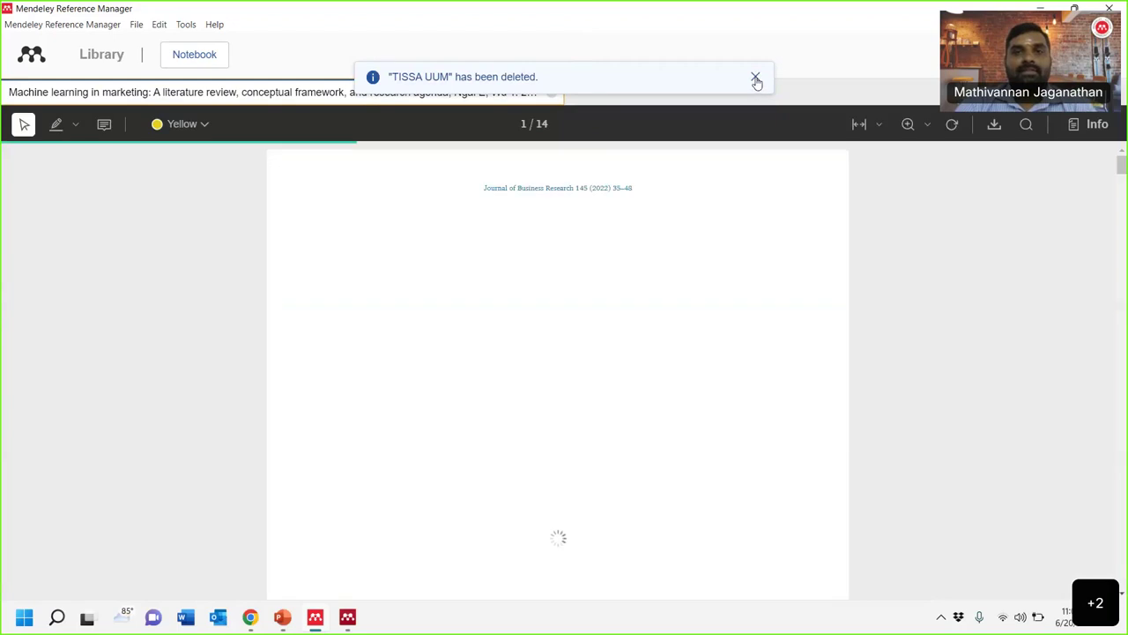
click(755, 78)
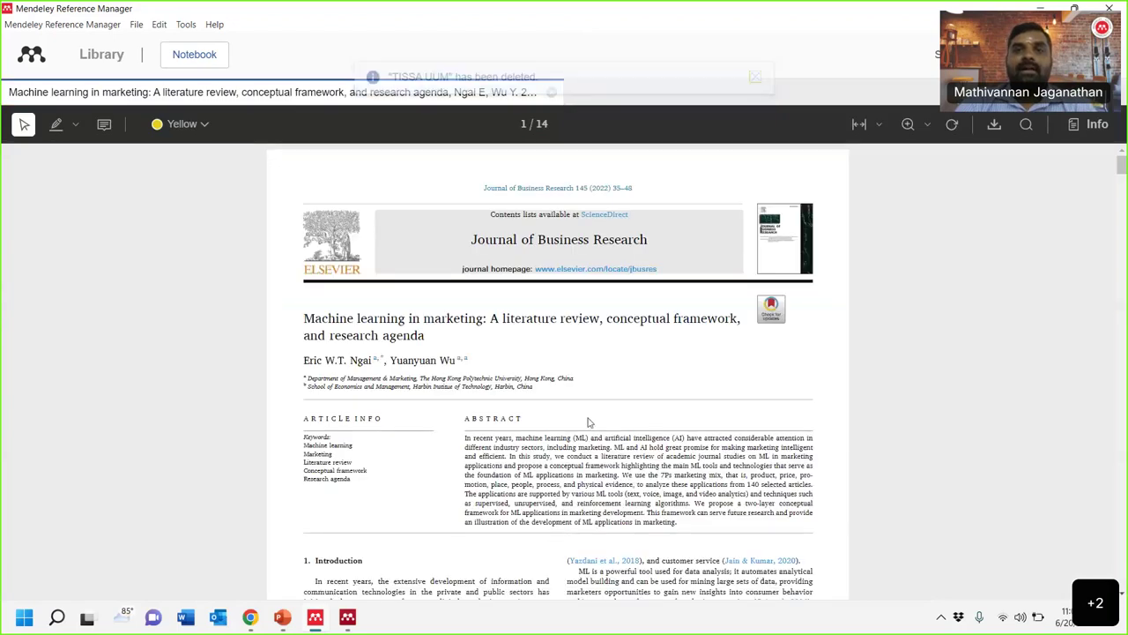
scroll(593, 385, down, 10)
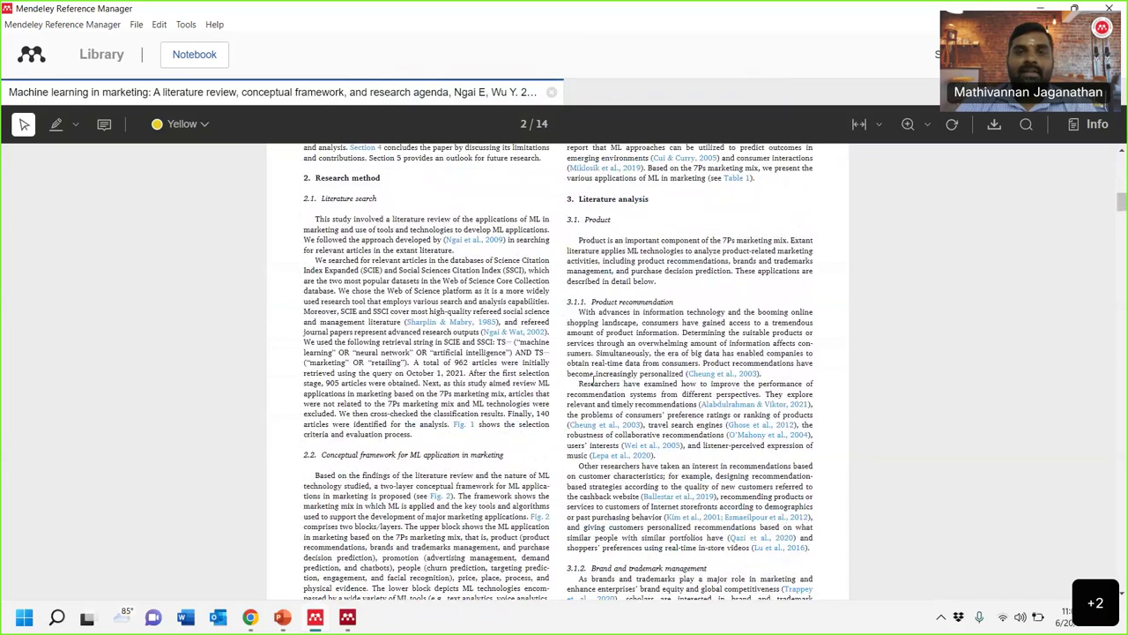
scroll(594, 384, down, 4)
scroll(593, 384, down, 5)
scroll(593, 383, up, 9)
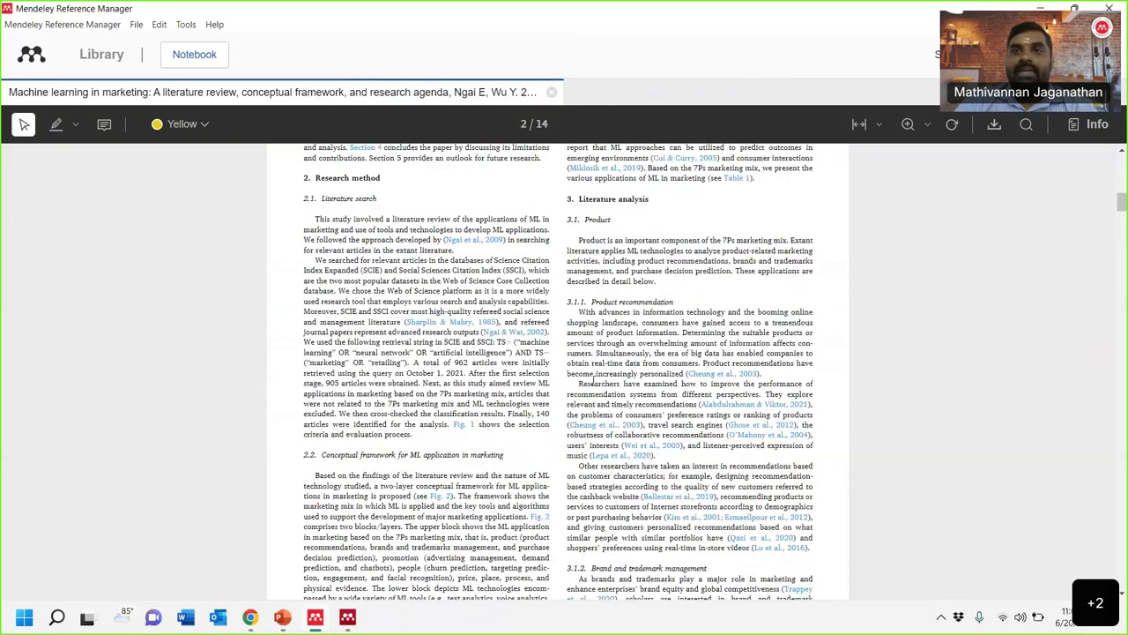
scroll(593, 383, up, 10)
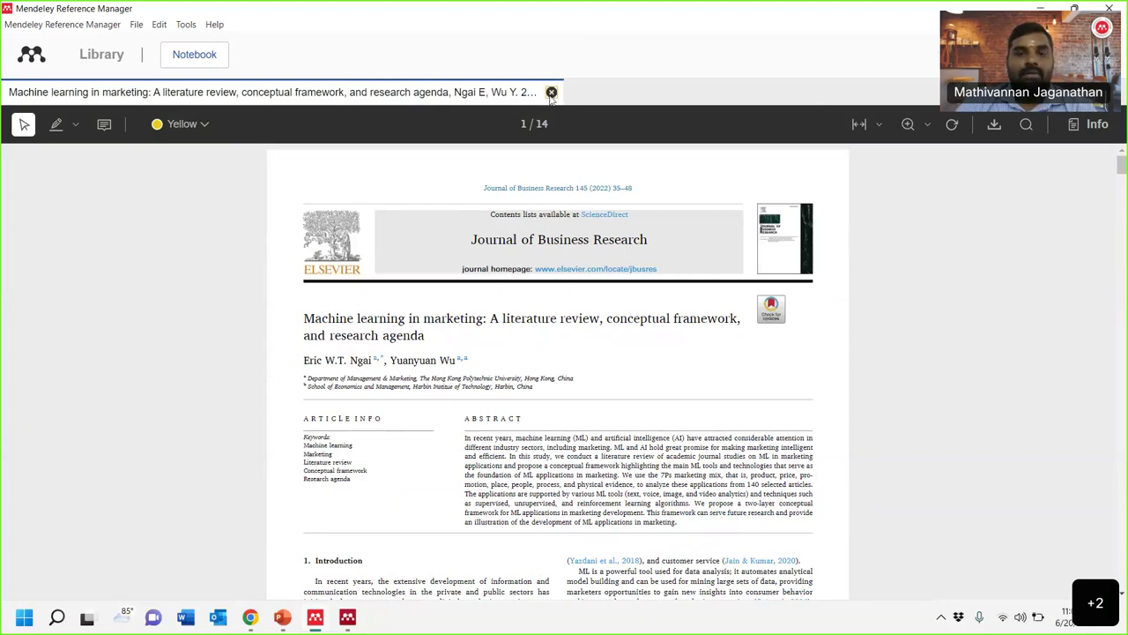
click(551, 91)
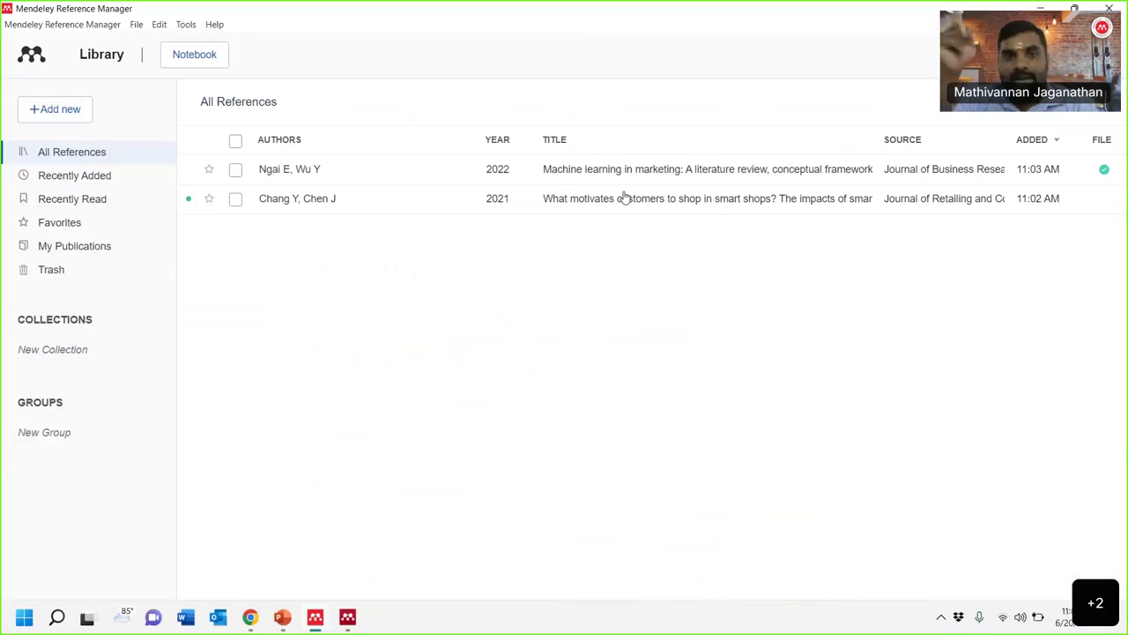
Bring Mendeley Desktop forward and sync its library with the online Mendeley account
click(357, 620)
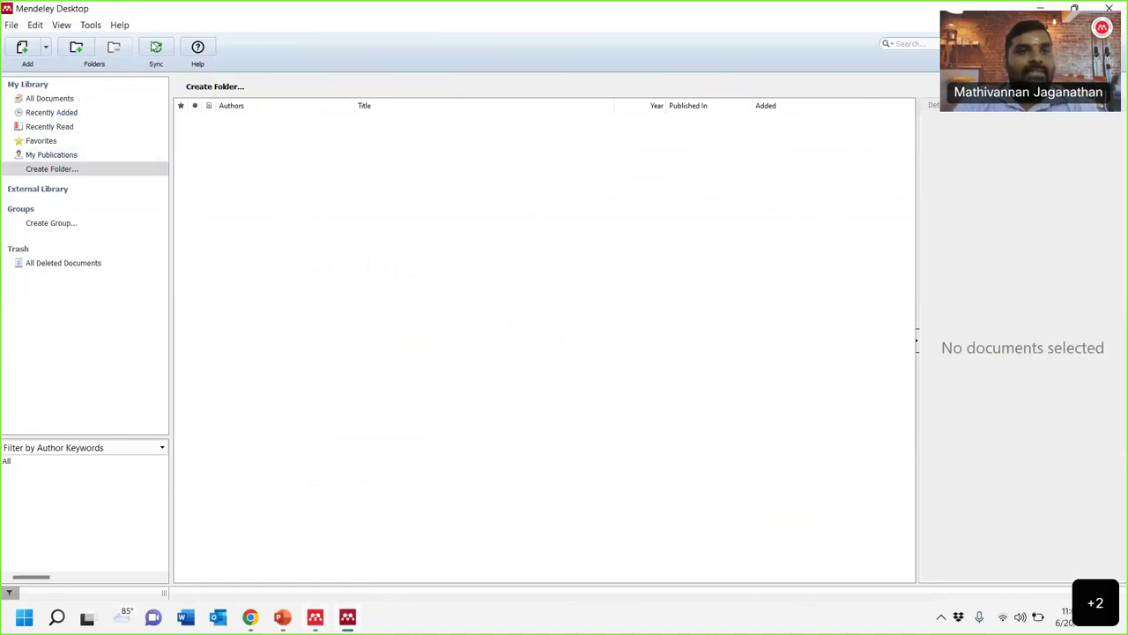
click(156, 48)
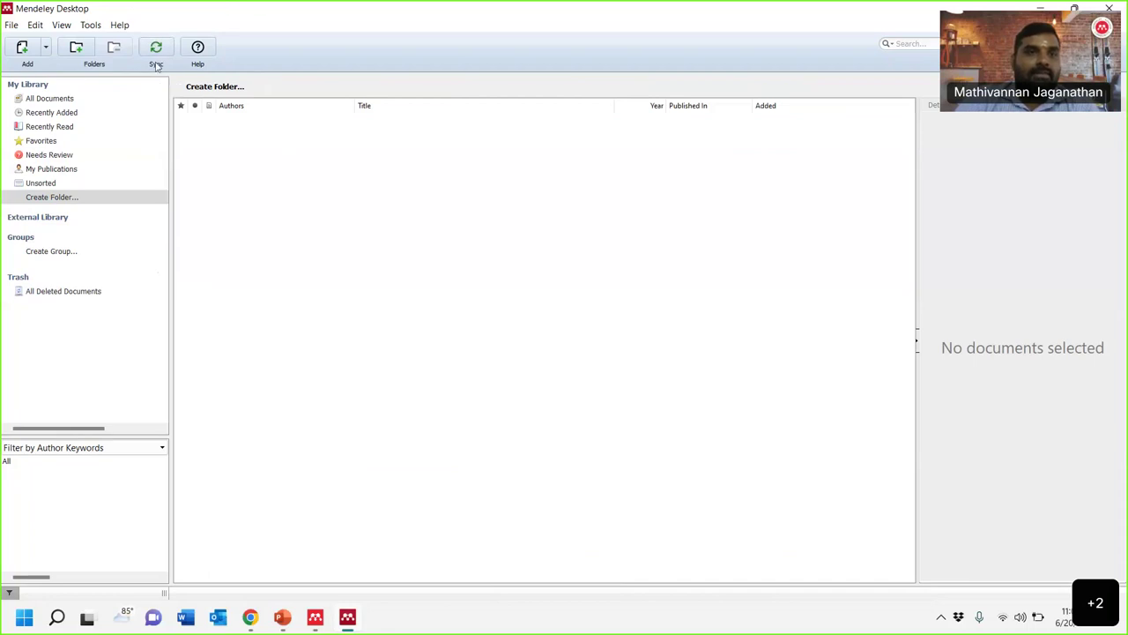
click(162, 52)
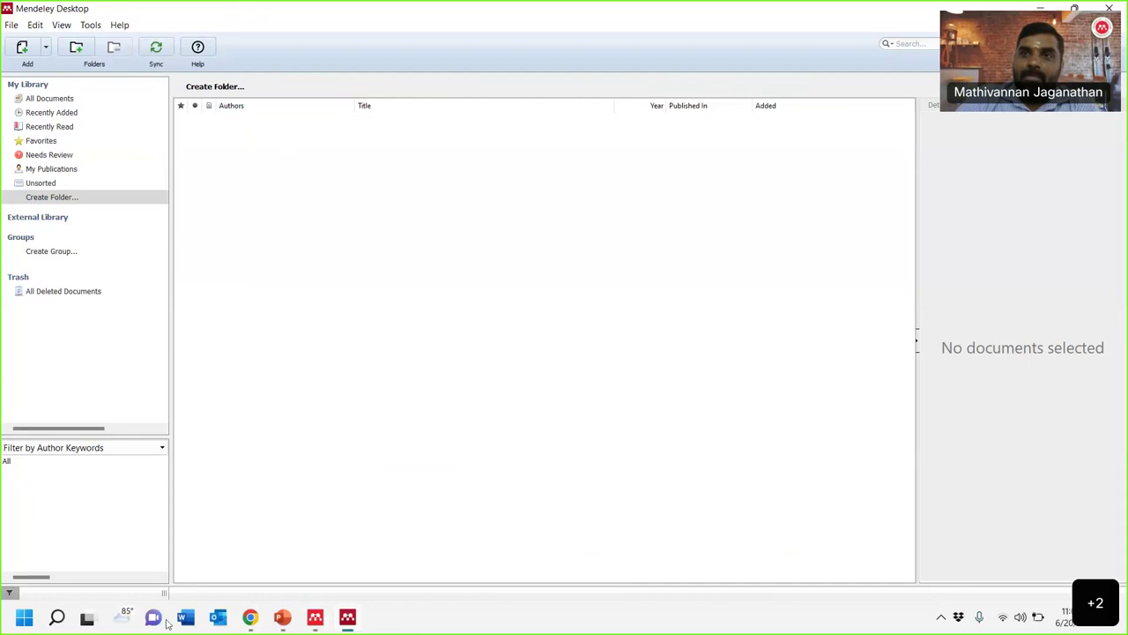
Check that the Mendeley Web library lists the Ngai & Wu 2022 and Chang & Chen 2021 references
click(250, 619)
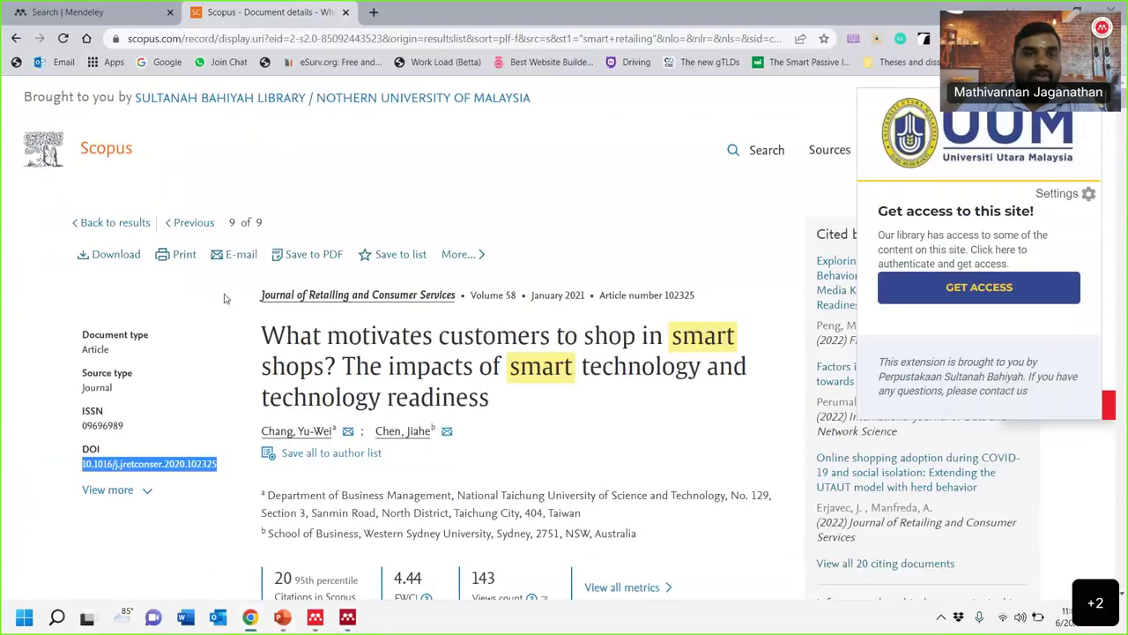
click(108, 12)
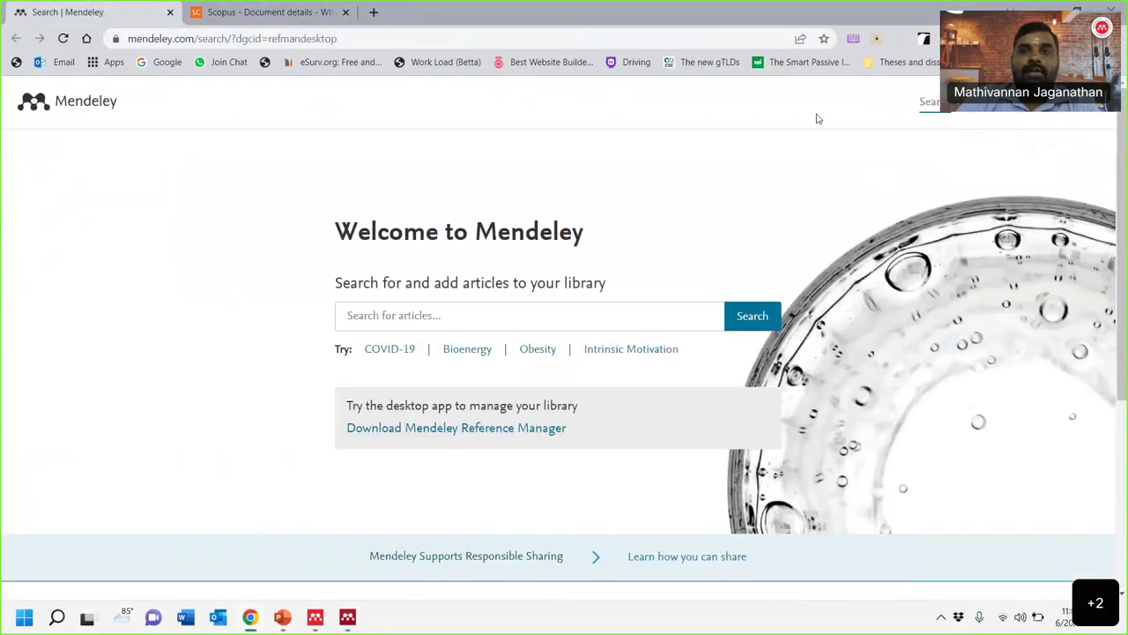
click(981, 109)
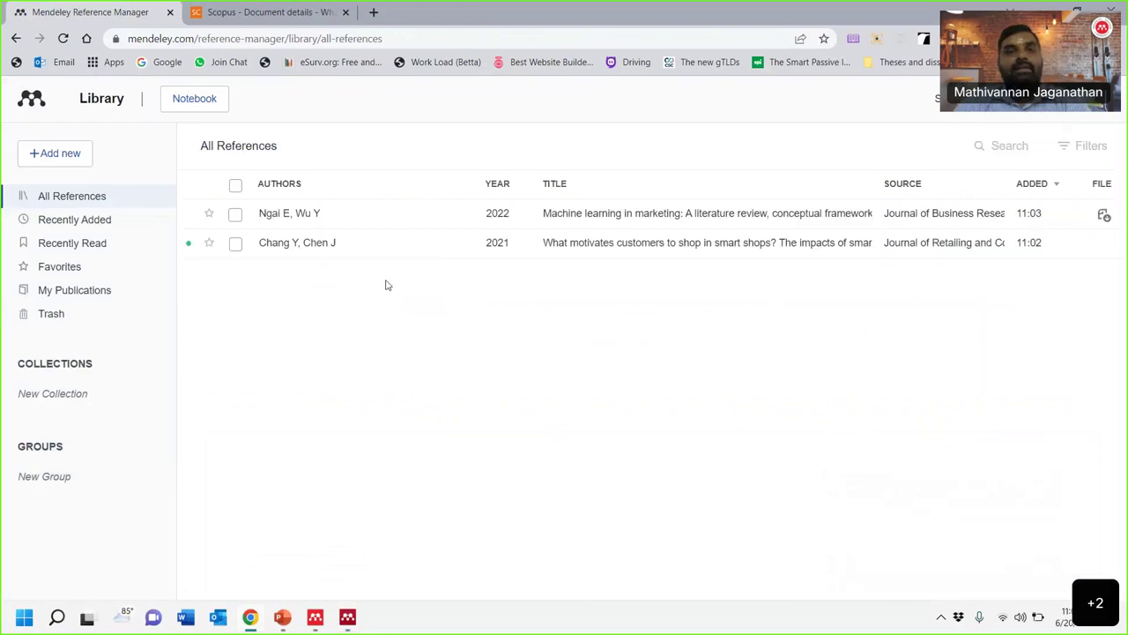
click(315, 617)
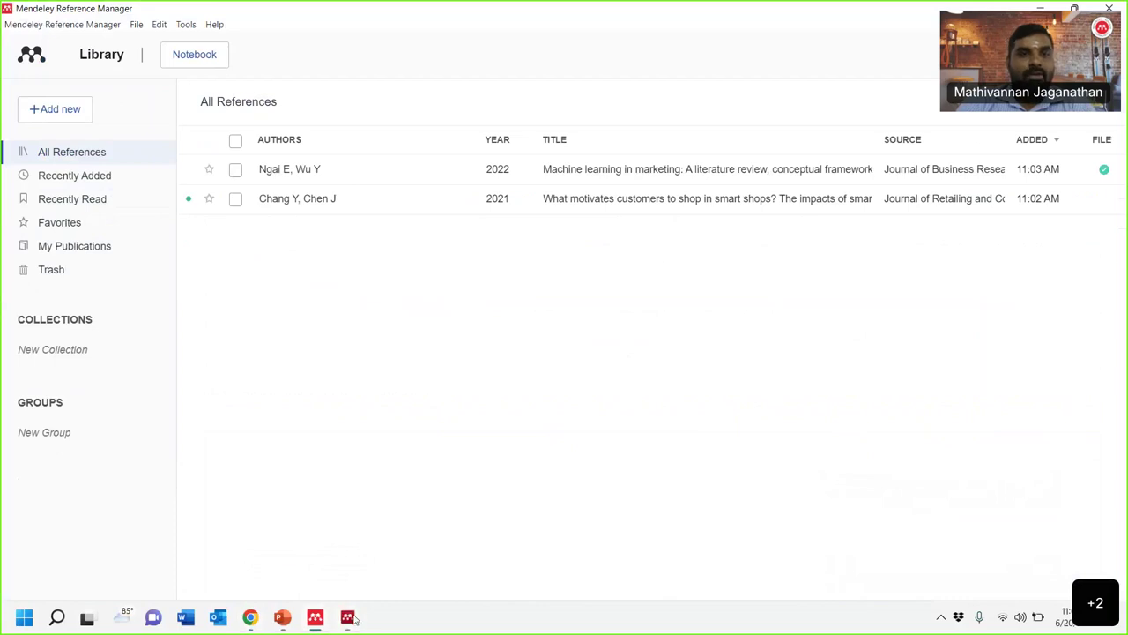
Quit Mendeley Desktop and relaunch it from its desktop icon
click(348, 617)
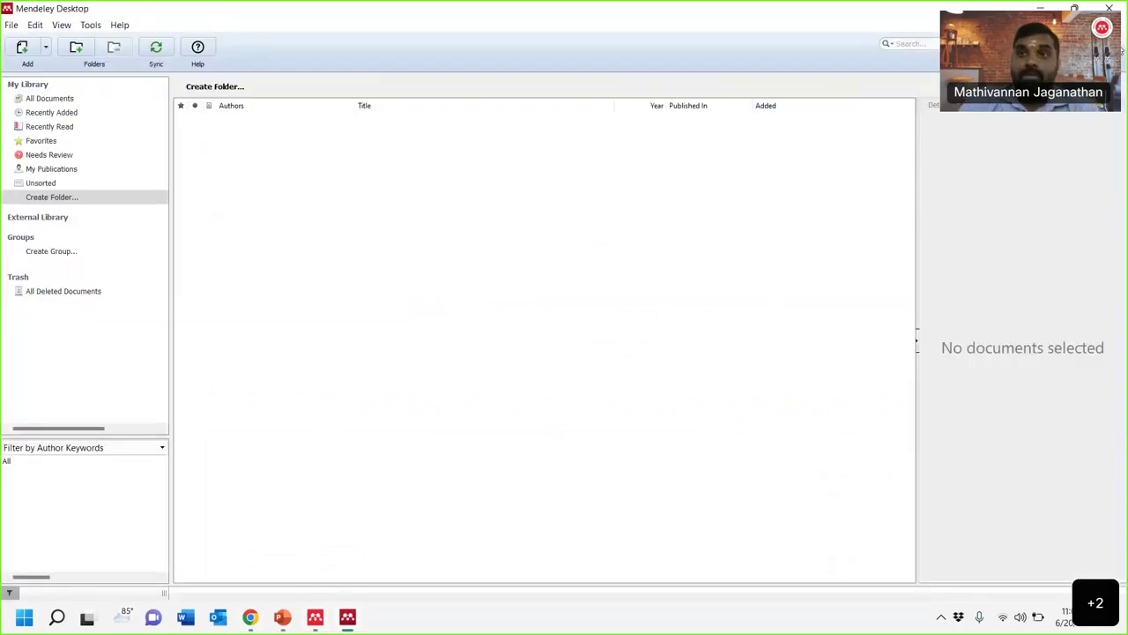
click(12, 25)
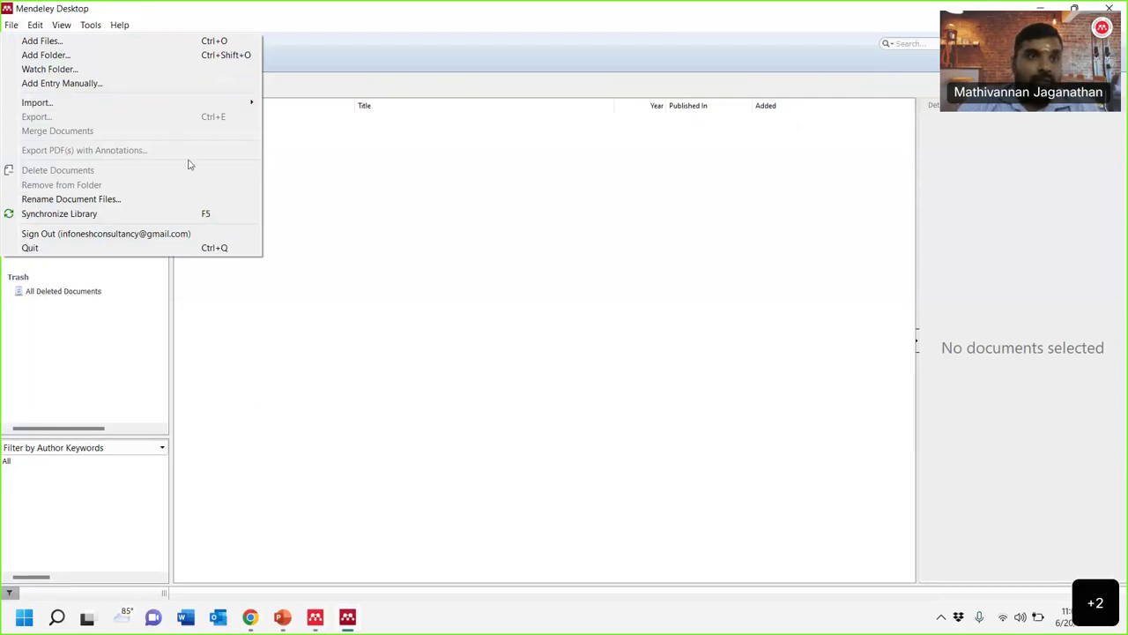
click(38, 250)
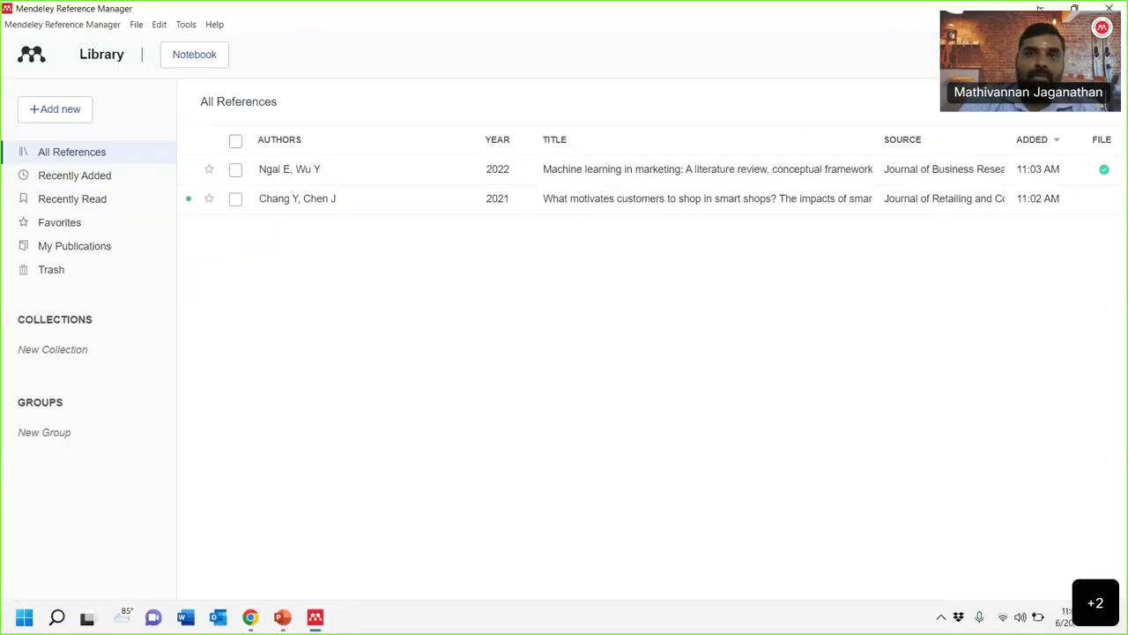
click(1040, 9)
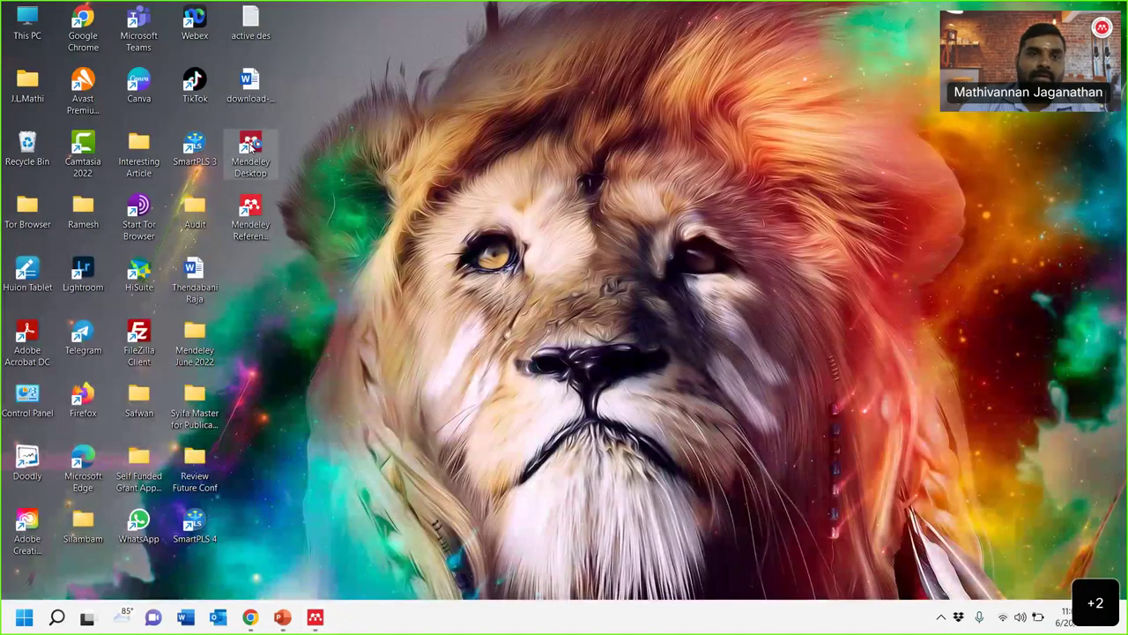
double_click(252, 147)
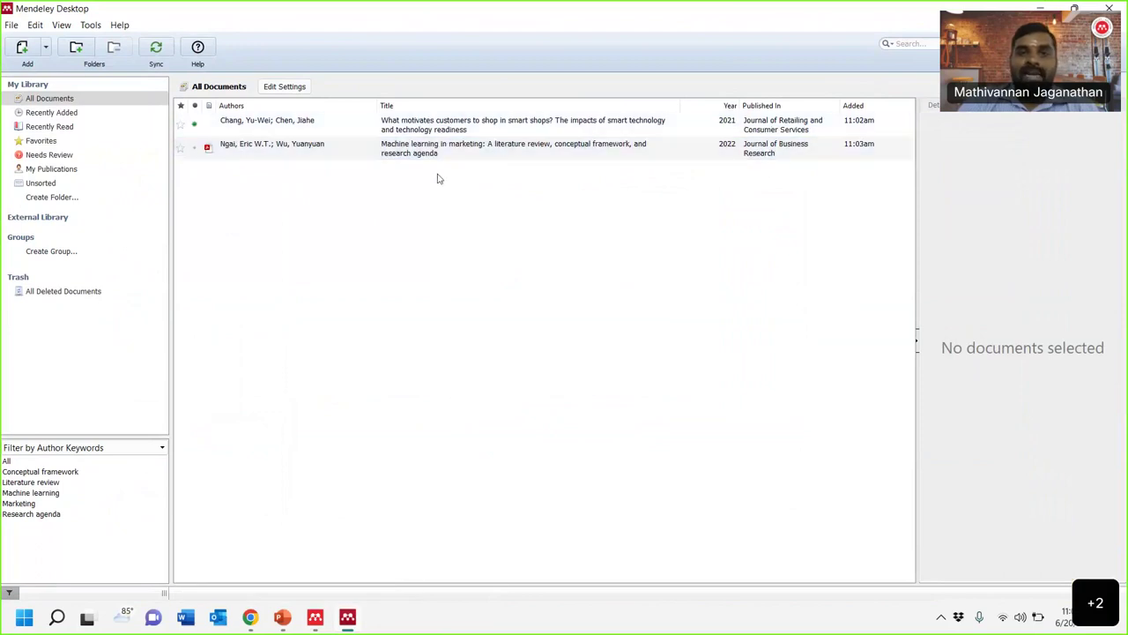
double_click(340, 151)
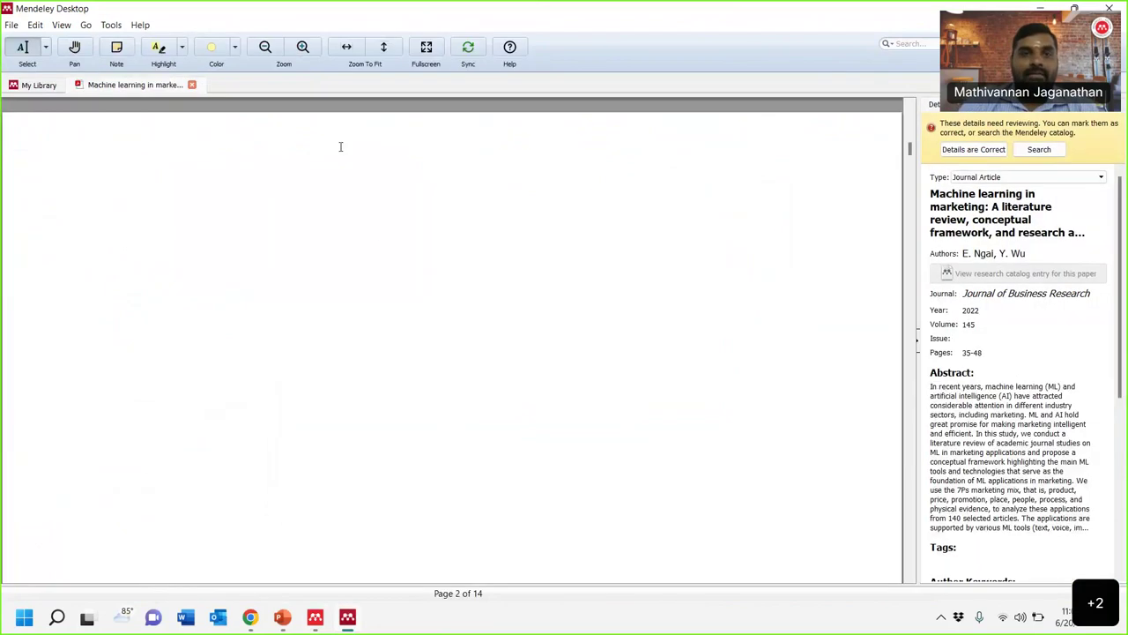
scroll(566, 314, up, 10)
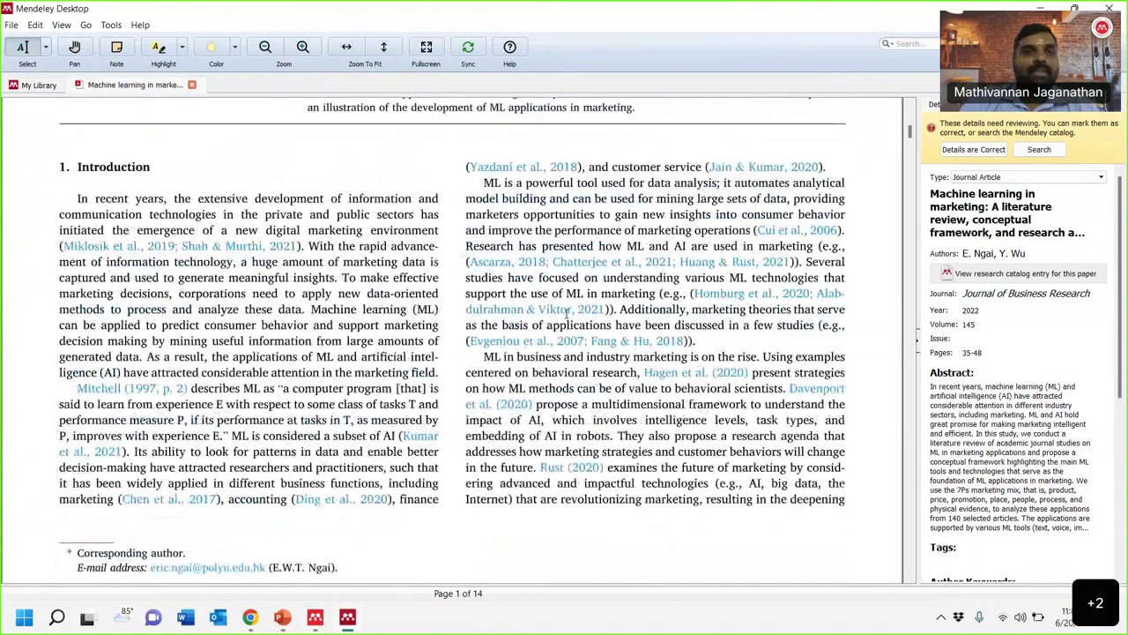
click(191, 85)
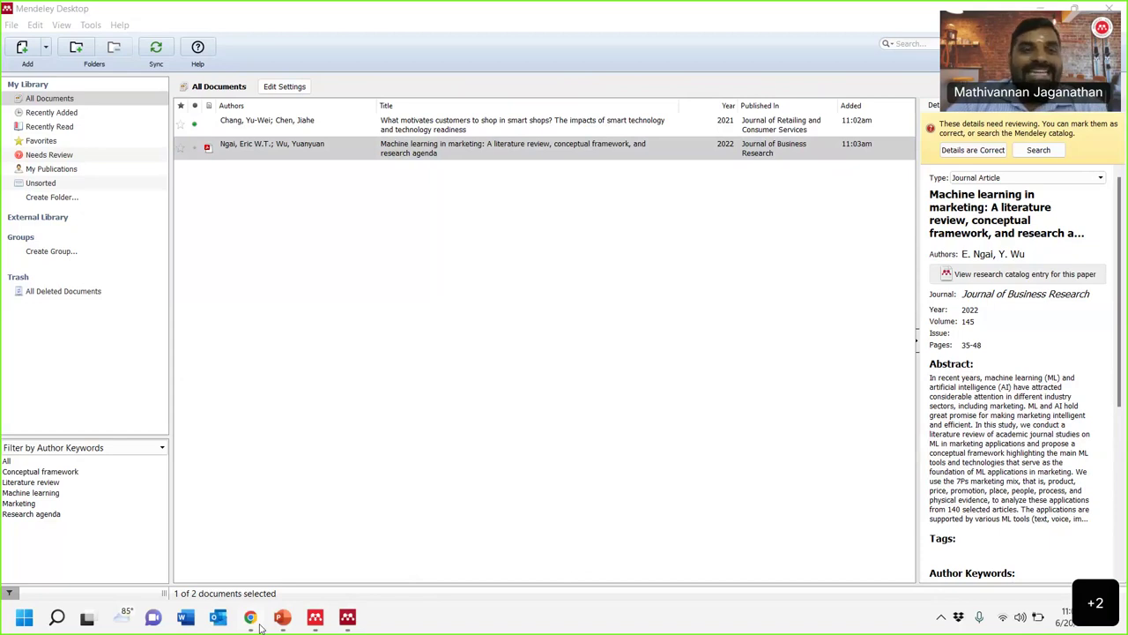
Compare the references in Reference Manager, Mendeley Desktop and the web library, ending on Reference Manager
click(347, 617)
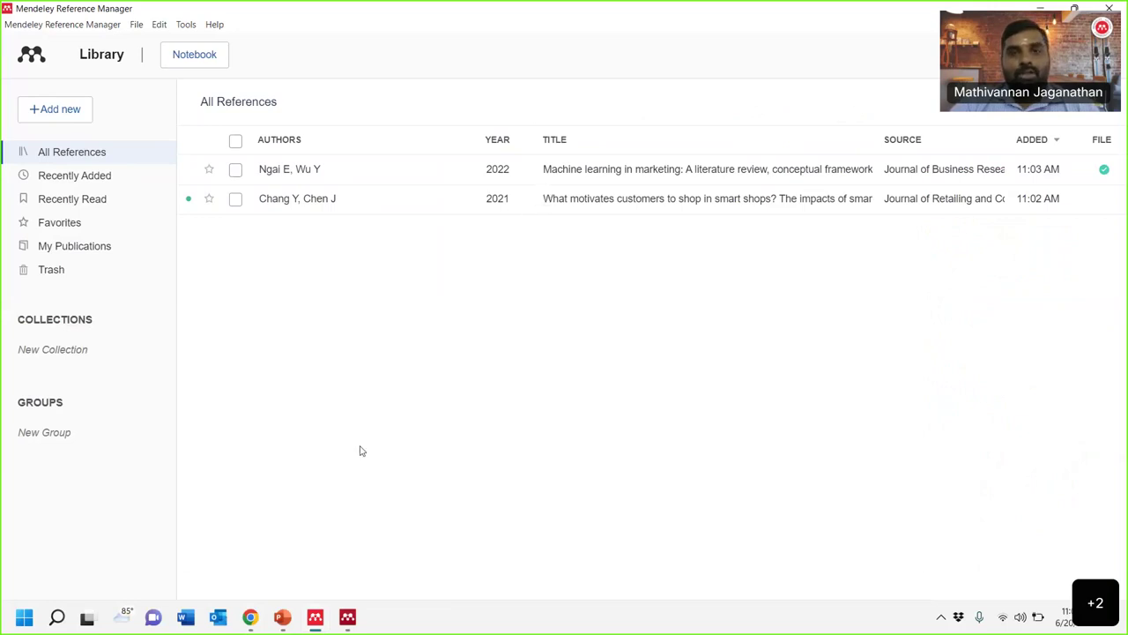
click(348, 617)
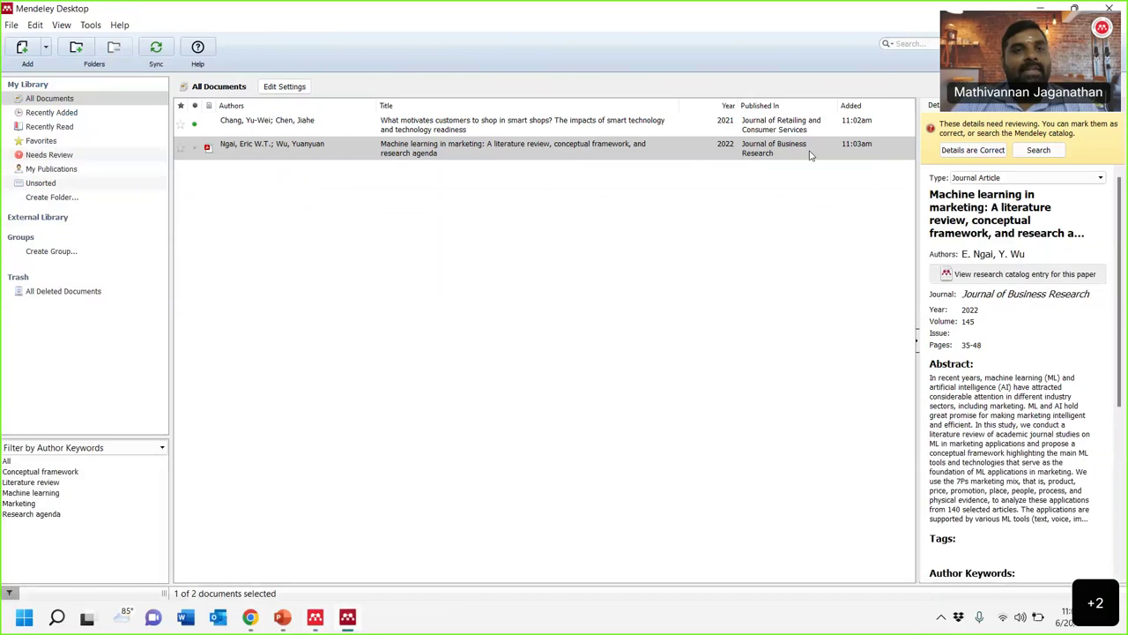
click(251, 617)
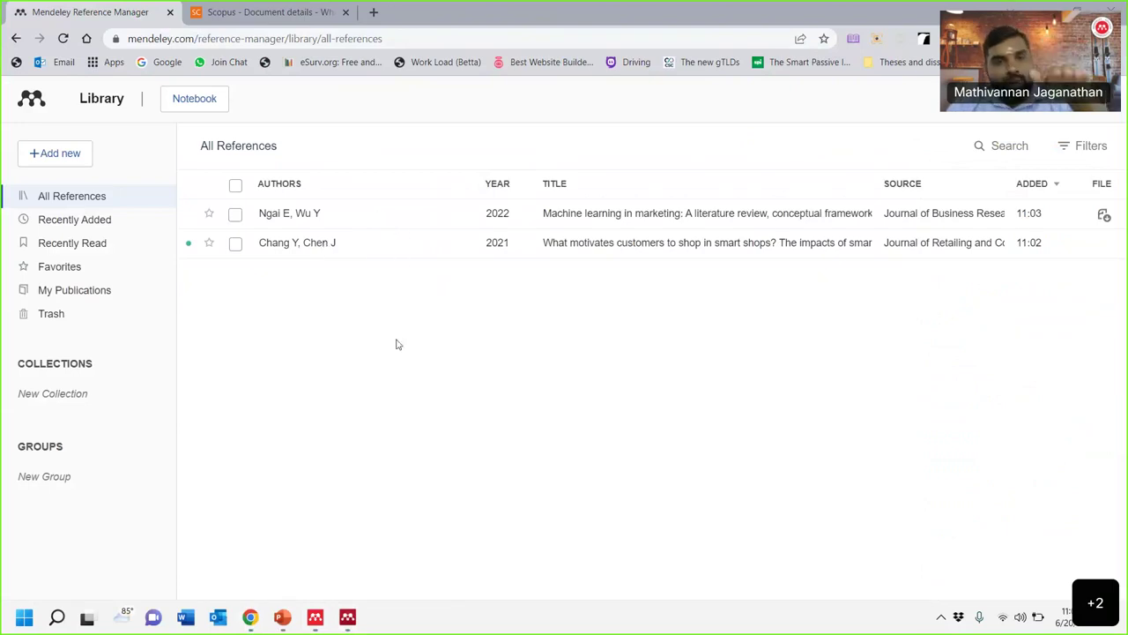
click(315, 617)
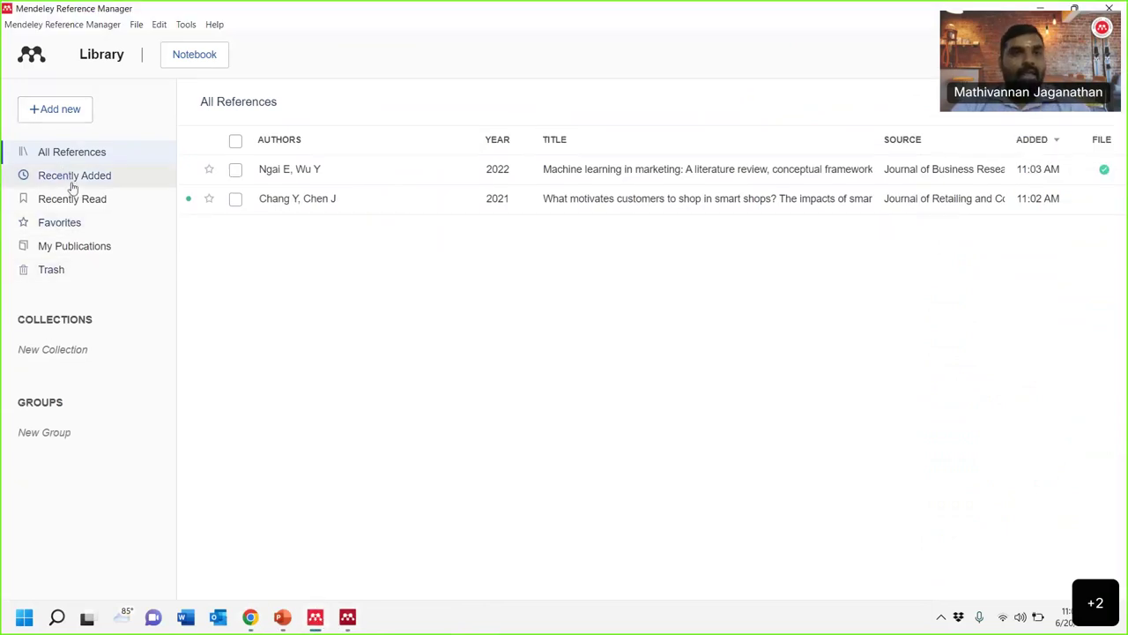
Add a collection named 'Government Support' under Collections
click(49, 110)
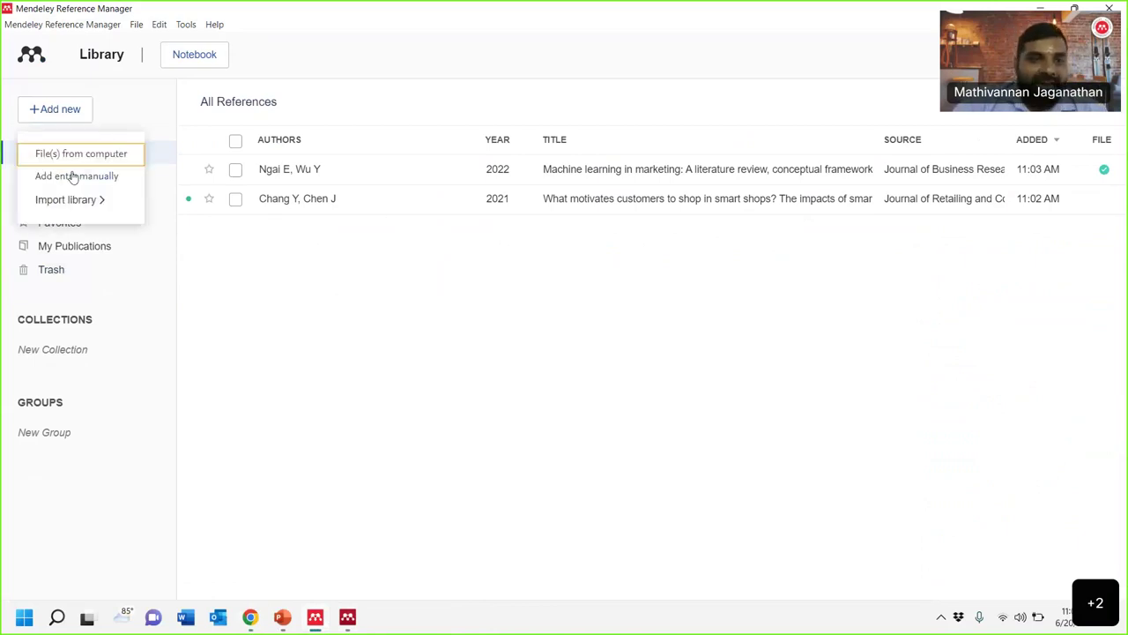
click(94, 396)
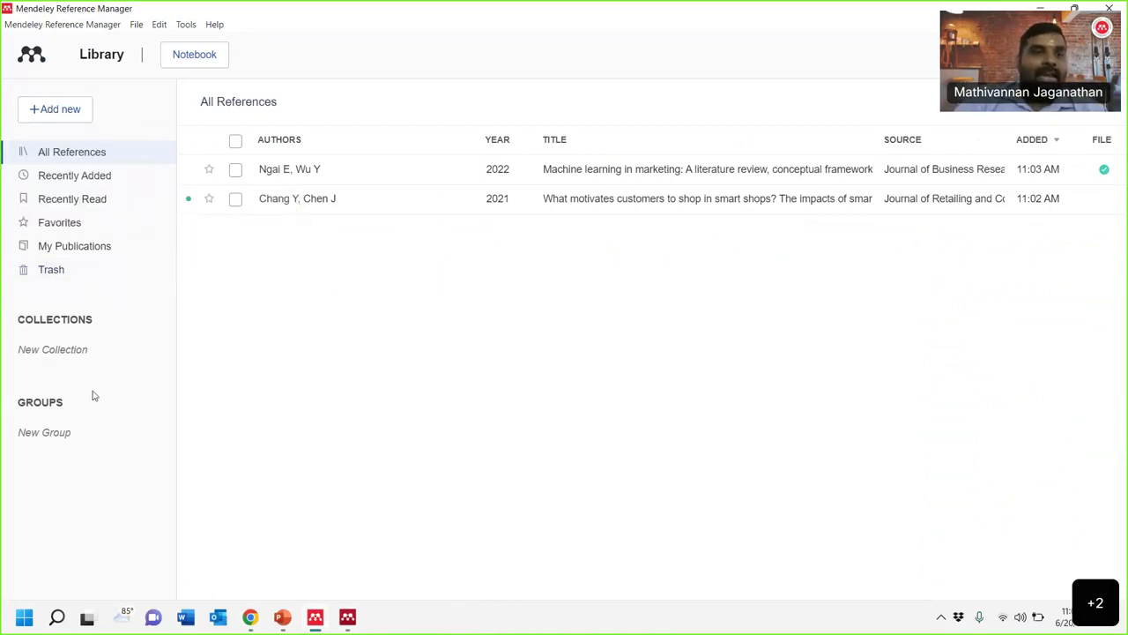
click(60, 350)
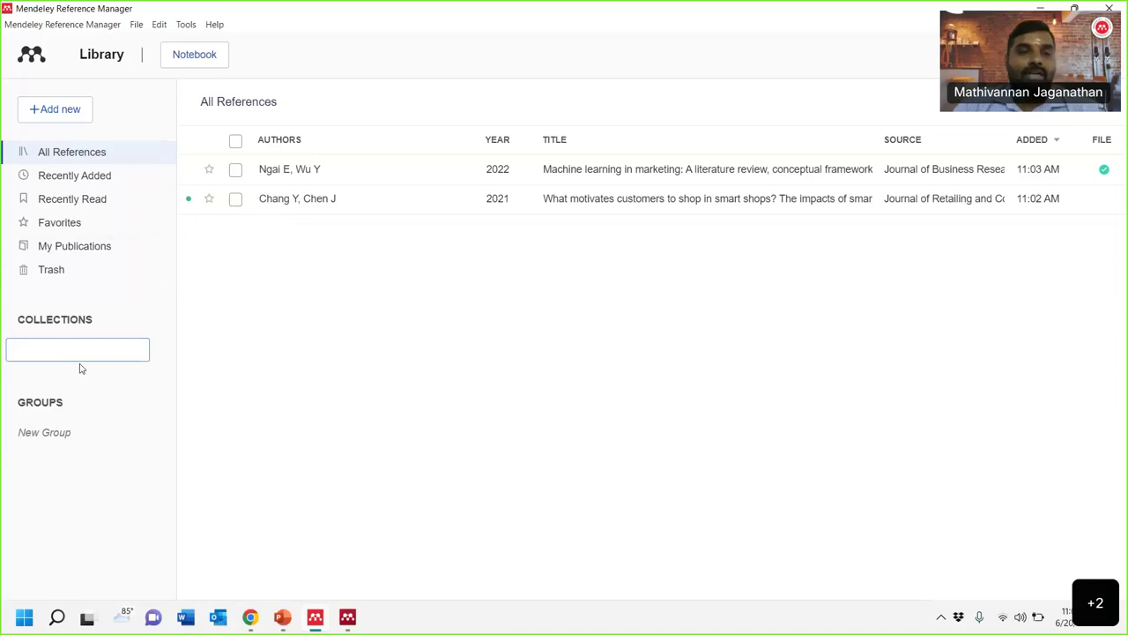
text(G)
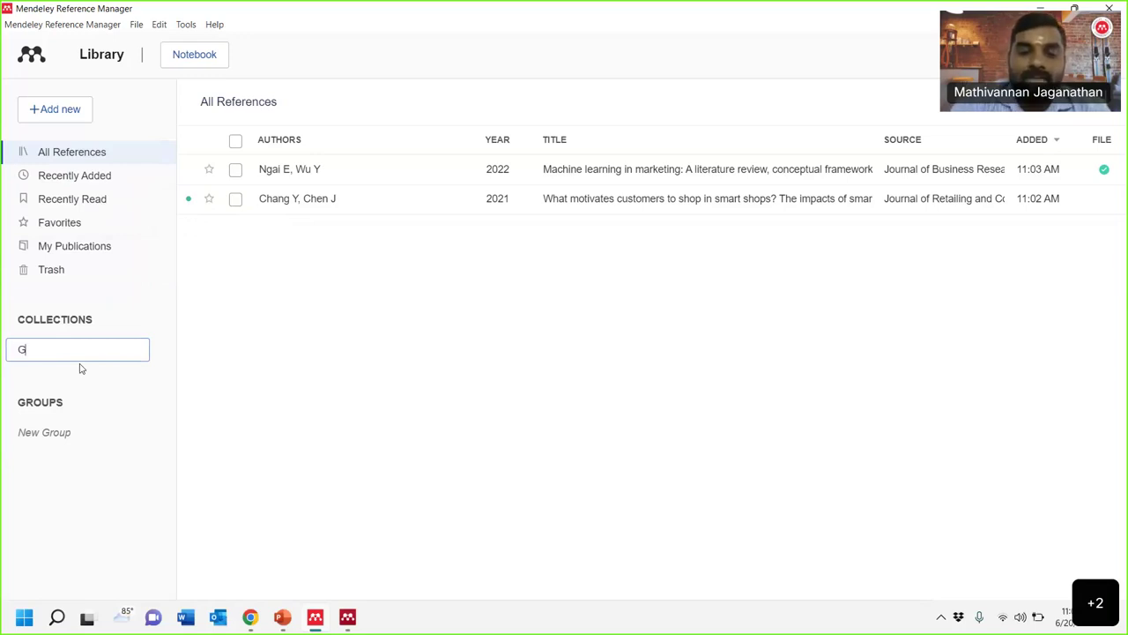
text(overnmen)
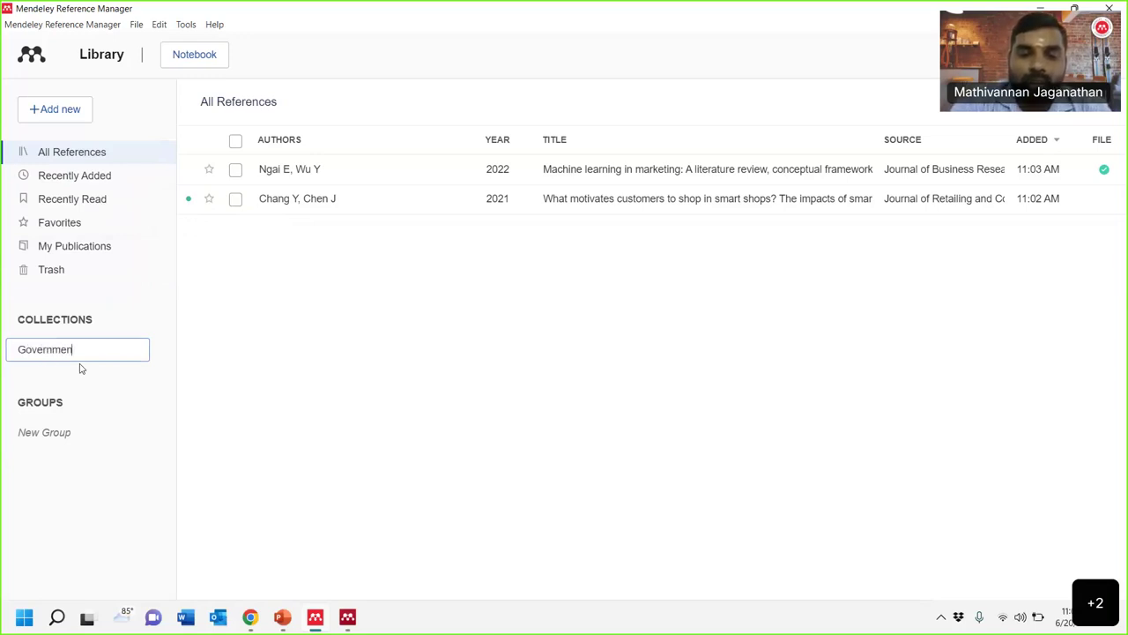
text(t Support)
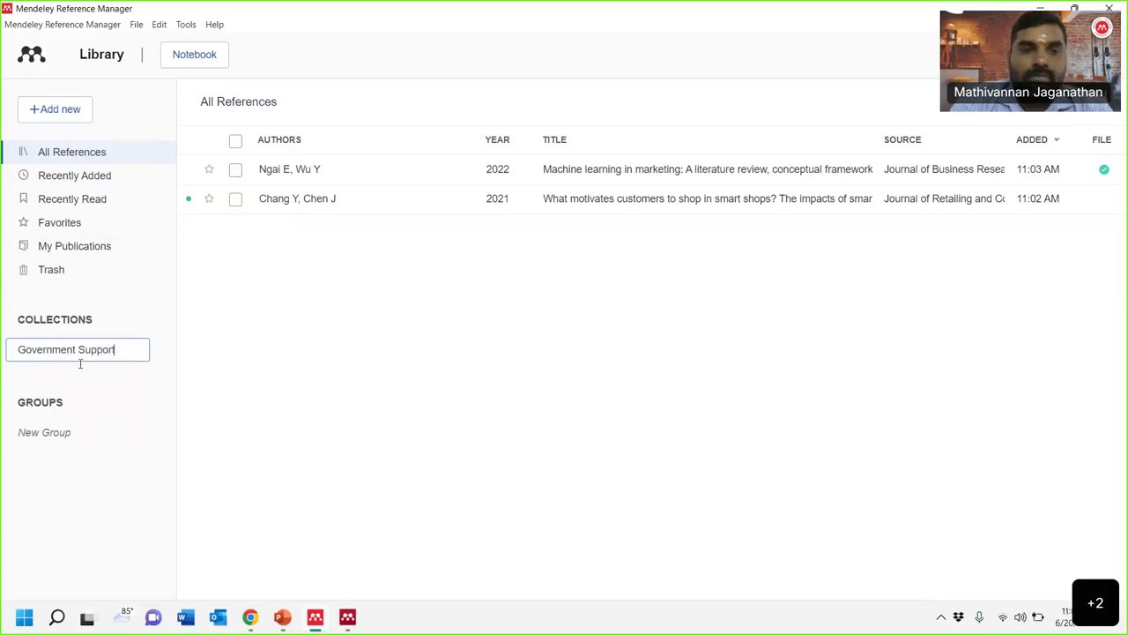
key(Return)
click(283, 406)
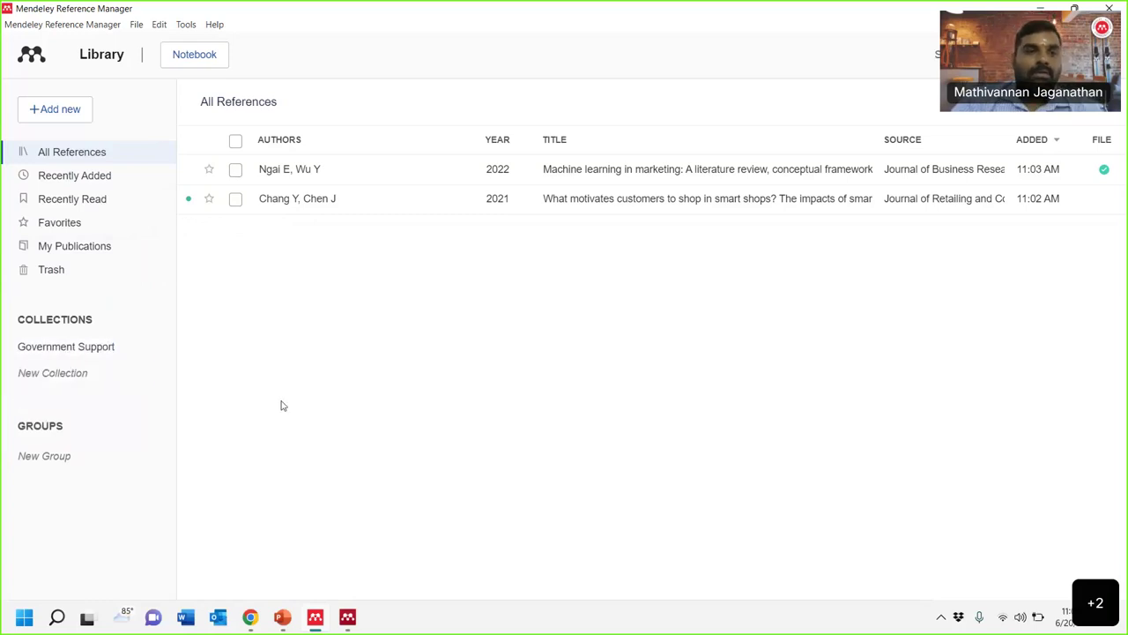
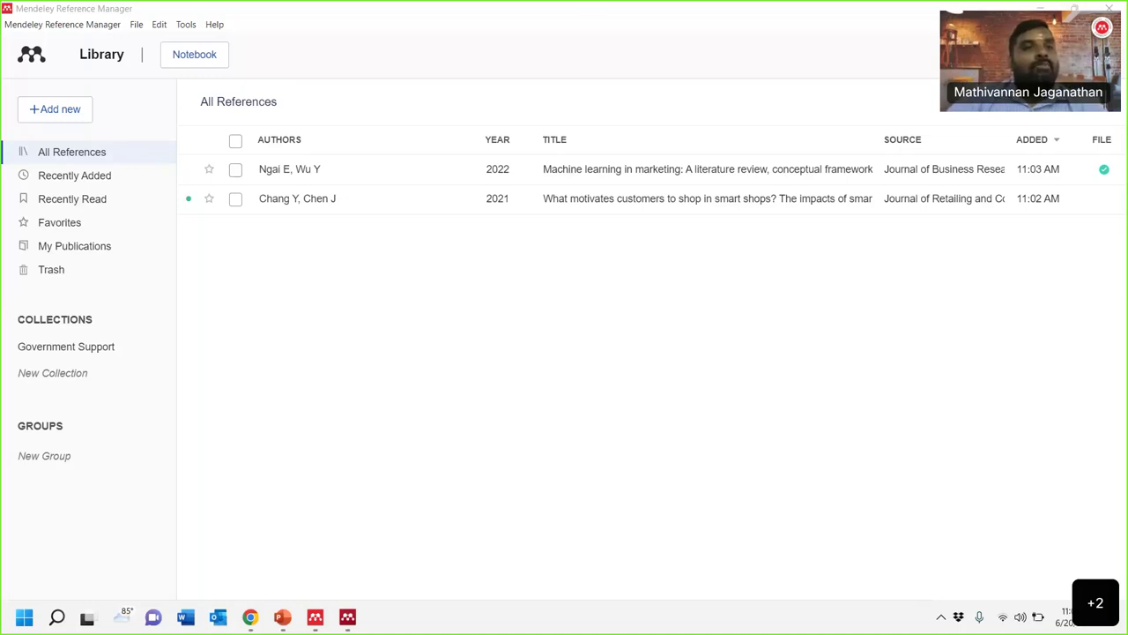
Look through the main menu, File menu and add-reference options, then dismiss them
click(74, 25)
click(326, 309)
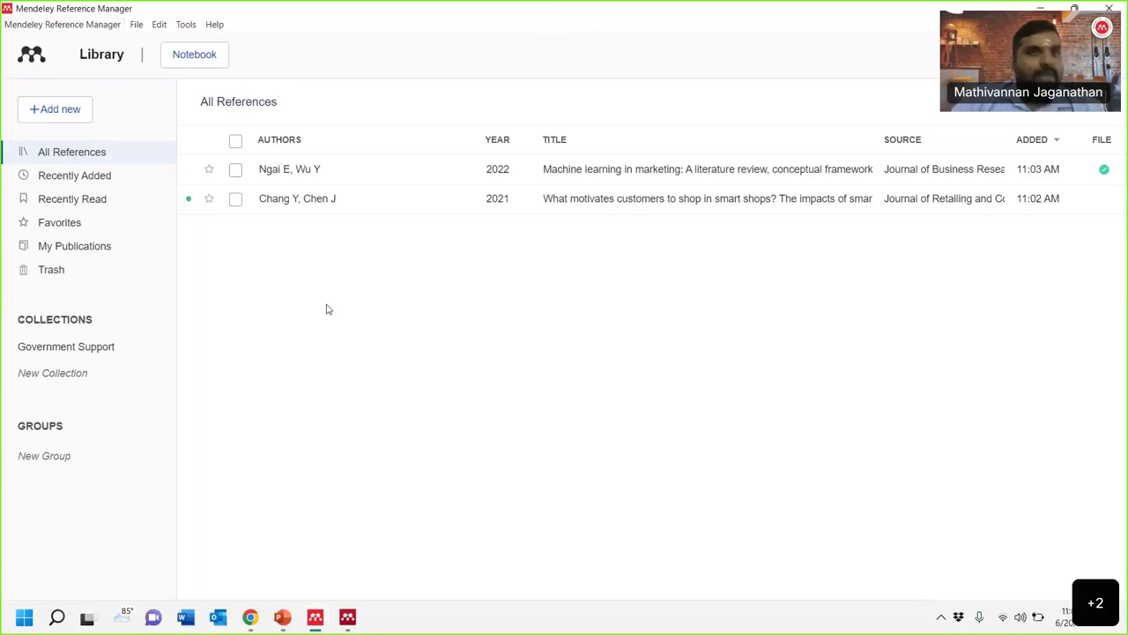
click(139, 25)
mouse_move(162, 25)
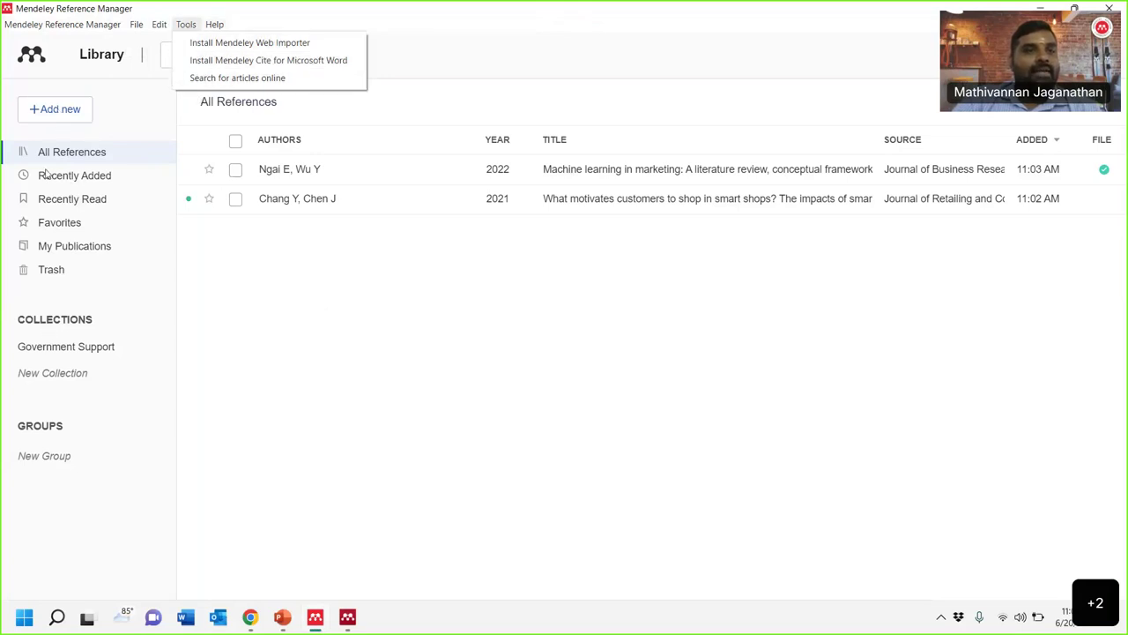
click(53, 118)
click(53, 118)
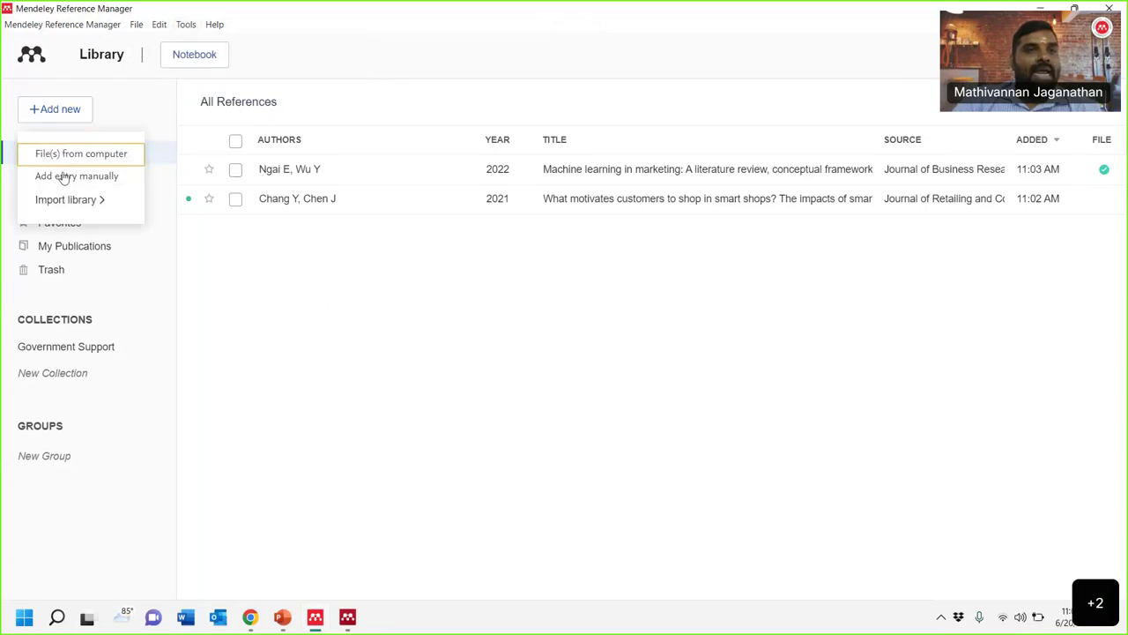
mouse_move(75, 211)
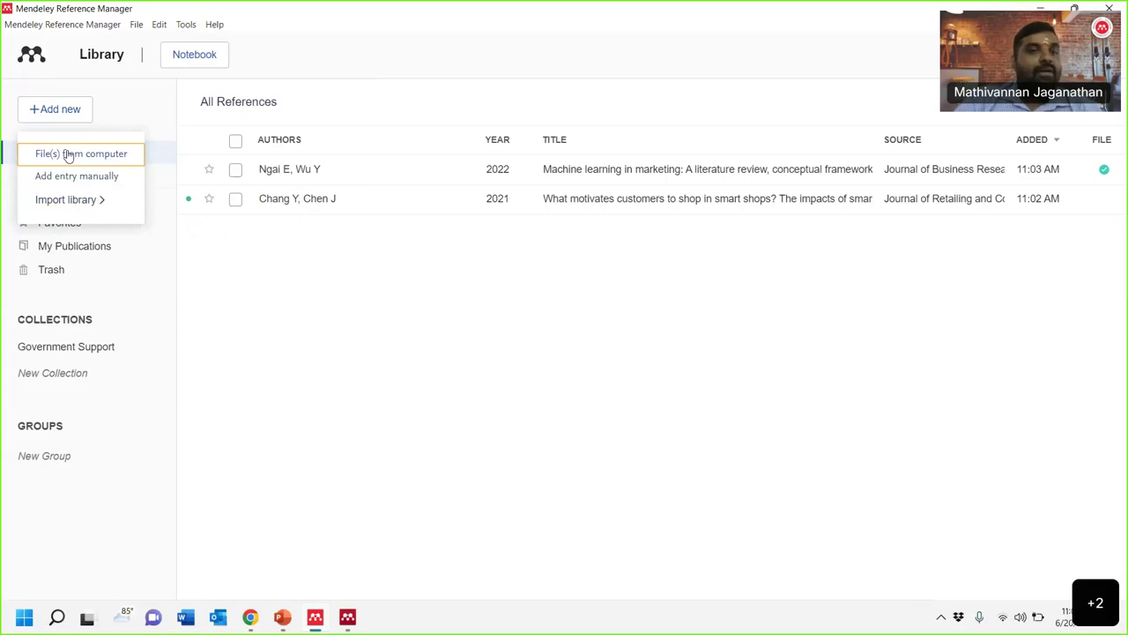
drag(202, 373, 277, 408)
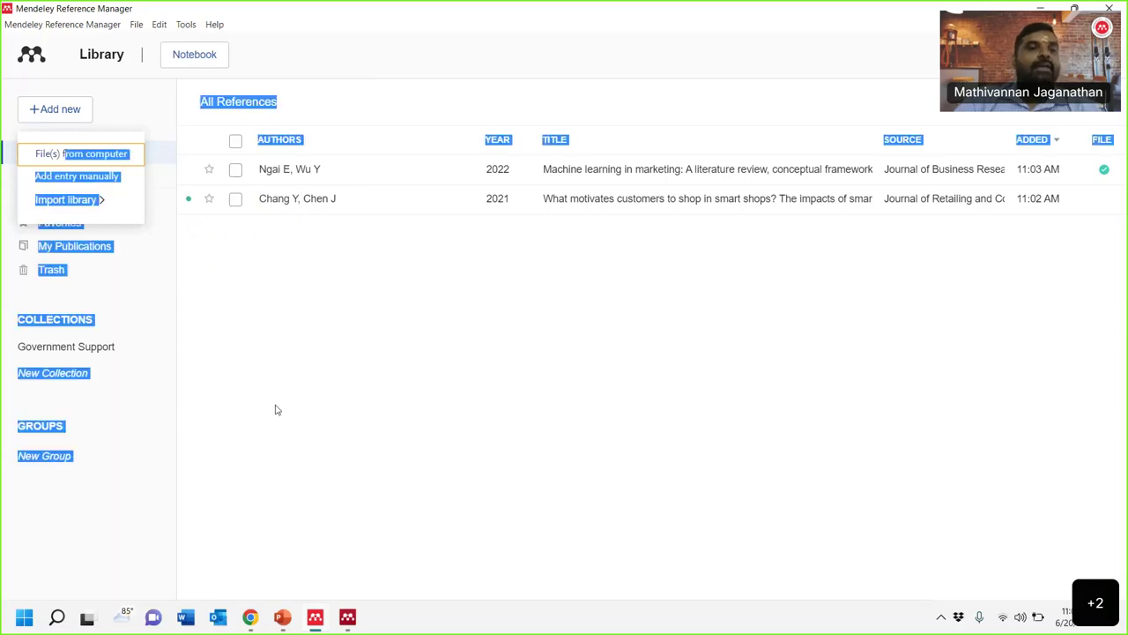
click(144, 397)
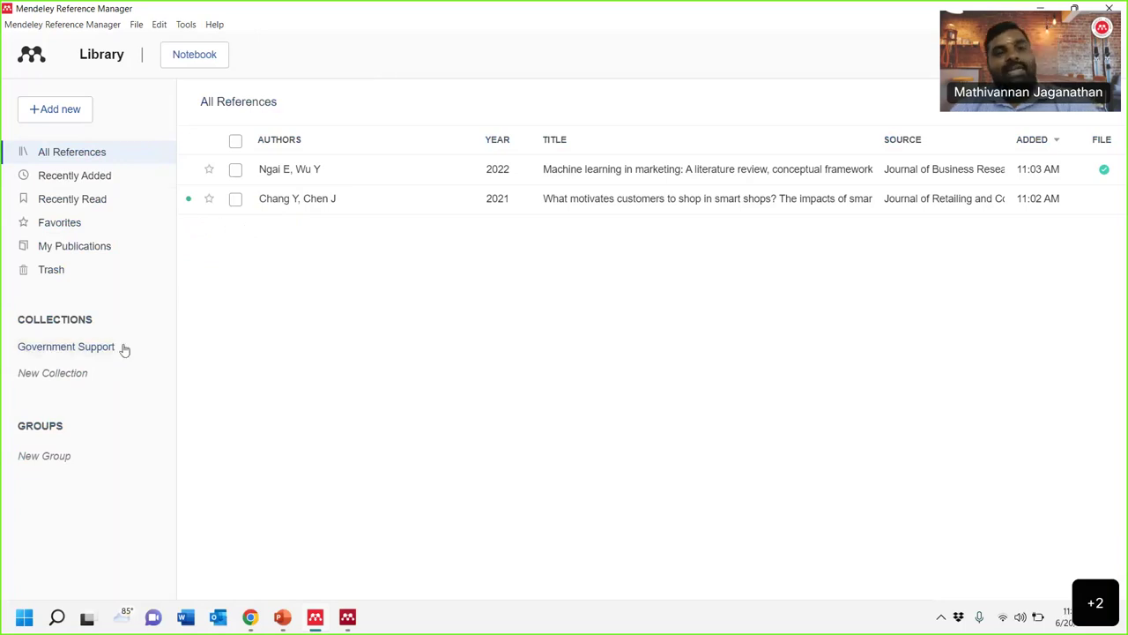
Create a new group named 'Smart Retailing'
click(53, 457)
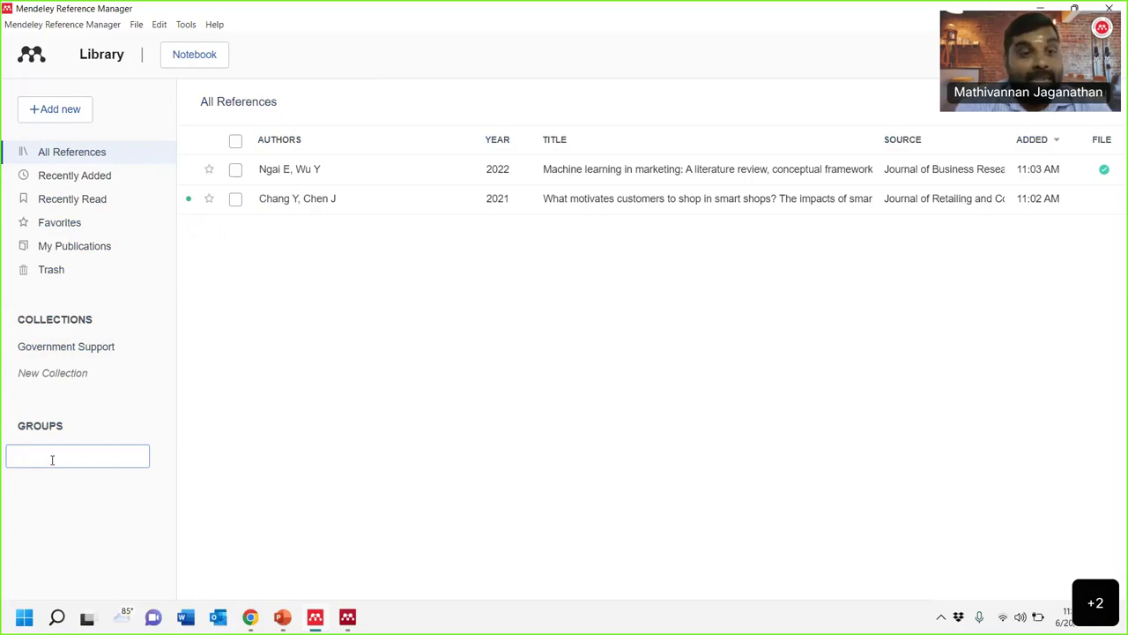
text(S)
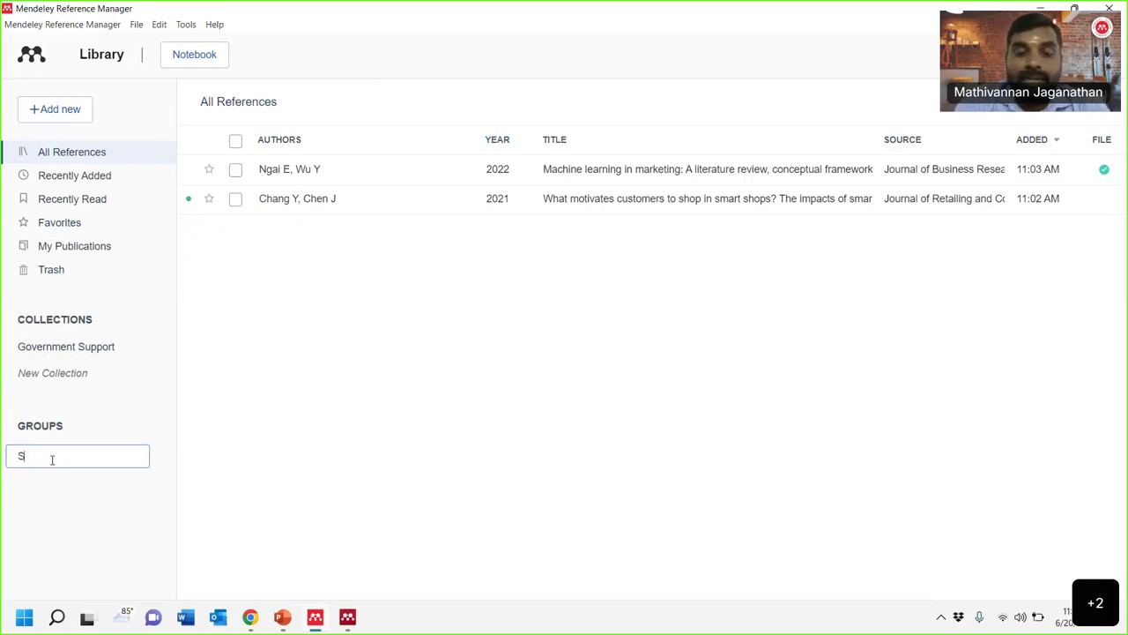
text(mart Retailing)
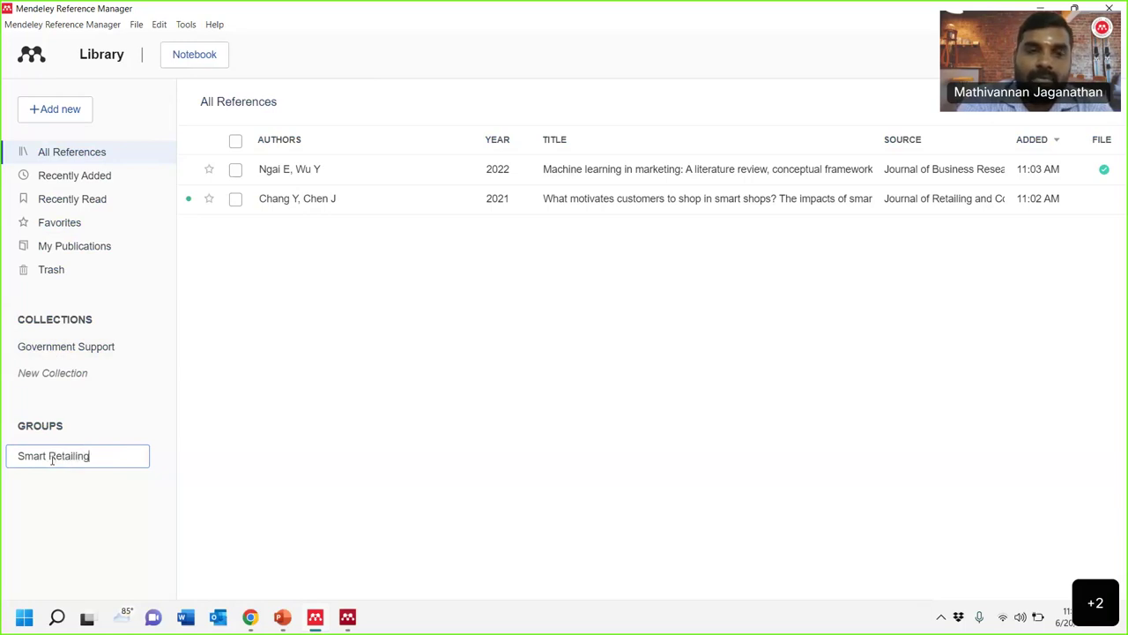
key(ctrl+a)
key(BackSpace)
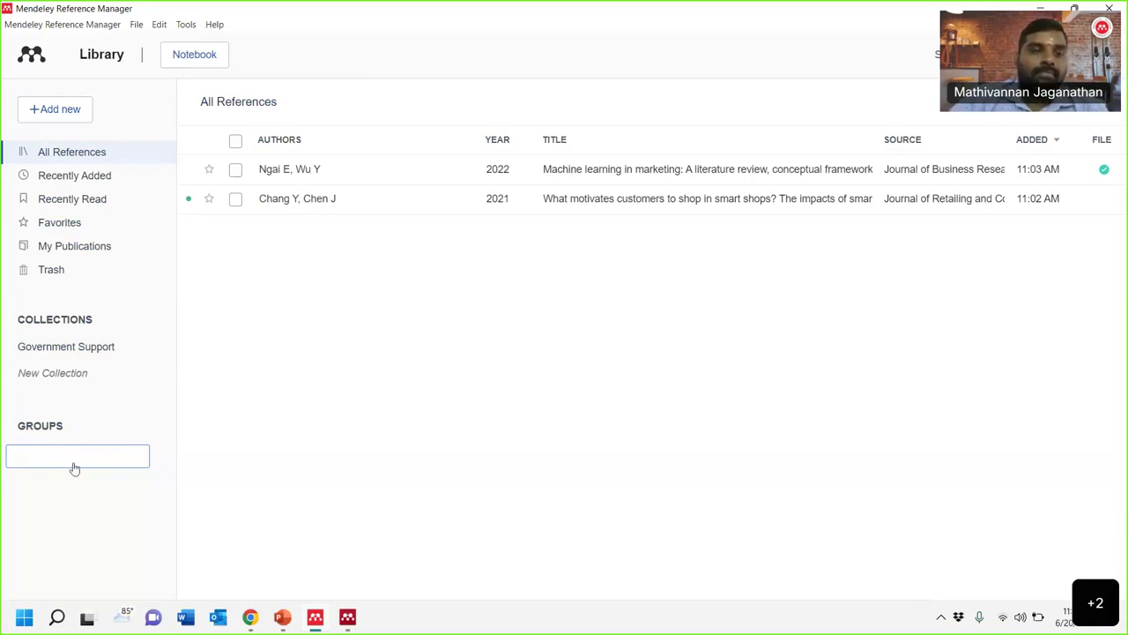
text(Smart Retailing)
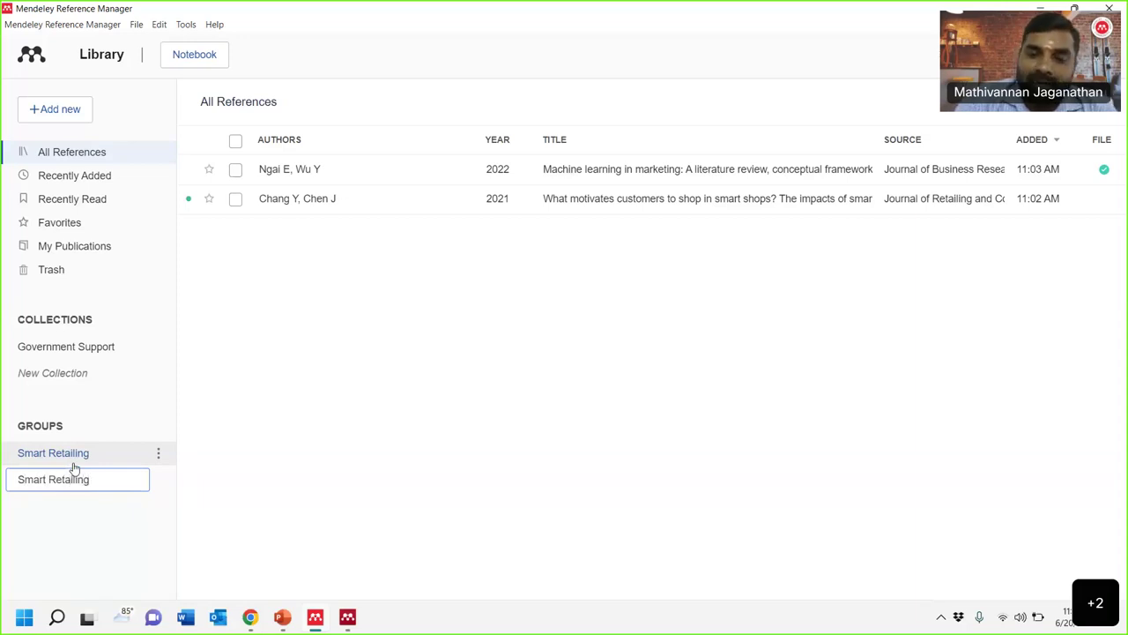
key(ctrl+a)
key(BackSpace)
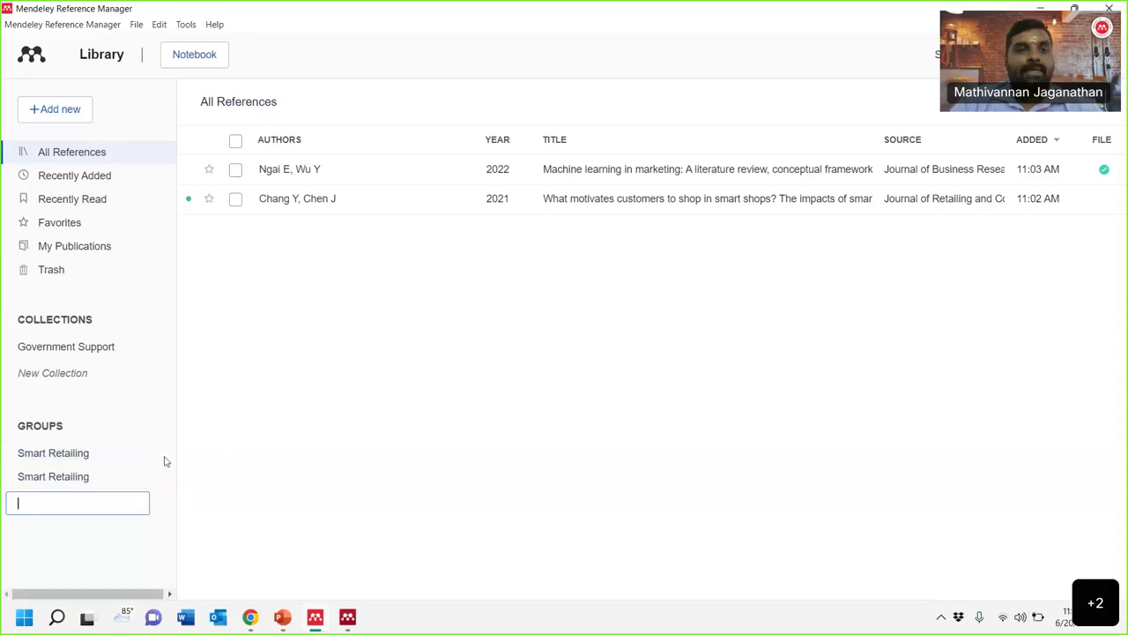
Delete the duplicate Smart Retailing group and open the remaining group's management page
click(161, 479)
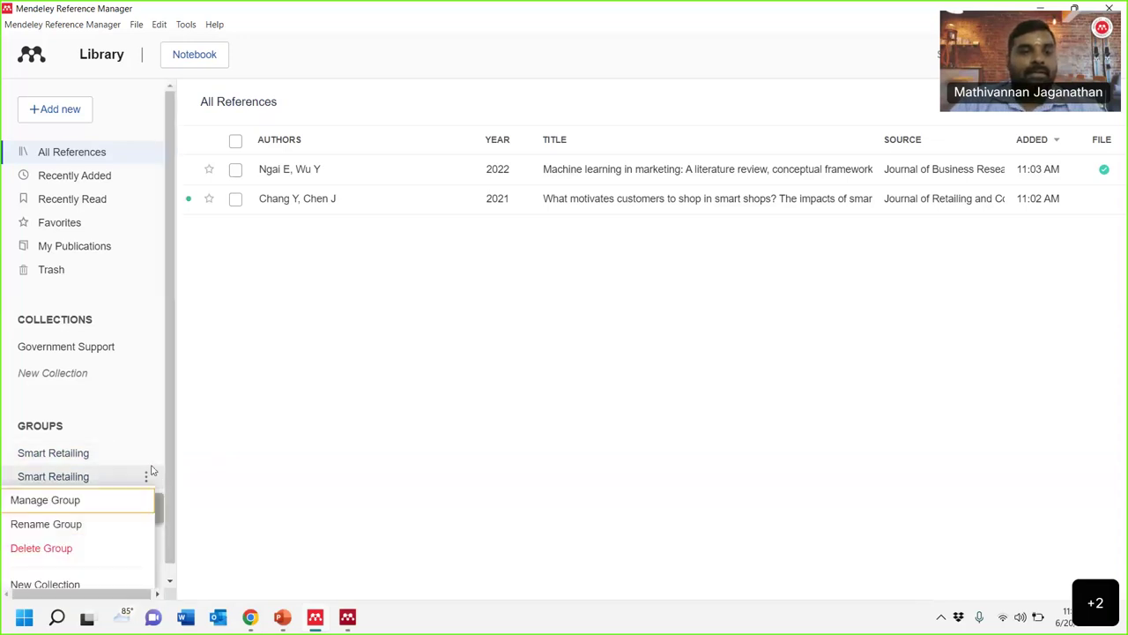
click(62, 548)
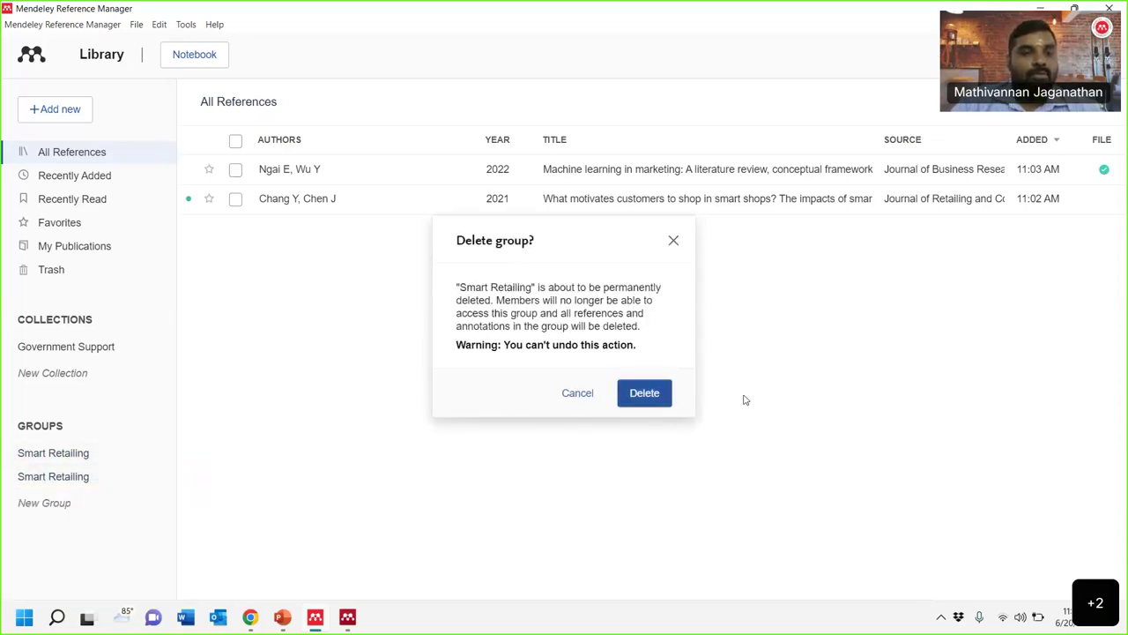
click(644, 396)
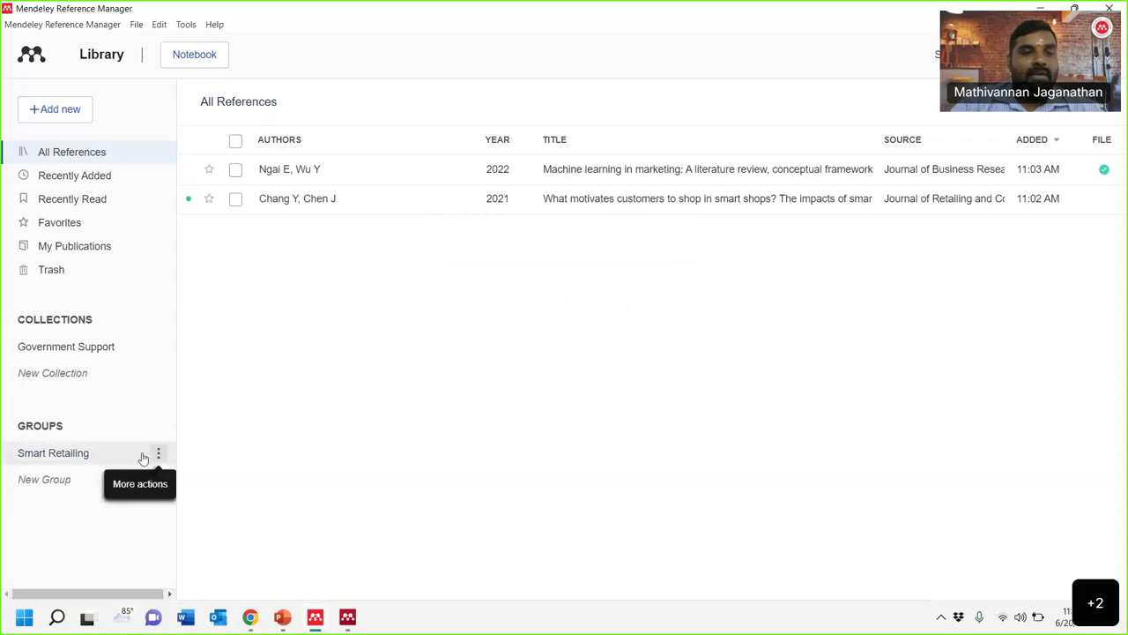
click(158, 453)
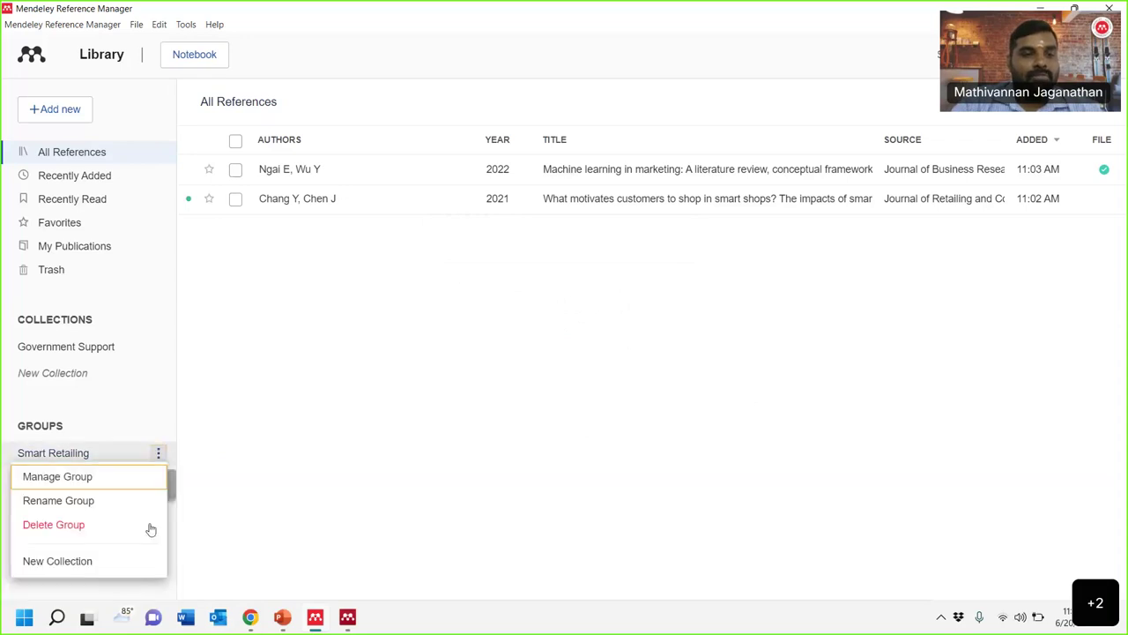
click(87, 481)
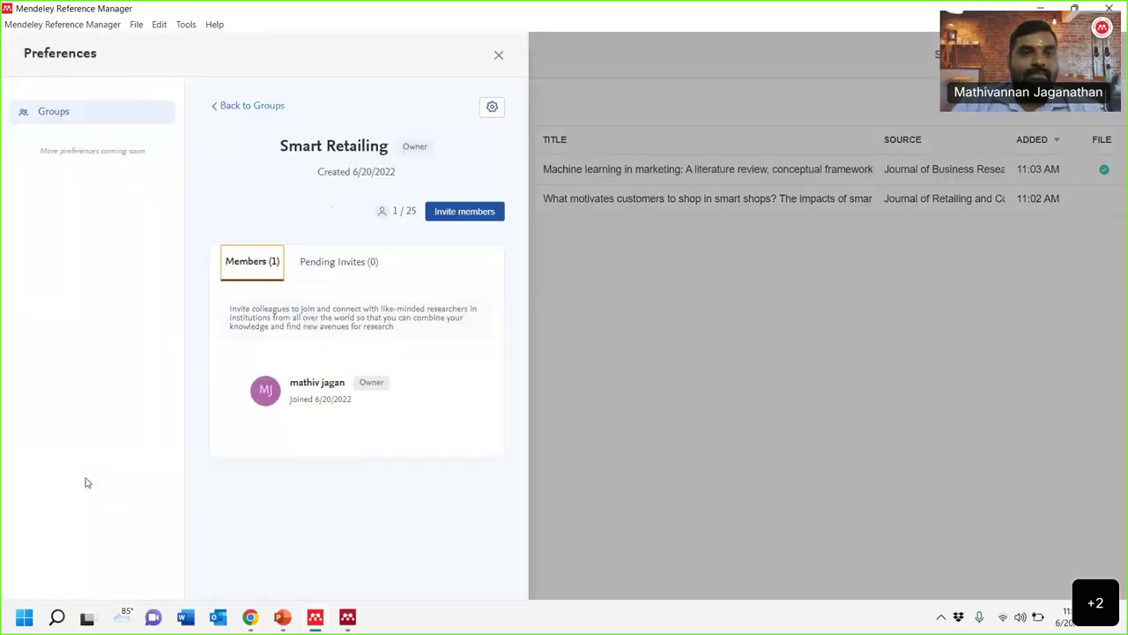
Send a Smart Retailing group invitation to a colleague's e-mail address
click(459, 217)
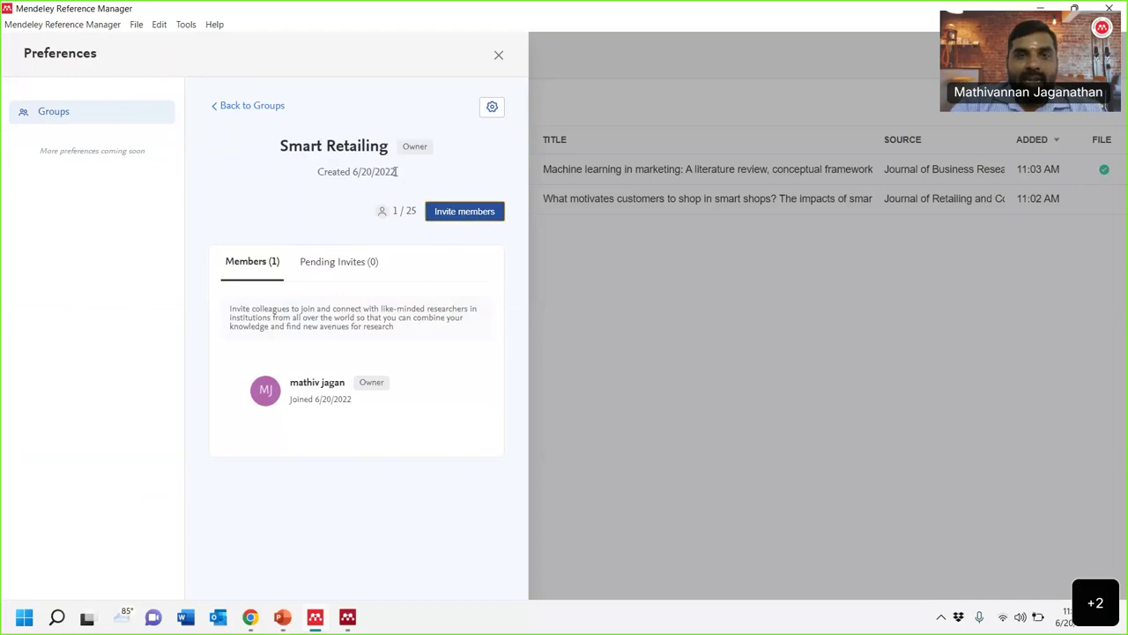
click(453, 215)
click(253, 330)
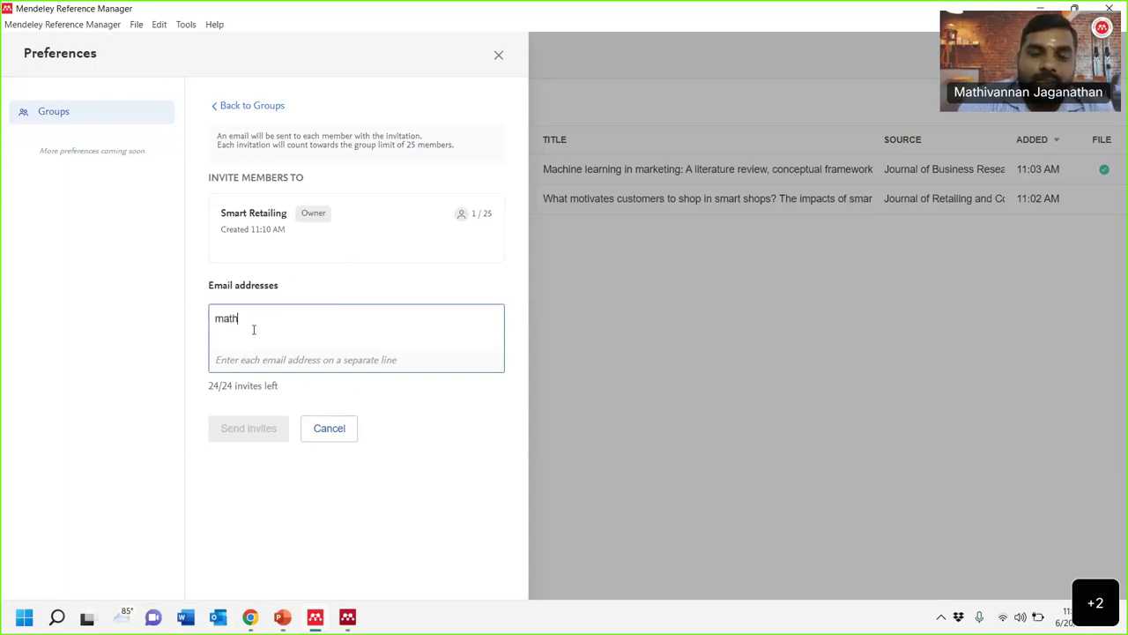
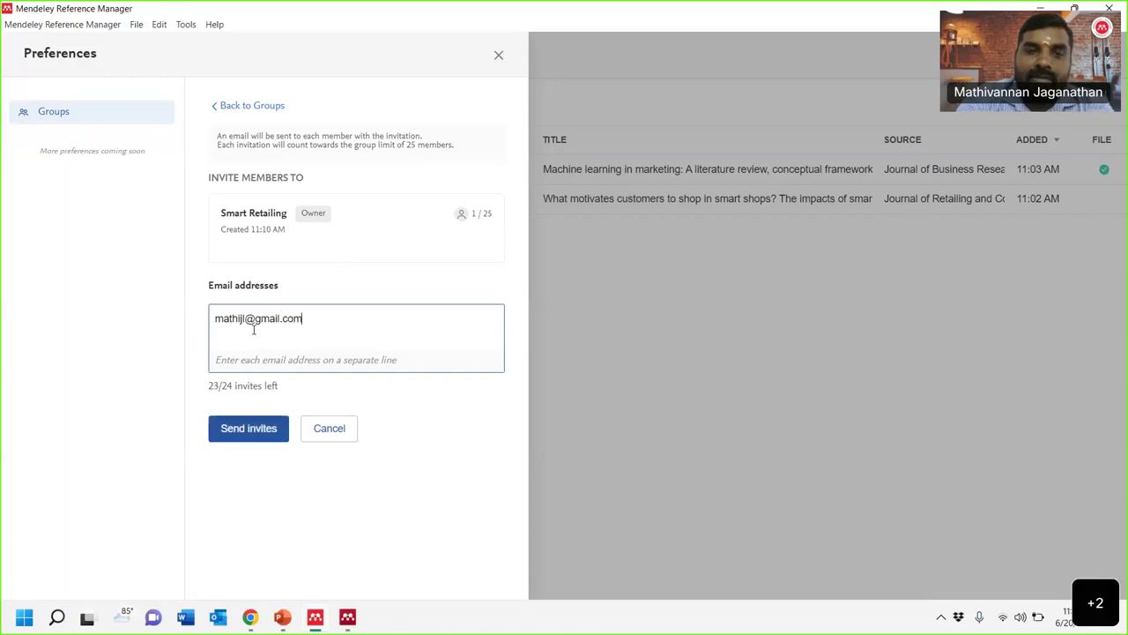
click(256, 432)
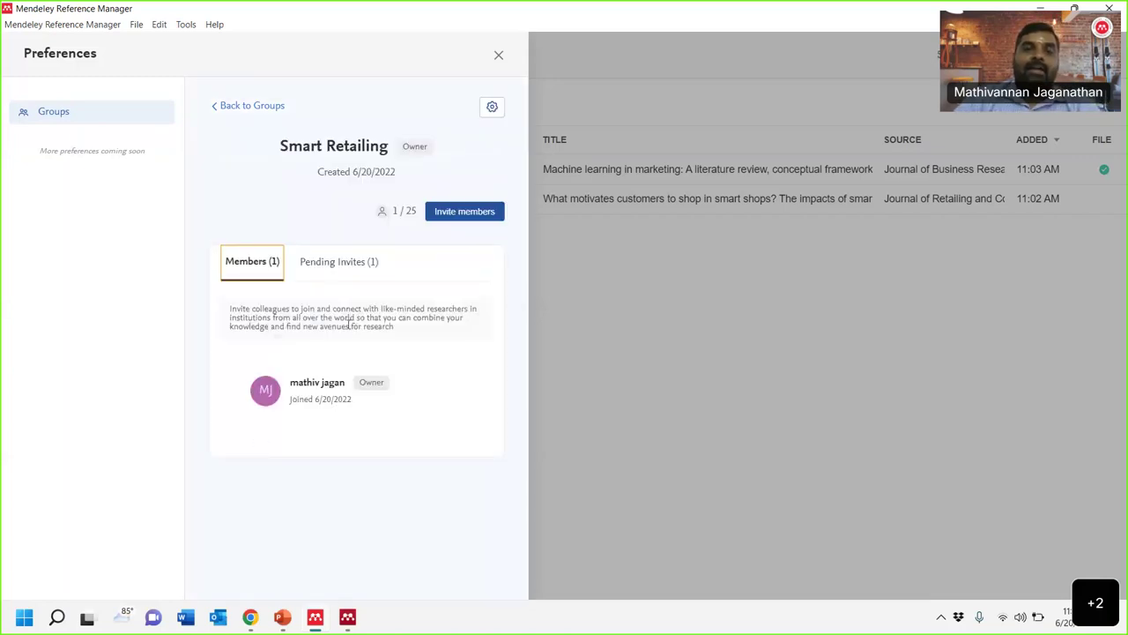
Cancel a second invitation form and close the group settings
click(473, 213)
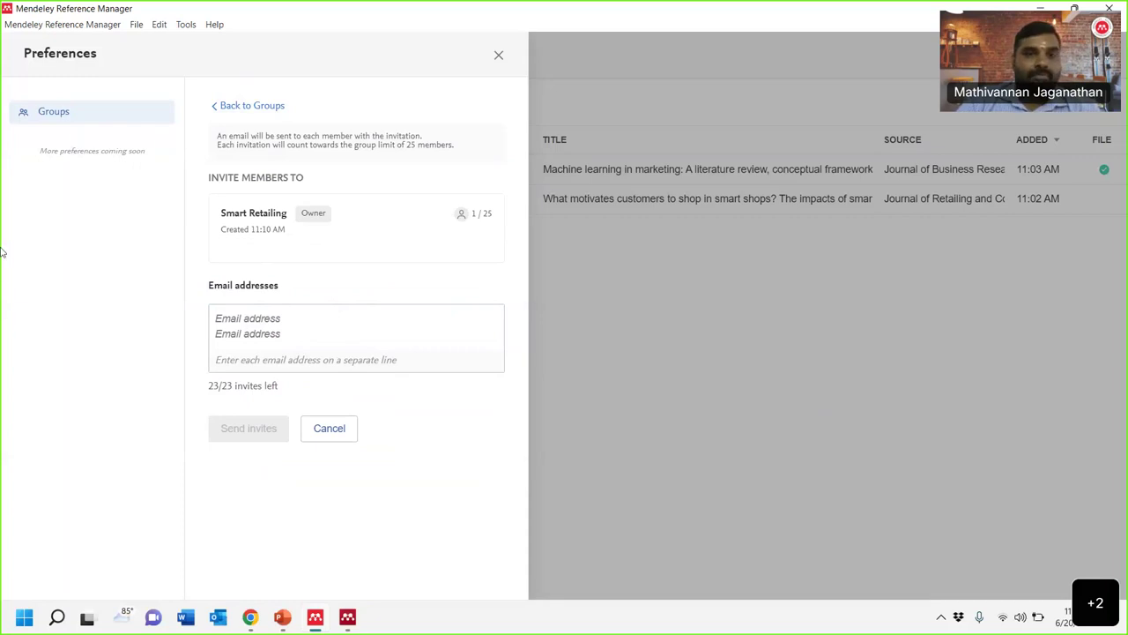
click(311, 436)
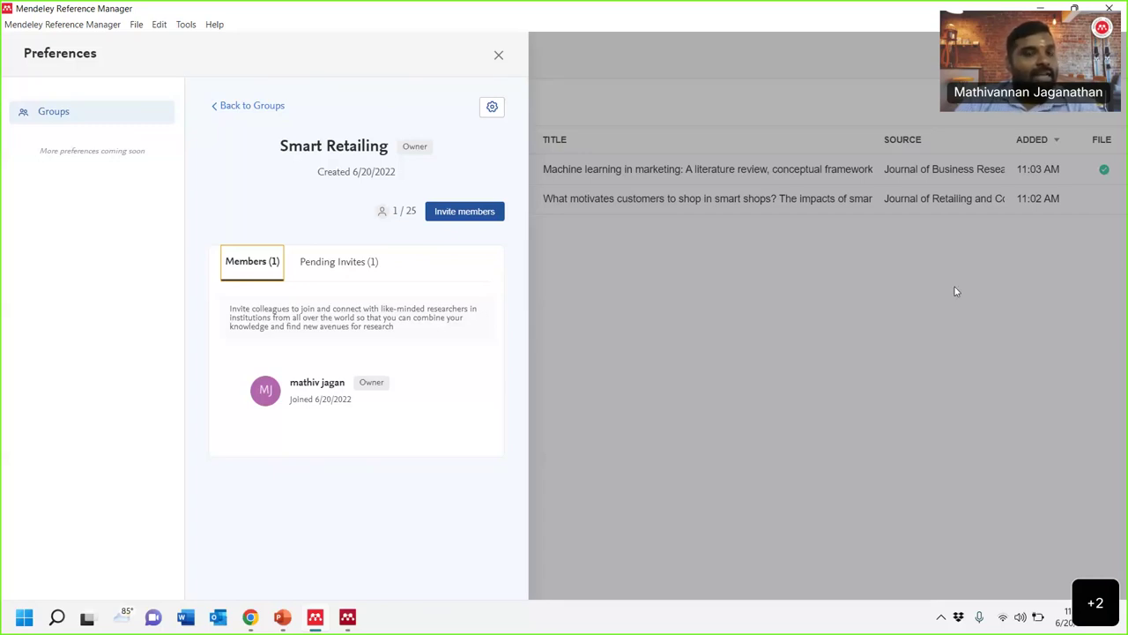
click(869, 322)
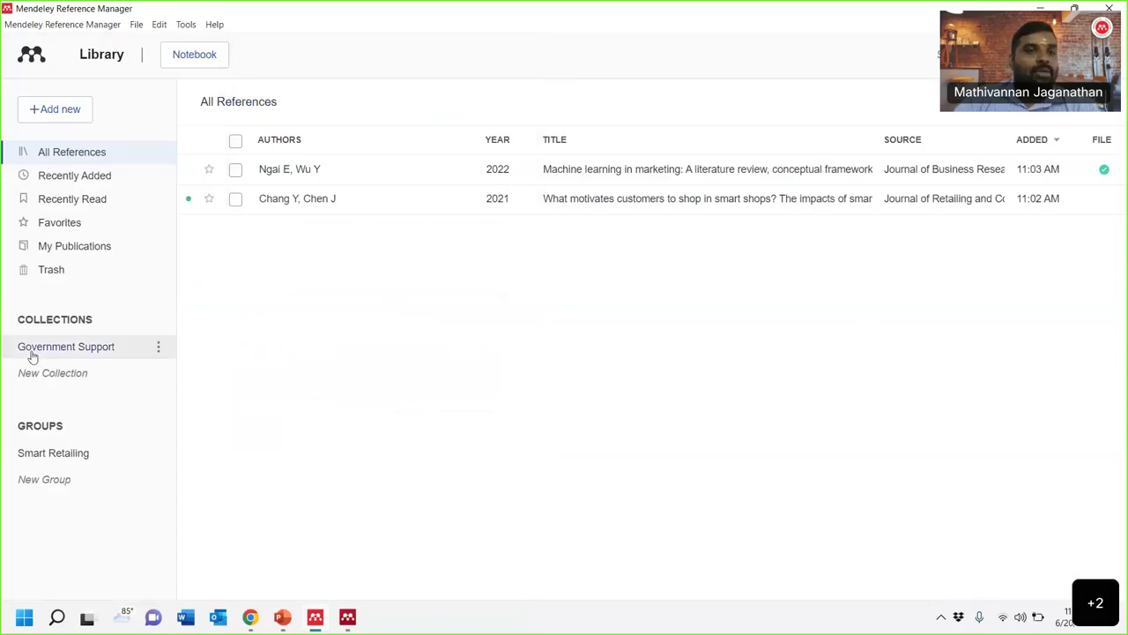
Sync Mendeley Desktop, then view the Government Support folder and Smart Retailing group
click(347, 617)
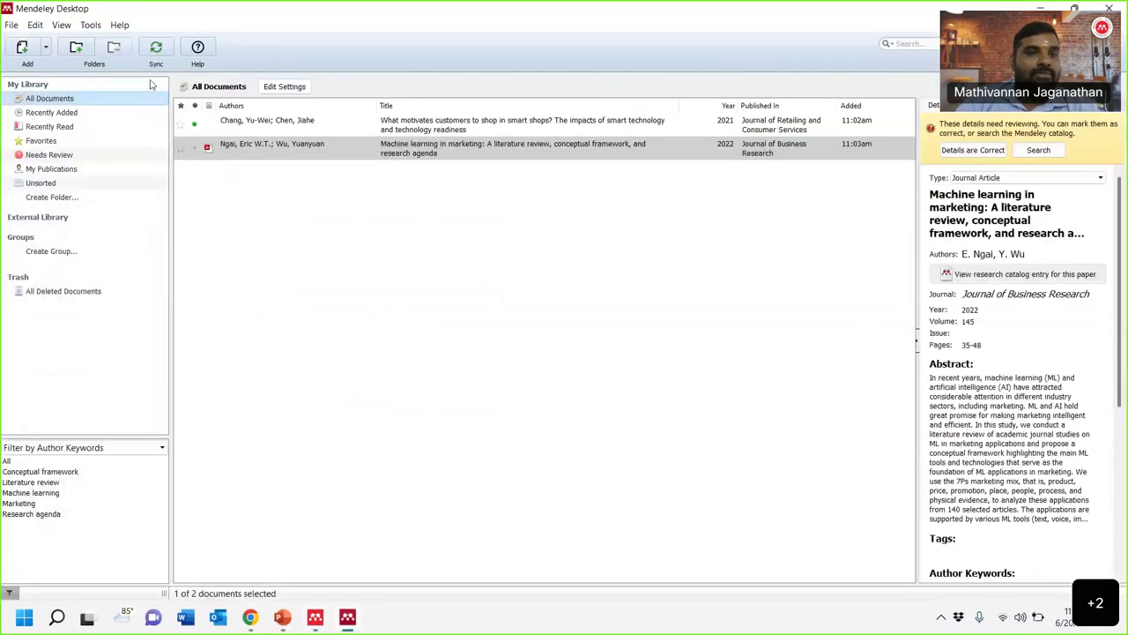
click(155, 51)
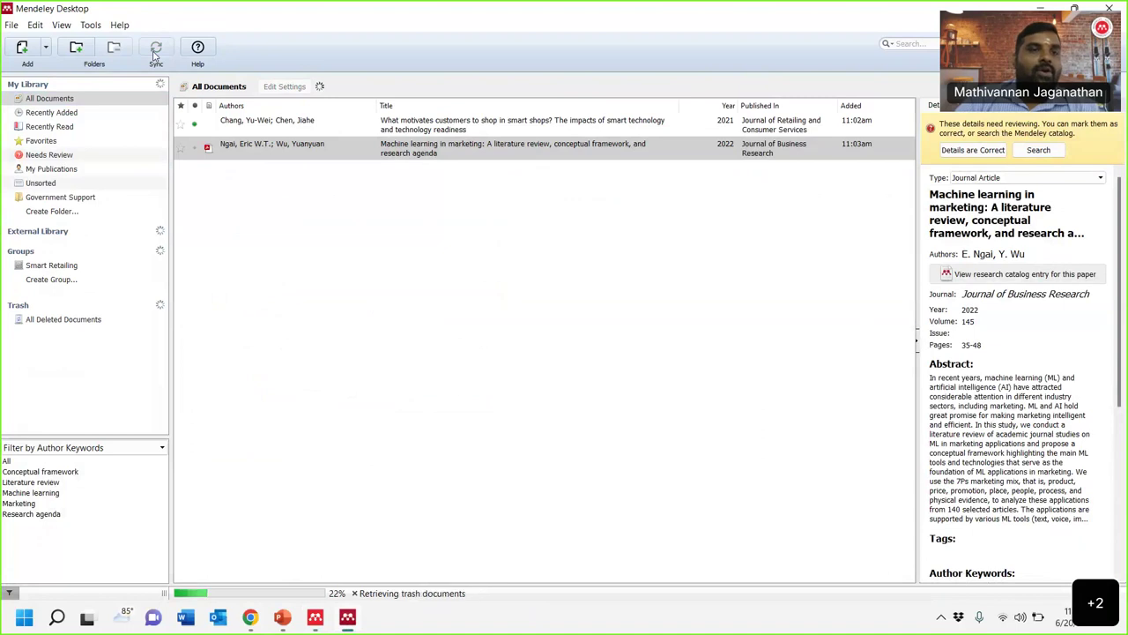
click(67, 197)
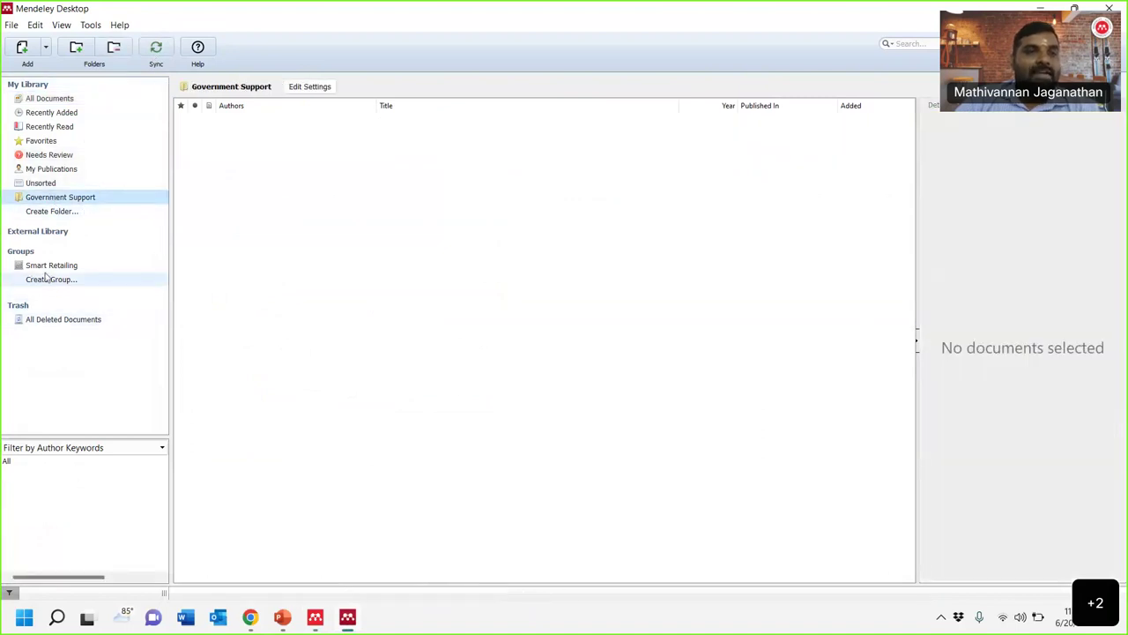
click(57, 266)
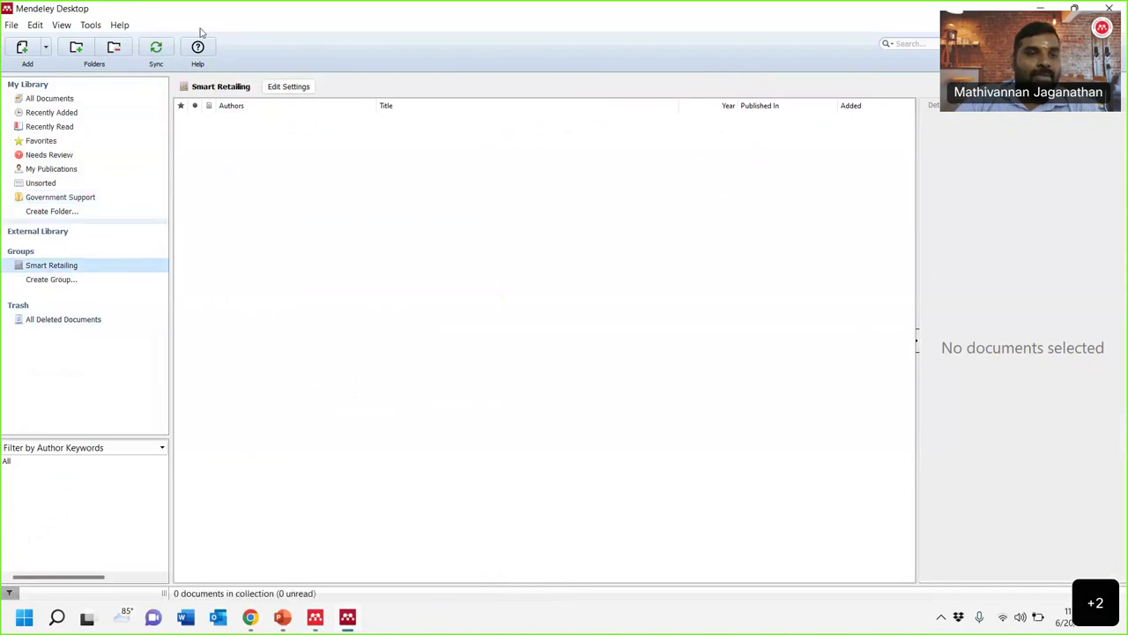
click(251, 619)
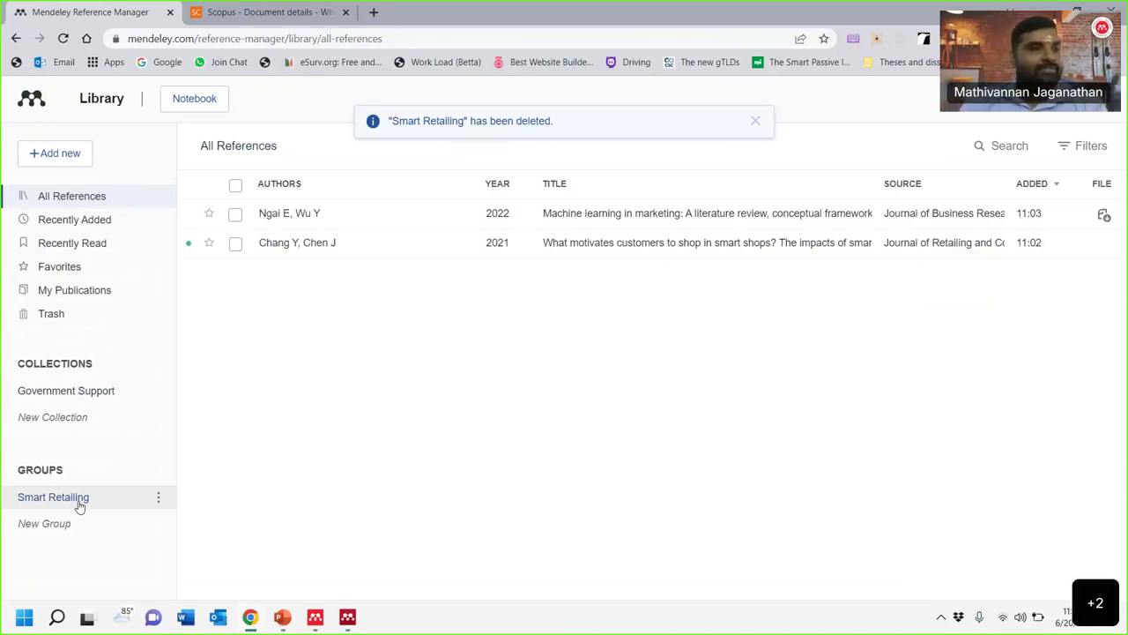
Open Smart Retailing in the web library, then review the two references in Reference Manager
double_click(80, 505)
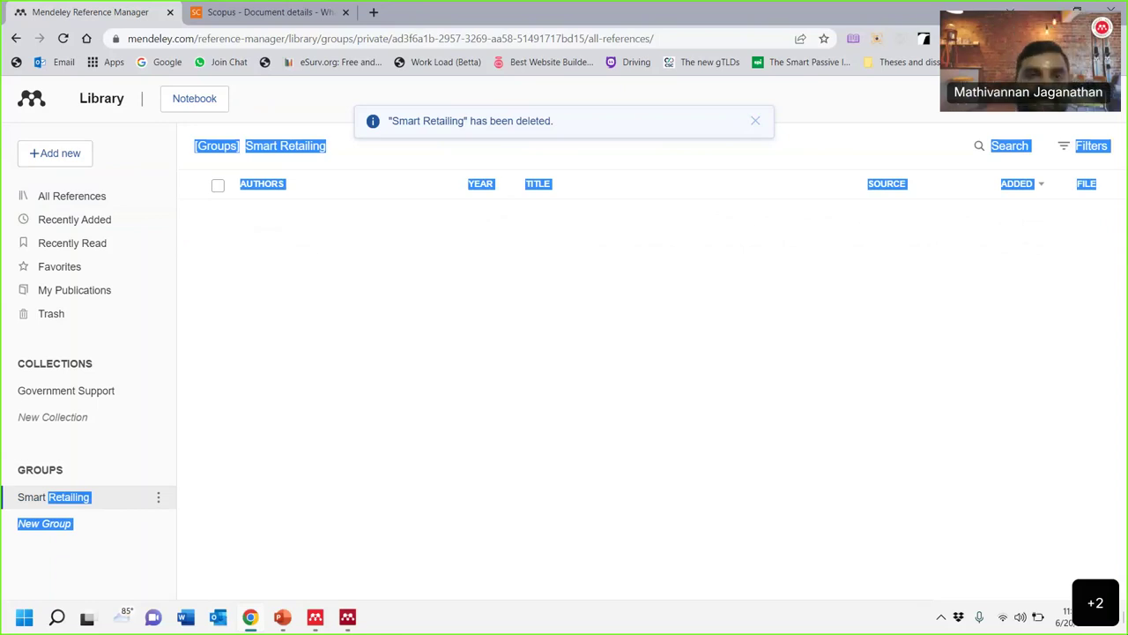
key(super+d)
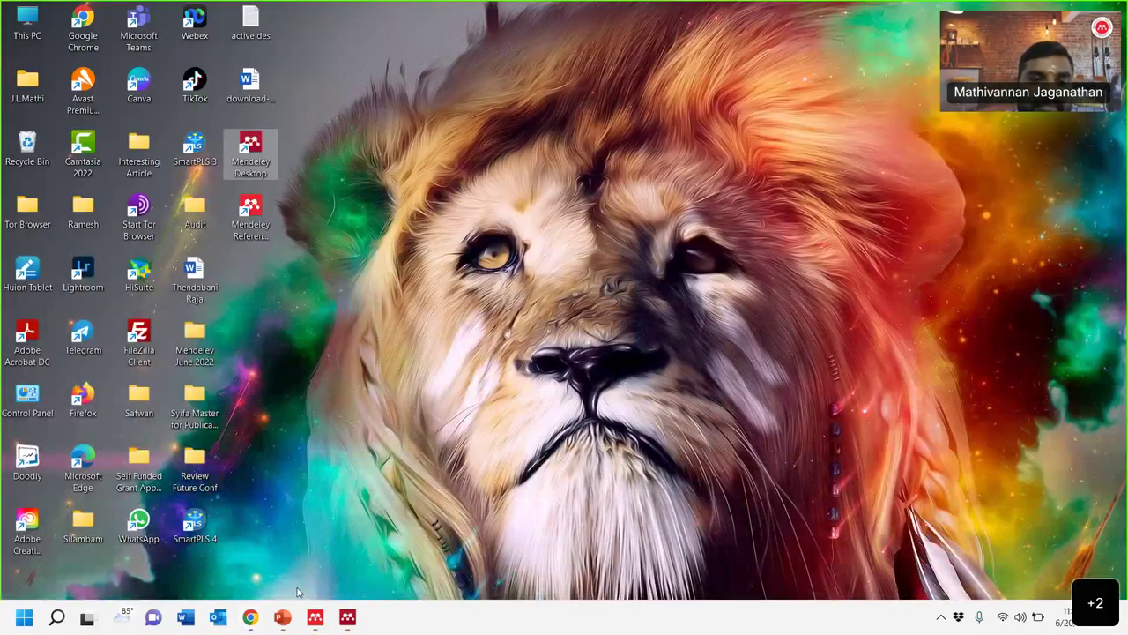
click(315, 618)
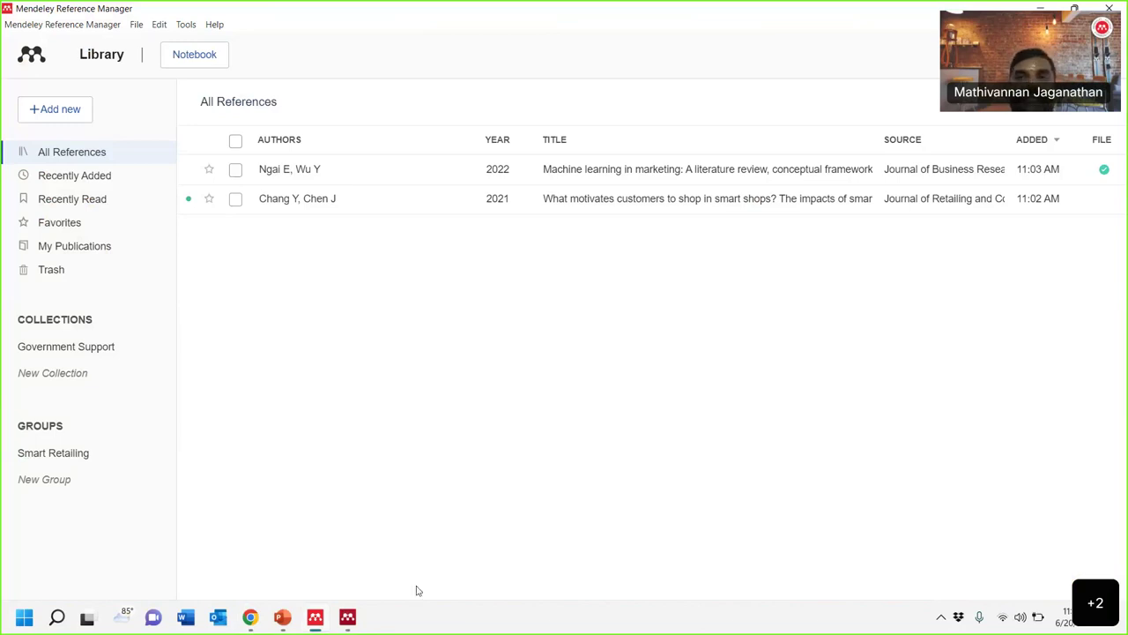
click(1043, 9)
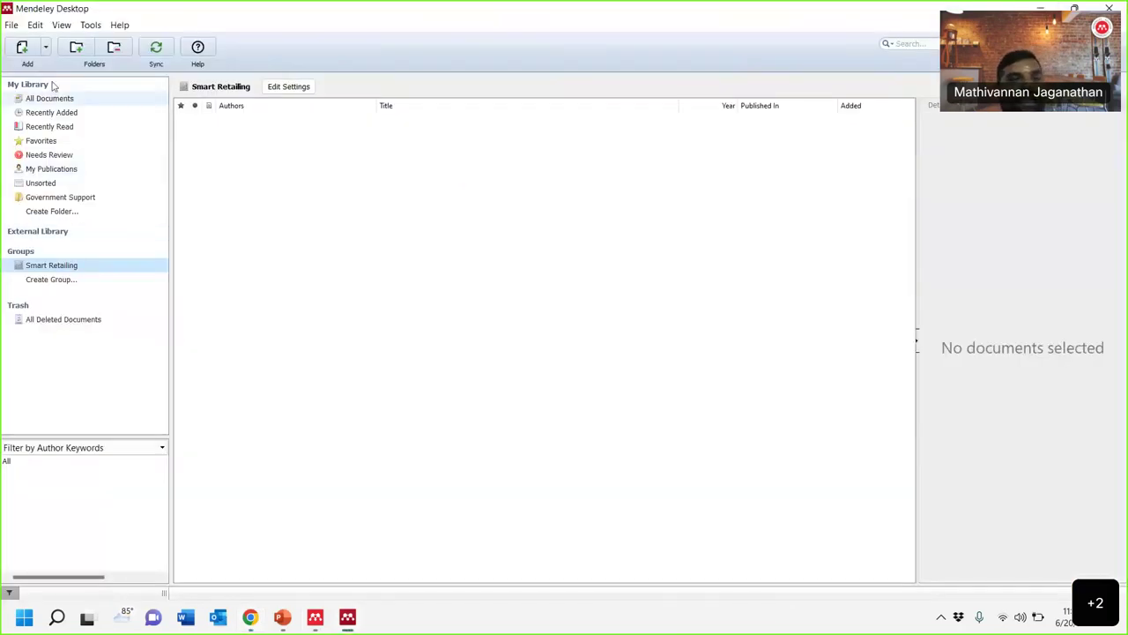
Show All Documents and display the library as citations
click(51, 98)
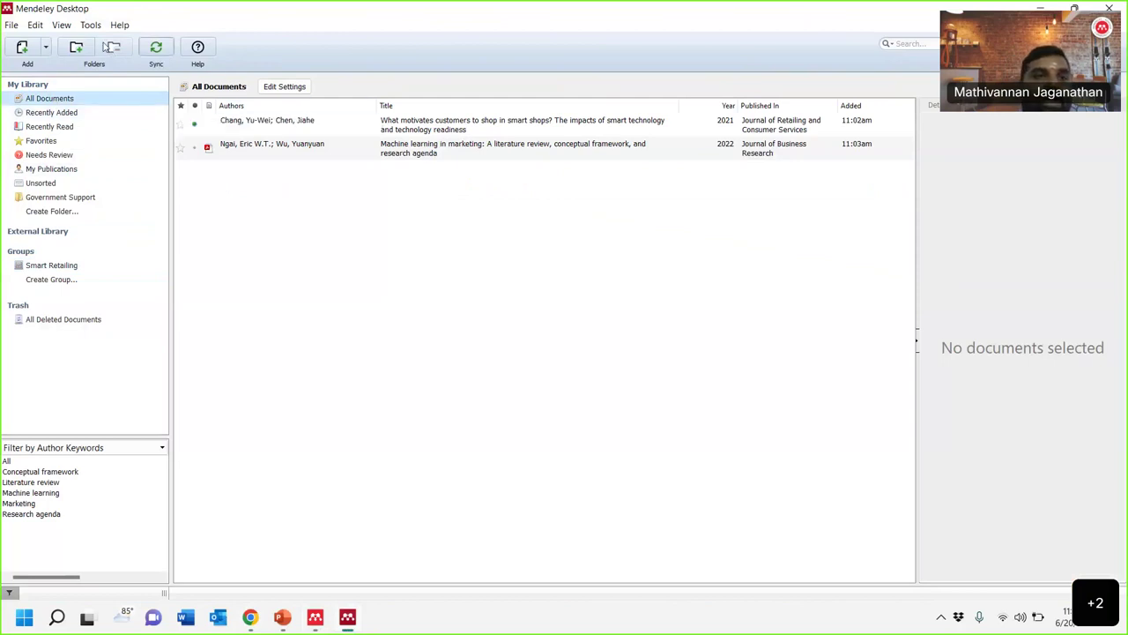
click(92, 28)
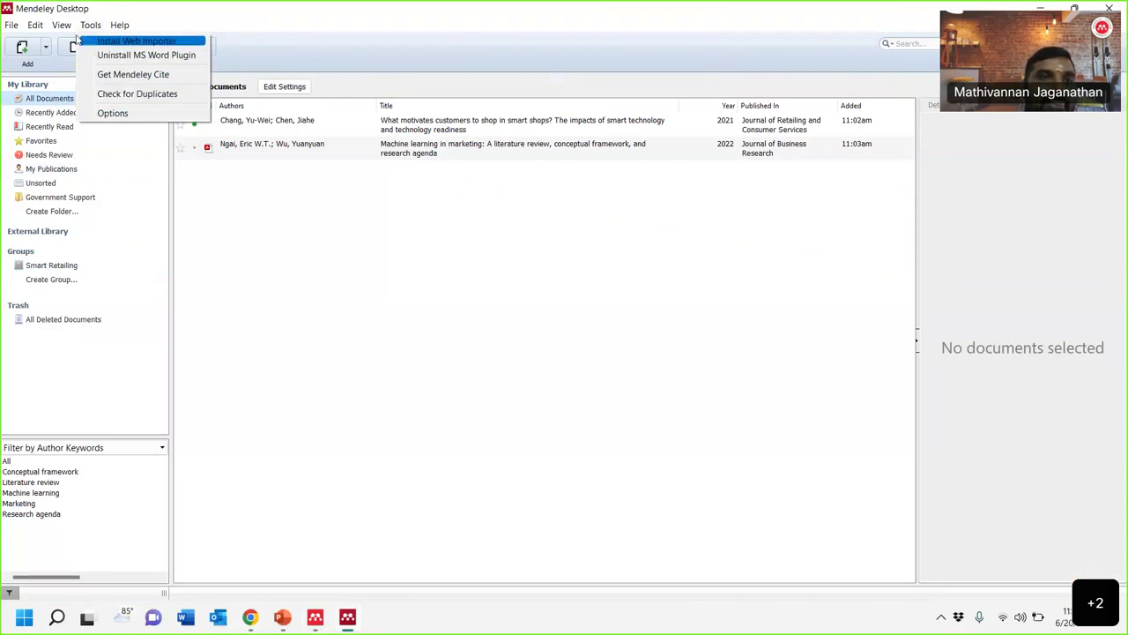
mouse_move(58, 26)
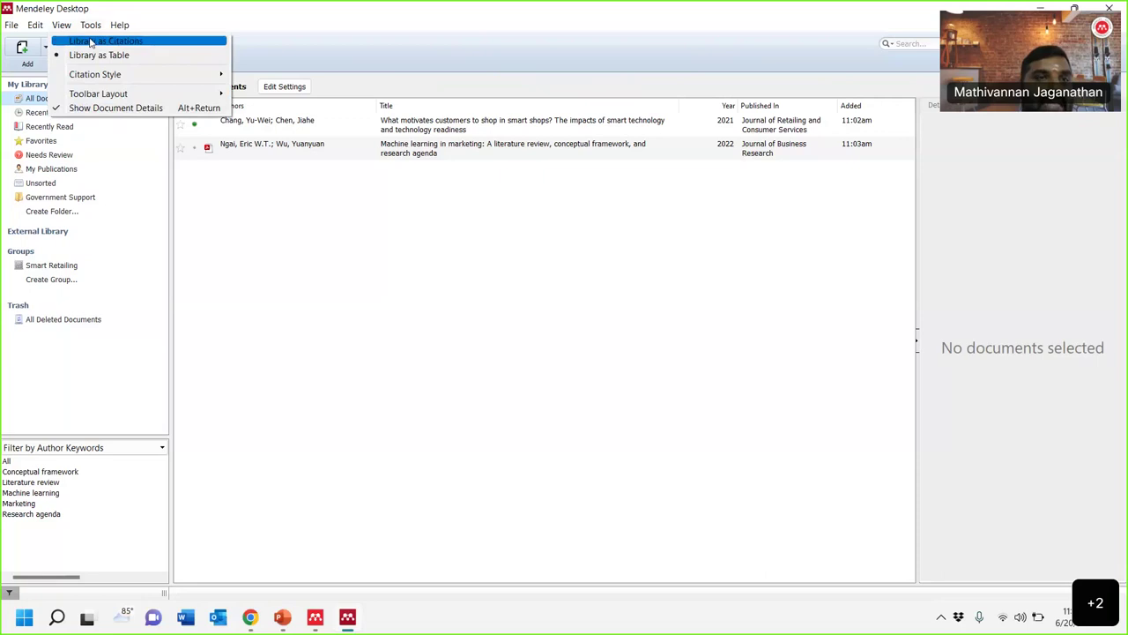
click(91, 42)
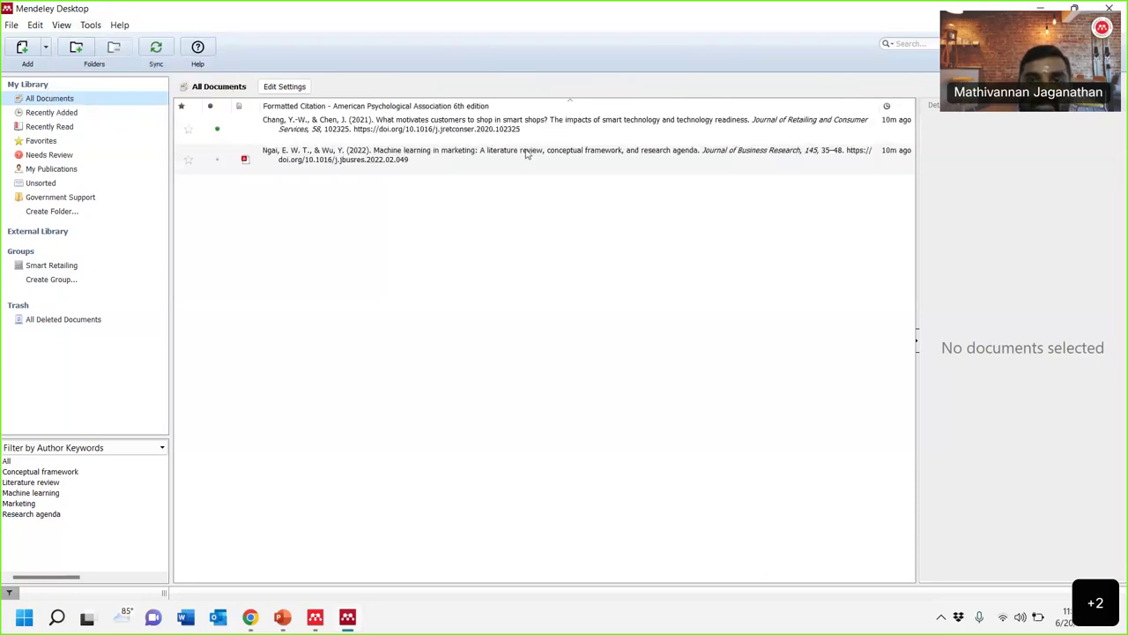
click(60, 29)
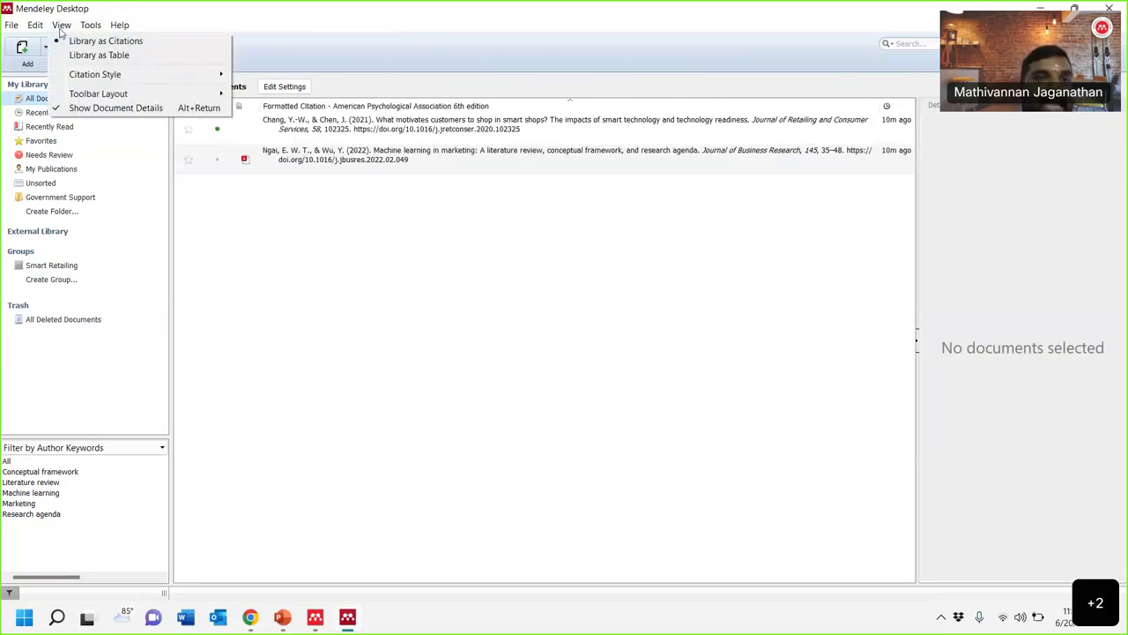
mouse_move(94, 74)
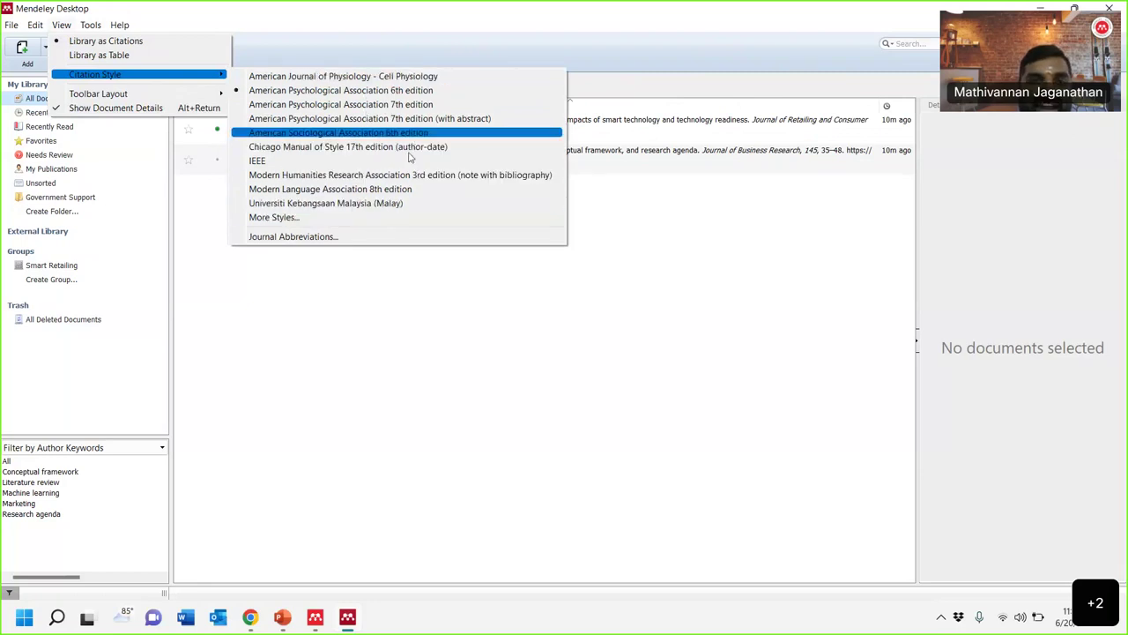
Search the citation styles for American Psychological Association and make APA 7th edition active
click(322, 218)
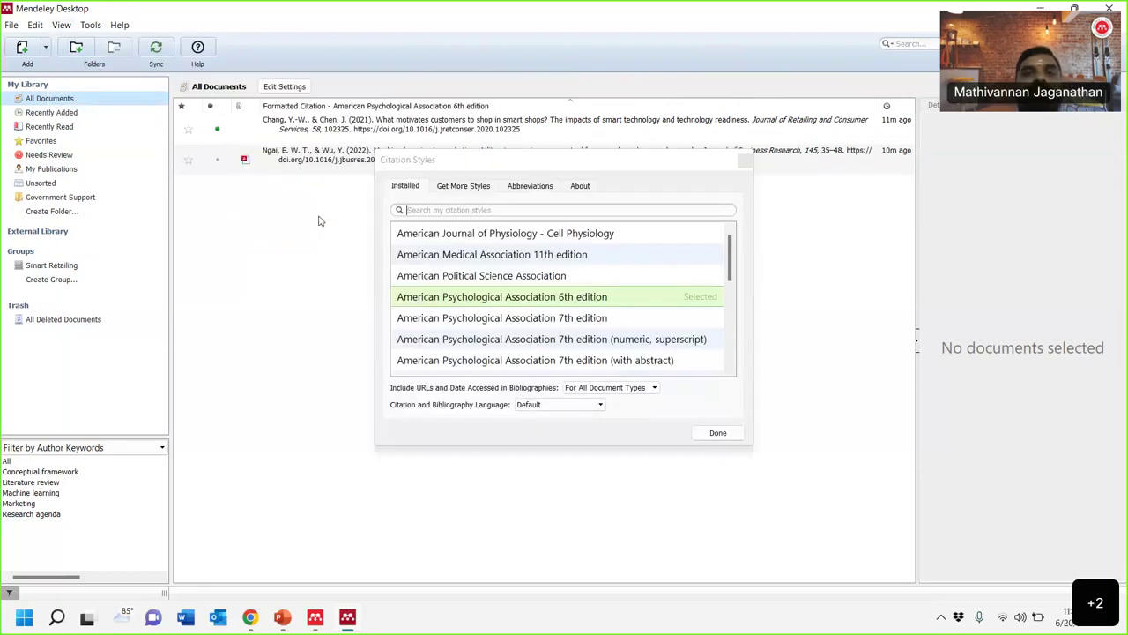
click(425, 209)
text(american)
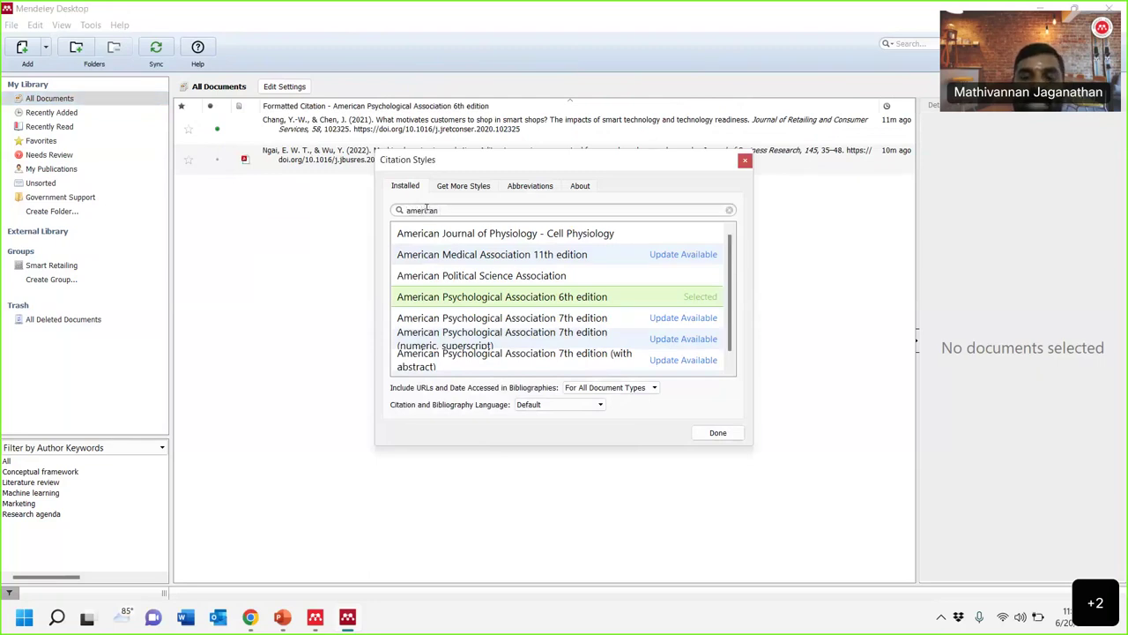
key(BackSpace)
key(BackSpace)
key(BackSpace)
key(BackSpace)
key(BackSpace)
key(BackSpace)
key(BackSpace)
key(BackSpace)
key(BackSpace)
text(APA)
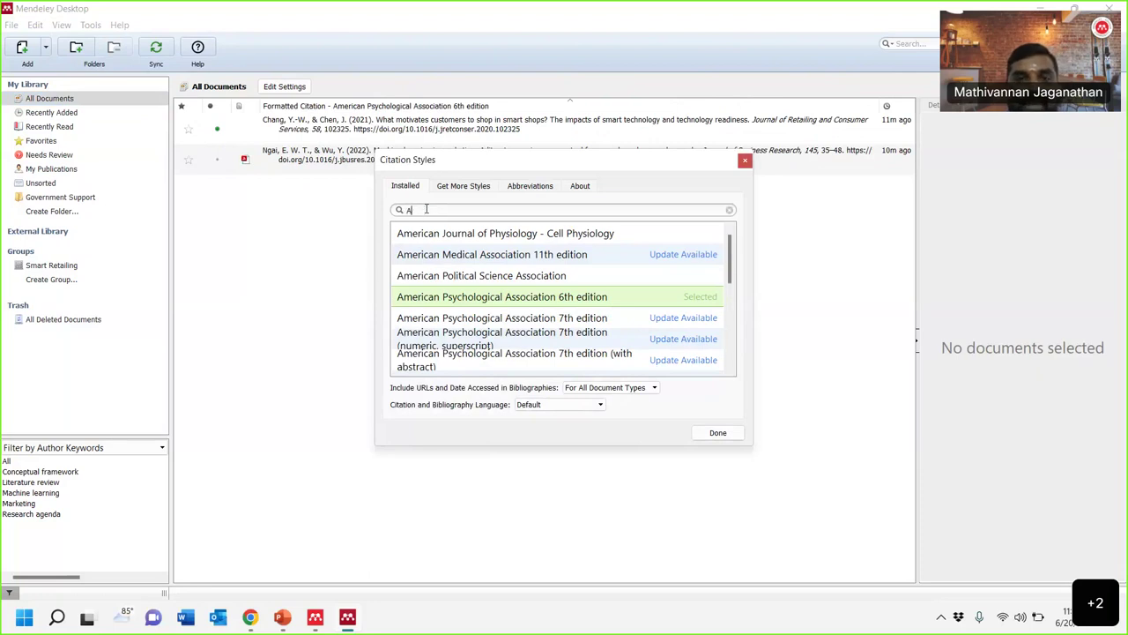
key(BackSpace)
key(BackSpace)
key(BackSpace)
text(American P)
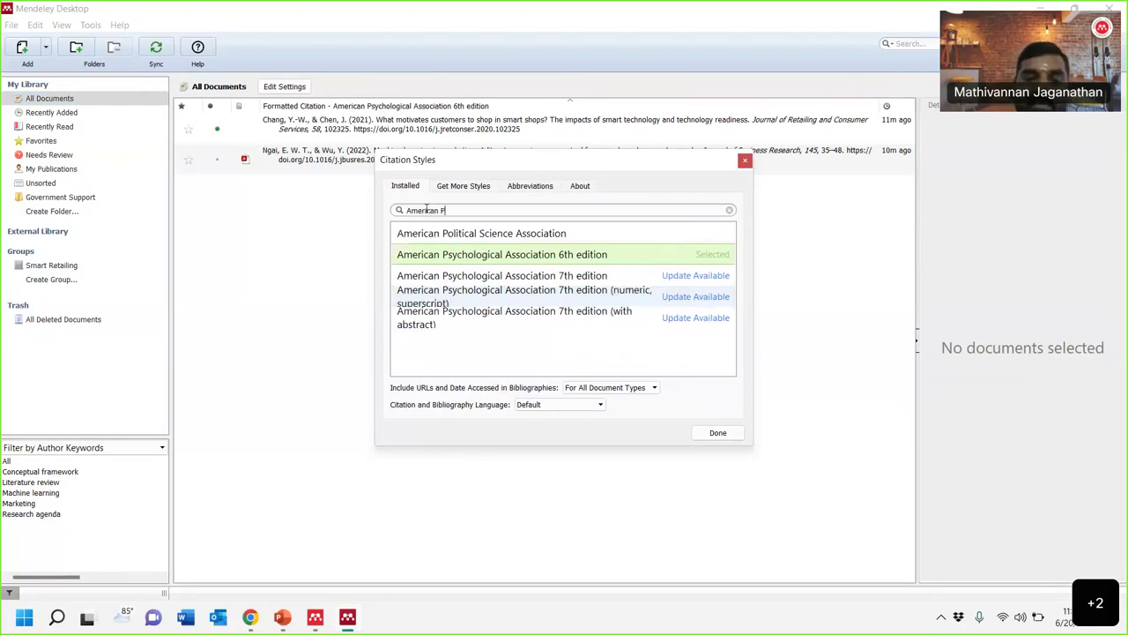
text(sycholg)
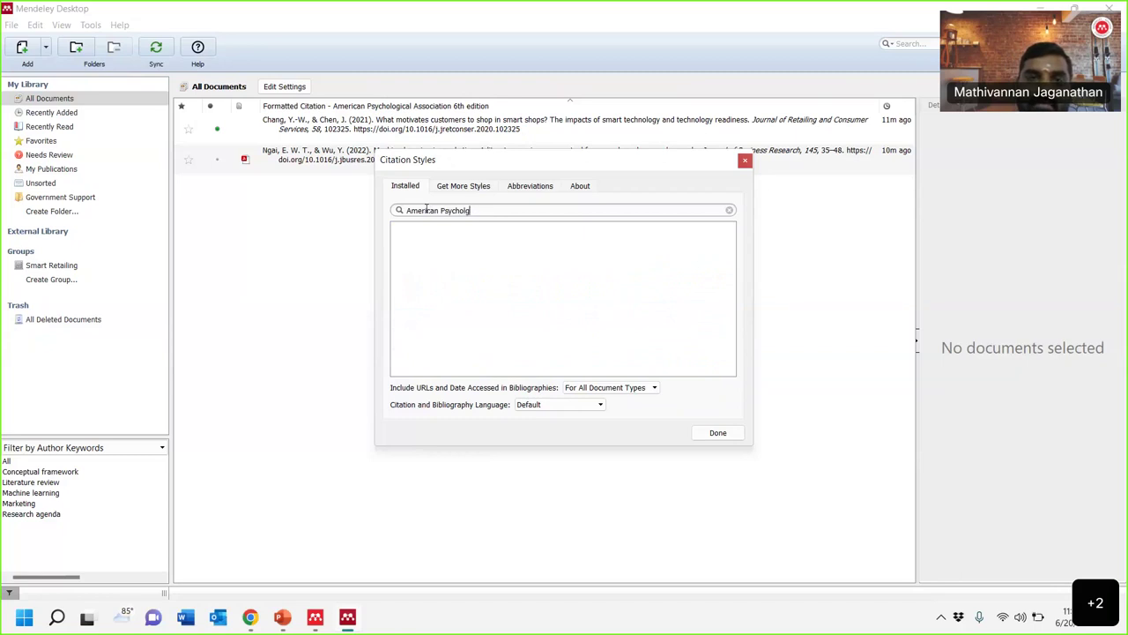
key(BackSpace)
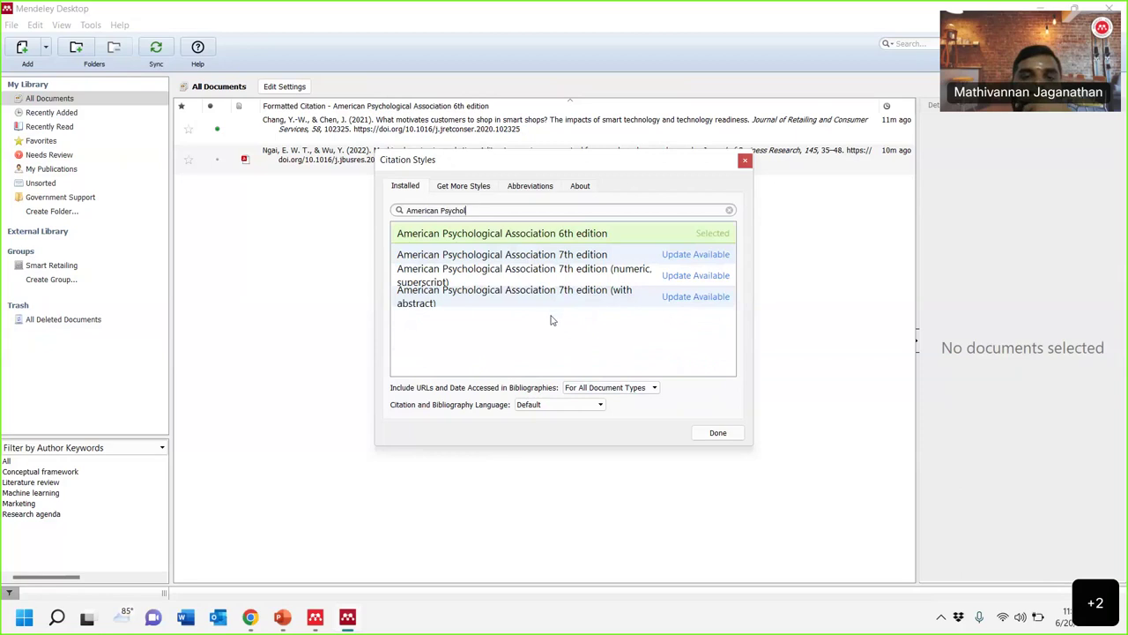
click(553, 256)
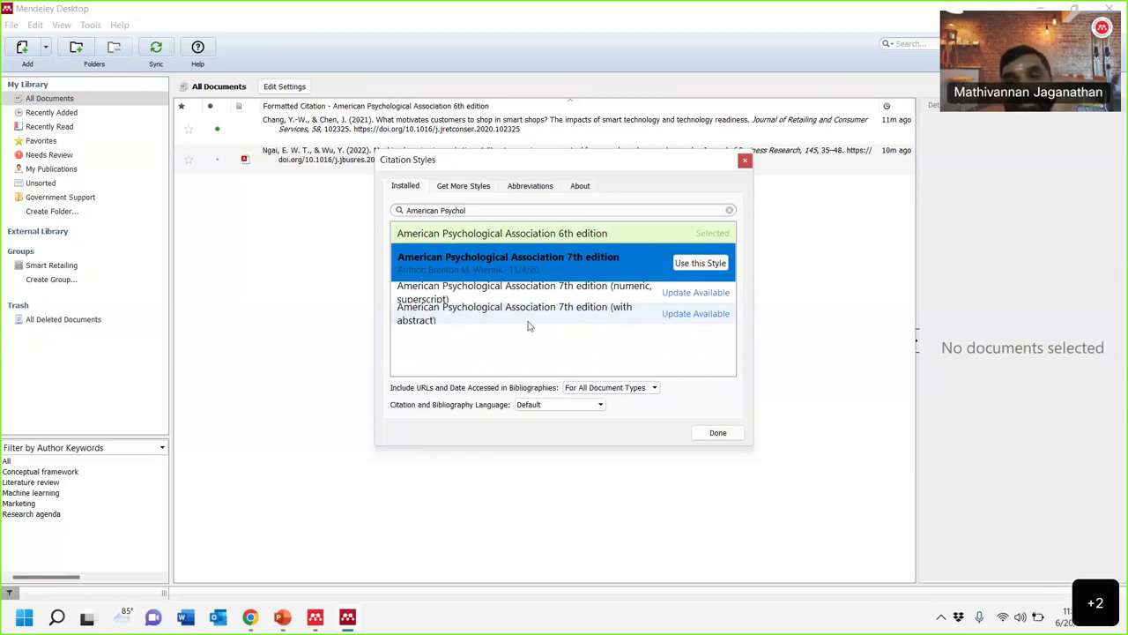
click(701, 264)
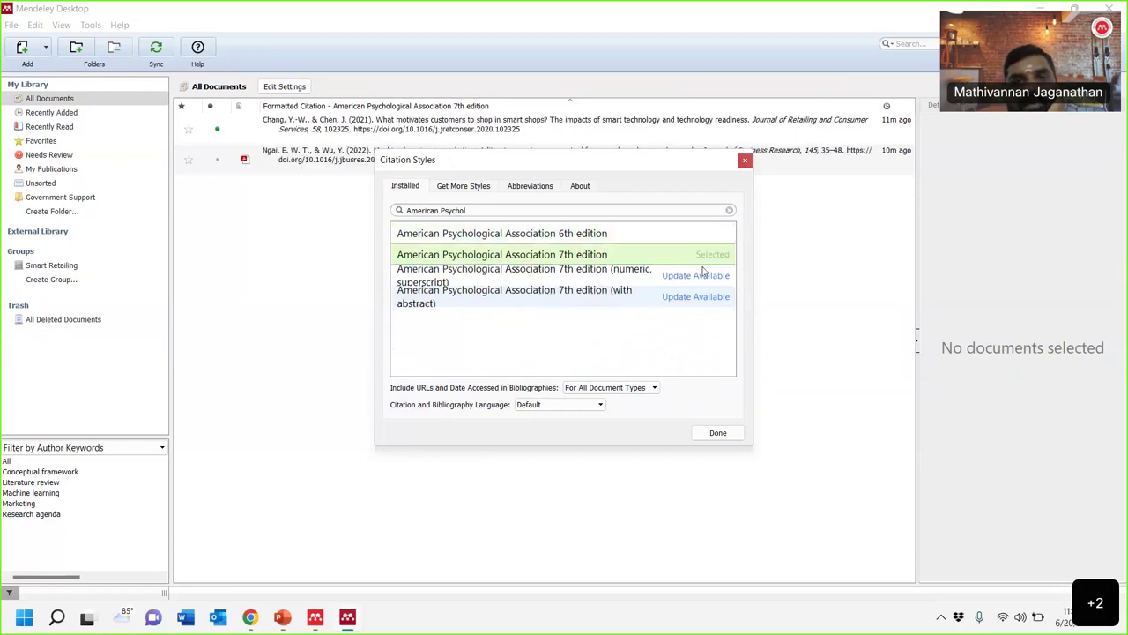
click(718, 433)
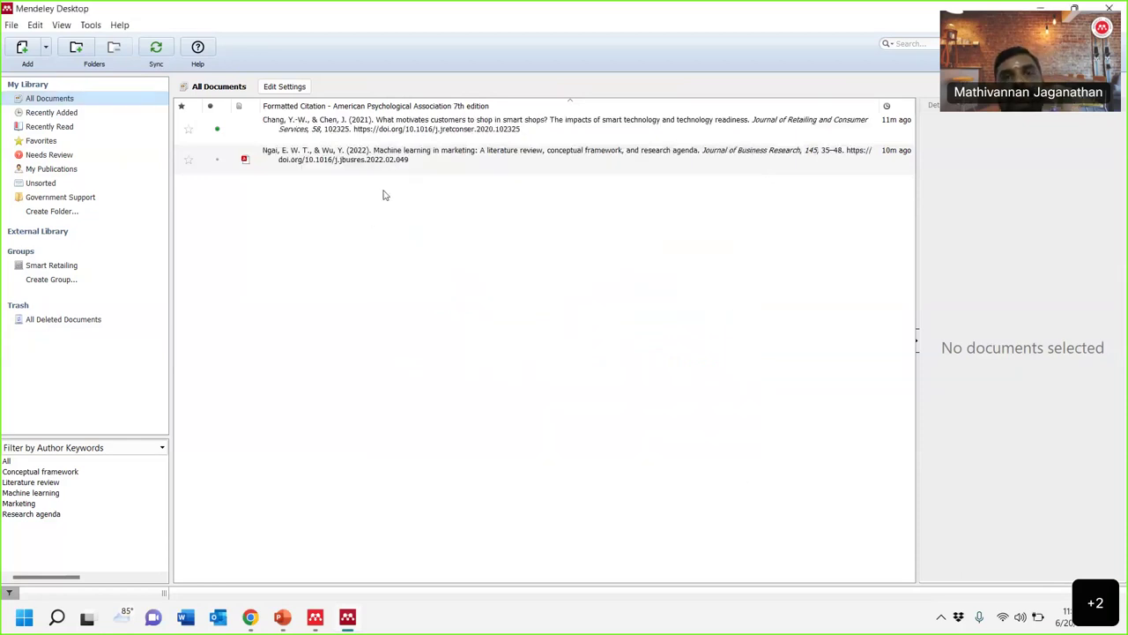
Check the smart shops and machine learning references, then show the library as a table
click(418, 130)
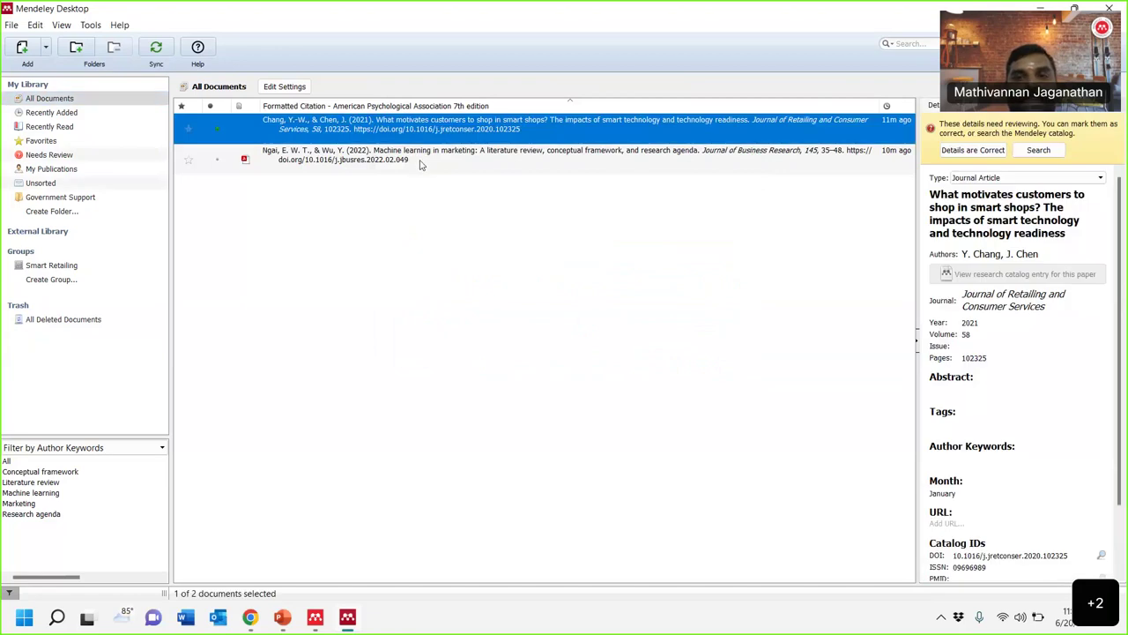
click(420, 165)
click(94, 27)
mouse_move(67, 27)
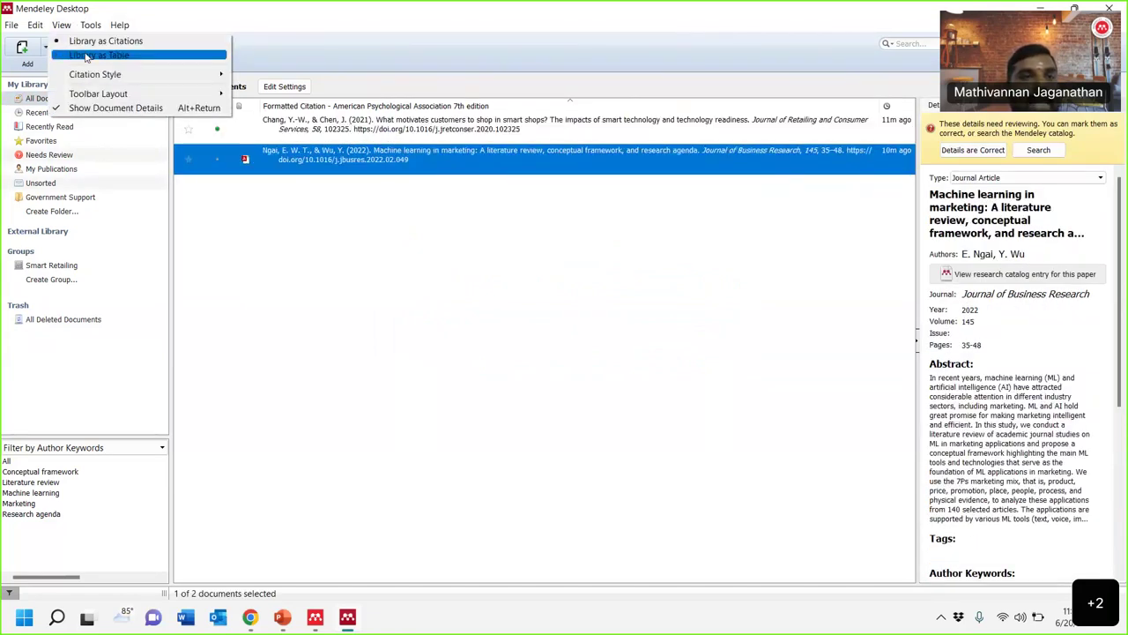
click(86, 56)
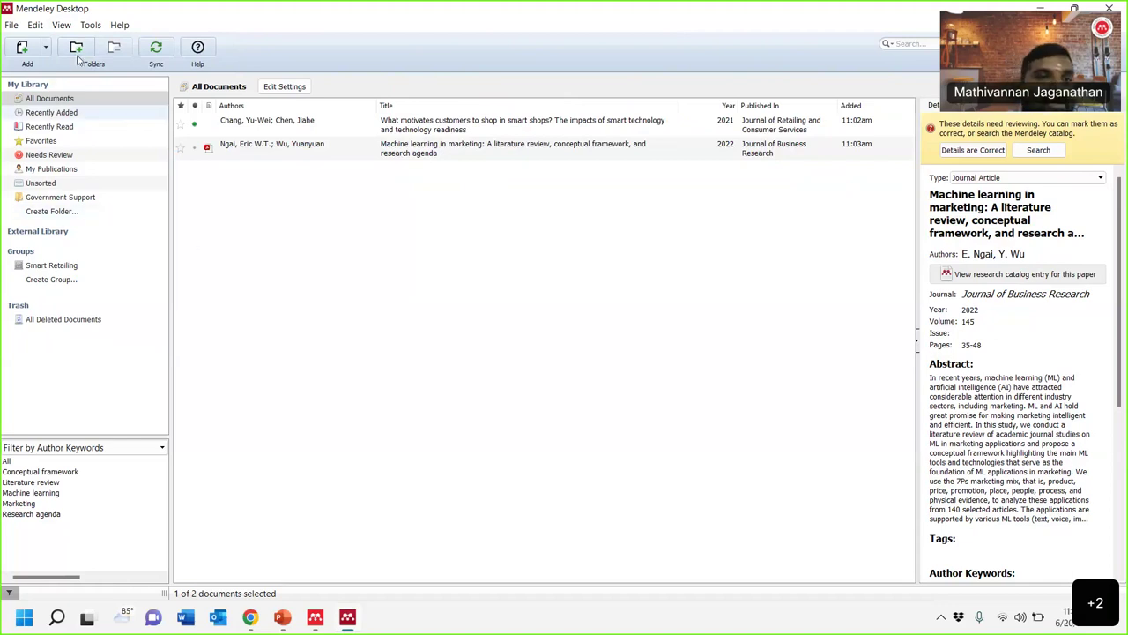
Bring up the Add Files picker, closing and reopening it once
click(46, 47)
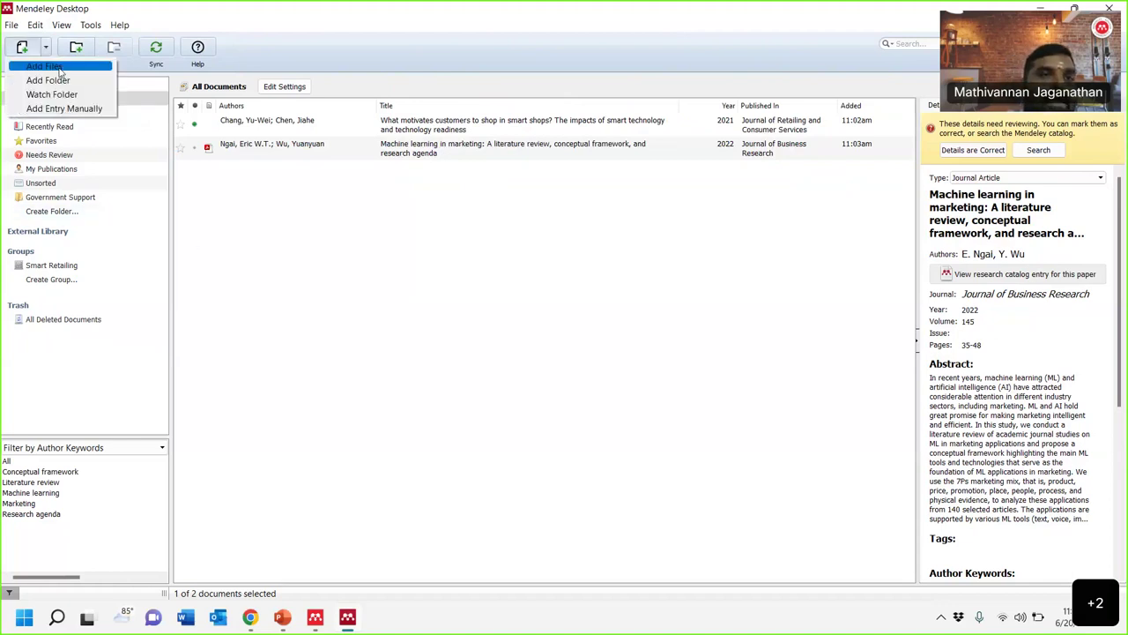
click(59, 71)
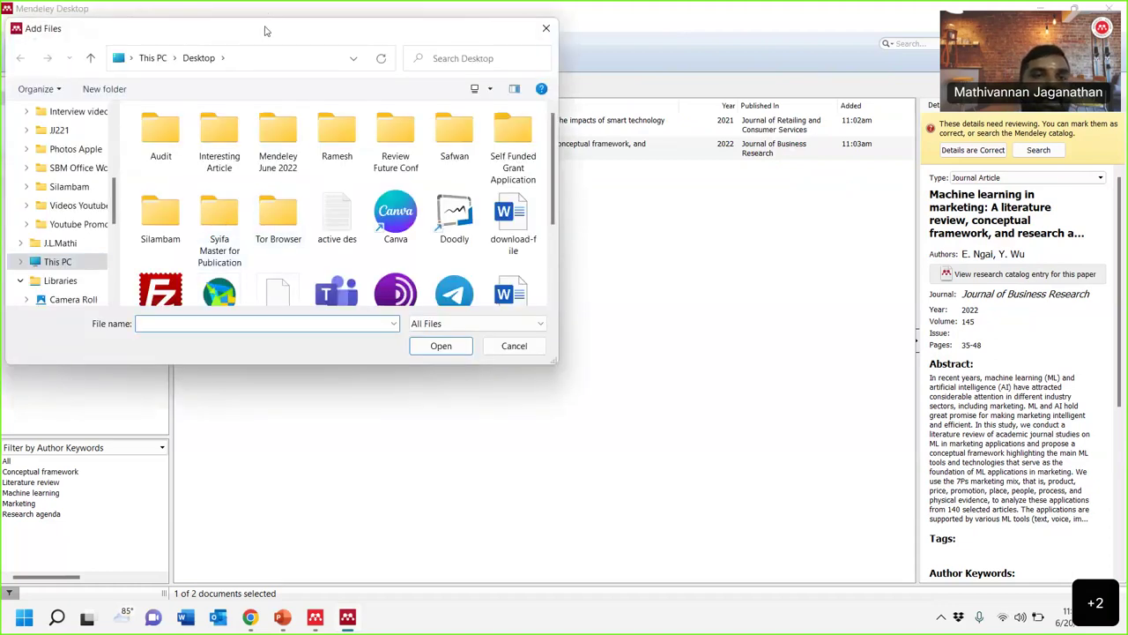
drag(264, 31, 438, 50)
click(722, 51)
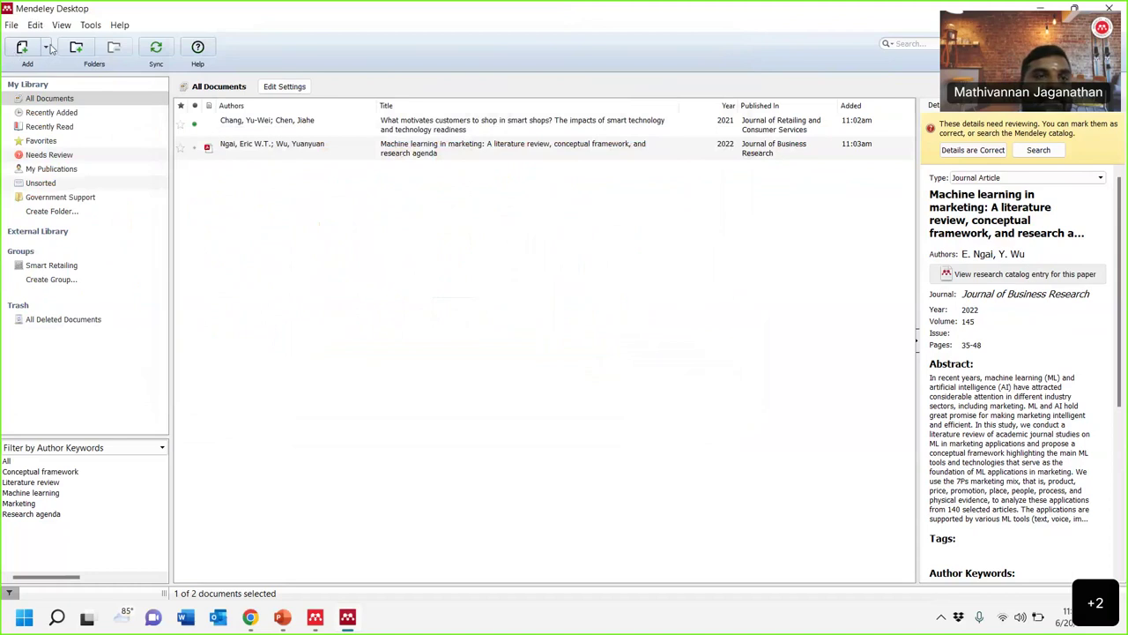
click(48, 47)
click(53, 66)
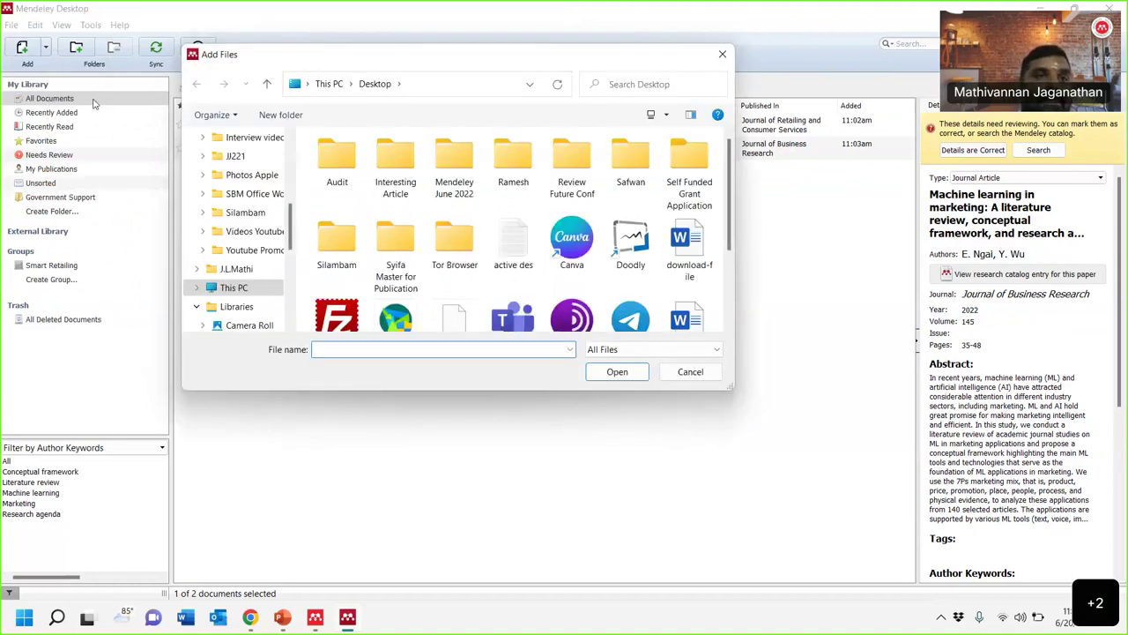
Browse to the Desktop's Interesting Article folder in the file picker
scroll(236, 269, up, 1)
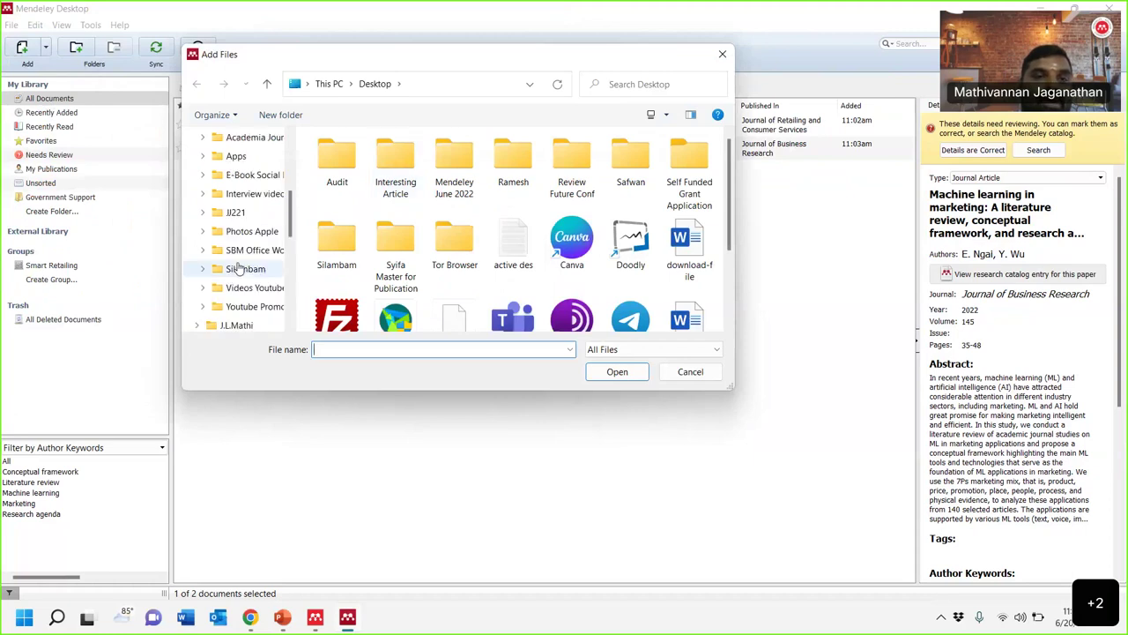
scroll(245, 269, up, 3)
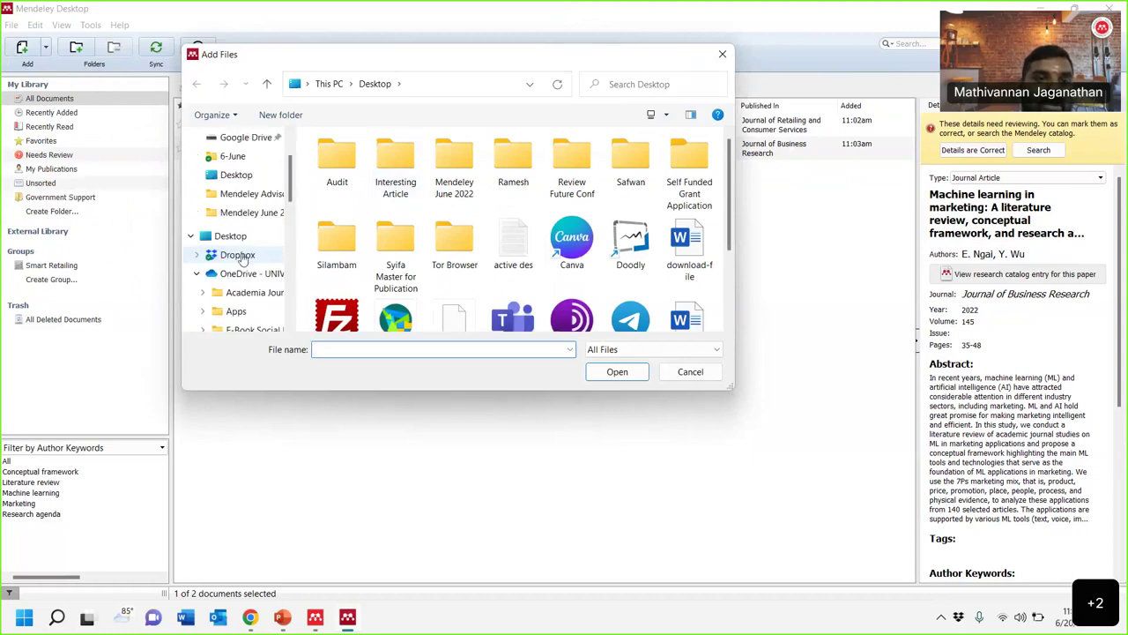
click(230, 235)
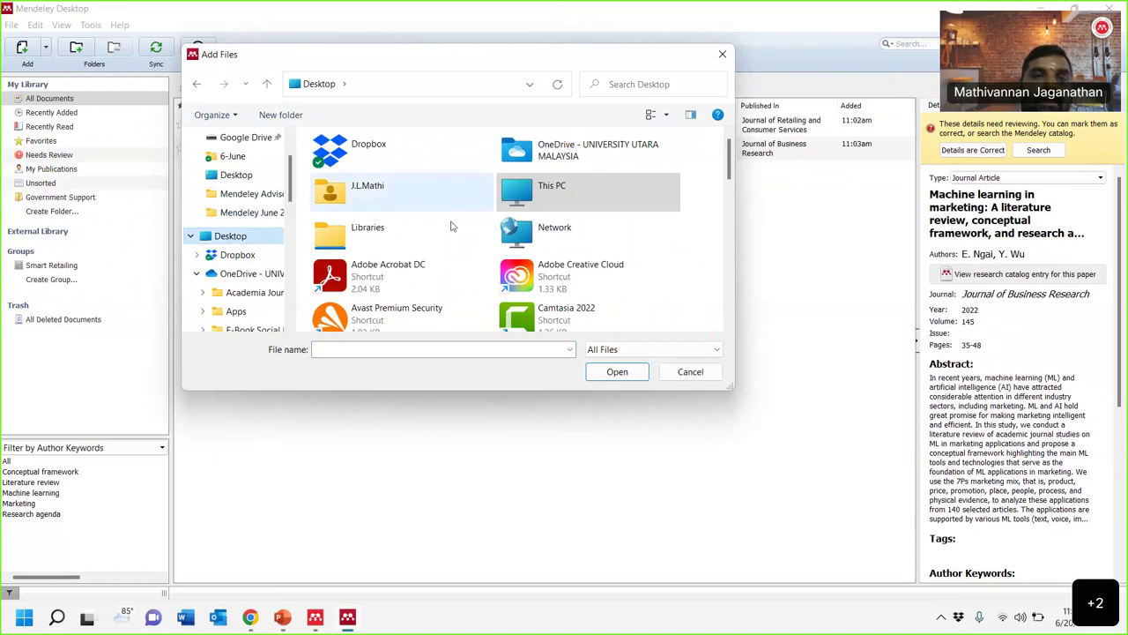
scroll(451, 226, down, 5)
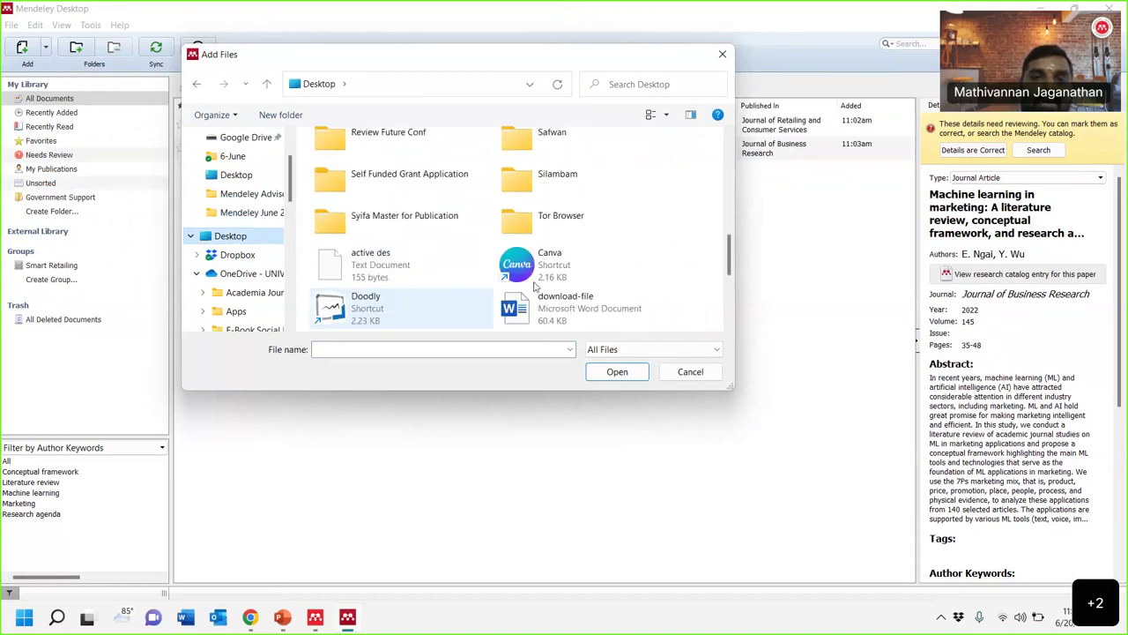
scroll(420, 272, up, 2)
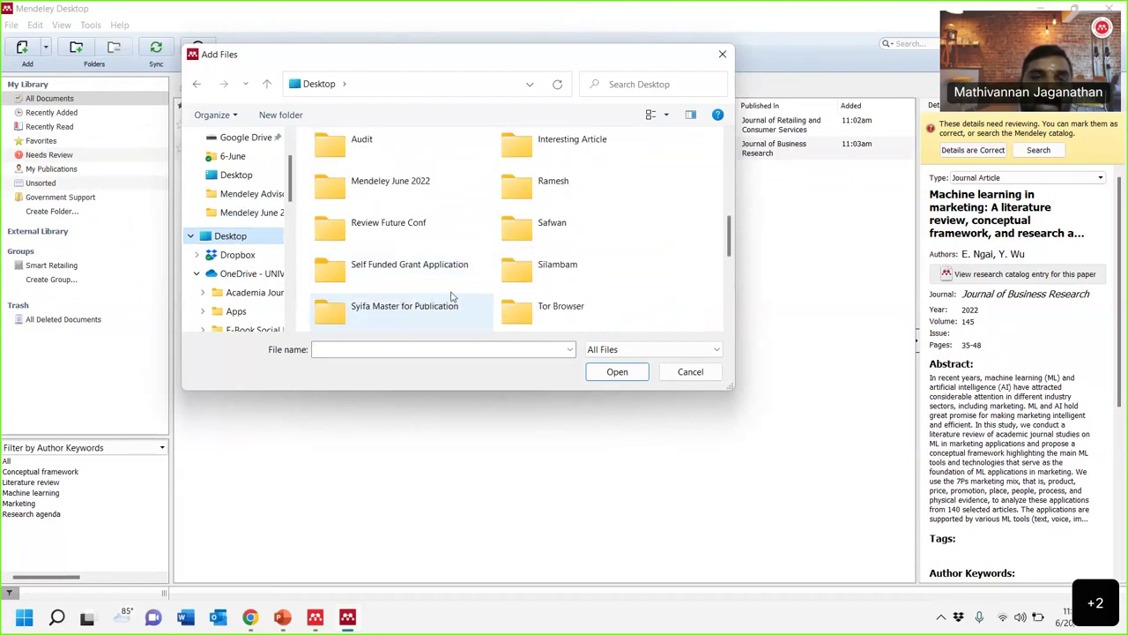
scroll(397, 280, up, 1)
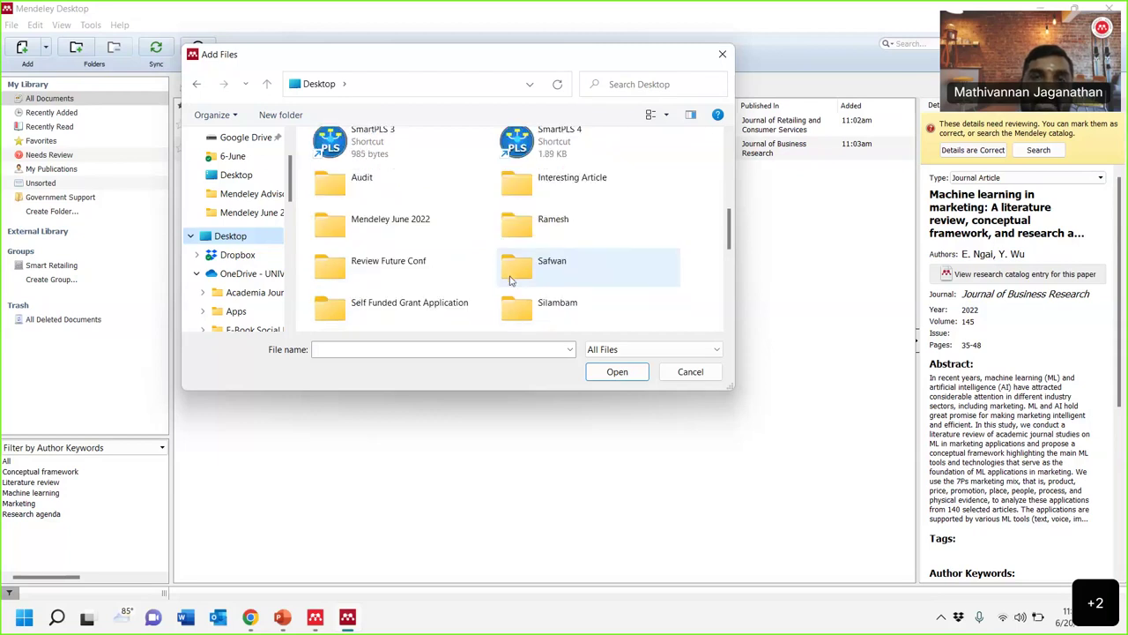
double_click(557, 184)
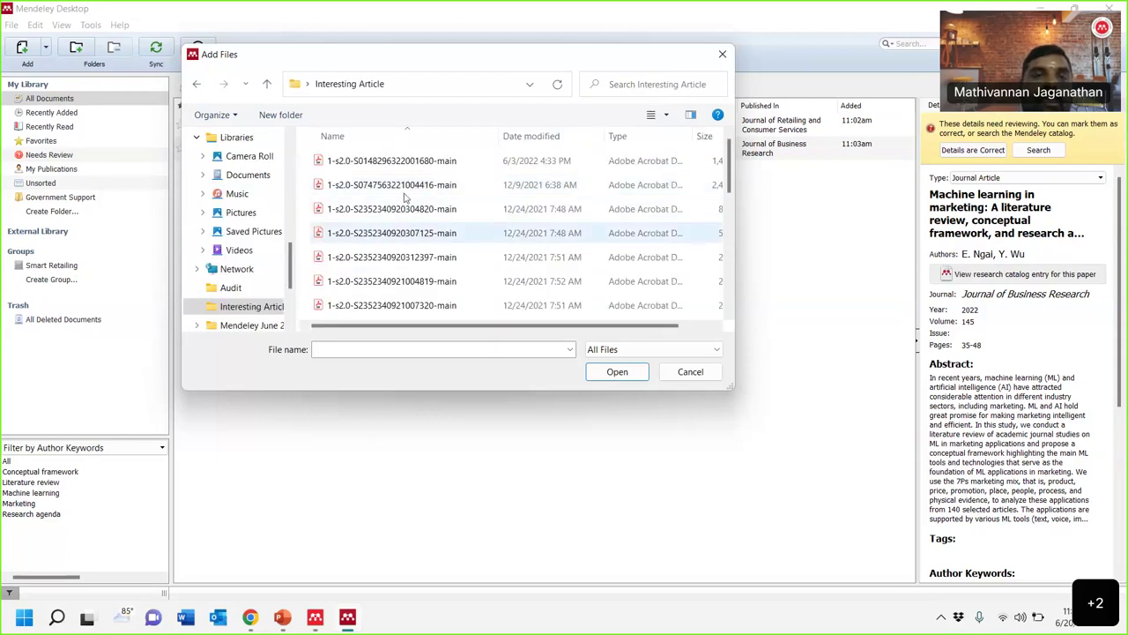
click(404, 186)
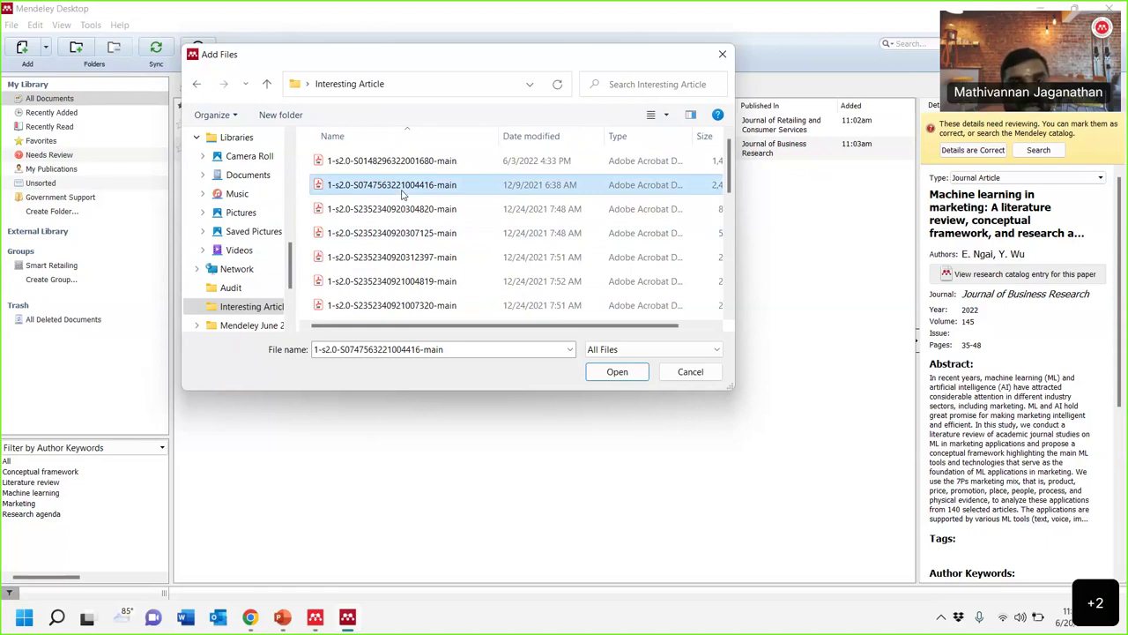
ctrl+click(406, 212)
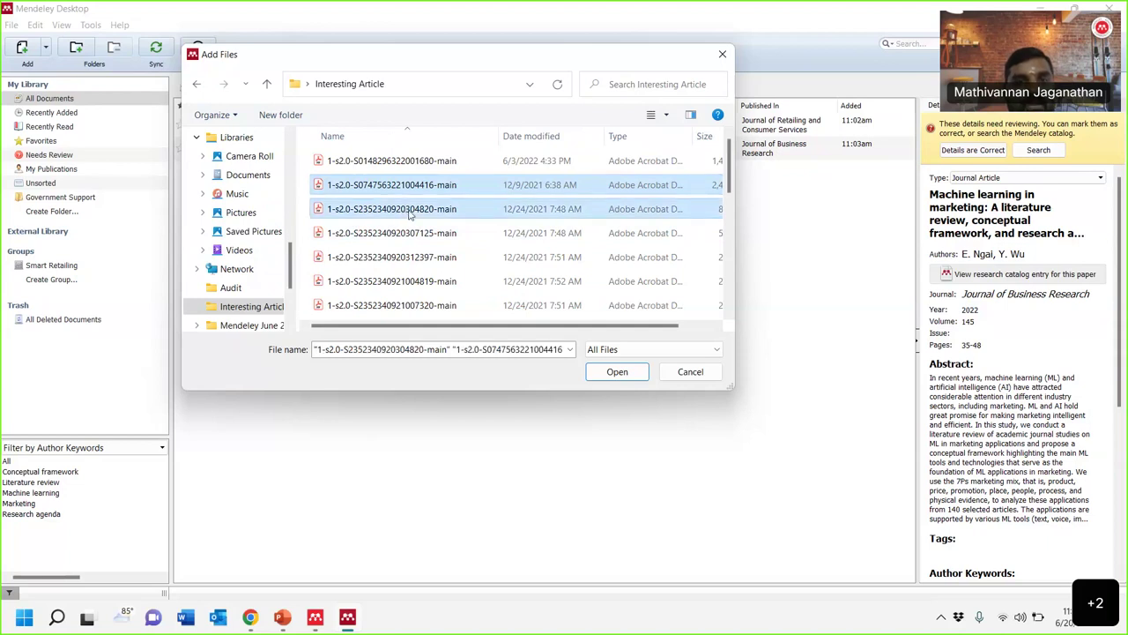
ctrl+click(428, 234)
ctrl+click(454, 257)
click(630, 377)
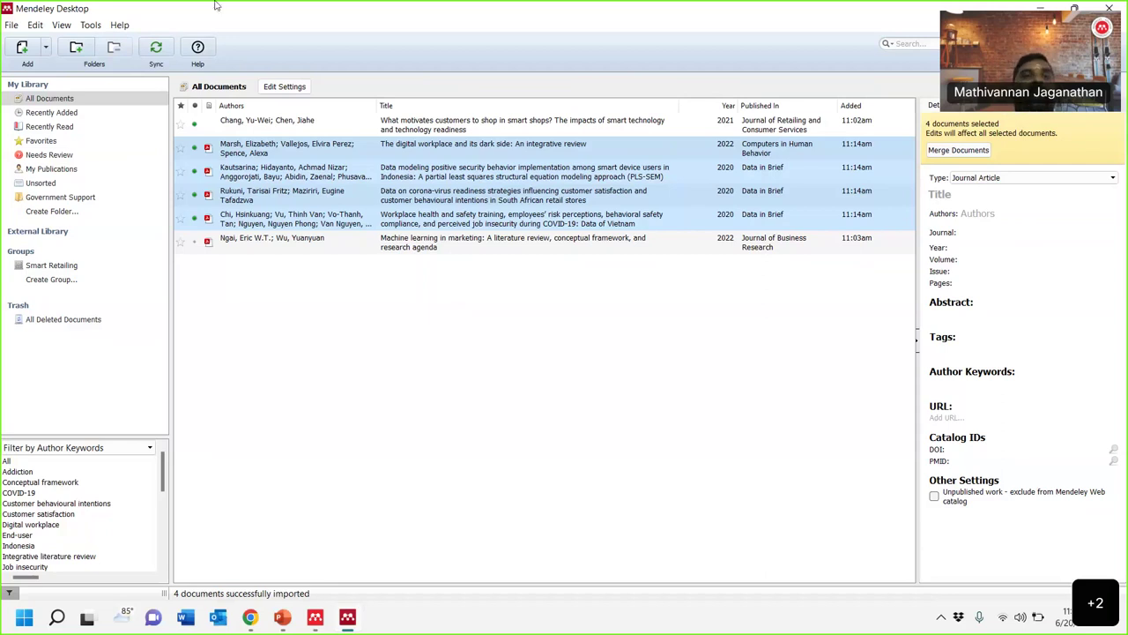
Cancel an Add Folder import and minimize Mendeley to show the desktop
click(47, 47)
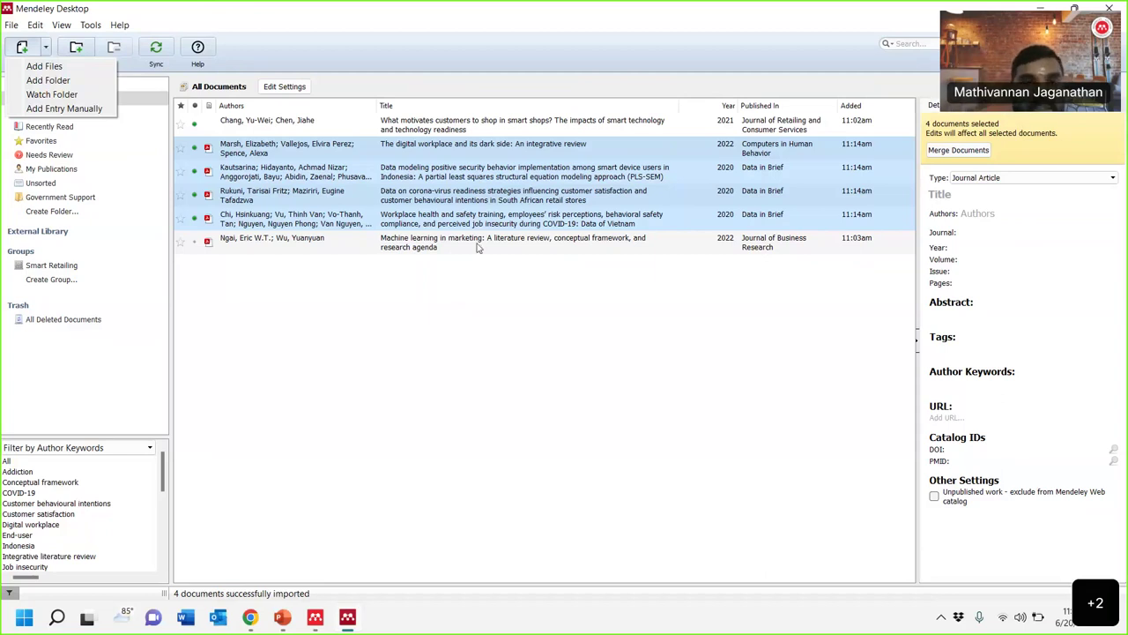
click(50, 81)
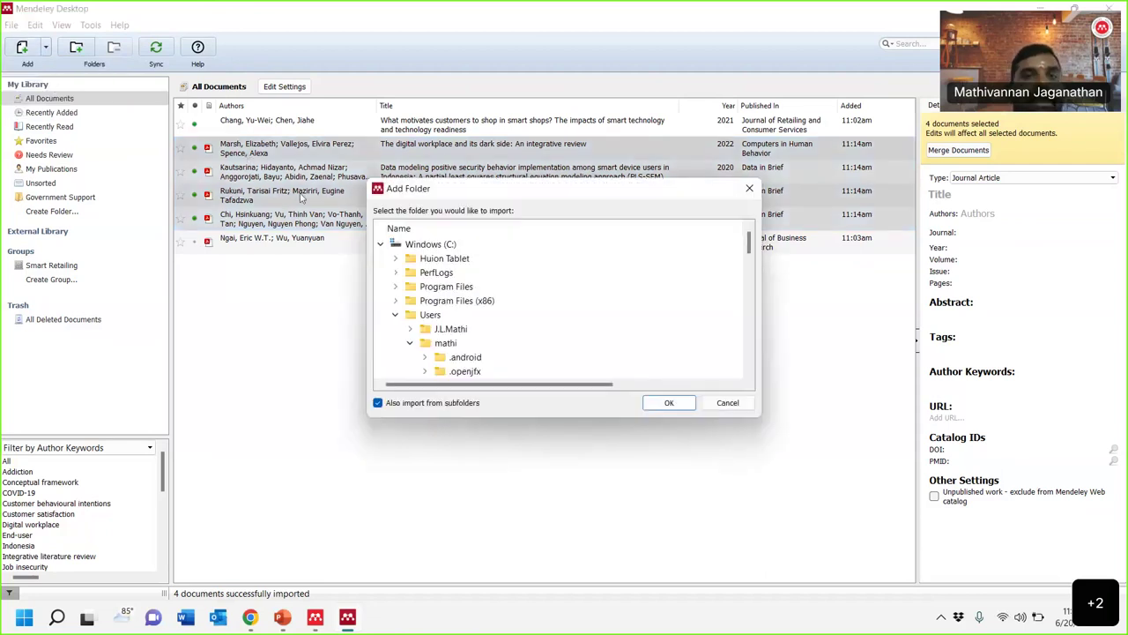
click(728, 402)
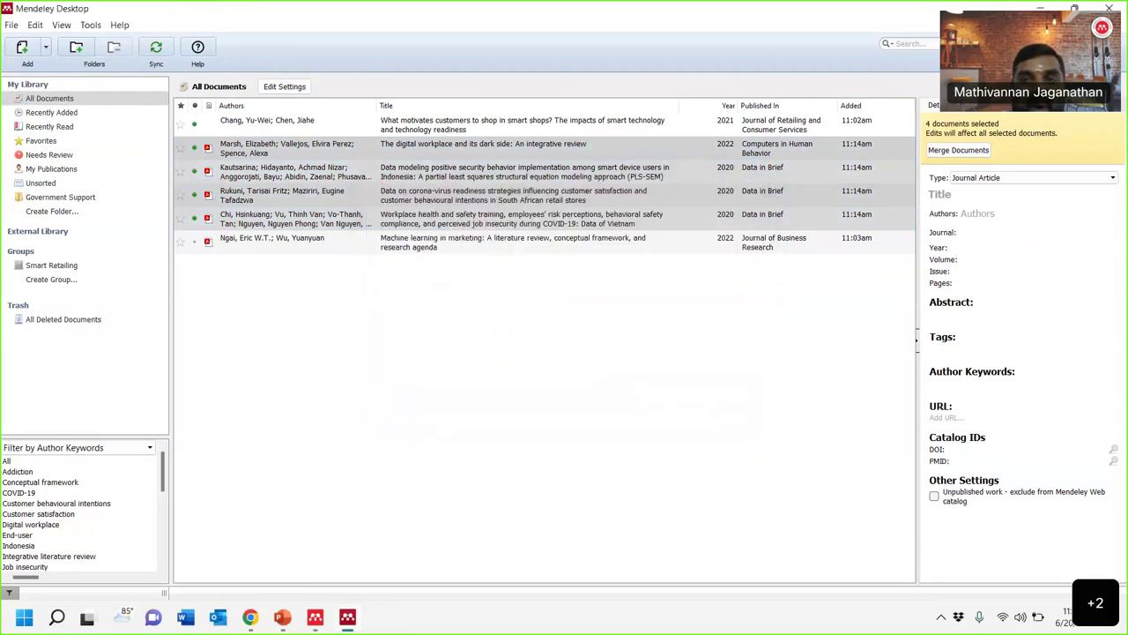
click(1046, 8)
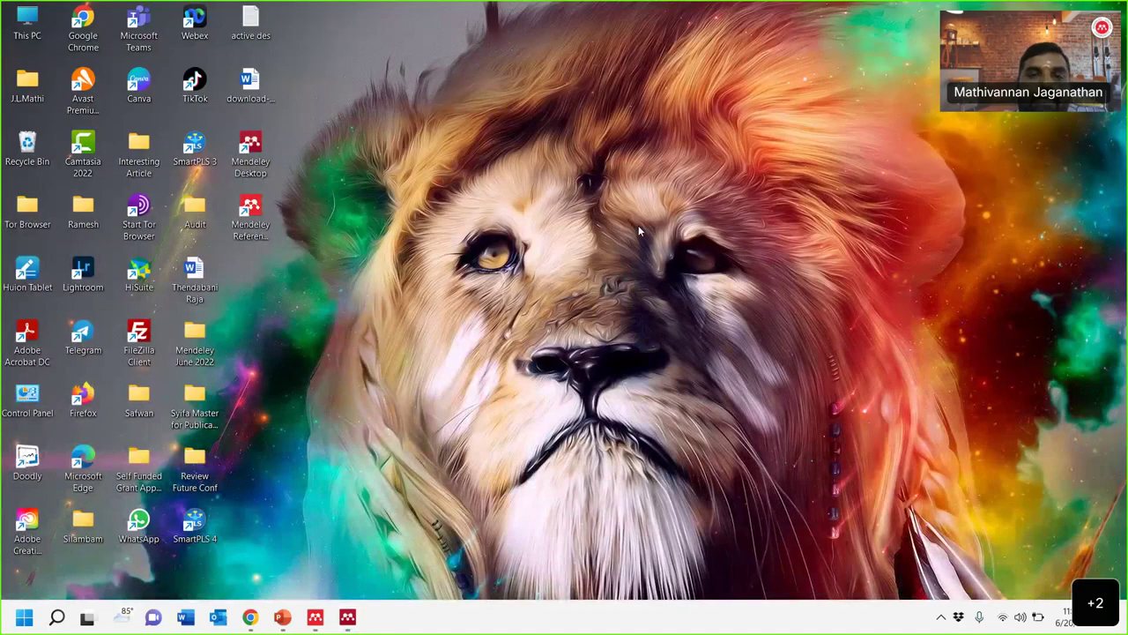
Create a new desktop folder named Test Mendeley
right_click(638, 225)
click(735, 319)
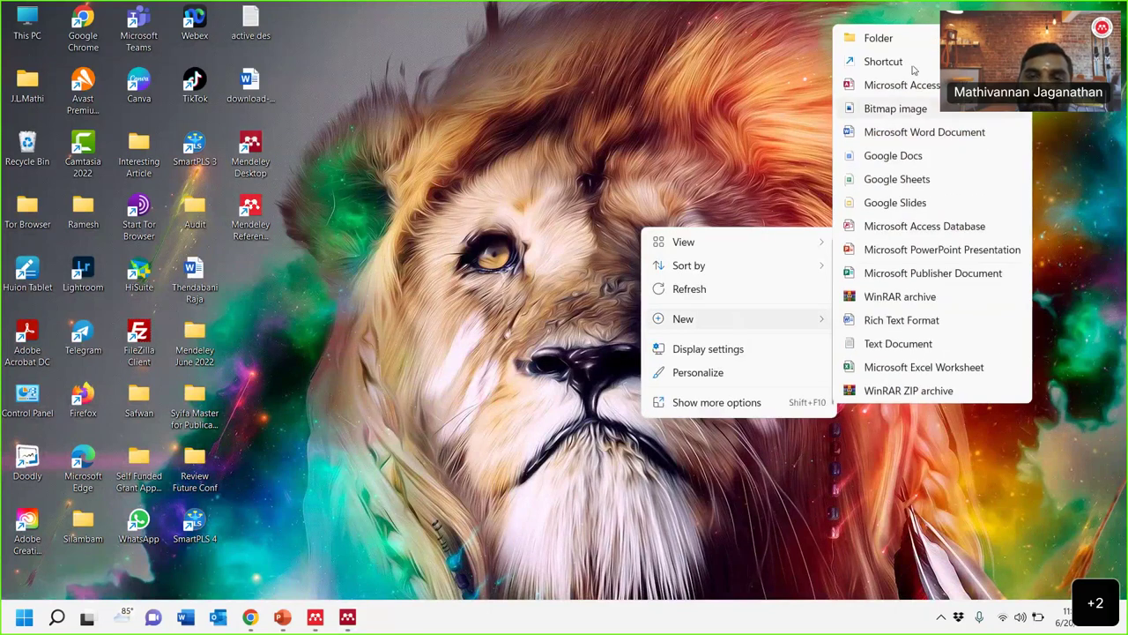
click(881, 38)
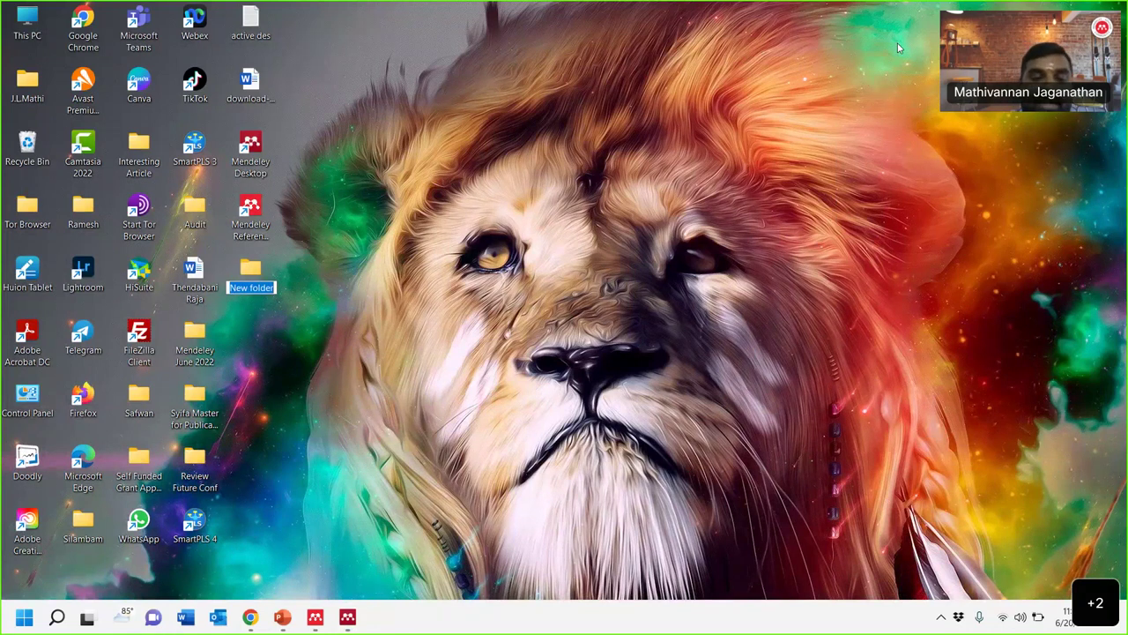
text(Test)
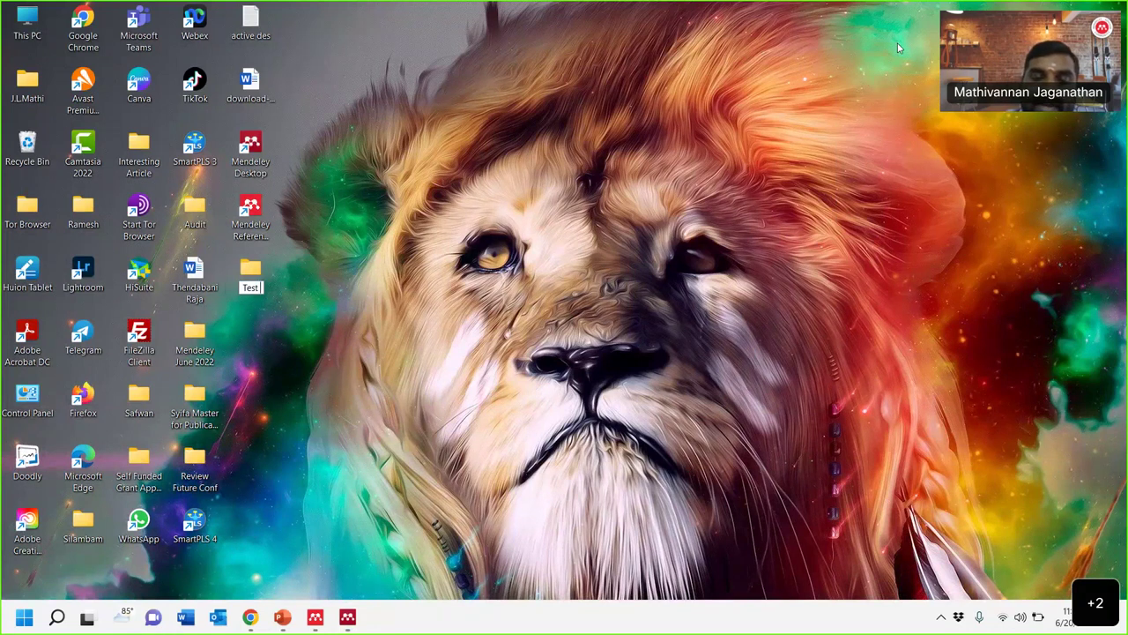
key(Return)
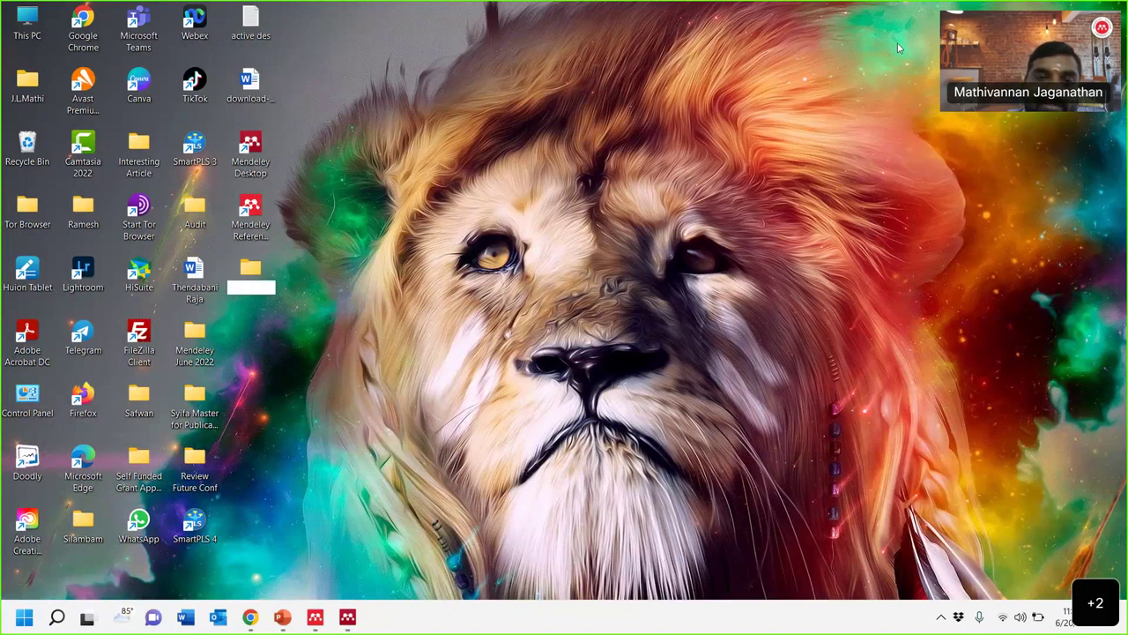
Move the three Interesting Article PDFs ending 004819 through 009653 into Test Mendeley
double_click(140, 151)
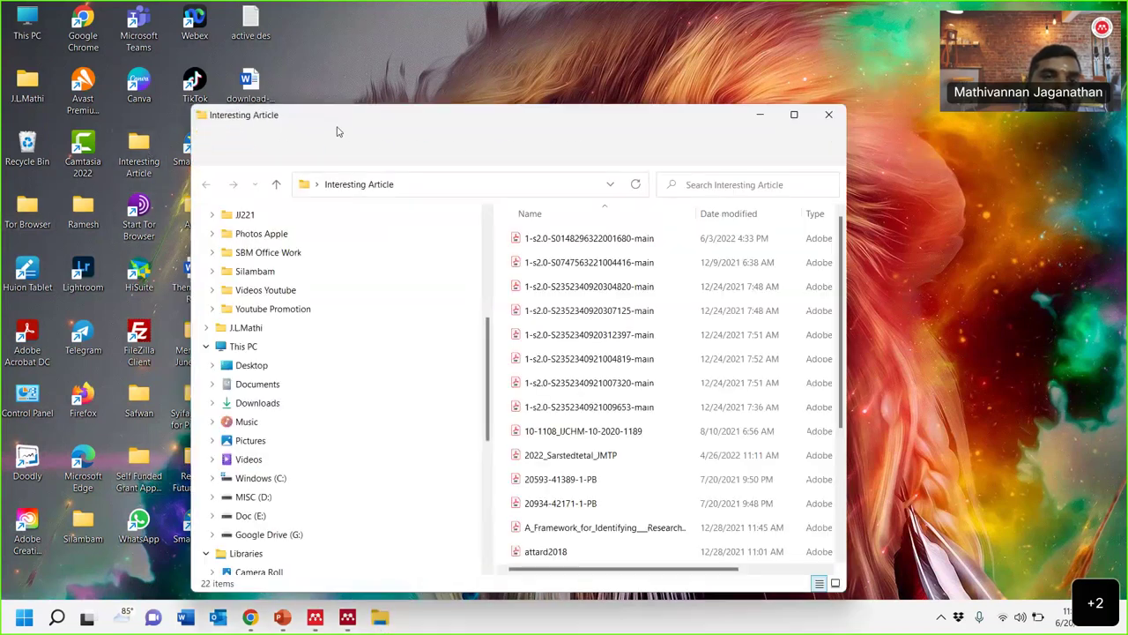
drag(336, 128, 606, 51)
scroll(846, 440, down, 3)
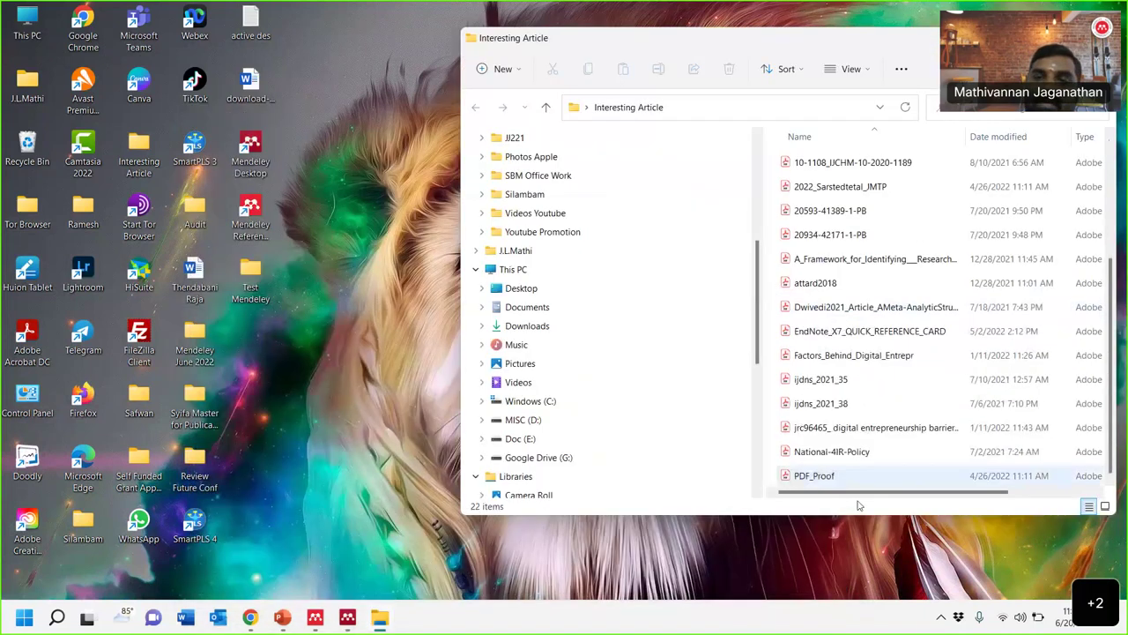
scroll(837, 318, up, 1)
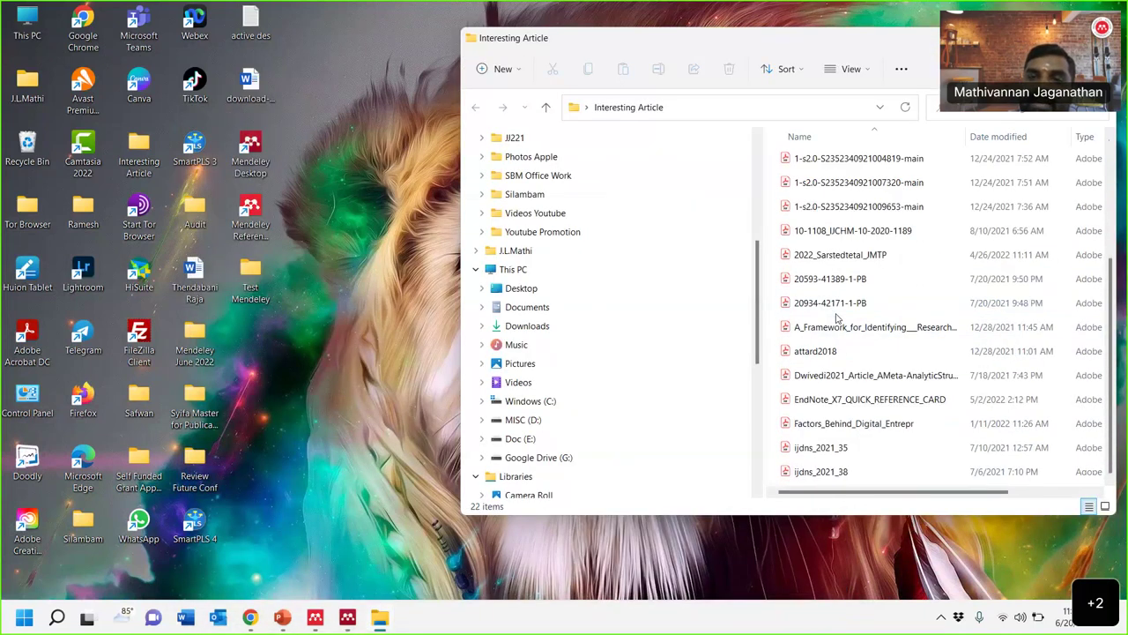
scroll(837, 317, up, 2)
click(837, 325)
shift+click(855, 289)
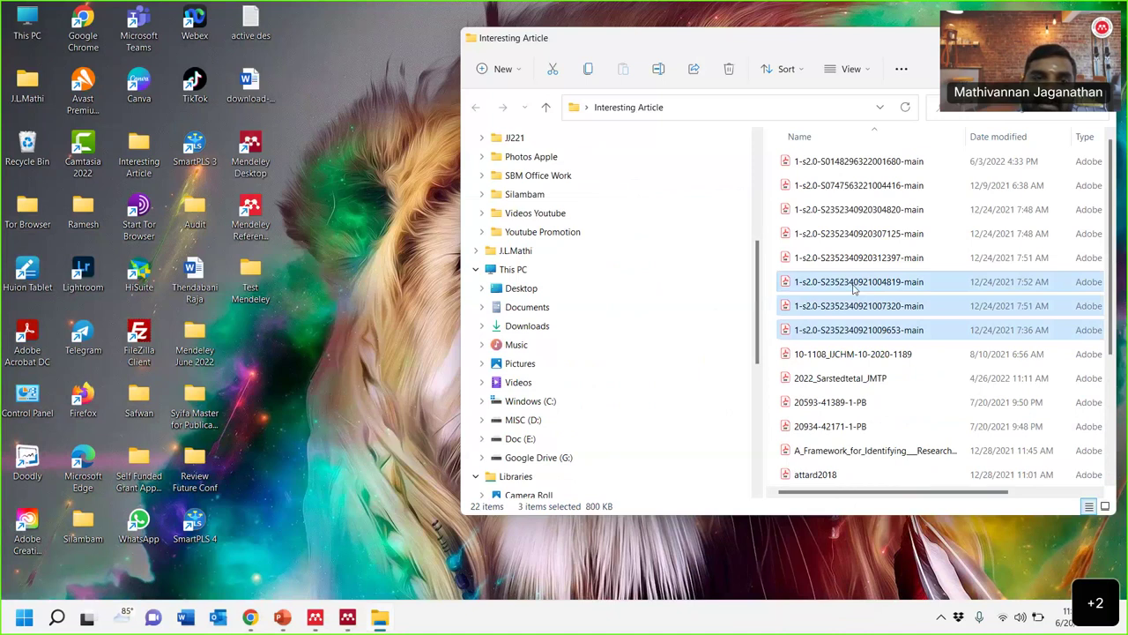
drag(853, 287, 252, 277)
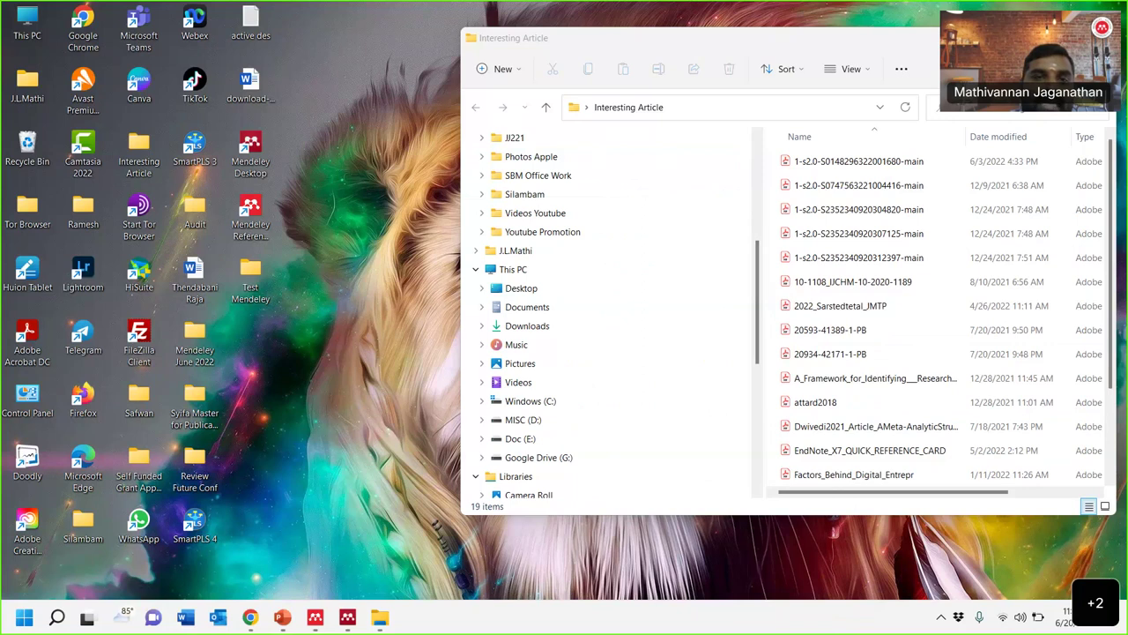
double_click(250, 278)
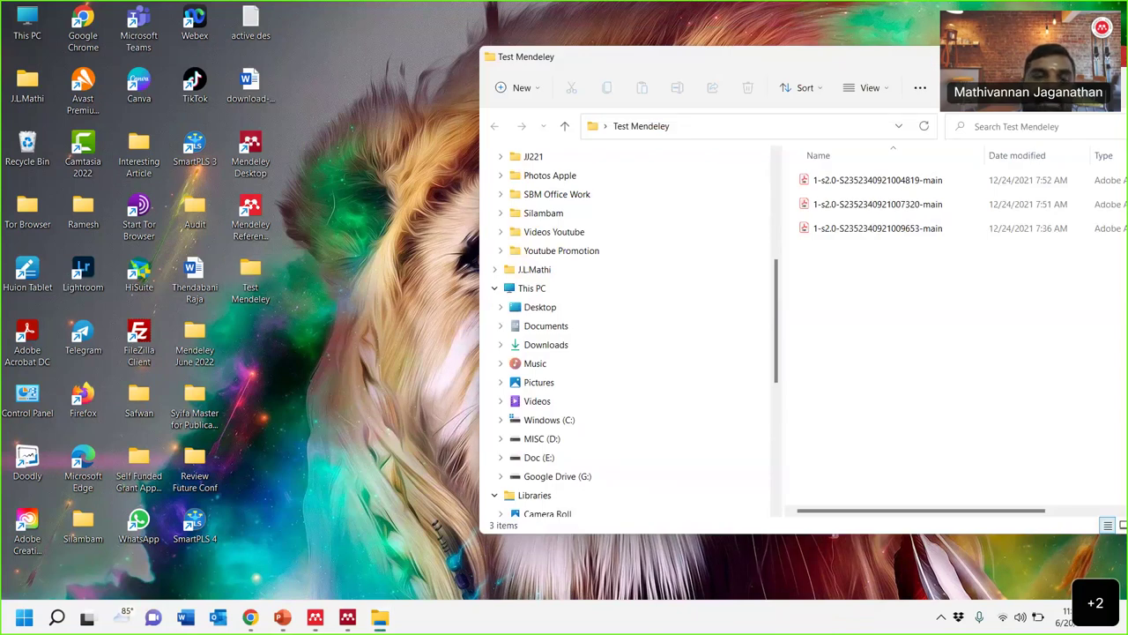
click(379, 619)
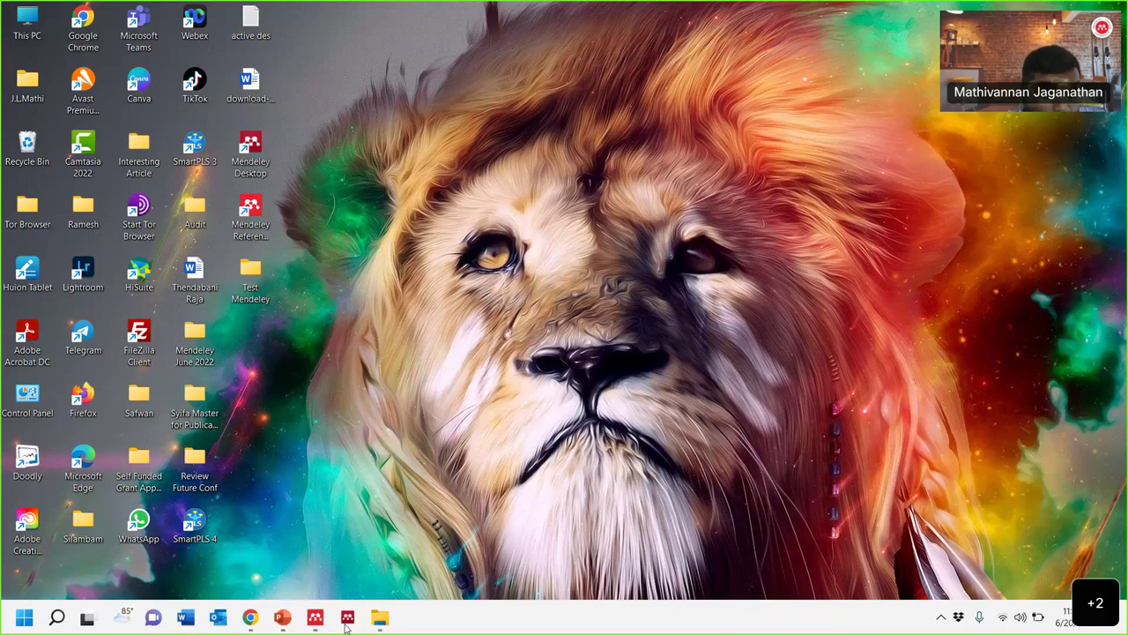
Bring Mendeley Desktop forward and select the workplace health and safety paper
click(346, 620)
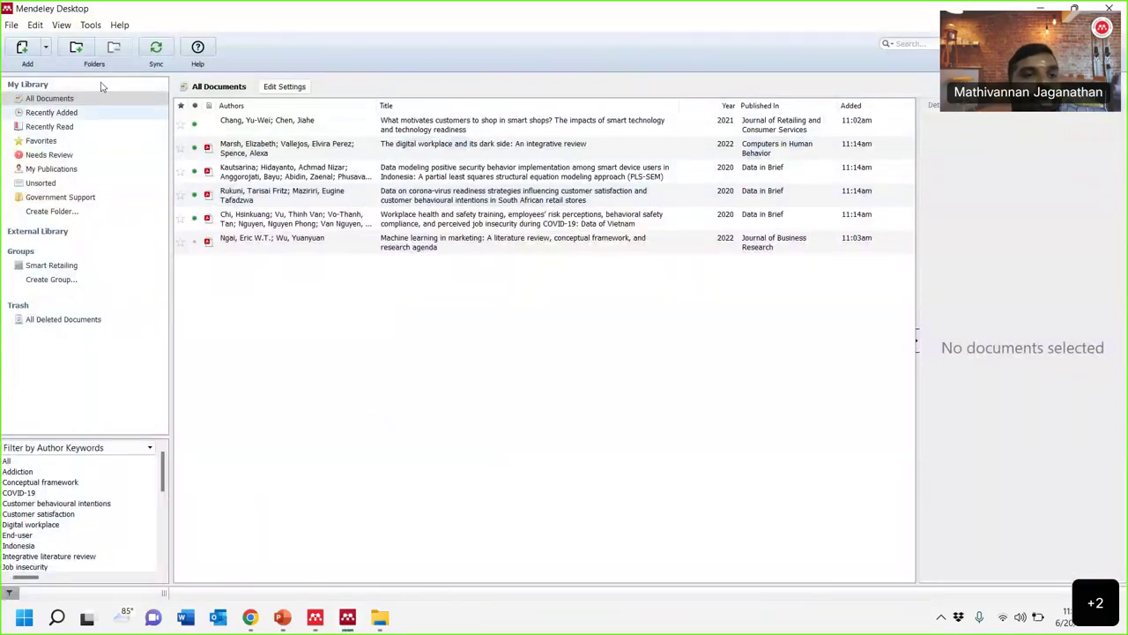
click(46, 49)
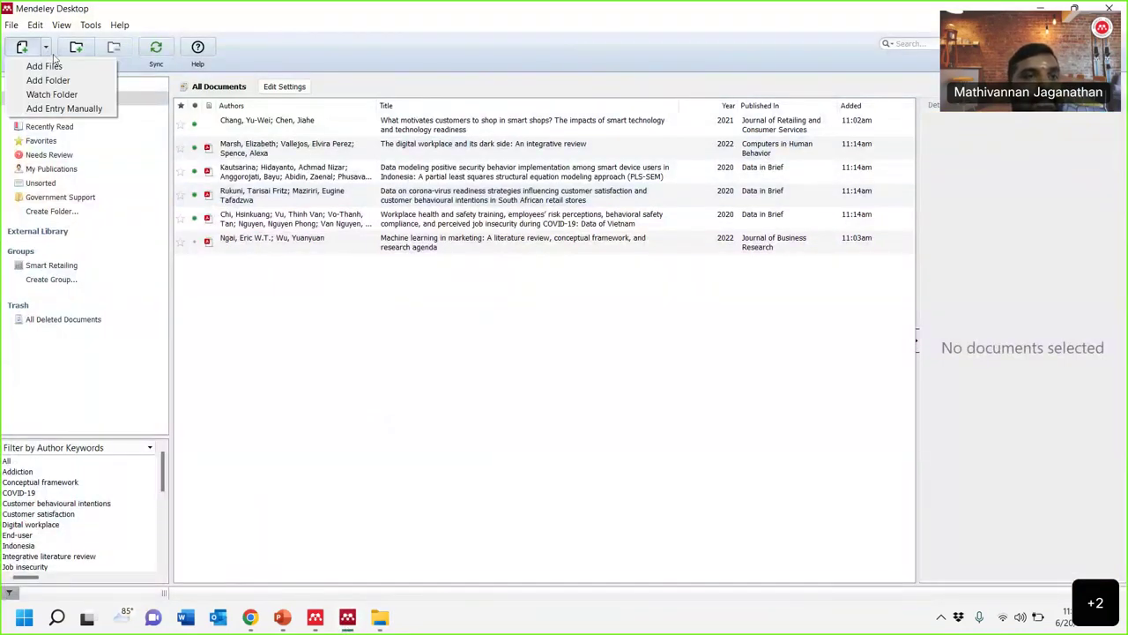
click(485, 371)
click(476, 218)
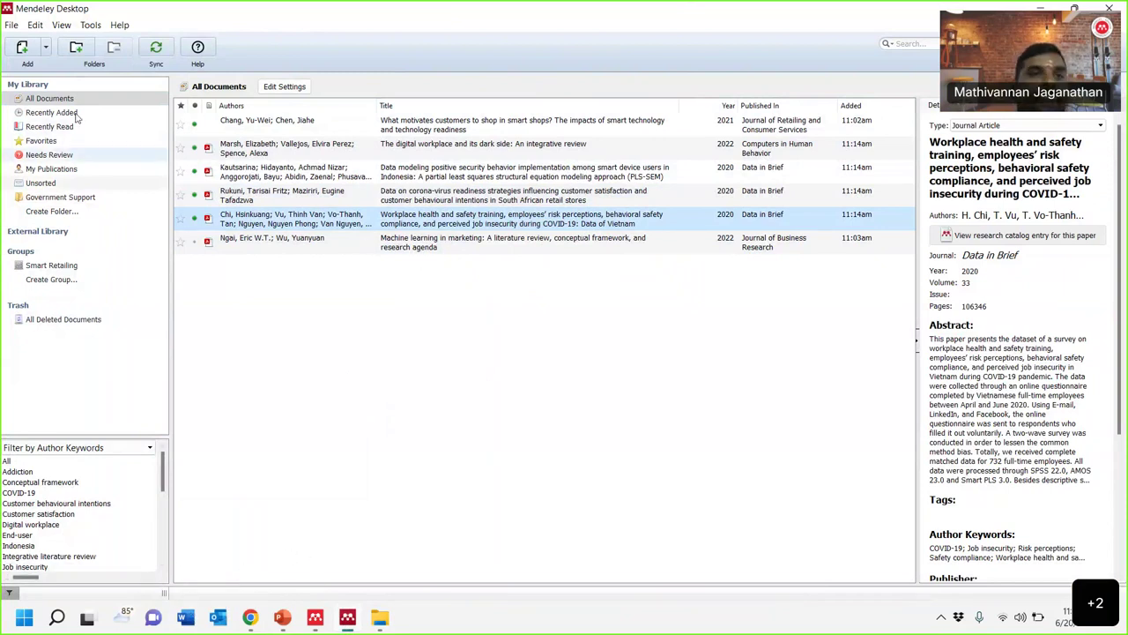
Import the Desktop's Test Mendeley folder via Add Folder, adding its three PDFs
click(47, 49)
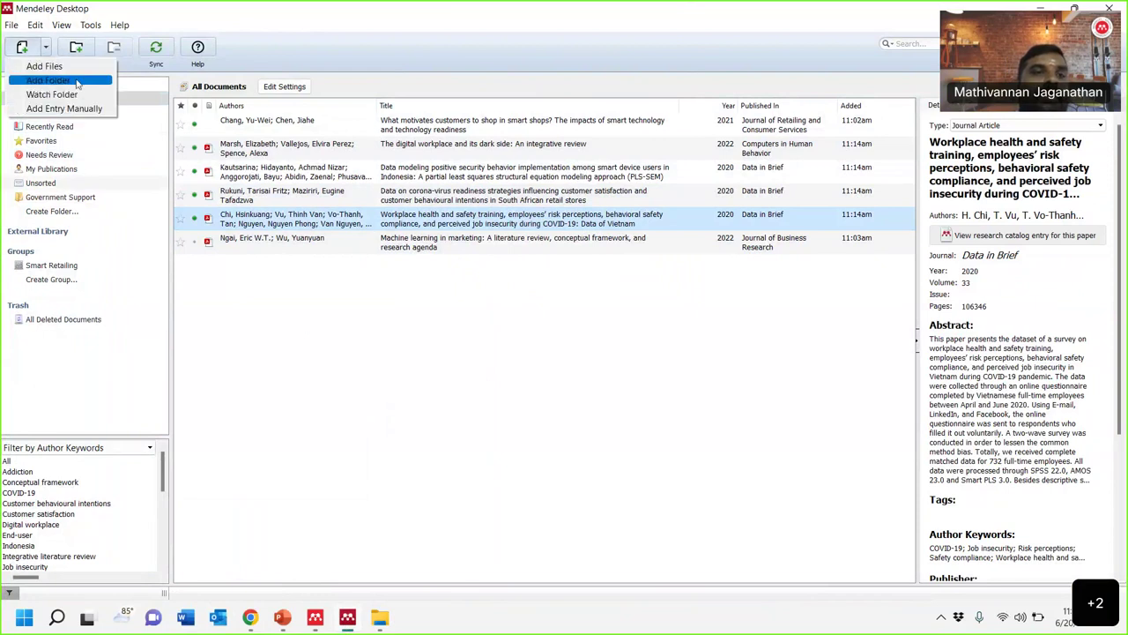
click(76, 83)
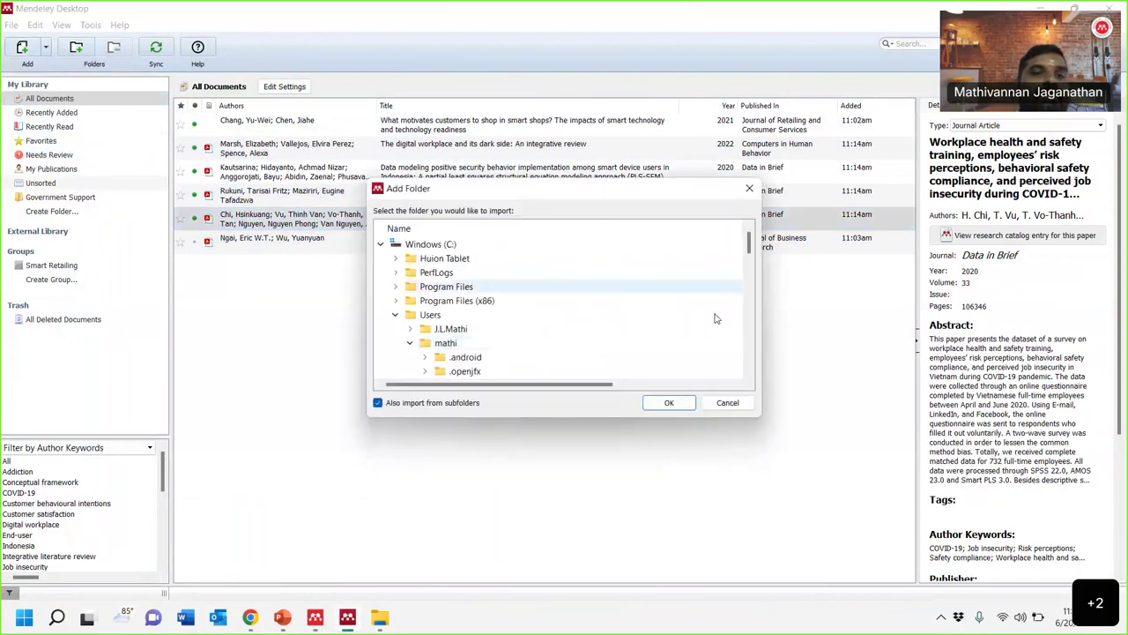
click(395, 315)
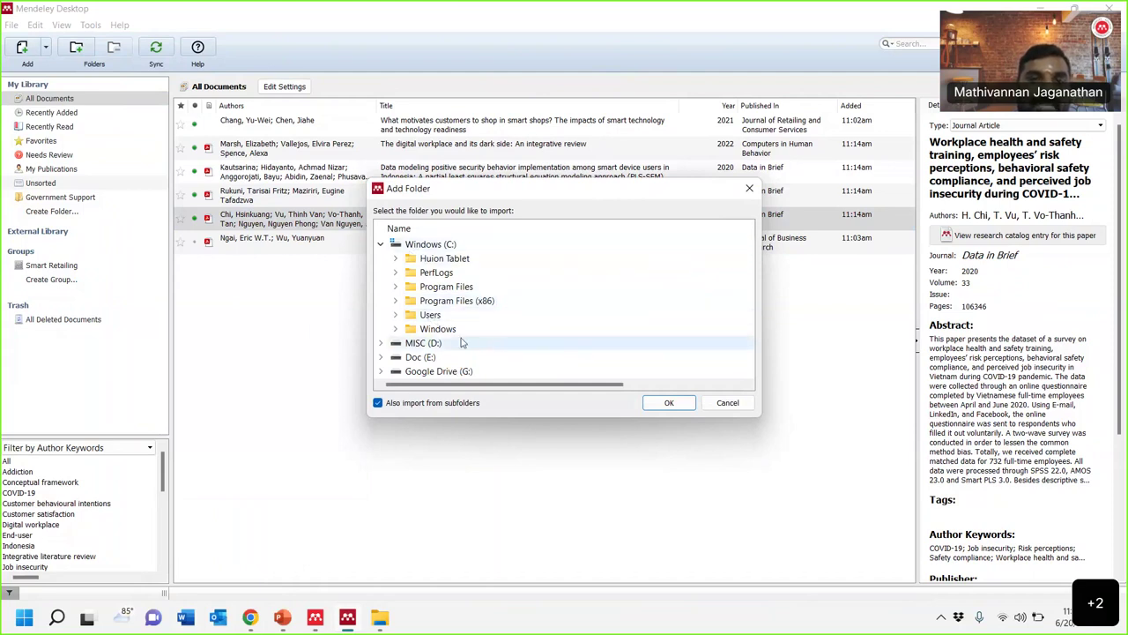
click(395, 315)
click(410, 343)
scroll(494, 339, down, 1)
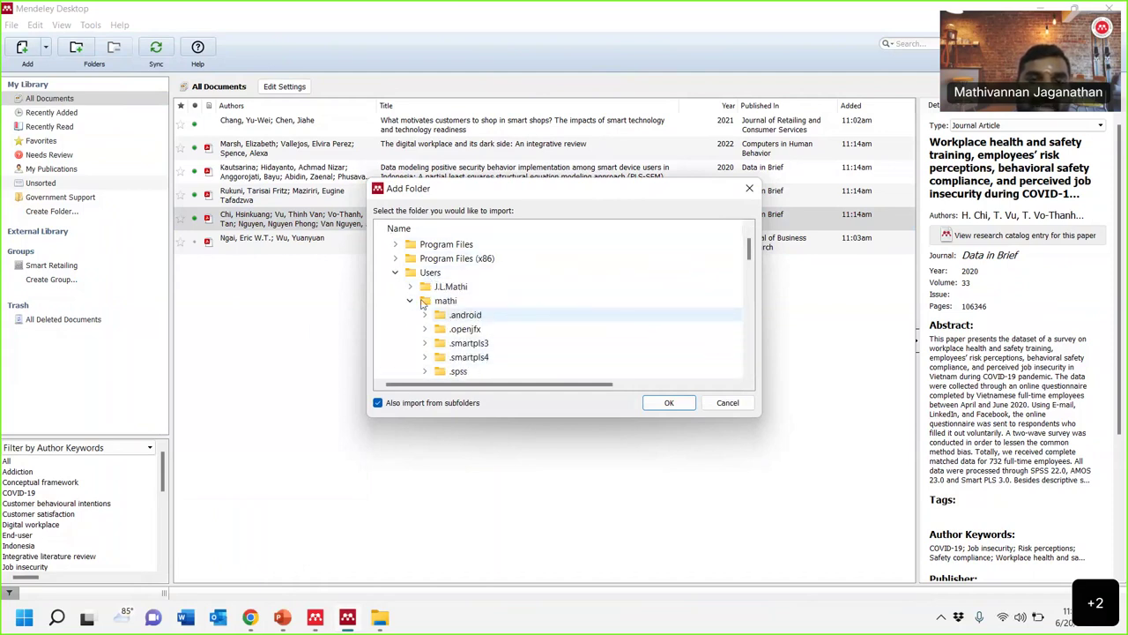
scroll(423, 302, down, 5)
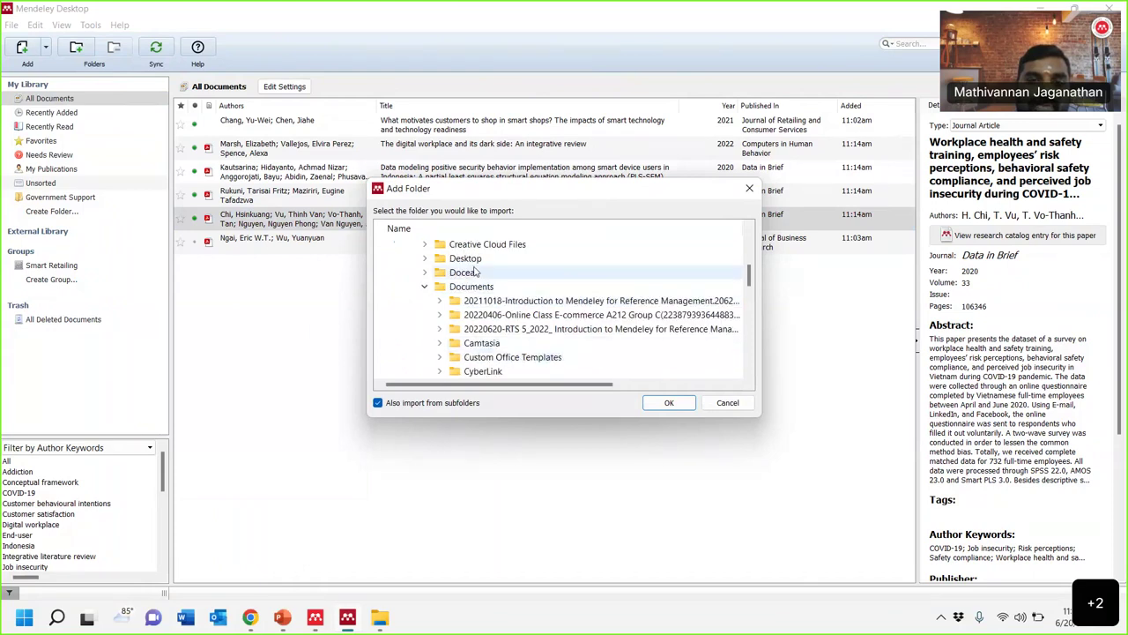
click(474, 261)
double_click(475, 264)
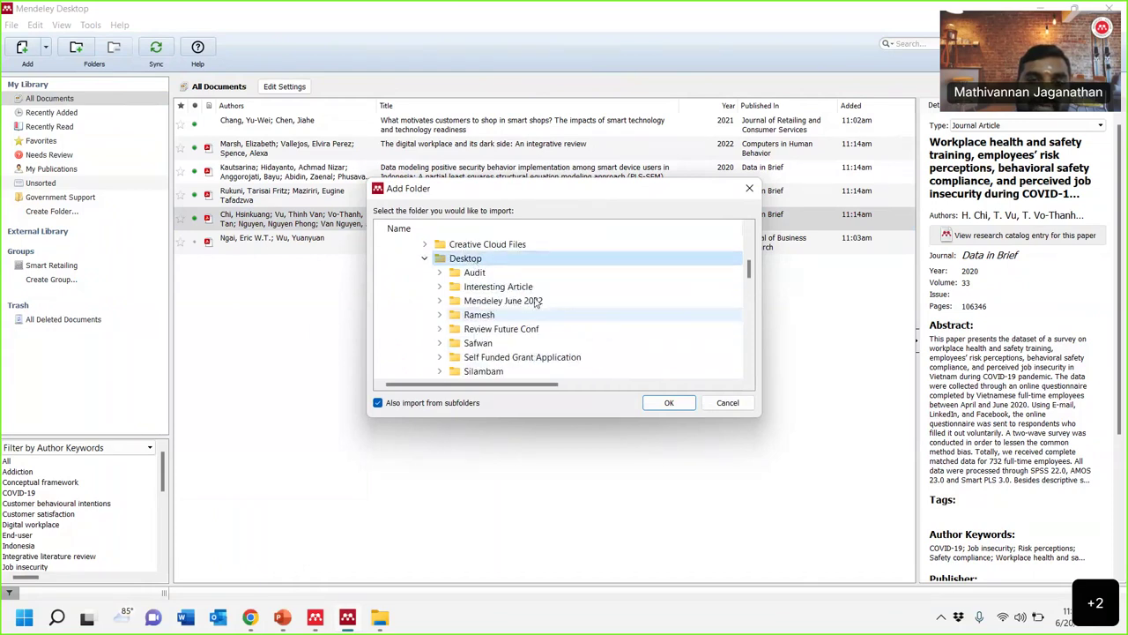
scroll(533, 346, down, 2)
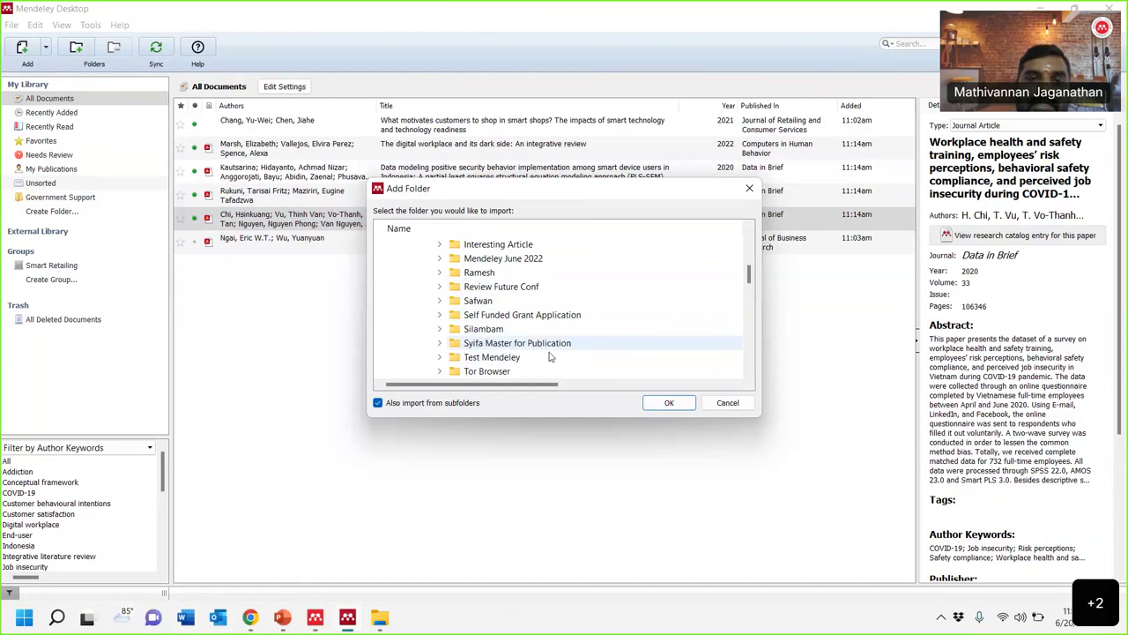
click(514, 316)
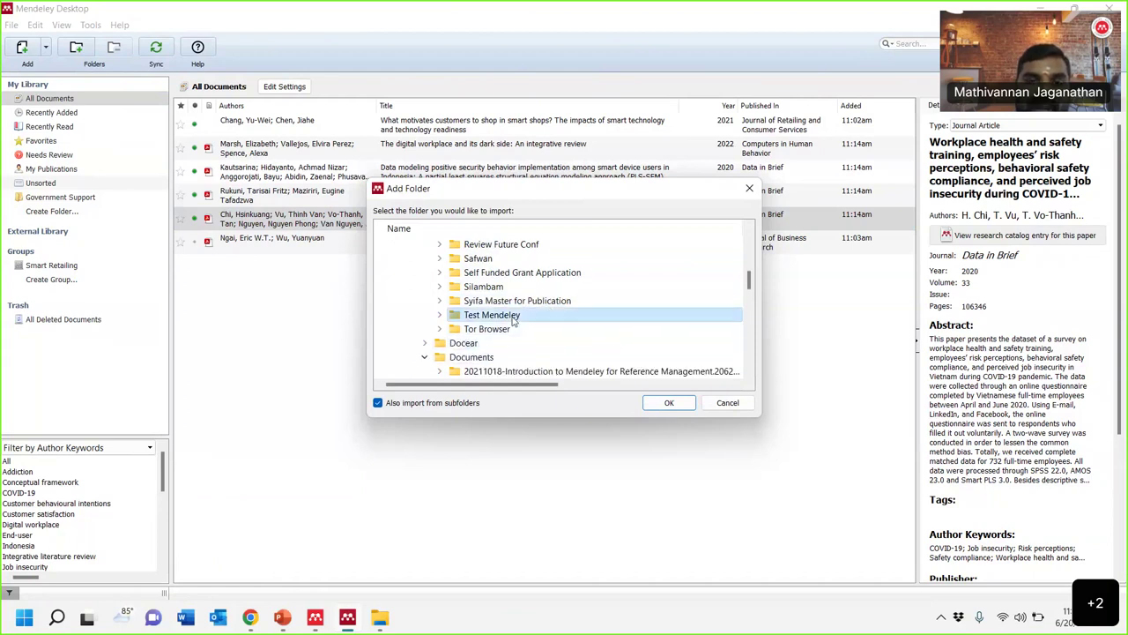
click(669, 402)
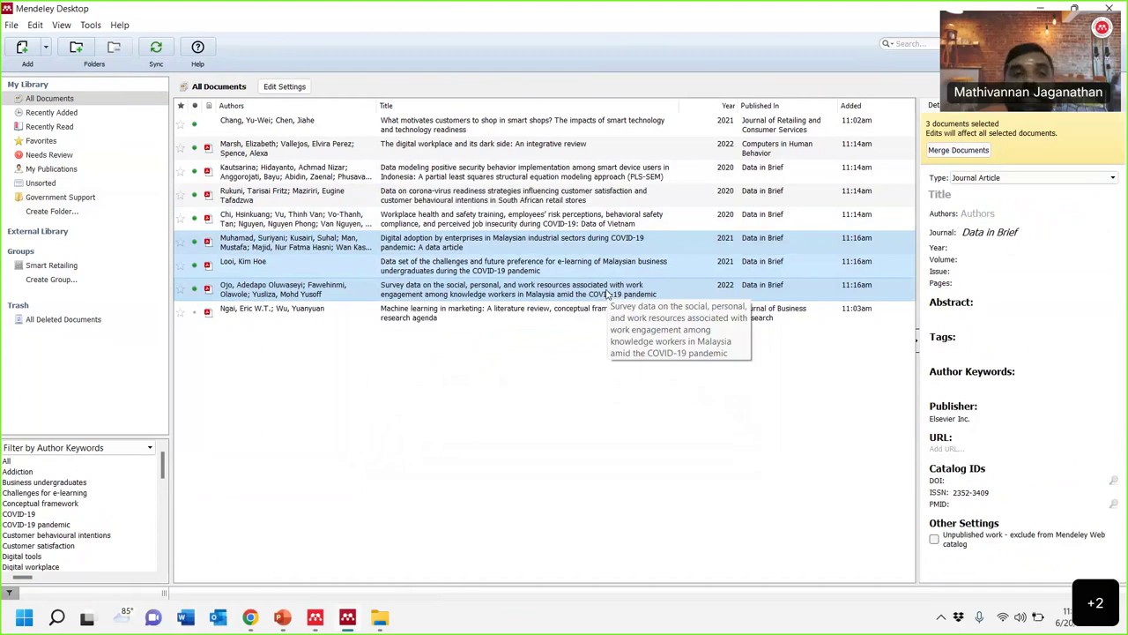
click(46, 46)
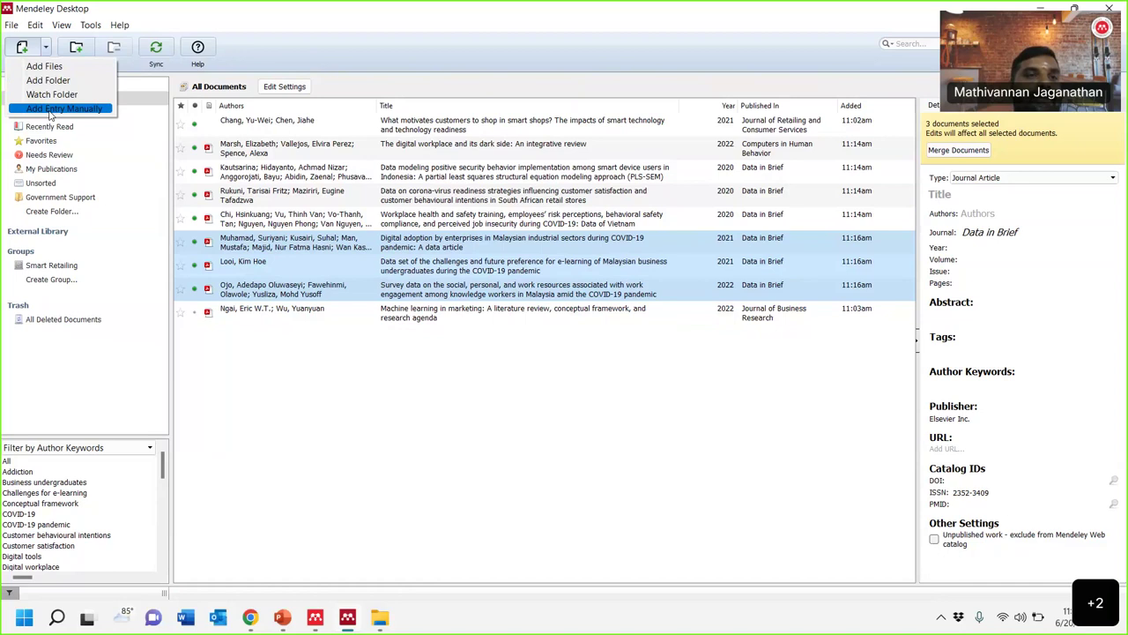
Close the blank New Document form and deselect the three documents
click(51, 108)
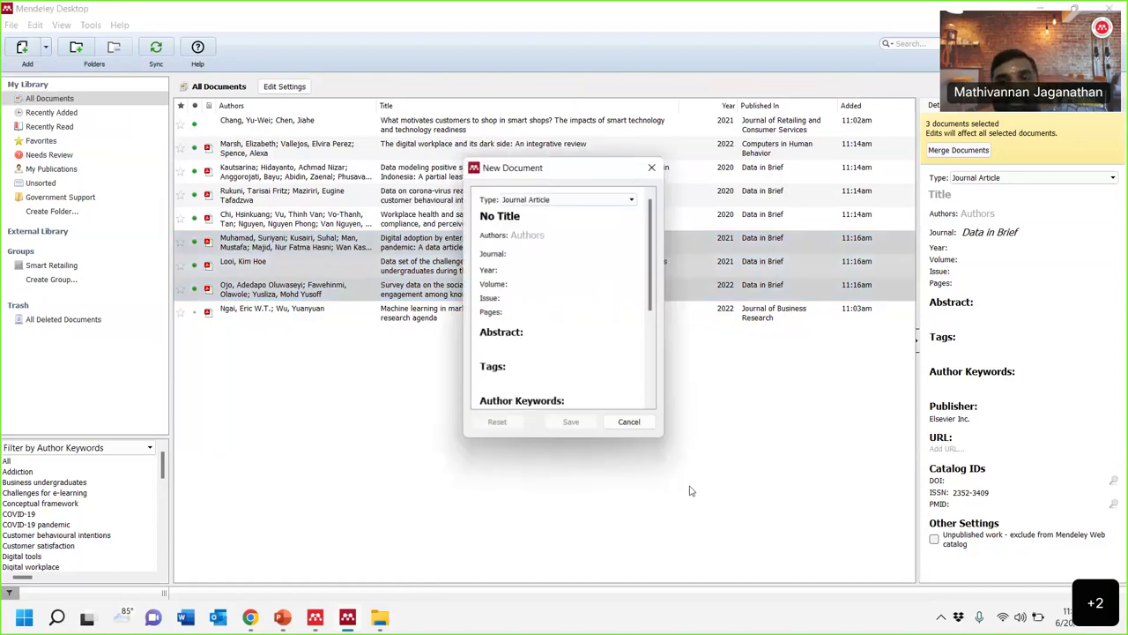
click(653, 166)
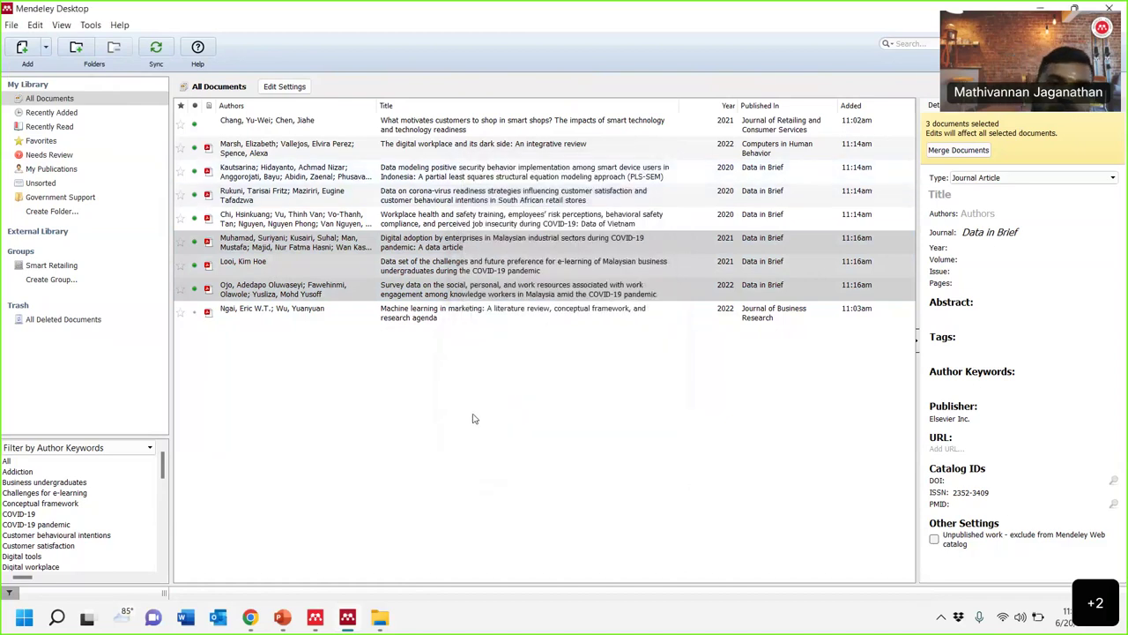
click(473, 418)
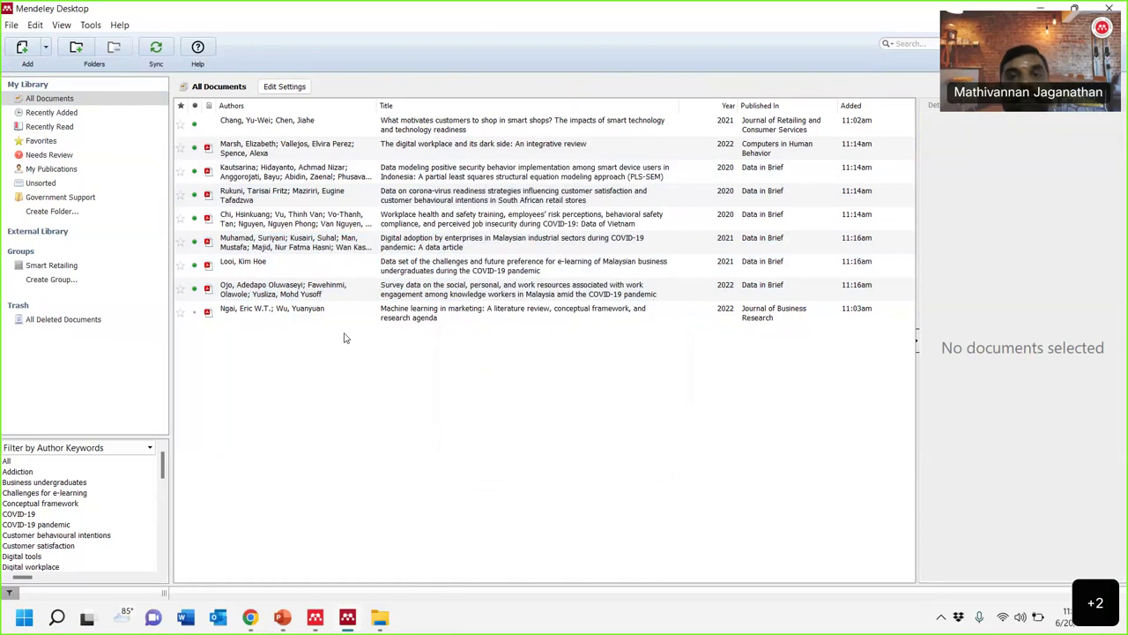
Restore the Mendeley window and open the Interesting Article desktop folder side by side with it
double_click(366, 19)
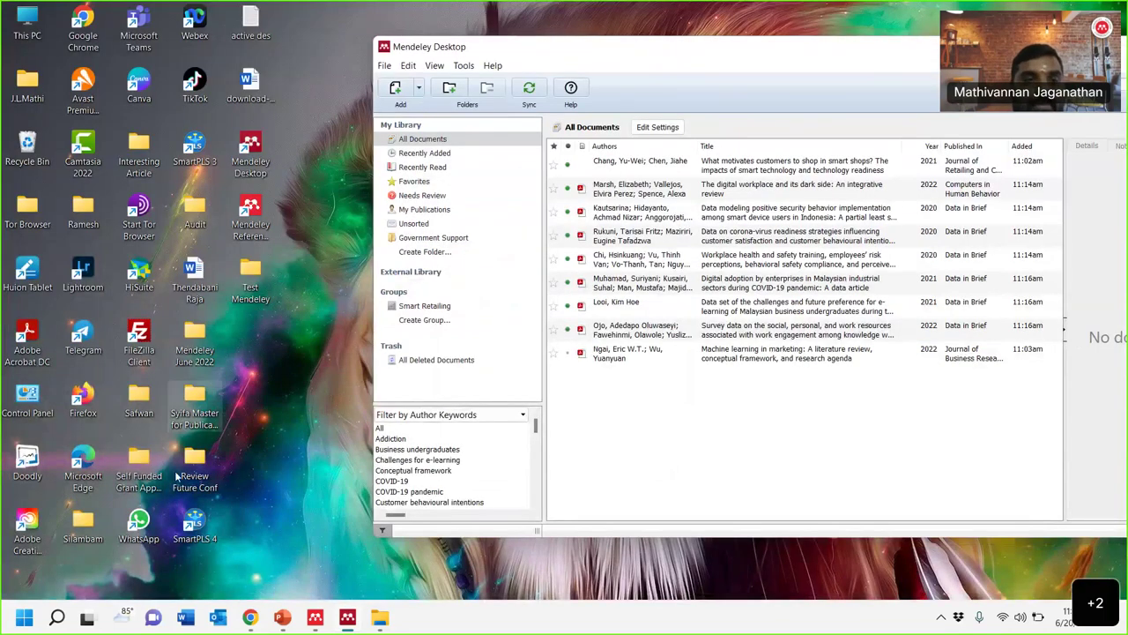
click(131, 165)
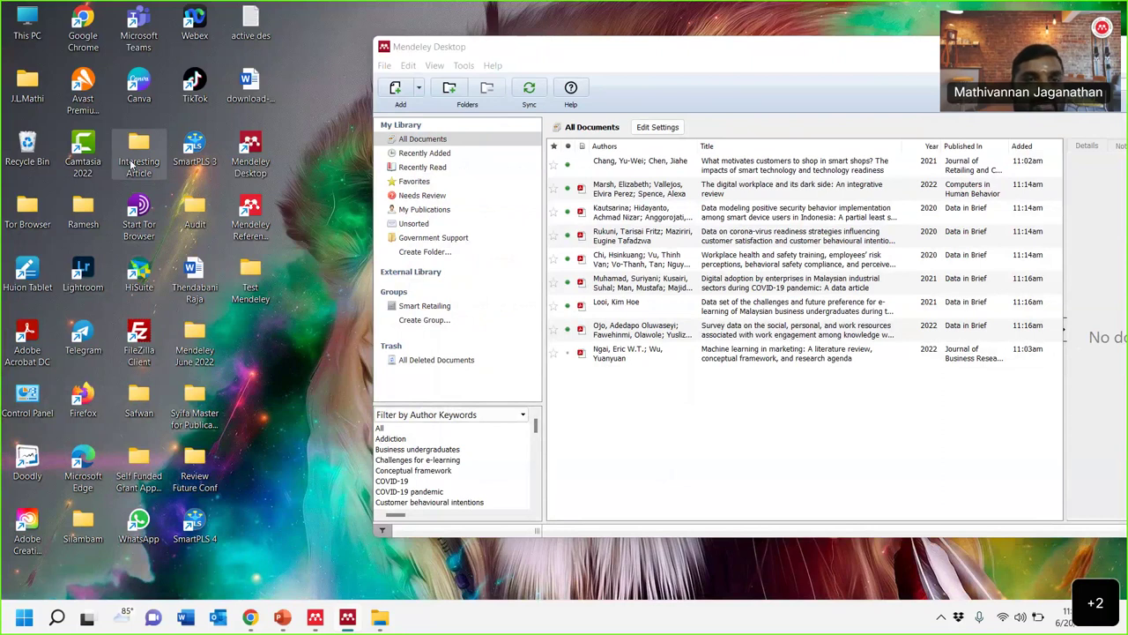
double_click(130, 165)
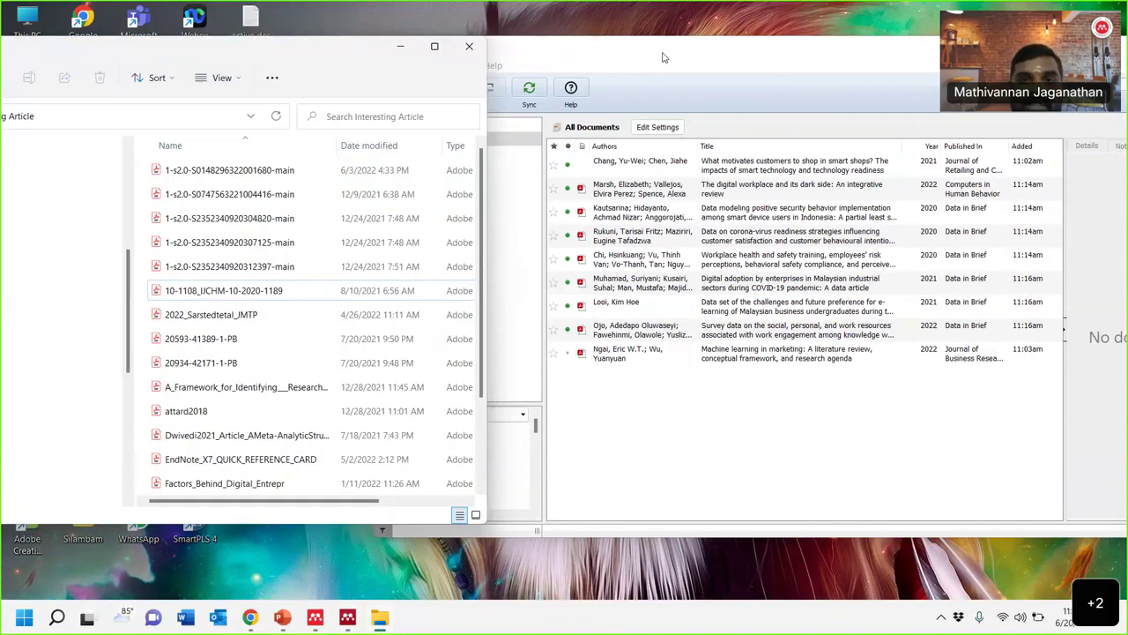
drag(664, 57, 831, 61)
drag(278, 58, 323, 61)
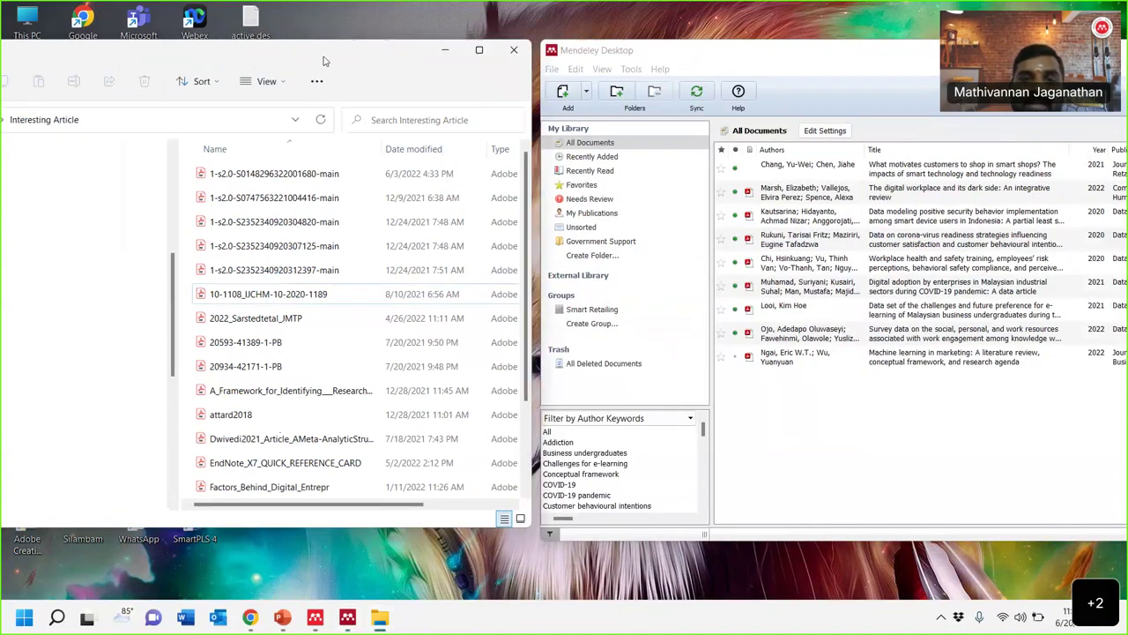
Drag the attard2018 and EndNote_X7_QUICK_REFERENCE_CARD PDFs into All Documents, reaching eleven references
click(277, 270)
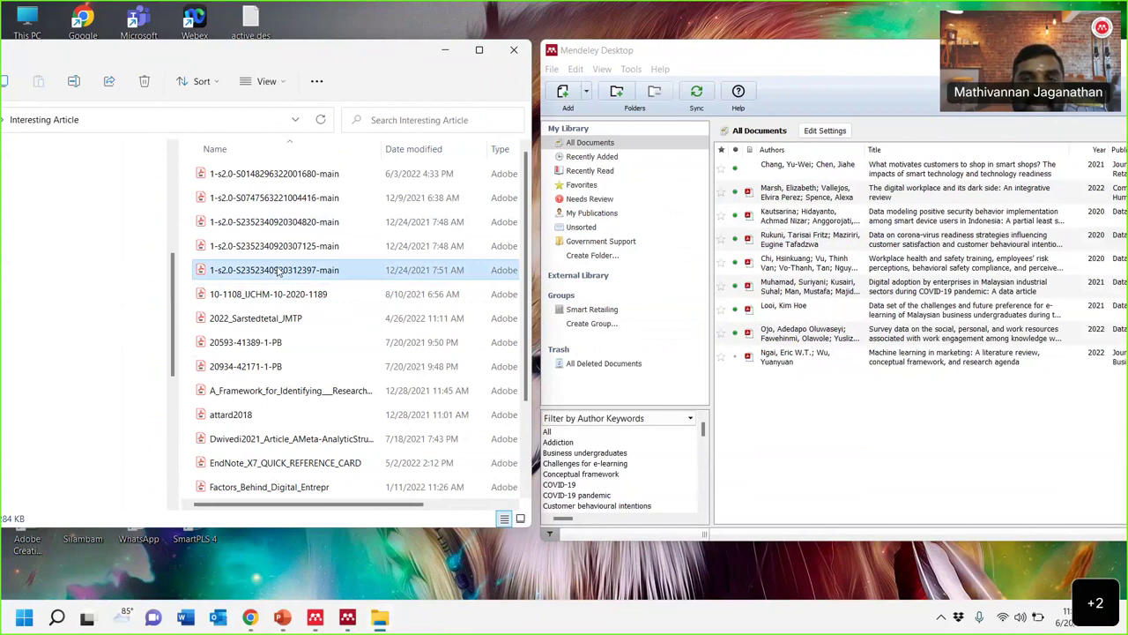
drag(277, 270, 946, 446)
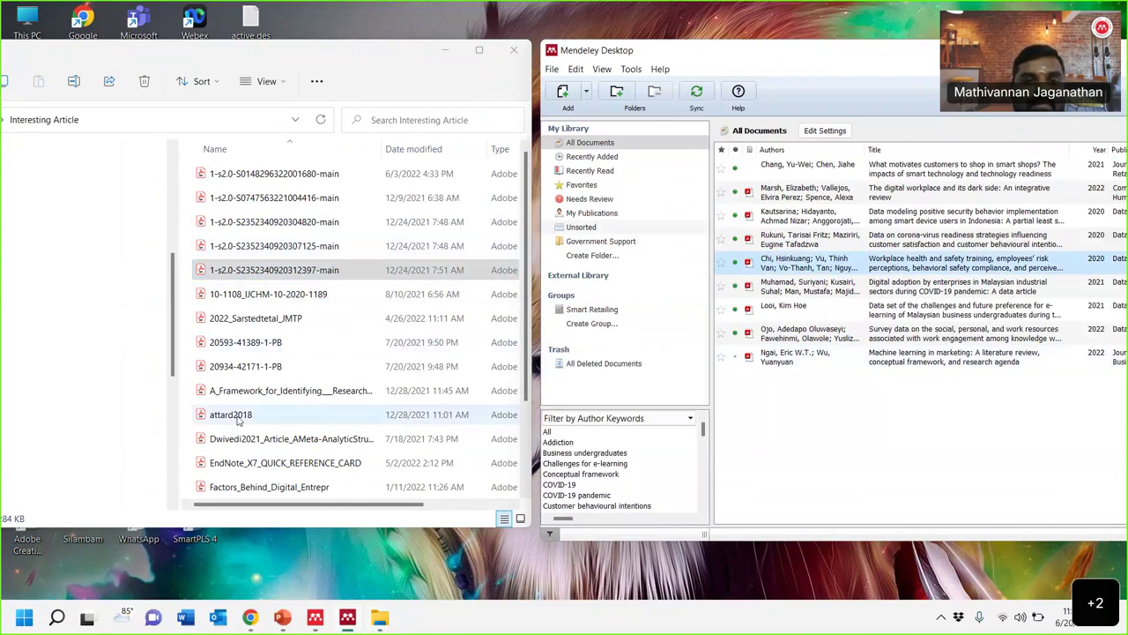
drag(237, 421, 911, 429)
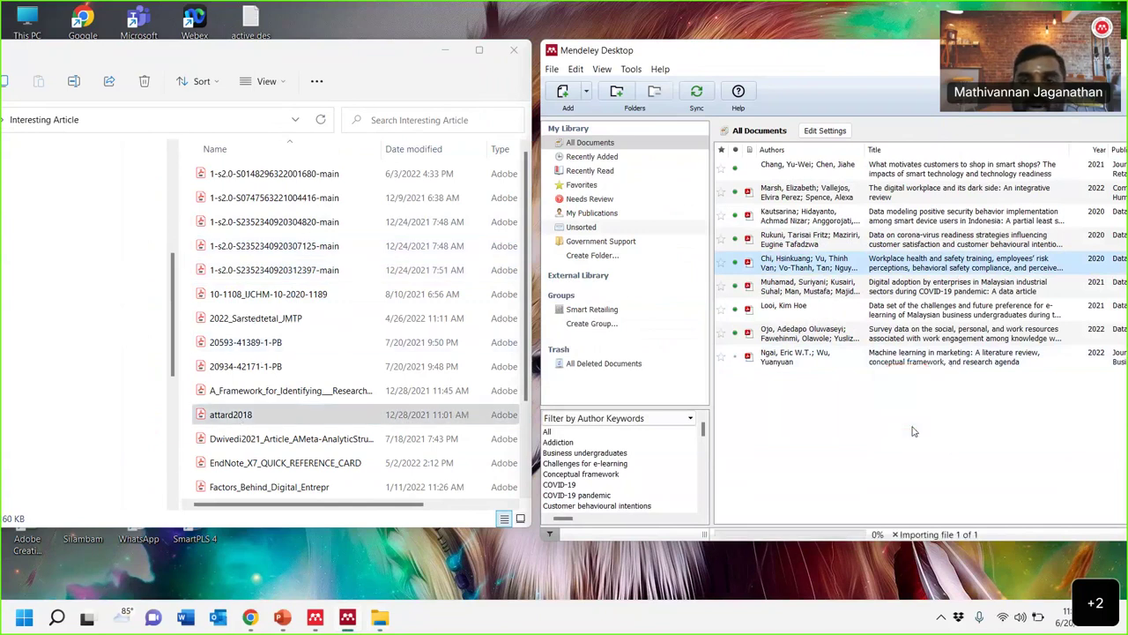
drag(233, 467, 860, 466)
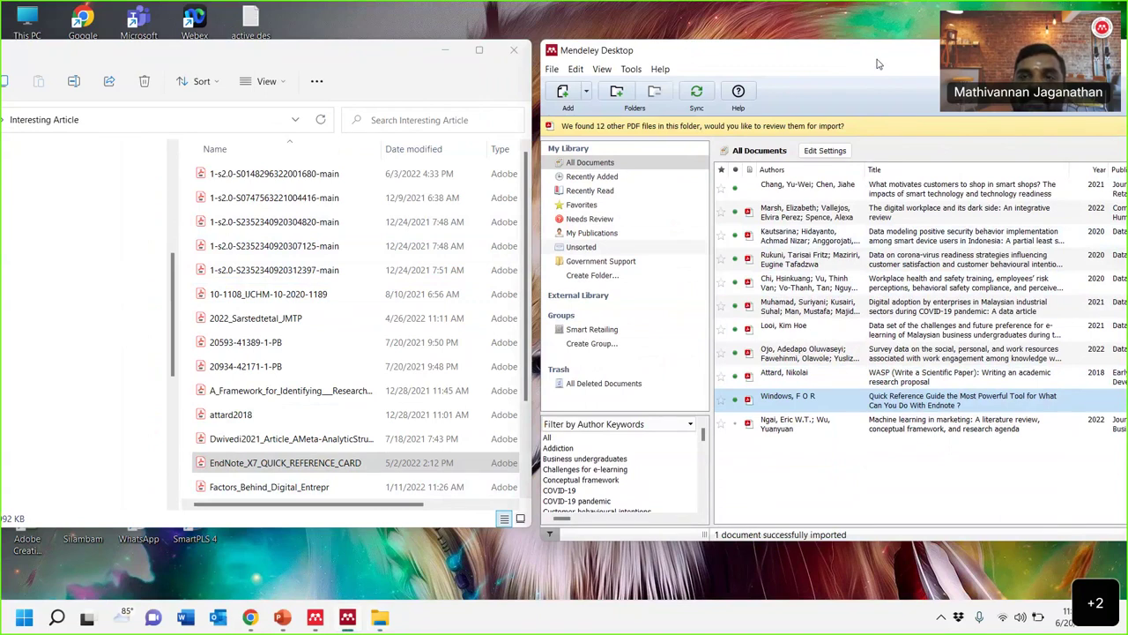
drag(877, 63, 647, 39)
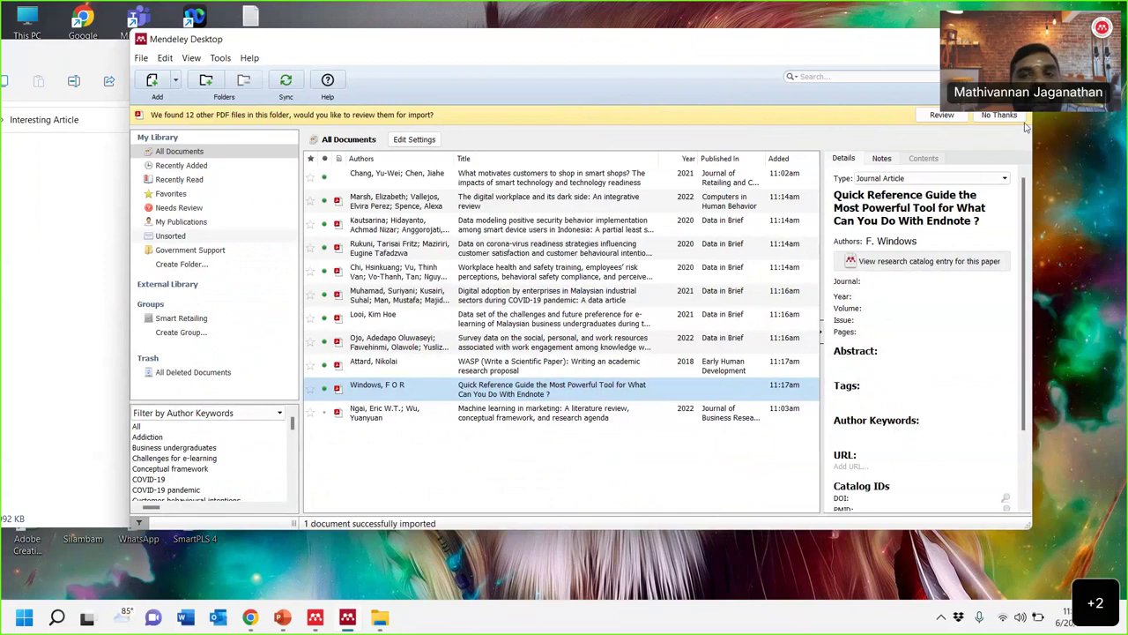
Dismiss the Import additional PDFs dialog for the 12 other PDFs and move Mendeley right
click(957, 117)
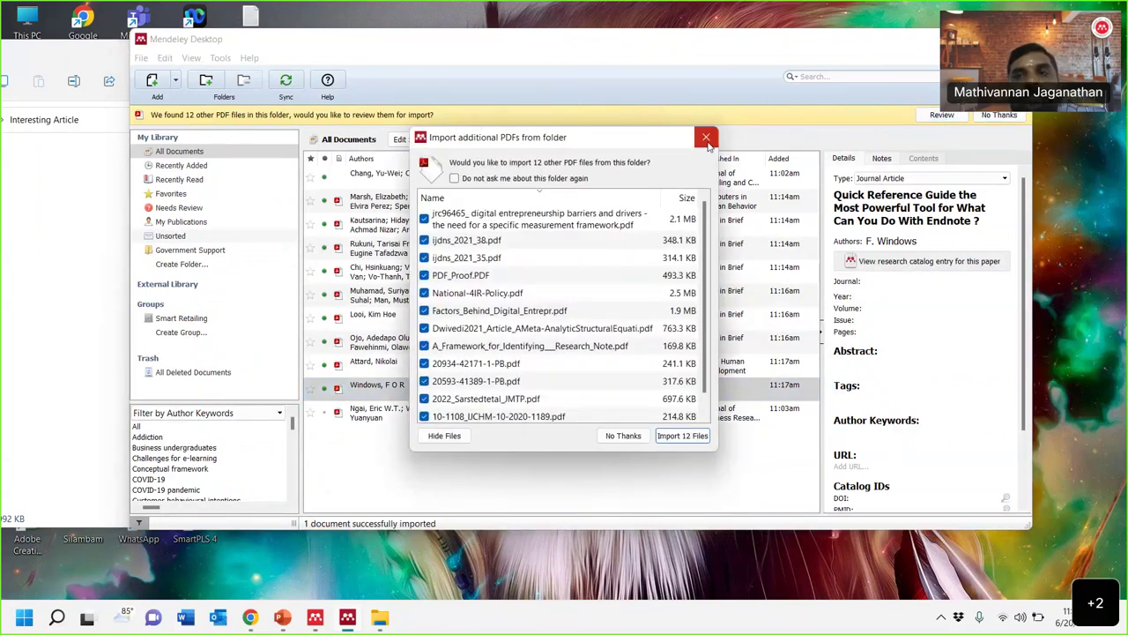
click(706, 137)
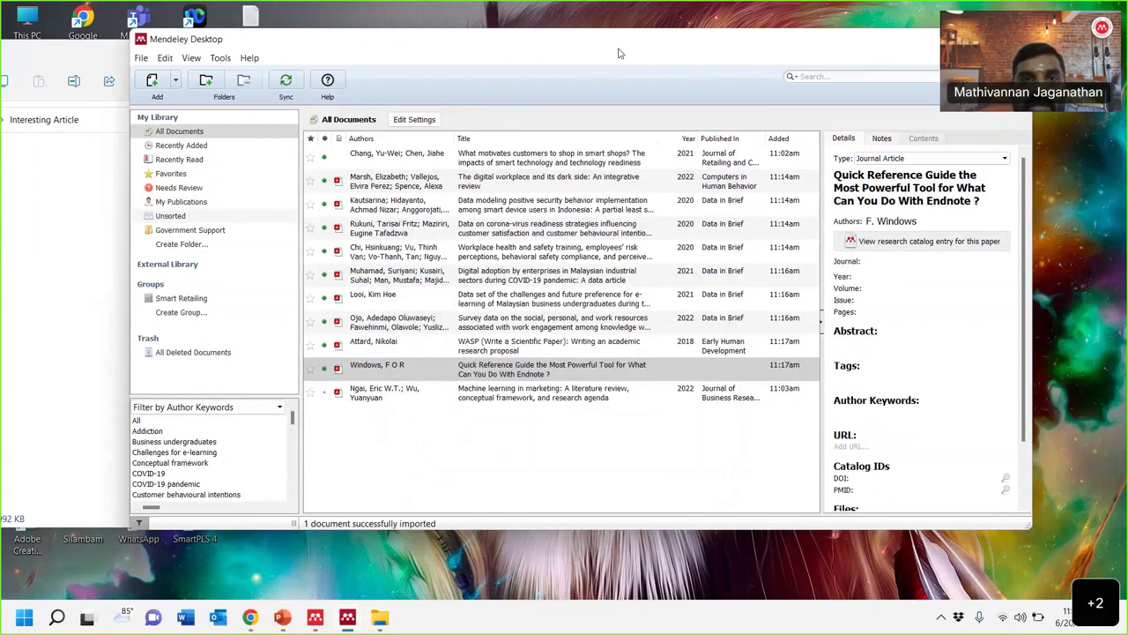
drag(619, 53, 1014, 61)
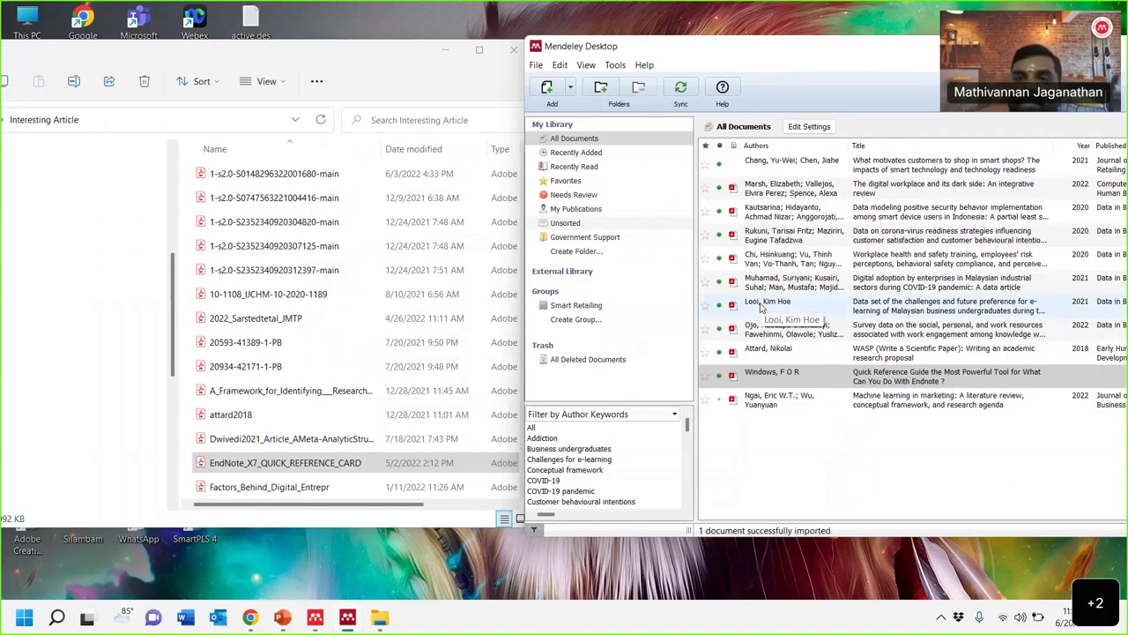
click(775, 196)
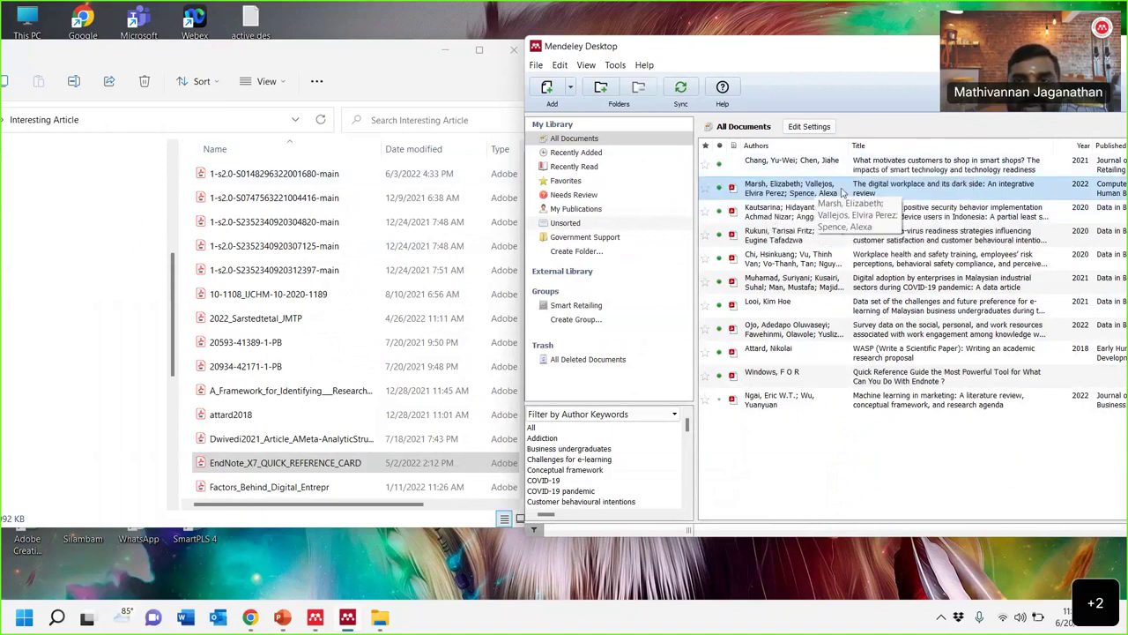
click(273, 180)
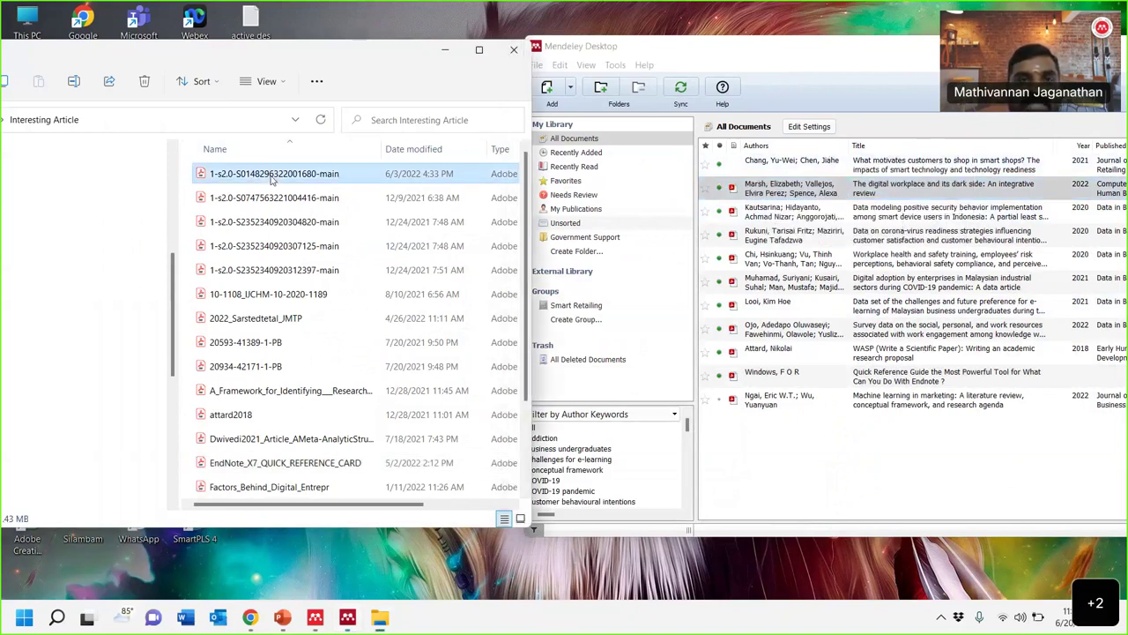
double_click(273, 180)
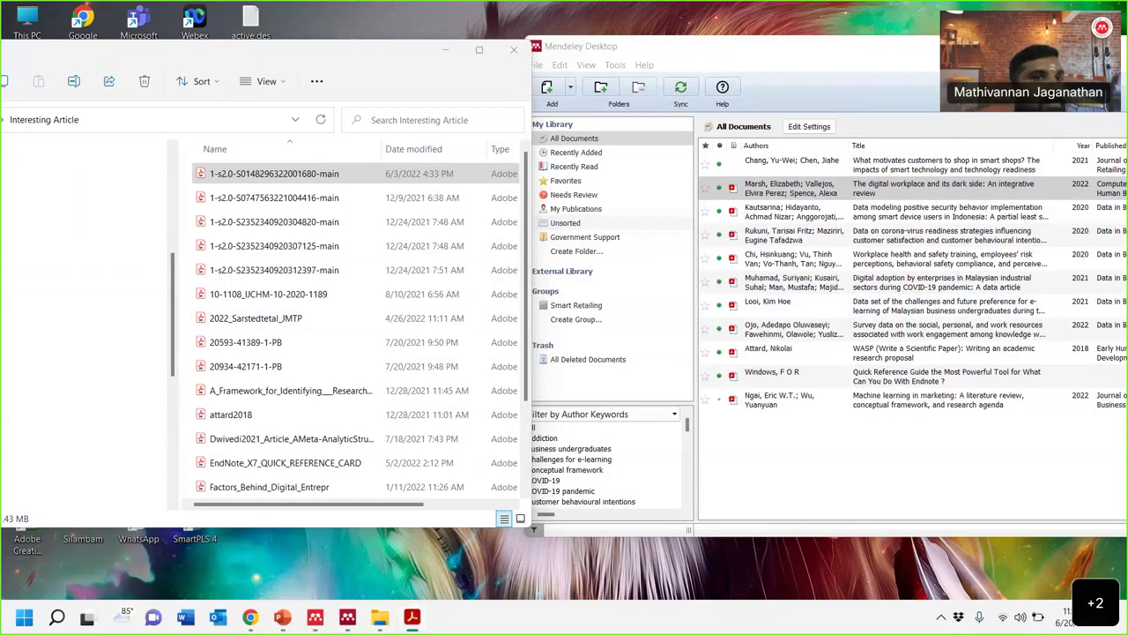
click(296, 199)
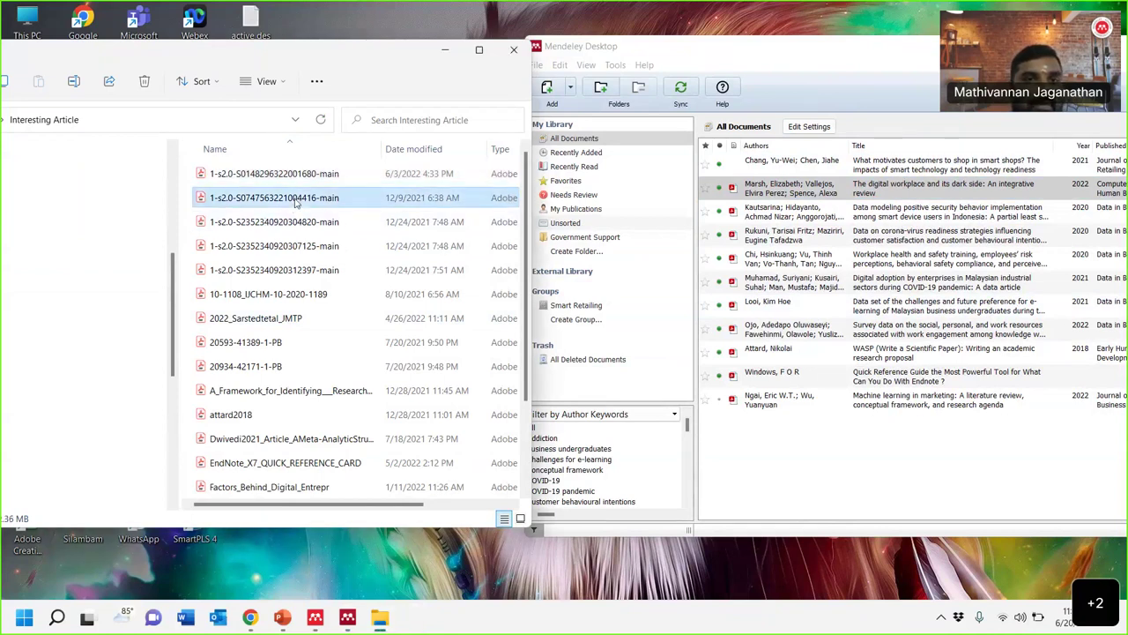
double_click(296, 199)
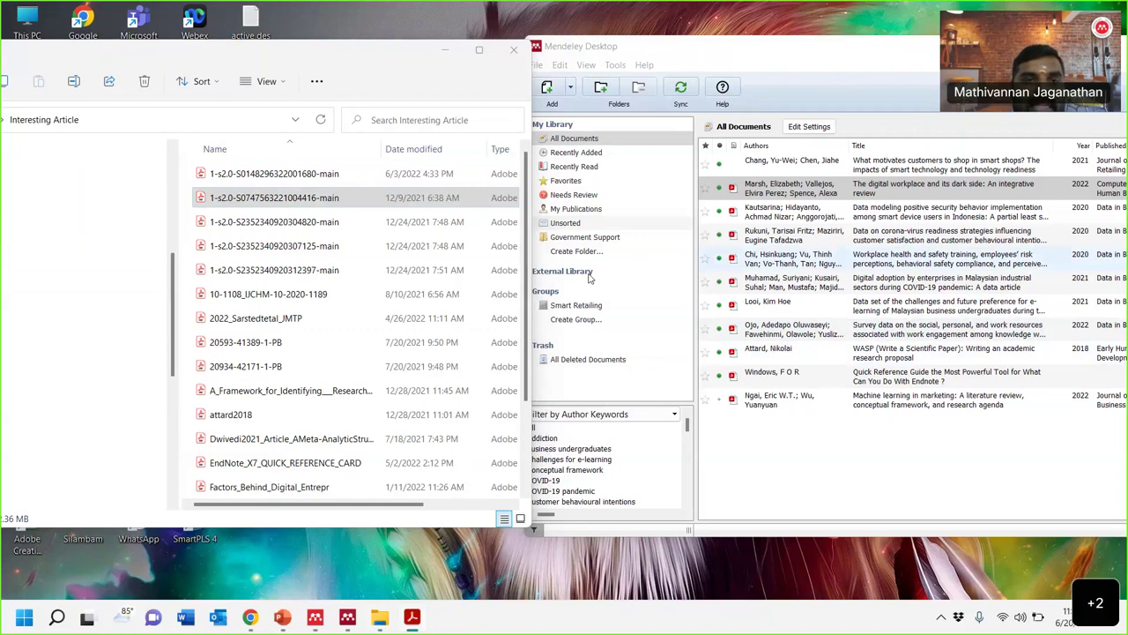
click(281, 202)
click(875, 198)
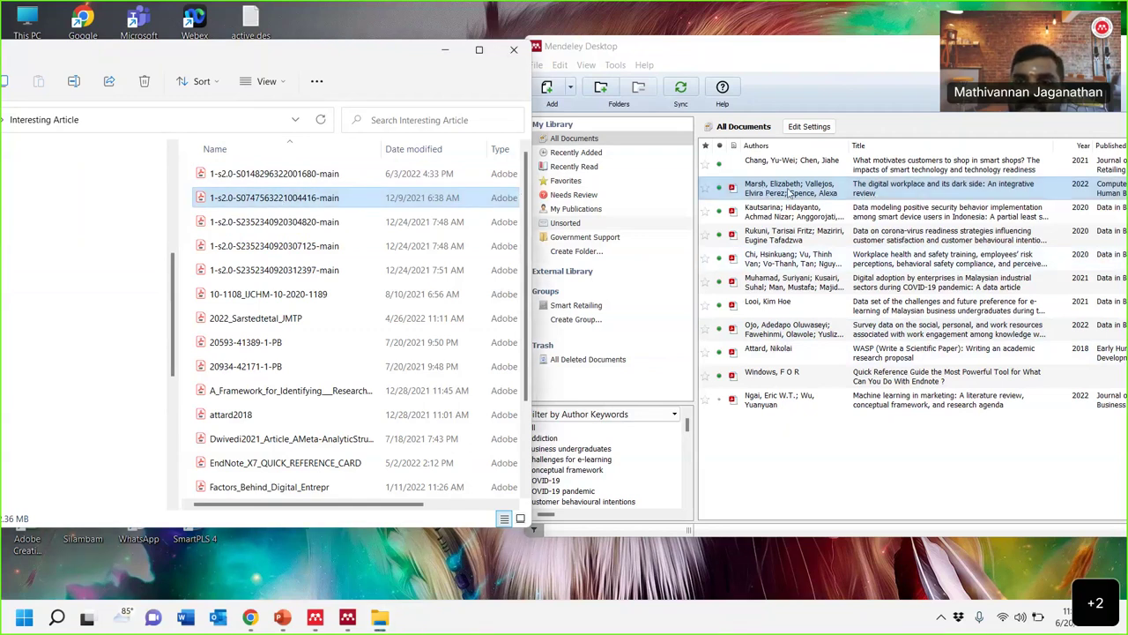
click(269, 196)
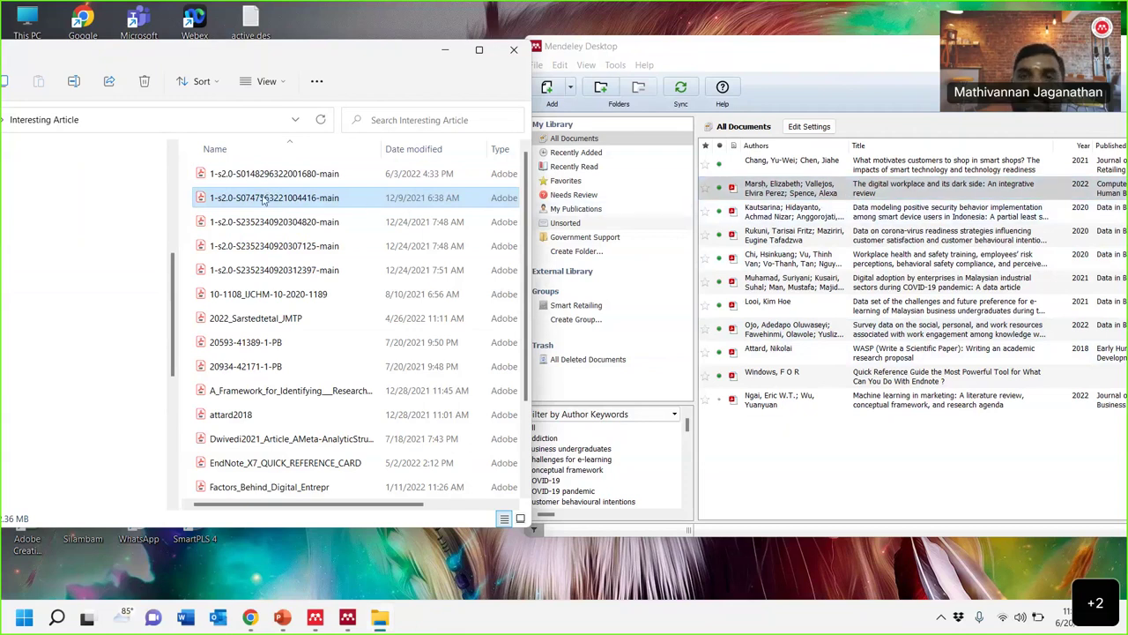
drag(262, 199, 880, 466)
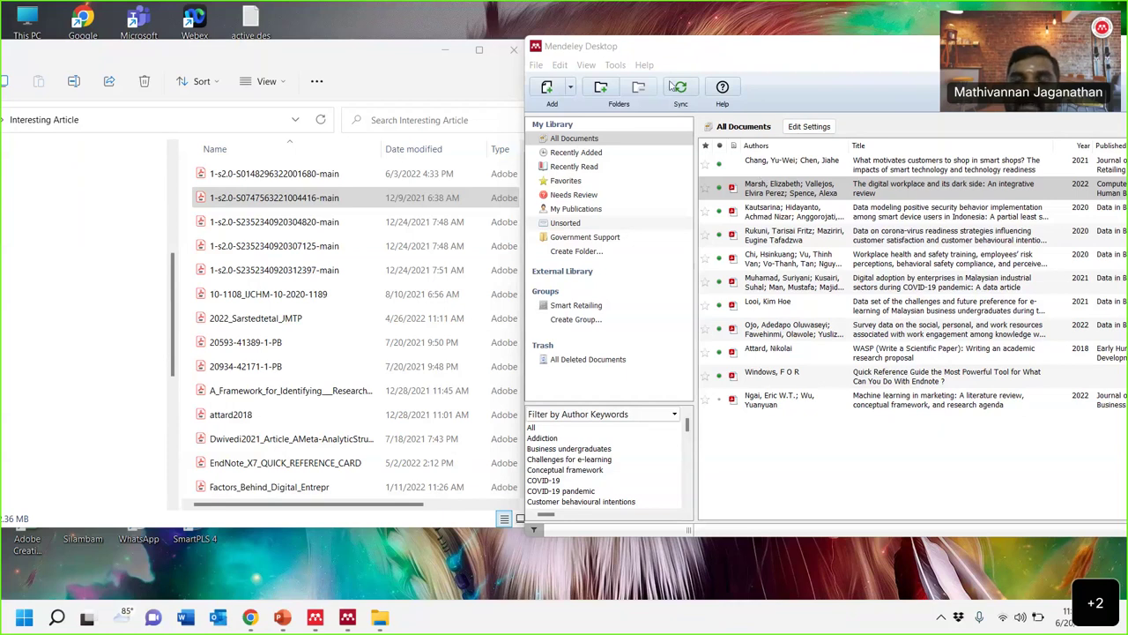
Rearrange the folder and library windows and sync the Mendeley library
click(854, 255)
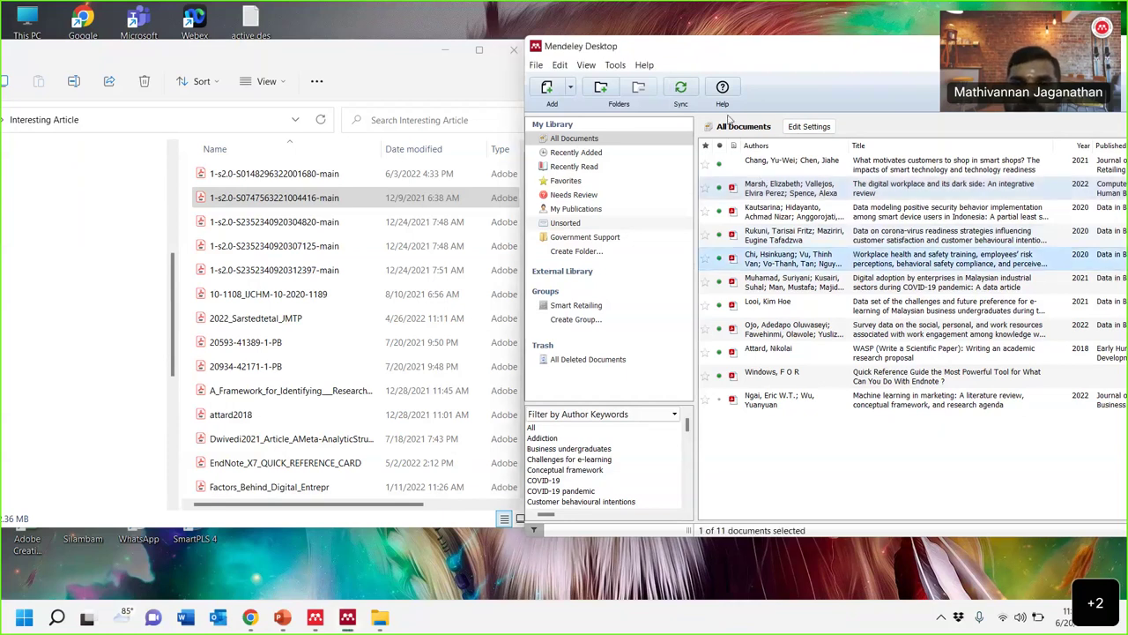
click(680, 86)
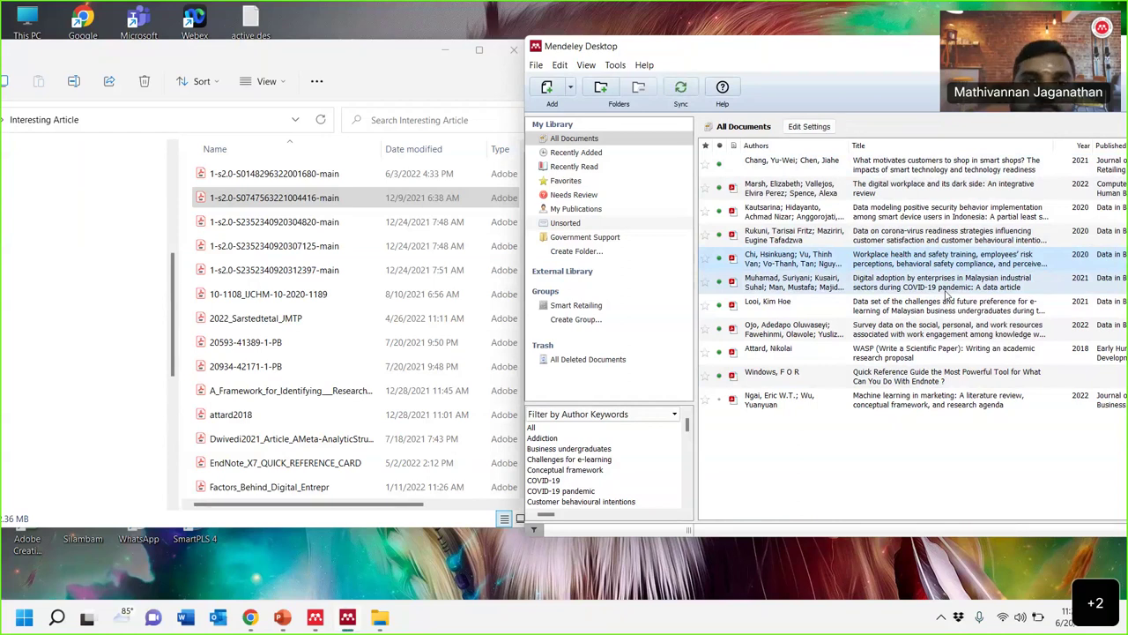
click(291, 58)
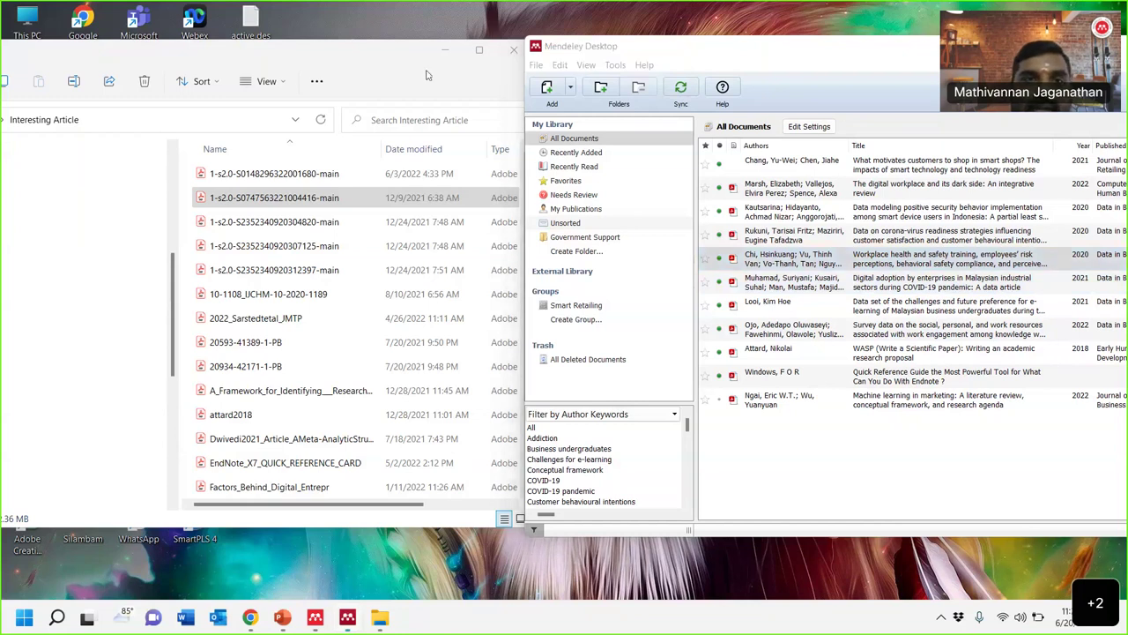
drag(350, 55, 347, 109)
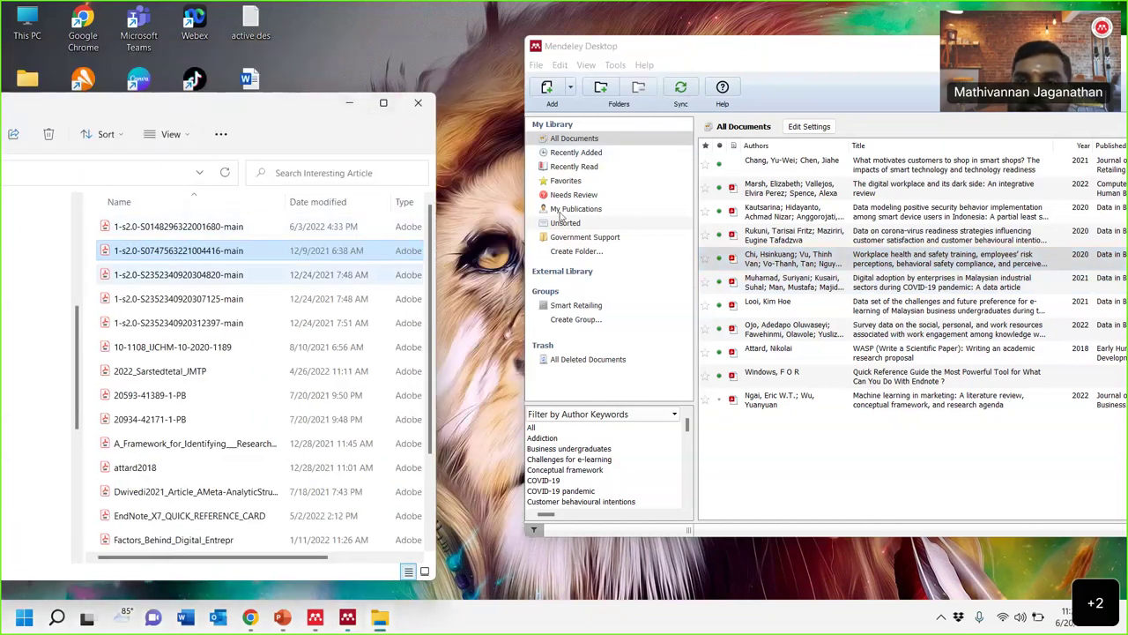
click(667, 106)
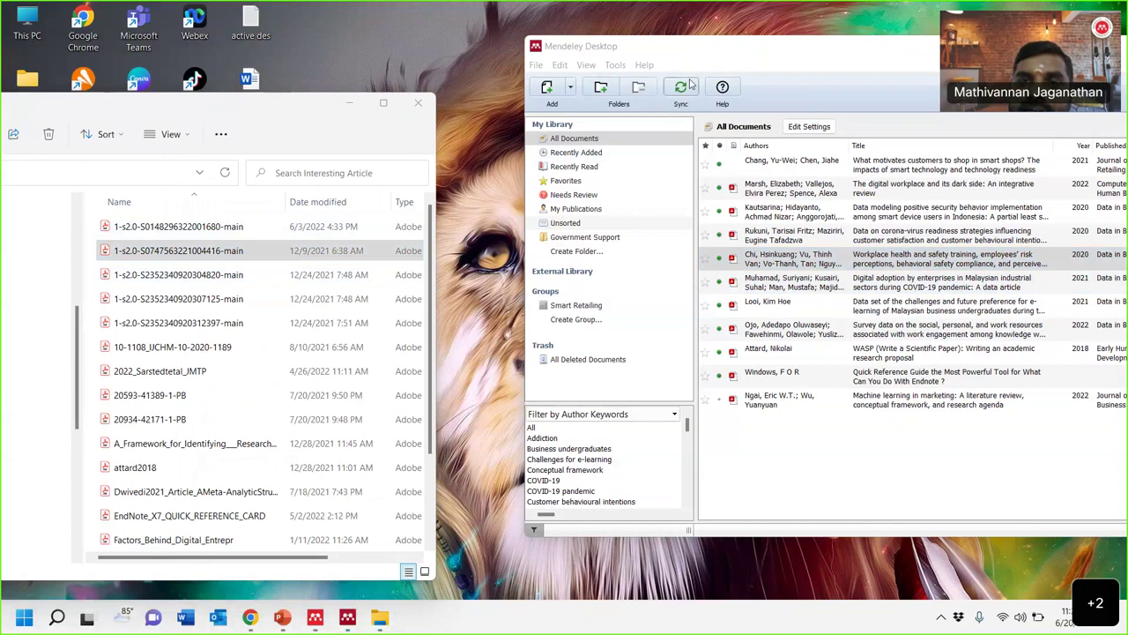
click(692, 86)
click(769, 198)
click(132, 253)
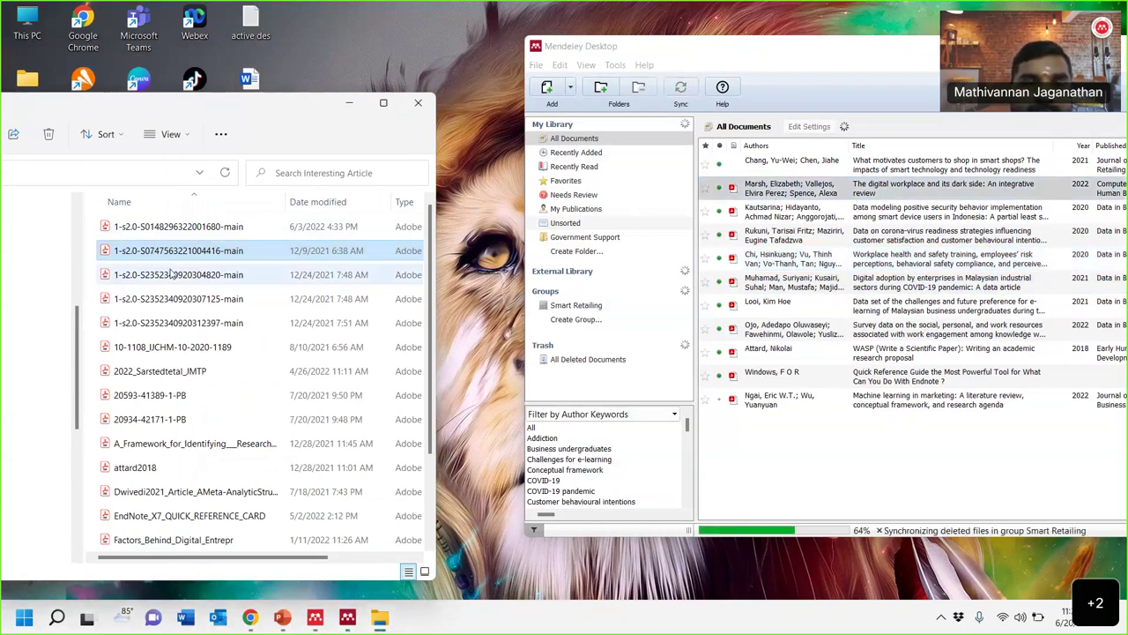
click(309, 253)
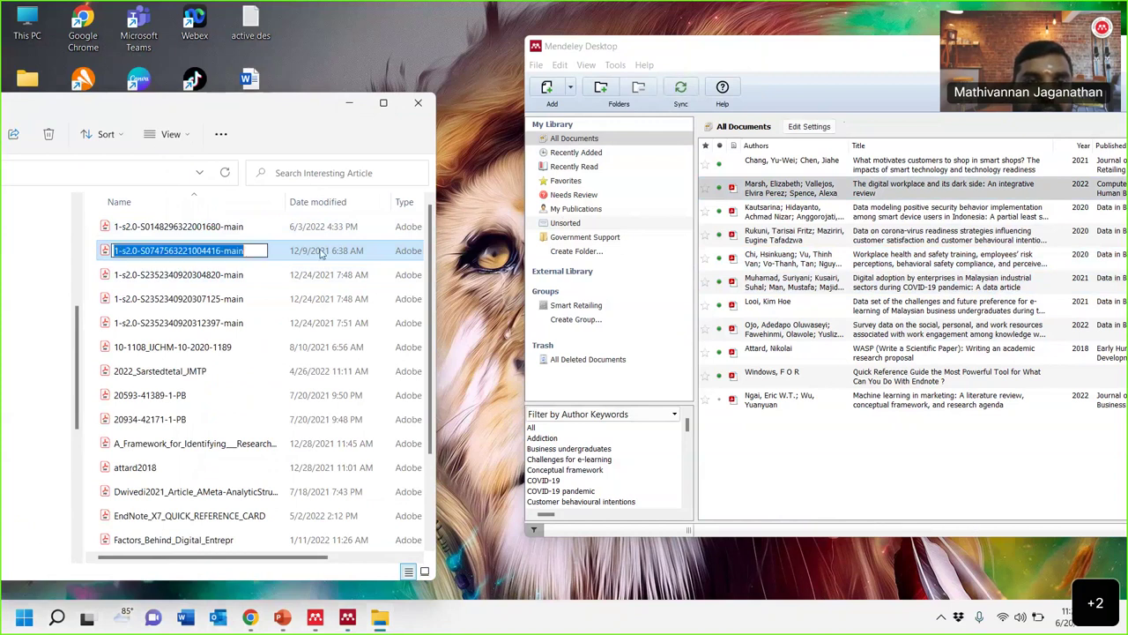
key(Delete)
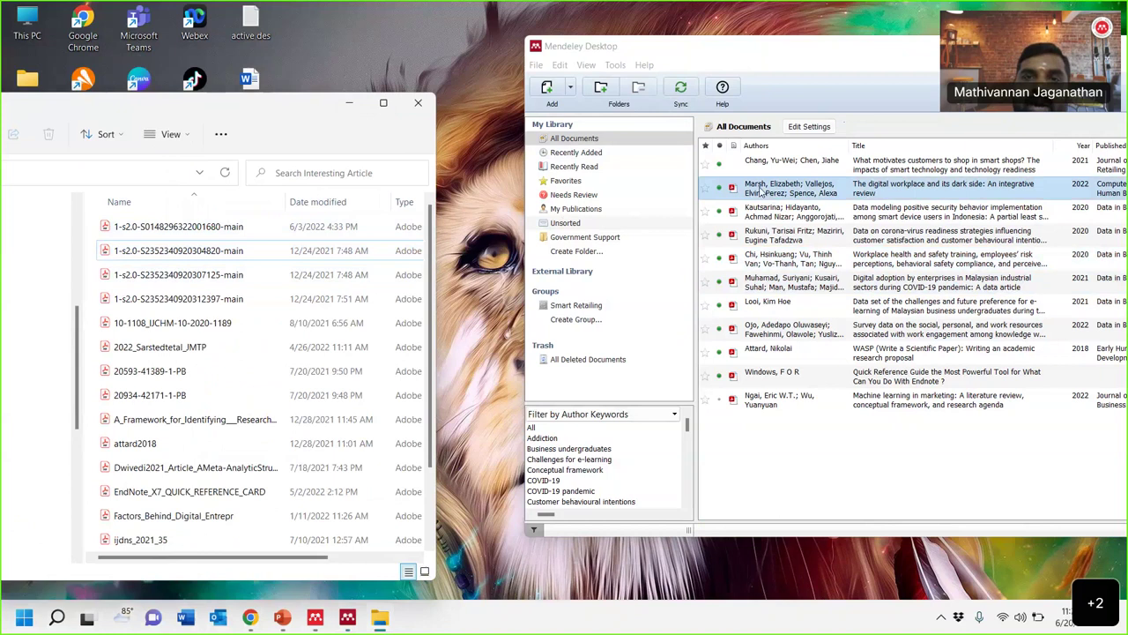
click(731, 188)
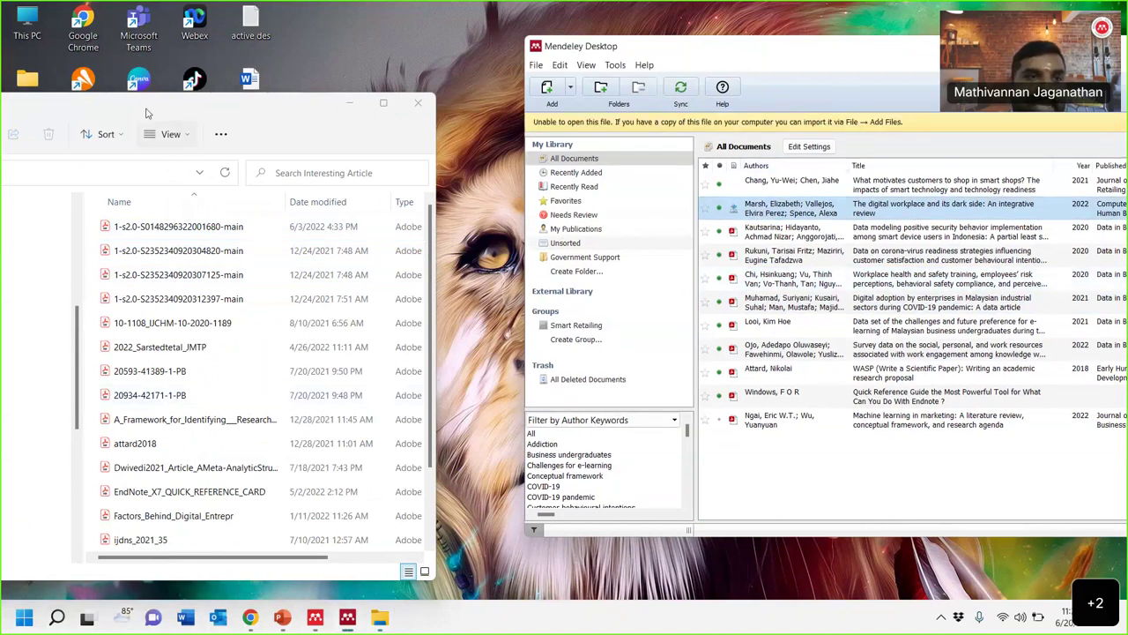
drag(157, 103, 462, 58)
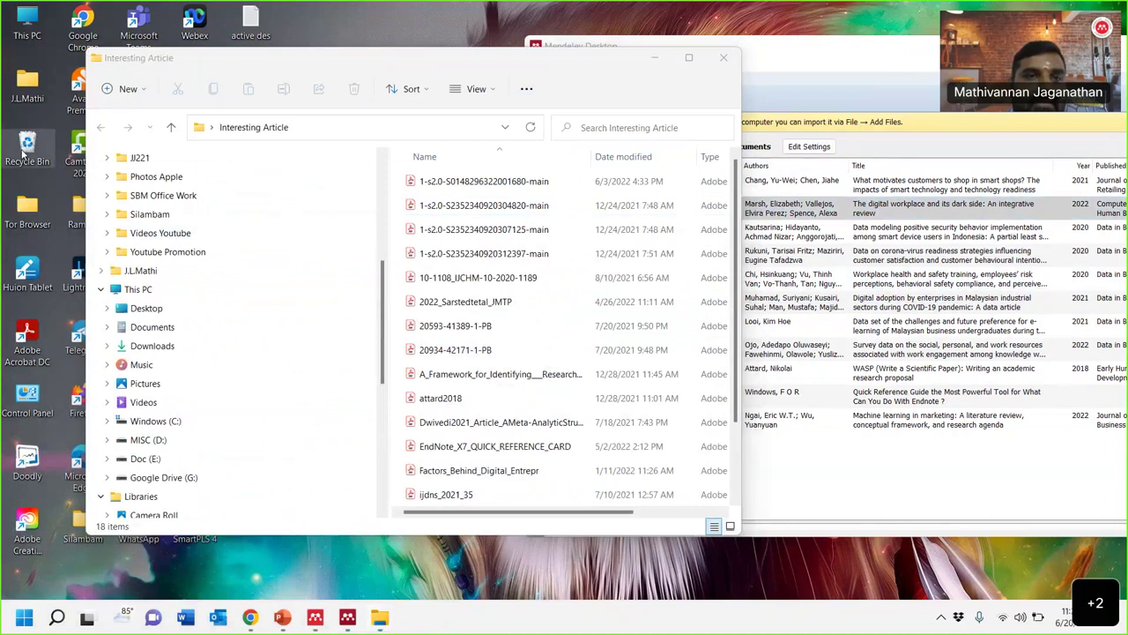
double_click(25, 152)
drag(390, 92, 85, 236)
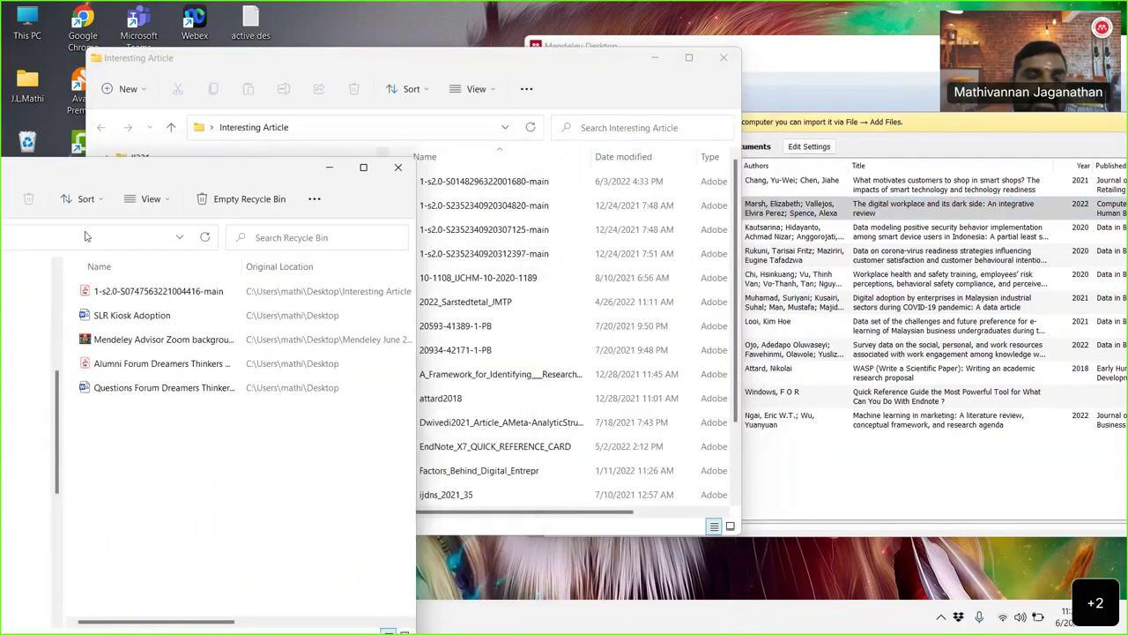
click(141, 290)
drag(141, 290, 350, 206)
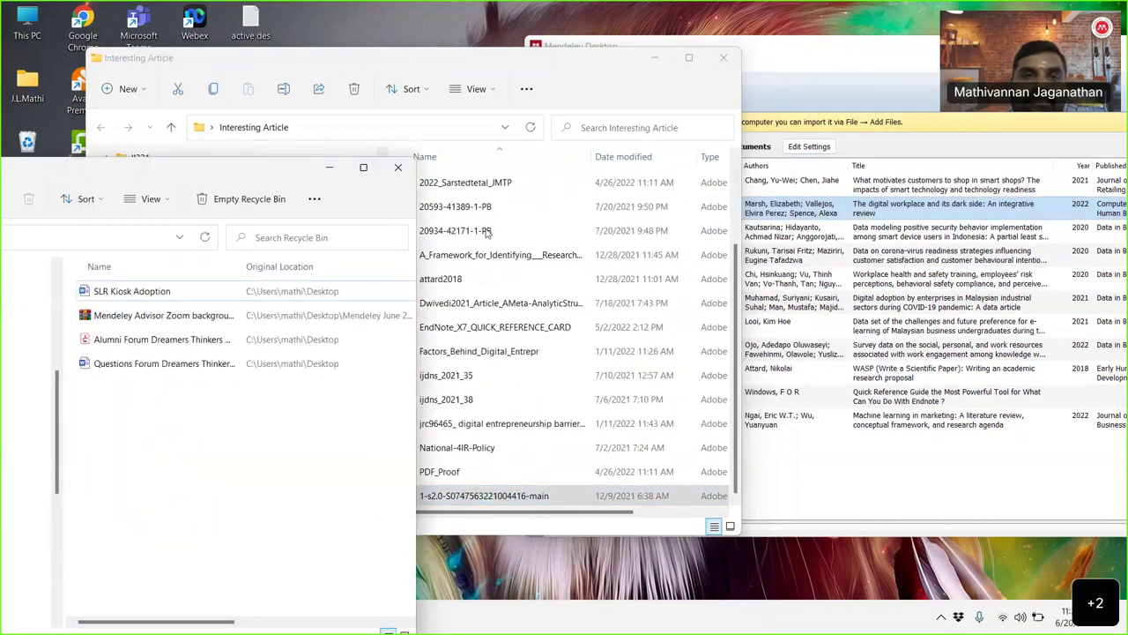
click(329, 167)
drag(356, 67, 243, 61)
click(725, 212)
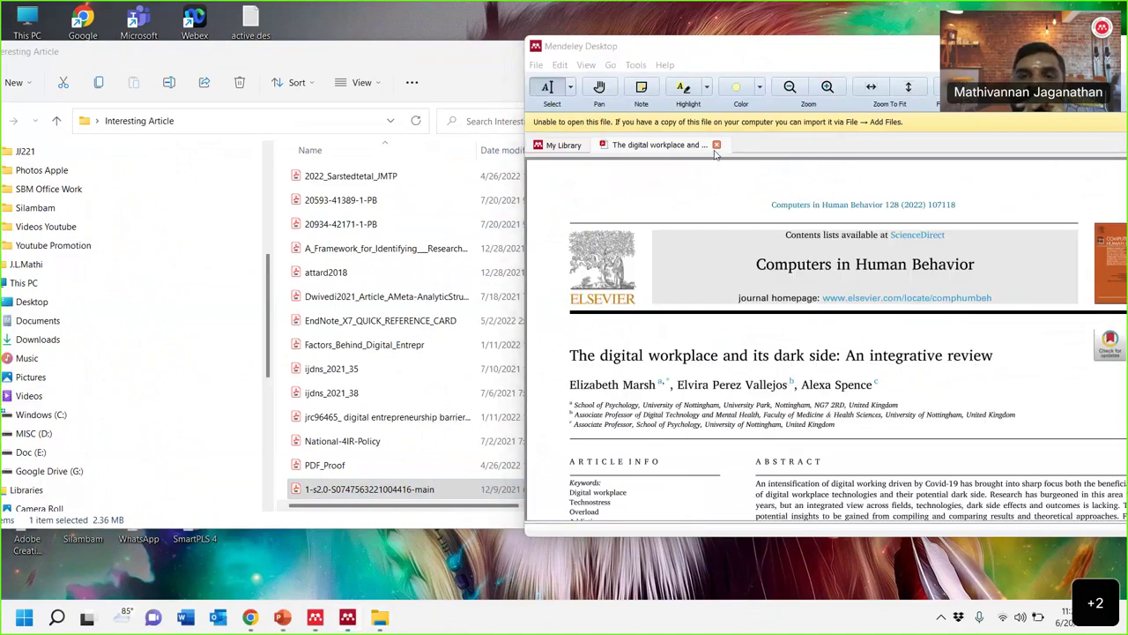
Reopen the digital workplace review PDF from its library row to confirm it opens, then close it
click(716, 146)
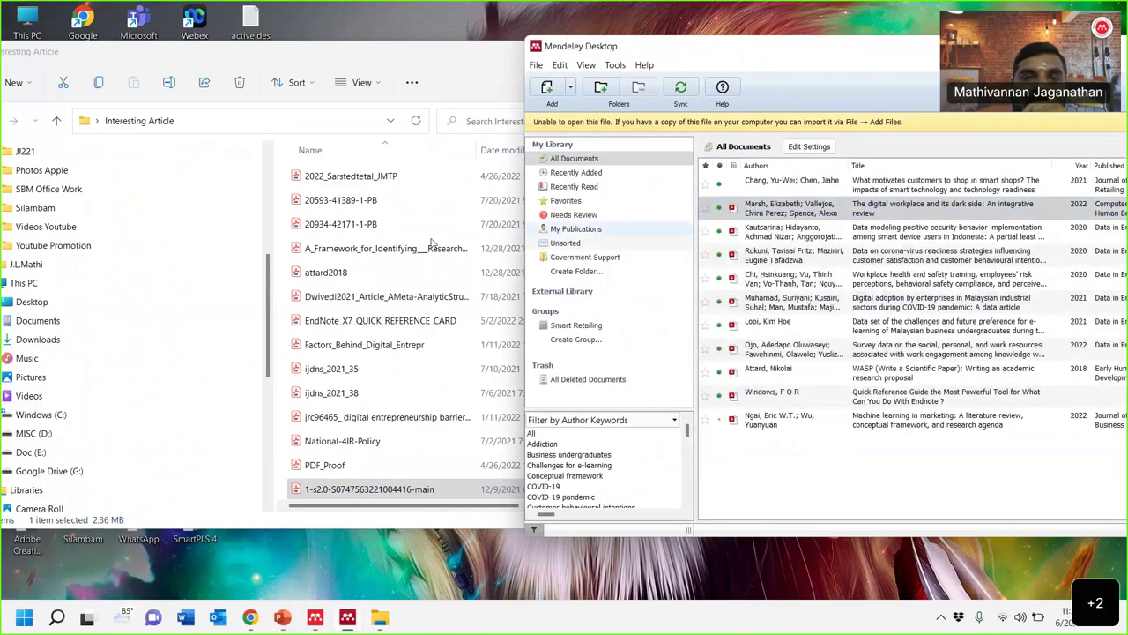
click(401, 494)
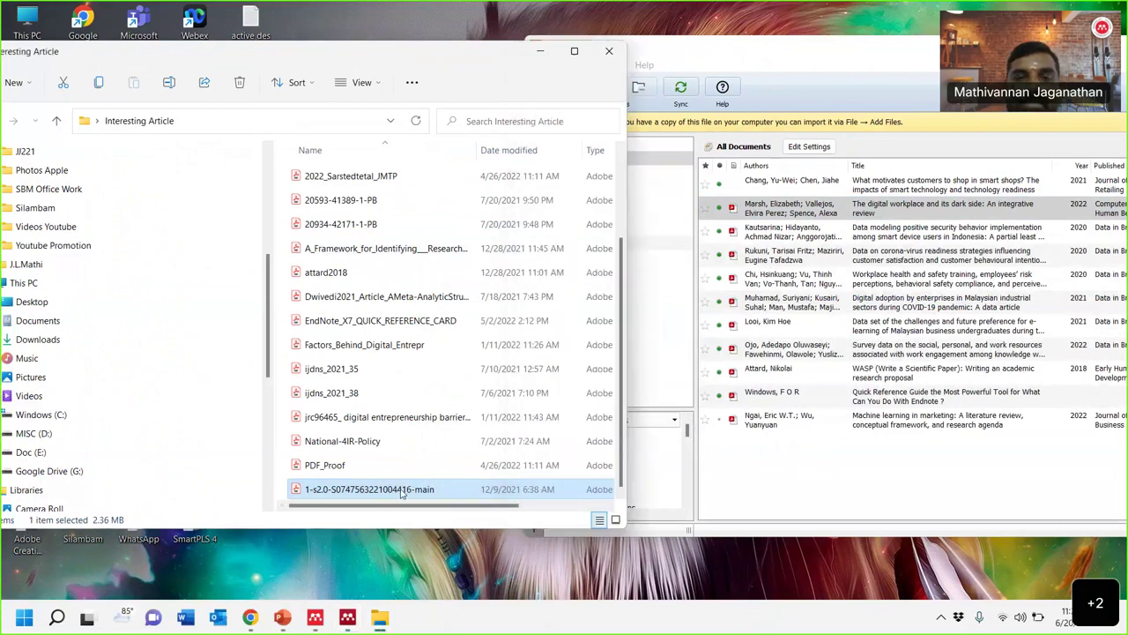
scroll(401, 493, up, 1)
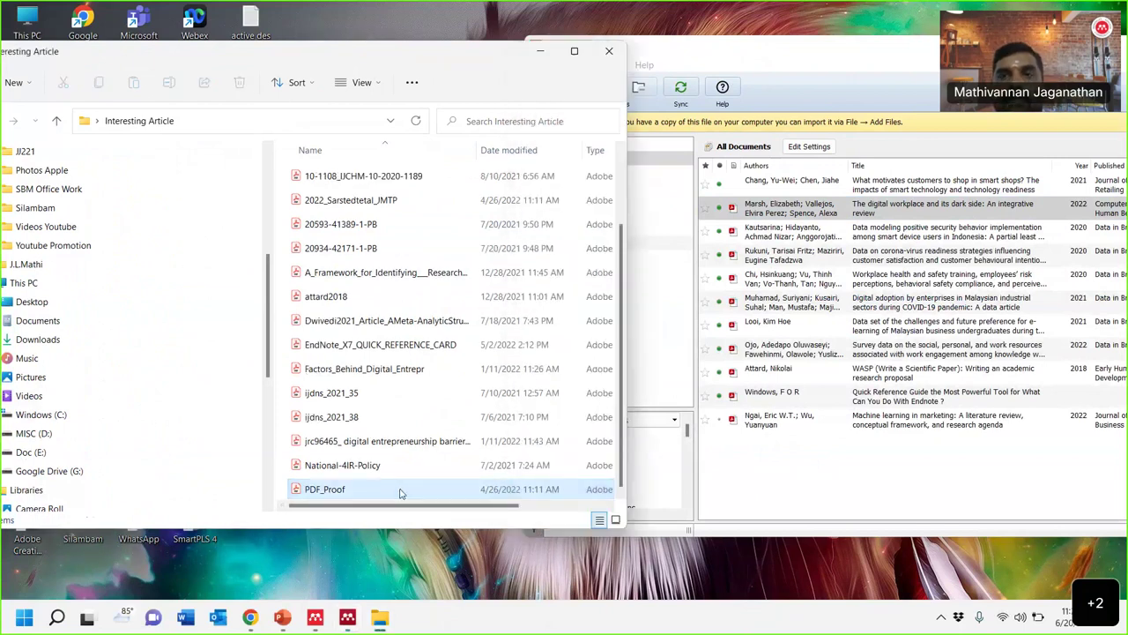
click(763, 205)
double_click(763, 205)
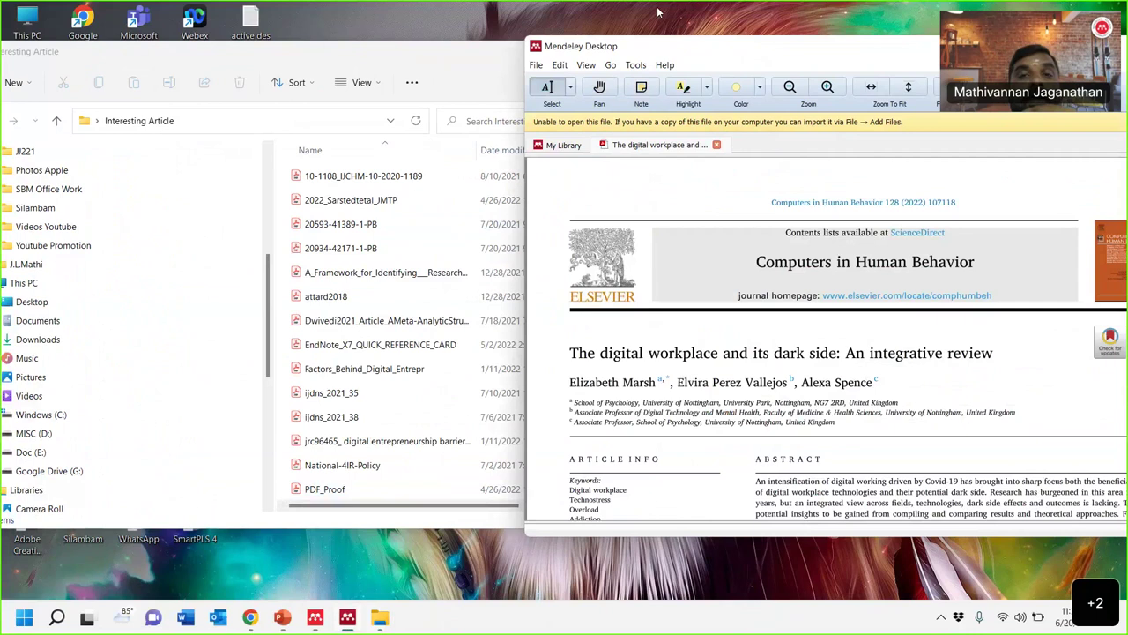
click(716, 144)
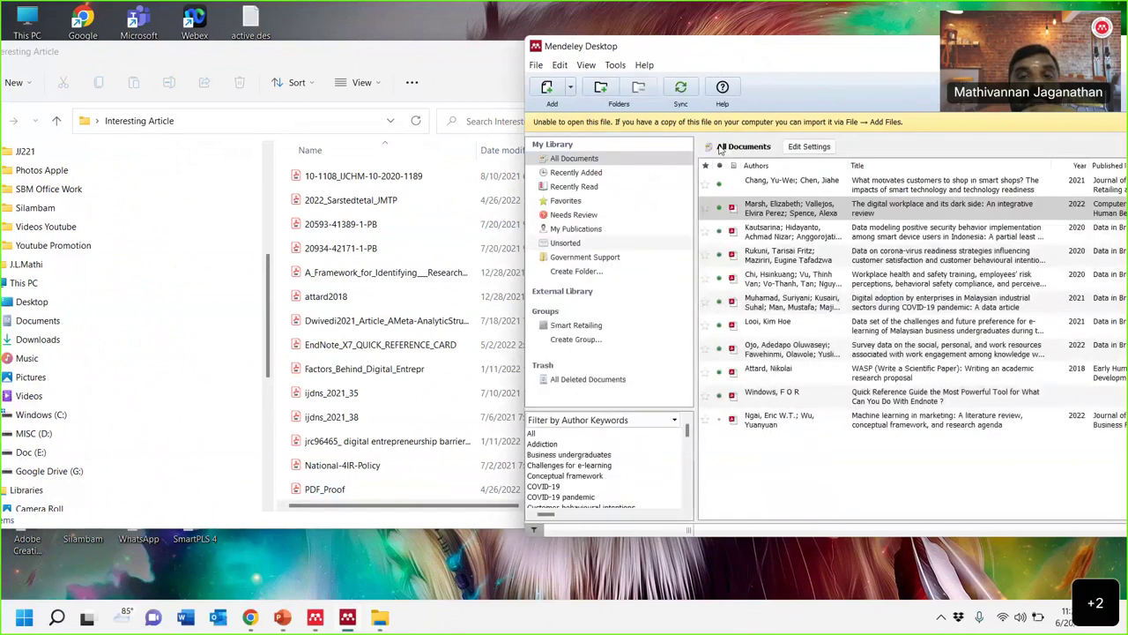
double_click(790, 215)
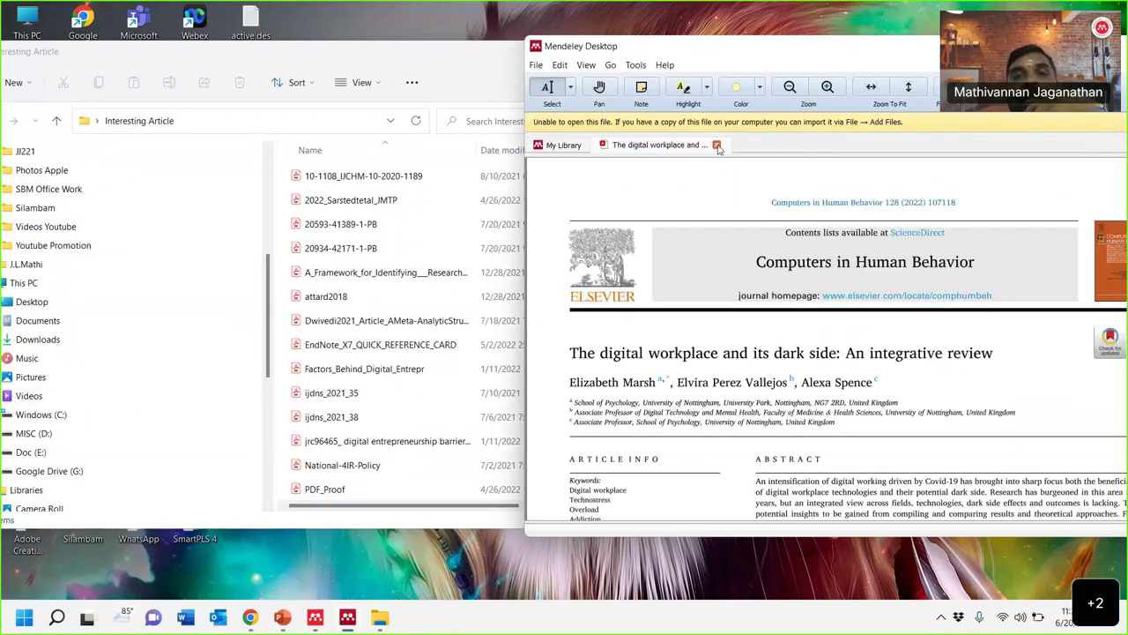
click(717, 145)
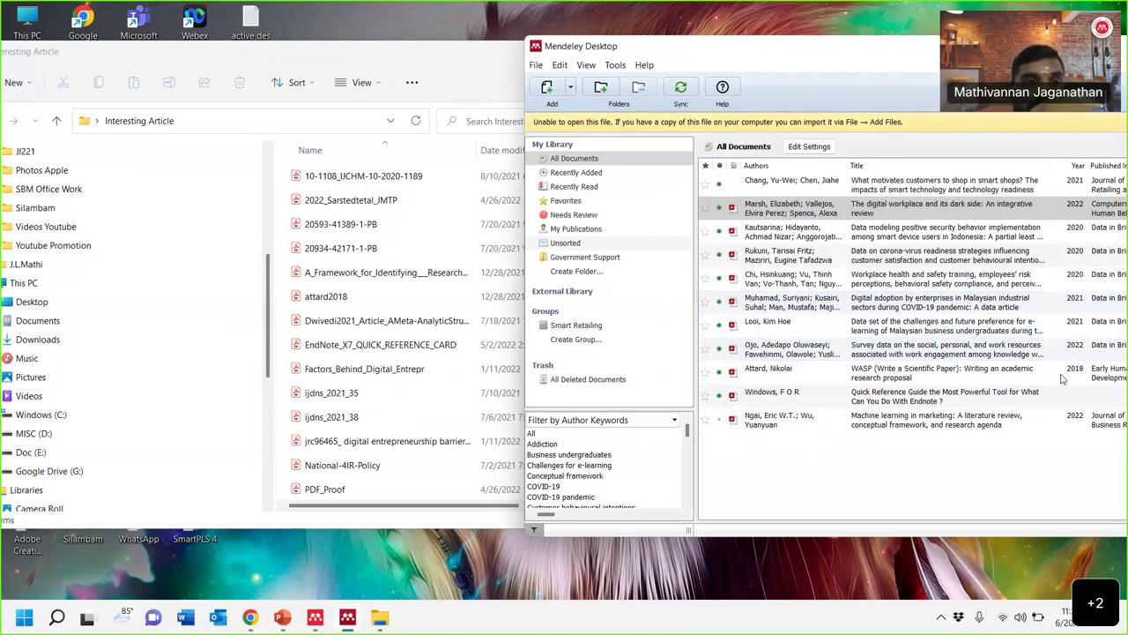
click(194, 230)
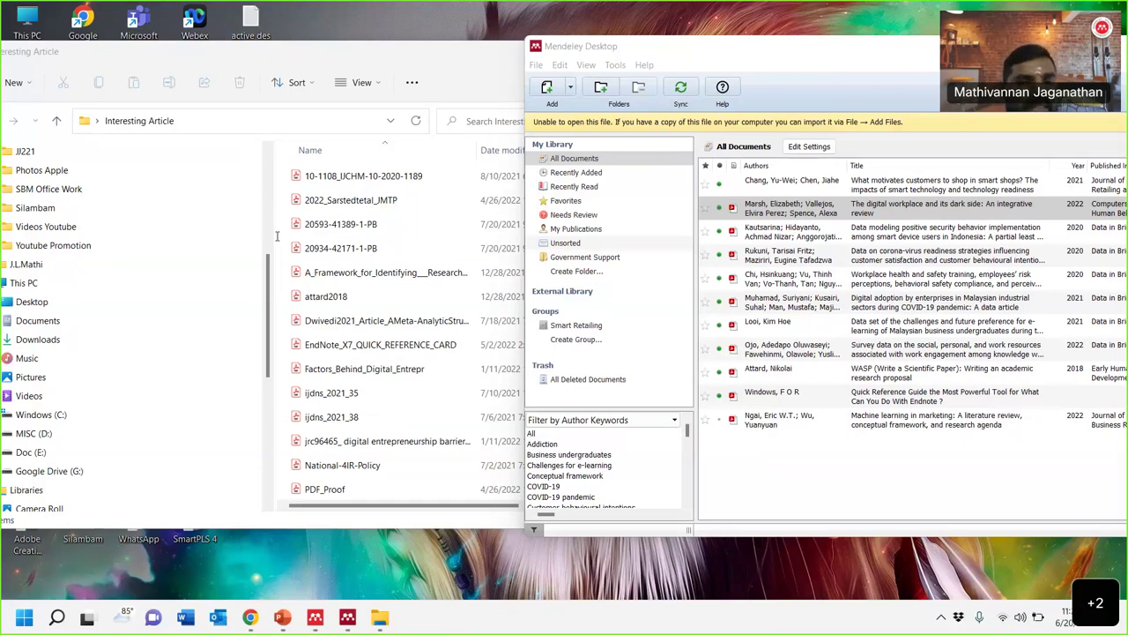
Launch Word, create a blank document and show its References tab
click(185, 617)
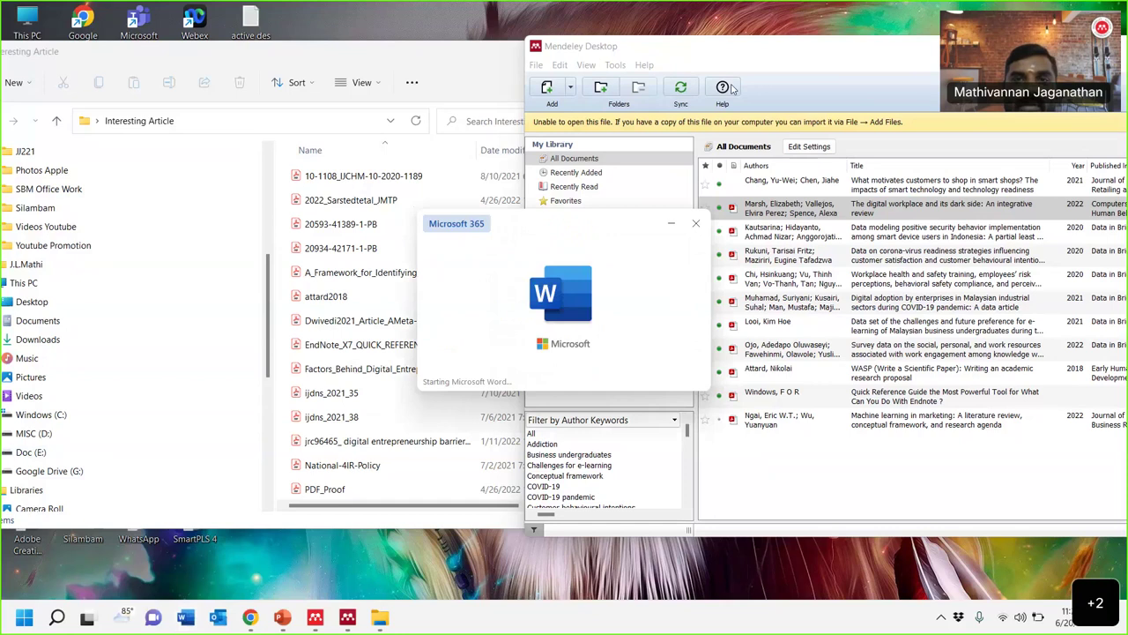
click(615, 64)
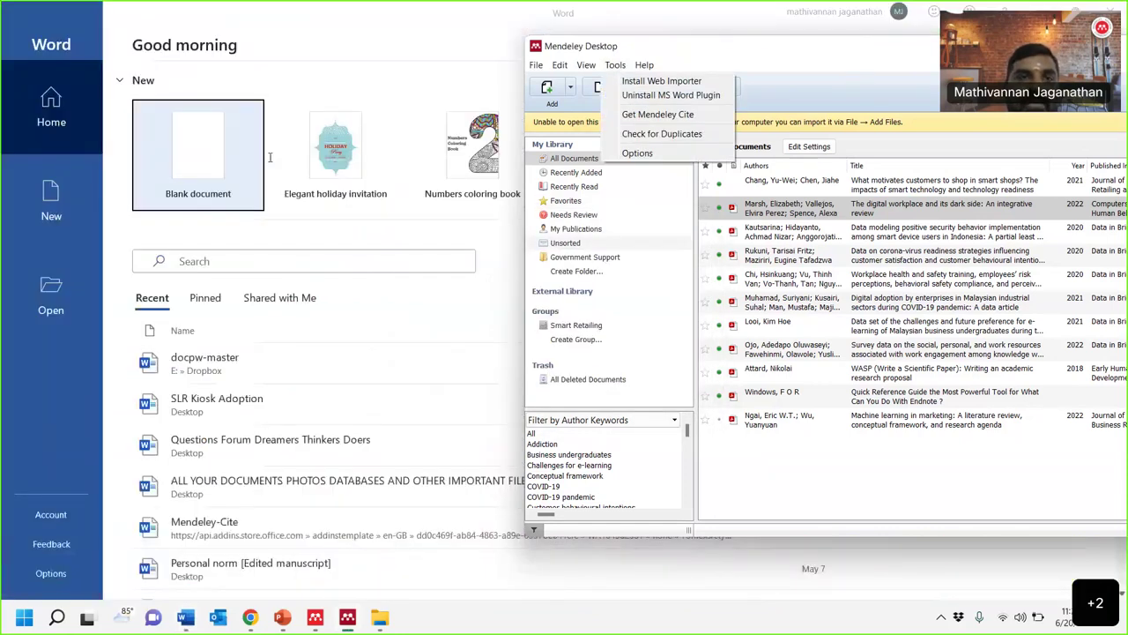
click(124, 218)
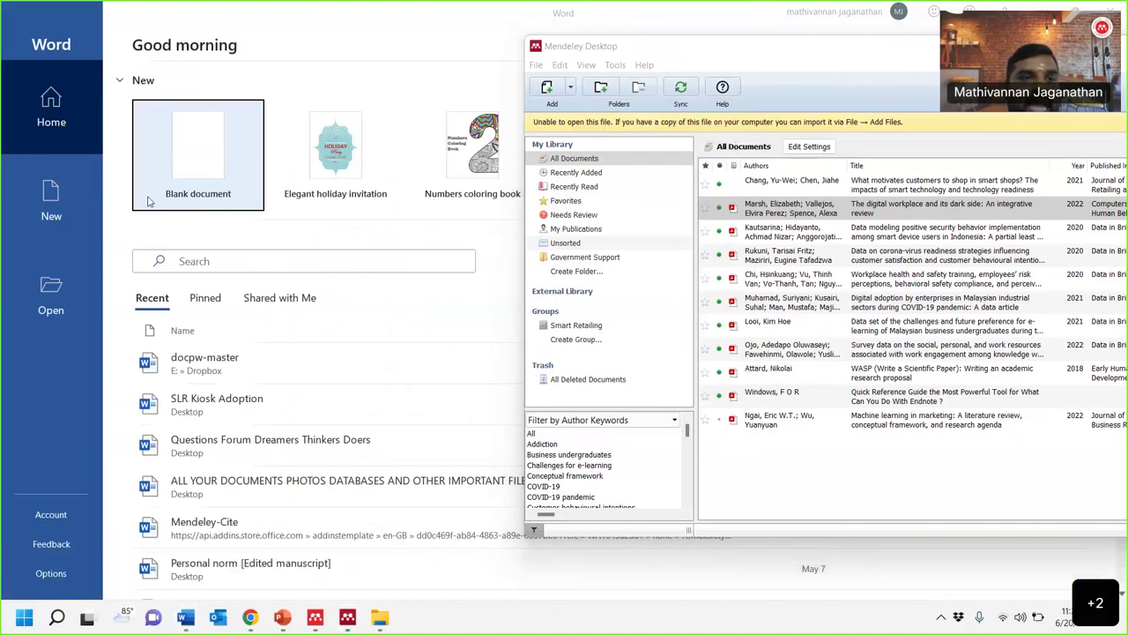
click(203, 159)
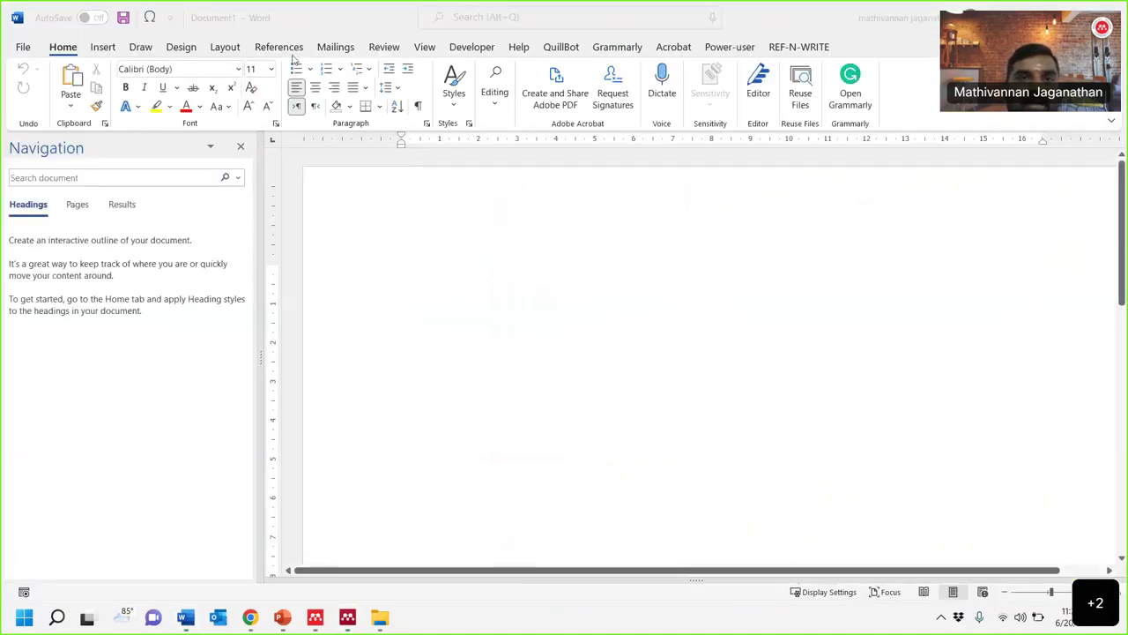
click(284, 53)
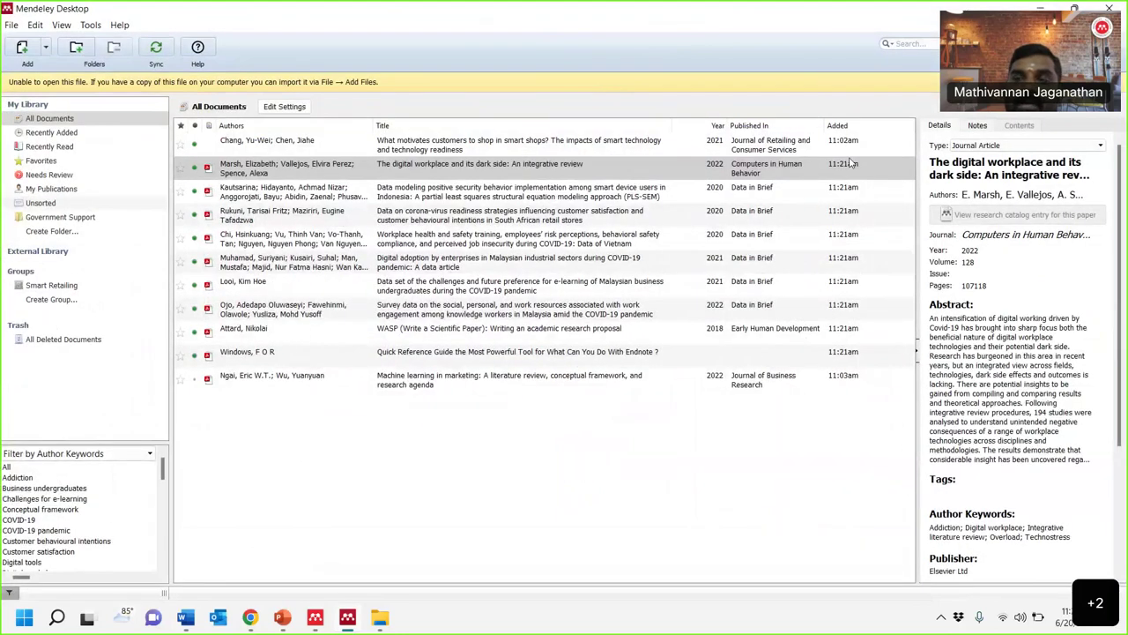
Look over Mendeley's Add documents options, then minimize Mendeley Desktop
click(45, 46)
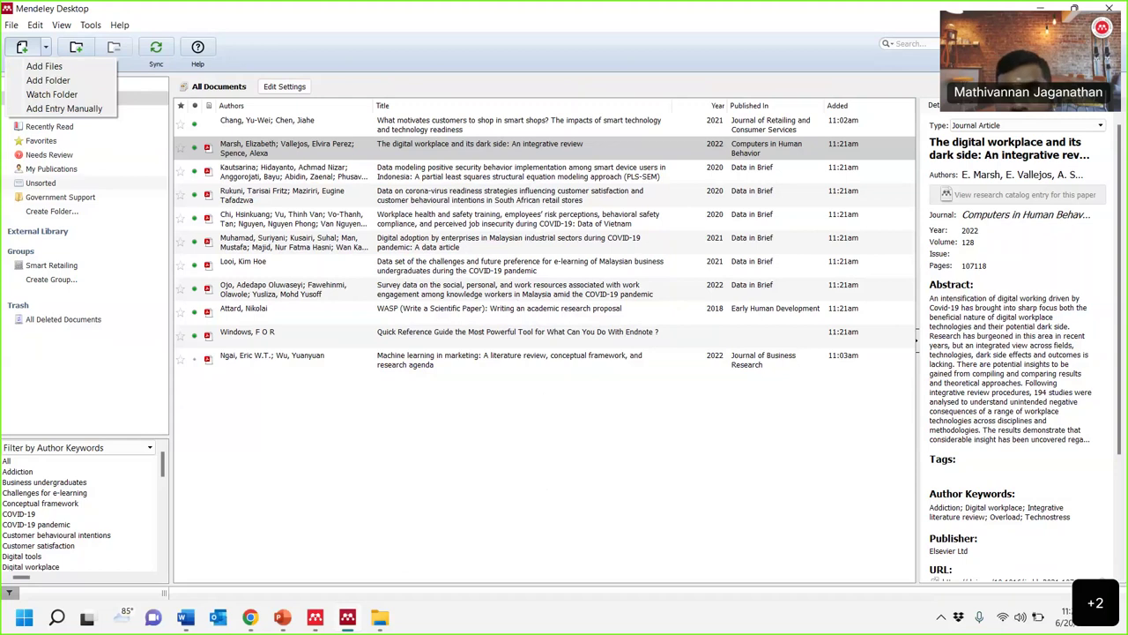
key(Escape)
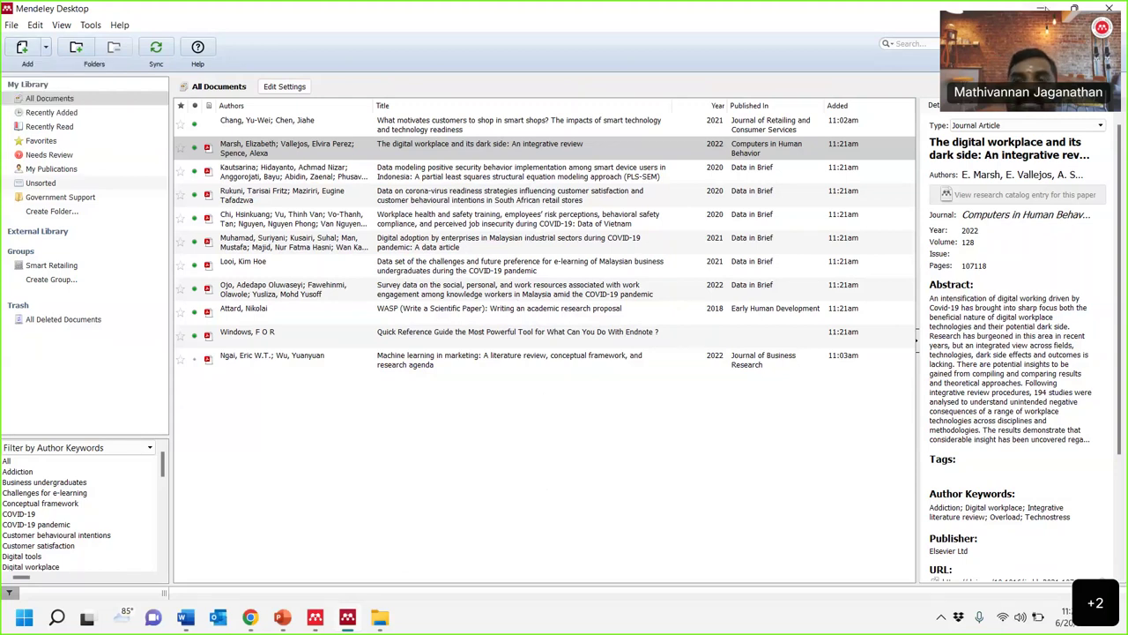
click(1043, 9)
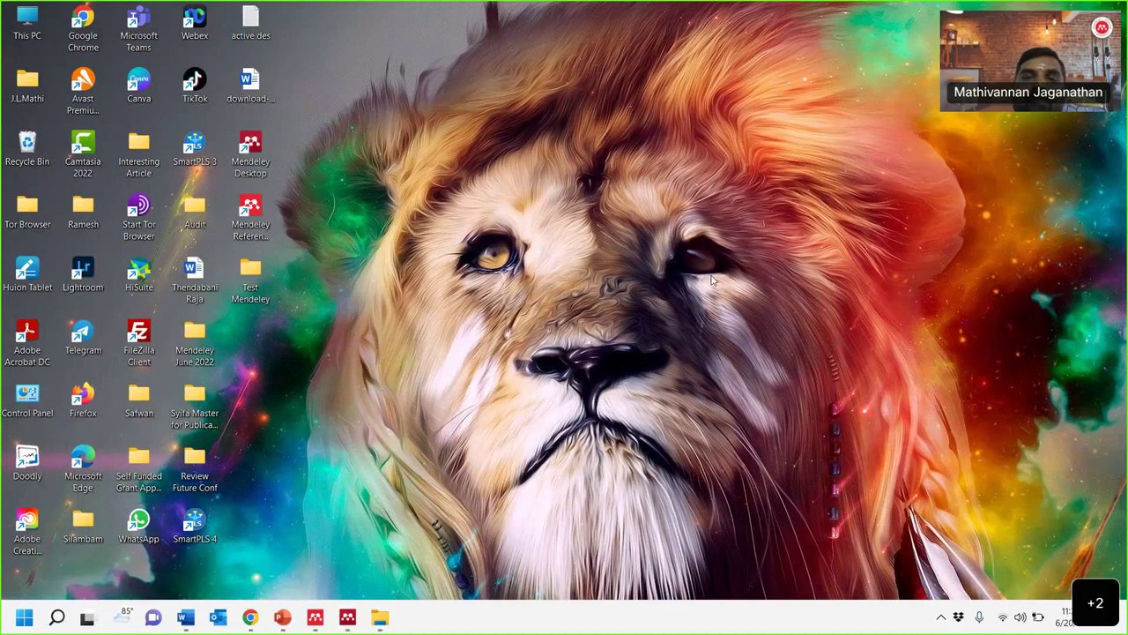
Create a desktop folder named with the person's name plus 'Mendeley', then open and close it
right_click(596, 263)
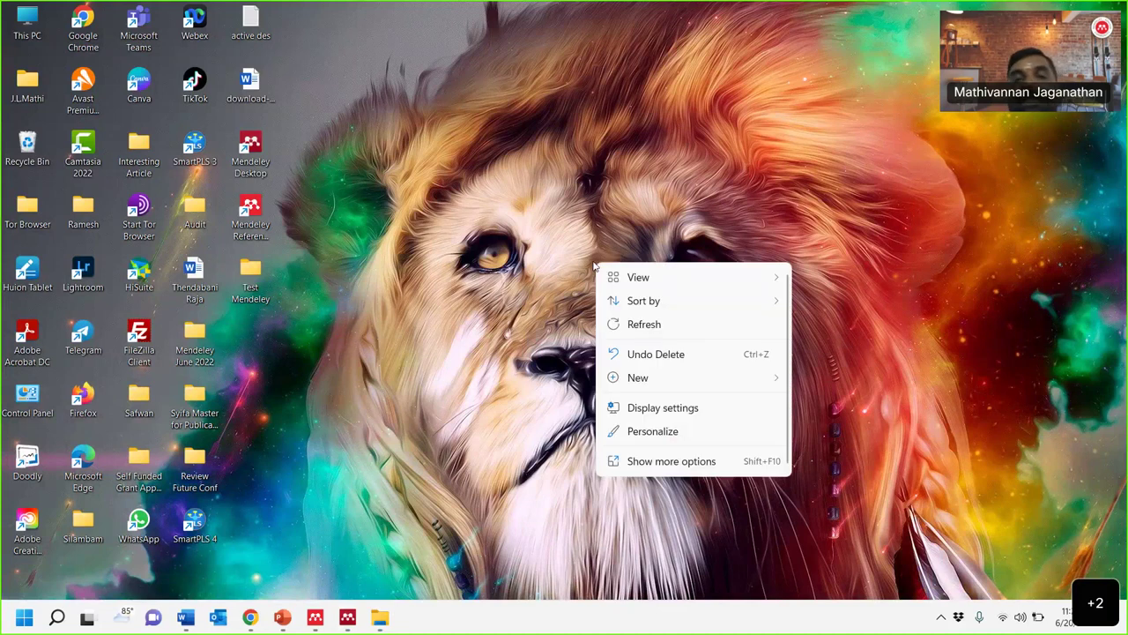
click(683, 462)
mouse_move(715, 418)
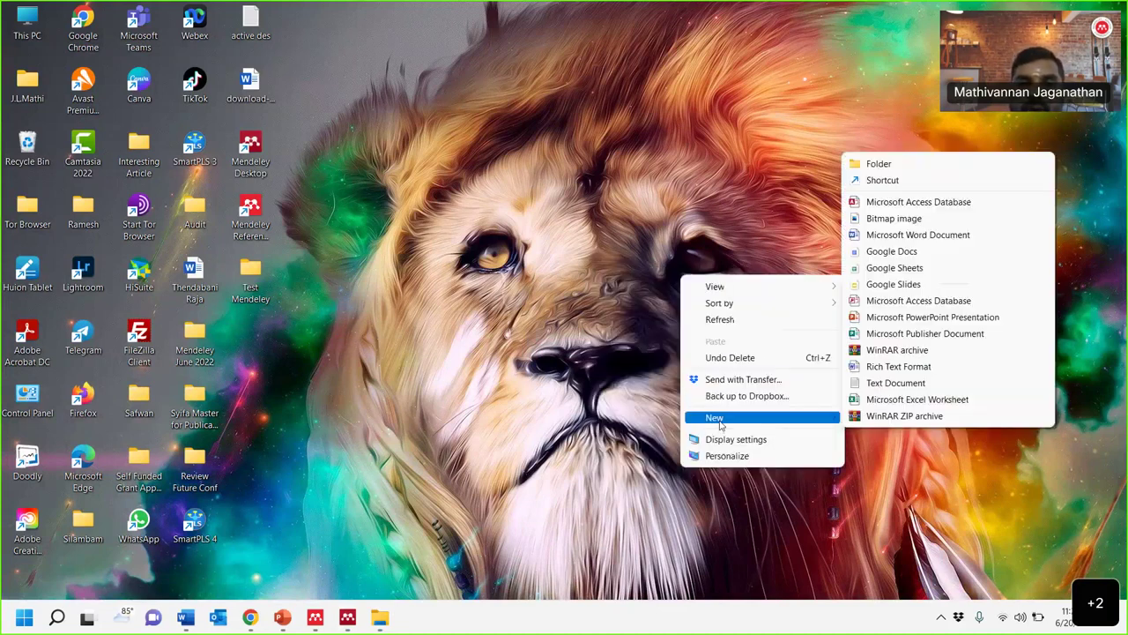
click(885, 164)
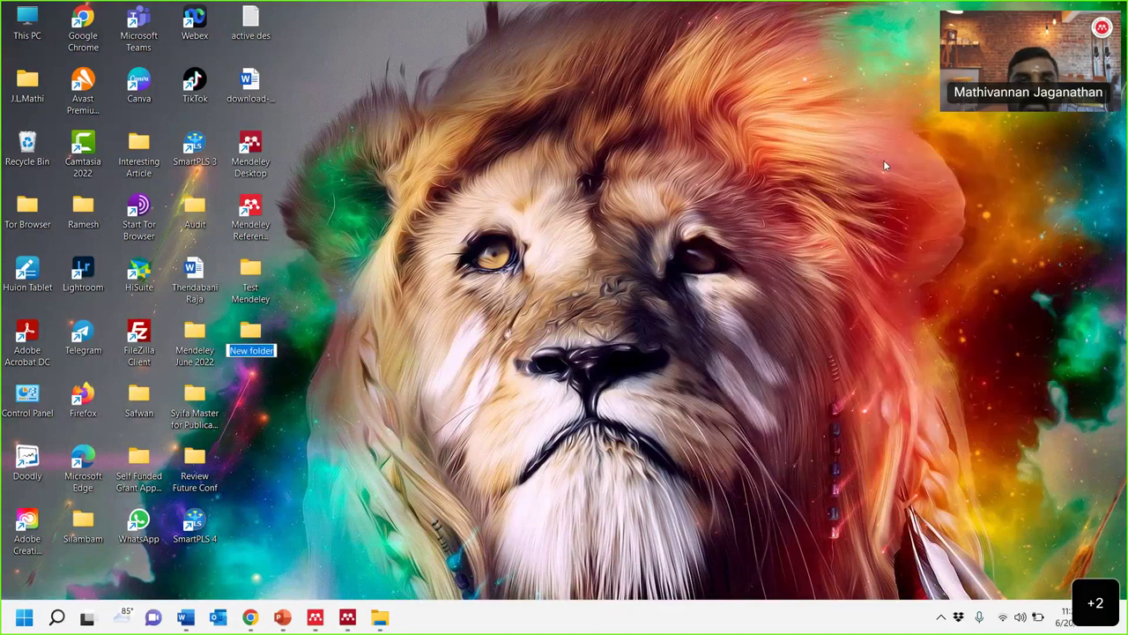
text(W)
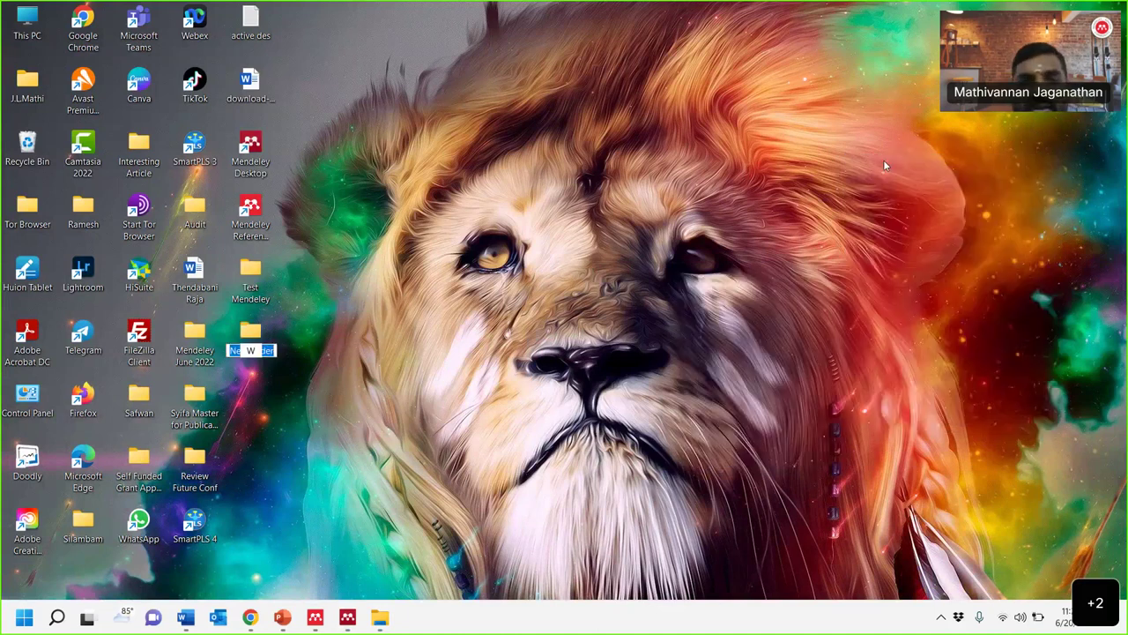
key(BackSpace)
text(Tanesha)
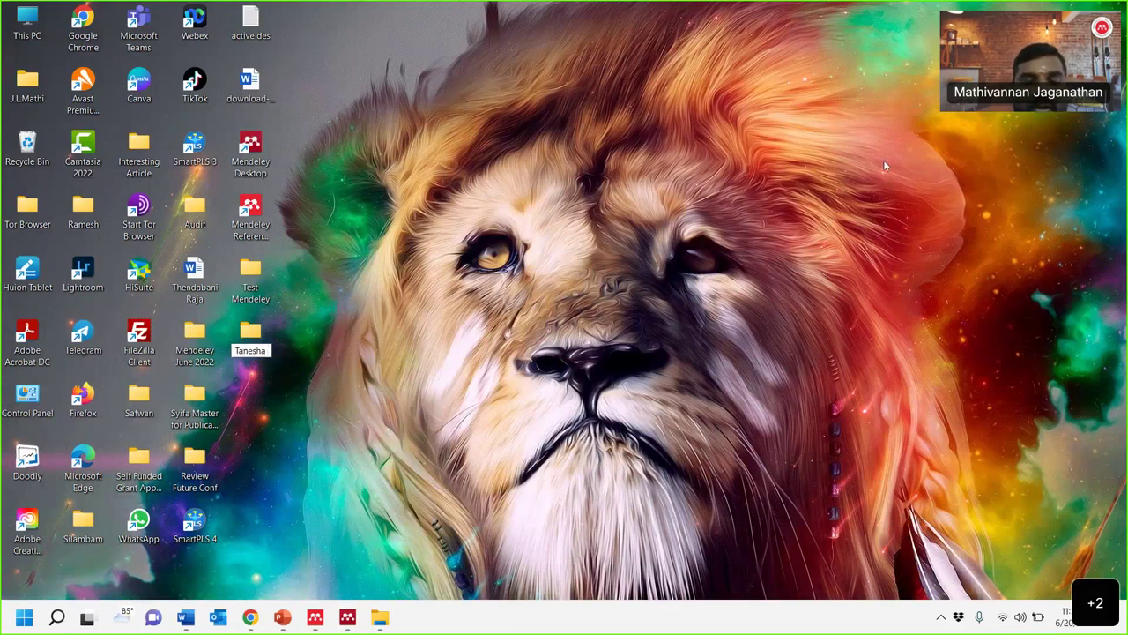
text( Mendeley)
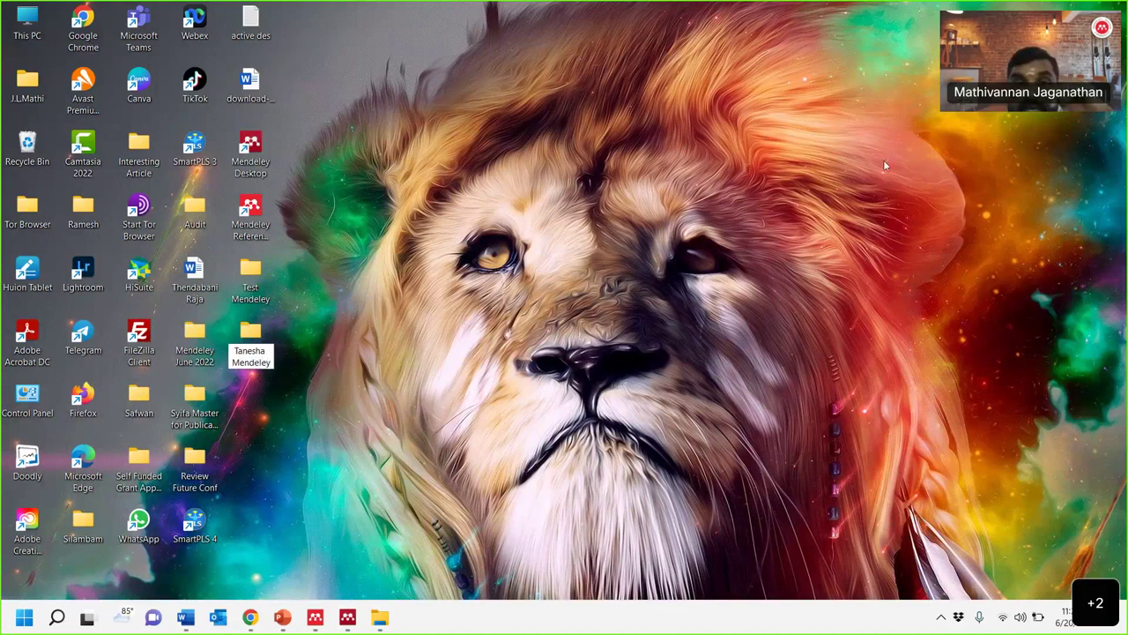
double_click(246, 351)
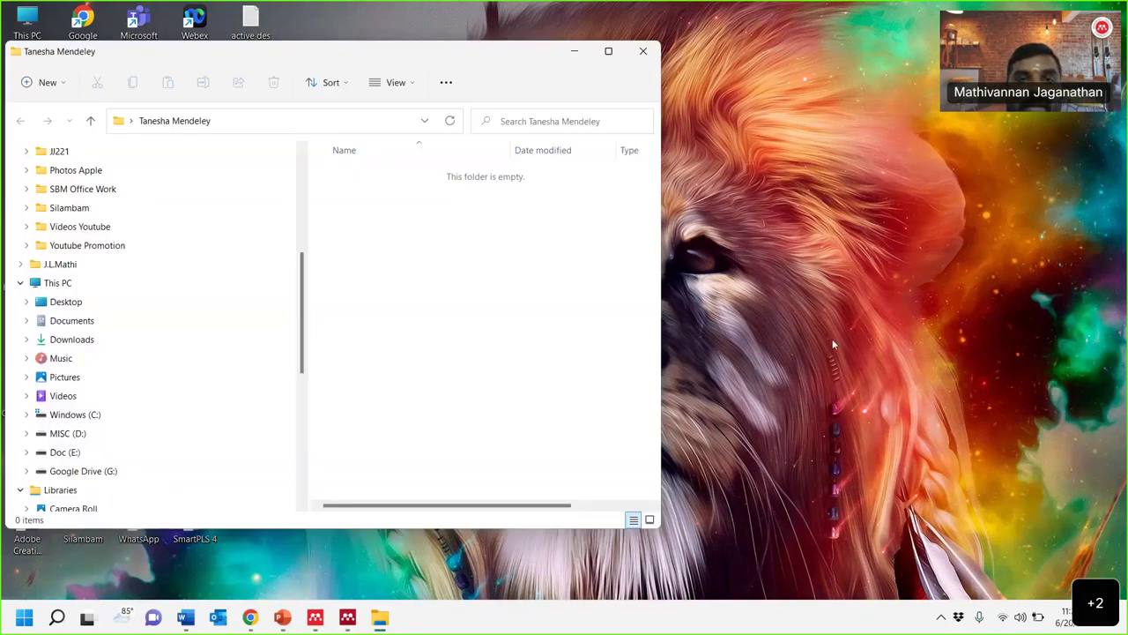
click(644, 51)
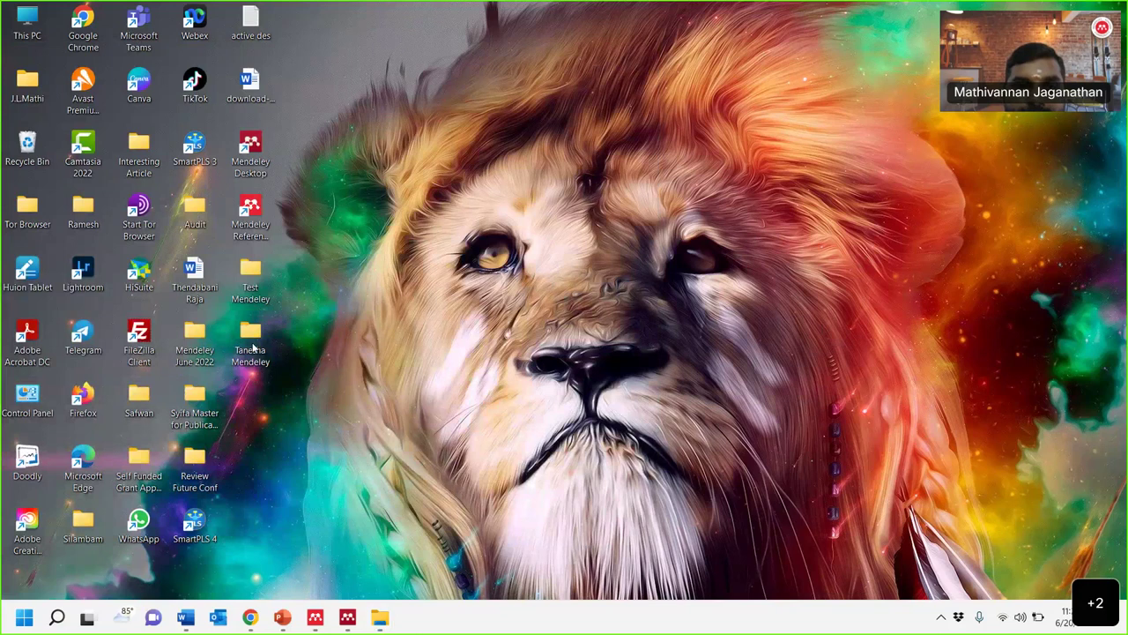
mouse_move(347, 628)
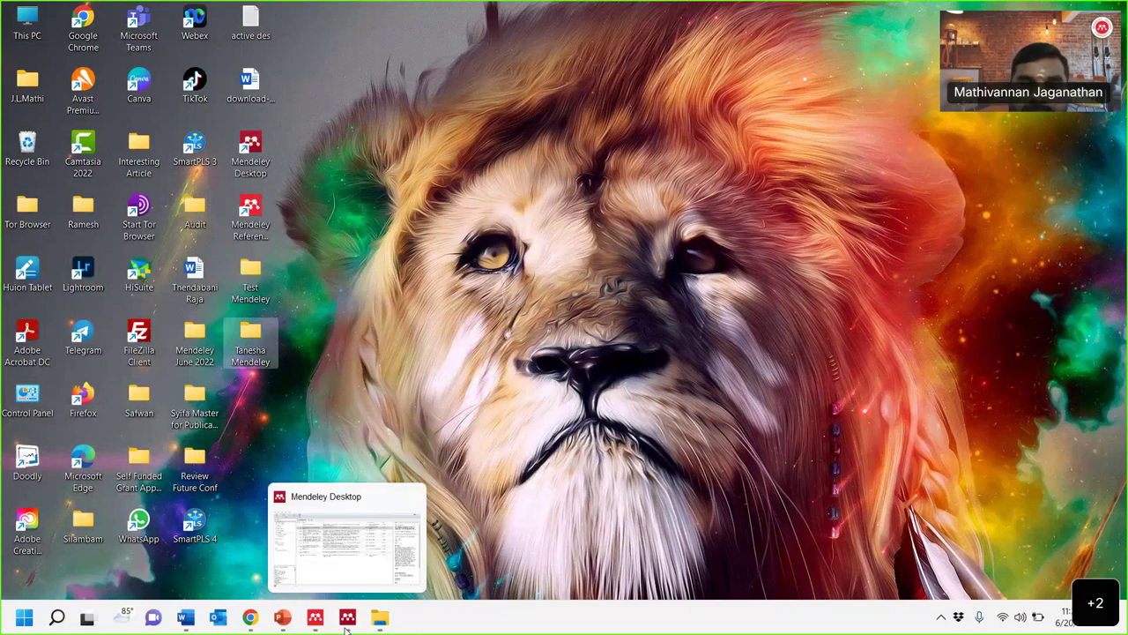
Compare Mendeley Reference Manager with the Chrome web library, then return to Mendeley Desktop
click(346, 629)
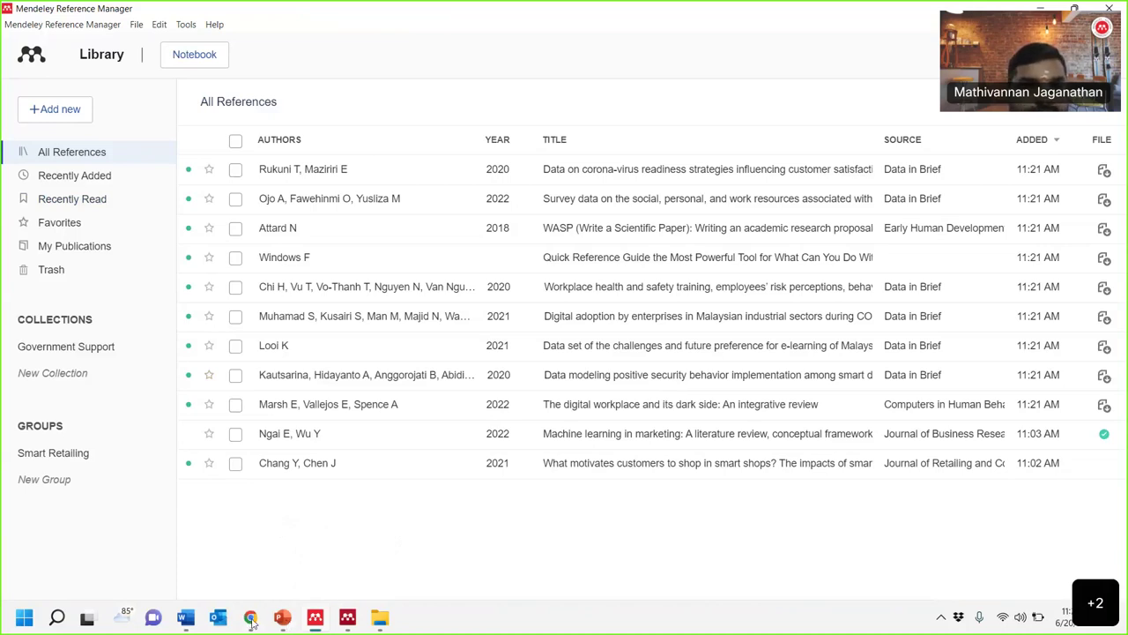
click(252, 619)
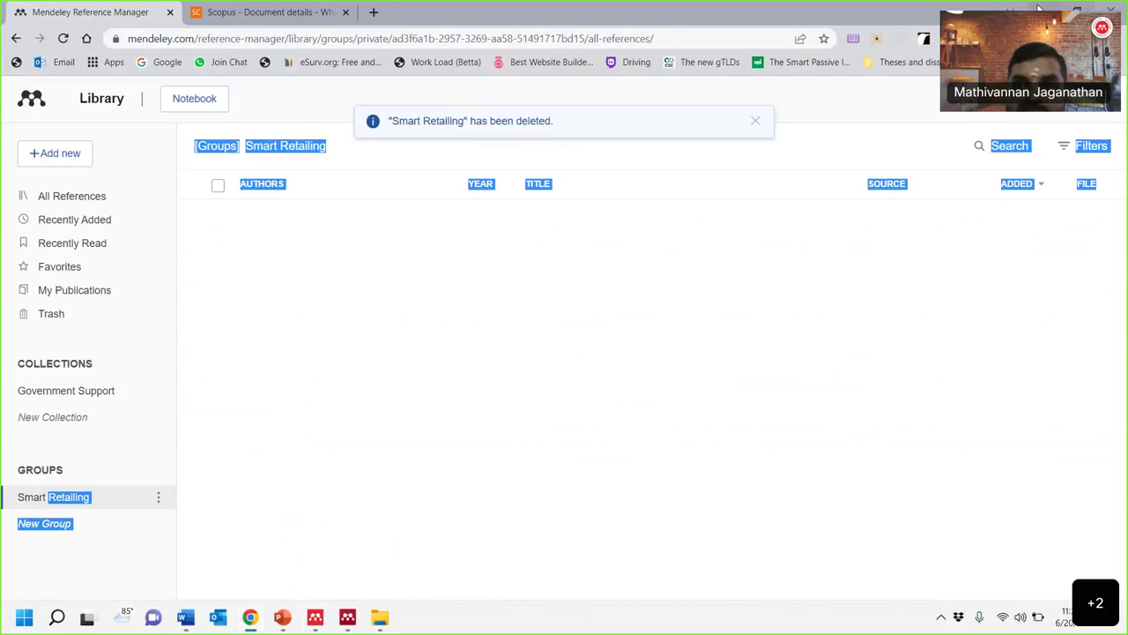
click(349, 620)
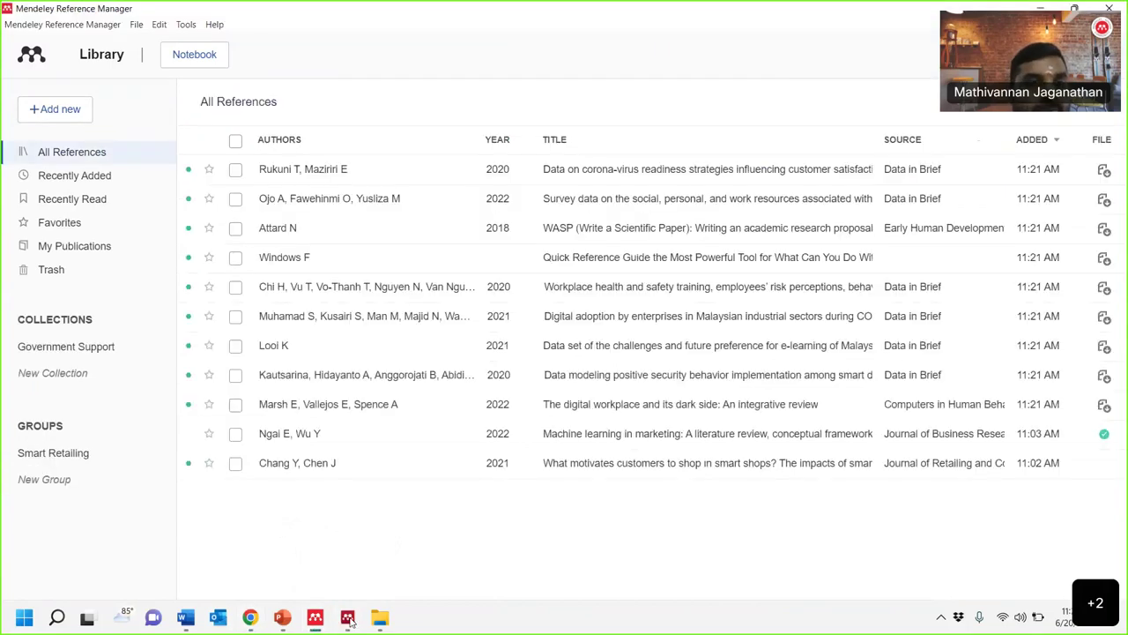
click(349, 620)
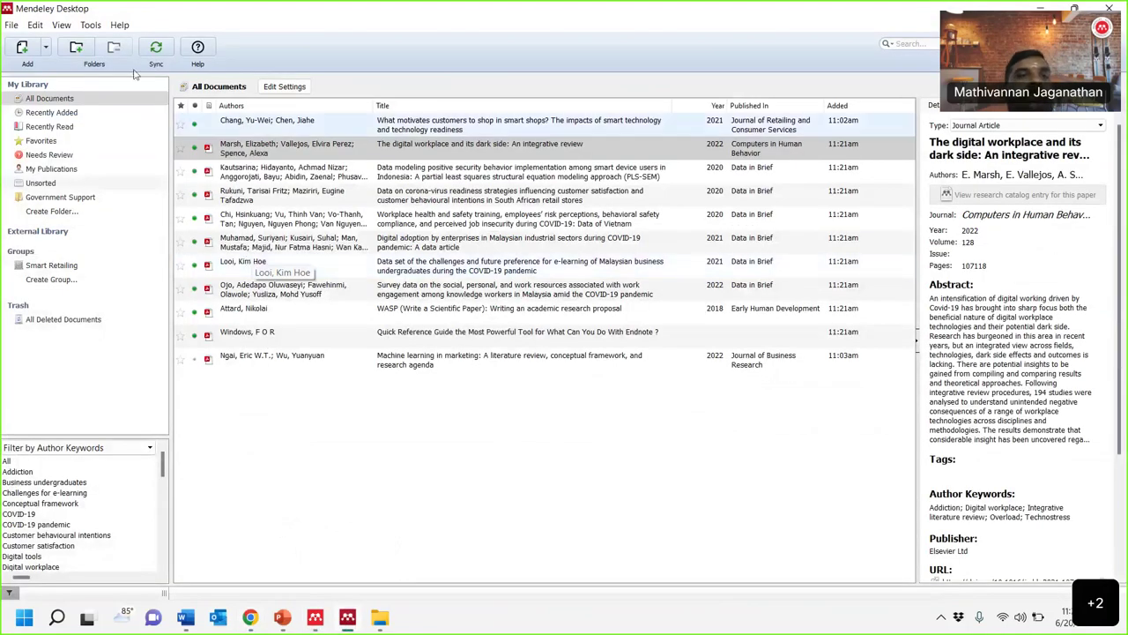
click(42, 47)
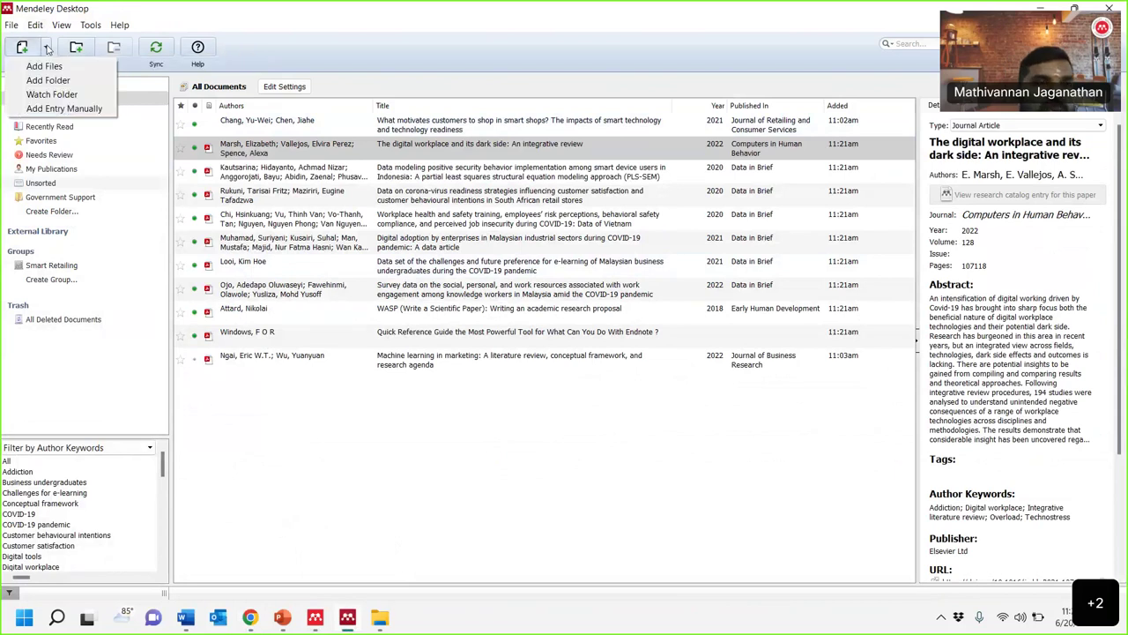
Under Watch Folder, tick the student's Mendeley folder inside Desktop, then apply and confirm
click(51, 94)
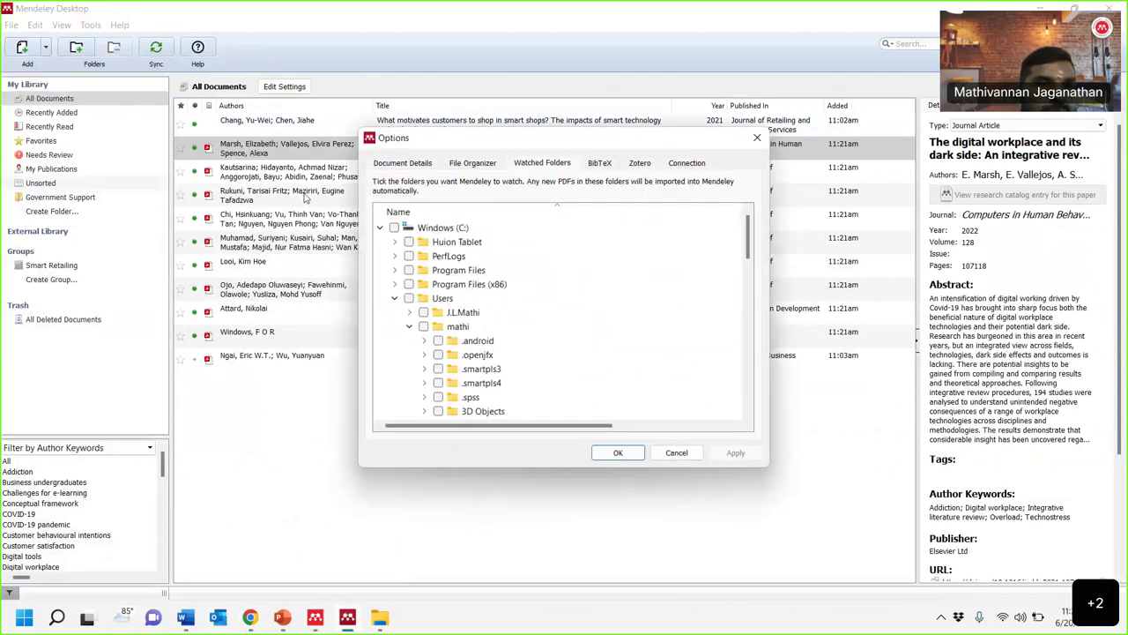
scroll(566, 333, down, 3)
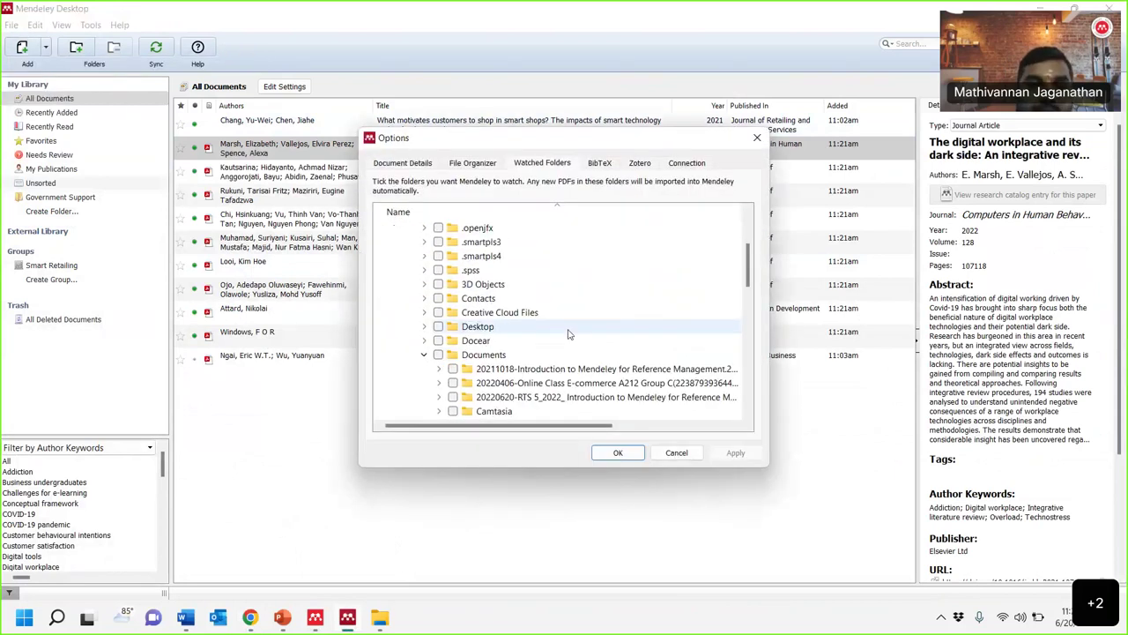
scroll(568, 333, down, 10)
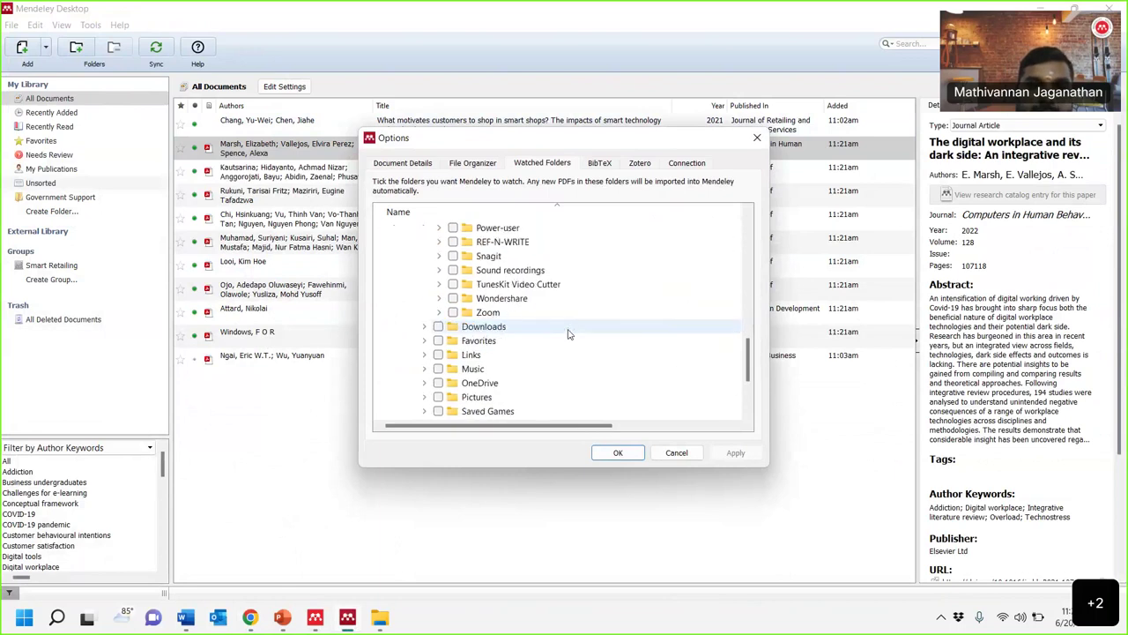
scroll(568, 333, up, 13)
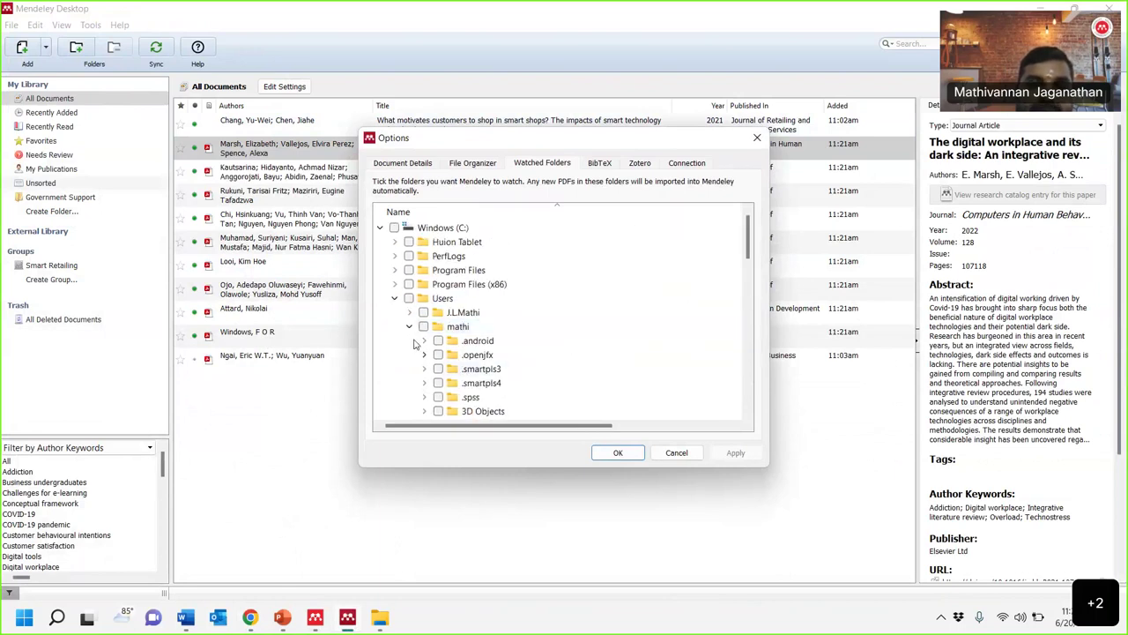
scroll(531, 367, down, 2)
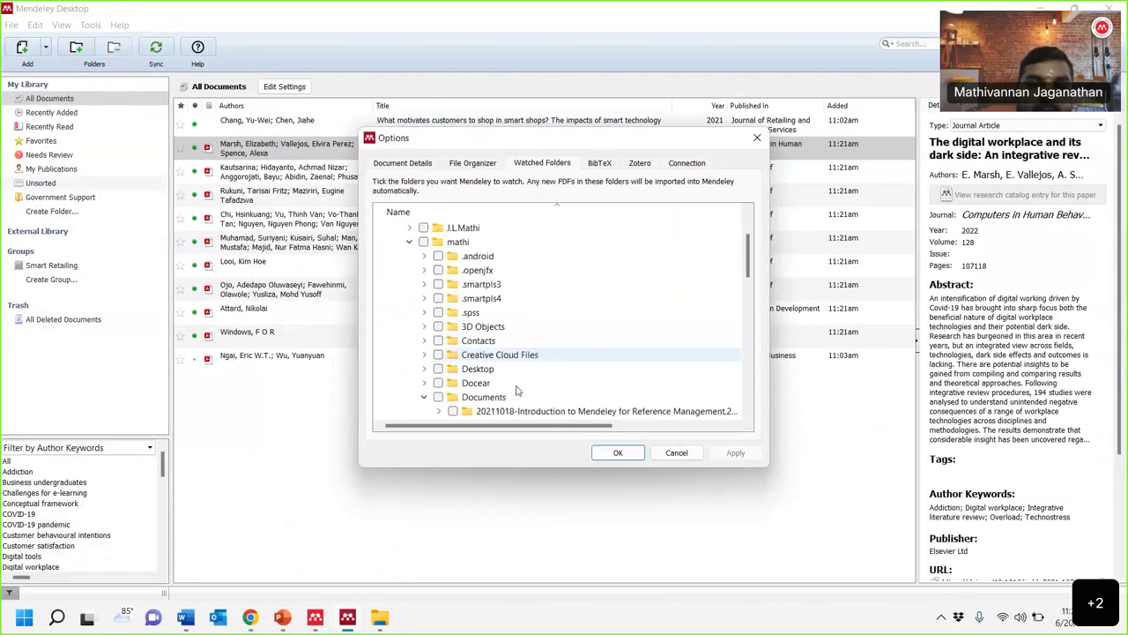
click(425, 369)
scroll(551, 361, down, 3)
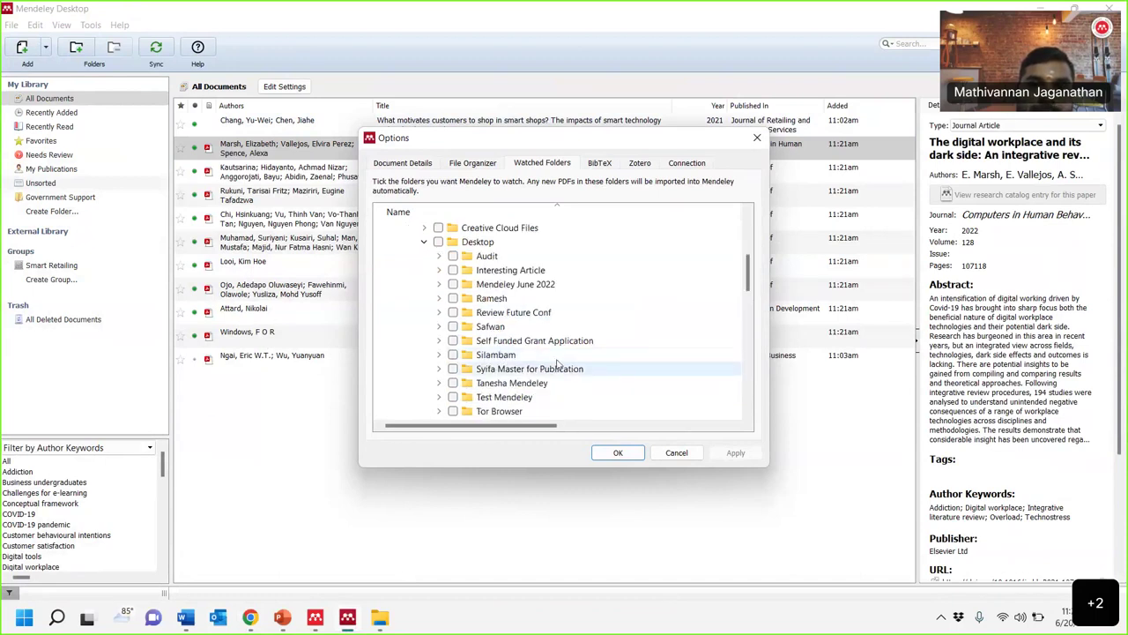
click(452, 383)
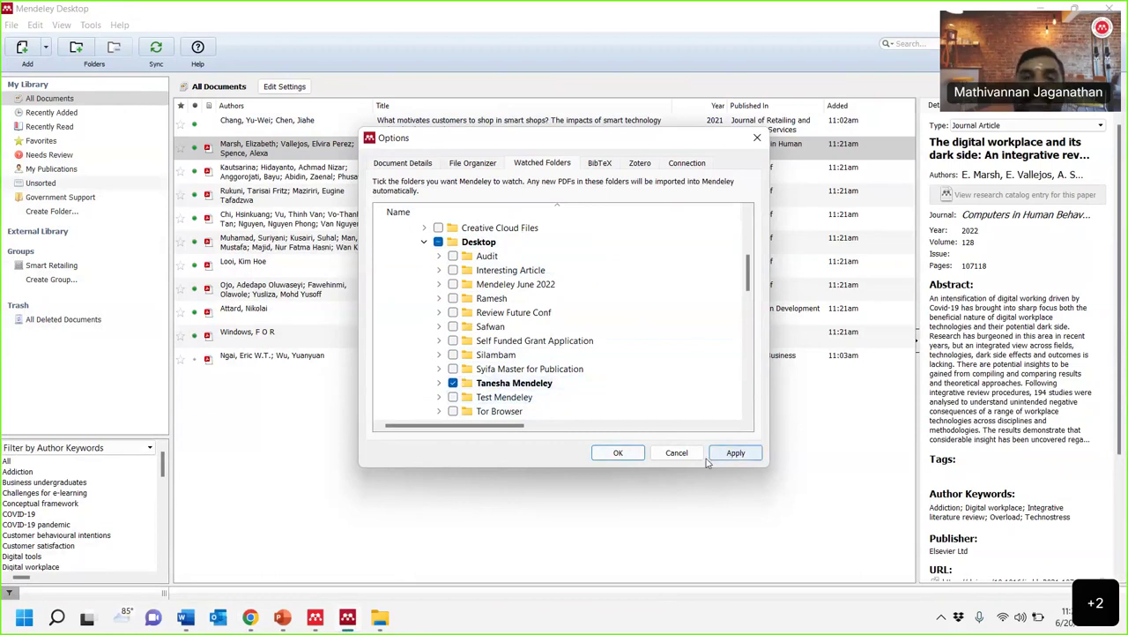
click(737, 453)
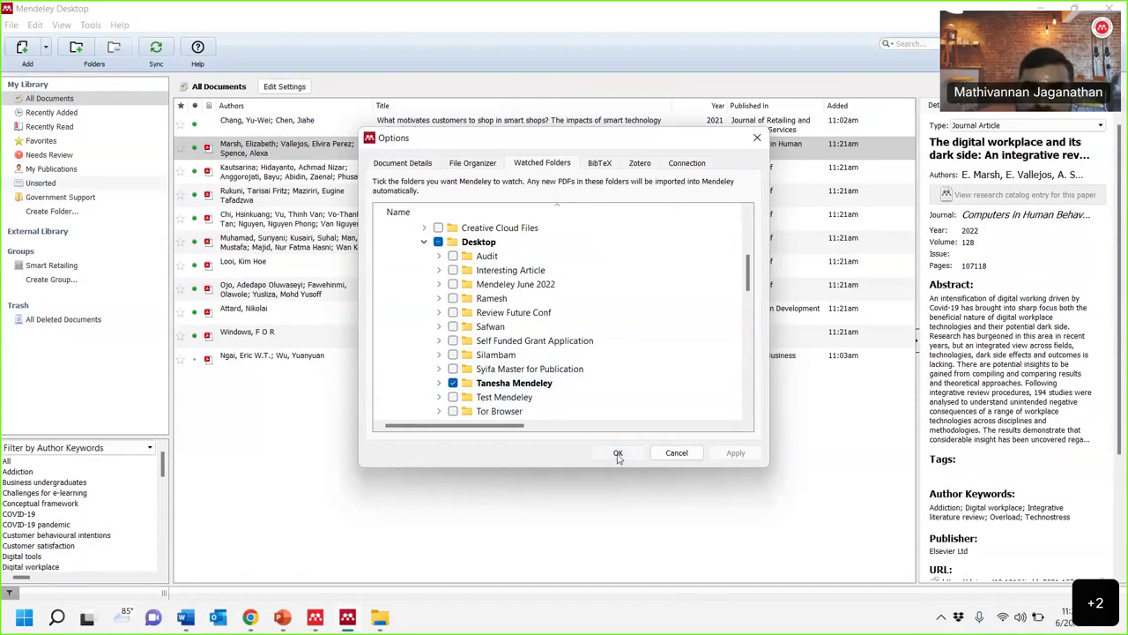
click(618, 454)
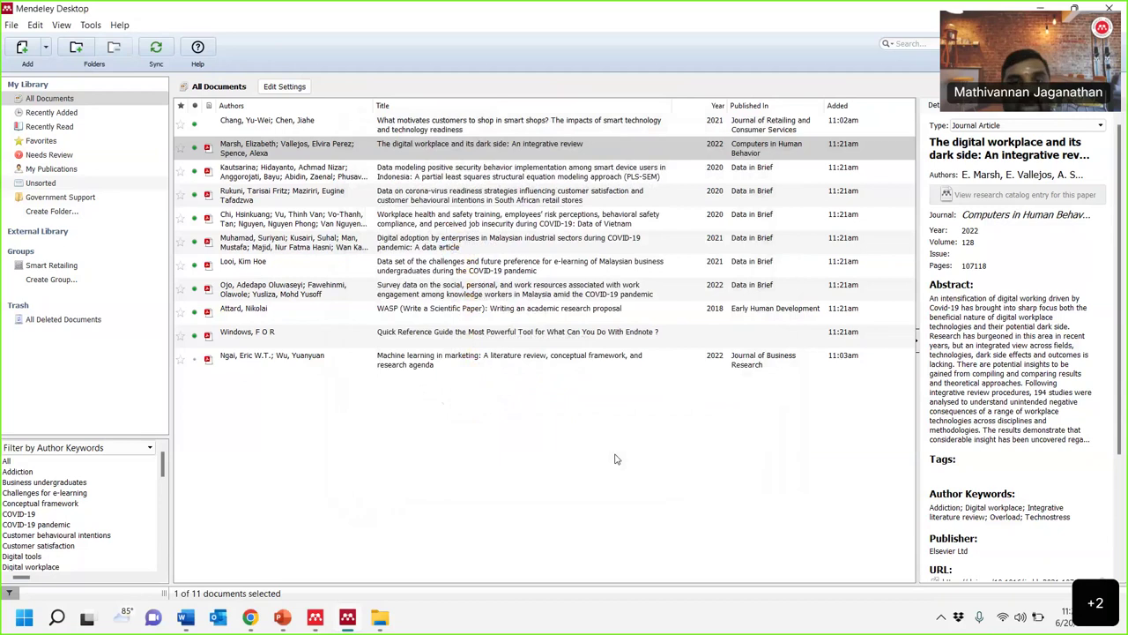
Reopen the Add menu, dismiss it without choosing, and bring the browser forward
click(45, 47)
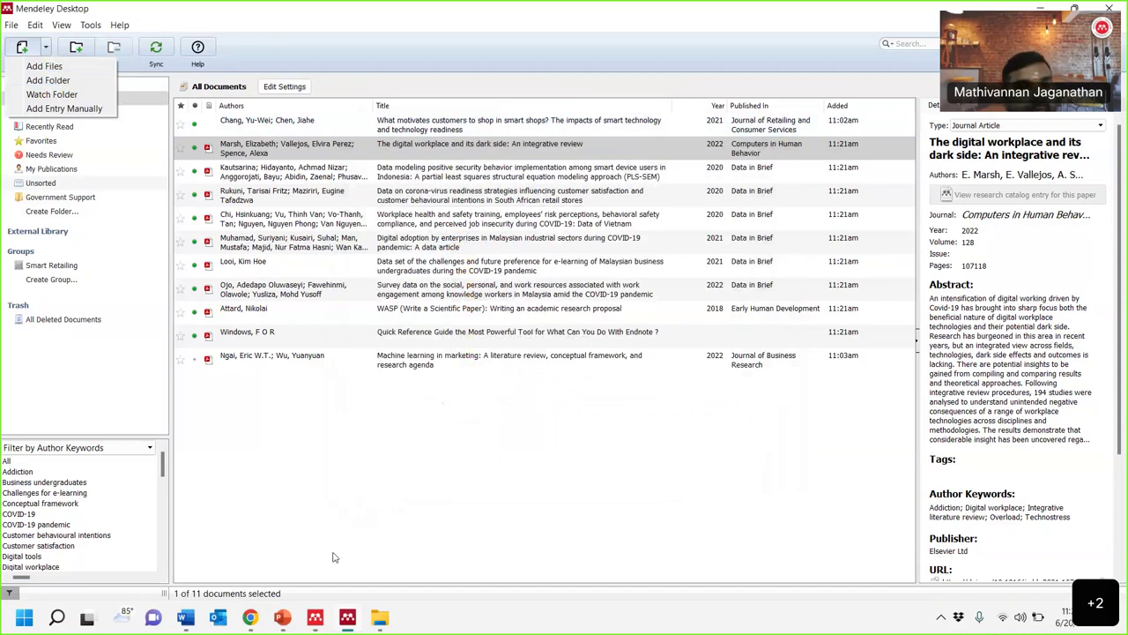
click(251, 620)
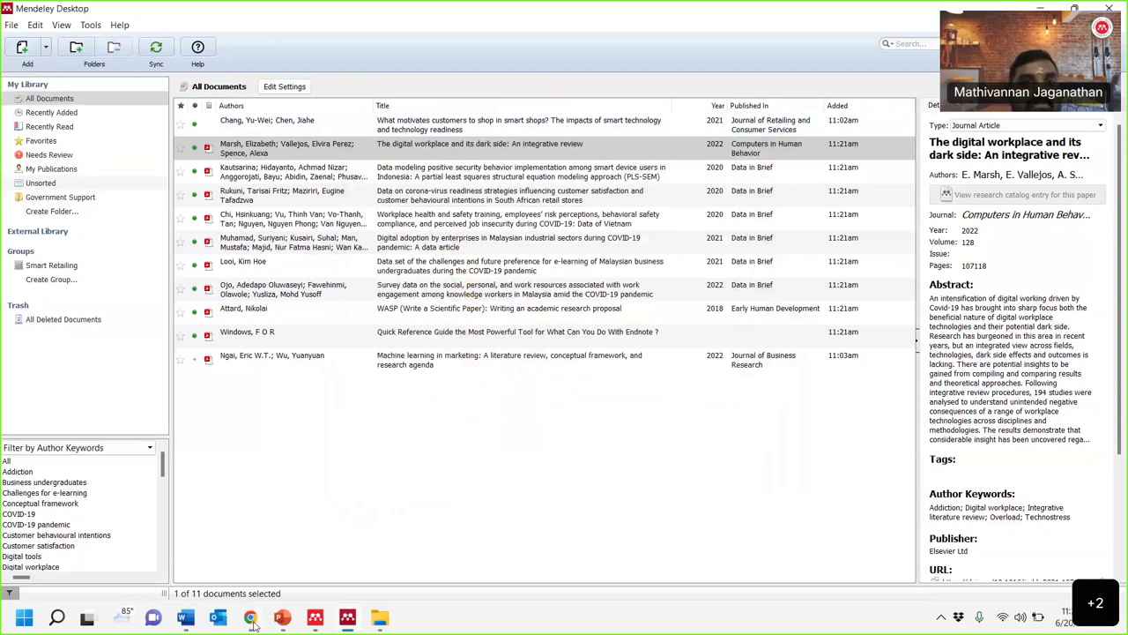
click(252, 620)
Search Google for sciencedirect, open sciencedirect.com, and enter 'smart retailing' as the keywords
click(264, 12)
click(305, 38)
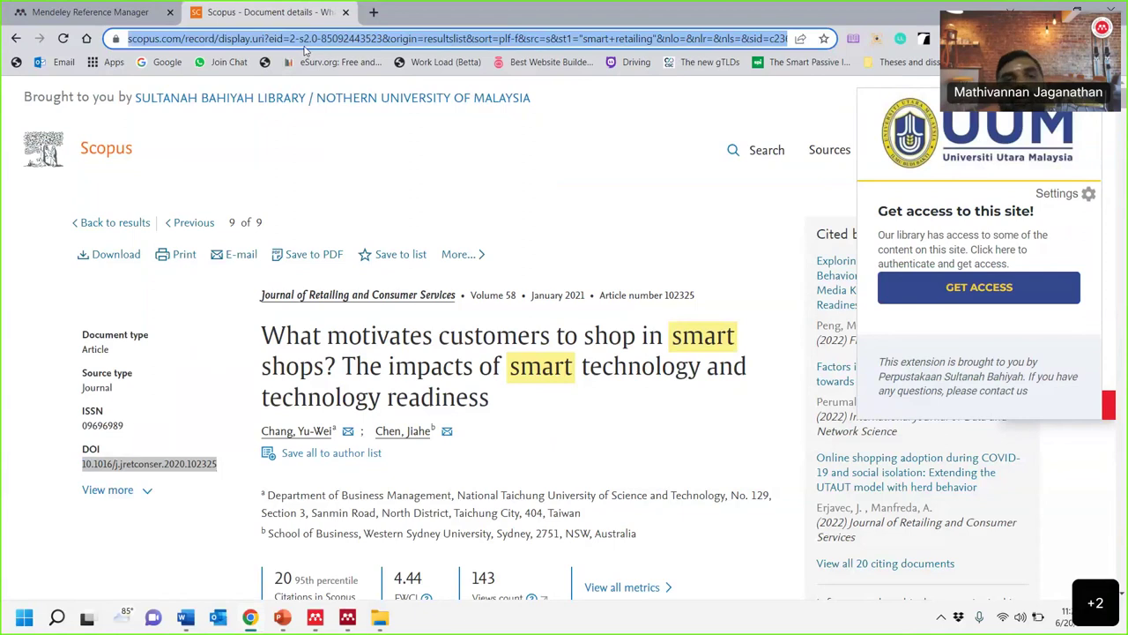
text(scie)
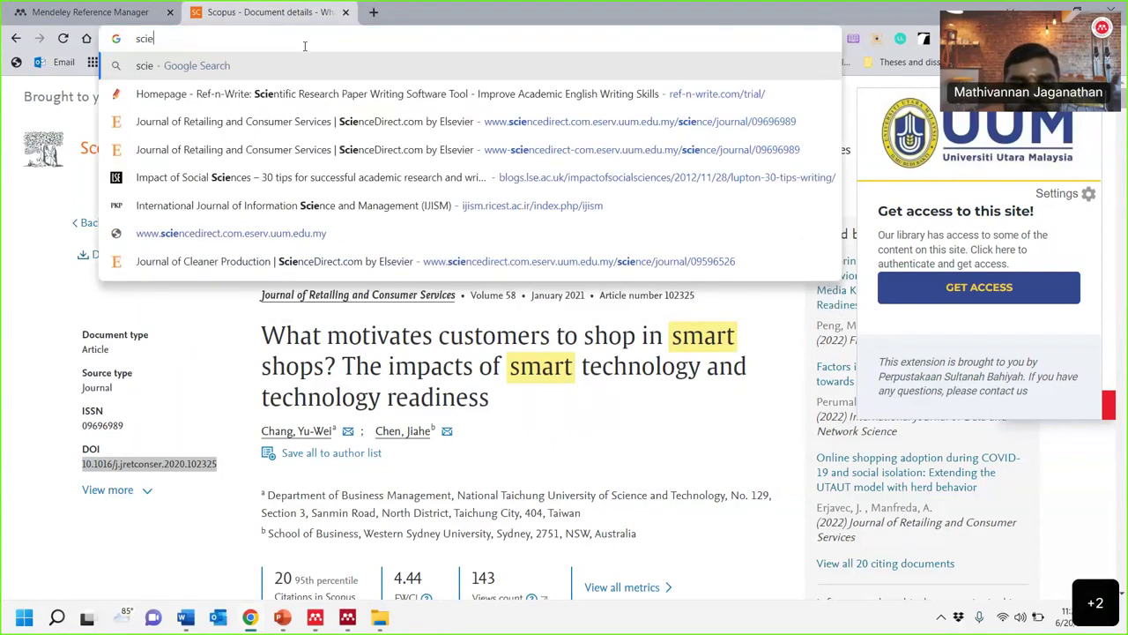
text(ncedirect)
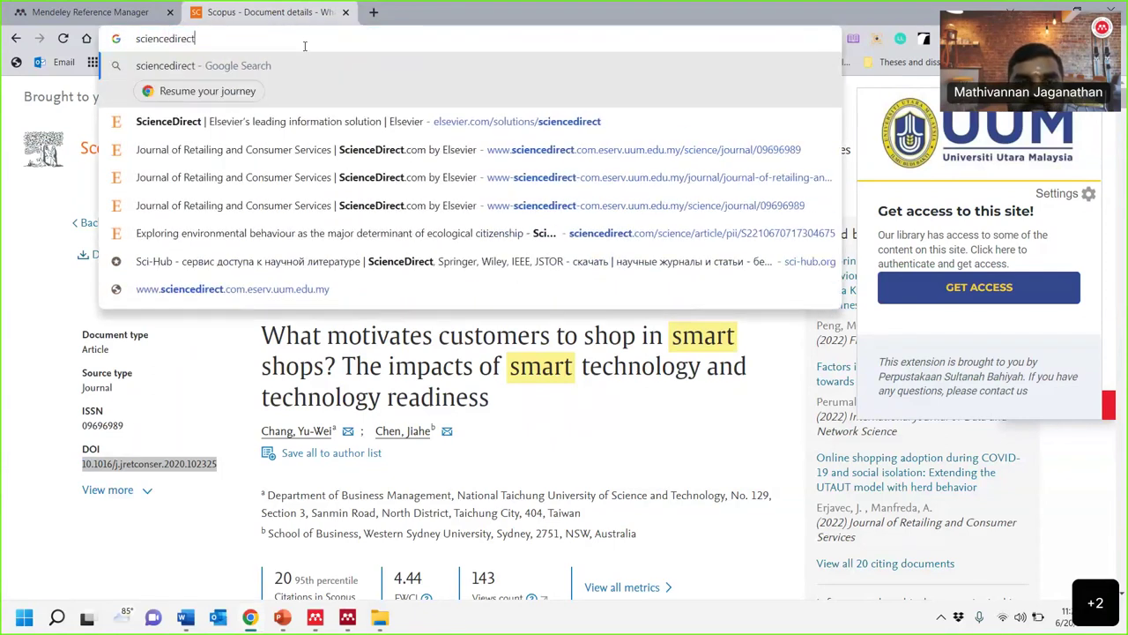
key(Return)
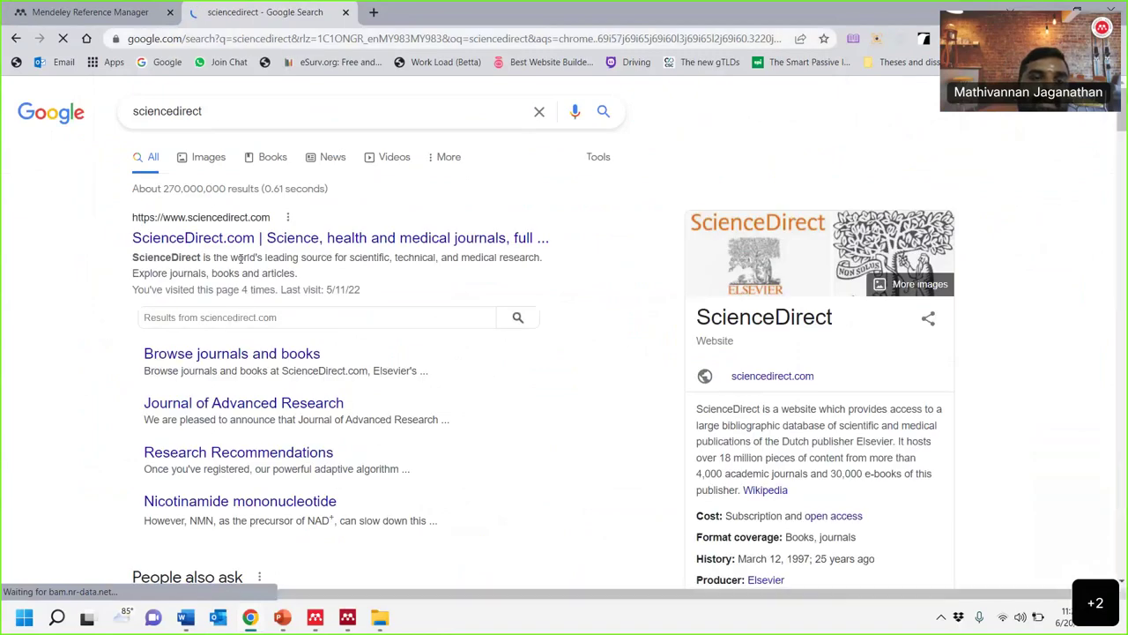
click(372, 13)
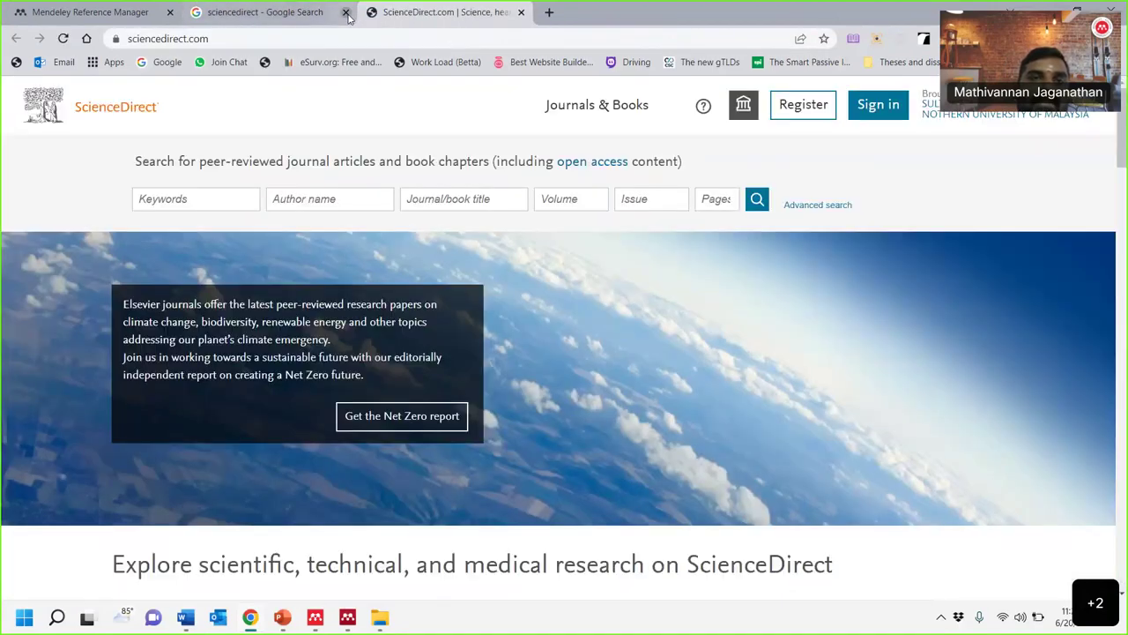
click(345, 13)
click(173, 201)
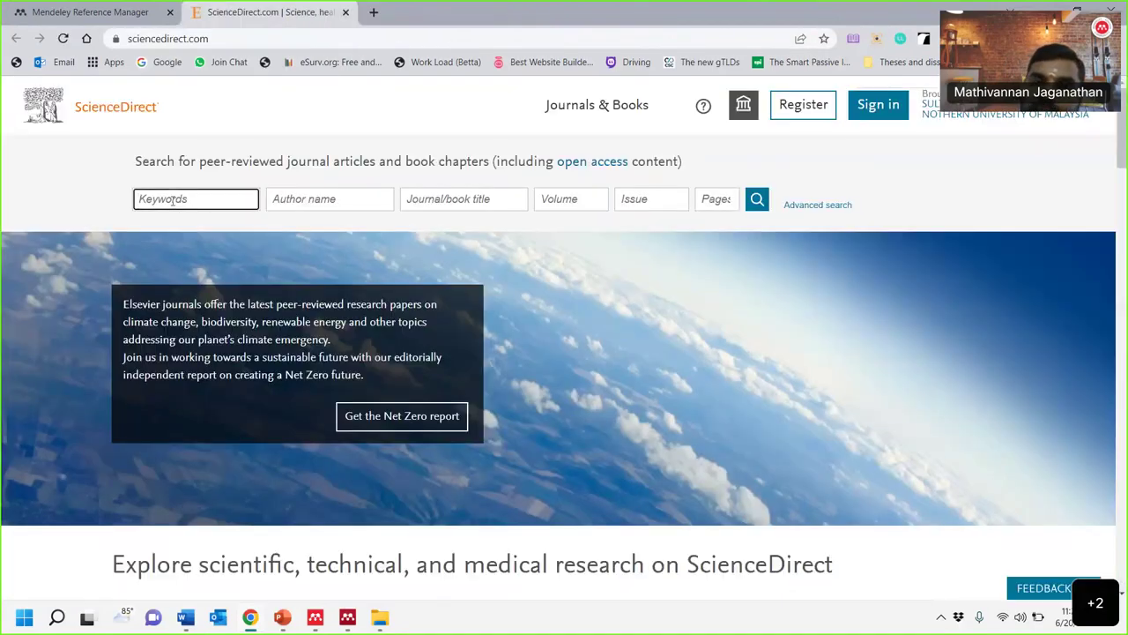
text("sma)
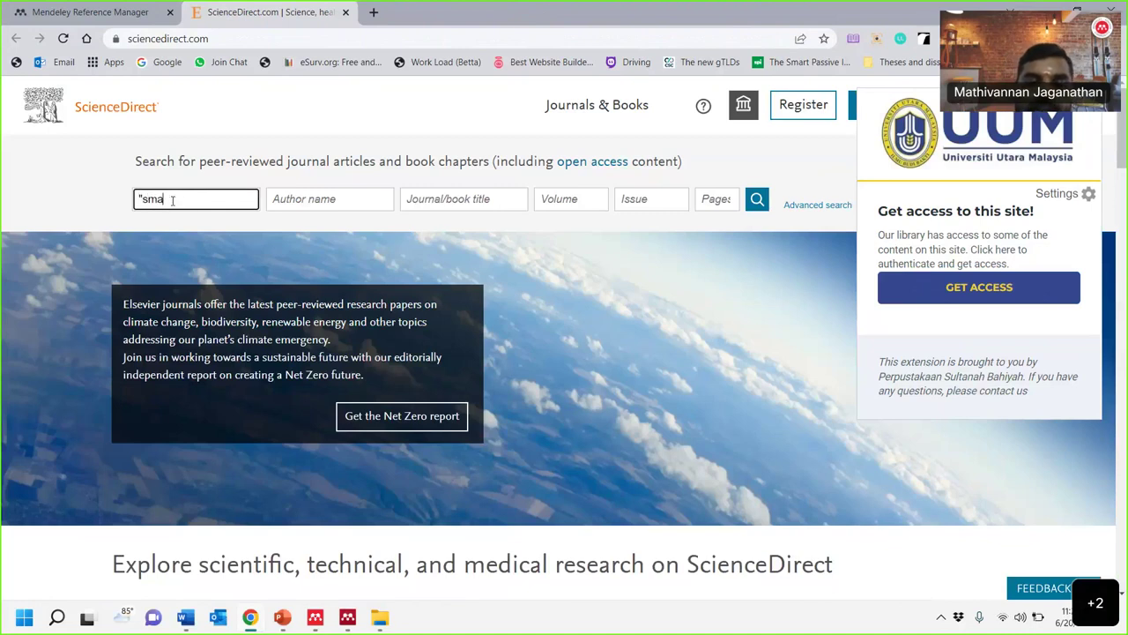
text(rt retailing)
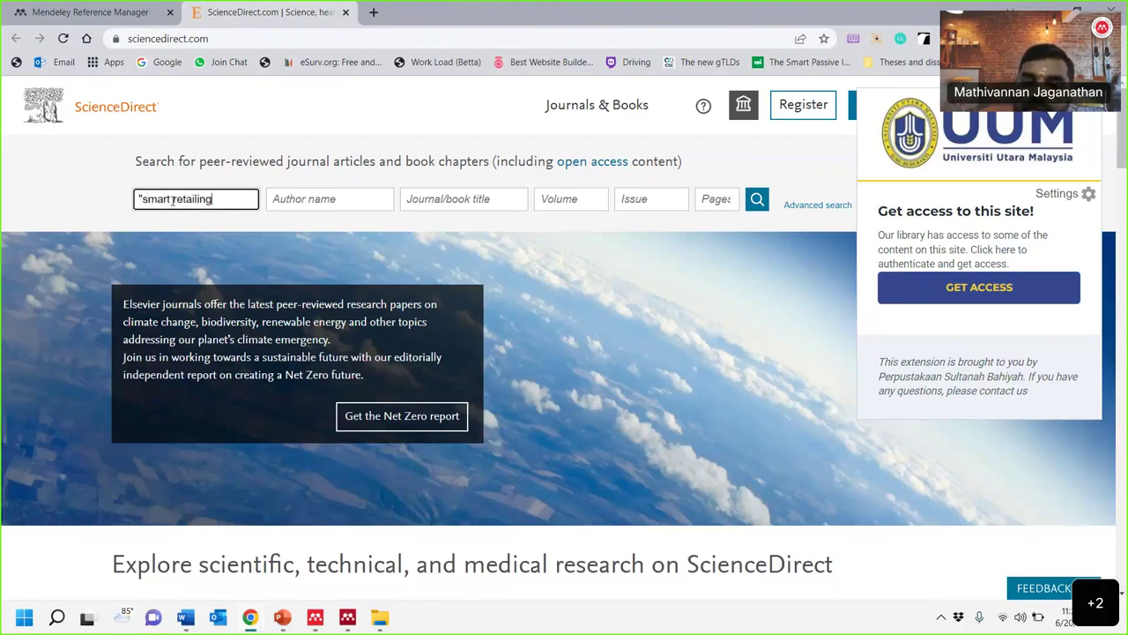
text(")
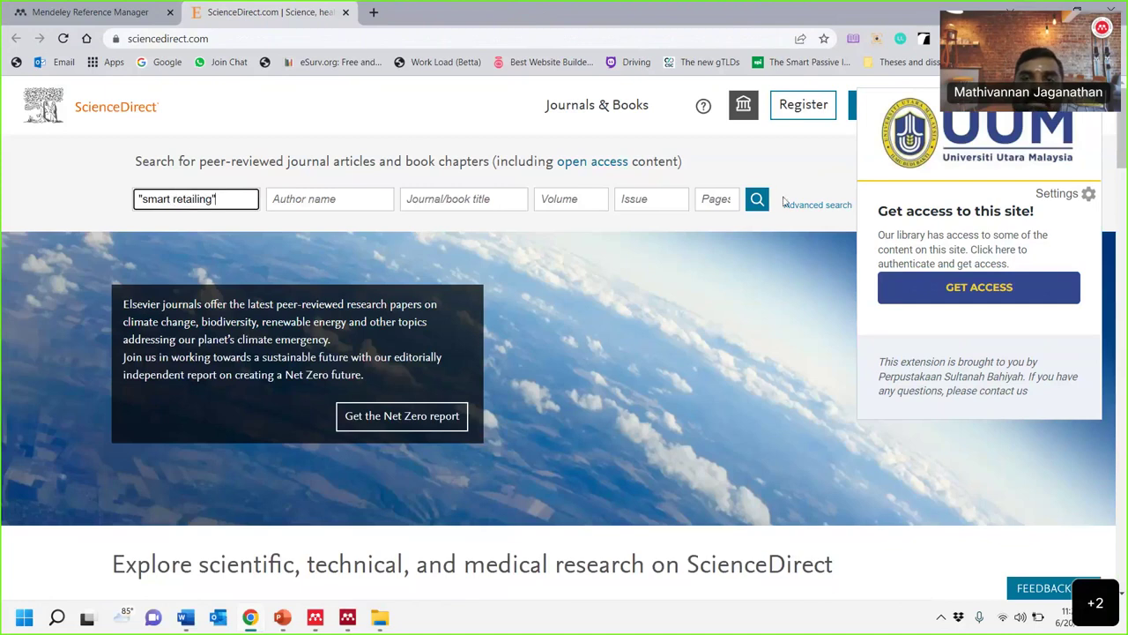
Search ScienceDirect for 'smart retailing' and open the second result in a new tab
click(757, 199)
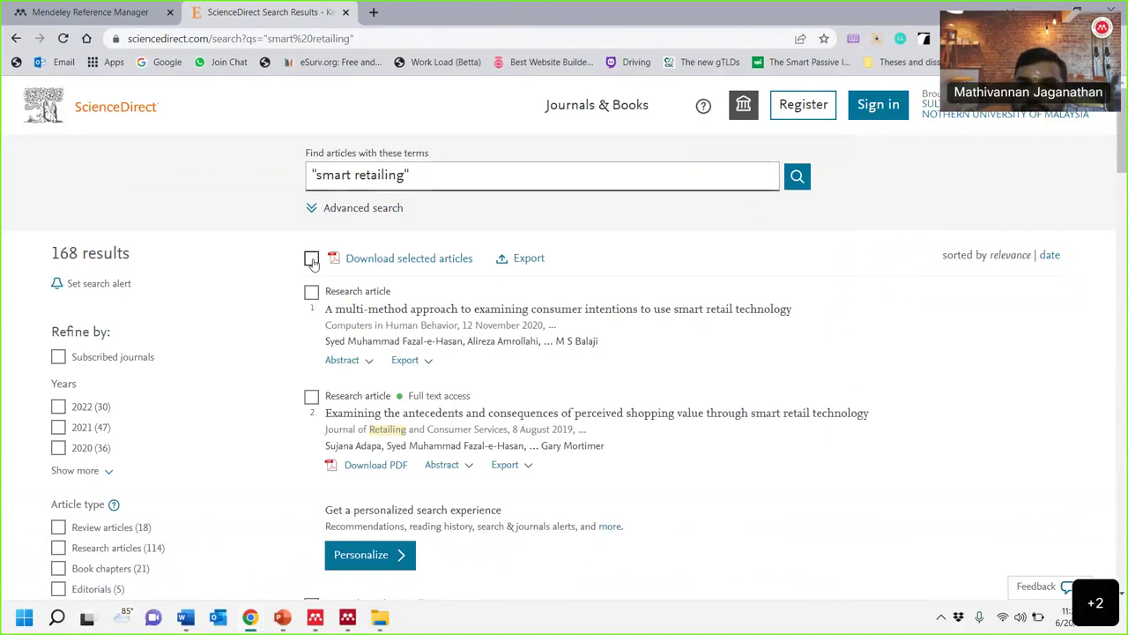
scroll(649, 375, down, 2)
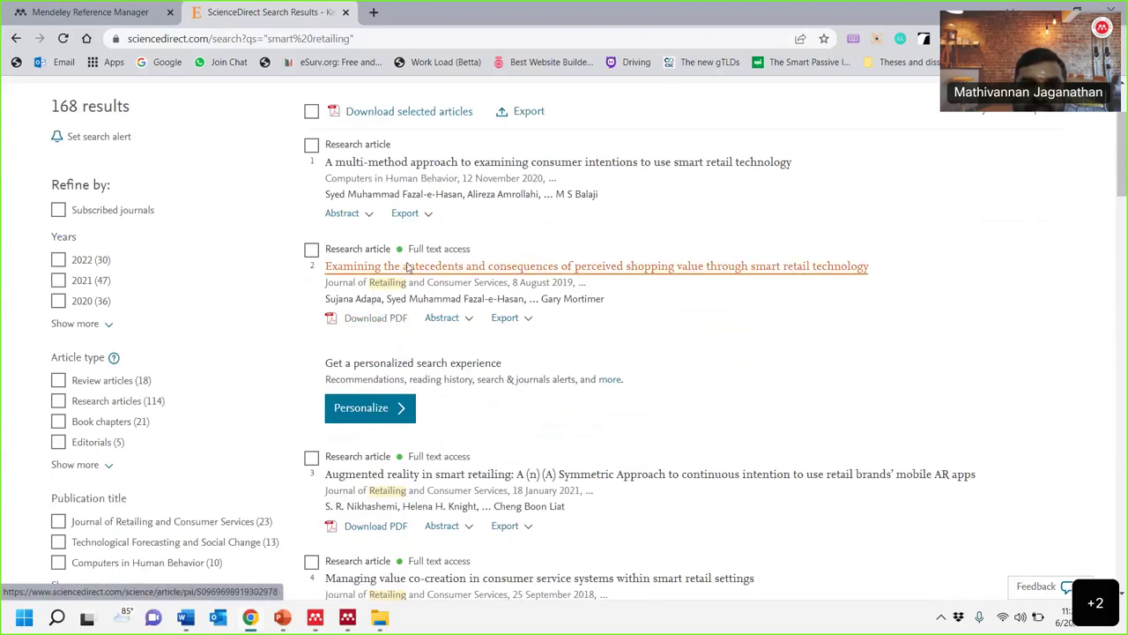
right_click(405, 267)
click(471, 277)
click(440, 12)
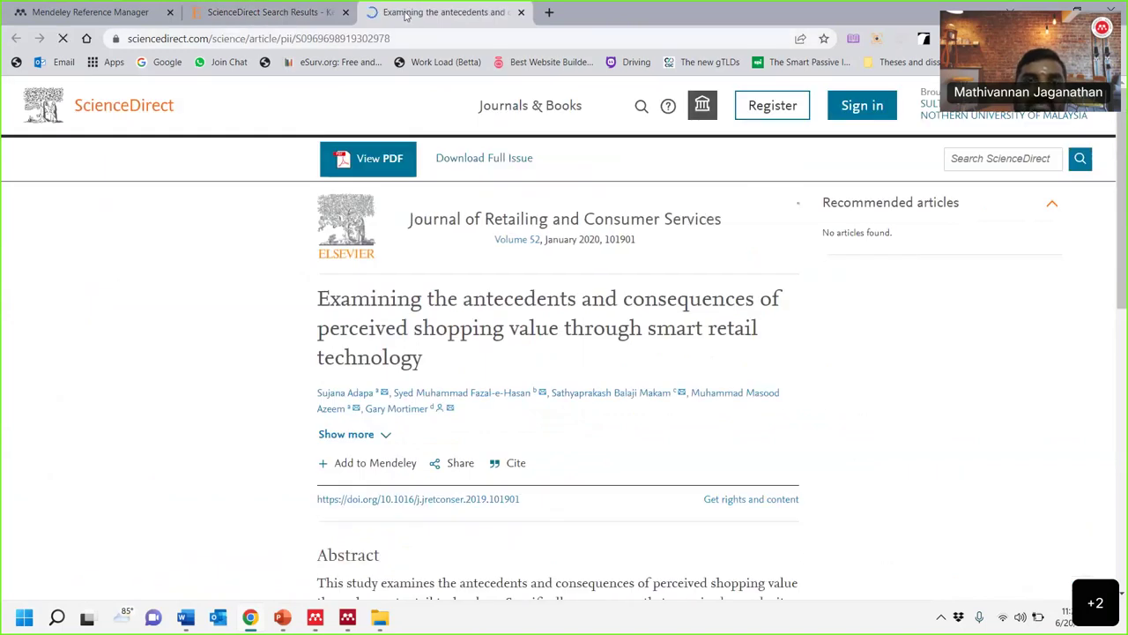
Open the smart retail article's PDF and close the article page tab
click(364, 168)
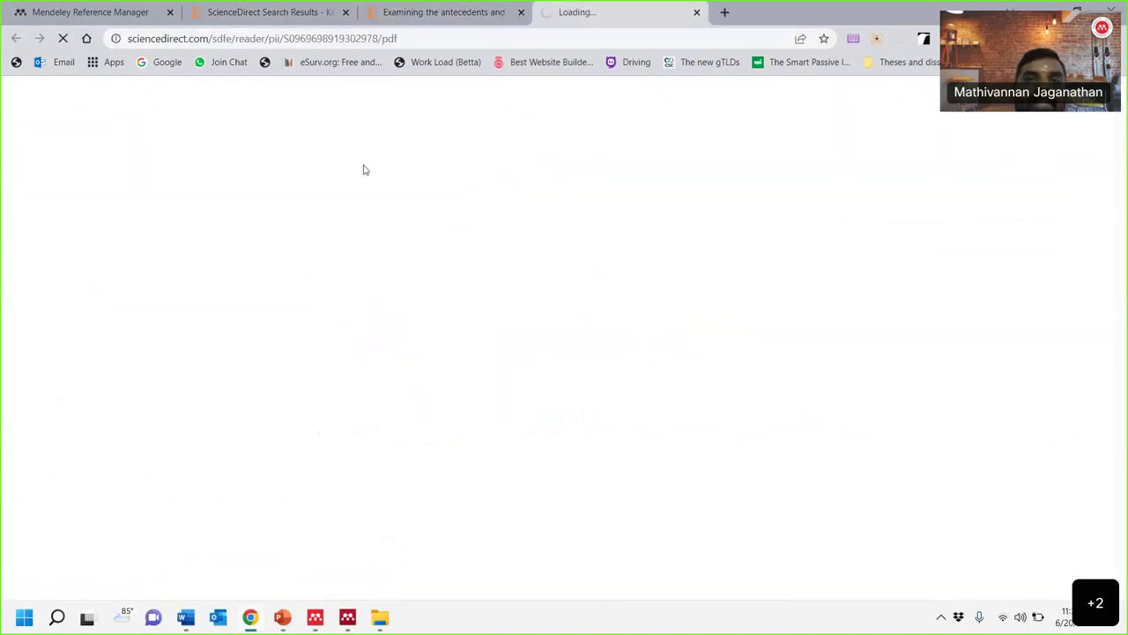
click(414, 12)
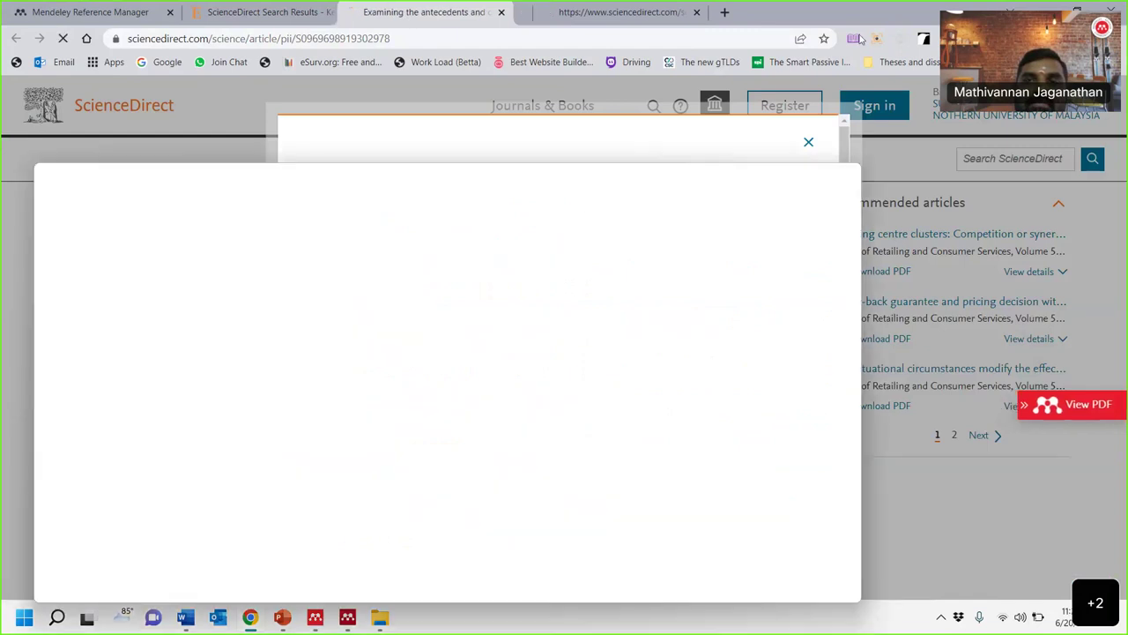
key(ctrl+w)
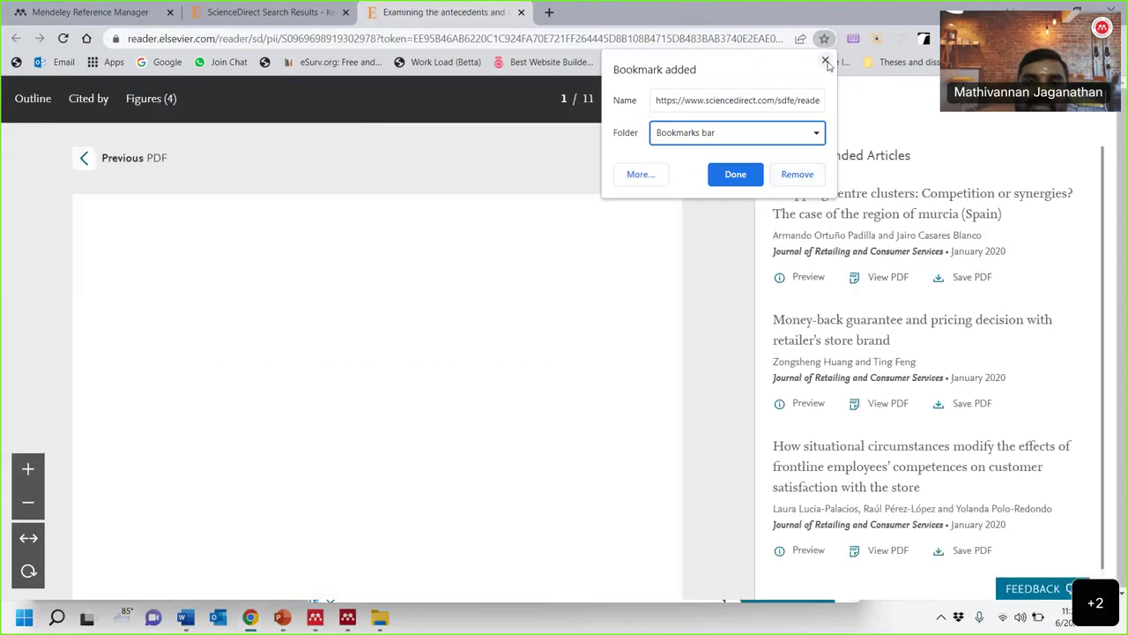
click(825, 61)
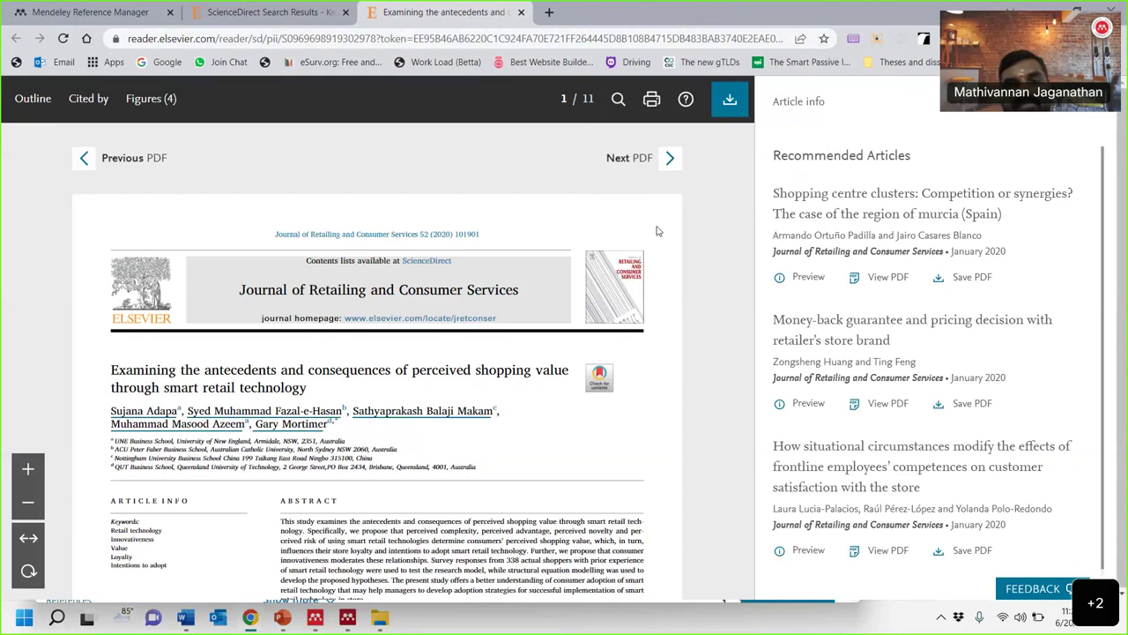
click(730, 103)
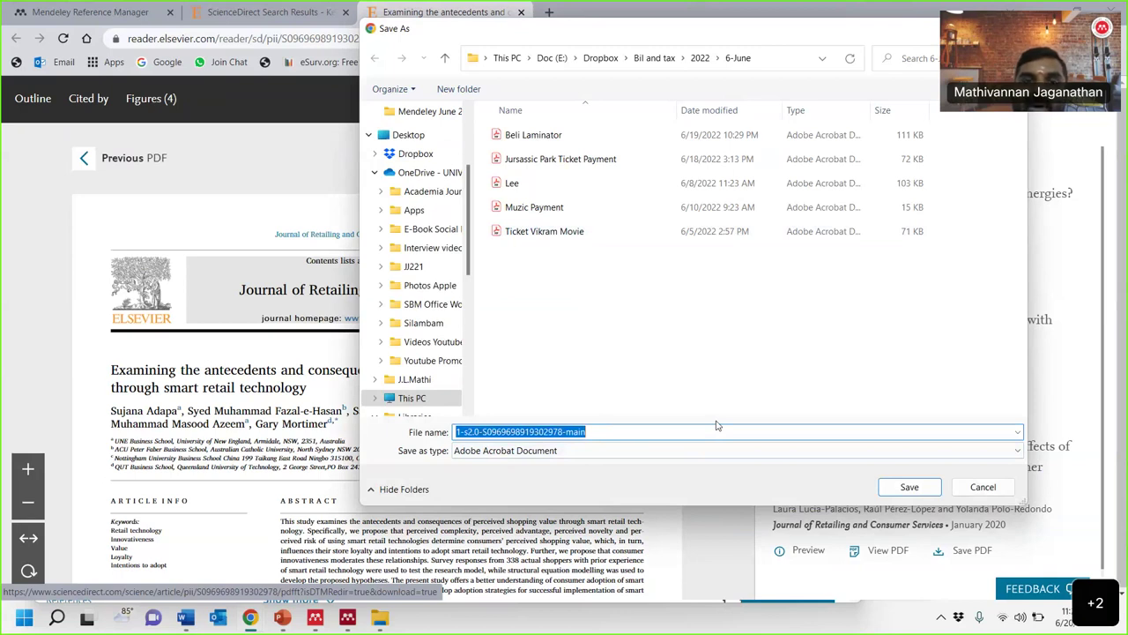
click(414, 137)
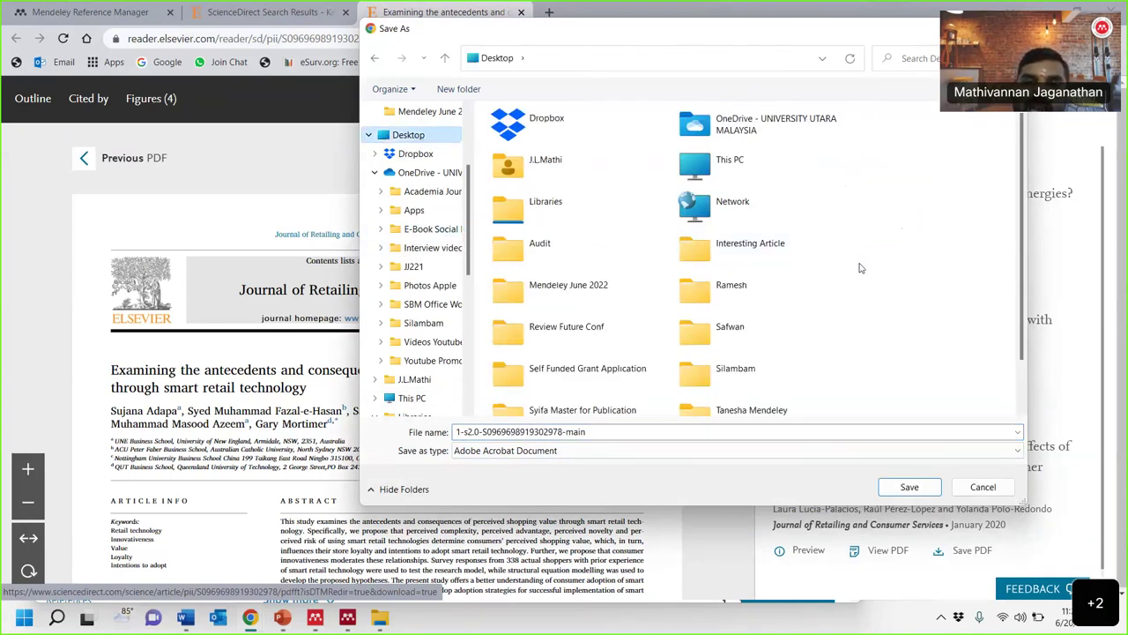
scroll(551, 403, down, 1)
click(747, 361)
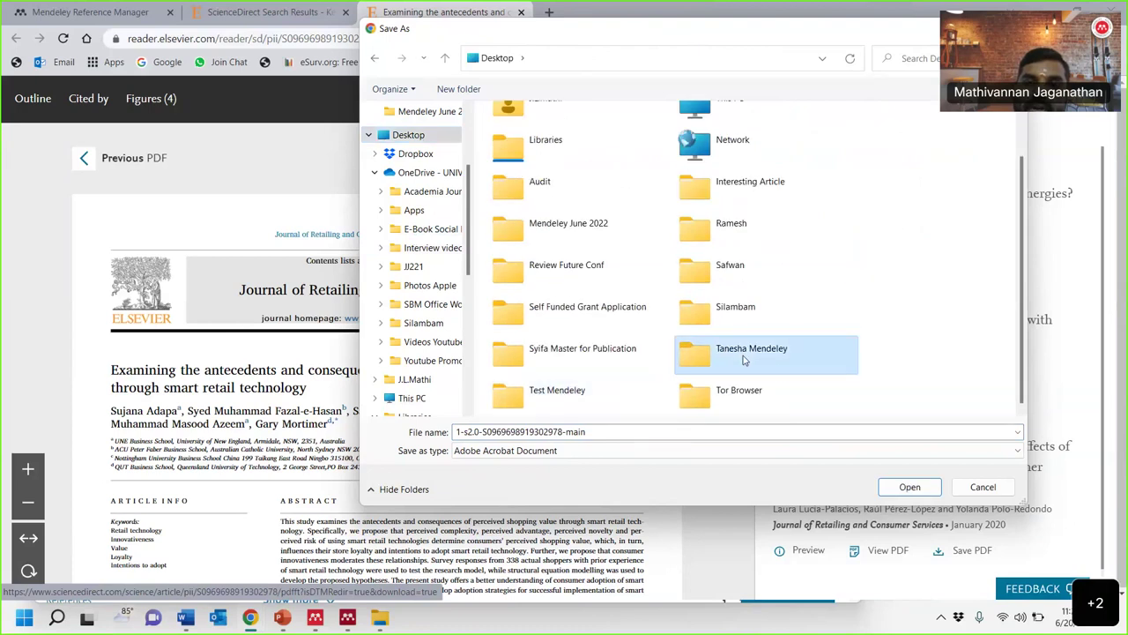
click(912, 493)
click(911, 495)
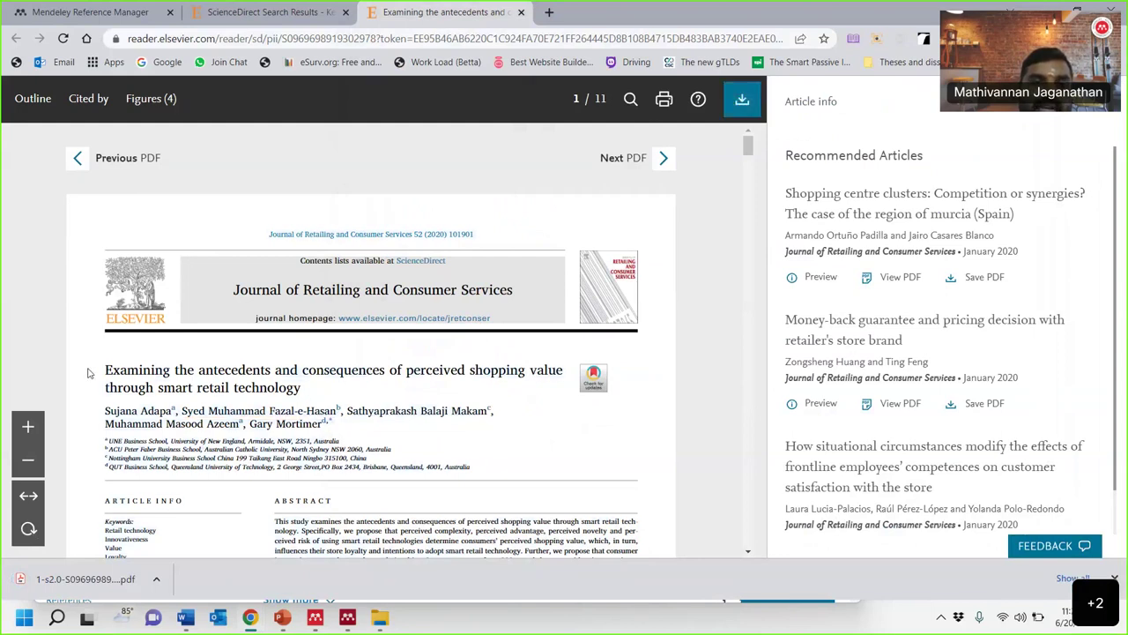
scroll(582, 454, down, 1)
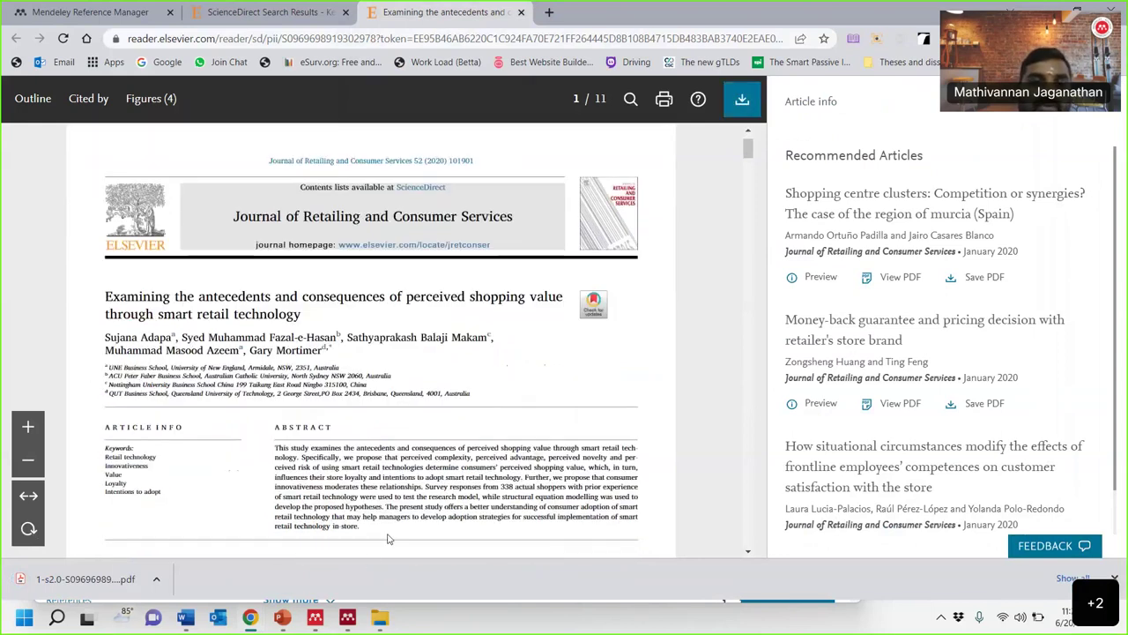
Sync the library, sort by Added newest first, and open the smart retail paper's PDF
click(347, 617)
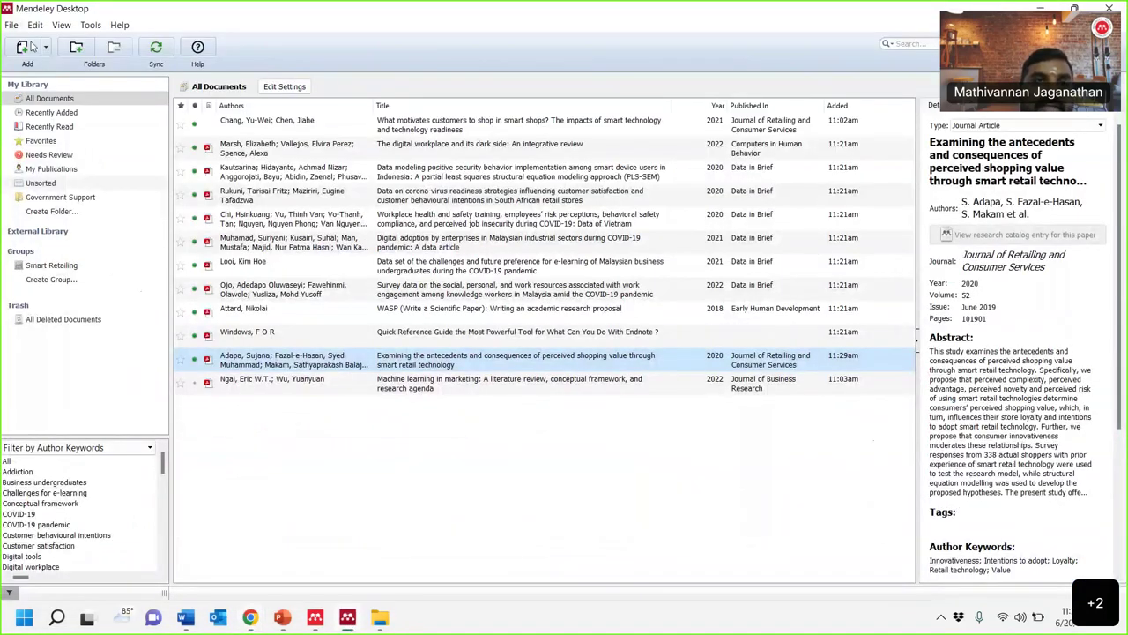
click(162, 51)
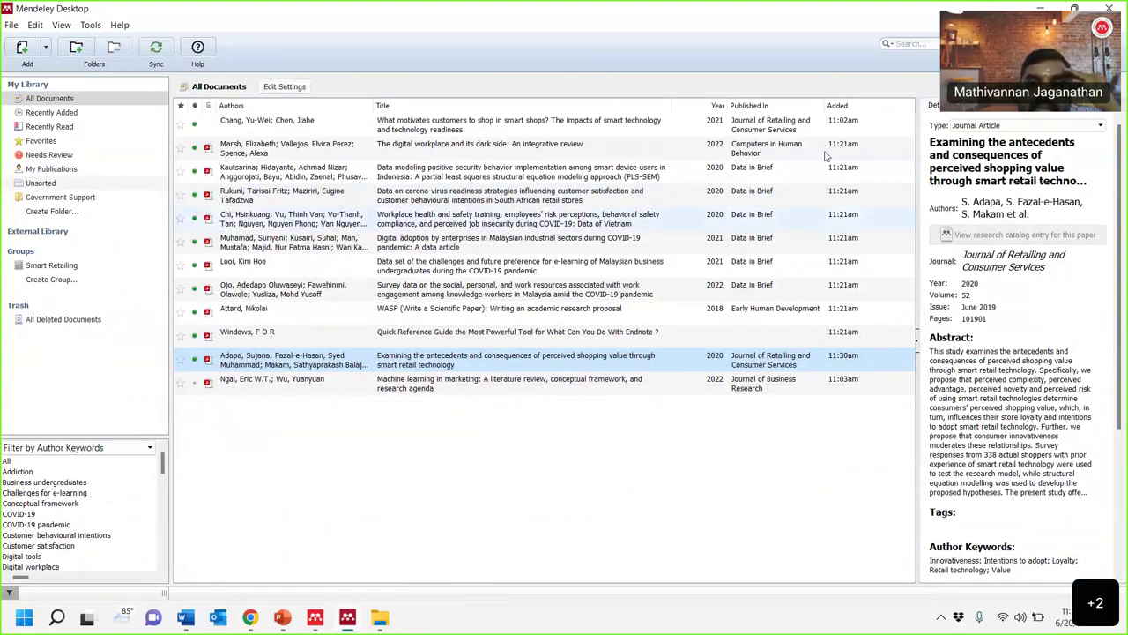
click(837, 106)
click(838, 106)
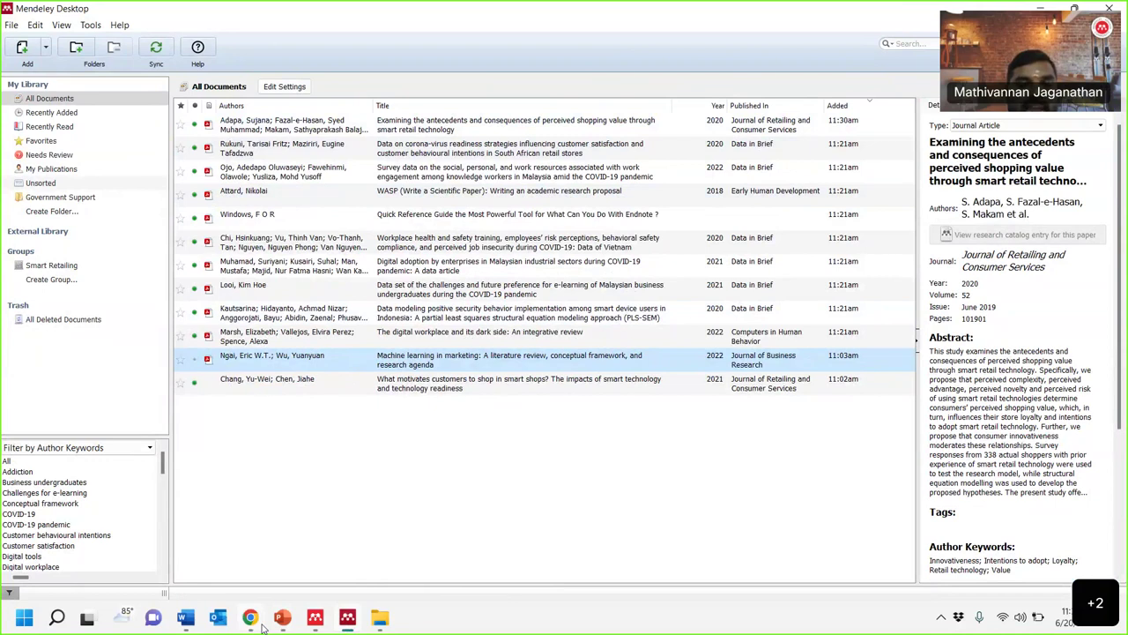
click(392, 573)
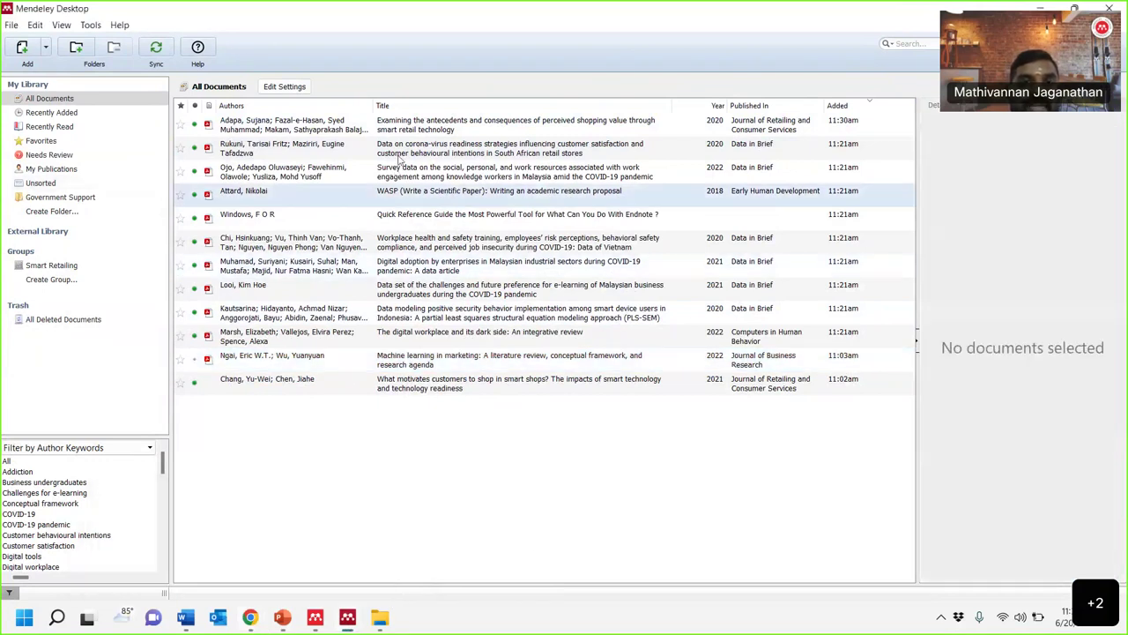
double_click(408, 125)
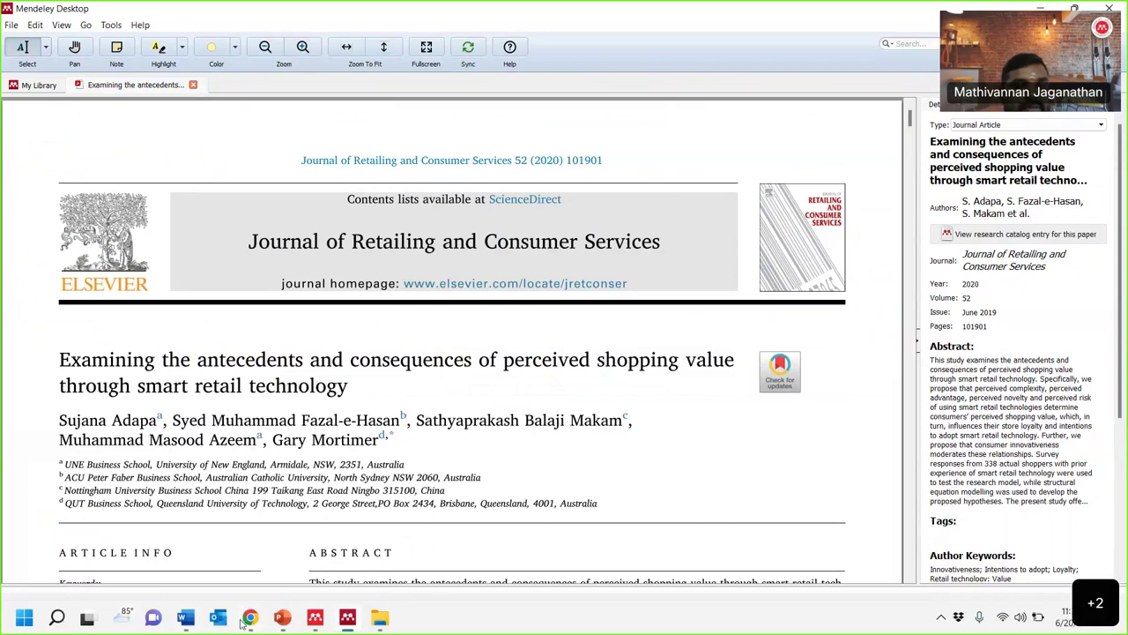
Move the Chrome window aside and close the 'Examining the antecedents...' PDF tab
mouse_move(251, 621)
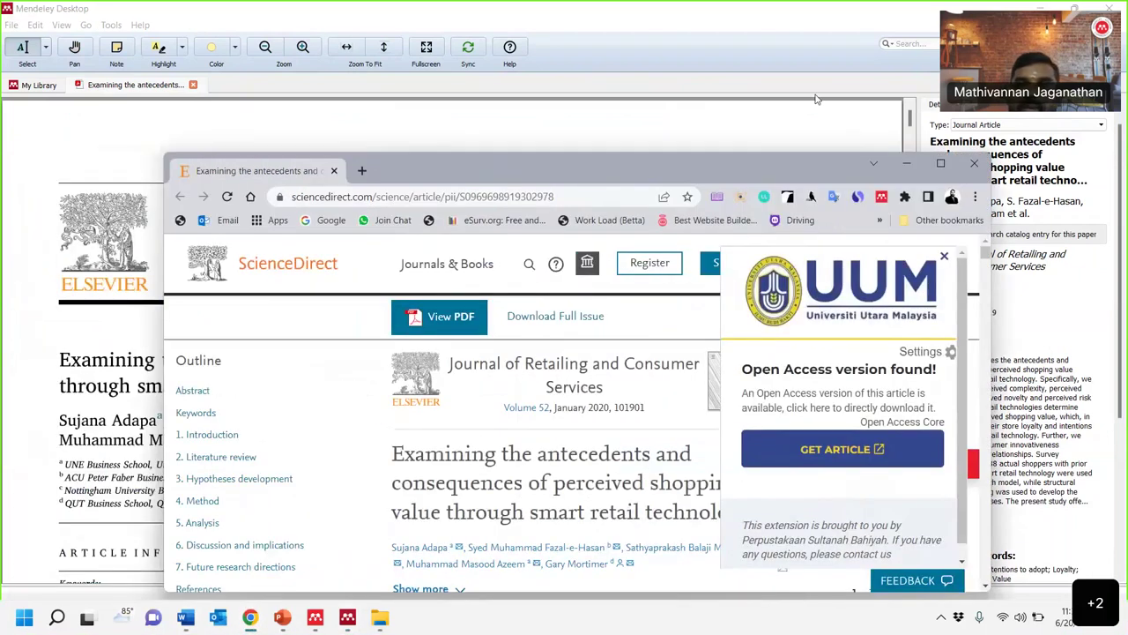
drag(688, 163, 1050, 57)
scroll(832, 324, down, 2)
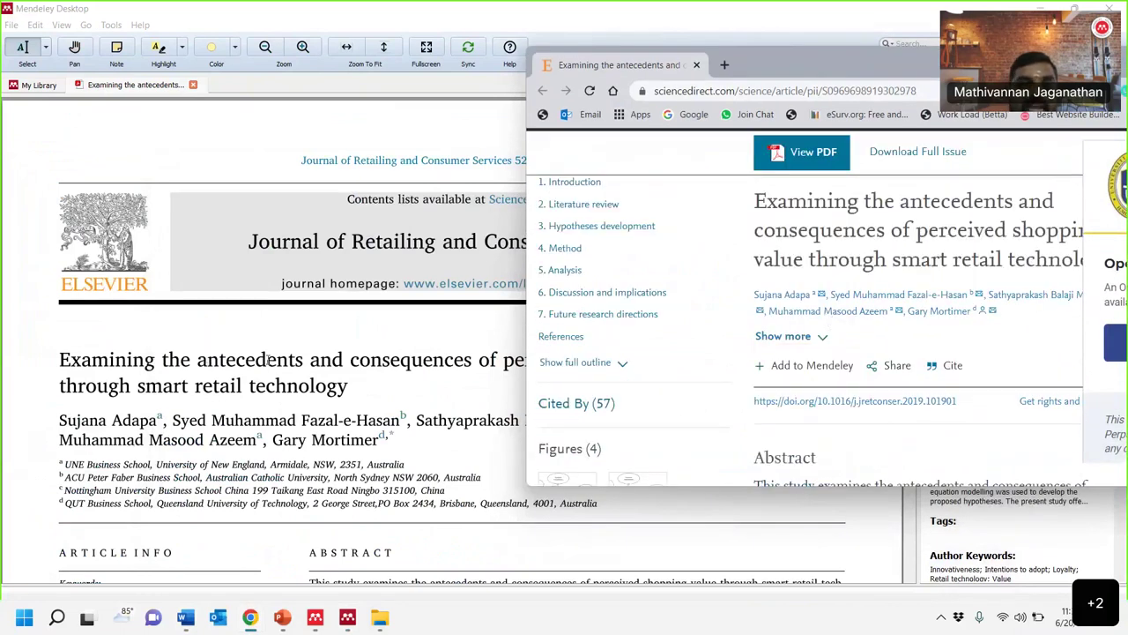
click(192, 85)
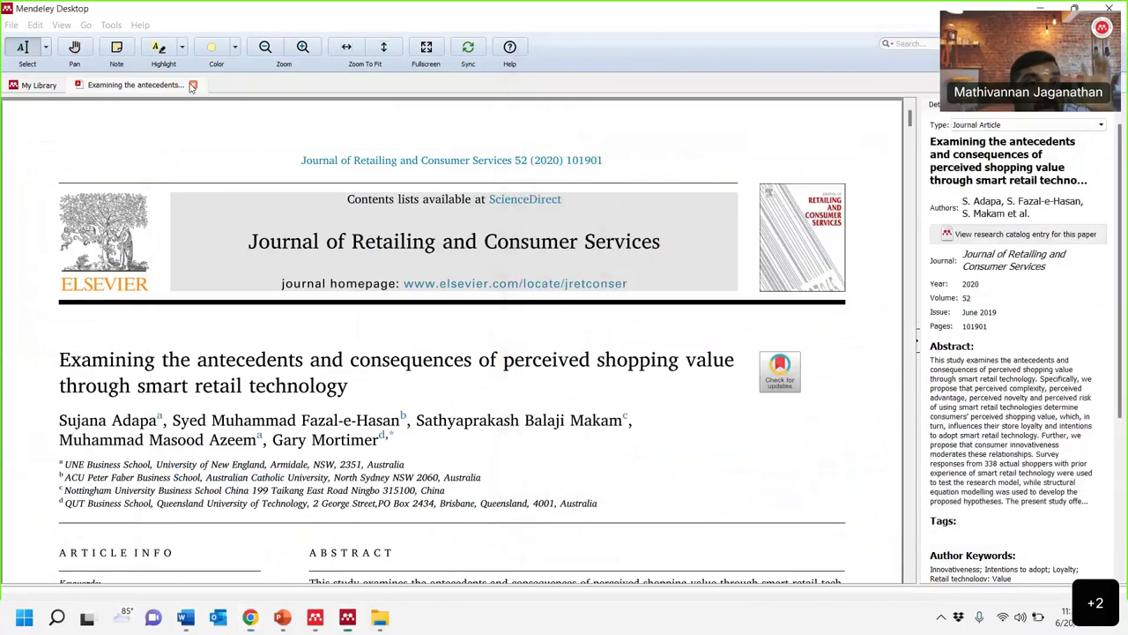
click(192, 86)
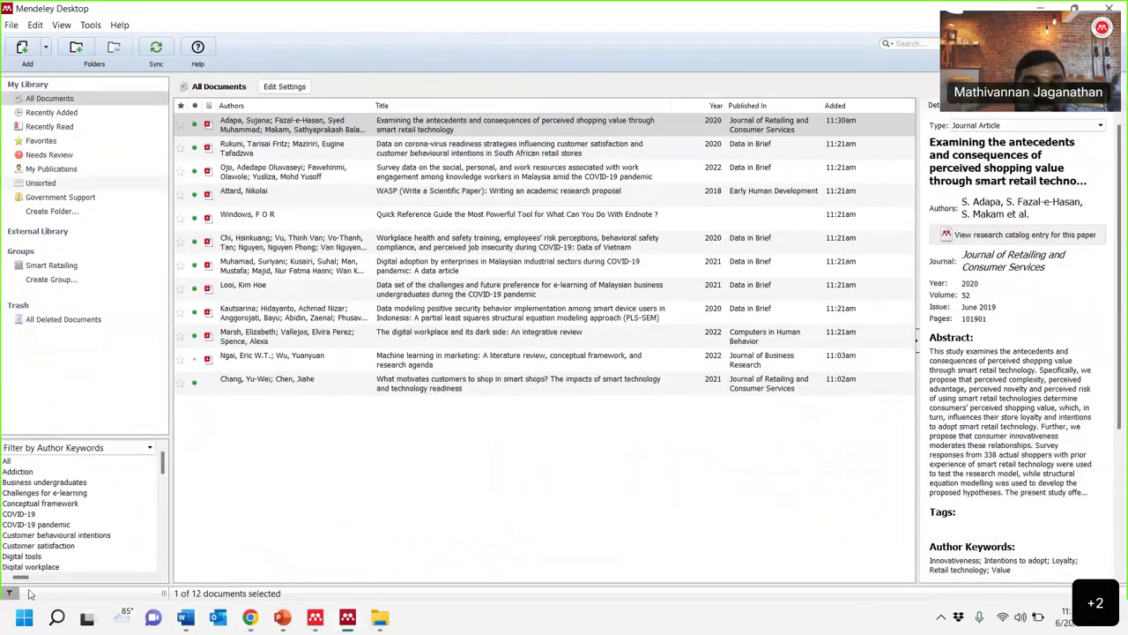
Open and minimize the Recycle Bin, dismiss the Add menu, and Alt+Tab to the browser PDF
mouse_move(382, 626)
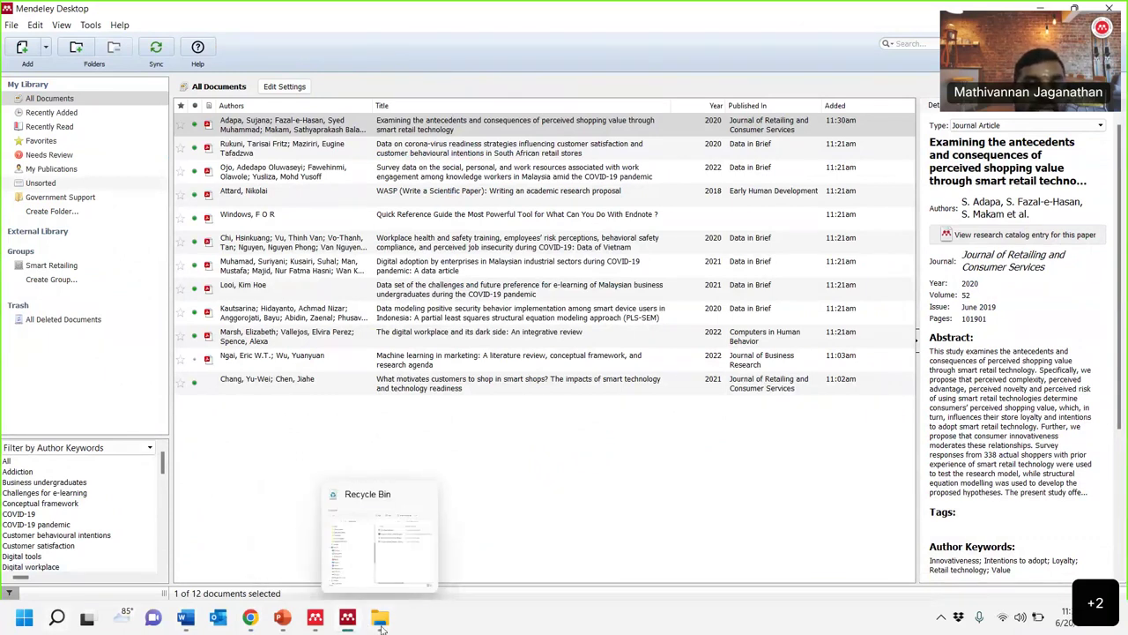
click(382, 624)
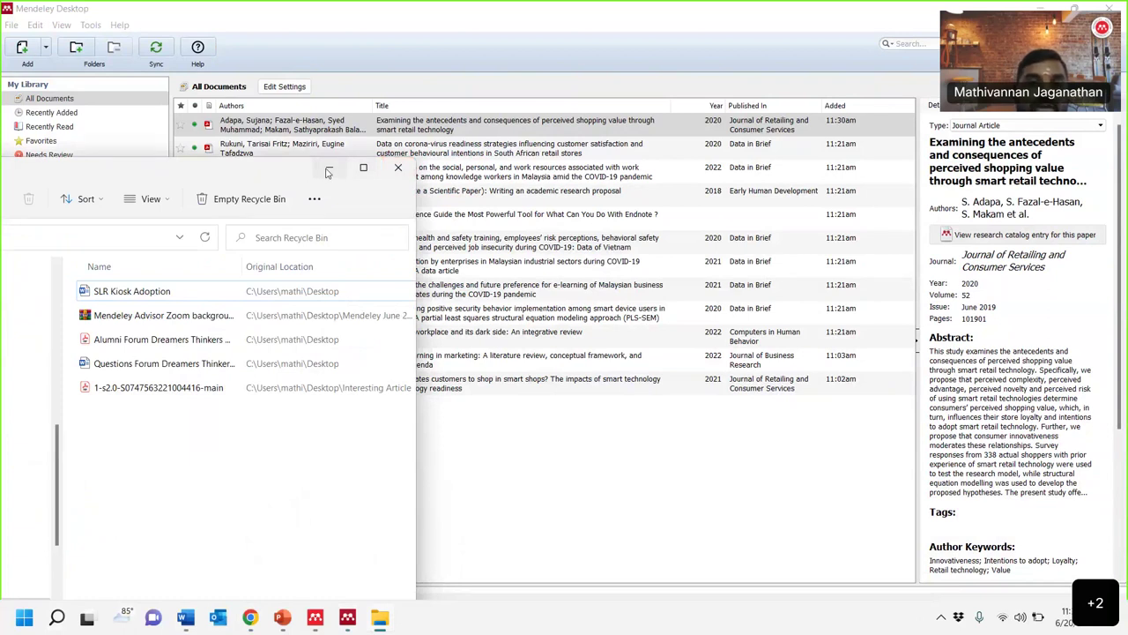
click(327, 172)
click(46, 49)
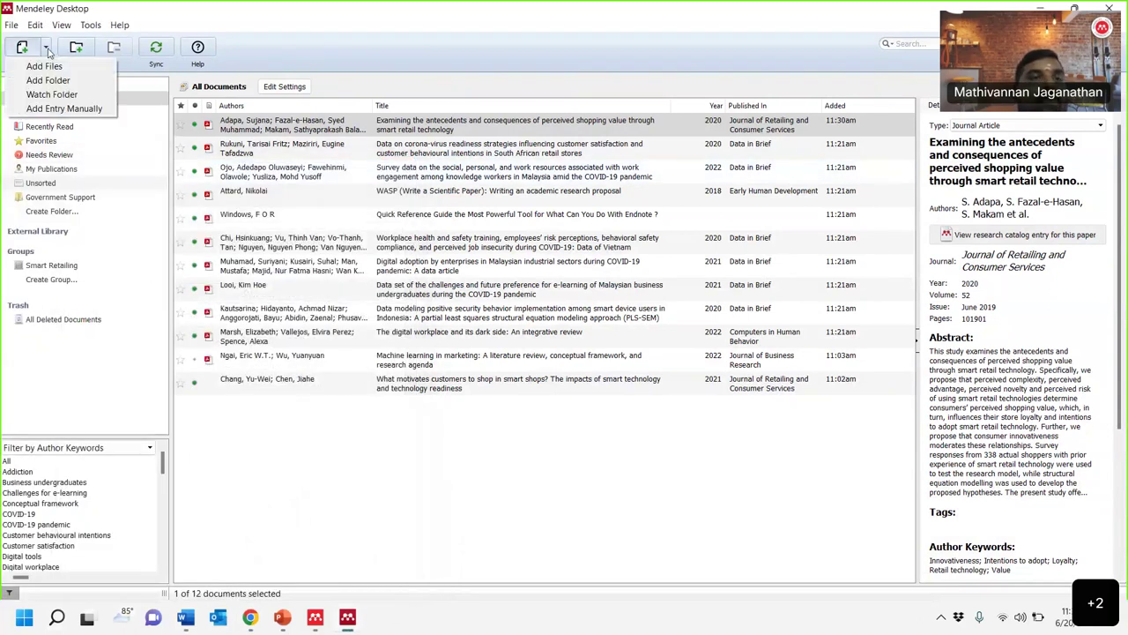
click(595, 523)
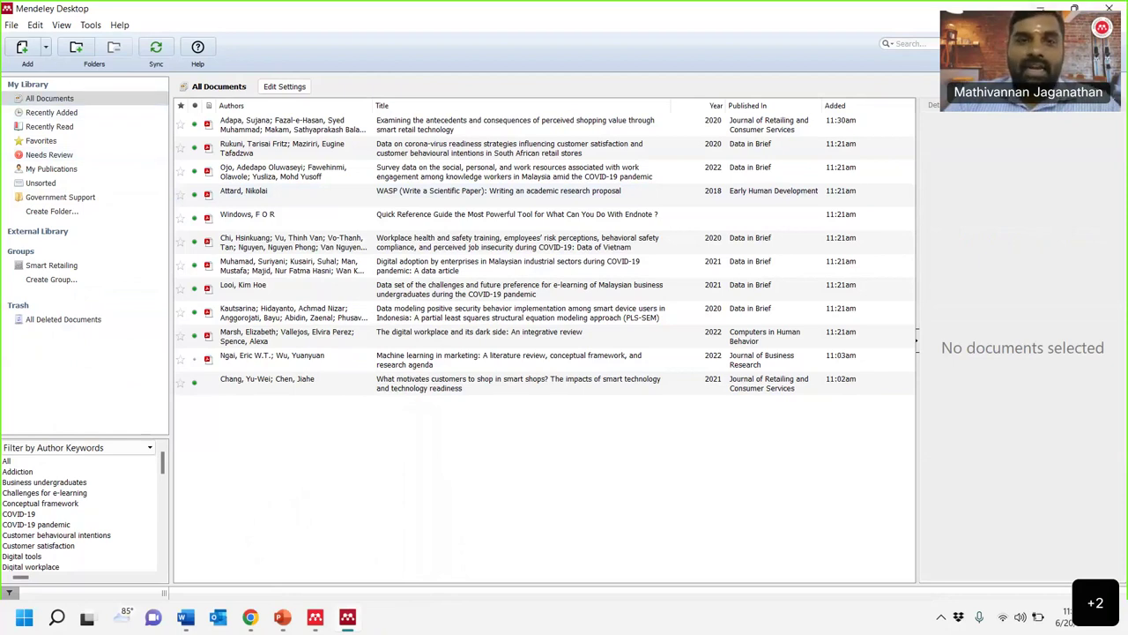
key(alt+Tab)
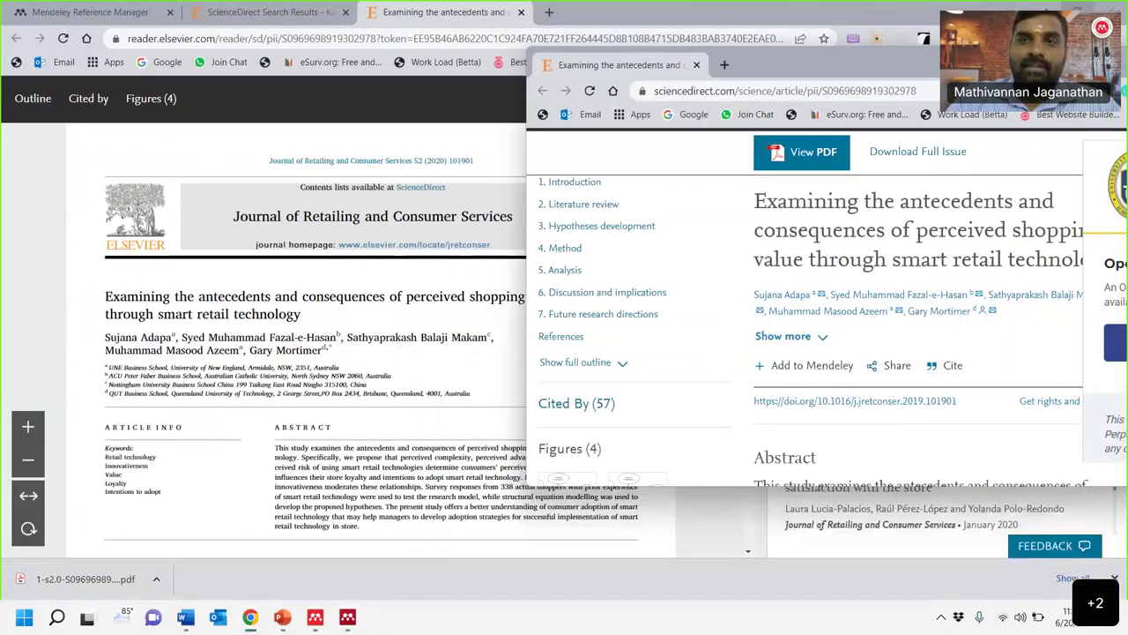
Alt+Tab to Mendeley Reference Manager, minimize it, and select the student's Mendeley folder on the desktop
key(alt+Tab)
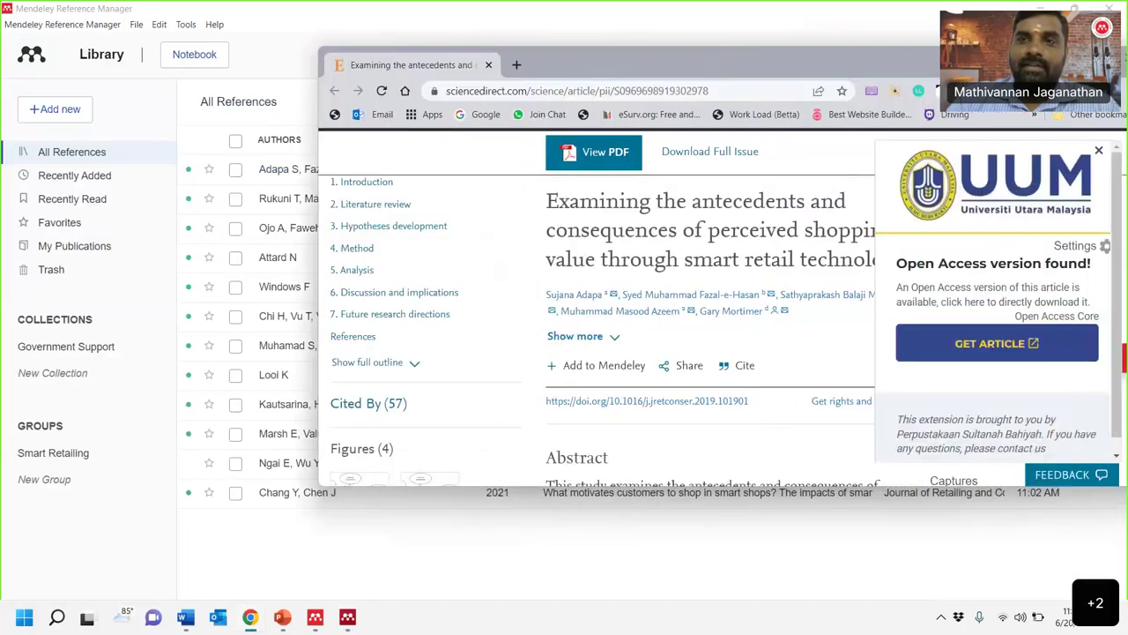
key(alt+Tab)
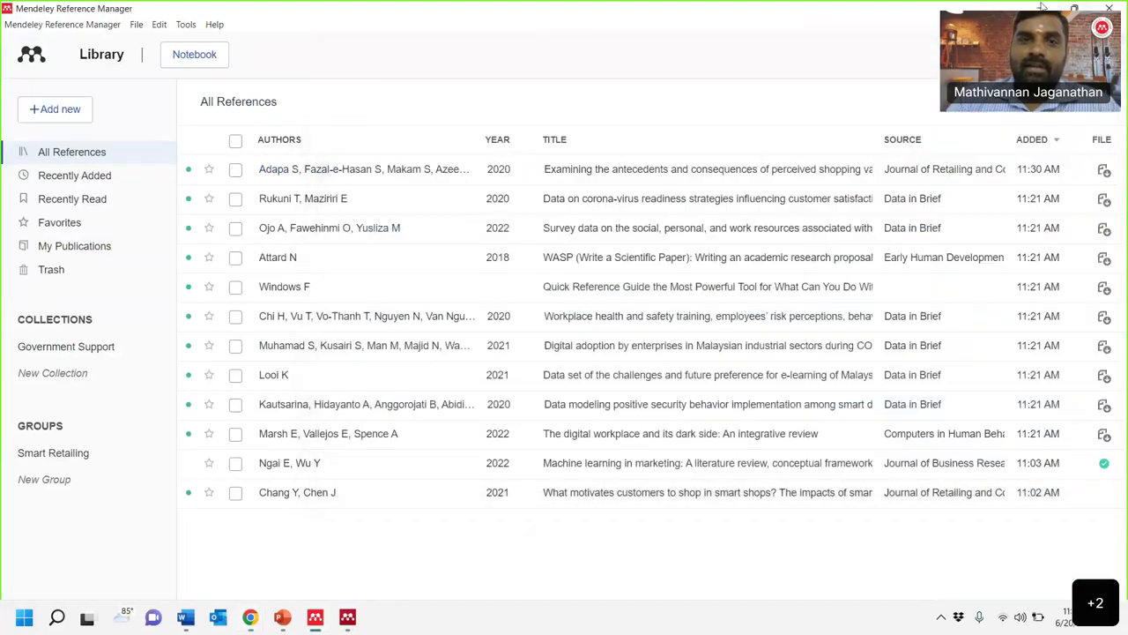
click(1041, 8)
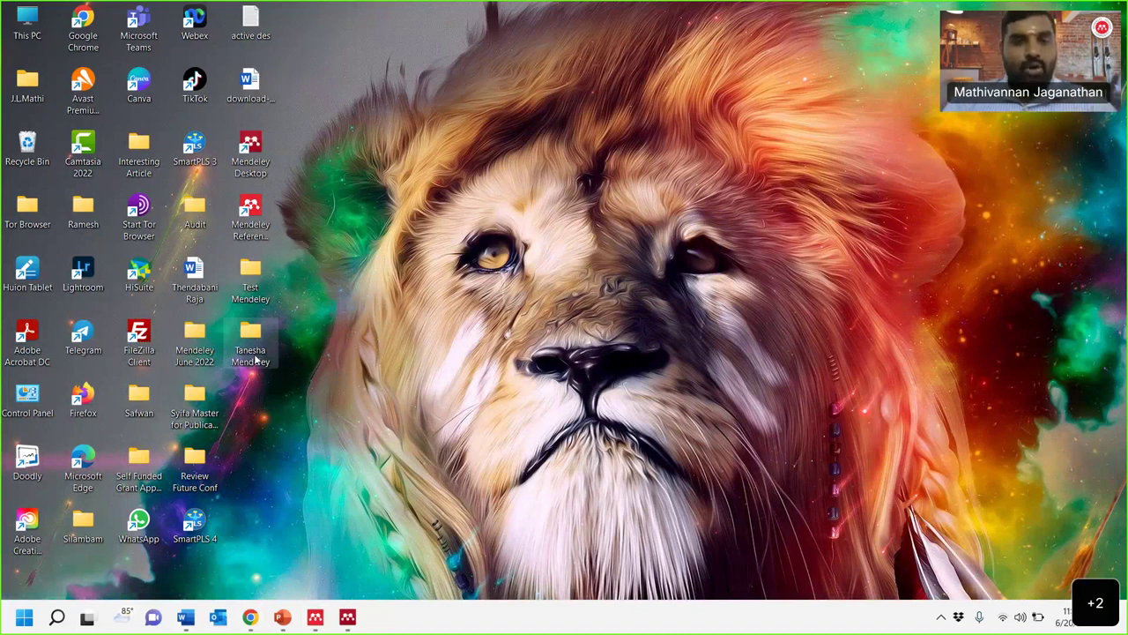
click(256, 359)
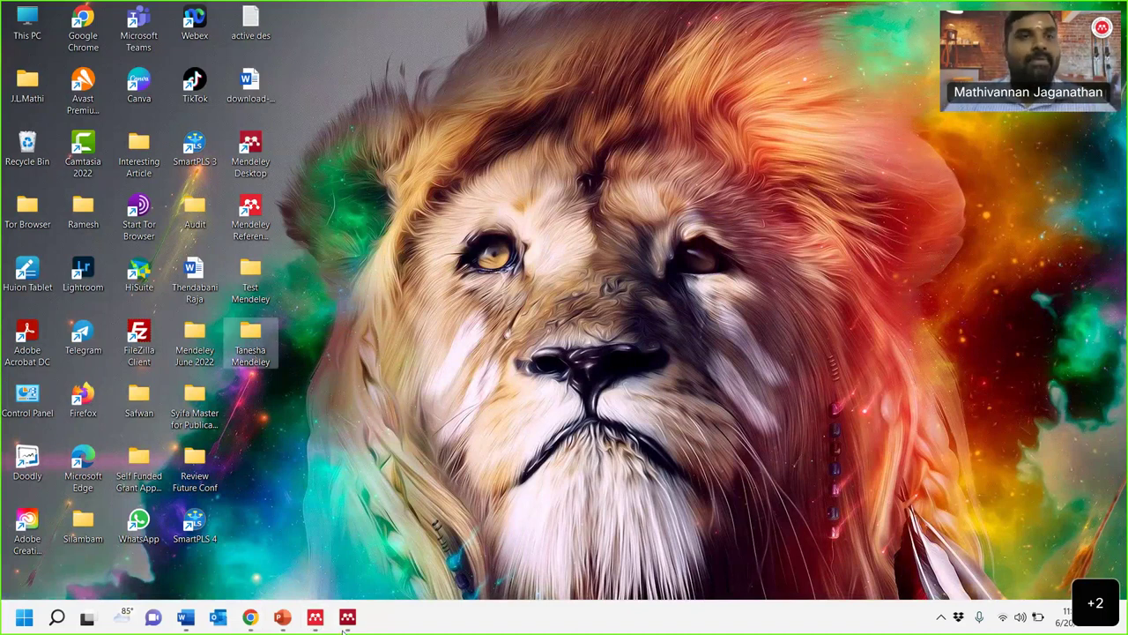
In Watch Folder settings, tick the student's Mendeley folder under Desktop and confirm with OK
click(345, 626)
click(46, 47)
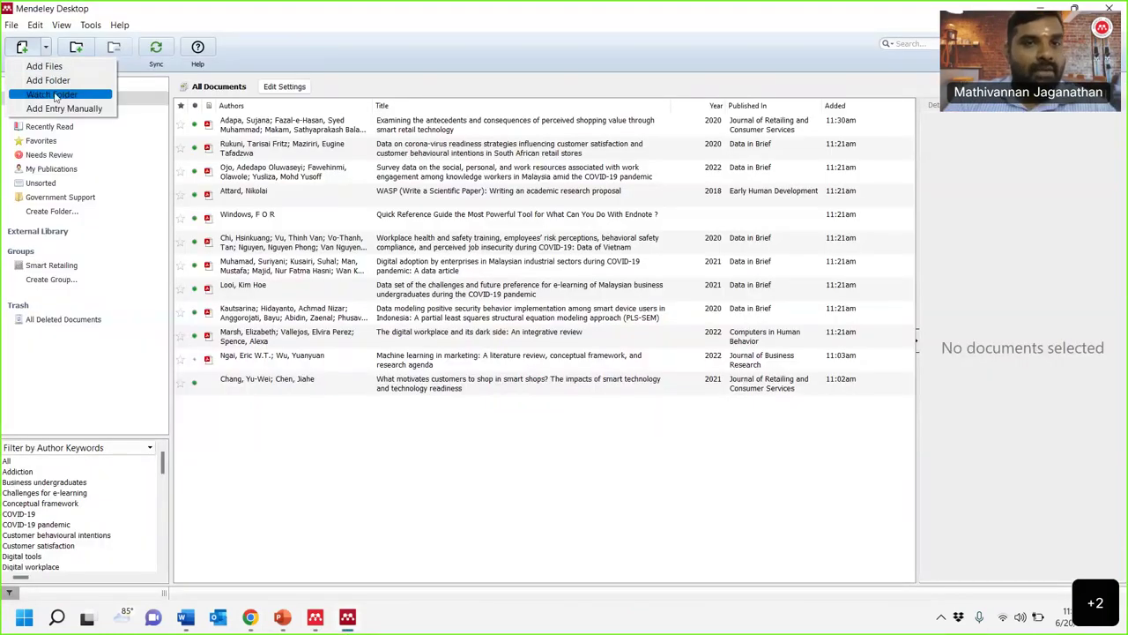
click(55, 95)
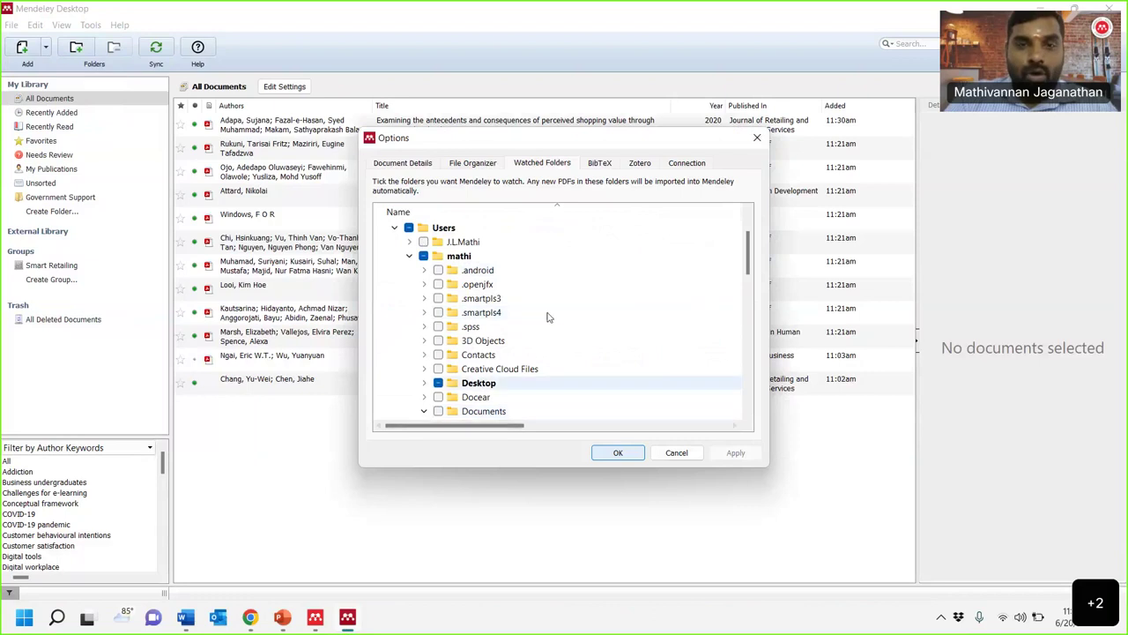
scroll(555, 381, down, 4)
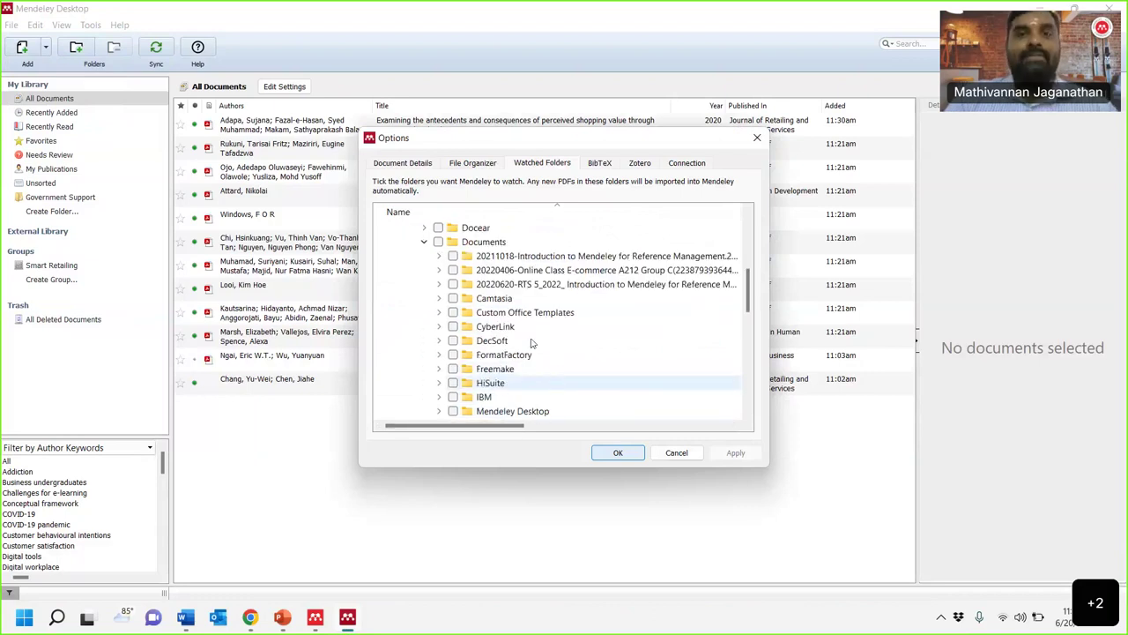
scroll(529, 326, up, 2)
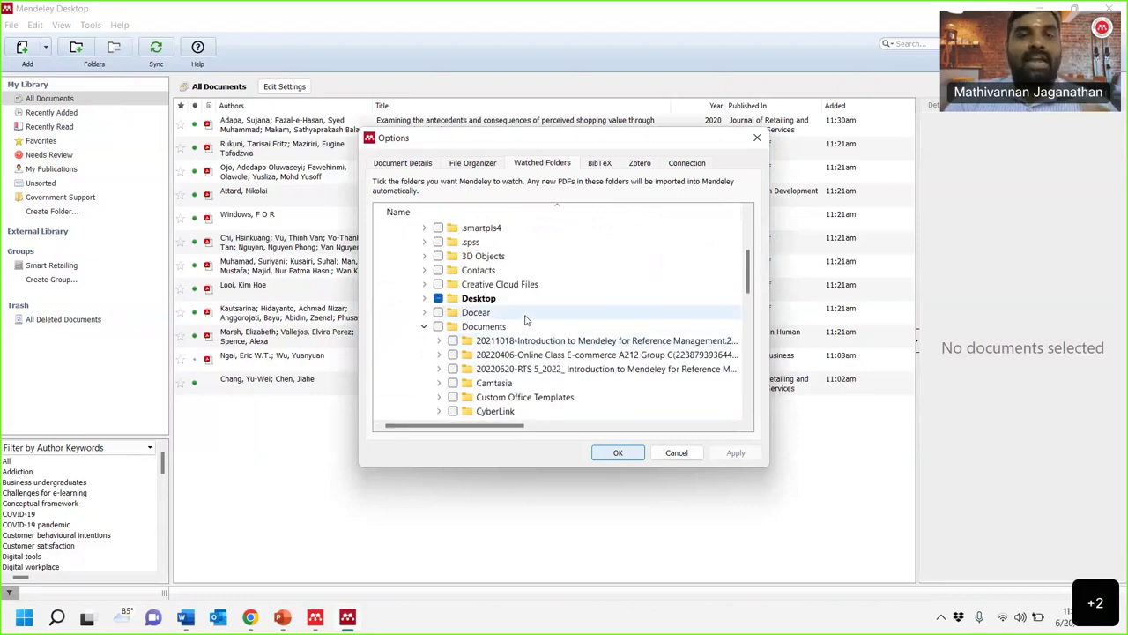
click(424, 298)
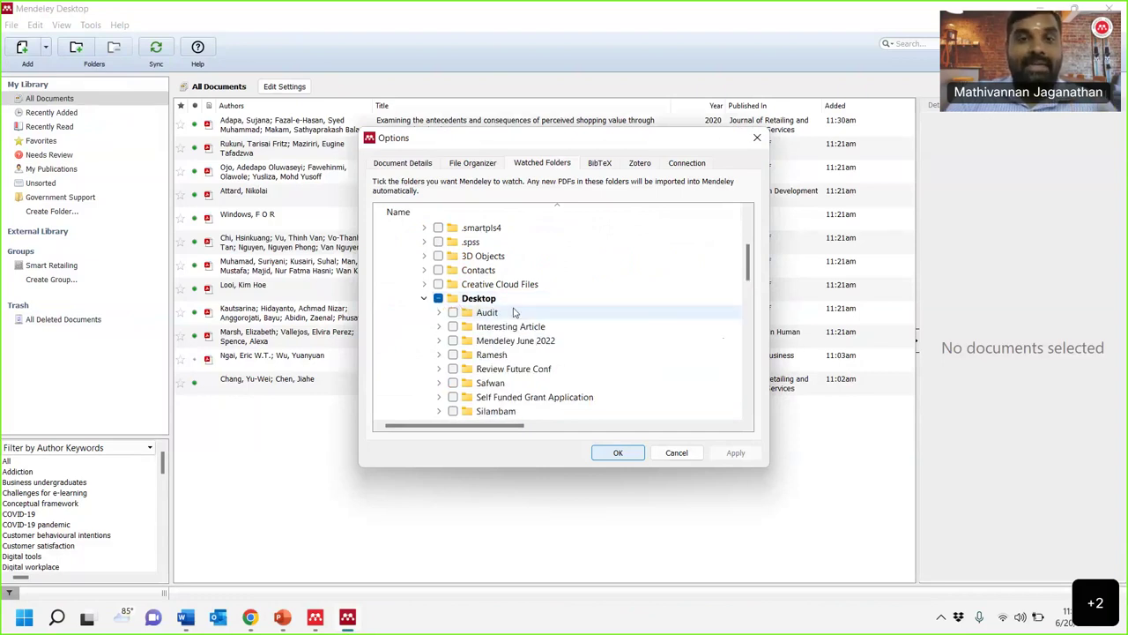
scroll(517, 357, down, 1)
click(453, 397)
scroll(477, 371, down, 1)
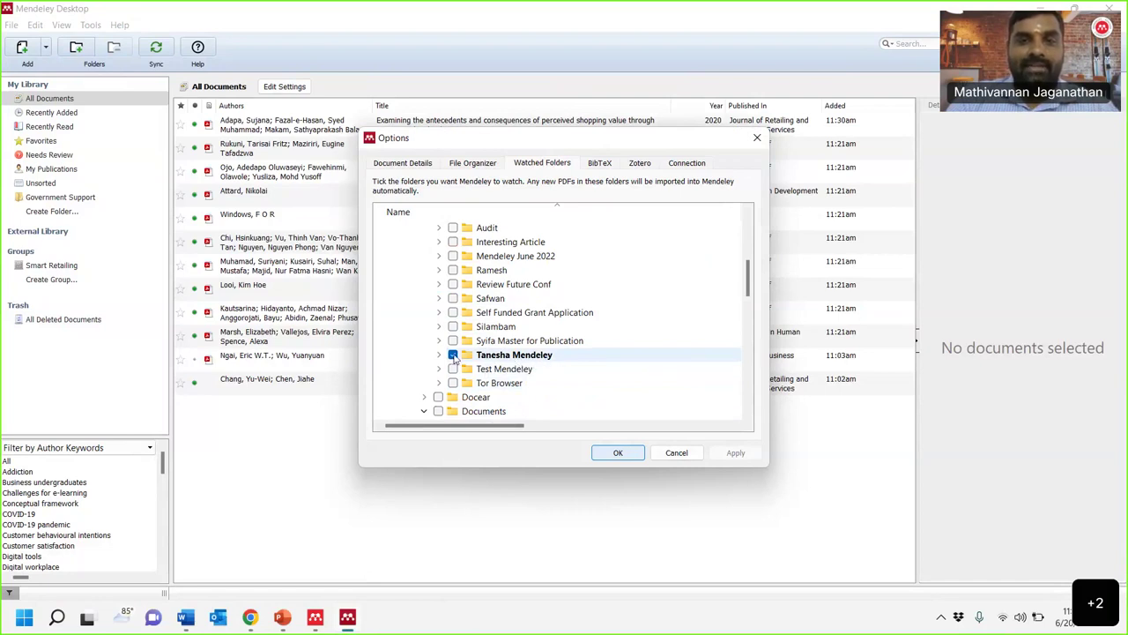
click(616, 453)
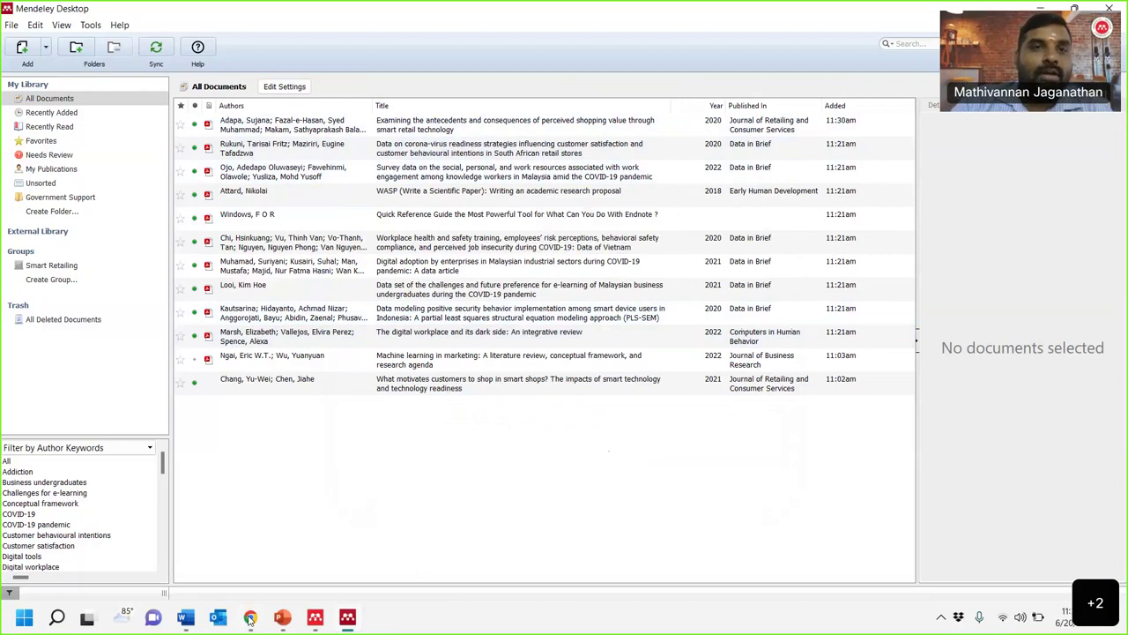
Open the first 'smart retailing' result, the multi-method smart retail article, in a new tab
click(251, 620)
click(265, 11)
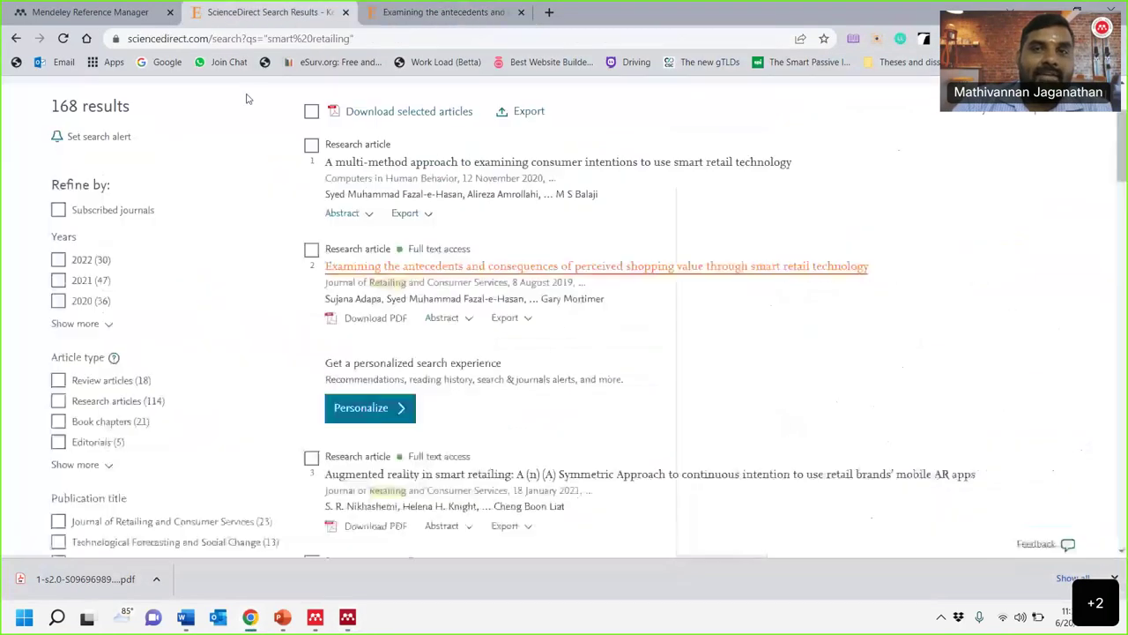
double_click(959, 9)
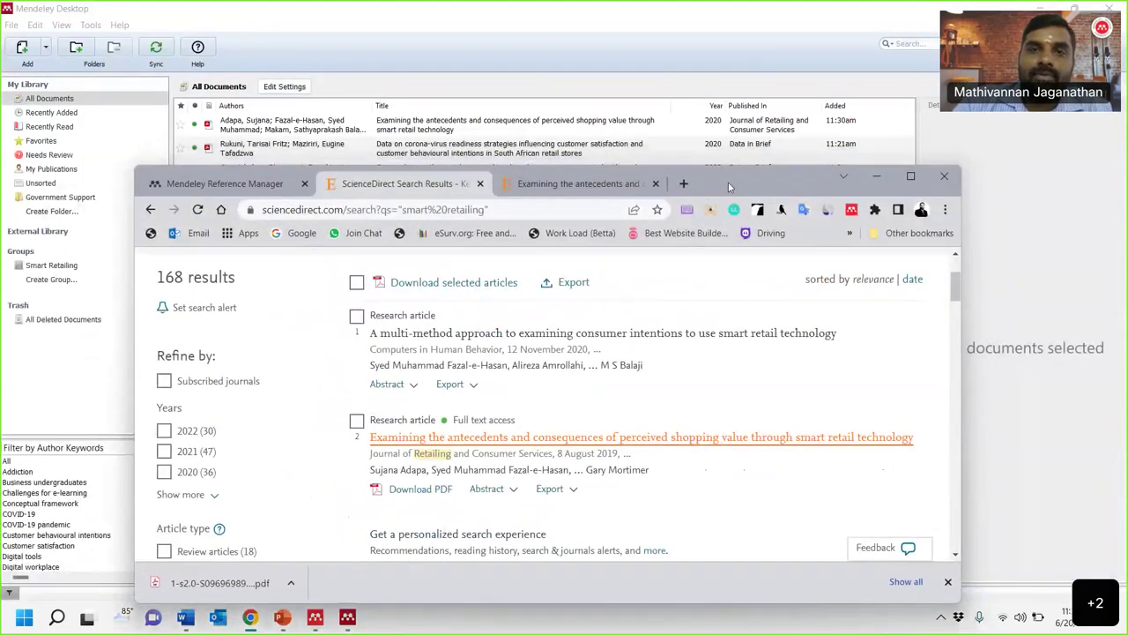
click(913, 176)
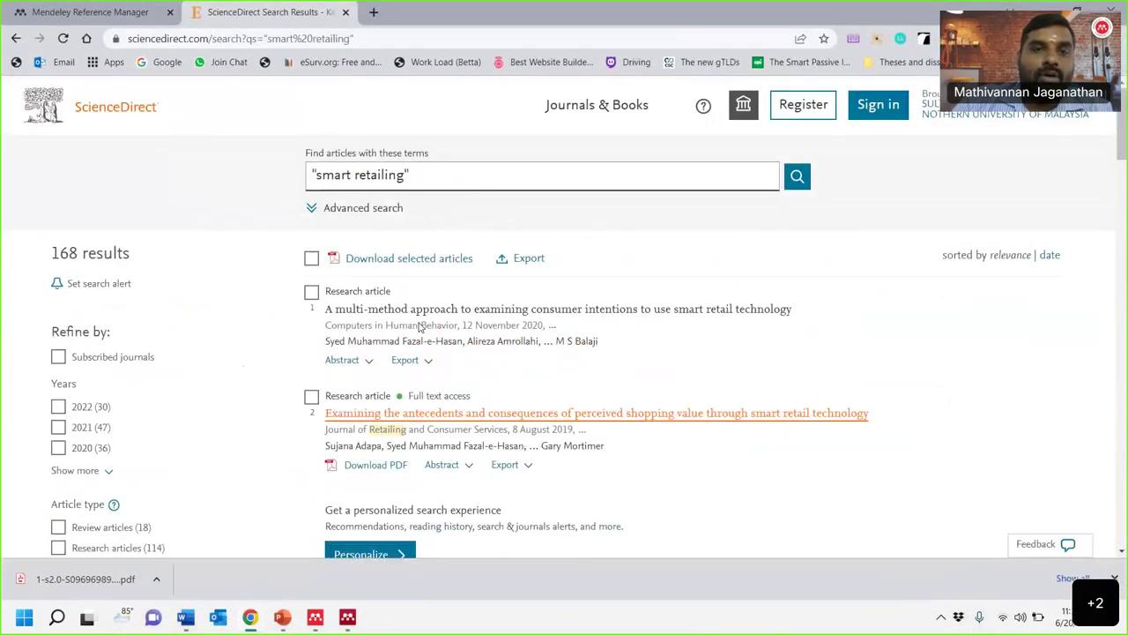
right_click(381, 313)
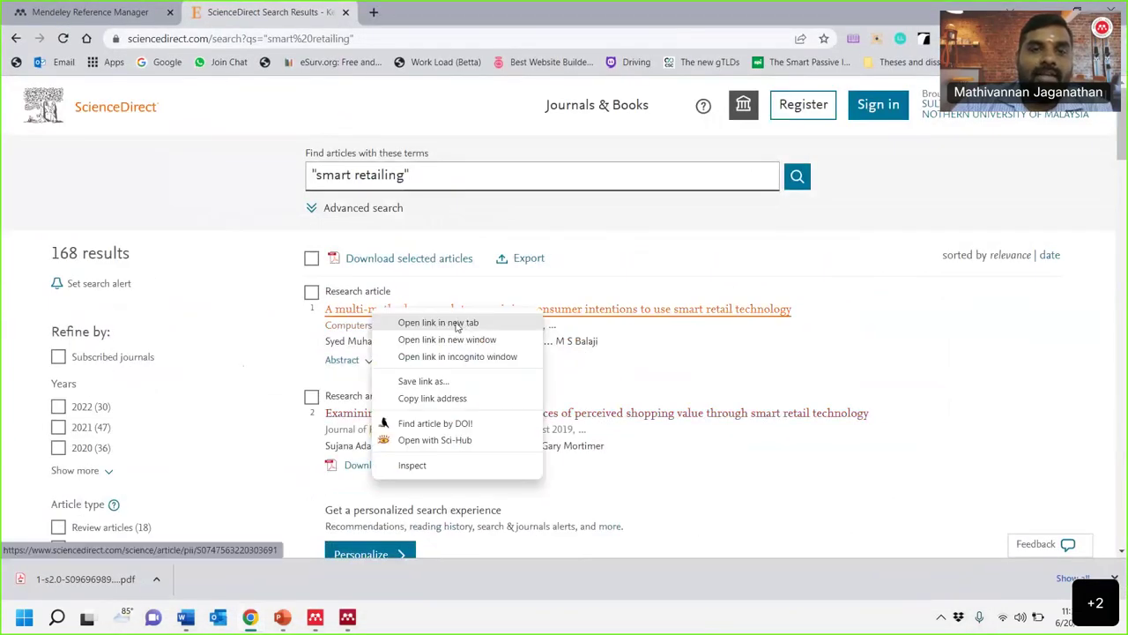
click(460, 323)
drag(673, 12, 673, 141)
click(672, 141)
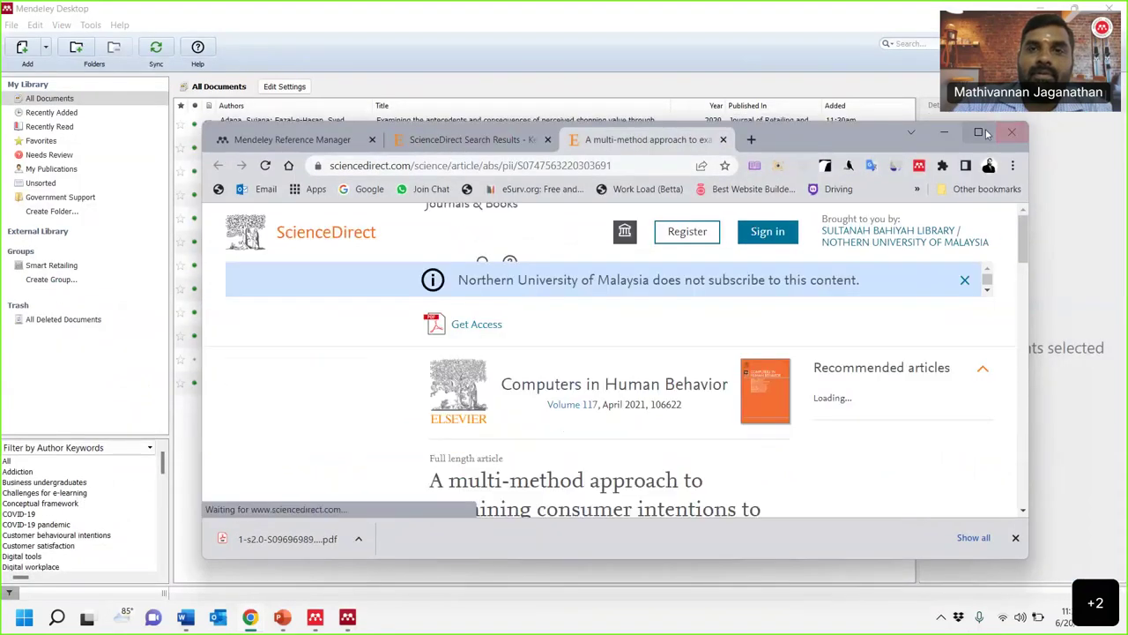
click(979, 131)
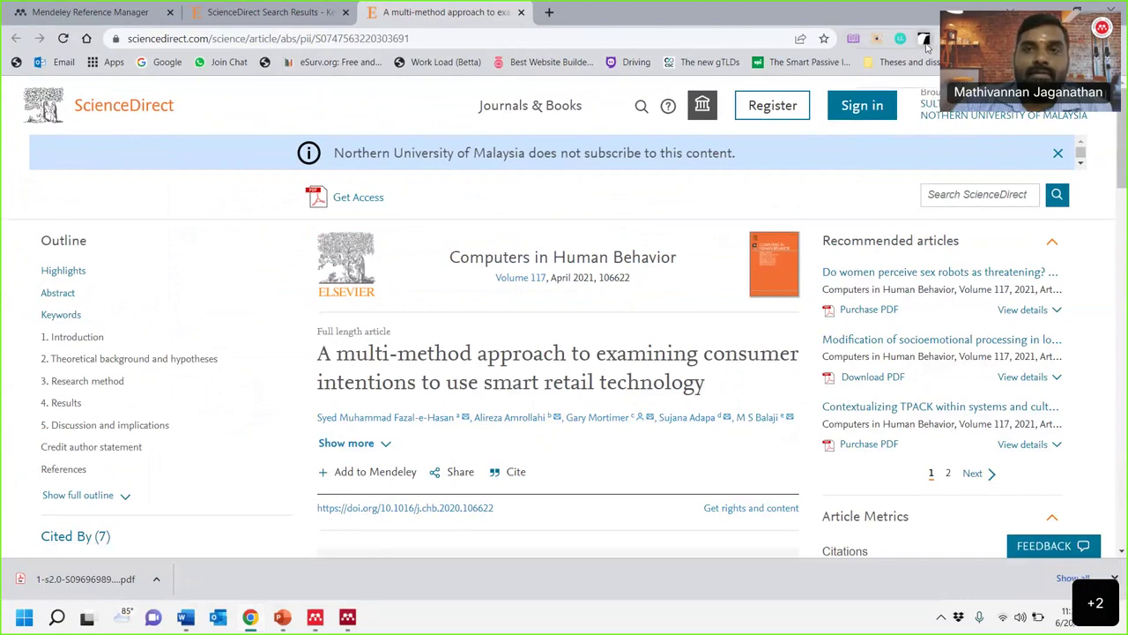
Look up the article's DOI 10.1016/j.chb.2020.106622 on Sci-Hub, closing the not-found page
click(924, 38)
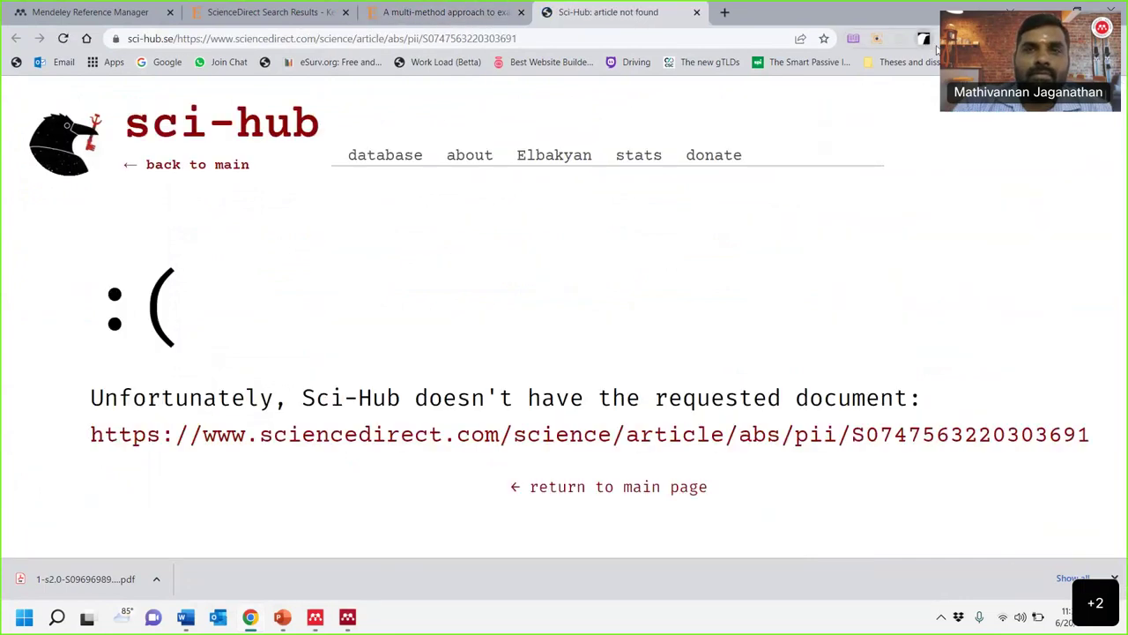
double_click(945, 9)
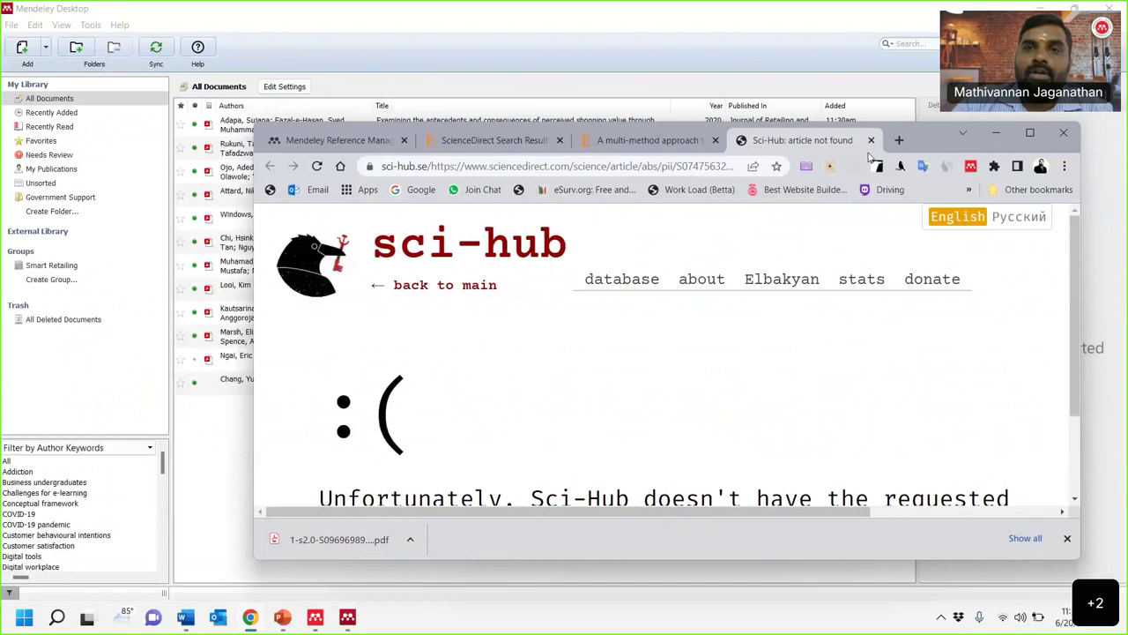
key(ctrl+w)
click(901, 166)
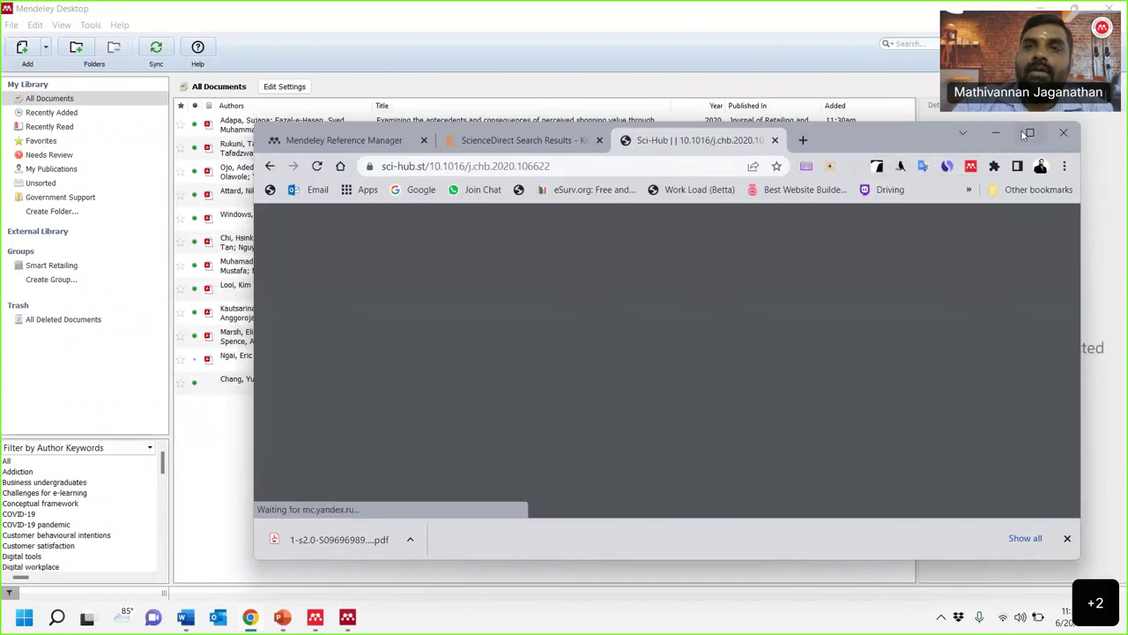
Save the smart retail article PDF from Sci-Hub into Desktop\Tanesha Mendeley
double_click(917, 132)
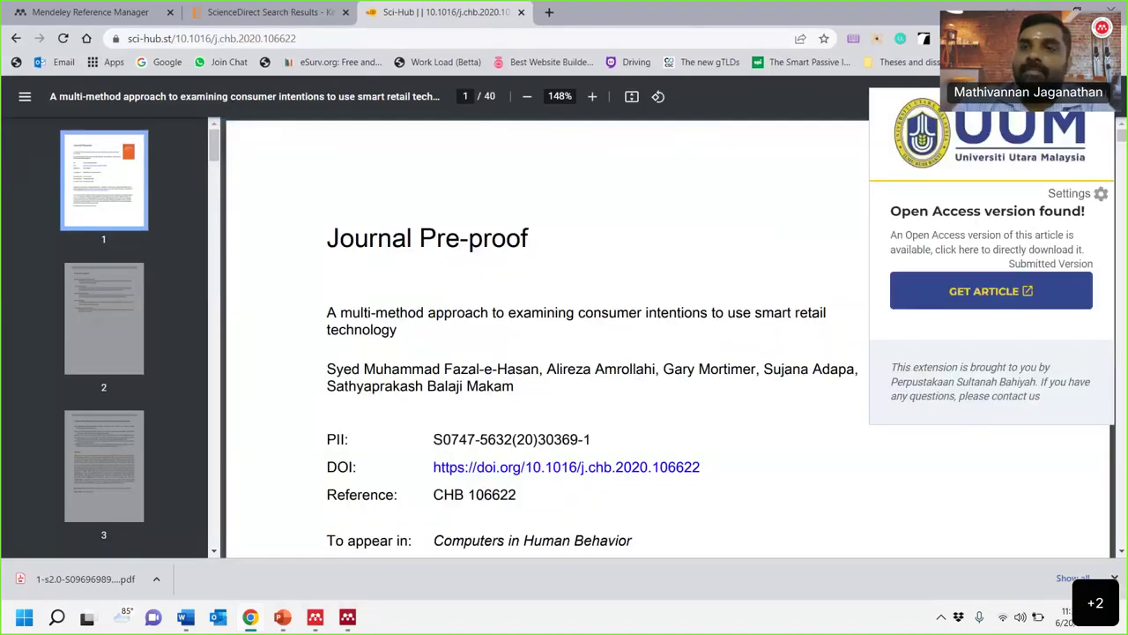
click(706, 430)
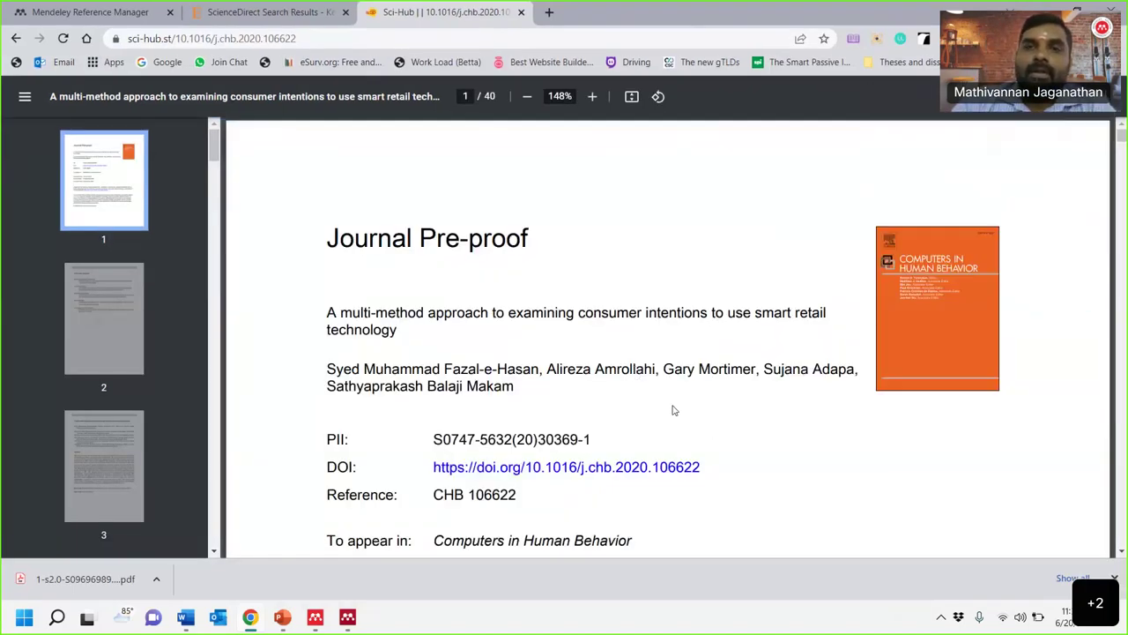
scroll(673, 410, down, 3)
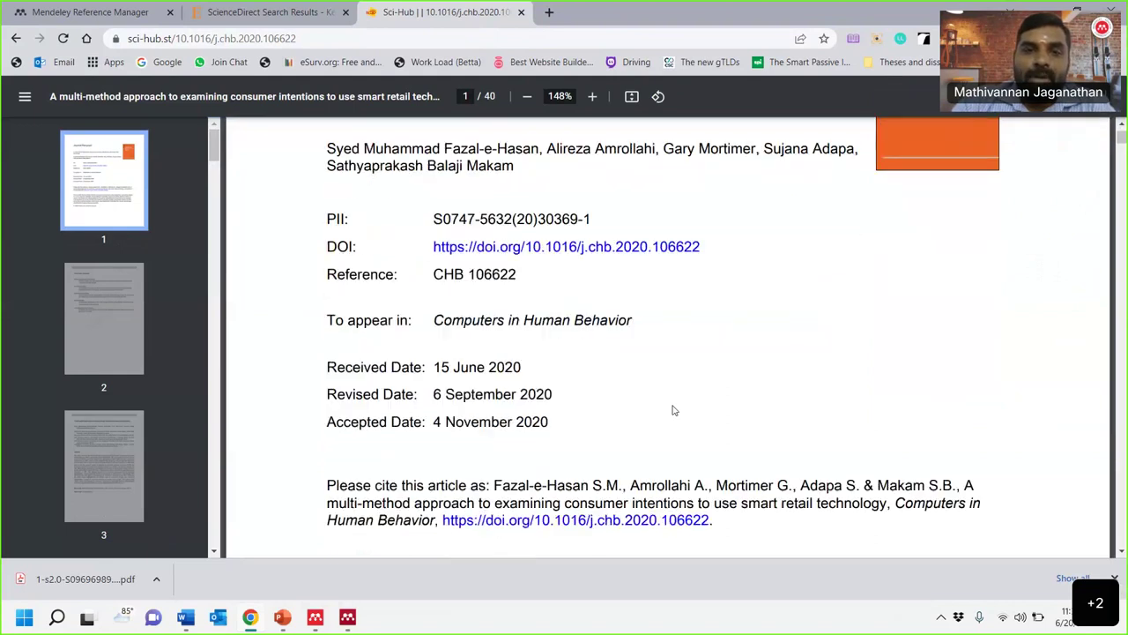
scroll(673, 410, up, 3)
scroll(688, 388, down, 1)
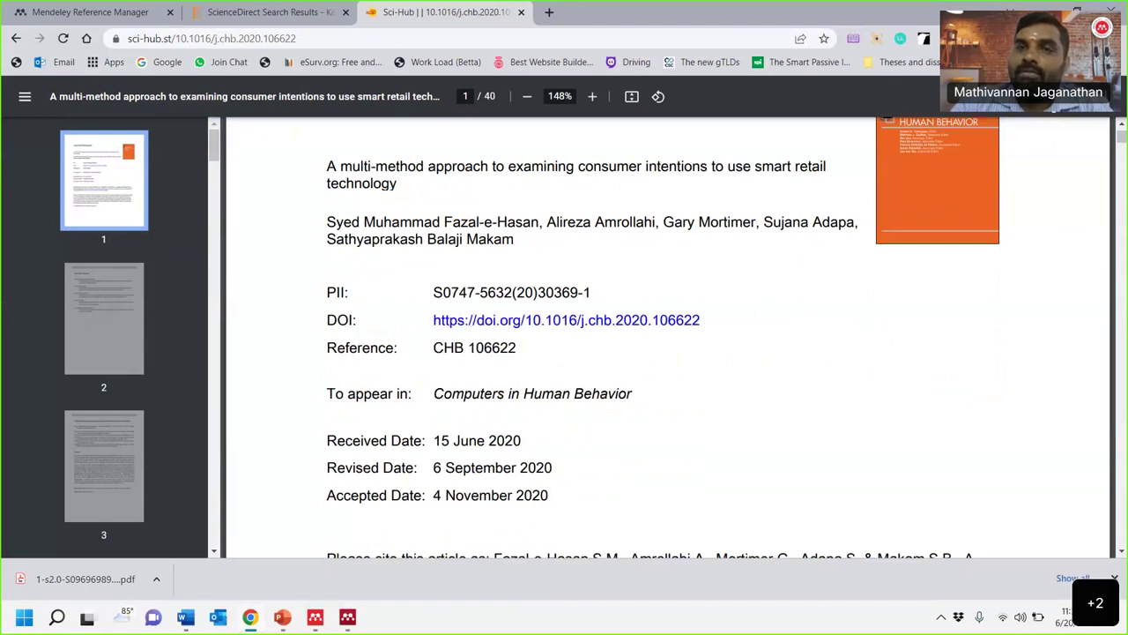
key(ctrl+s)
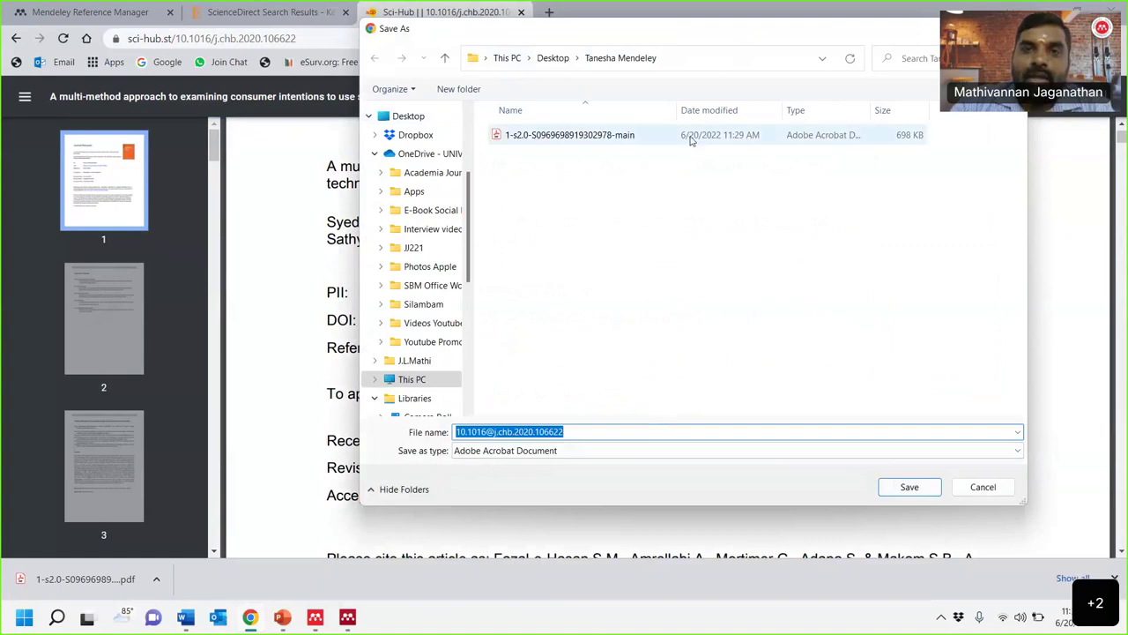
click(708, 59)
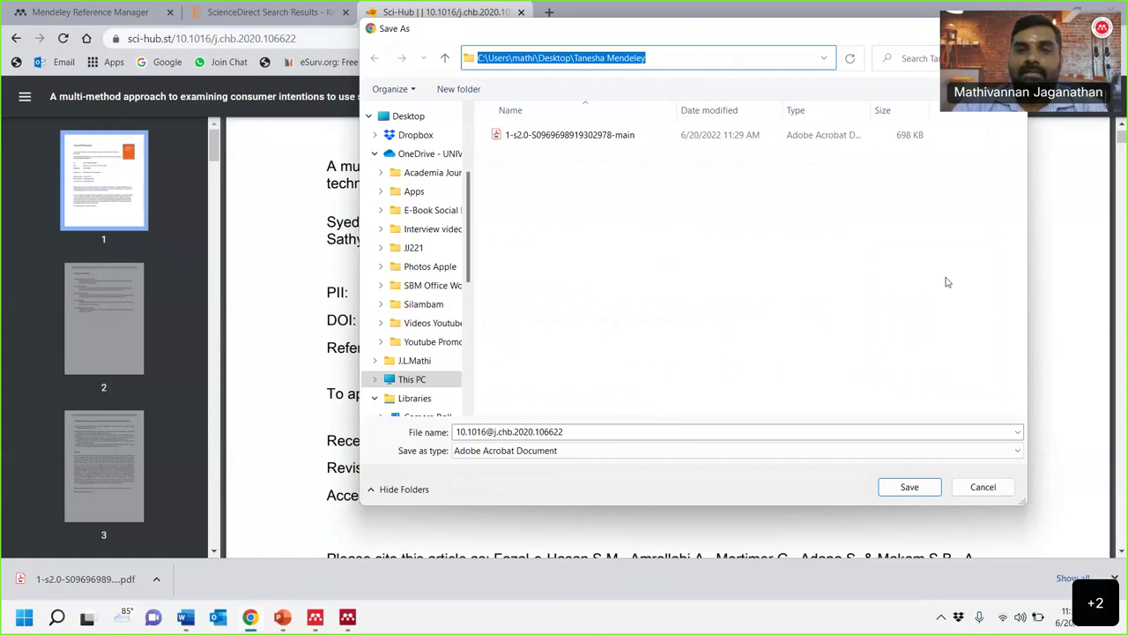
click(911, 488)
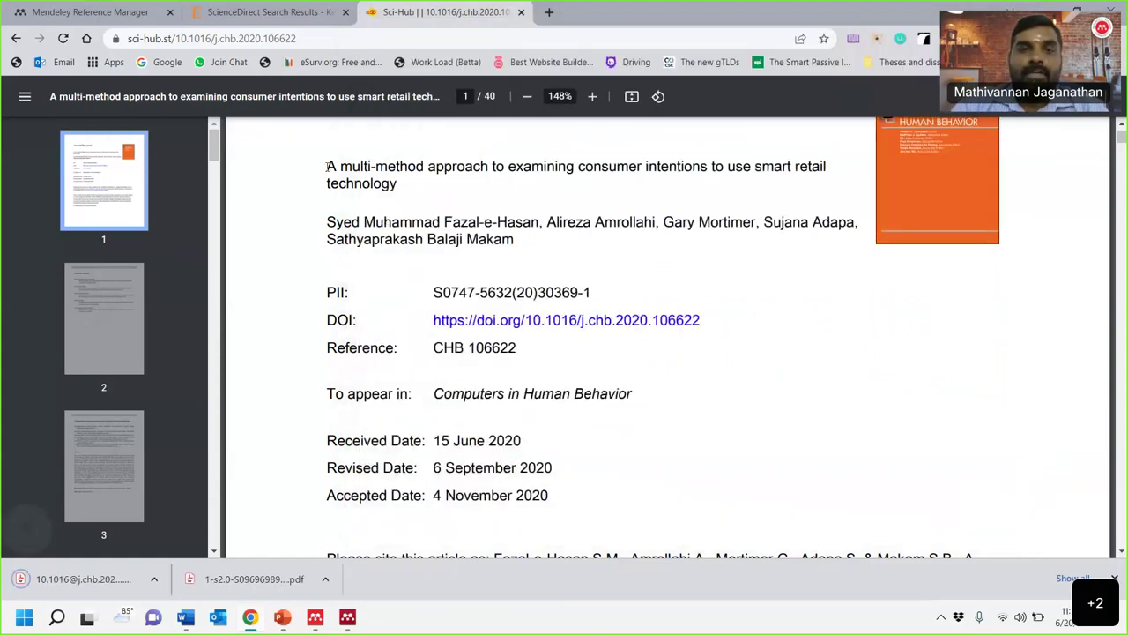
Select the two-line article title and return to the Mendeley library
drag(326, 166, 503, 177)
shift+click(396, 184)
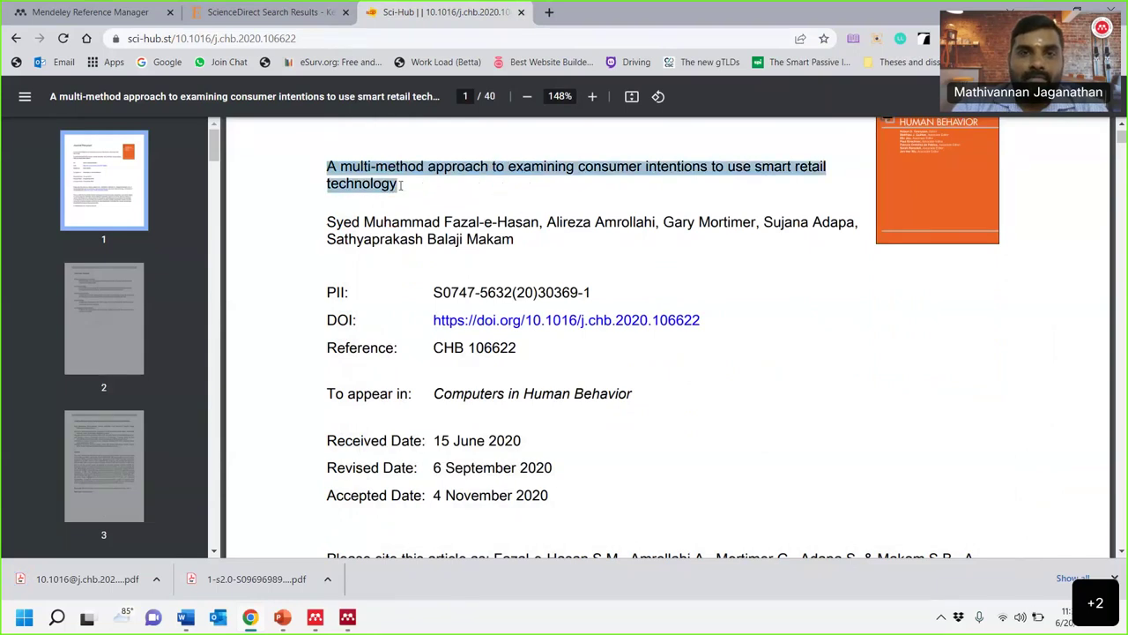
click(349, 619)
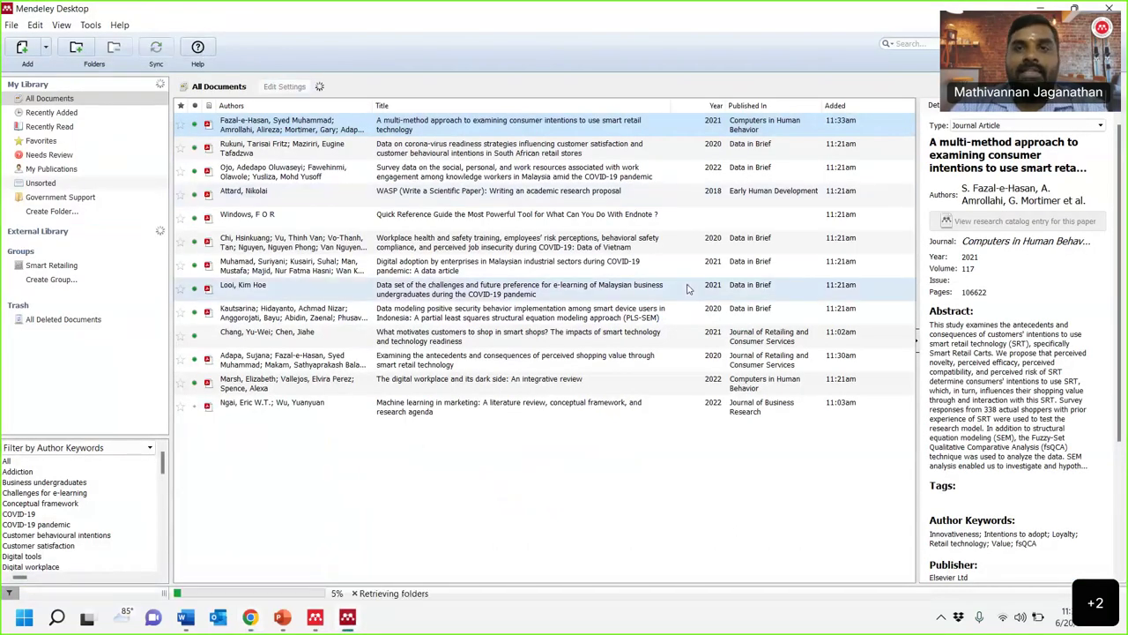
Open the newly added smart retail article's PDF and compare it side by side with Chrome's Sci-Hub copy
double_click(326, 132)
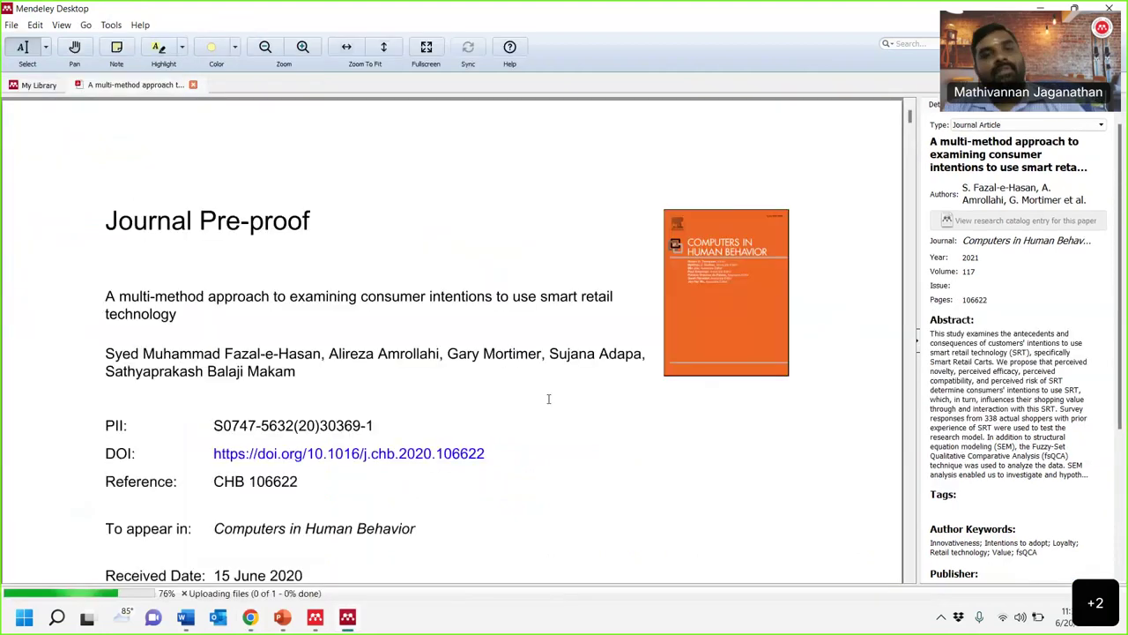
click(250, 617)
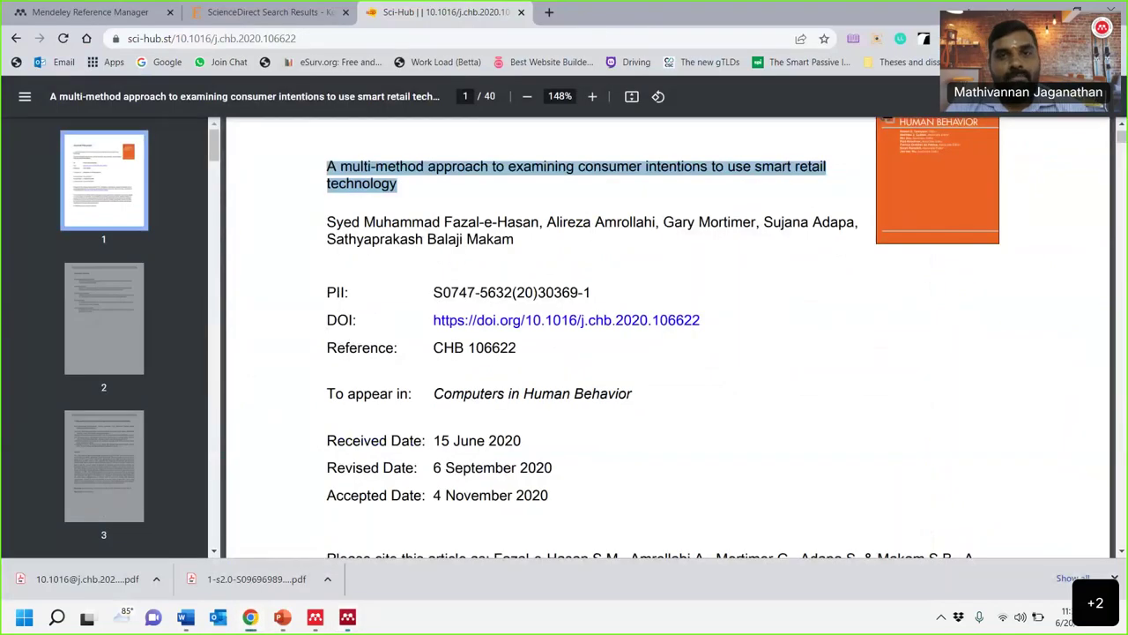
double_click(597, 32)
drag(617, 189, 814, 94)
scroll(979, 297, up, 2)
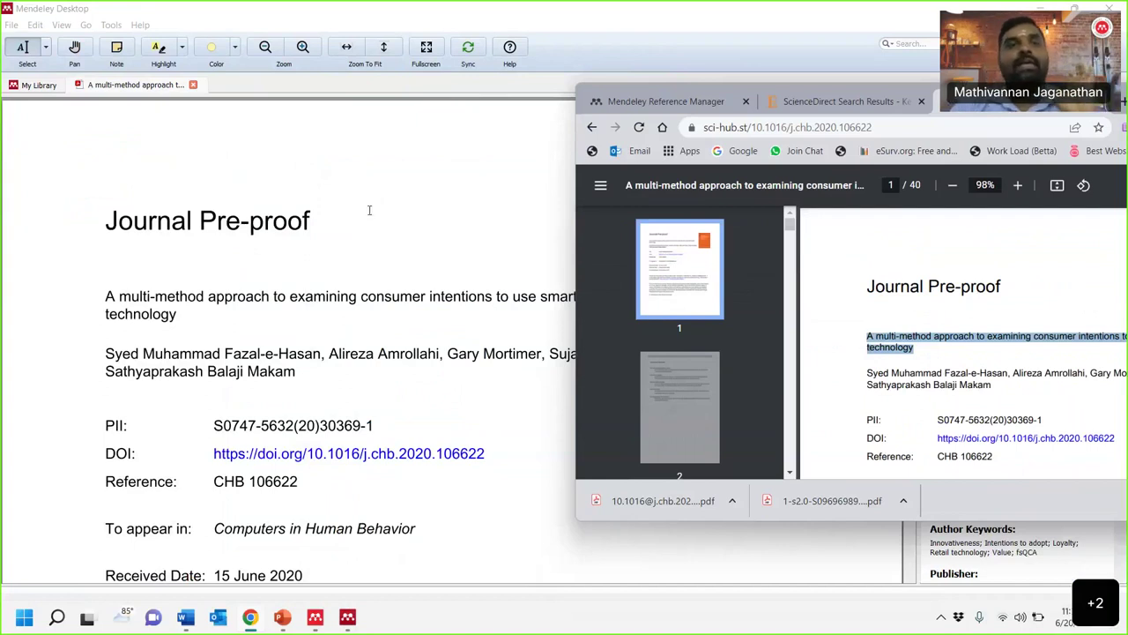
click(191, 88)
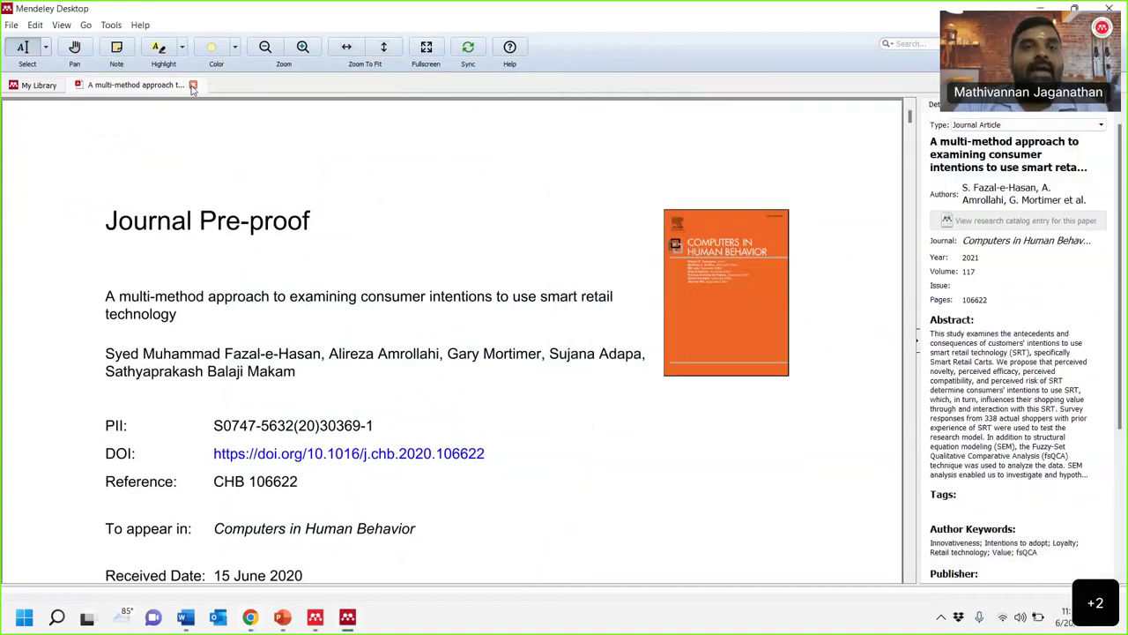
click(192, 88)
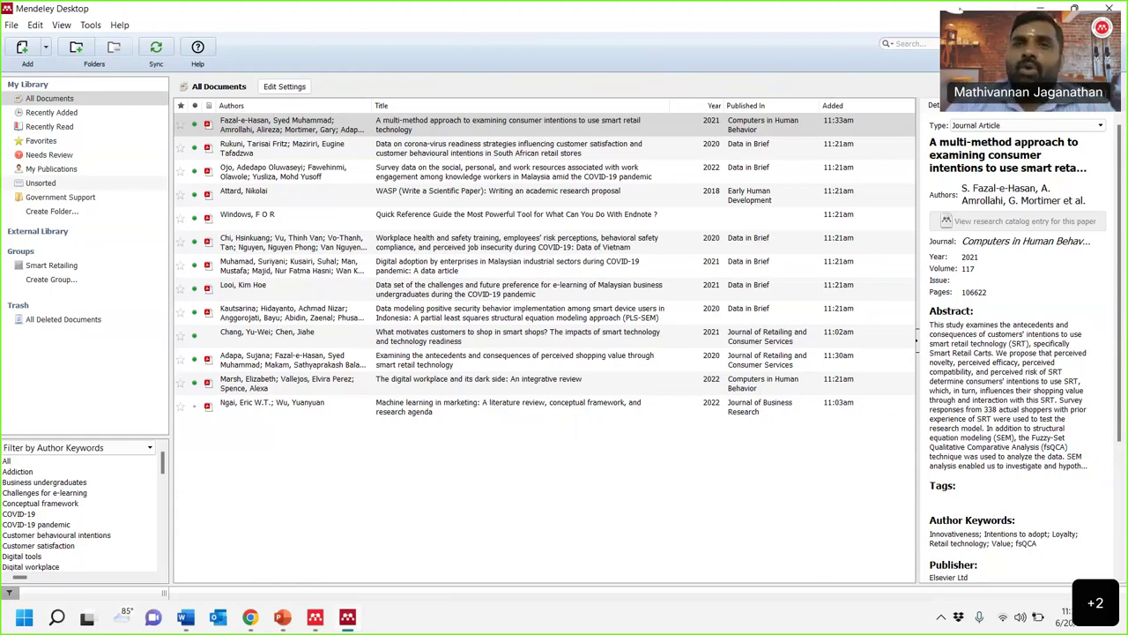
double_click(960, 8)
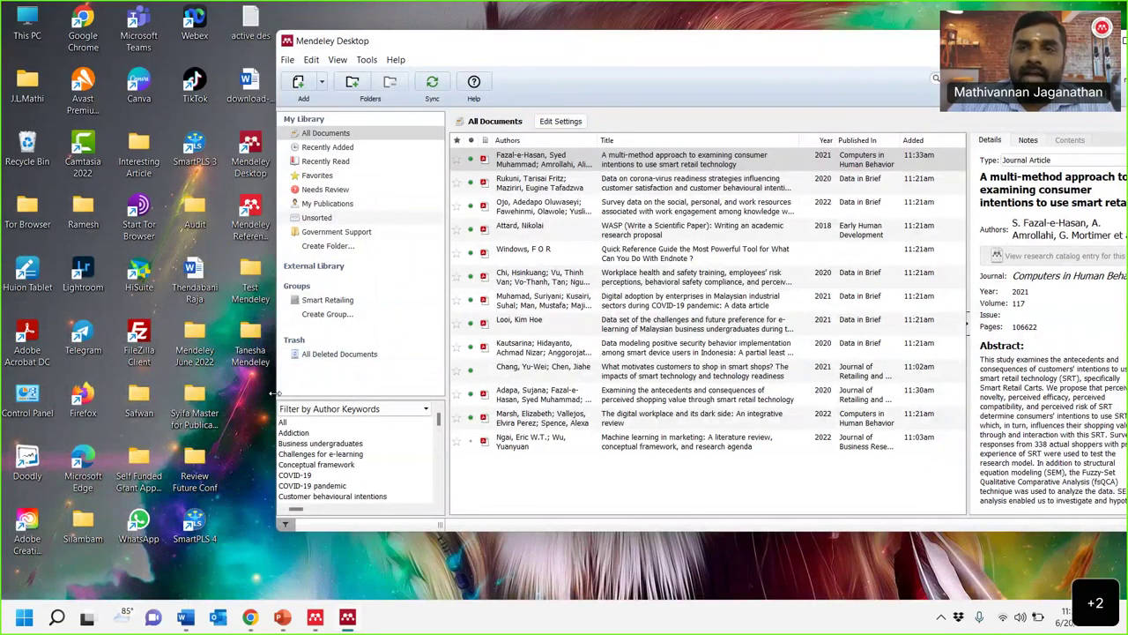
drag(275, 394, 578, 394)
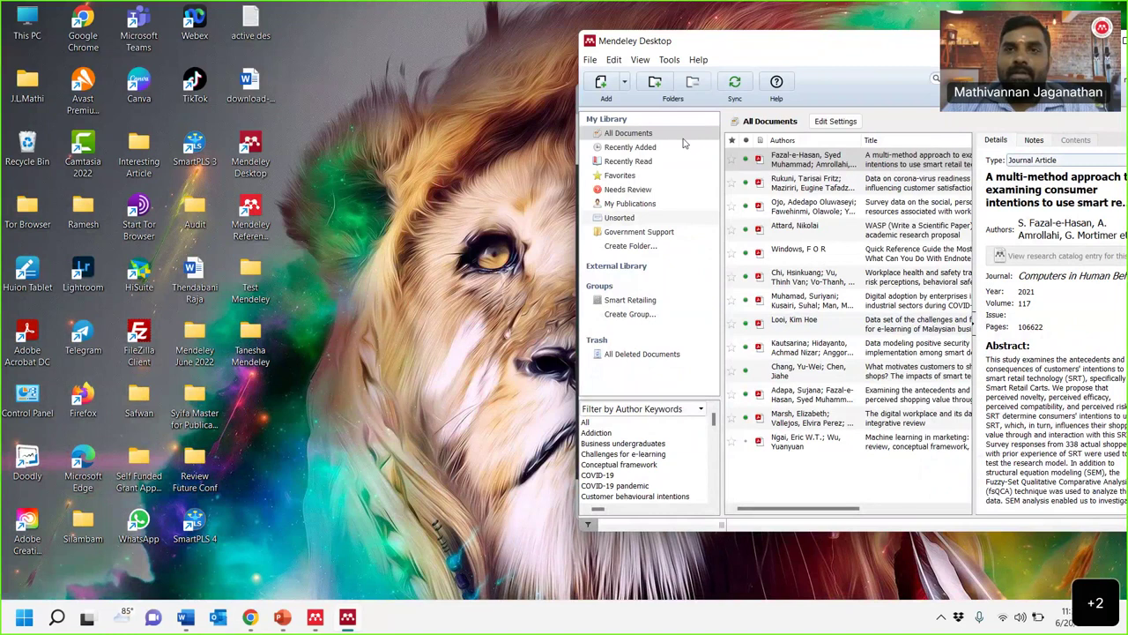
double_click(862, 41)
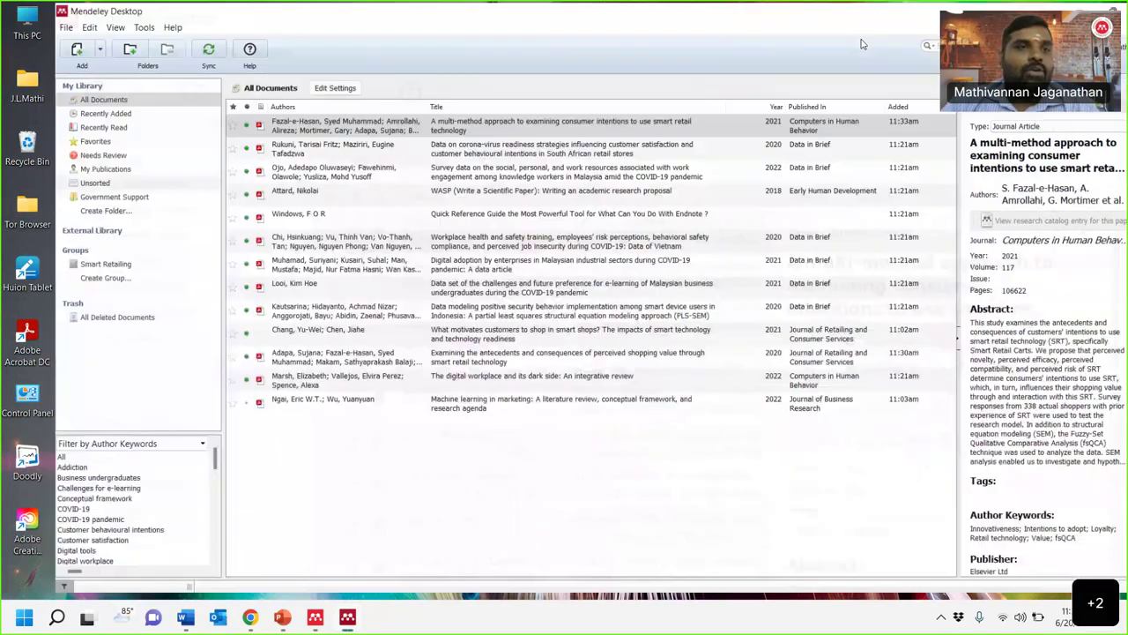
Watch the Desktop's Interesting Article folder alongside Tanesha Mendeley and apply the change
click(46, 47)
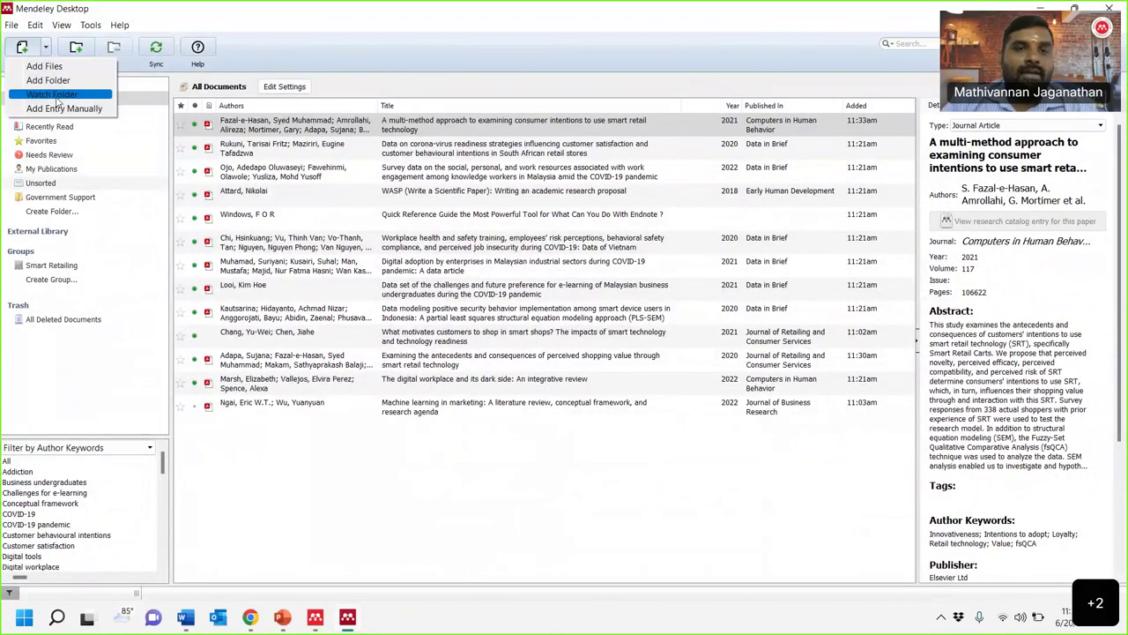
click(57, 95)
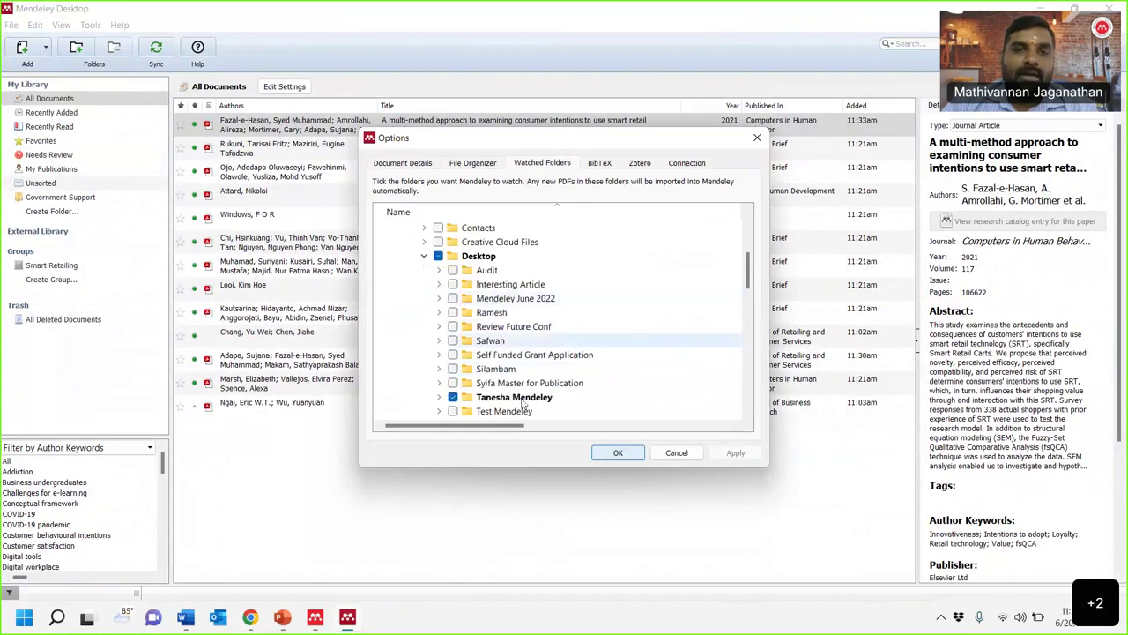
click(453, 397)
click(453, 397)
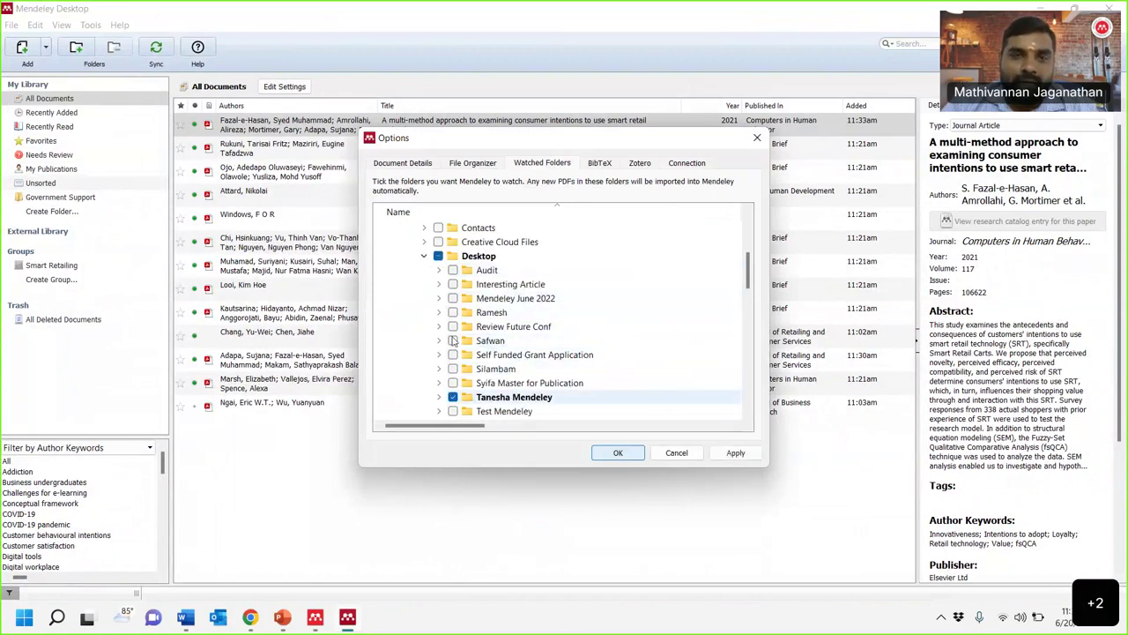
click(453, 286)
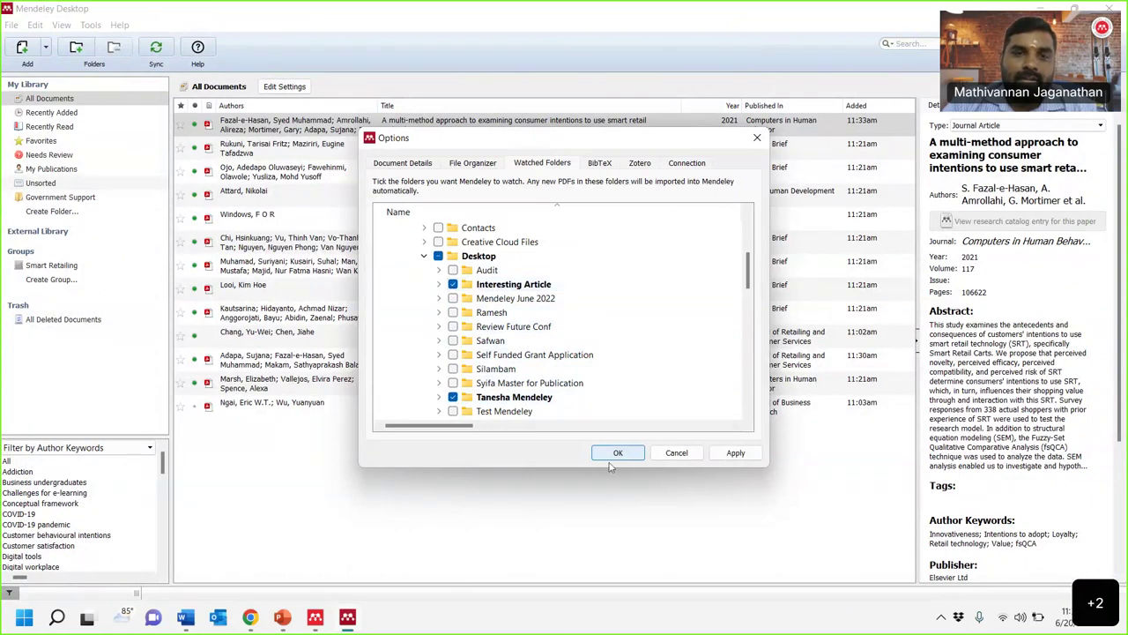
click(735, 453)
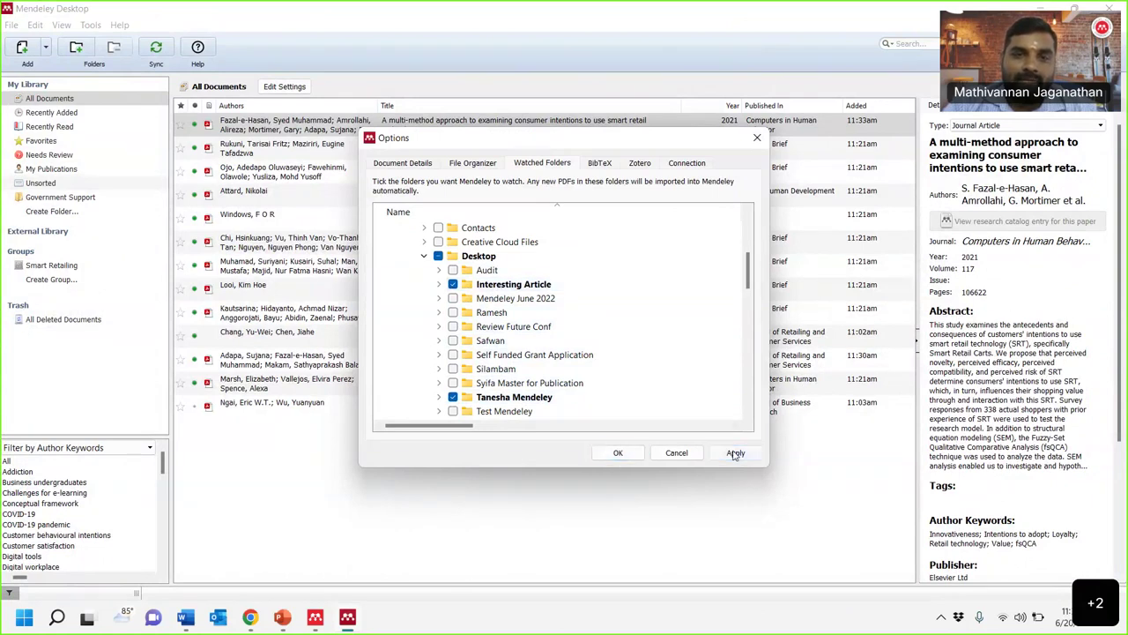
click(618, 453)
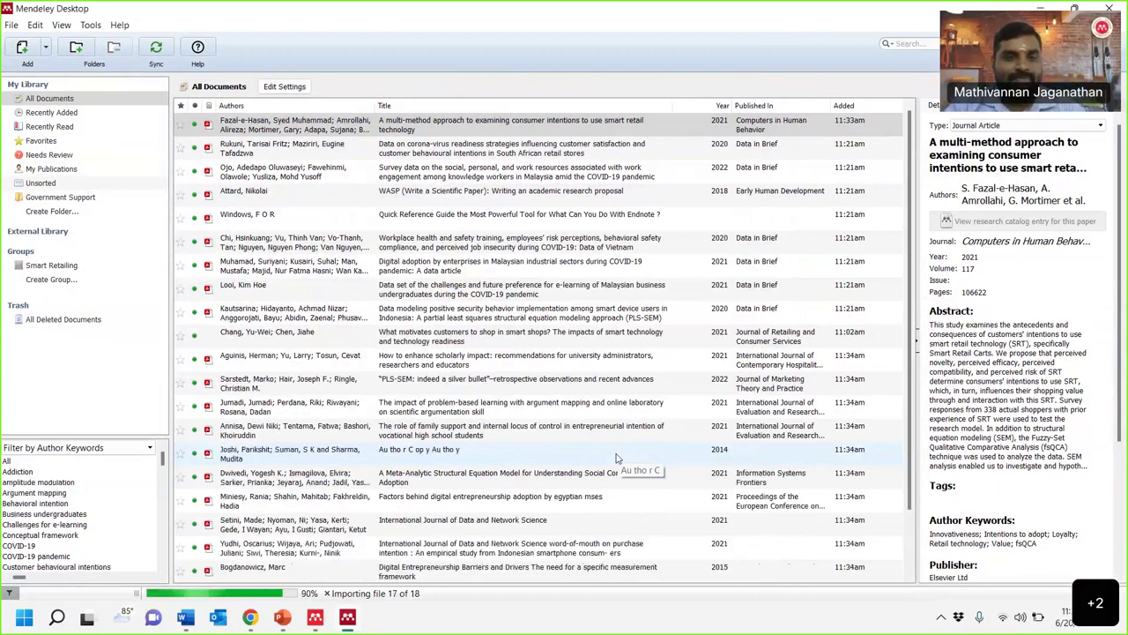
Browse the 25-document library in a smaller window, selecting the PLS-SEM, digital adoption and entrepreneurship barriers papers
key(ctrl+a)
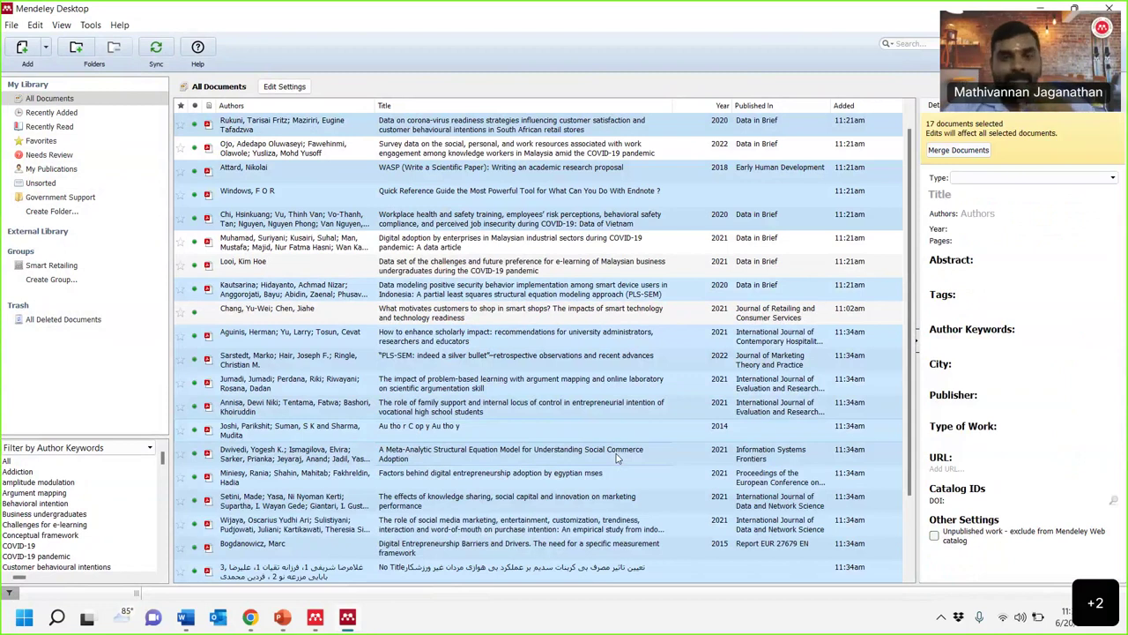
click(582, 366)
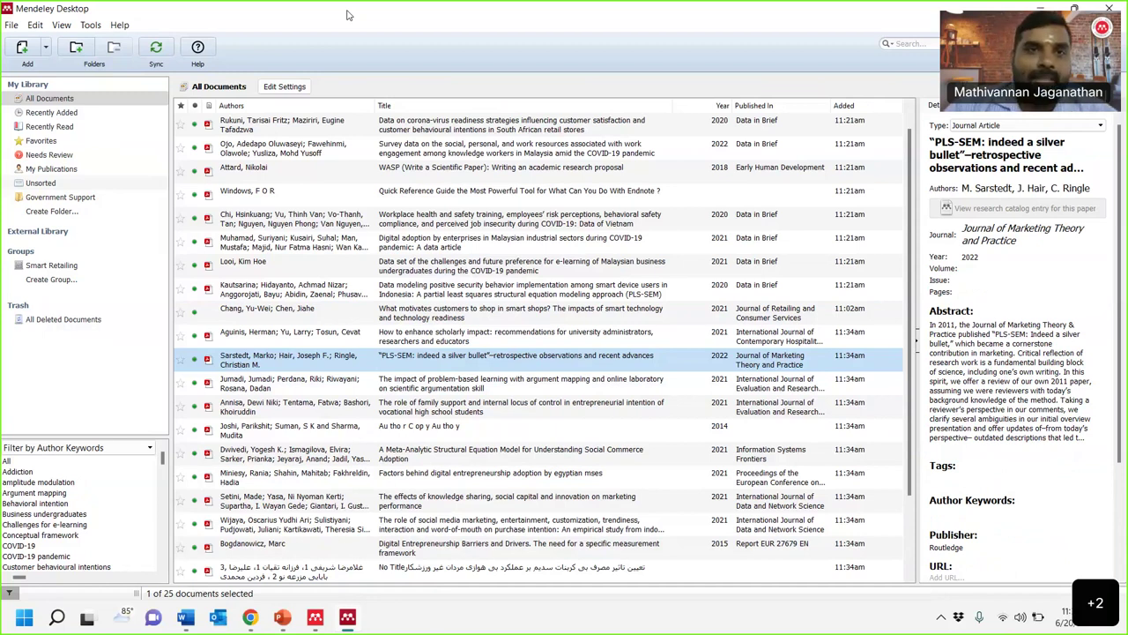
double_click(348, 15)
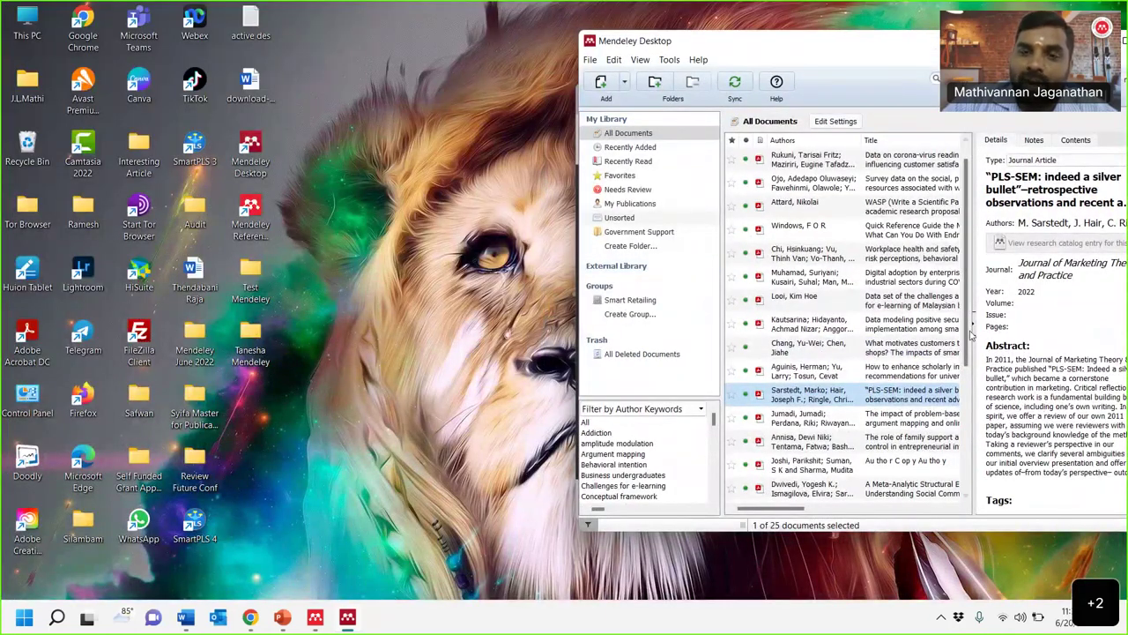
click(973, 324)
click(956, 279)
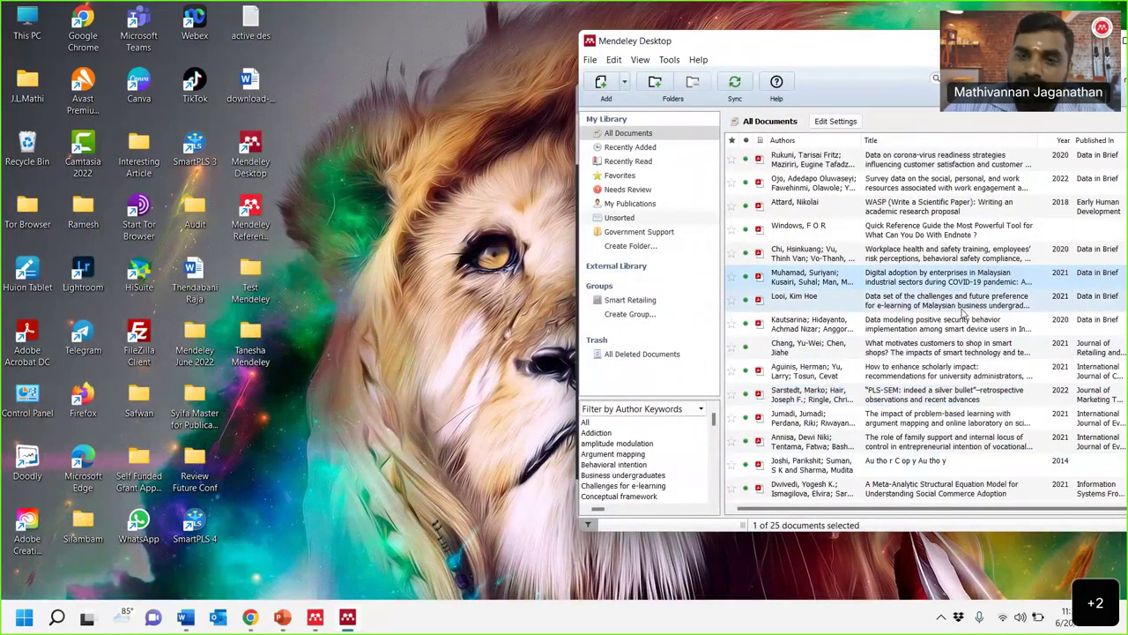
scroll(963, 310, down, 3)
click(917, 372)
click(29, 19)
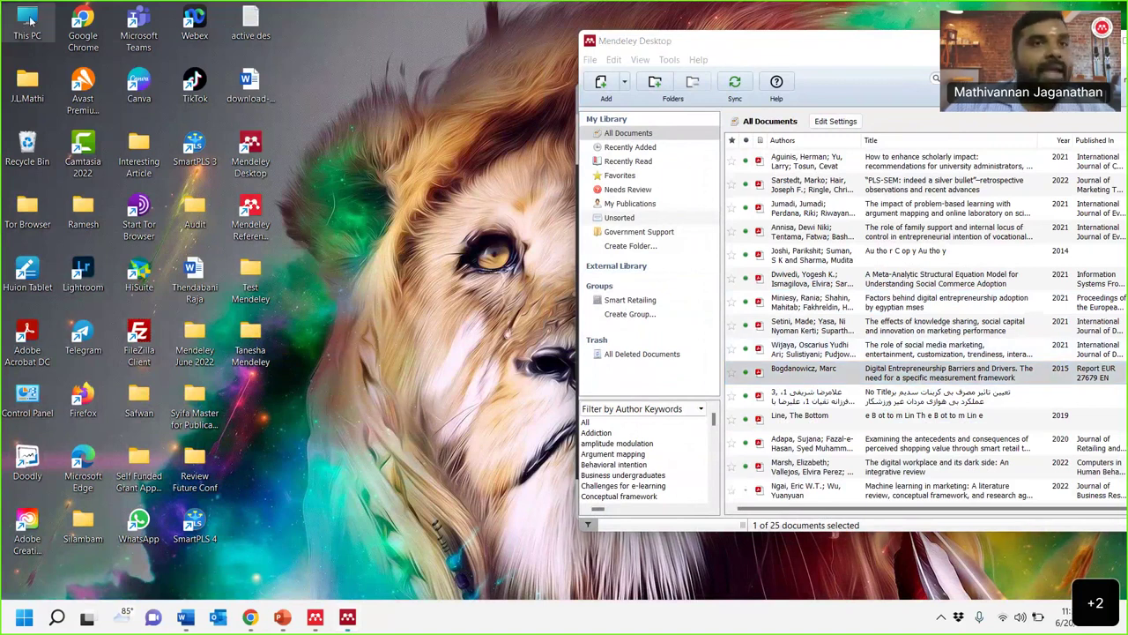
Open This PC in File Explorer and narrow its window beside the library
double_click(29, 19)
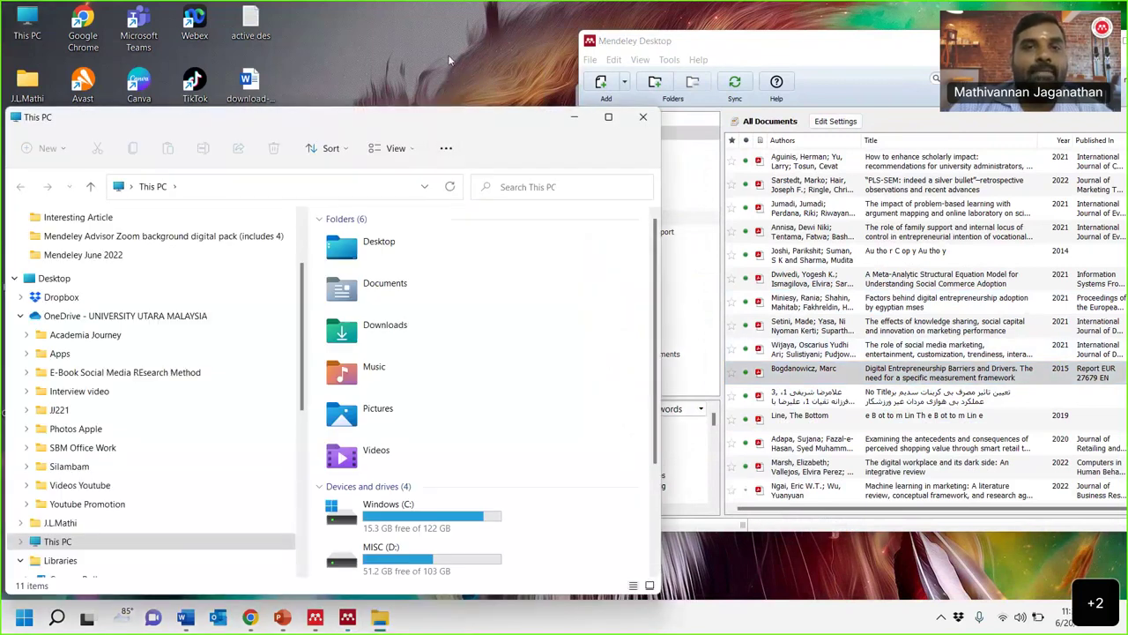
drag(434, 118, 429, 20)
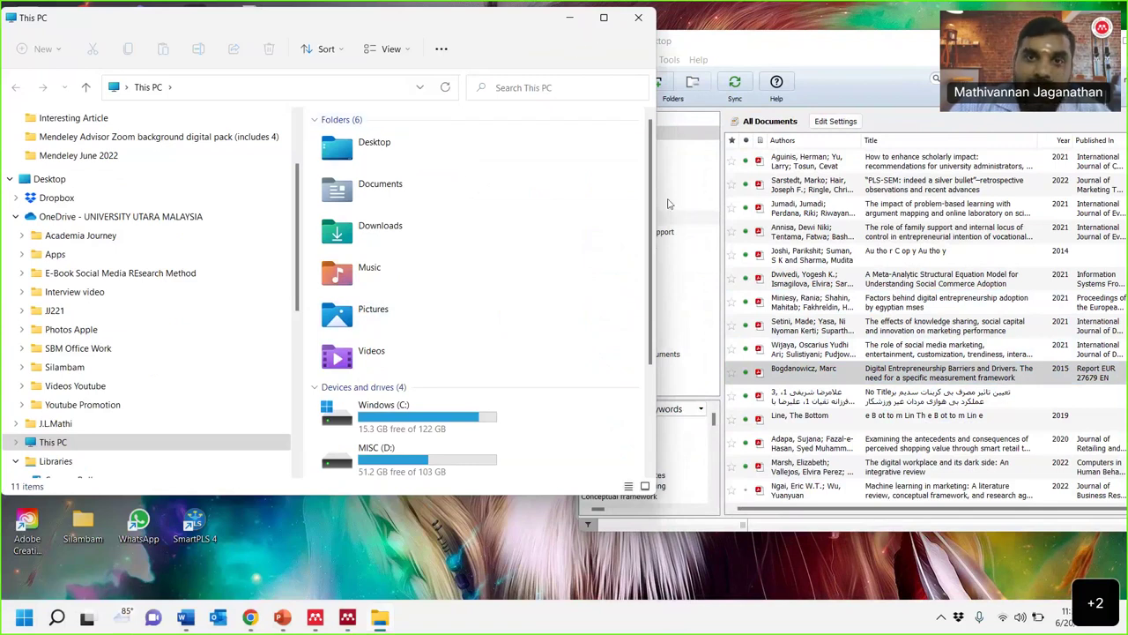
drag(657, 261, 571, 261)
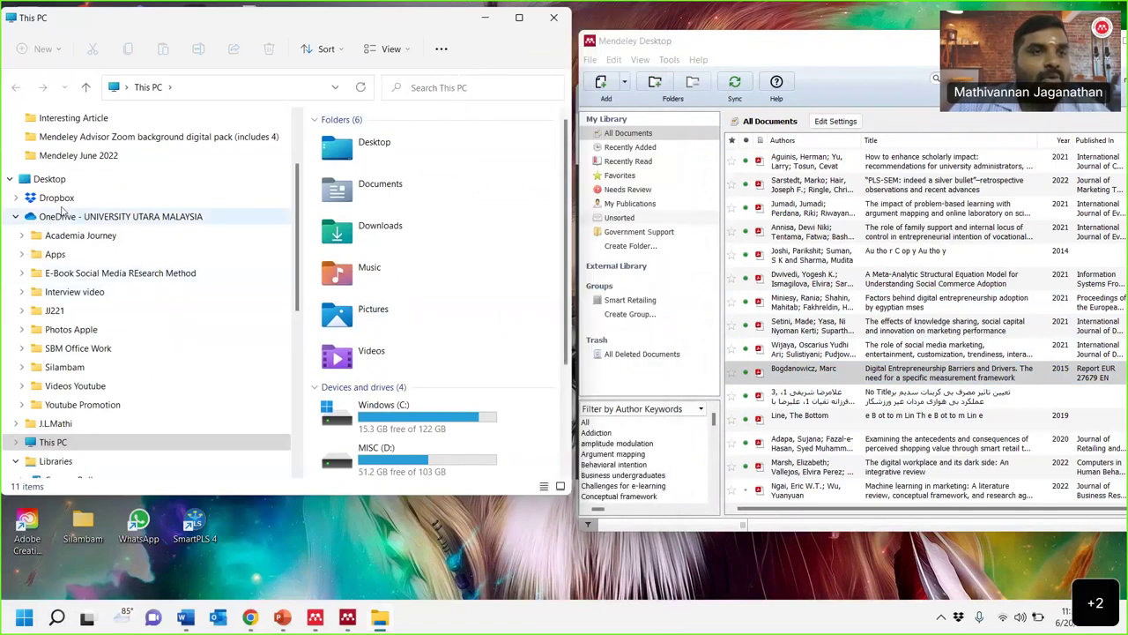
Open Dropbox's PhD folder and look inside Literature Review's LR review subfolder
click(57, 198)
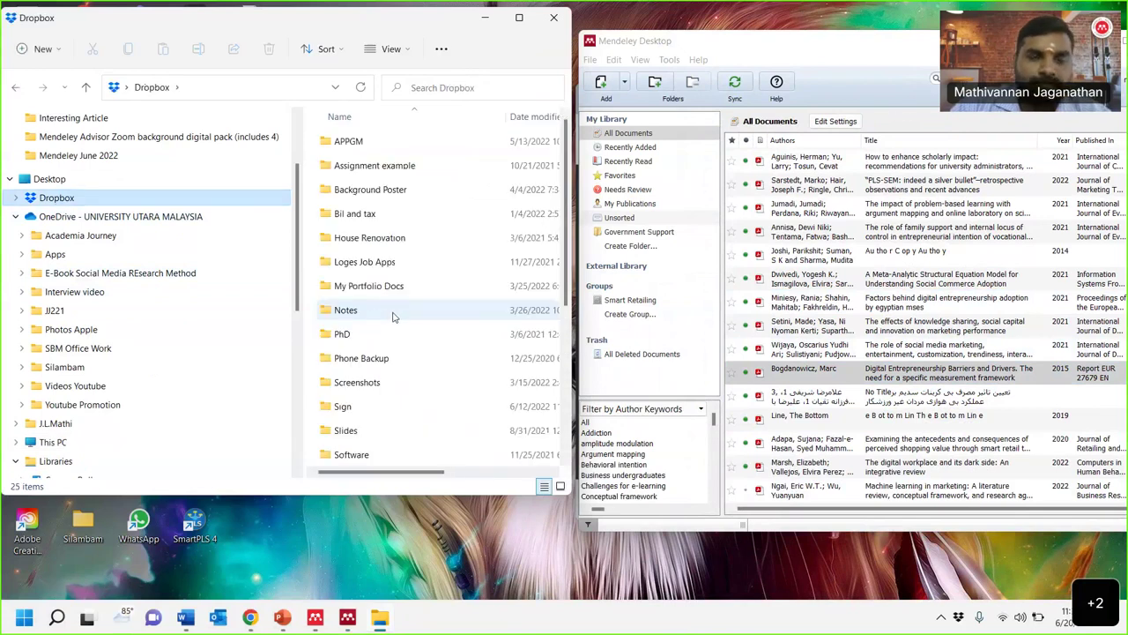
double_click(370, 341)
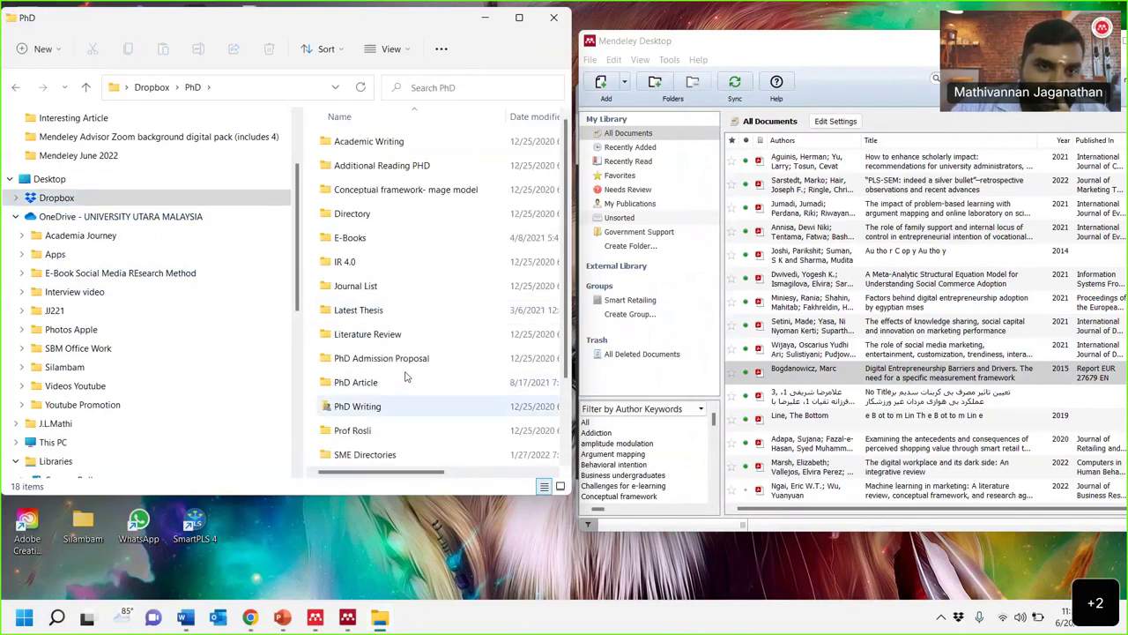
click(391, 340)
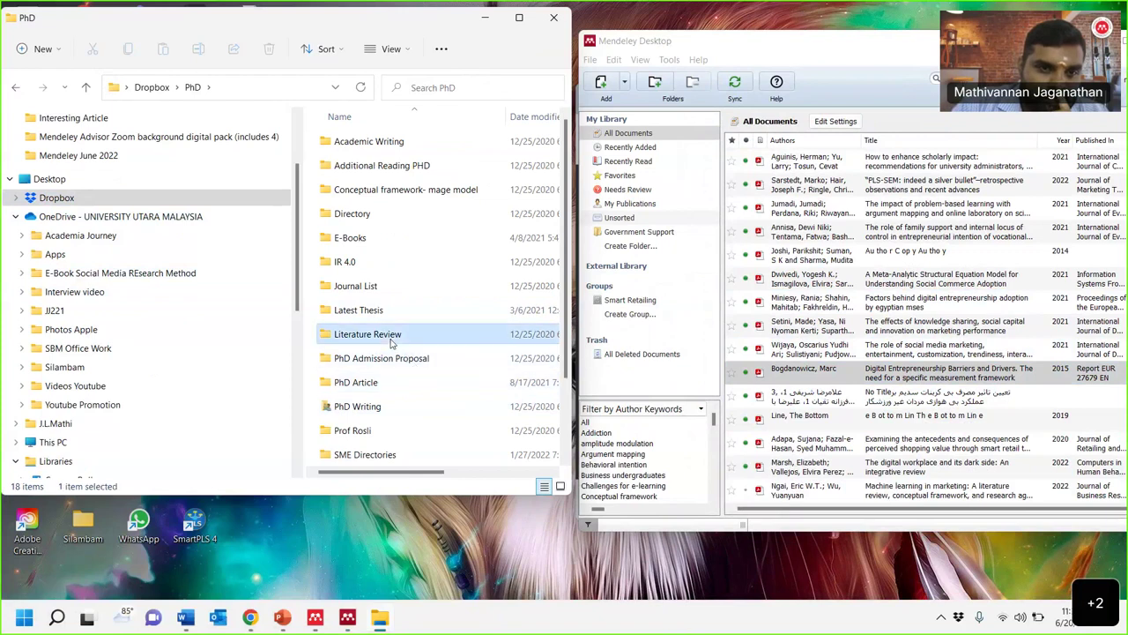
double_click(391, 340)
double_click(361, 168)
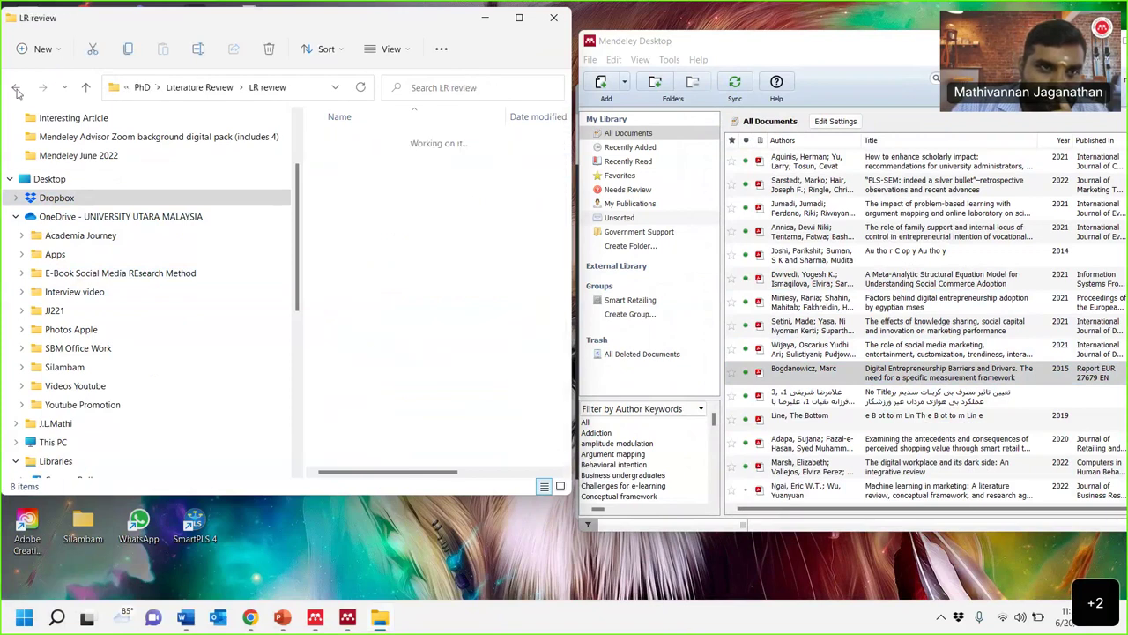
double_click(11, 91)
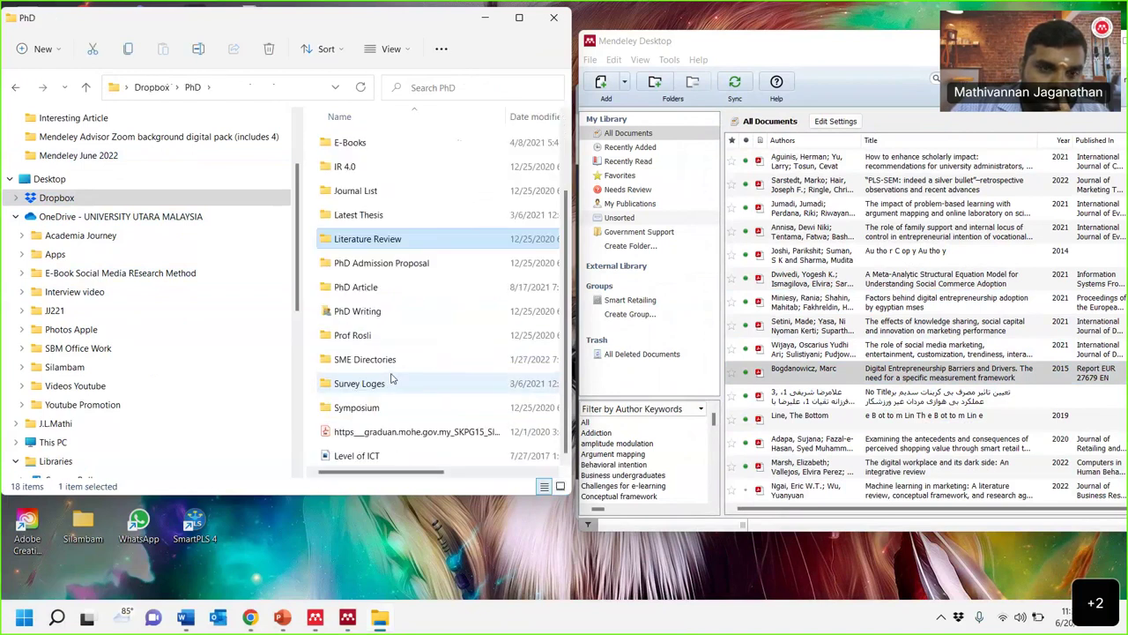
Open PhD Article > ICT Open access Journal, showing its ten 2013 PDFs
scroll(393, 379, up, 2)
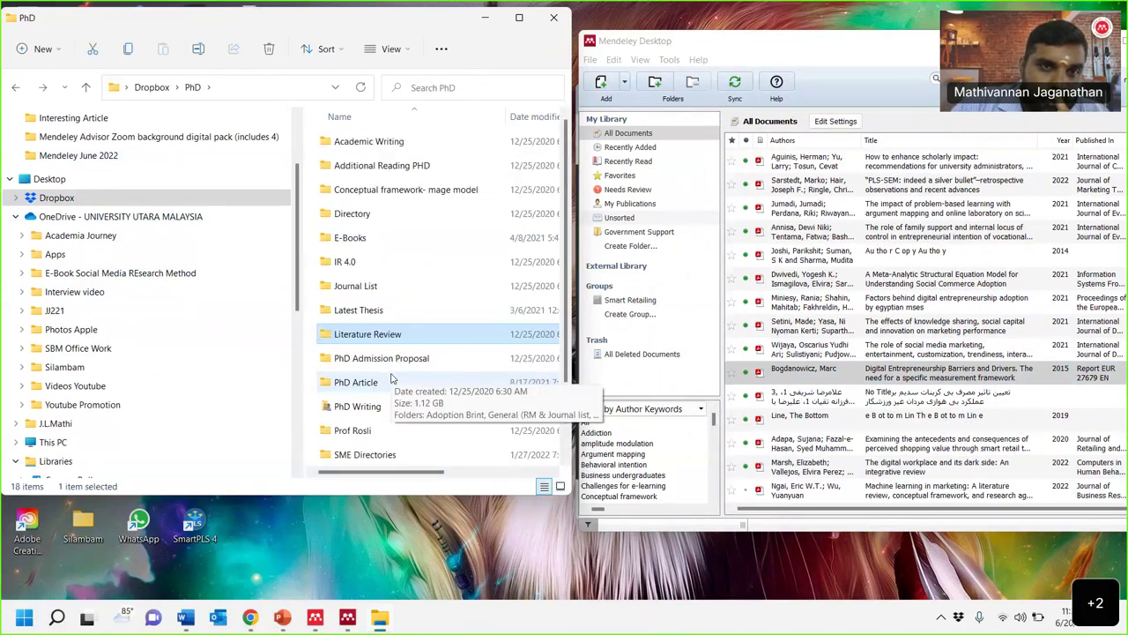
click(387, 382)
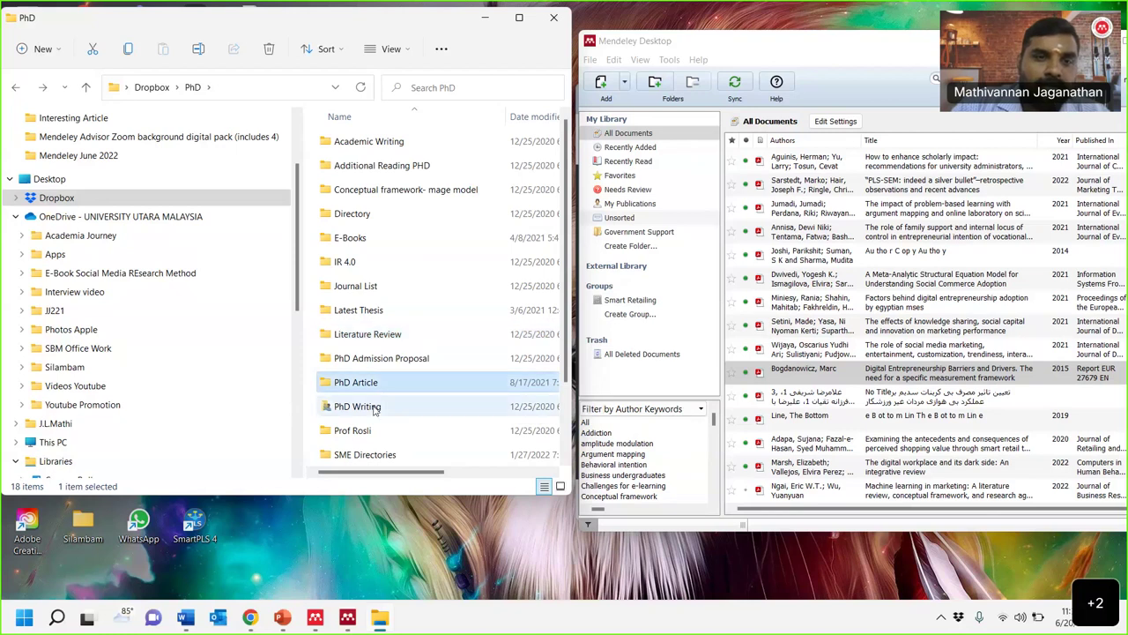
key(Return)
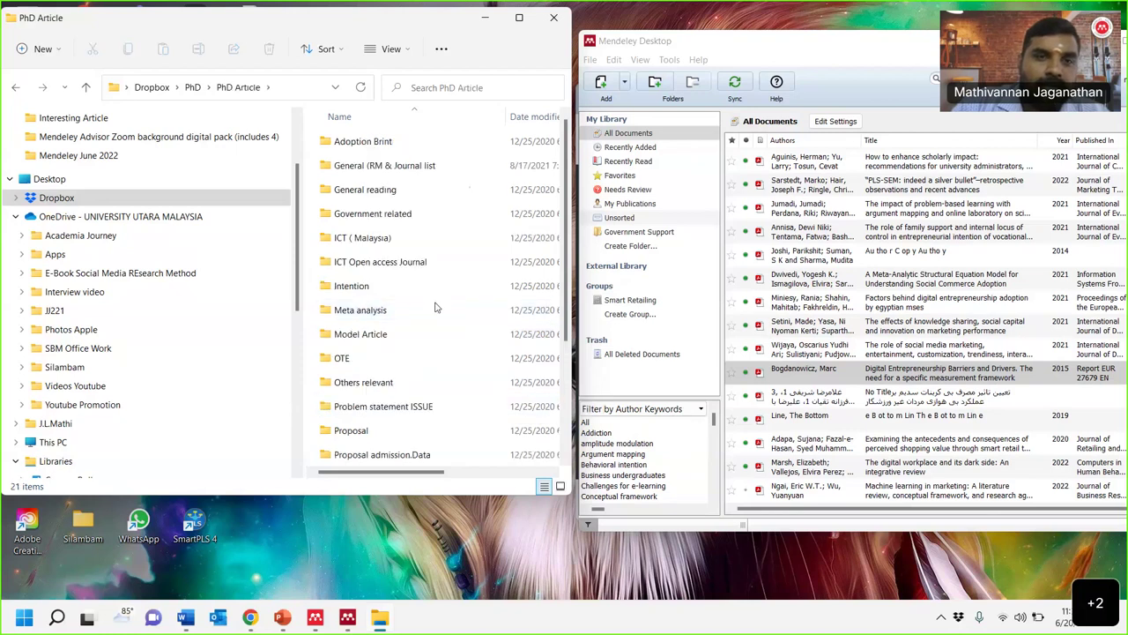
double_click(366, 261)
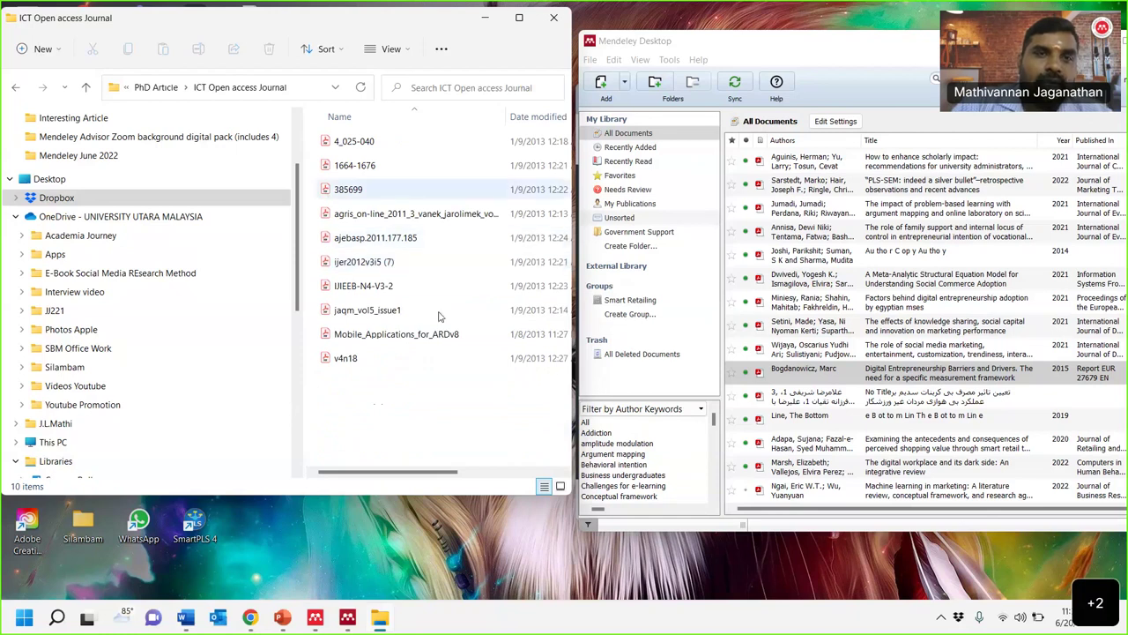
Import the ten ICT PDFs into Mendeley and look through the Intention, Meta analysis and Model Article folders
drag(340, 410, 445, 119)
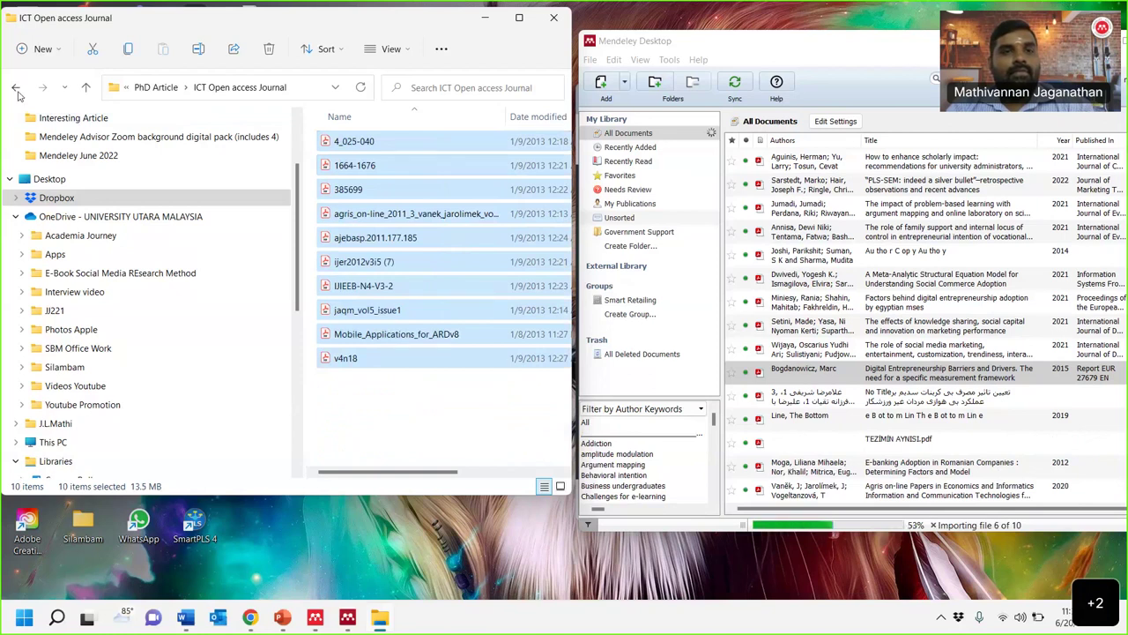
click(15, 88)
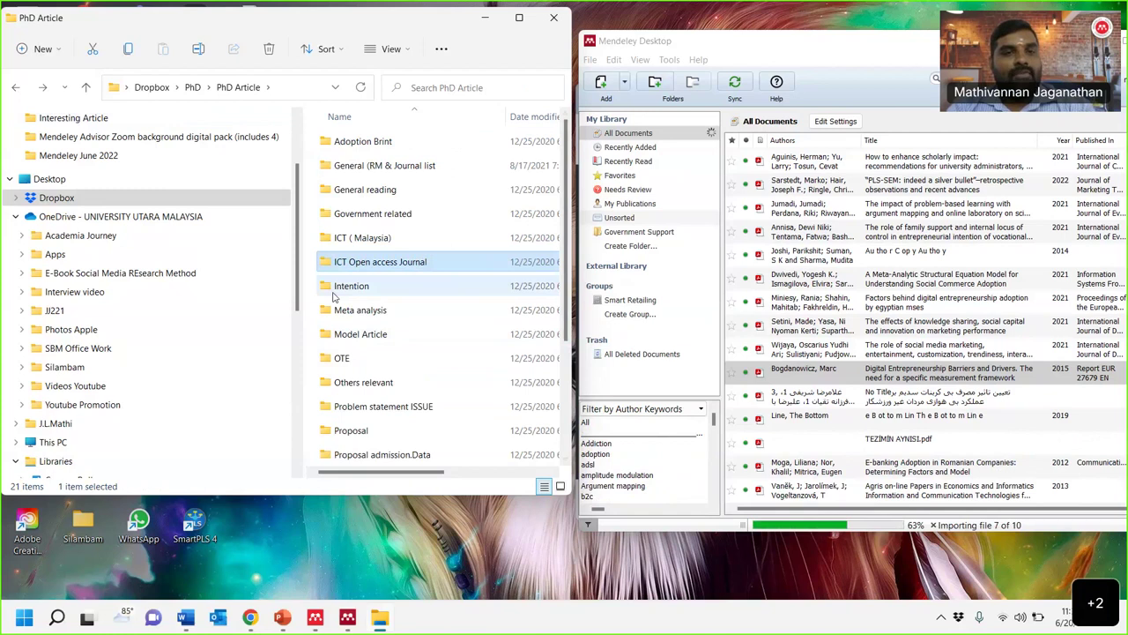
click(333, 294)
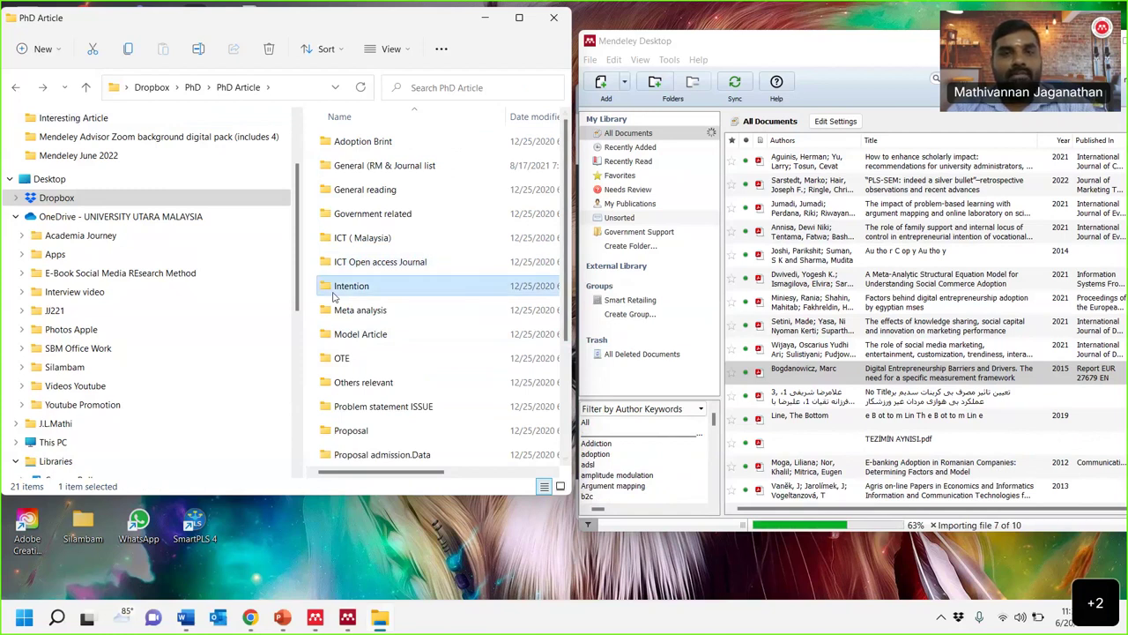
click(339, 312)
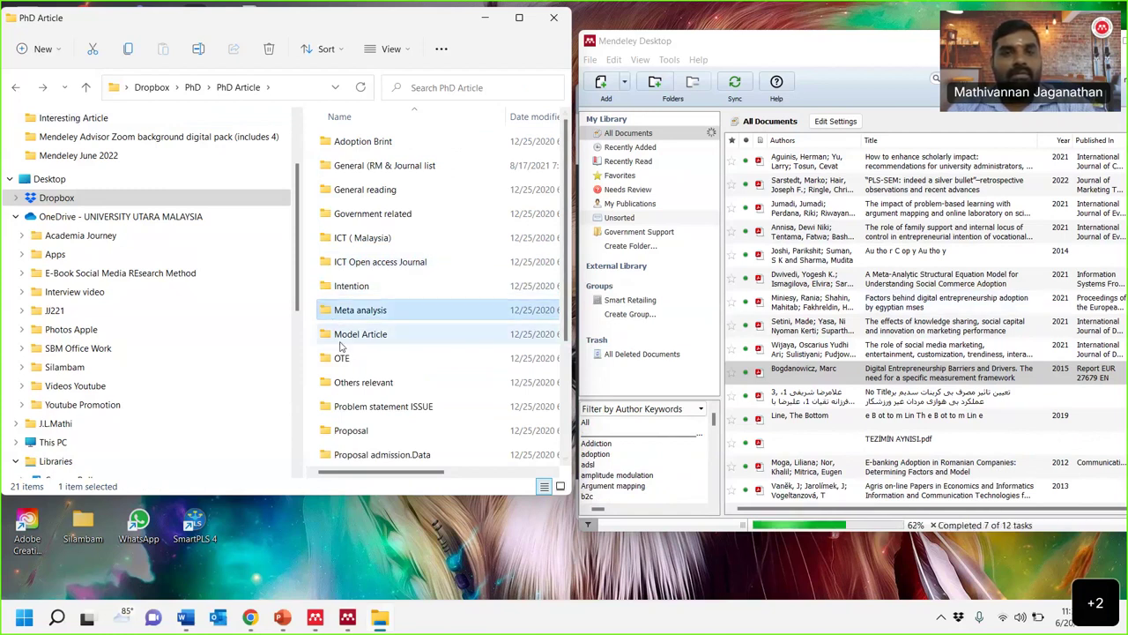
click(335, 338)
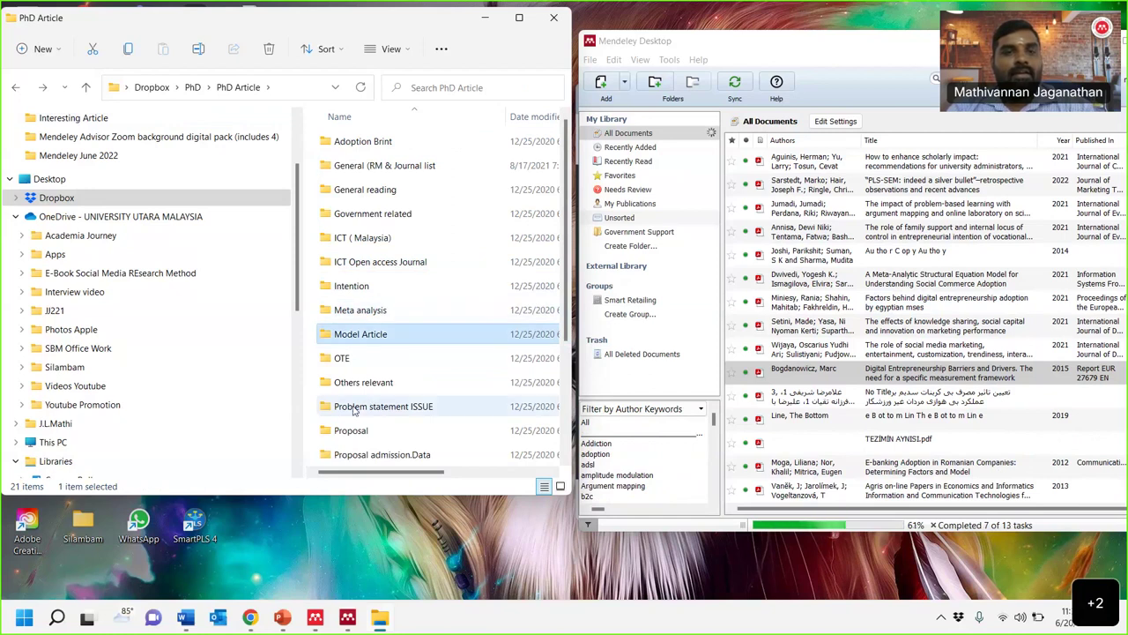
Check the Problem statement ISSUE, Government related and Adoption Brint folders, then reposition the file browser
click(354, 410)
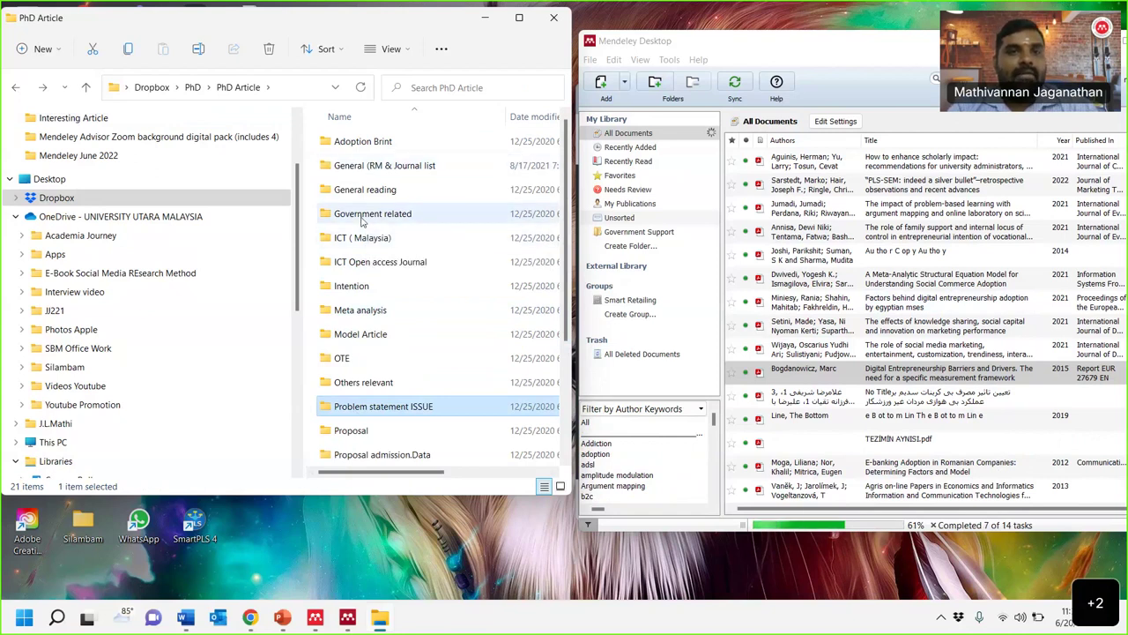
click(362, 216)
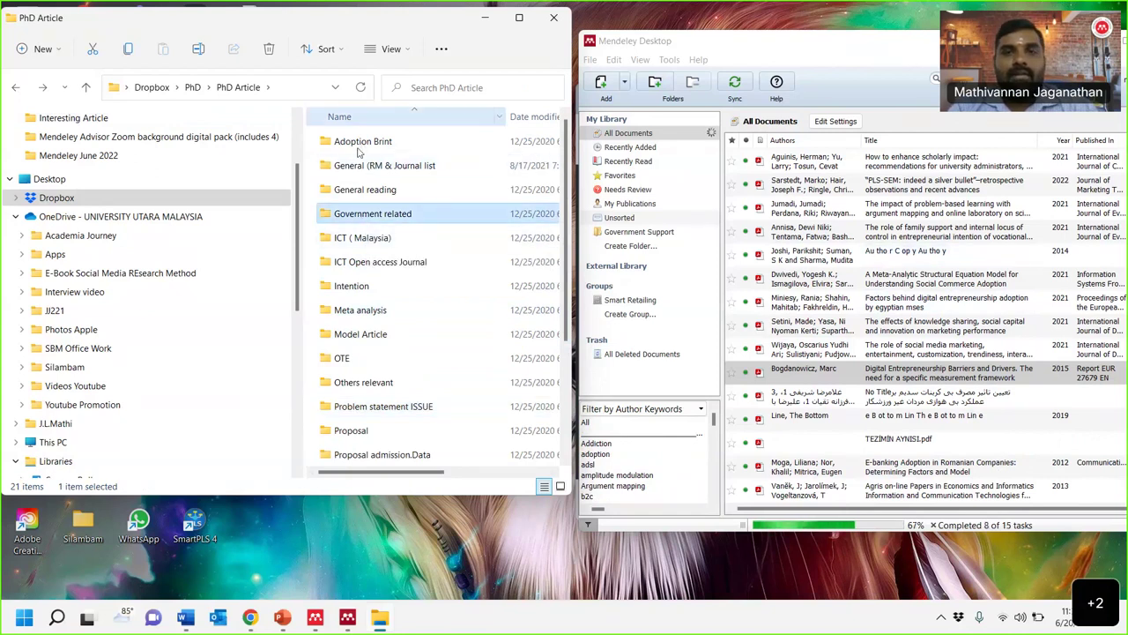
click(359, 143)
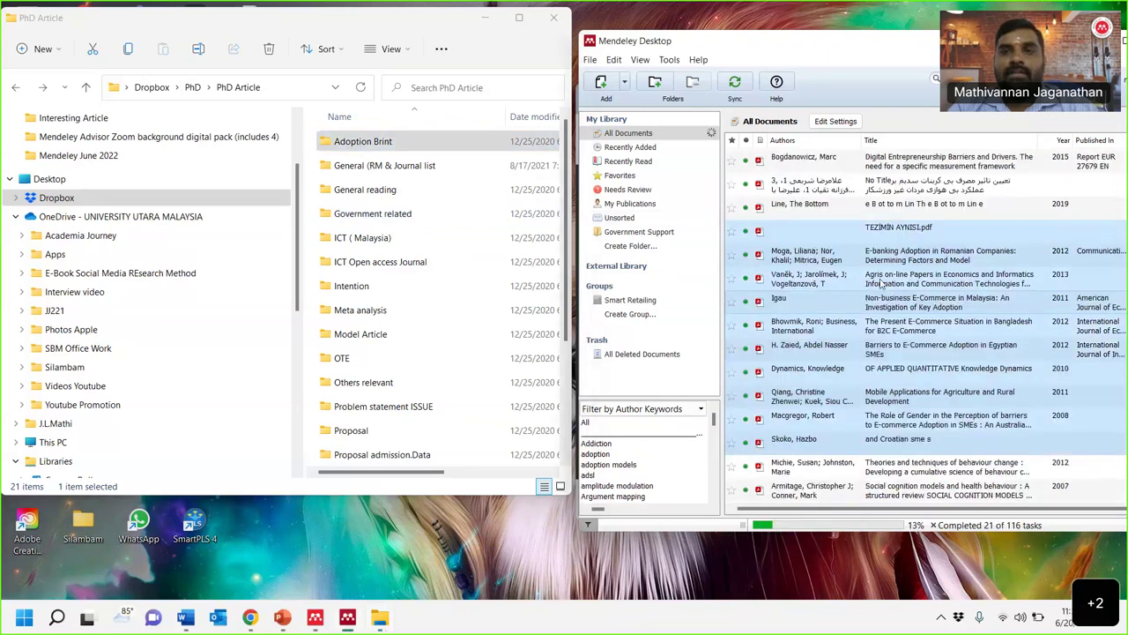
click(889, 60)
click(466, 27)
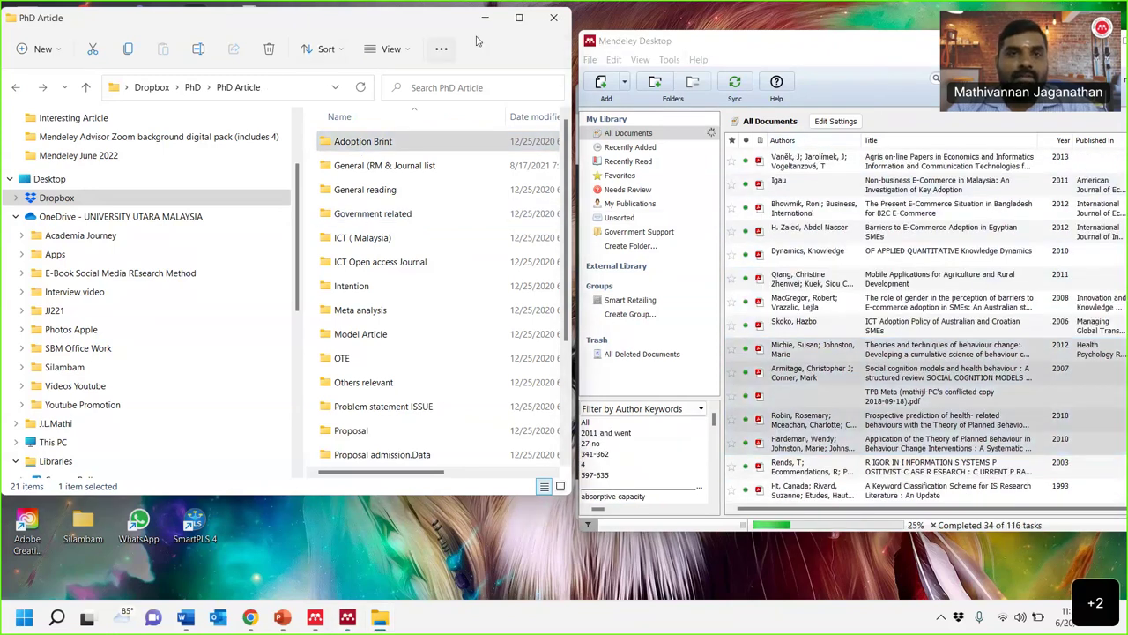
drag(466, 26, 382, 86)
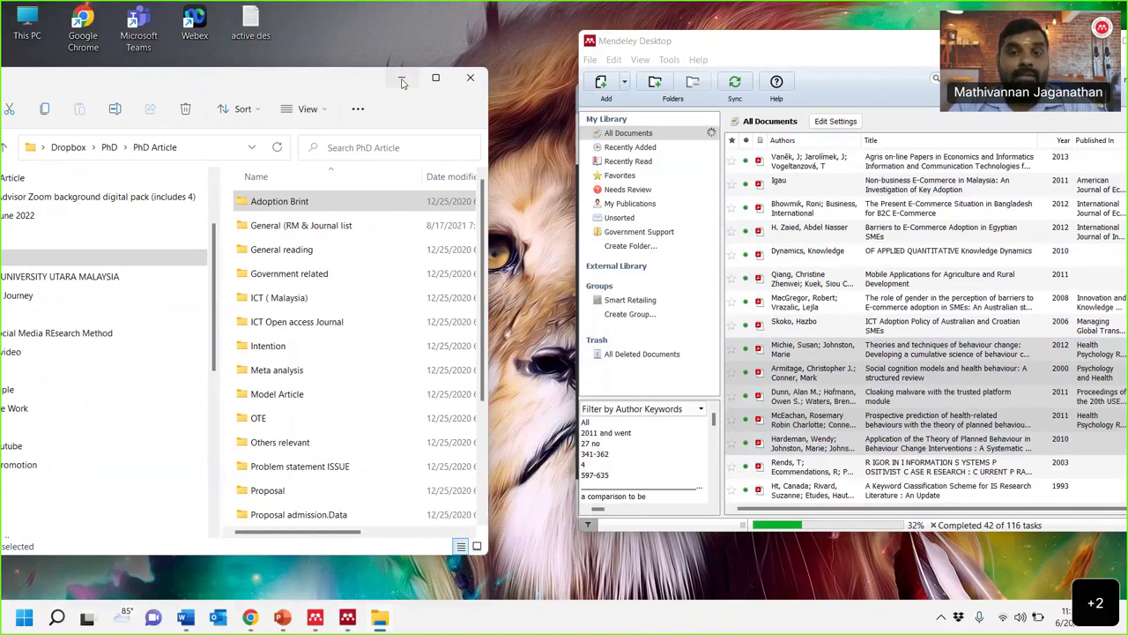
Maximize Mendeley over the minimized Explorer and select single papers while the import reaches 156 documents
click(402, 82)
double_click(669, 41)
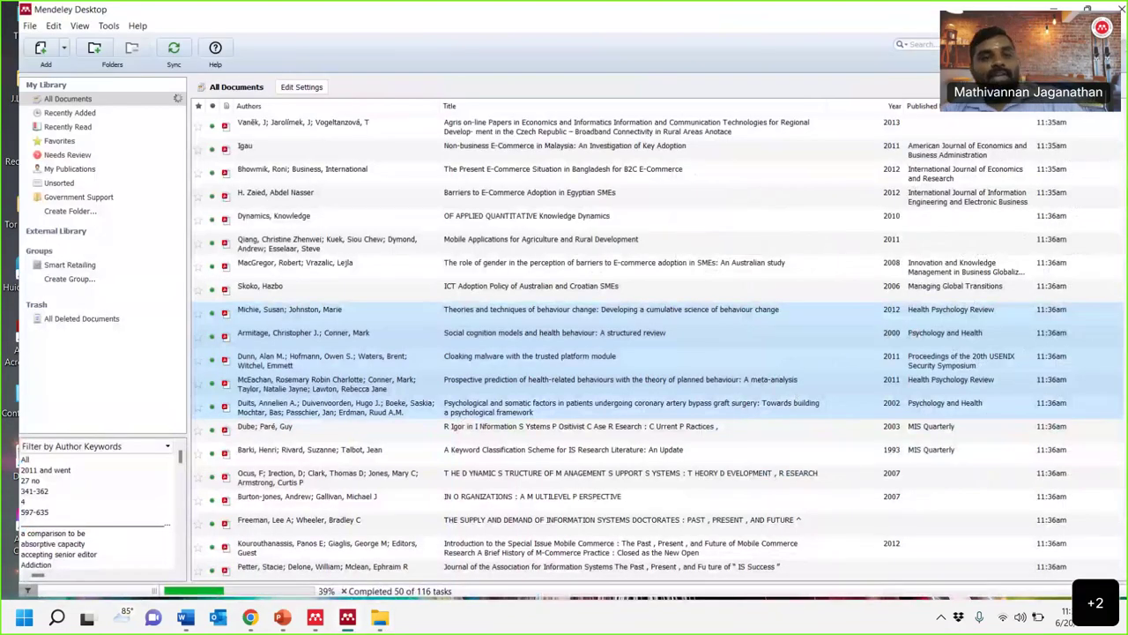
scroll(620, 349, down, 5)
key(ctrl+a)
click(620, 345)
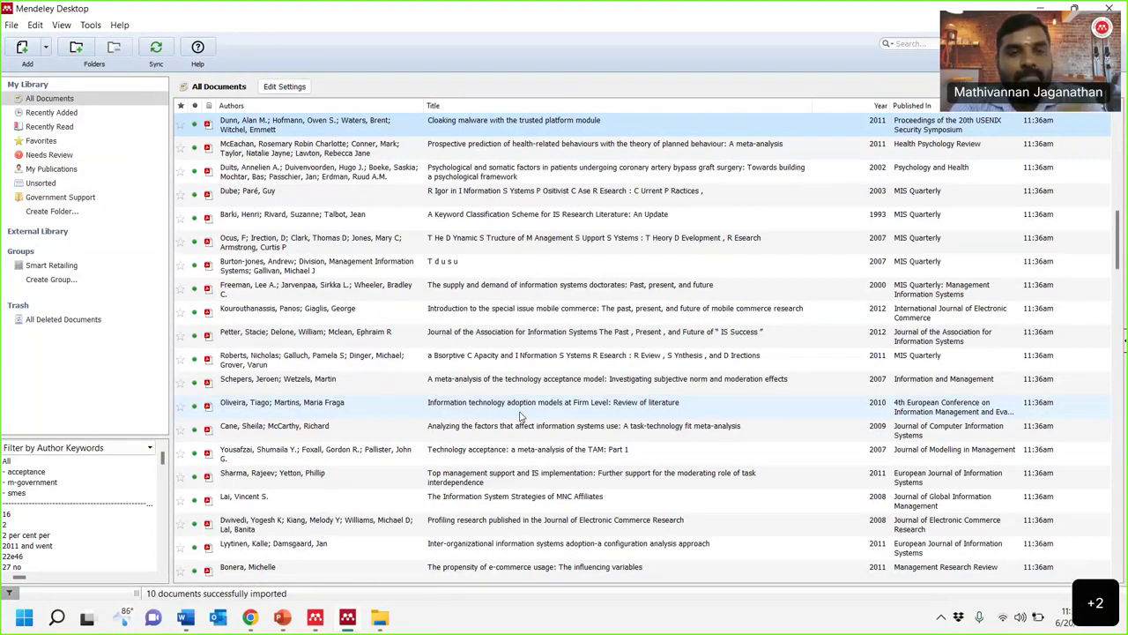
click(519, 295)
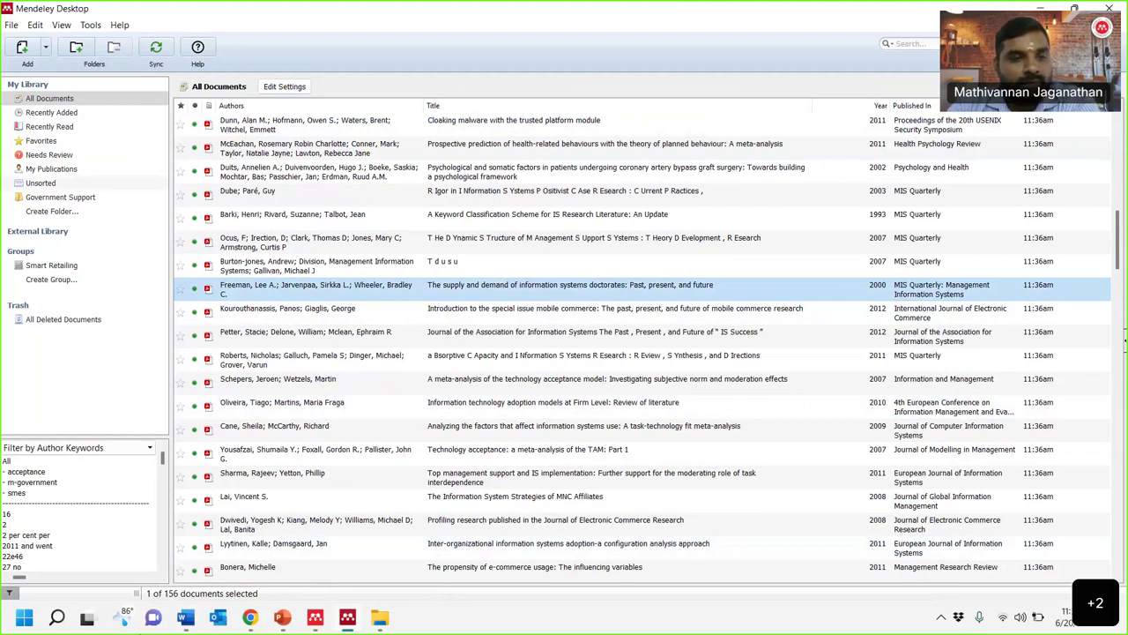
Launch Windows Magnifier by searching 'magnifier' in the Start search
click(59, 617)
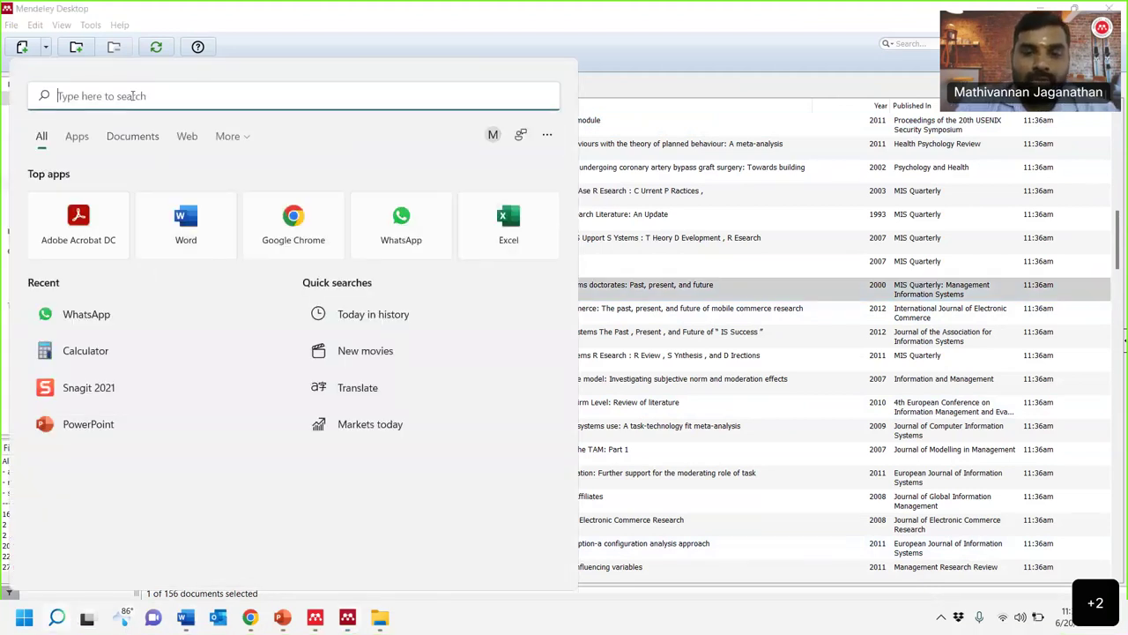
text(magnifier)
key(Return)
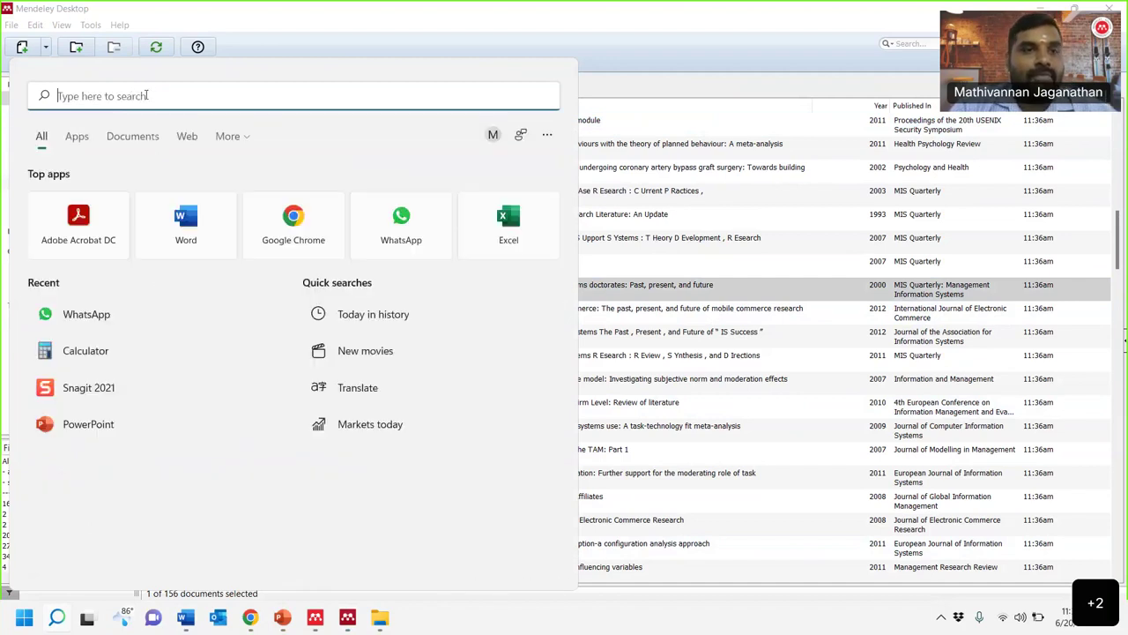
text(mag)
text(f)
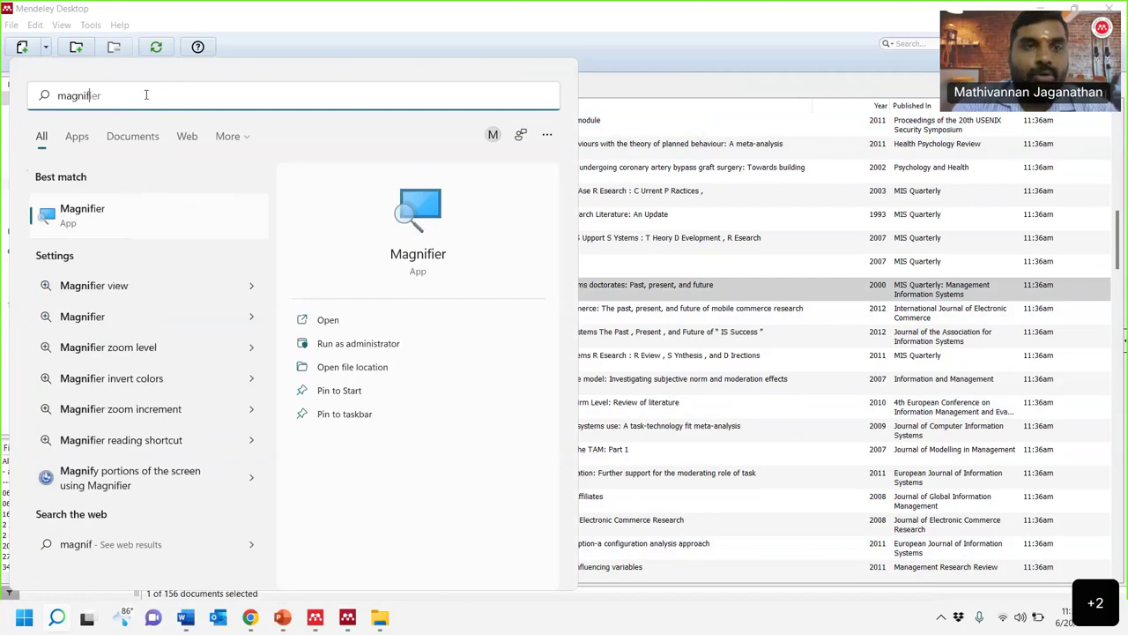
click(98, 210)
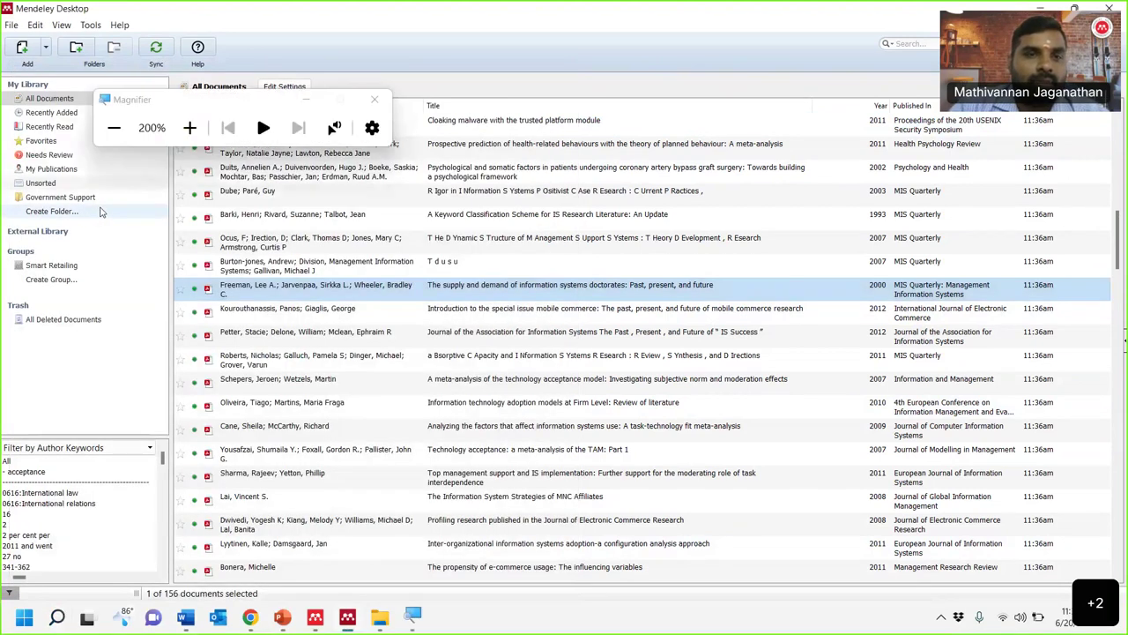
Raise Magnifier zoom from 200% to 300% and select the TAM meta-analysis Part 2 paper
scroll(286, 476, down, 3)
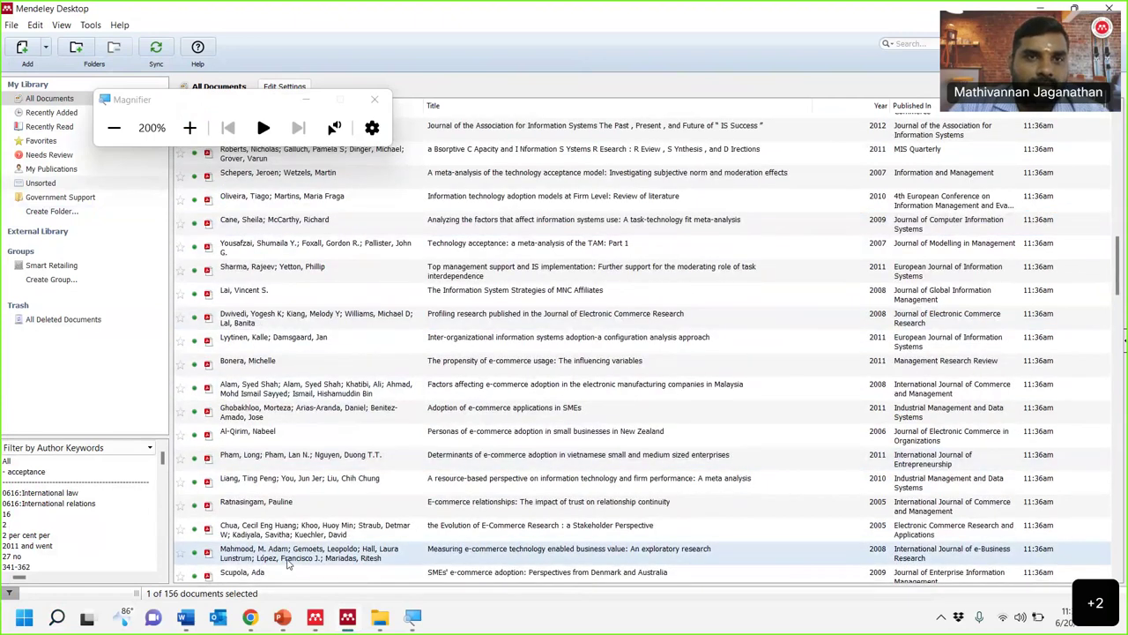
scroll(287, 564, down, 3)
click(334, 132)
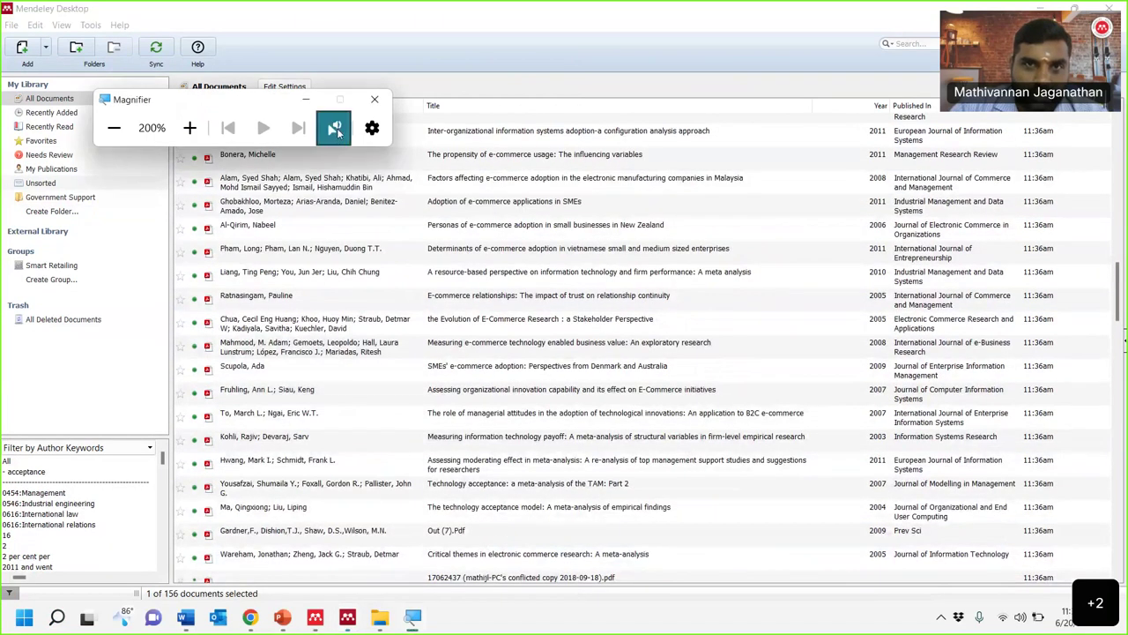
click(190, 128)
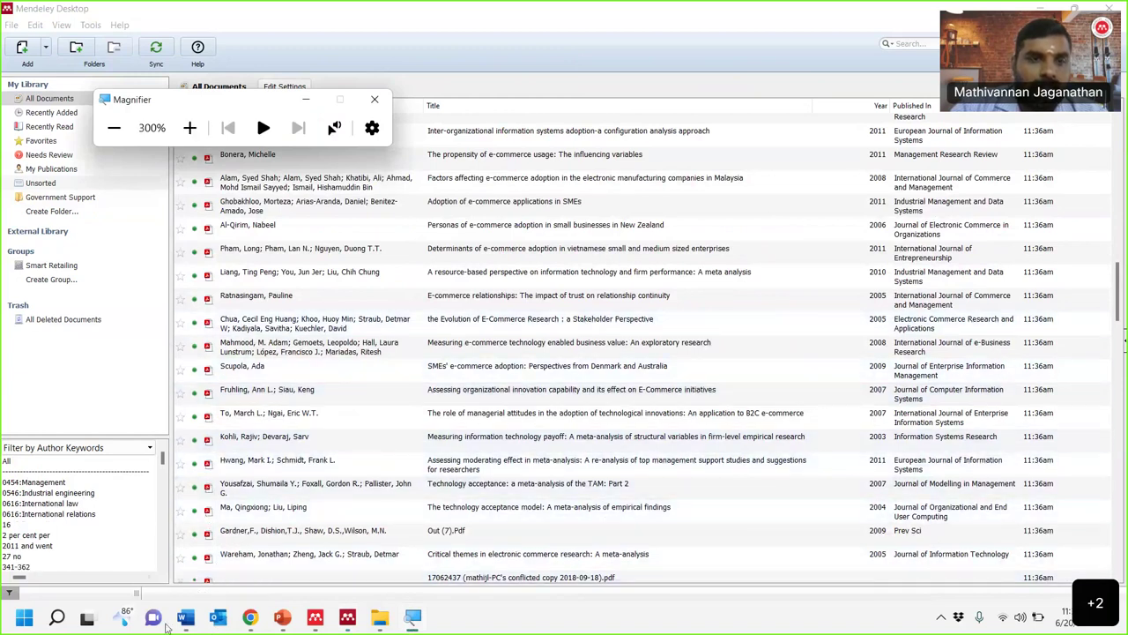
click(310, 495)
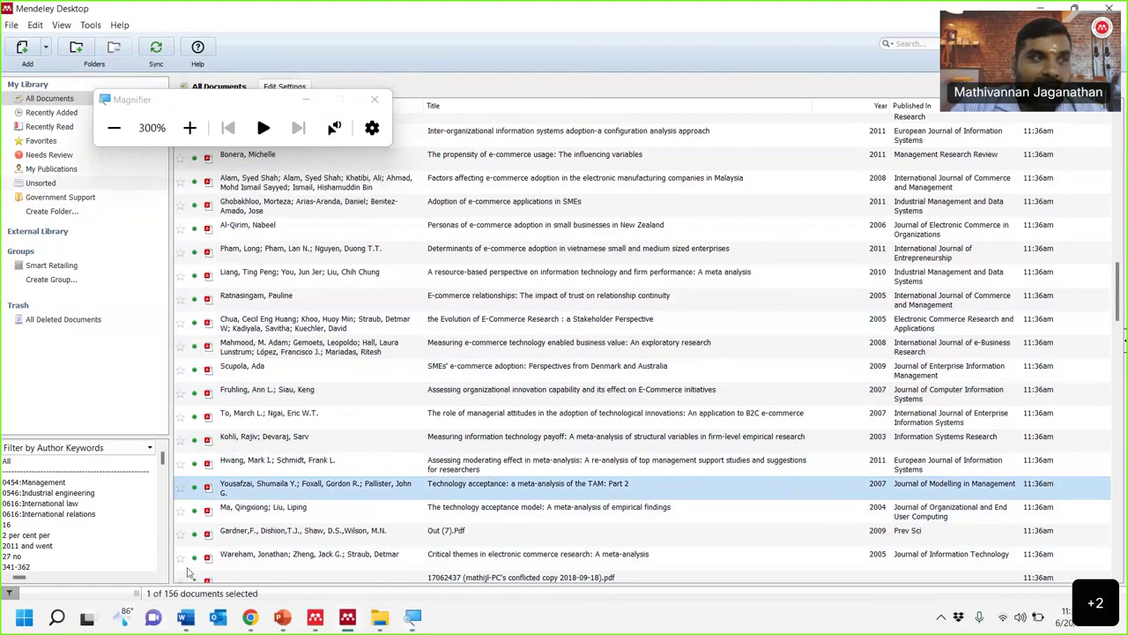
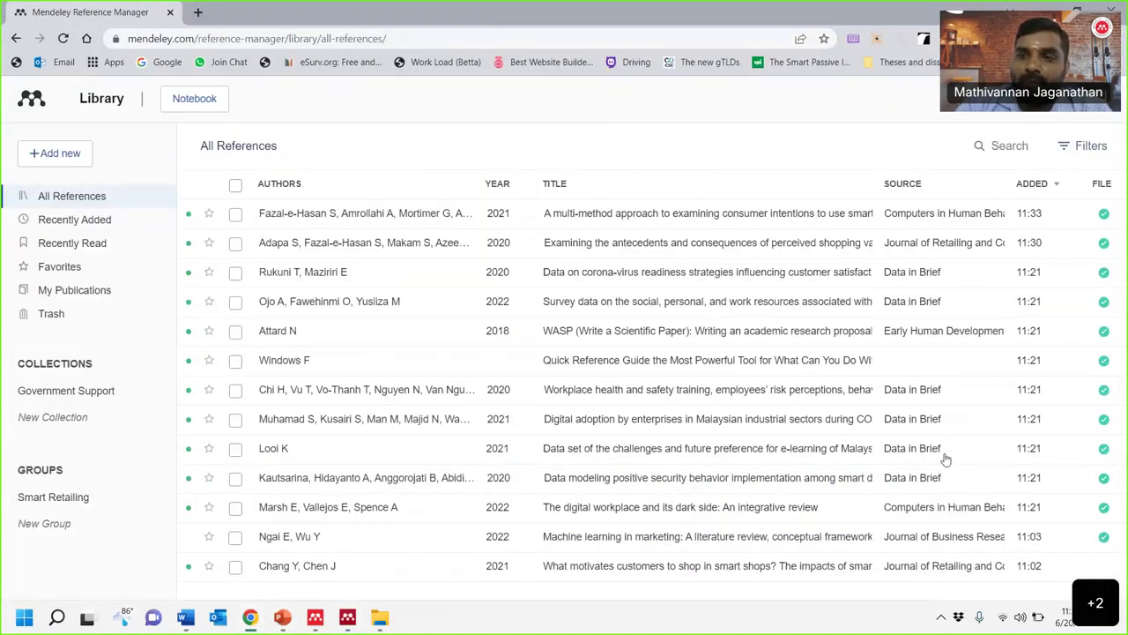
Preview the digital workplace review and Malaysian digital adoption articles in the web library, then close the details
click(371, 510)
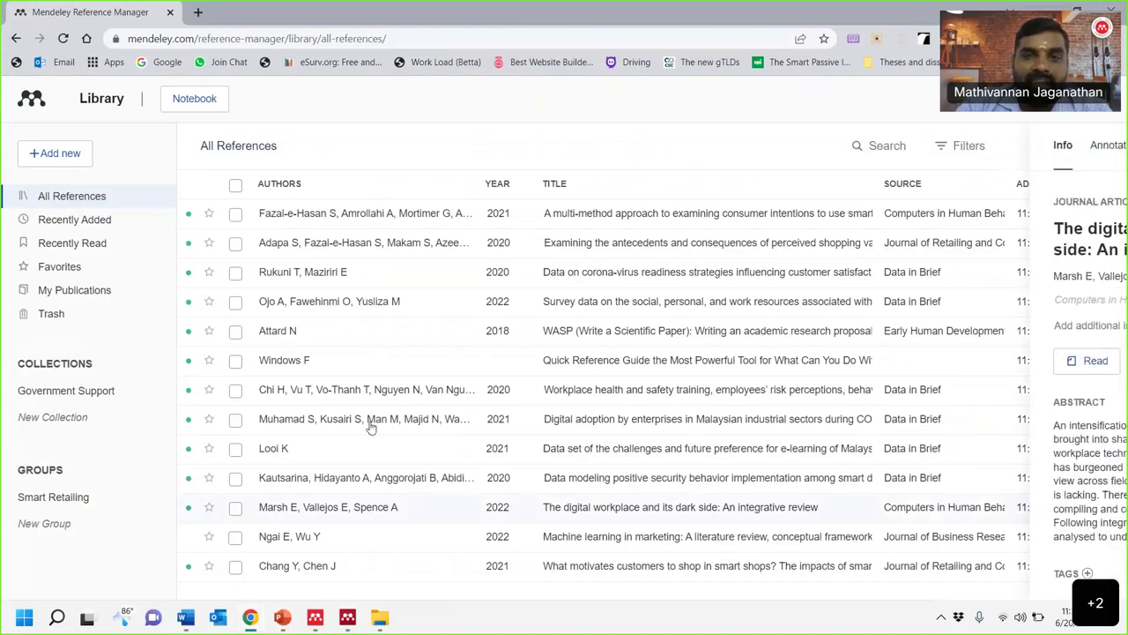
click(370, 423)
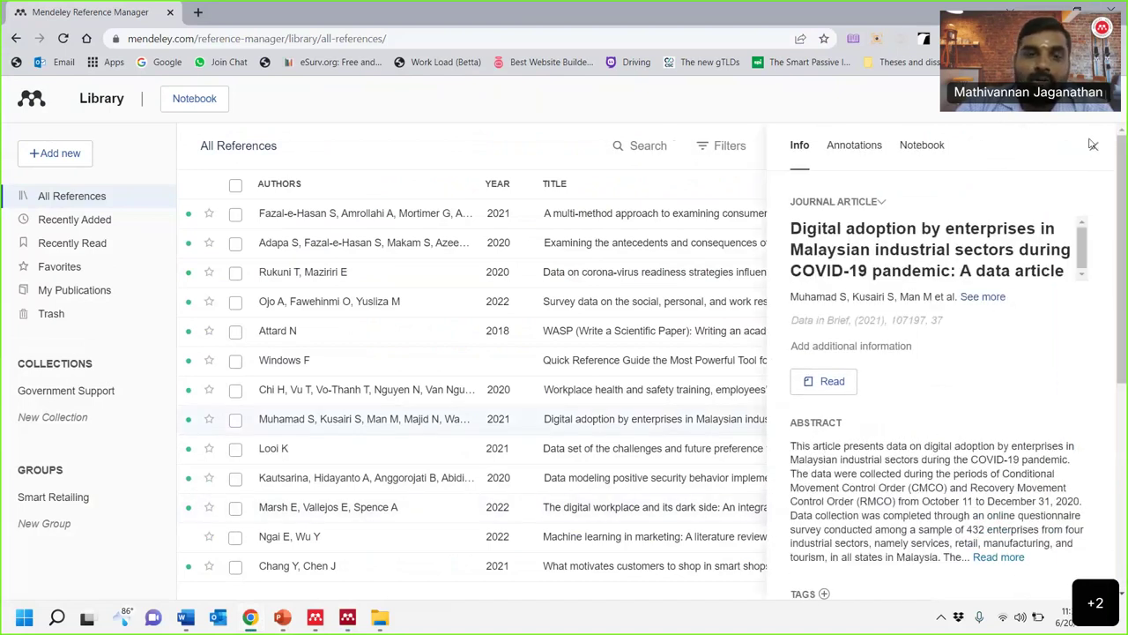
click(1093, 144)
In the desktop Reference Manager, look over the export options and dismiss them without choosing
click(316, 619)
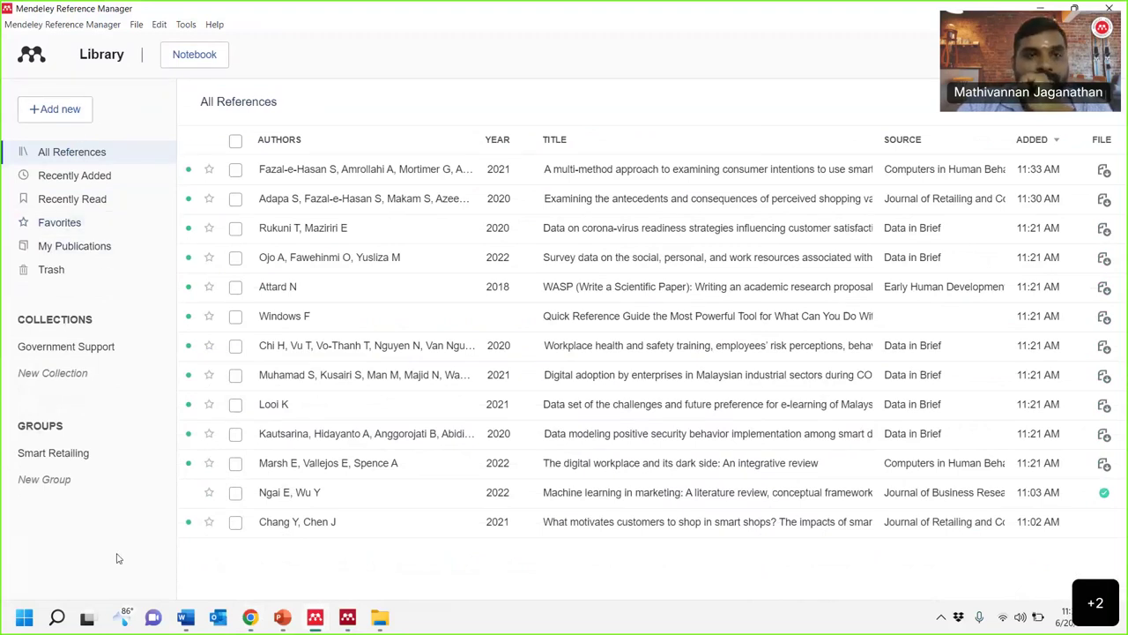
click(136, 24)
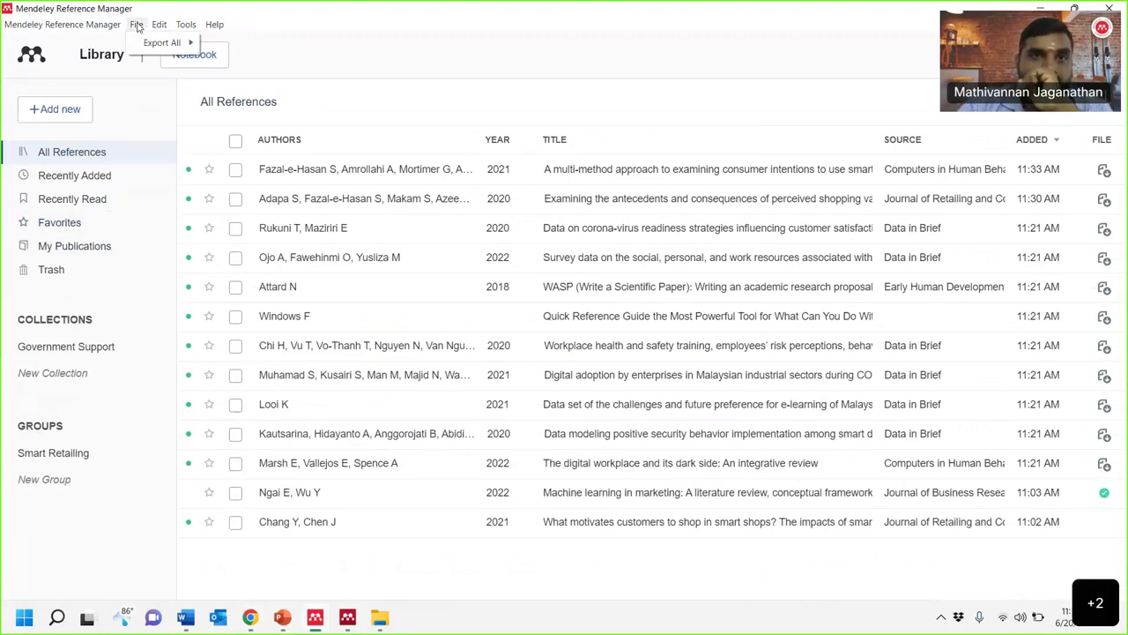
click(326, 552)
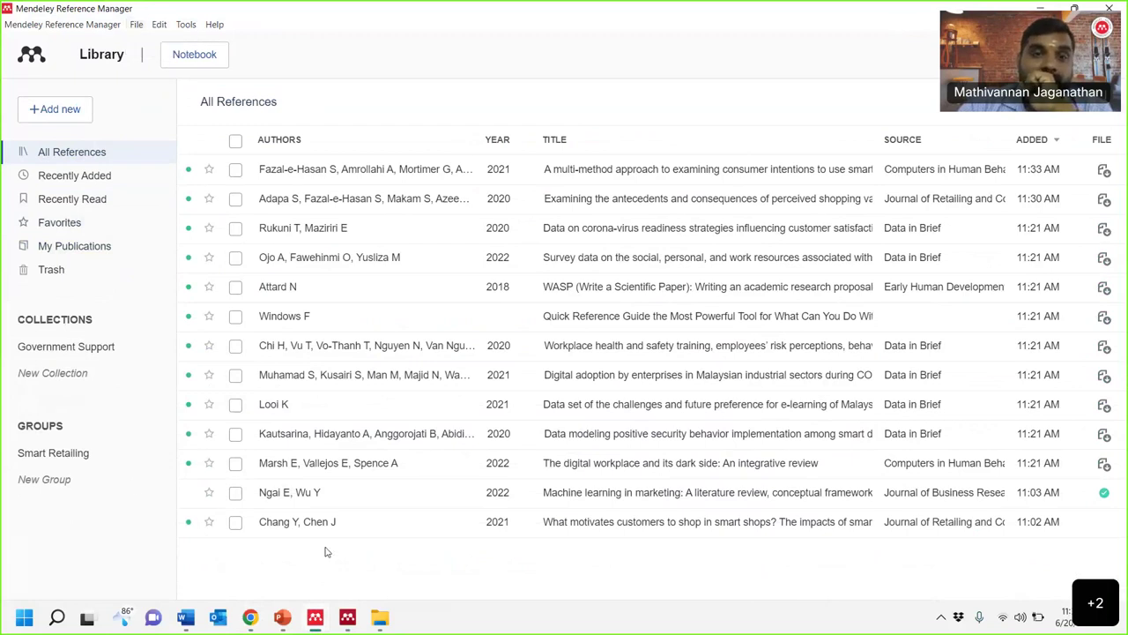
Show the Adapa S smart retail shopping value article's details and select its author text
click(347, 619)
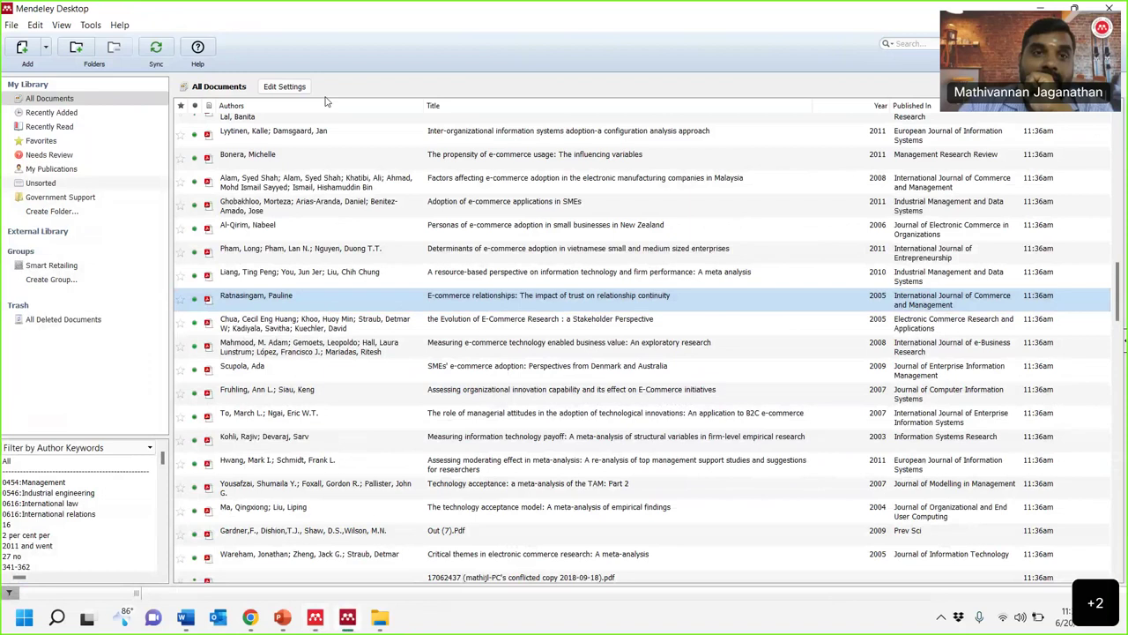
click(316, 619)
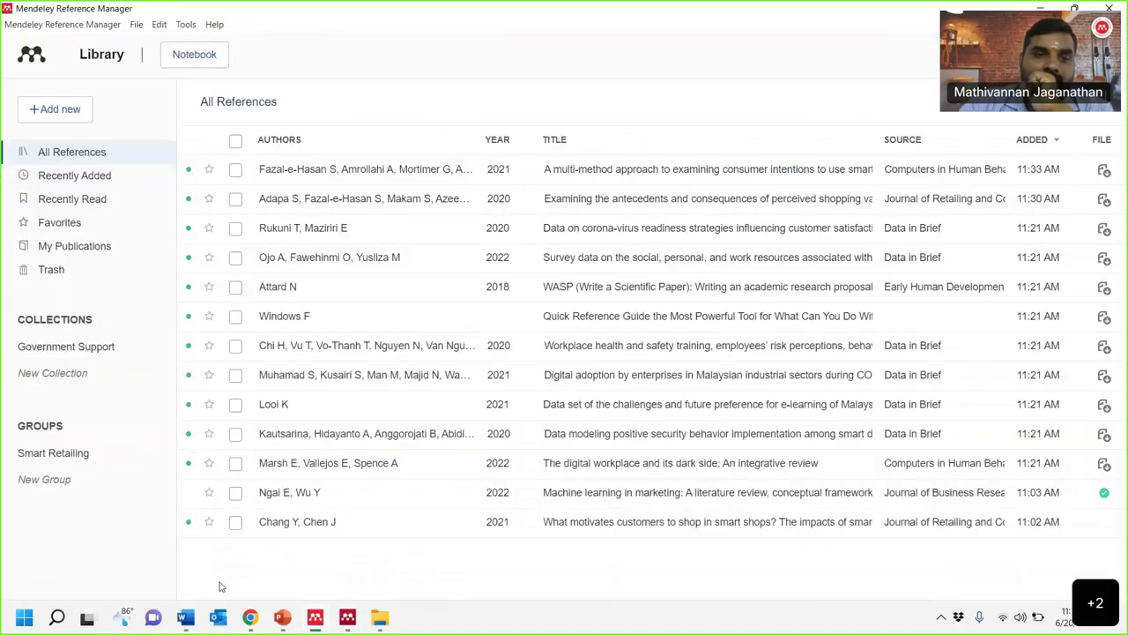
click(343, 191)
drag(728, 85, 683, 79)
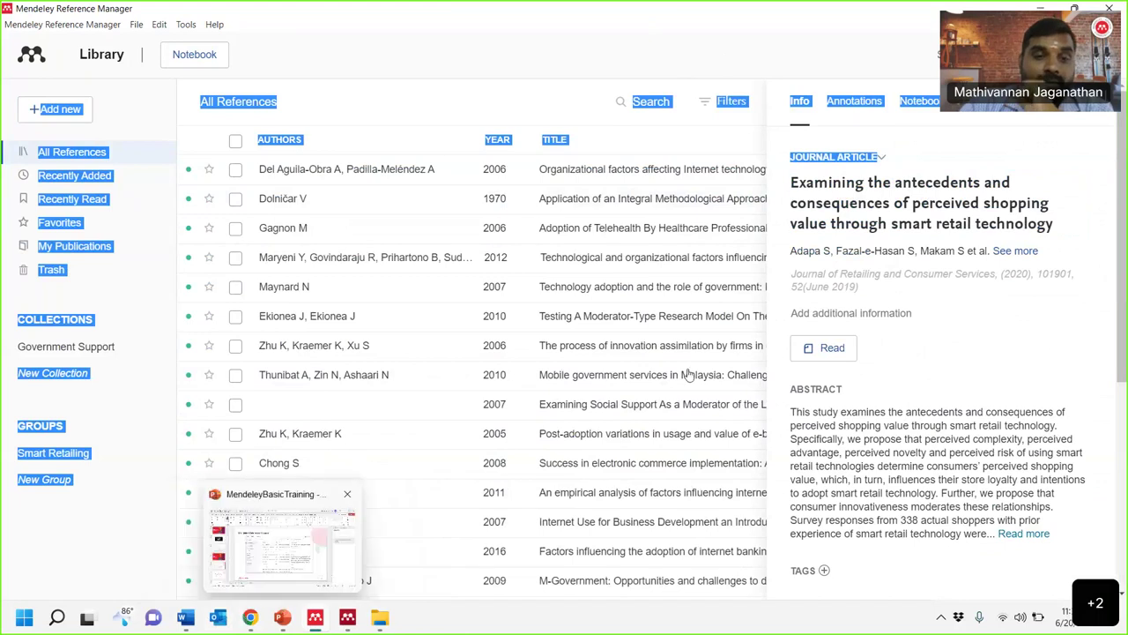
View the Testing A Moderator-Type article's details, close them, and scroll down the list
click(658, 326)
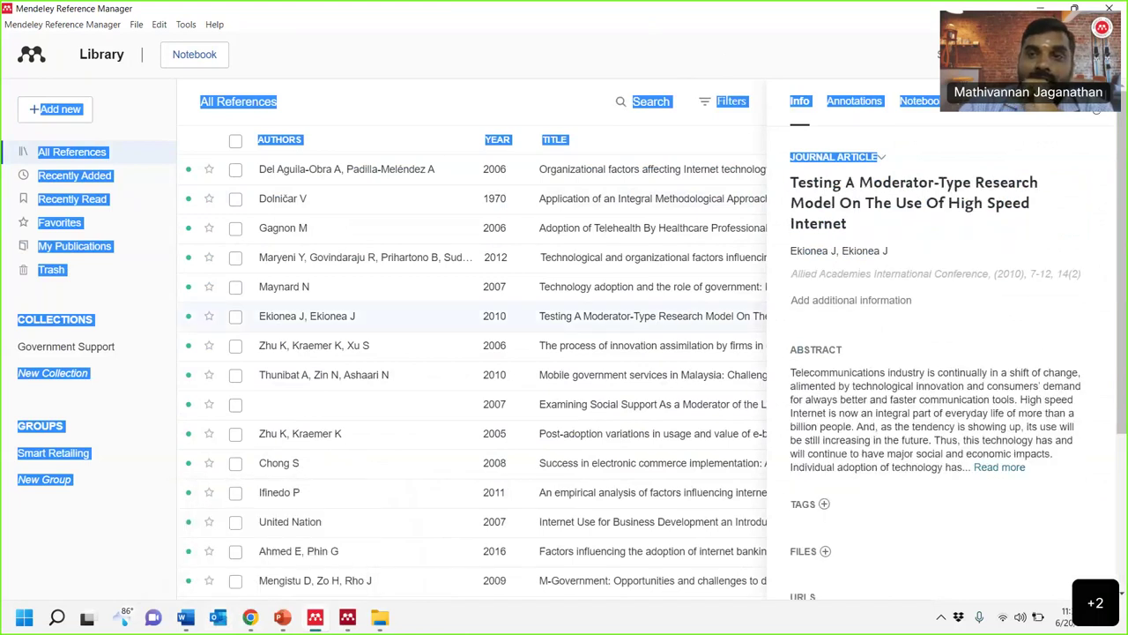
key(Escape)
scroll(663, 414, down, 10)
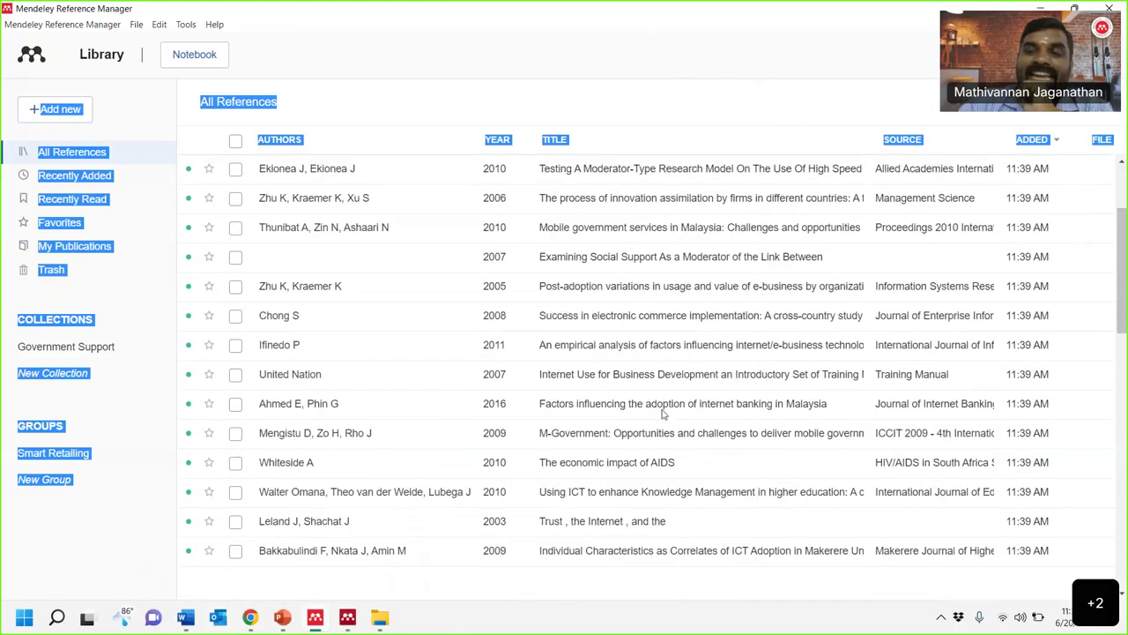
scroll(663, 415, down, 5)
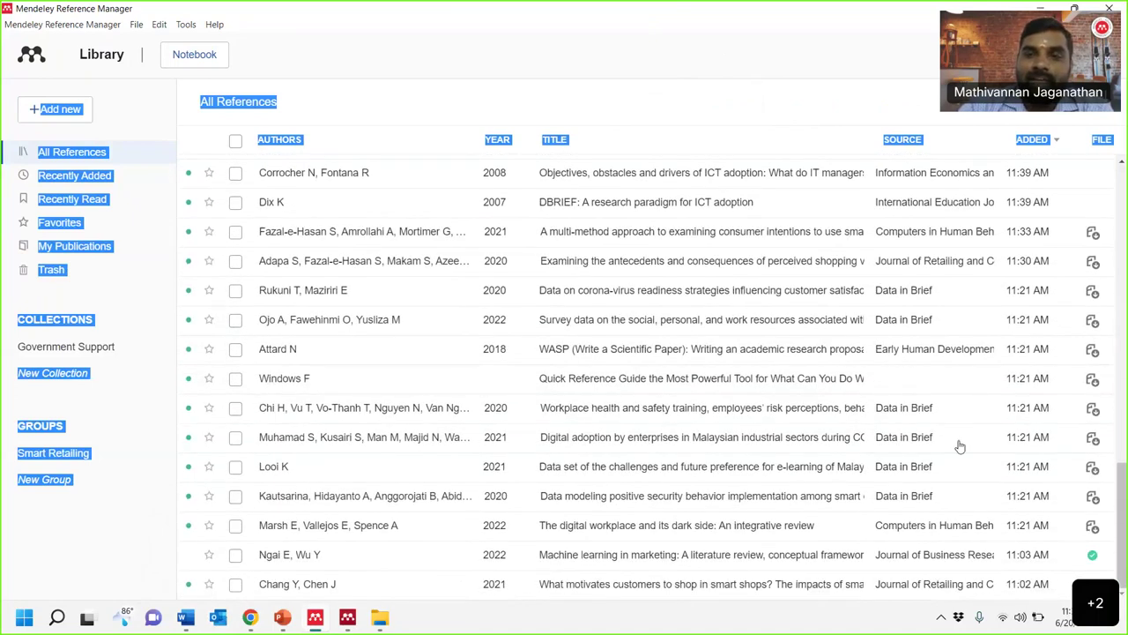
Read the Machine learning in marketing PDF, close it, and switch to Mendeley Desktop
click(689, 560)
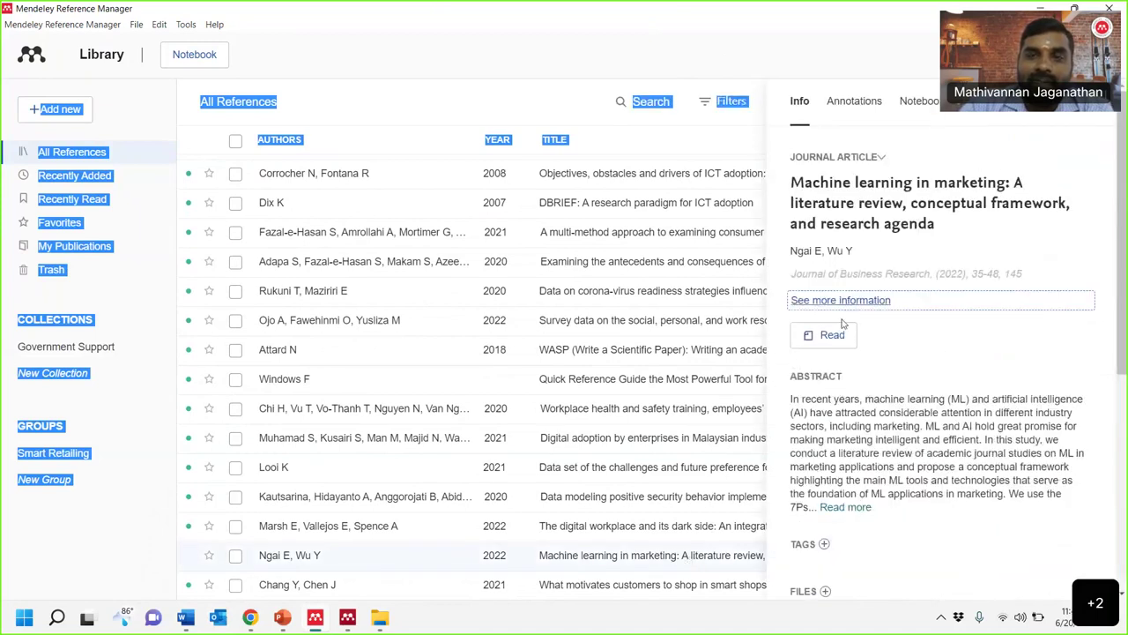
click(832, 336)
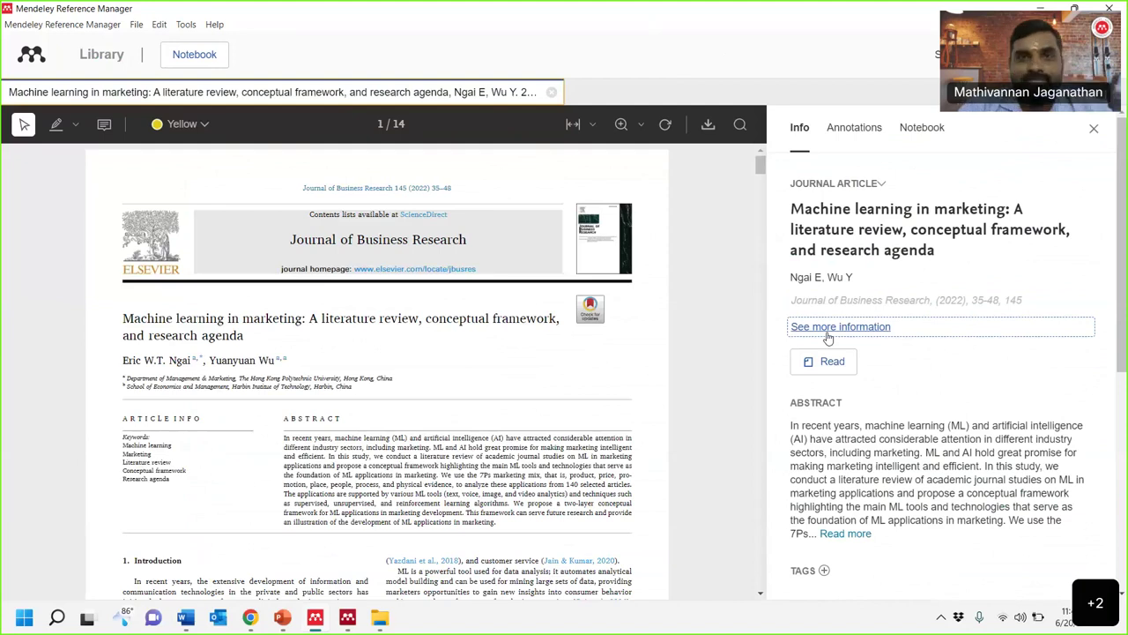
click(552, 93)
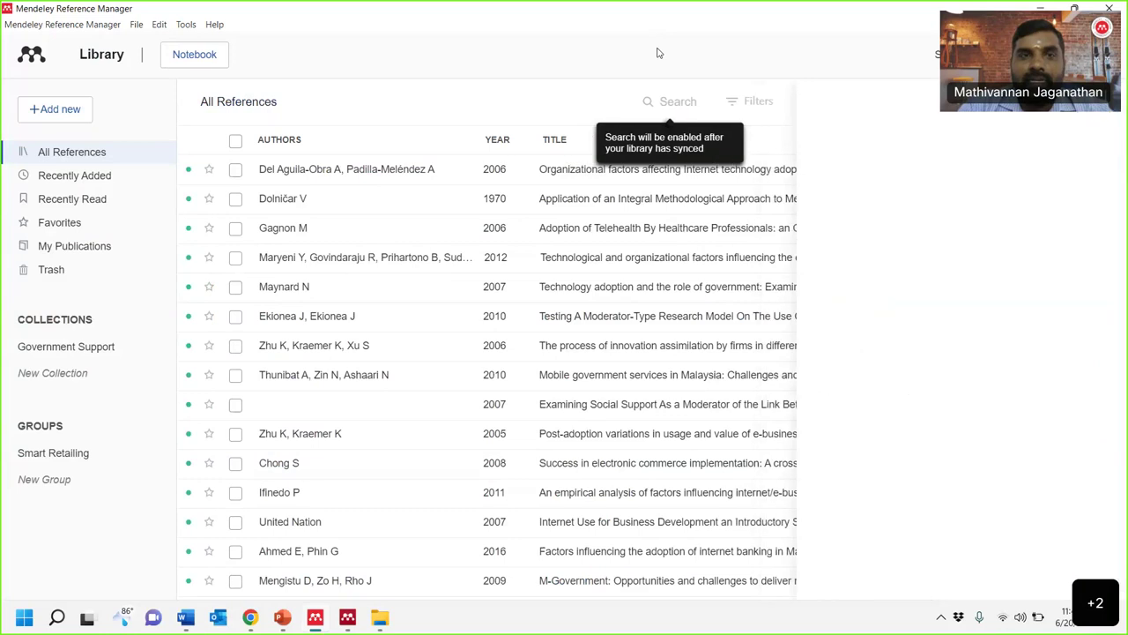
click(348, 617)
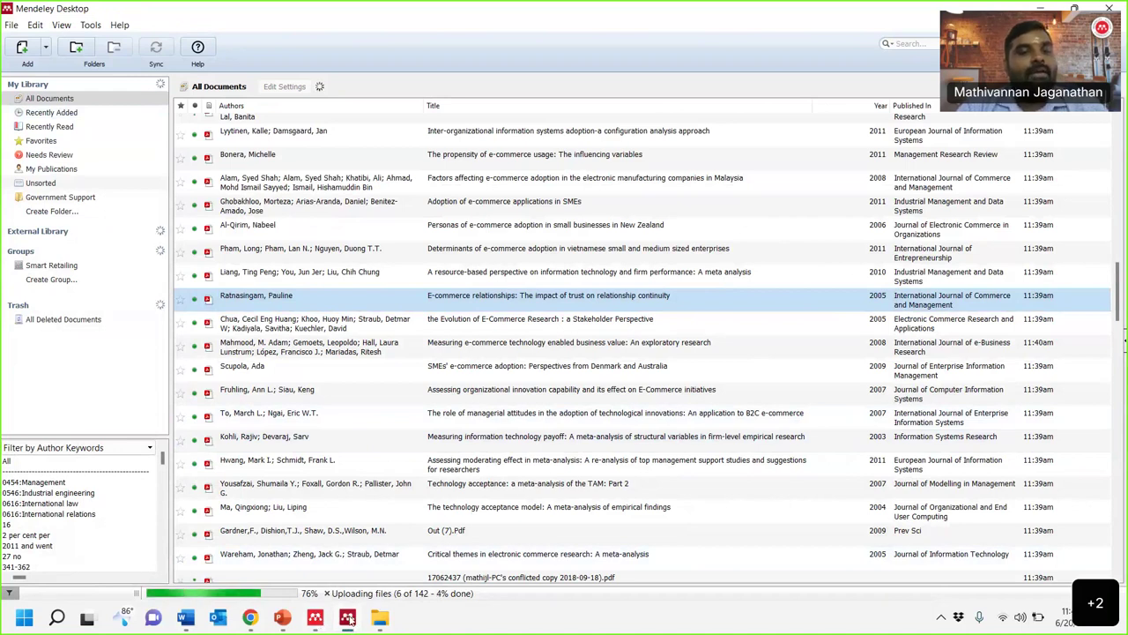
mouse_move(319, 622)
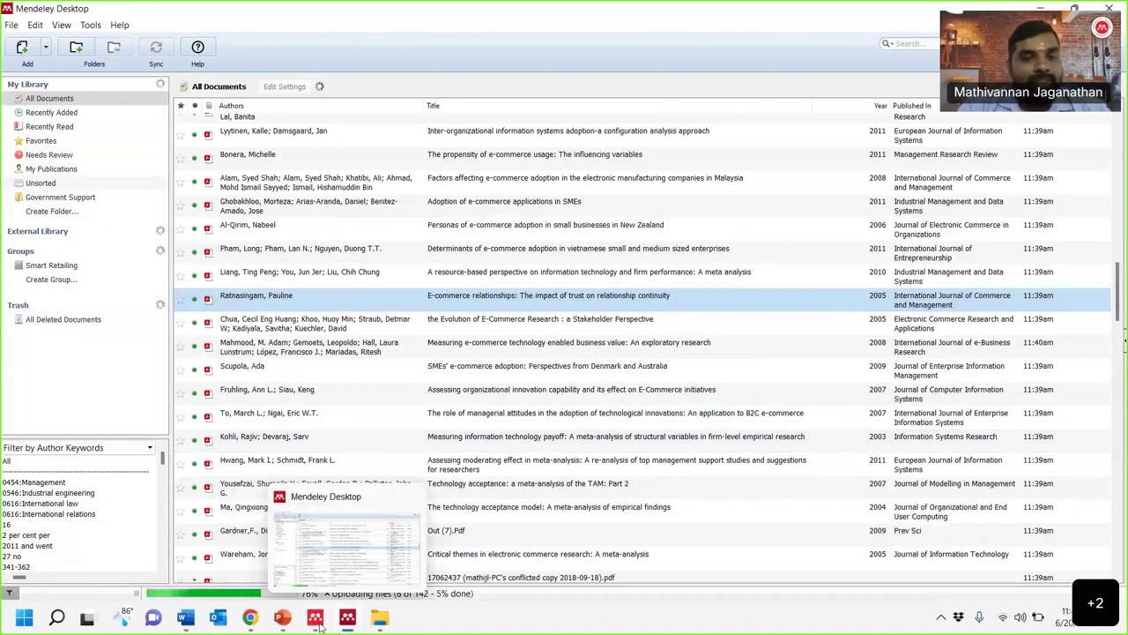
Google 'science direct' in a new tab, open ScienceDirect.com, and close the results tab
click(250, 617)
key(ctrl+t)
click(191, 40)
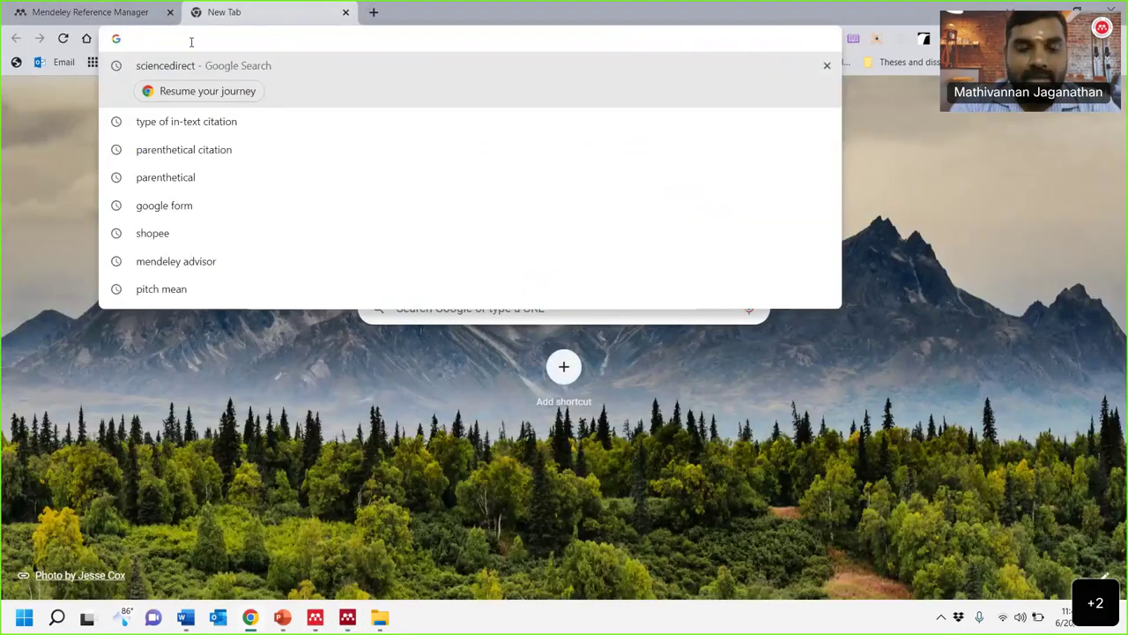
text(science d)
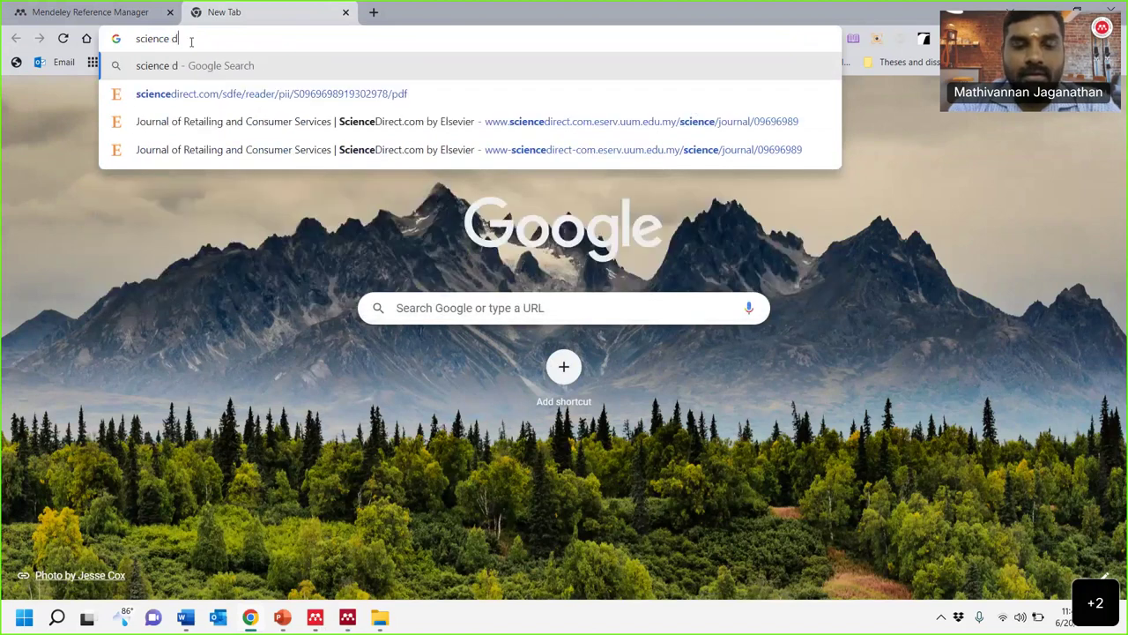
text(irect)
key(Return)
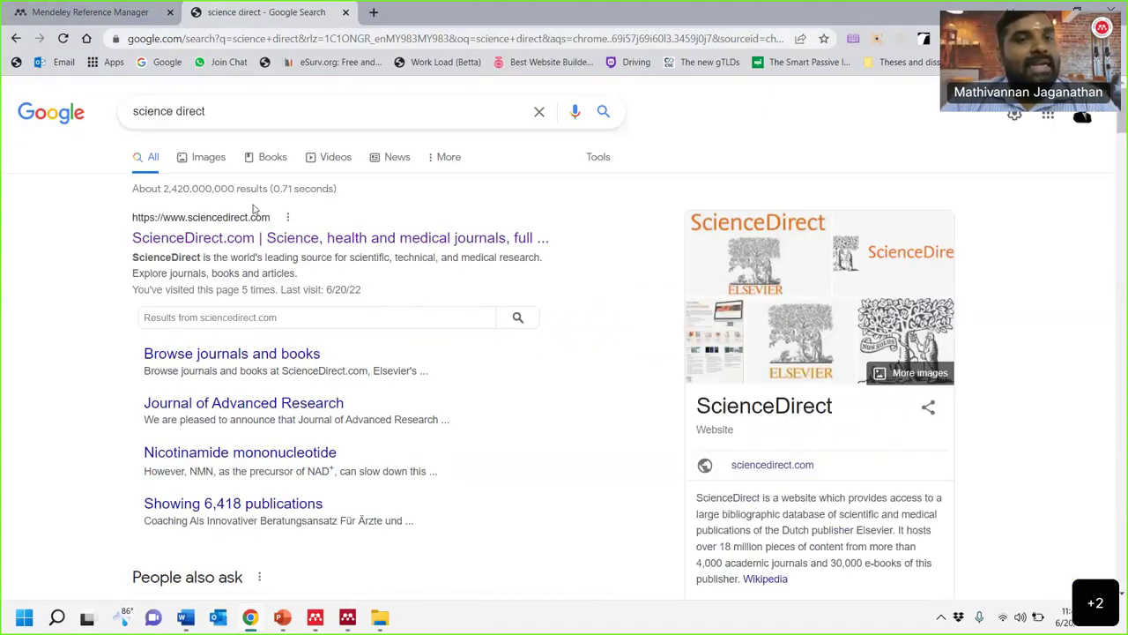
click(234, 239)
click(220, 13)
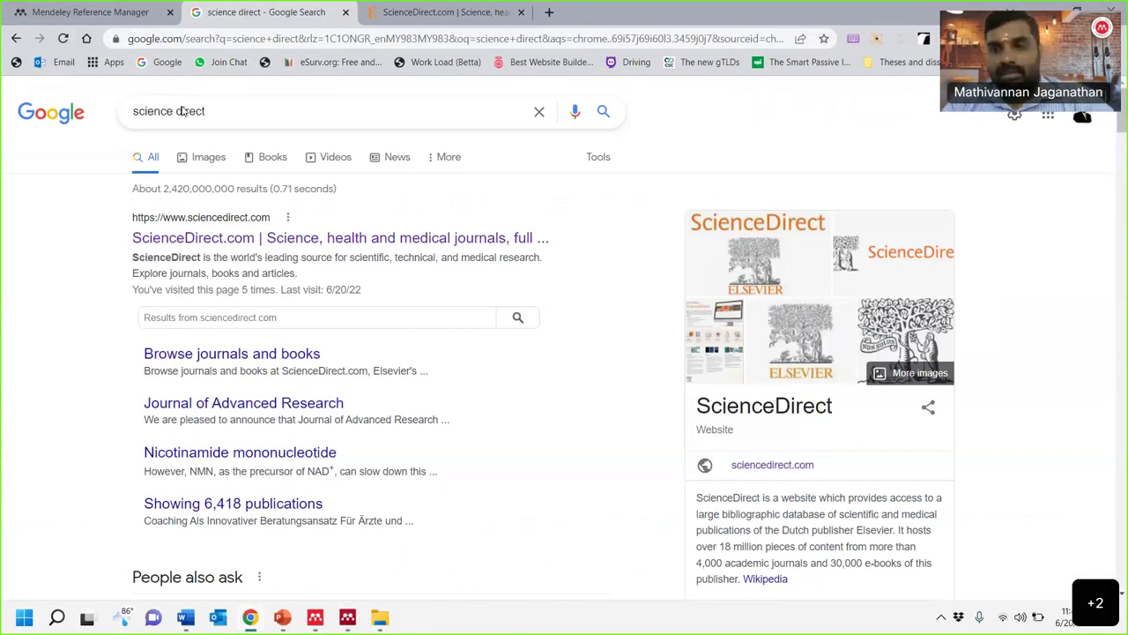
key(ctrl+w)
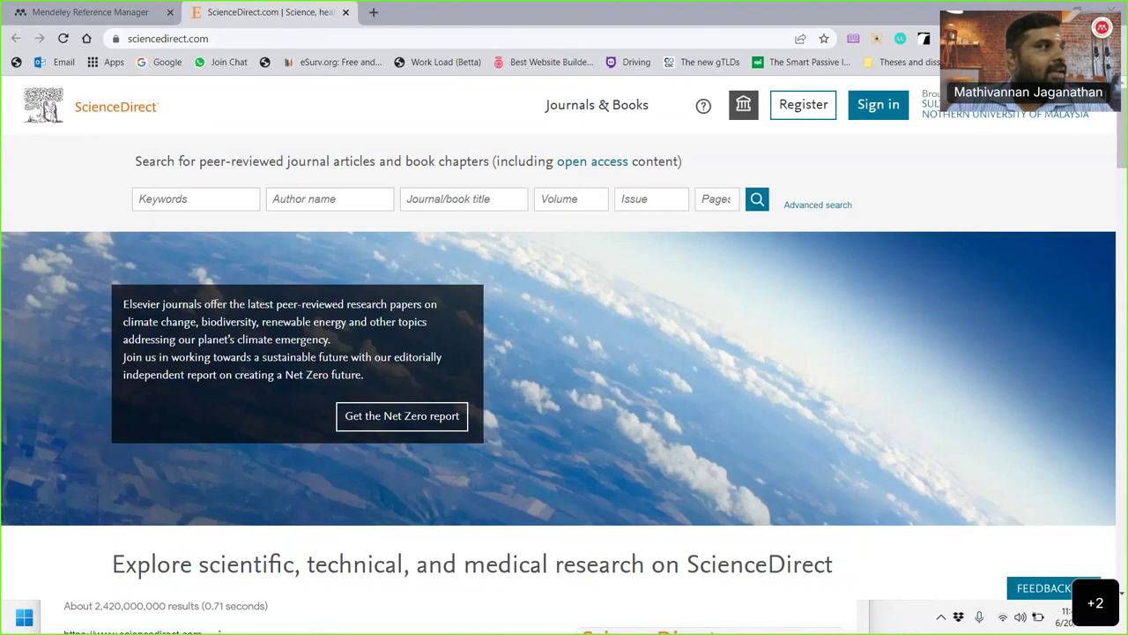
Search ScienceDirect for "smart retailing"
click(245, 37)
click(211, 202)
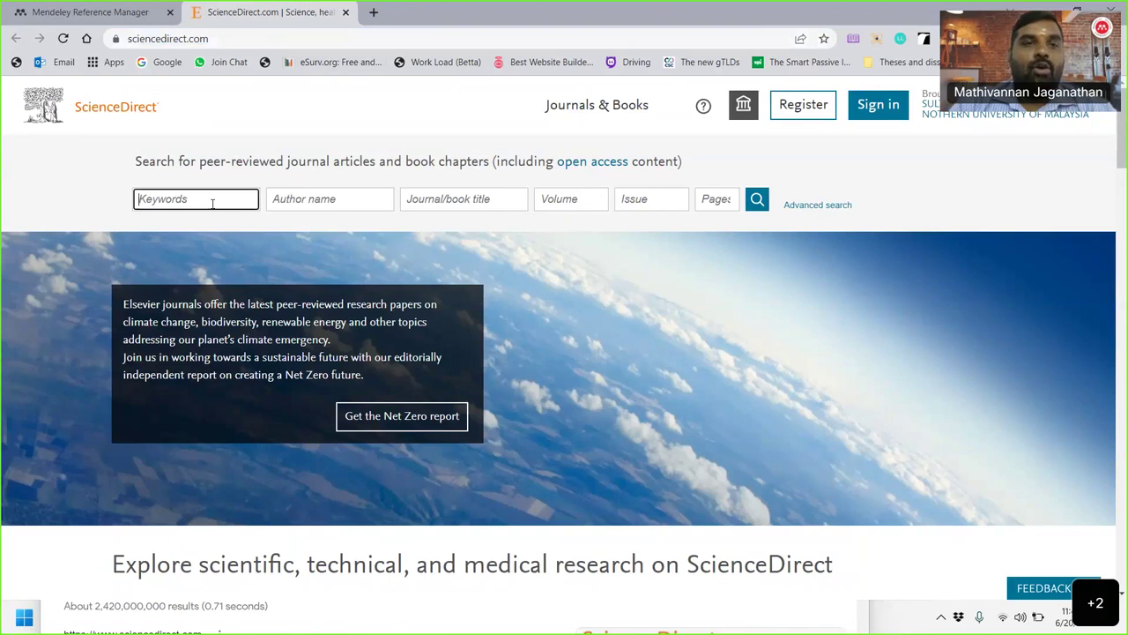
text("smar)
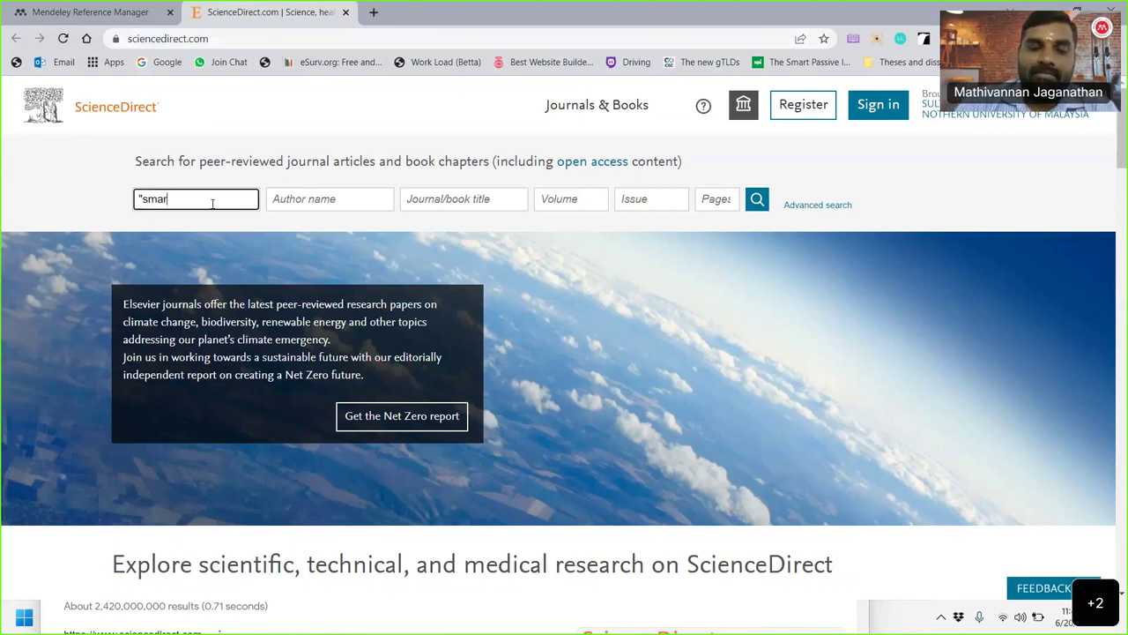
text(t retailing")
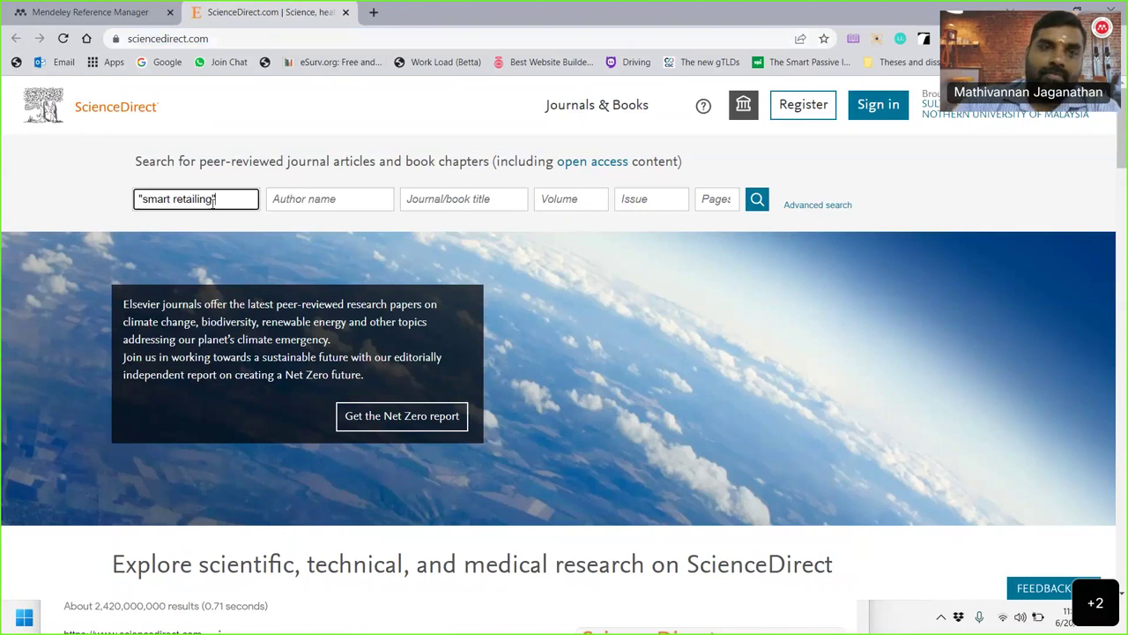
click(754, 198)
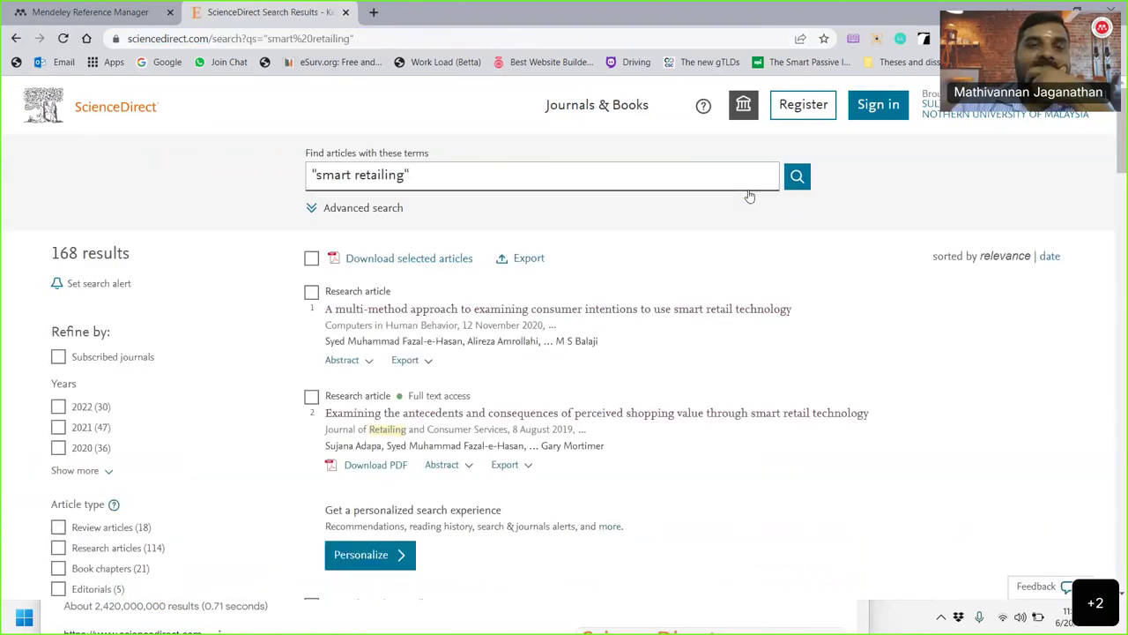
Tick results 2, 3, Managing value co-creation, 5, 6, 7 and 9 for download
scroll(196, 365, down, 1)
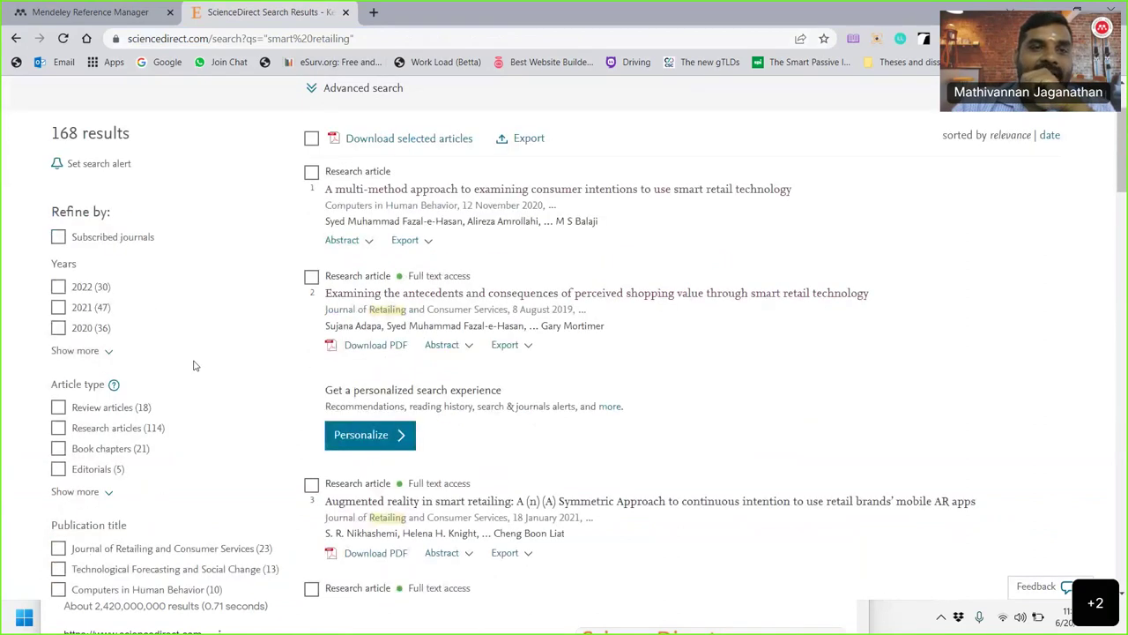
click(312, 251)
scroll(319, 322, down, 2)
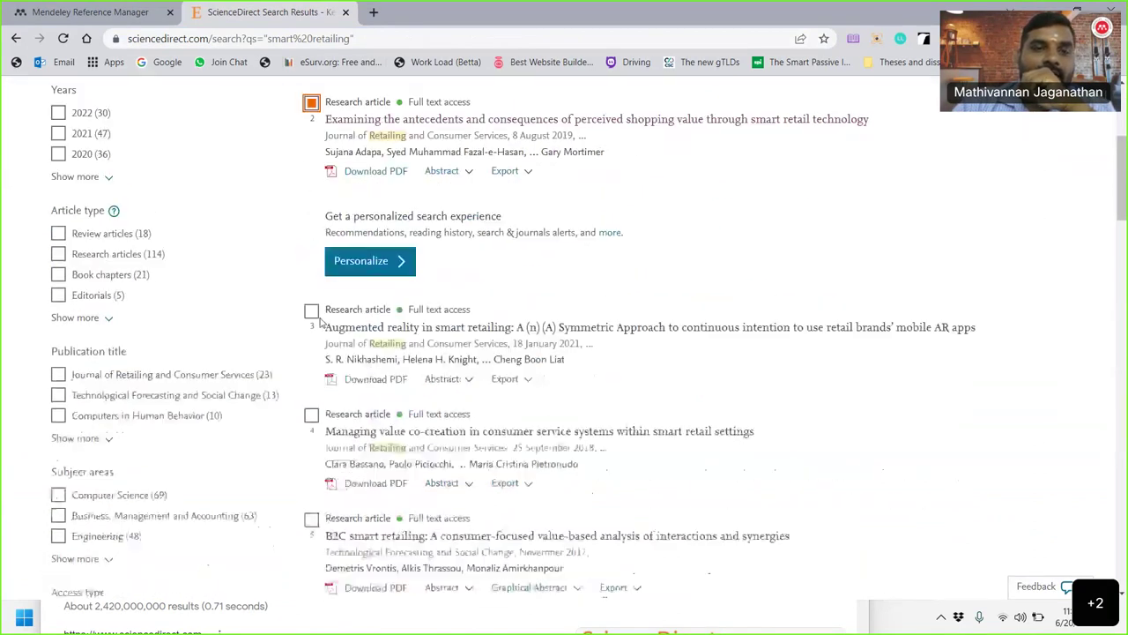
click(311, 311)
scroll(265, 404, down, 1)
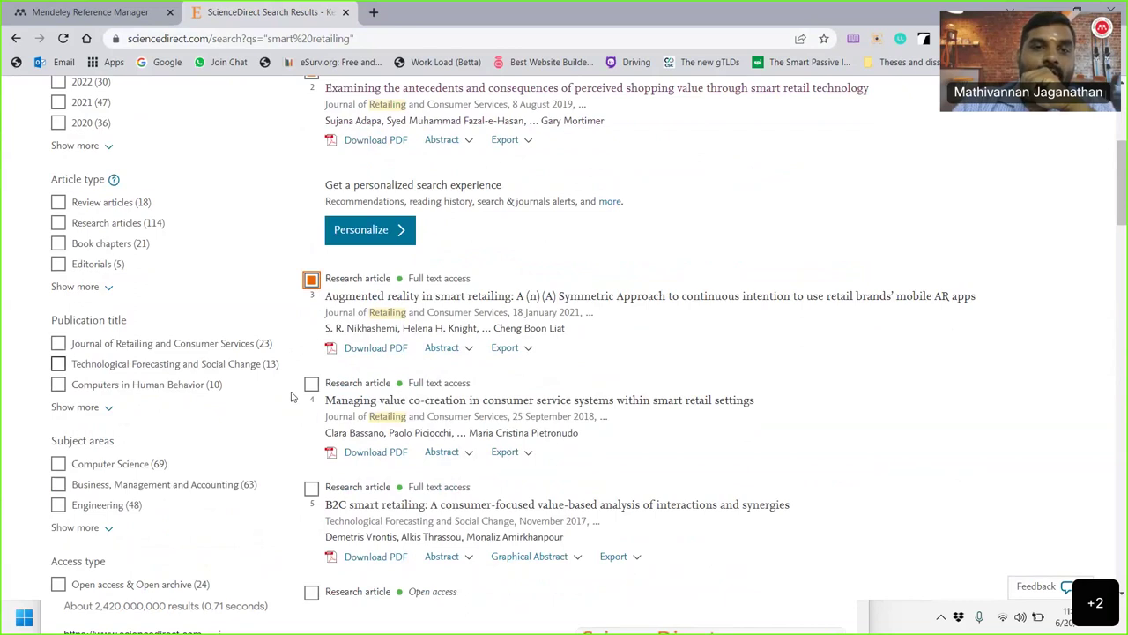
scroll(292, 398, down, 2)
click(311, 193)
click(314, 402)
click(311, 300)
scroll(313, 304, down, 3)
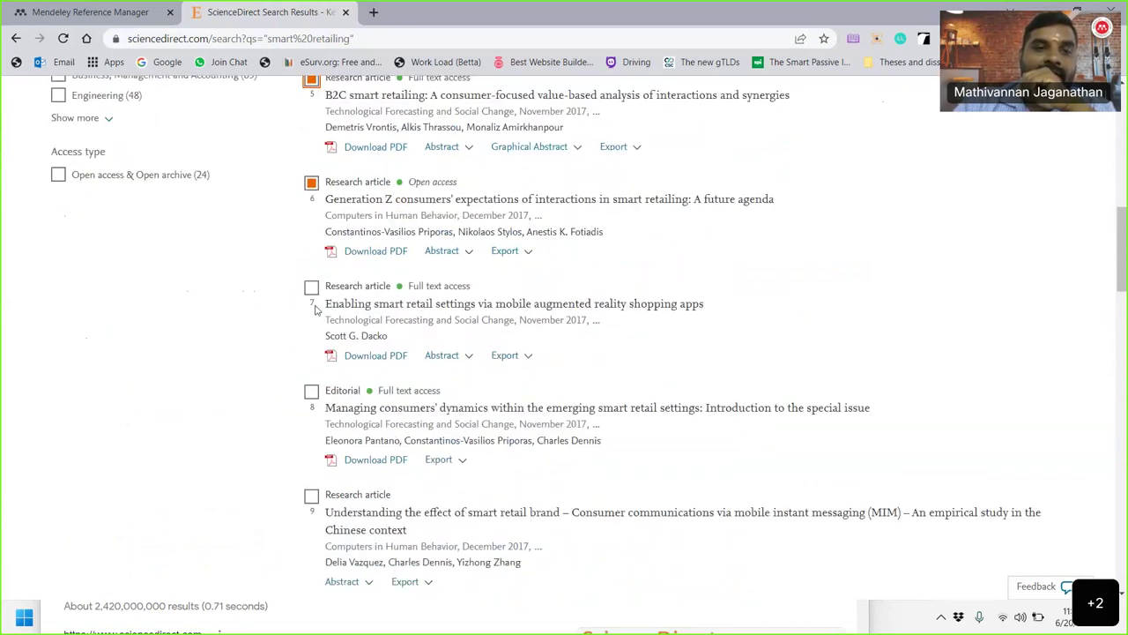
click(311, 288)
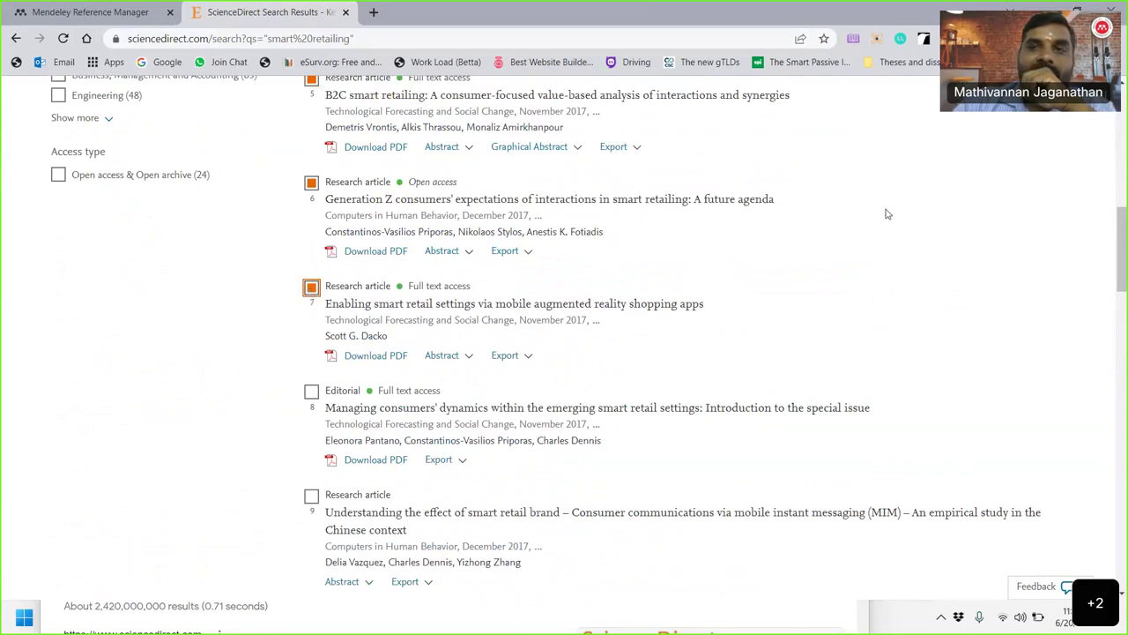
scroll(479, 487, down, 2)
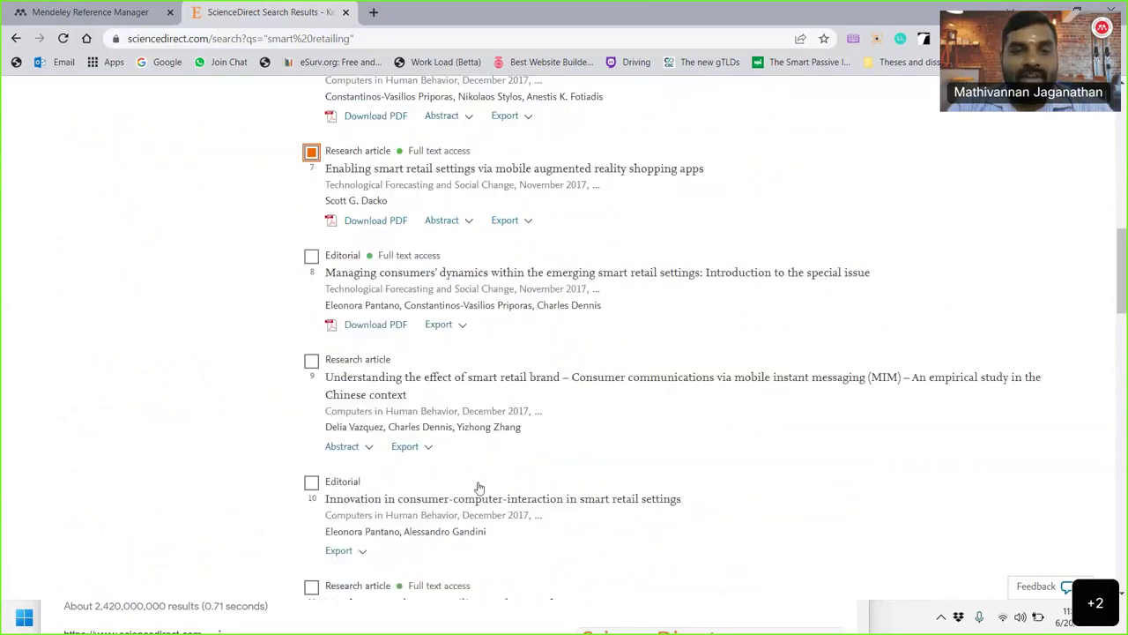
click(311, 349)
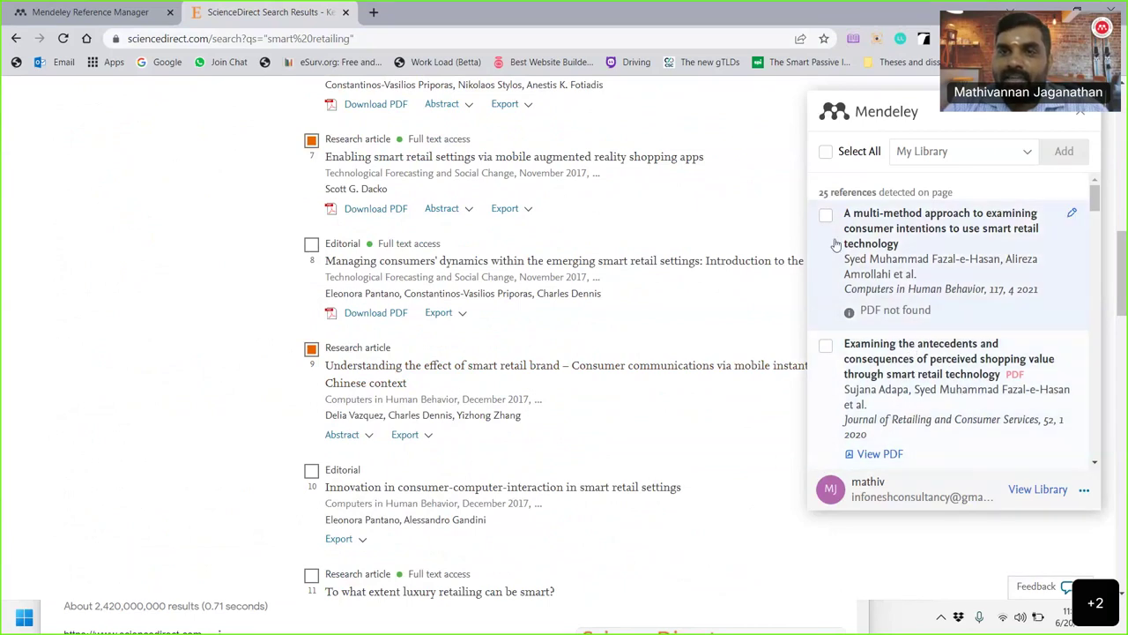
In the importer, tick the seven references from the multi-method study to Enabling smart retail settings
click(825, 215)
click(826, 349)
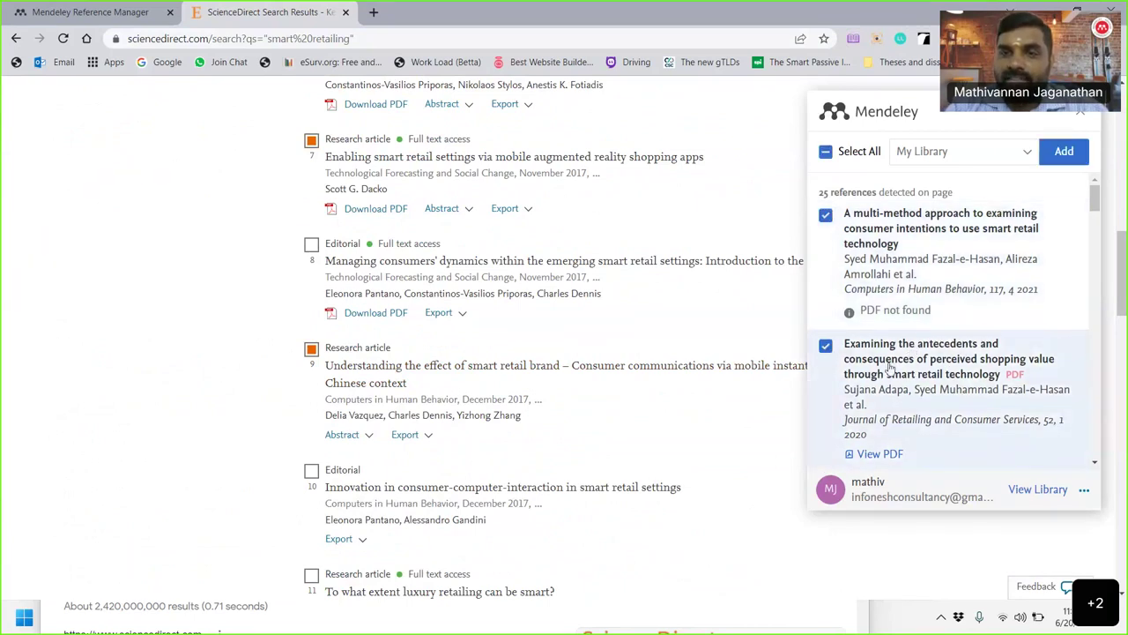
scroll(825, 352, down, 2)
click(826, 349)
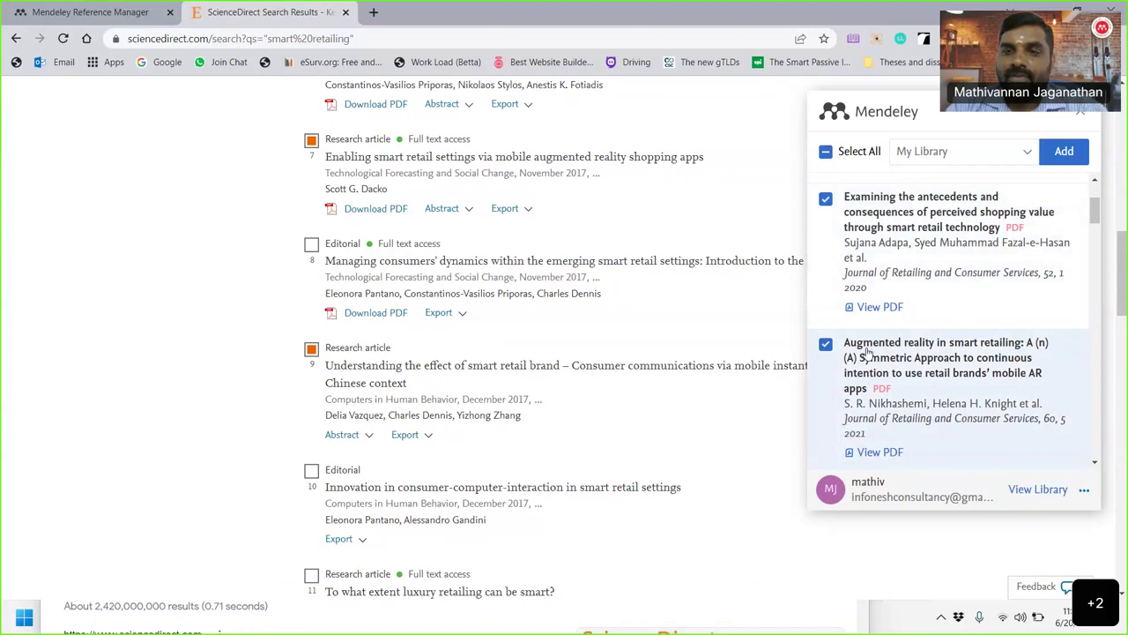
scroll(867, 354, down, 2)
click(826, 343)
scroll(884, 352, down, 3)
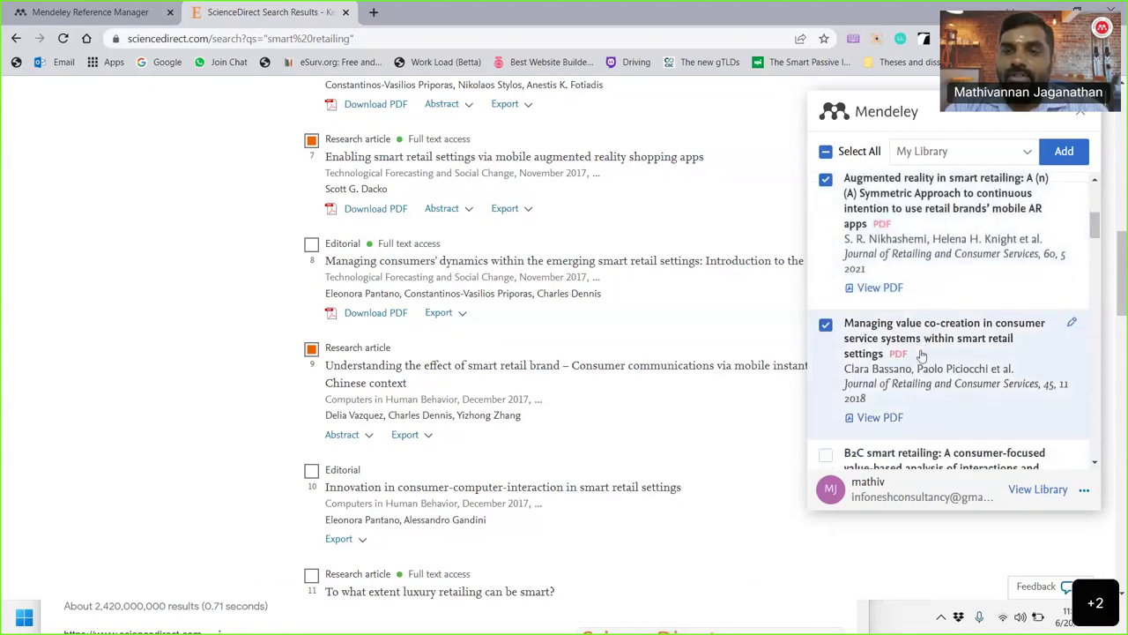
click(826, 328)
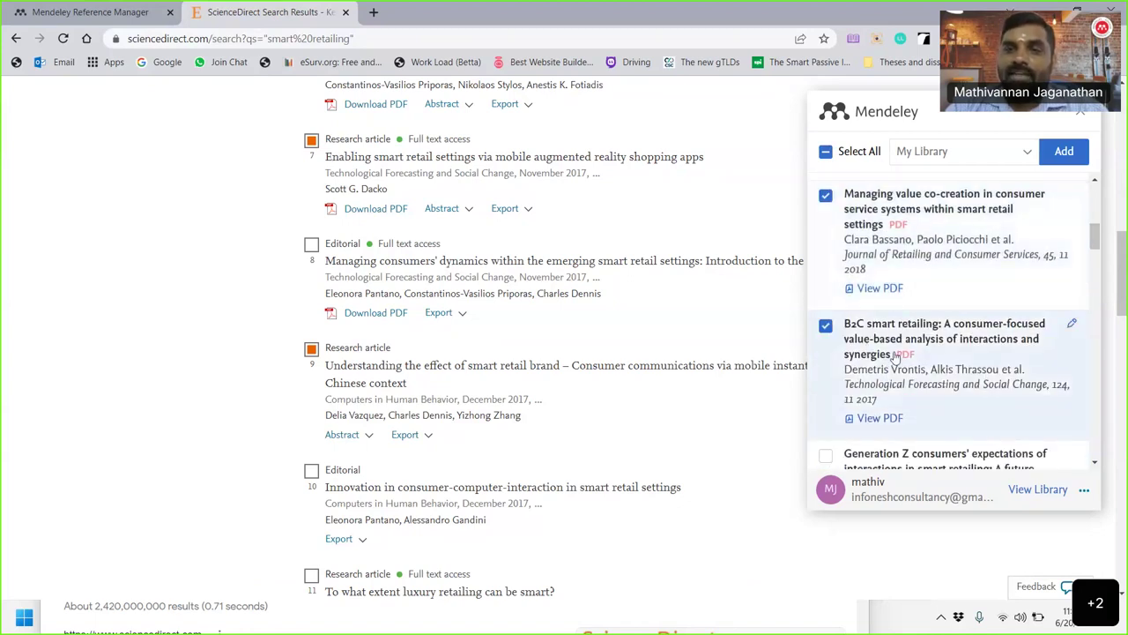
scroll(896, 355, down, 2)
click(825, 308)
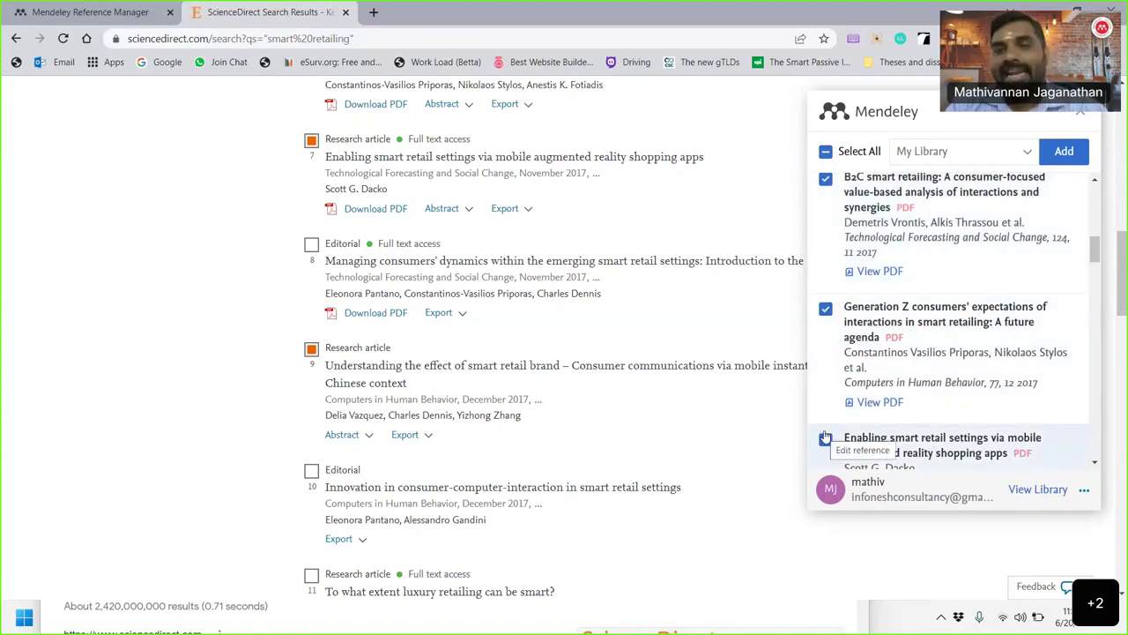
click(824, 438)
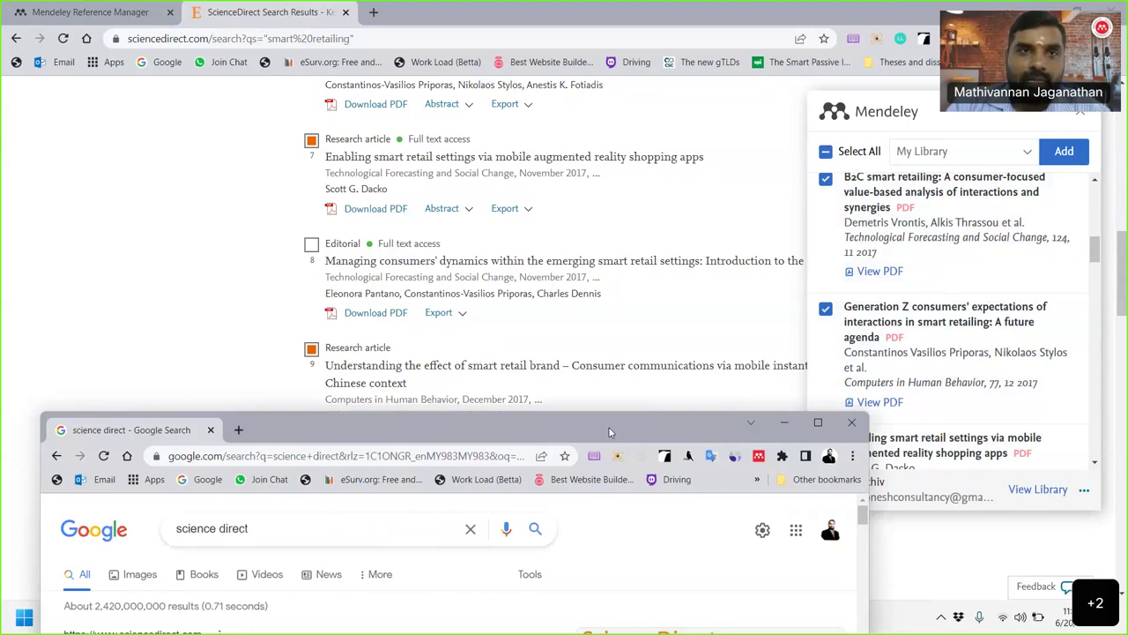
Move aside and close the stray Google search window
drag(609, 427, 618, 16)
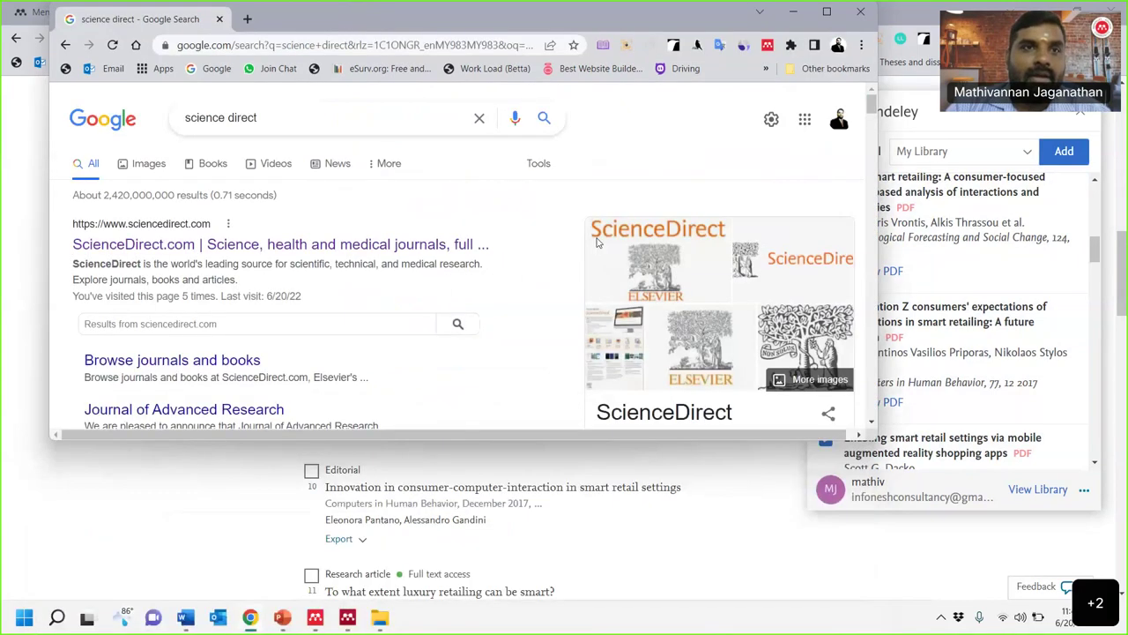
drag(237, 13, 141, 163)
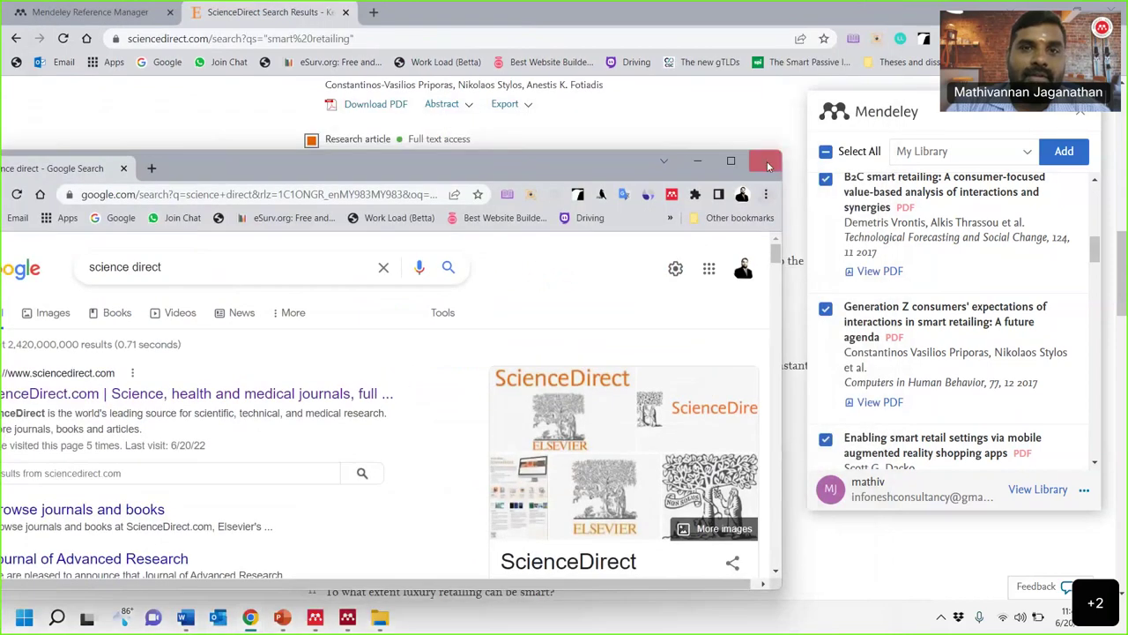
click(769, 166)
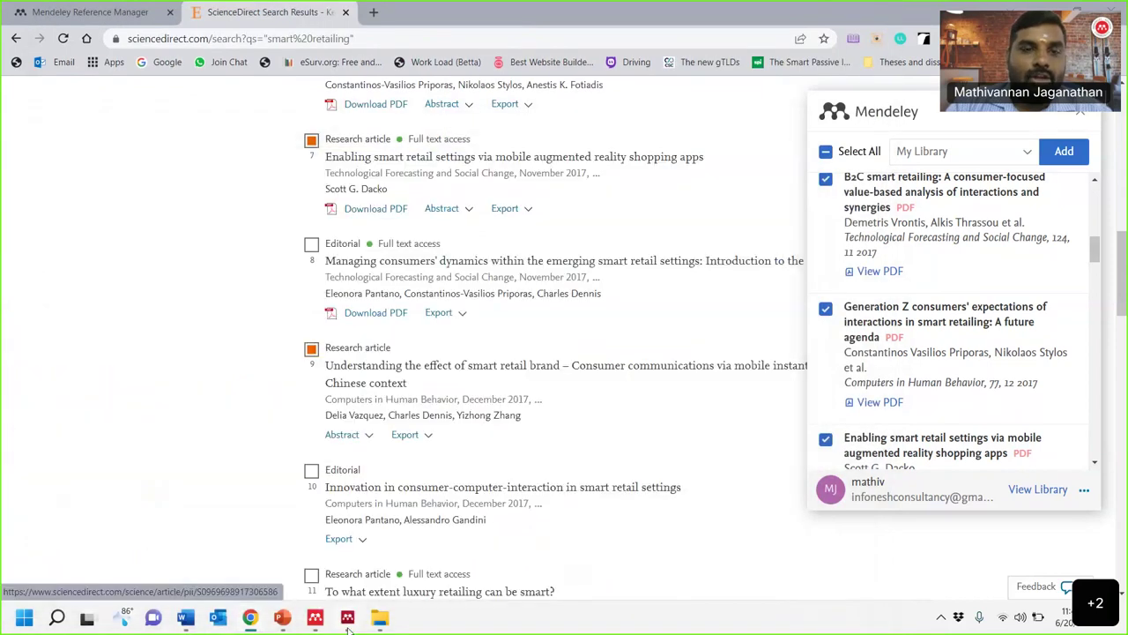
Check the SMEs e-commerce adoption reference in Mendeley Desktop, then return to ScienceDirect
click(480, 447)
click(492, 368)
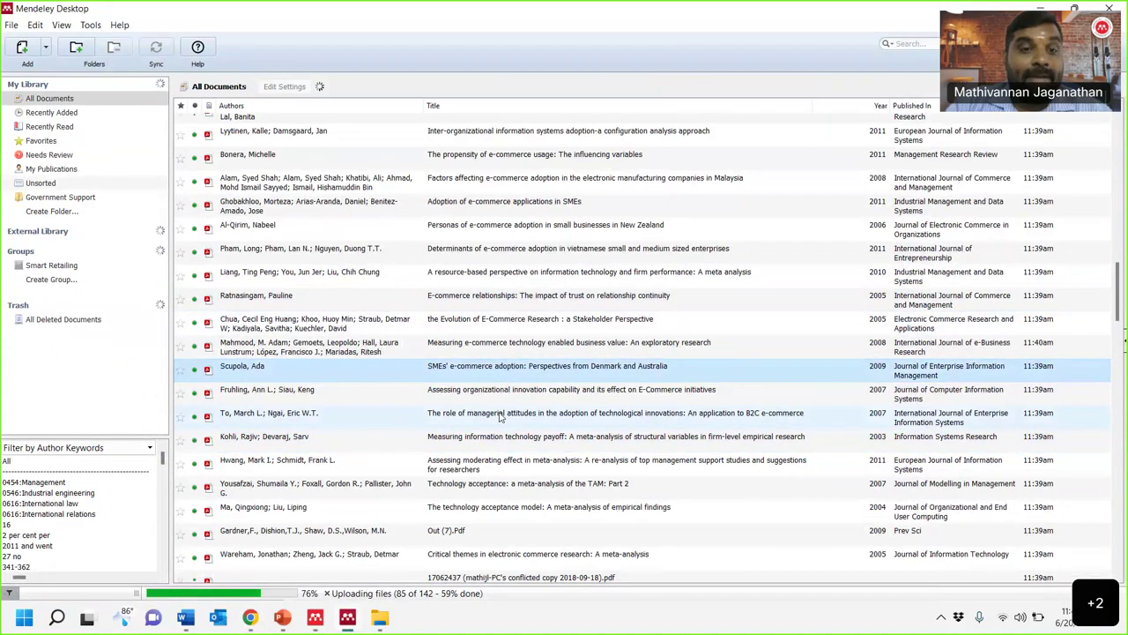
scroll(499, 416, down, 20)
scroll(499, 417, up, 15)
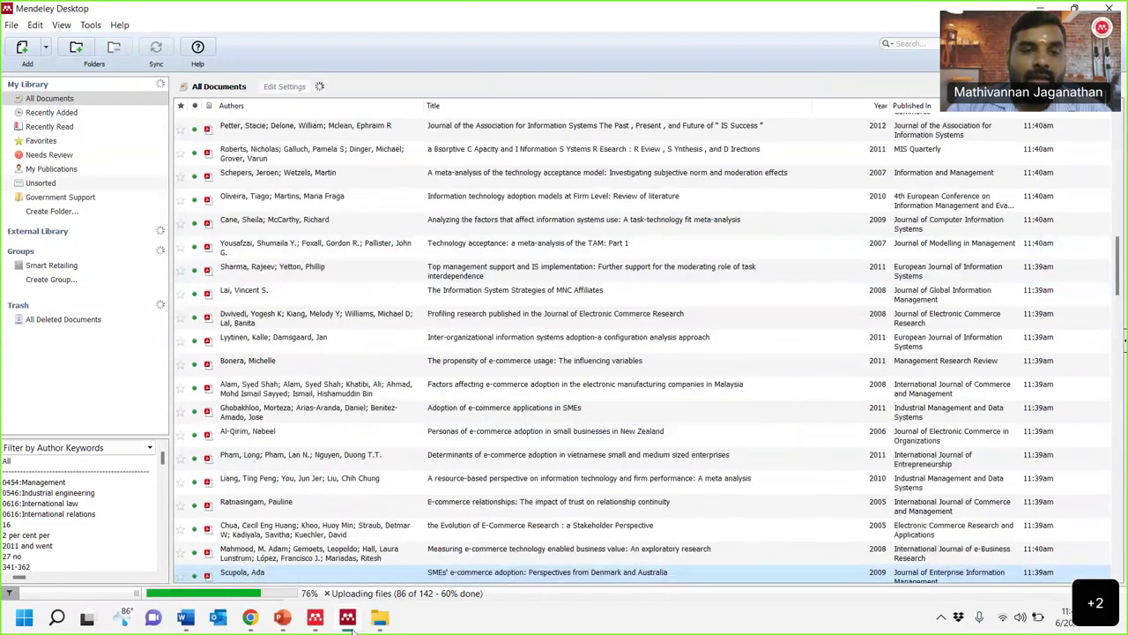
click(248, 620)
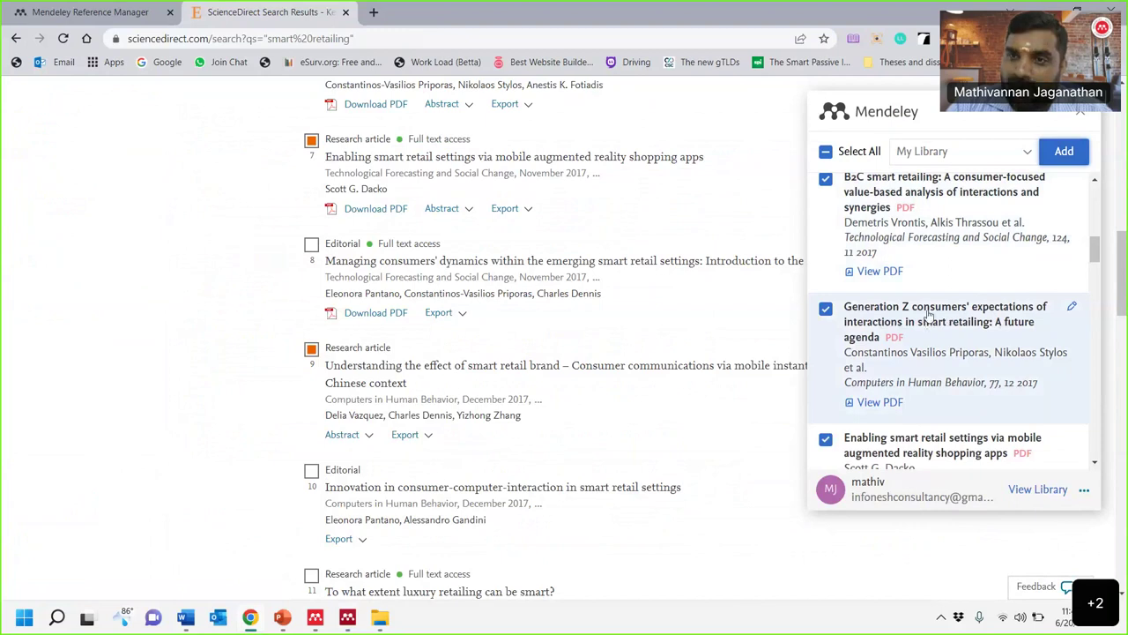
Add the ticked smart-retailing references to My Library, close the importer, and go to Reference Manager
click(1065, 153)
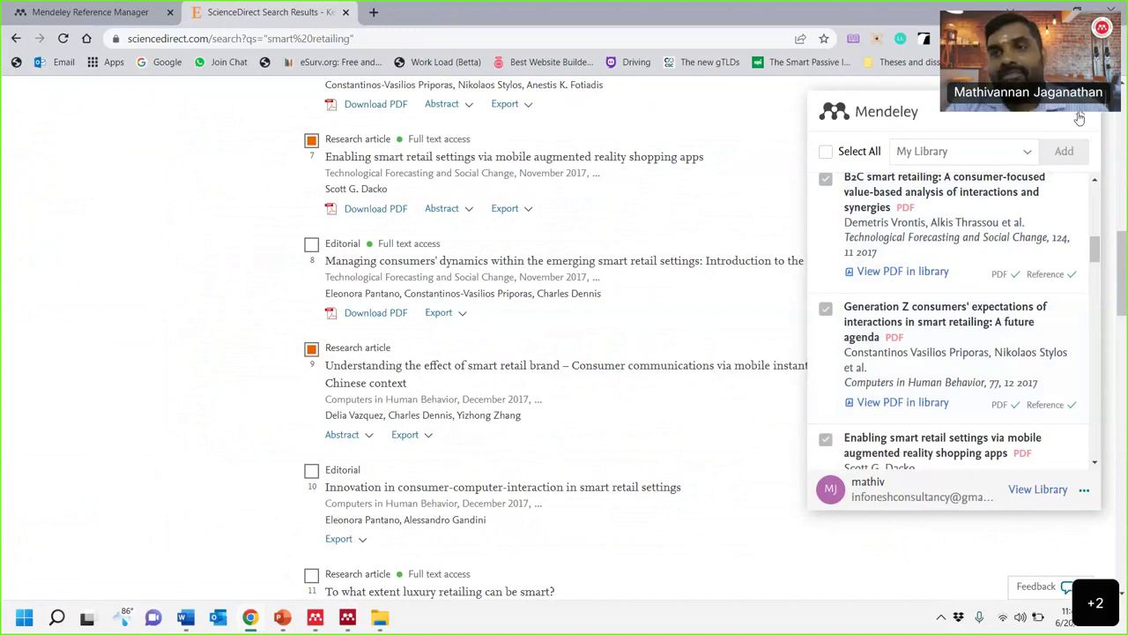
click(1084, 114)
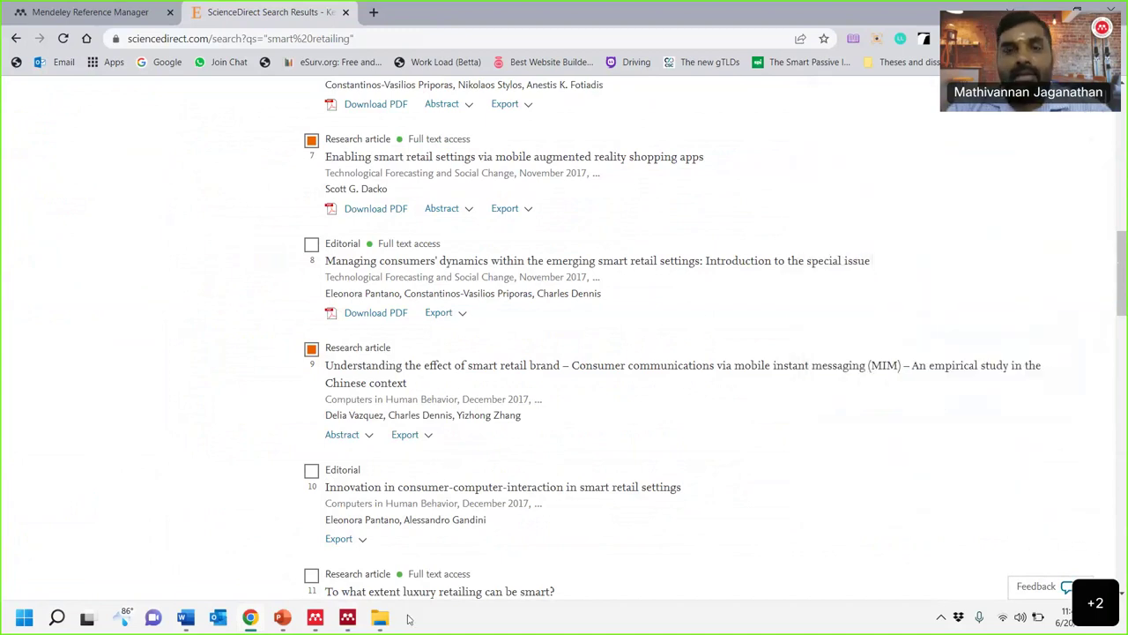
click(316, 617)
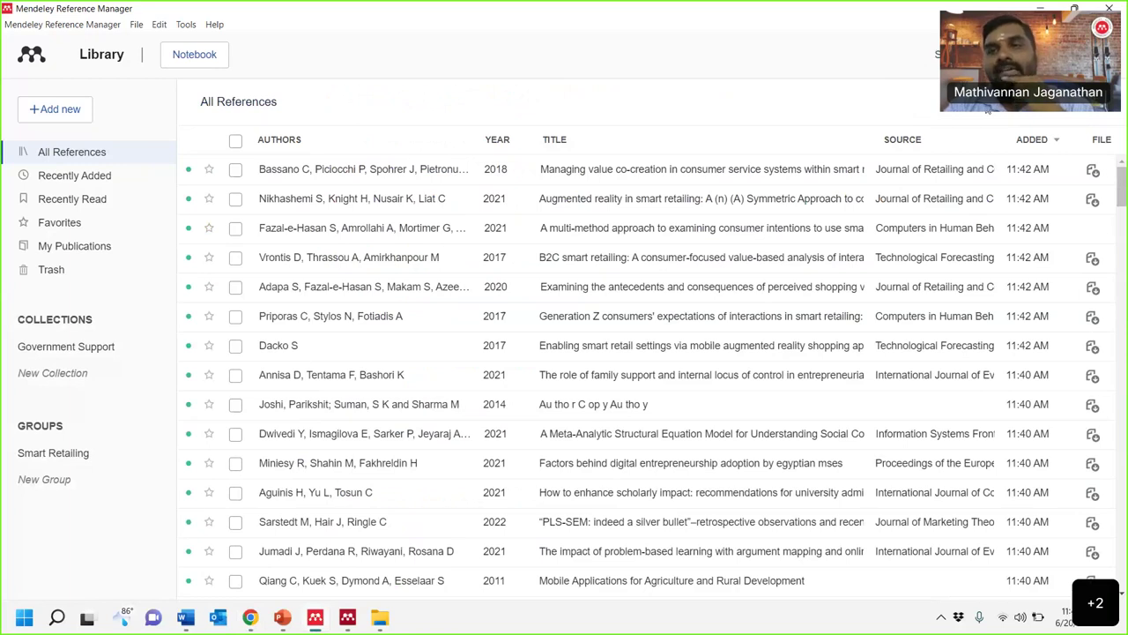
Search the library for 'generation z', then open and close that article's PDF
click(987, 111)
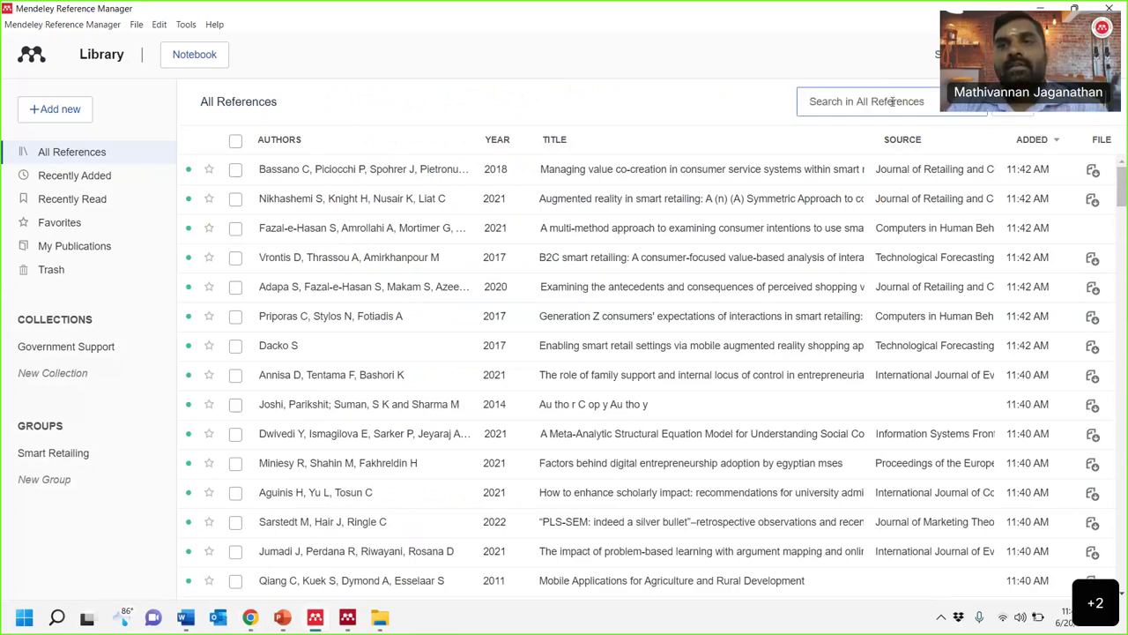
text(generat)
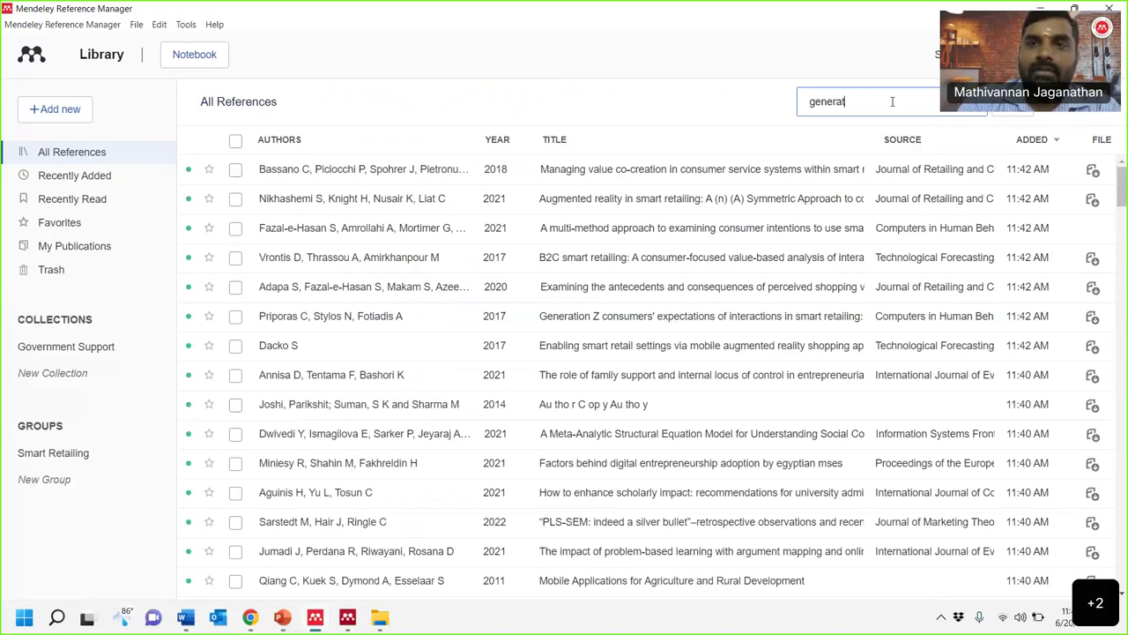
text(ion)
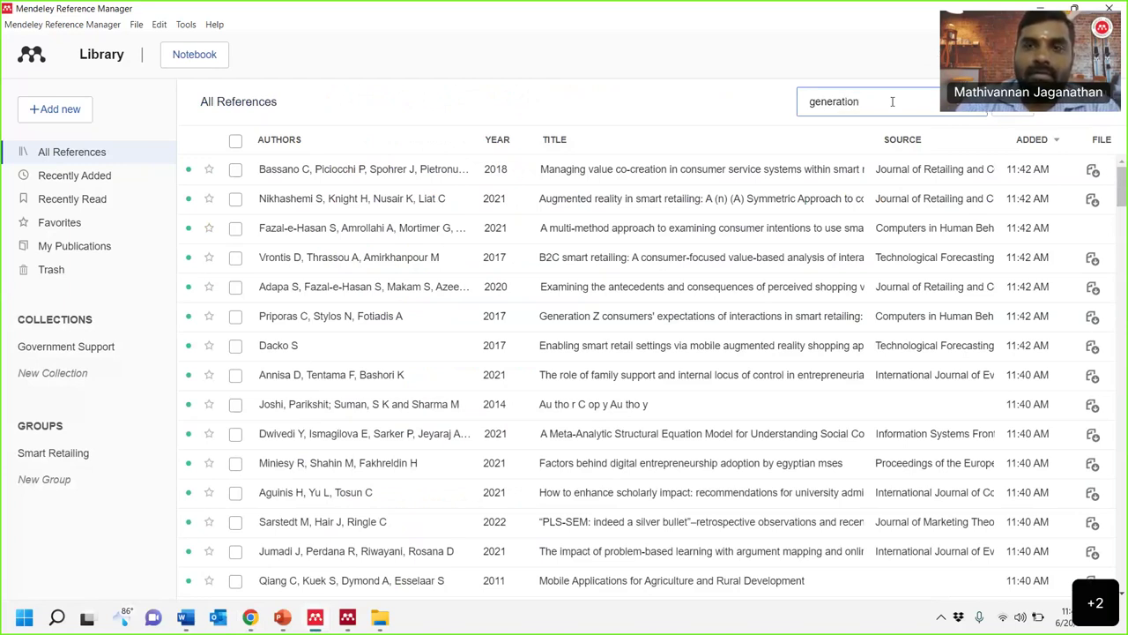
text( z)
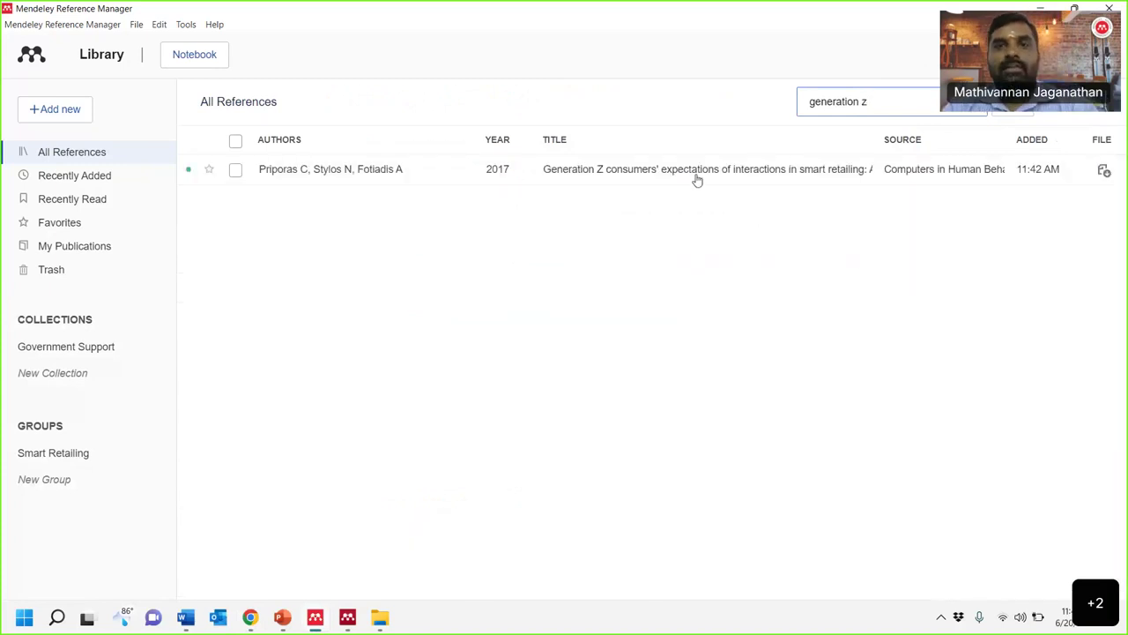
click(1104, 170)
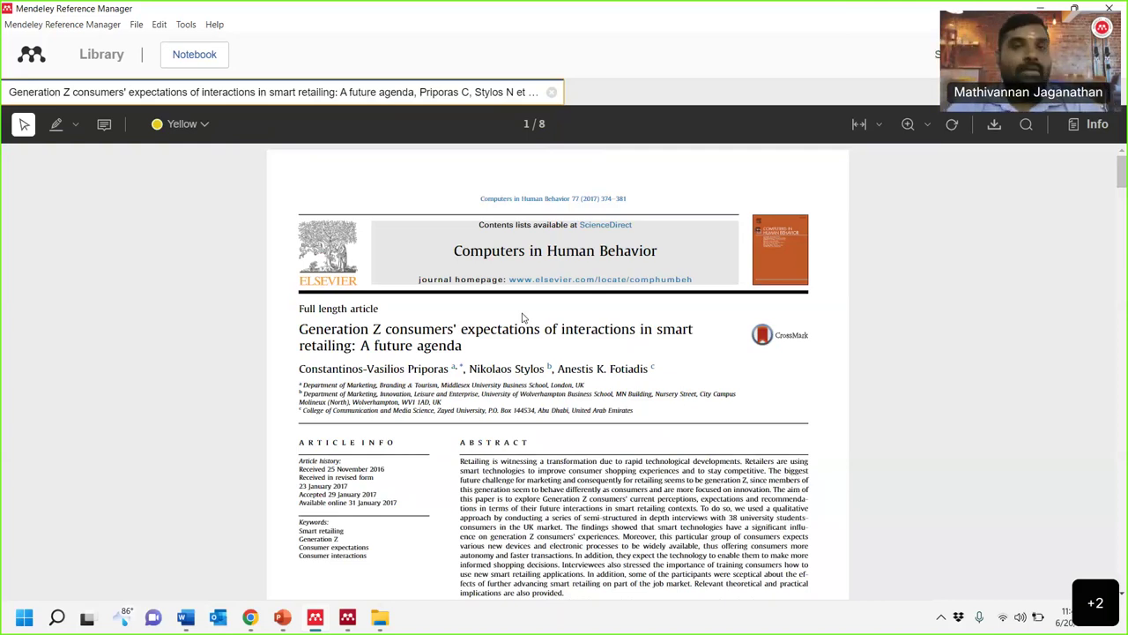
click(551, 92)
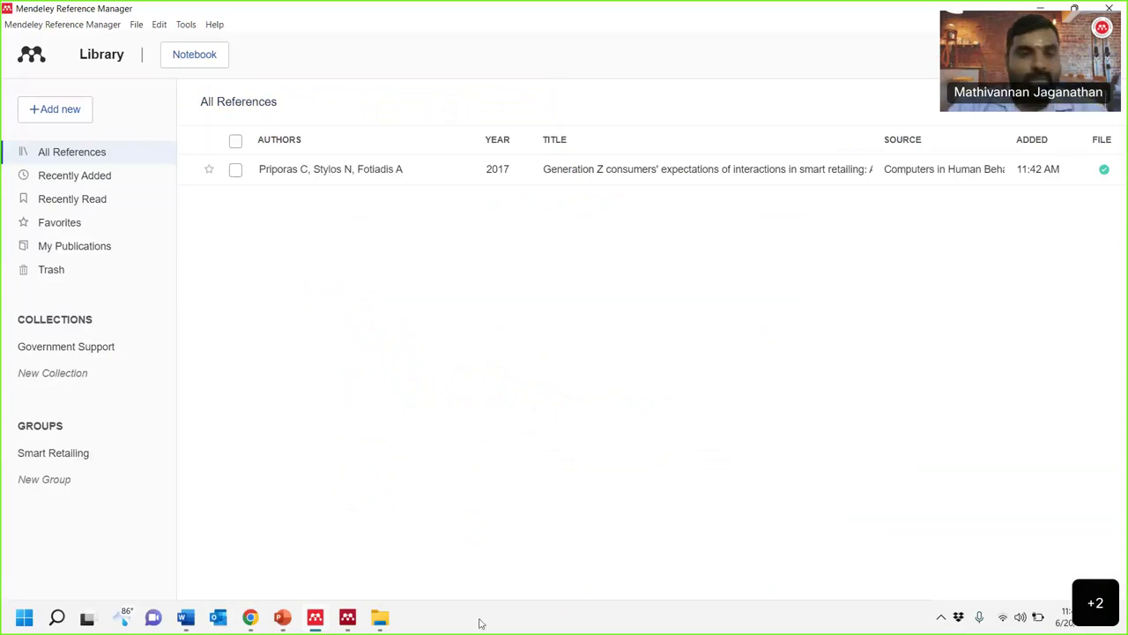
Cycle through ScienceDirect, Mendeley Desktop and Reference Manager, ending back in Chrome
click(317, 620)
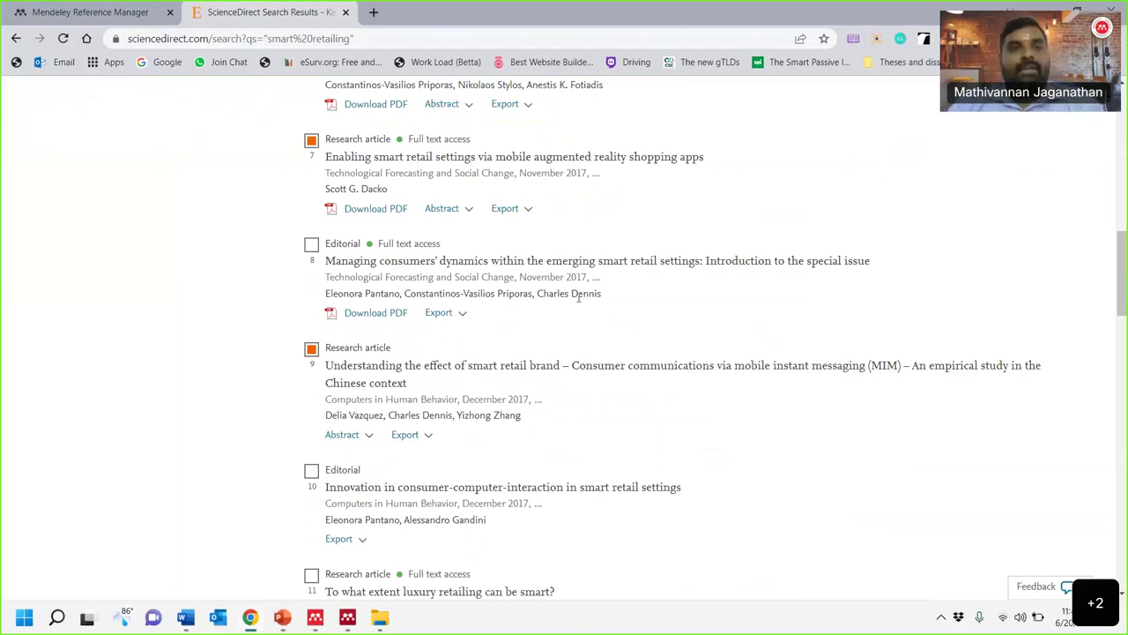
click(348, 621)
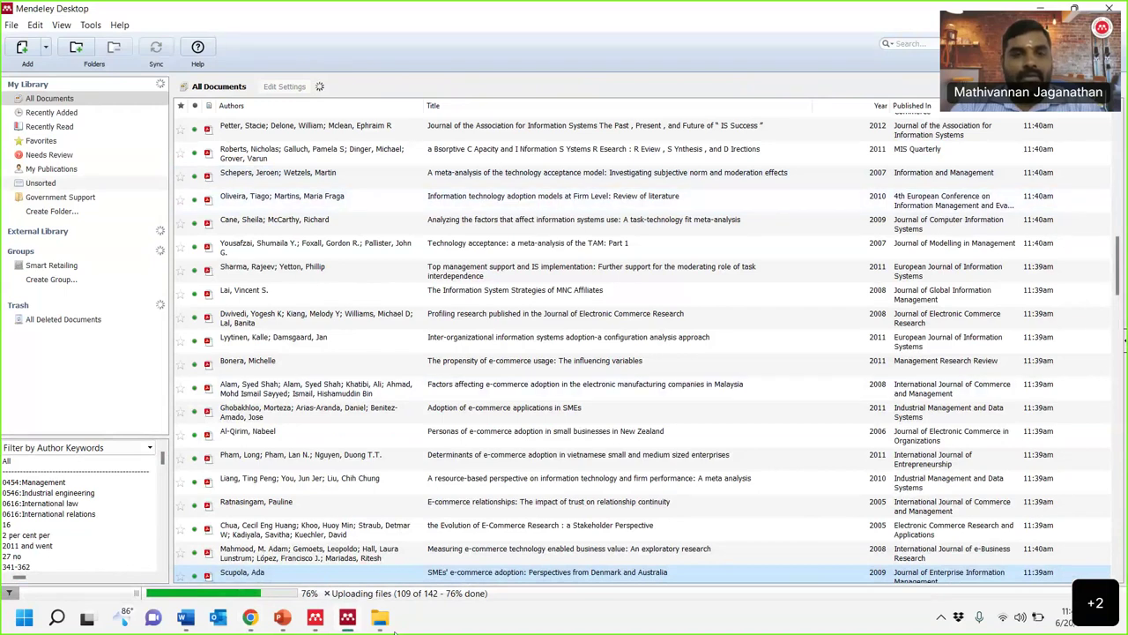
click(314, 622)
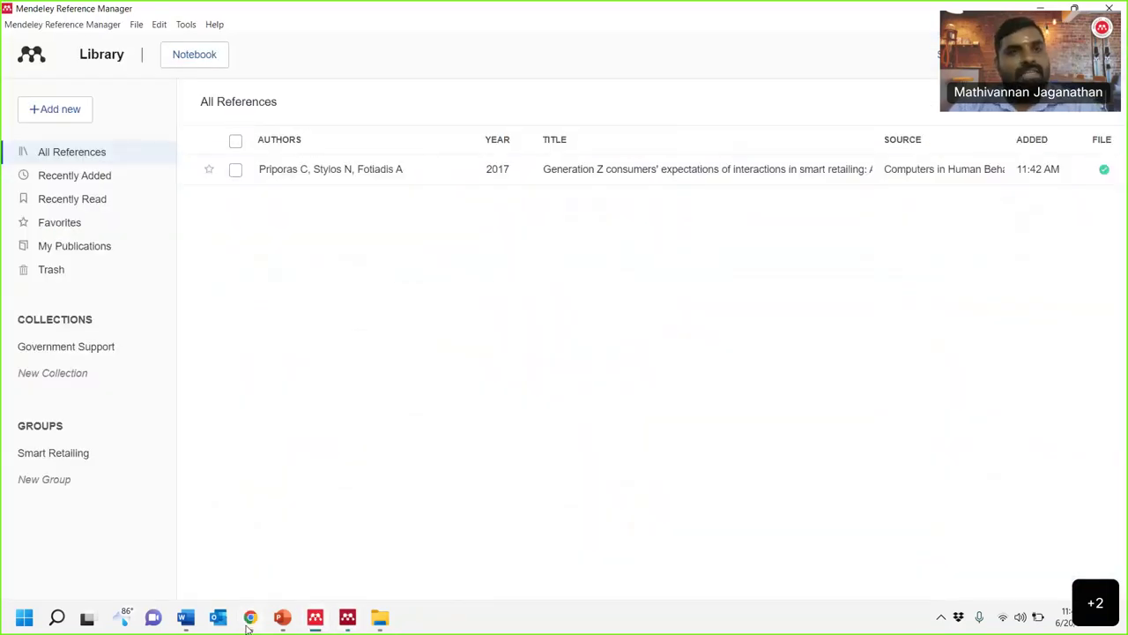
click(251, 620)
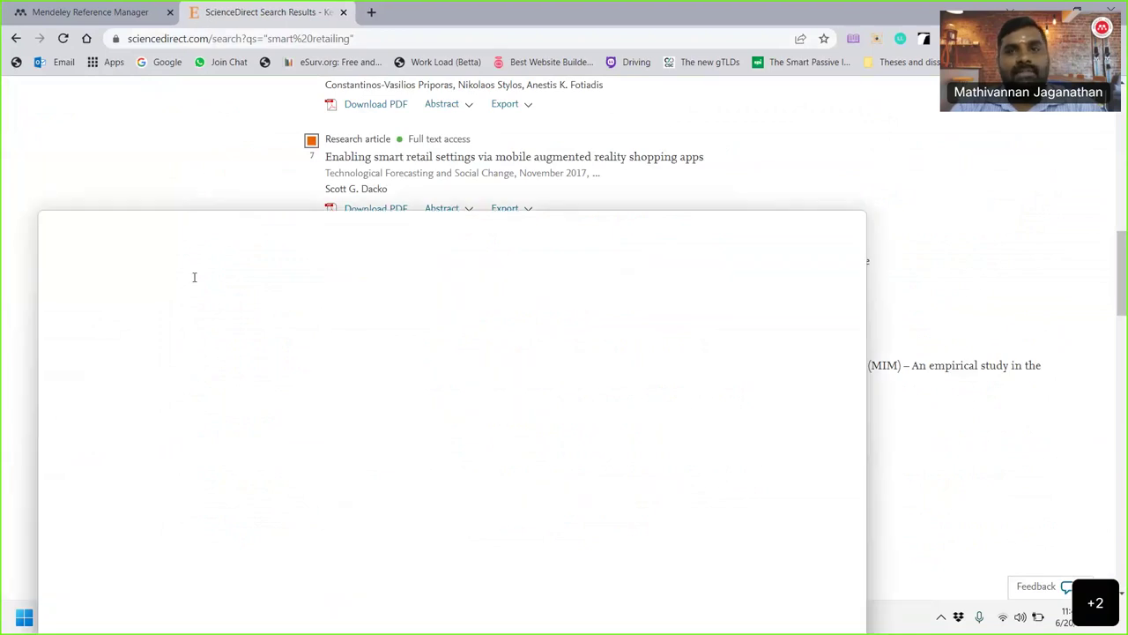
click(256, 108)
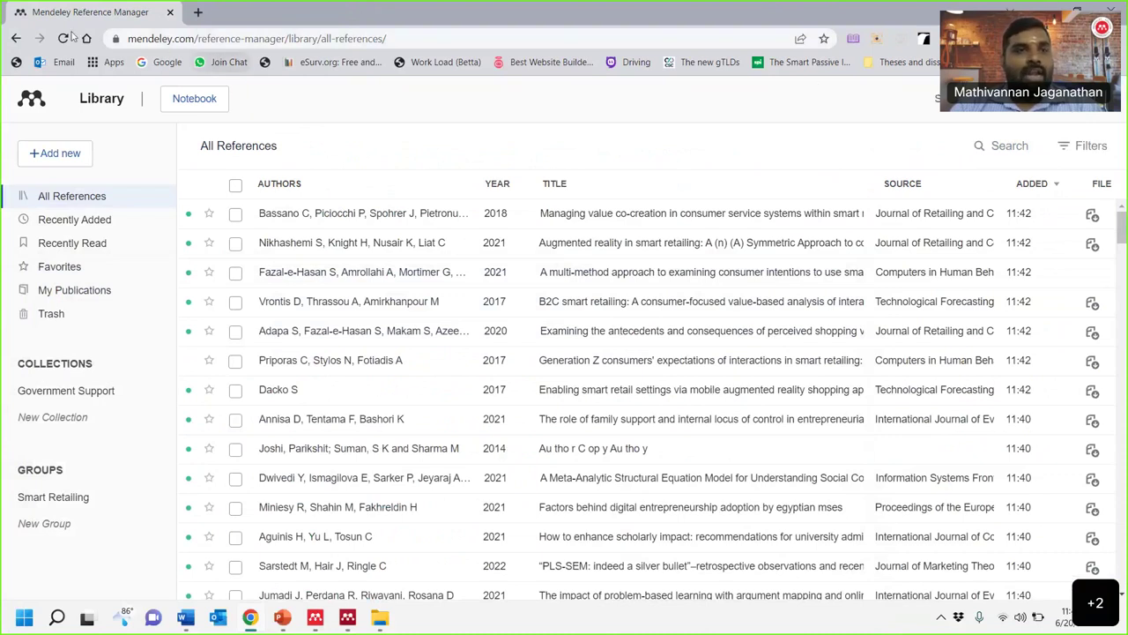
Strip the library path from the address to load the mendeley.com home page
drag(196, 40, 553, 55)
key(BackSpace)
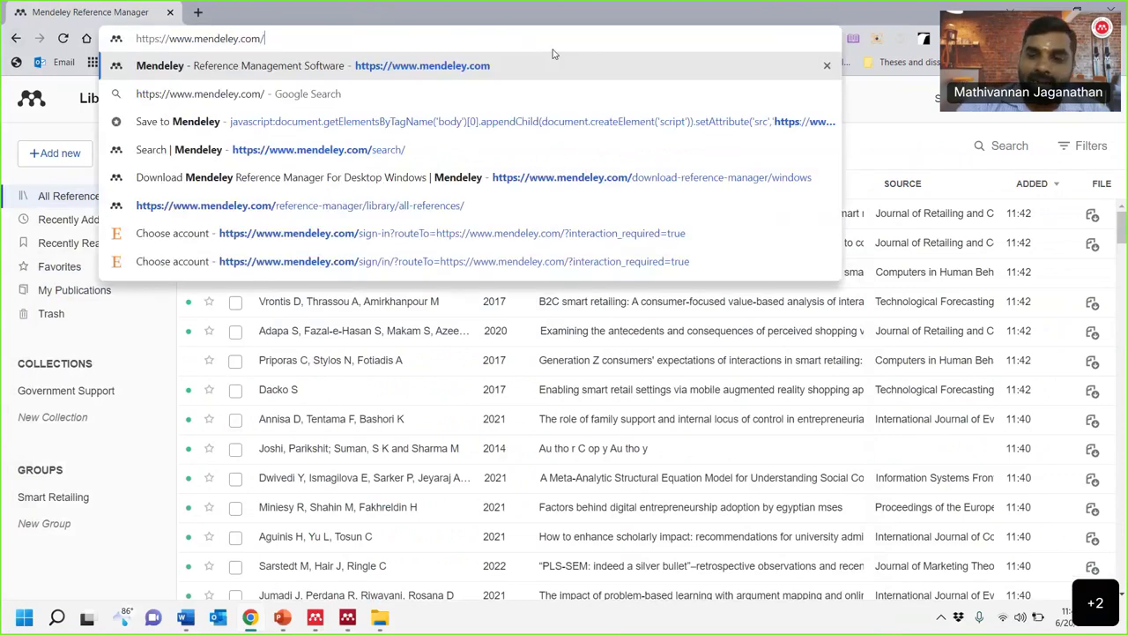
key(Return)
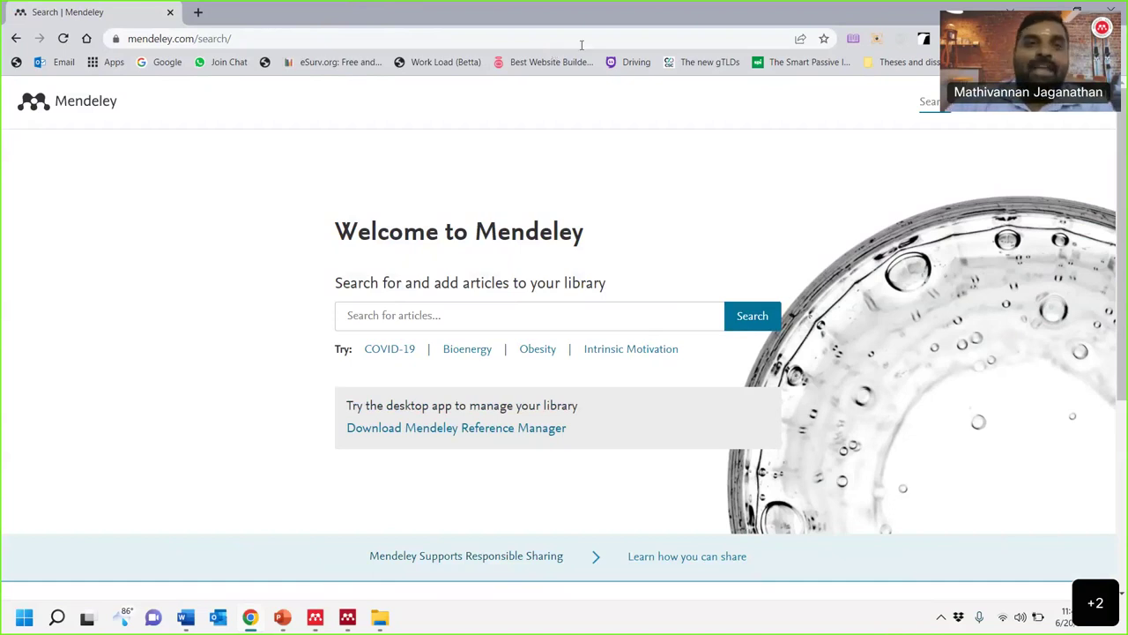
click(994, 115)
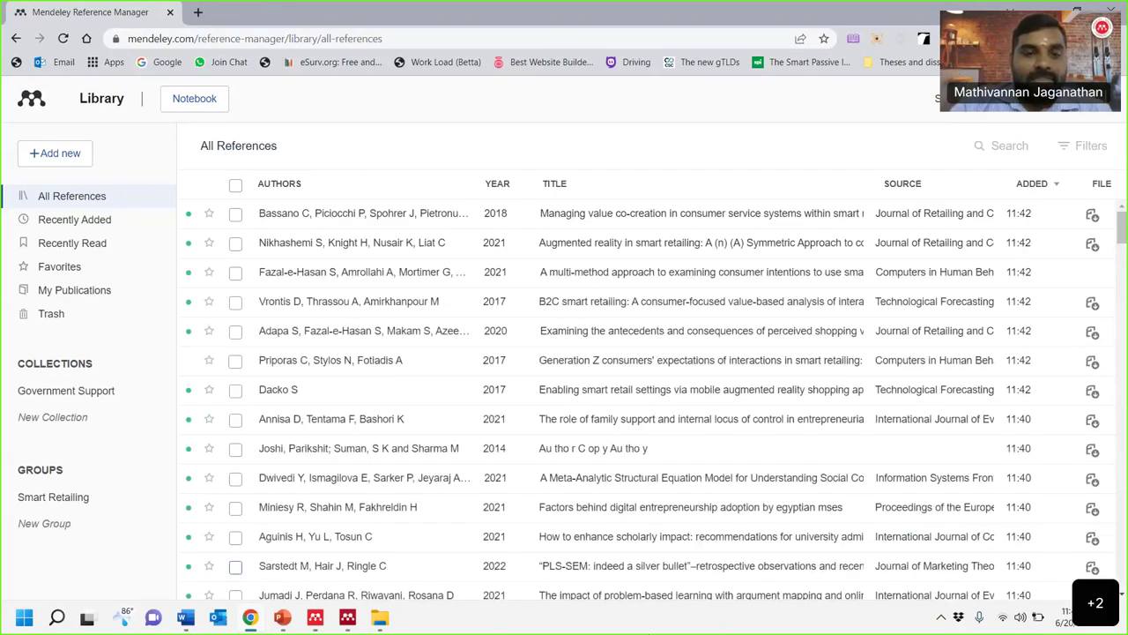
click(312, 622)
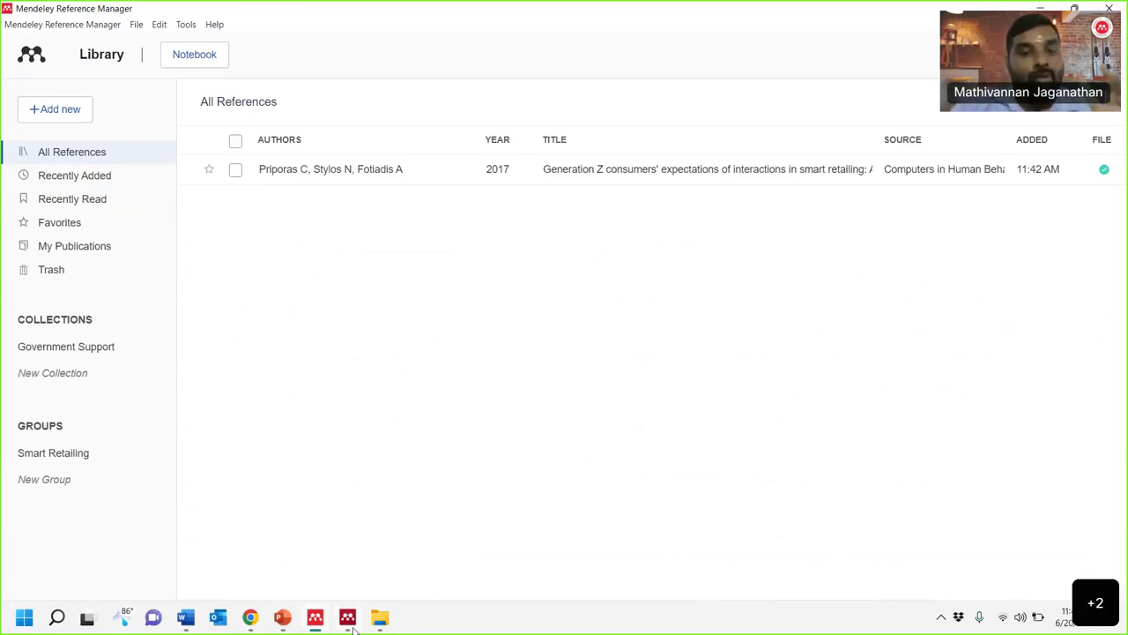
click(250, 617)
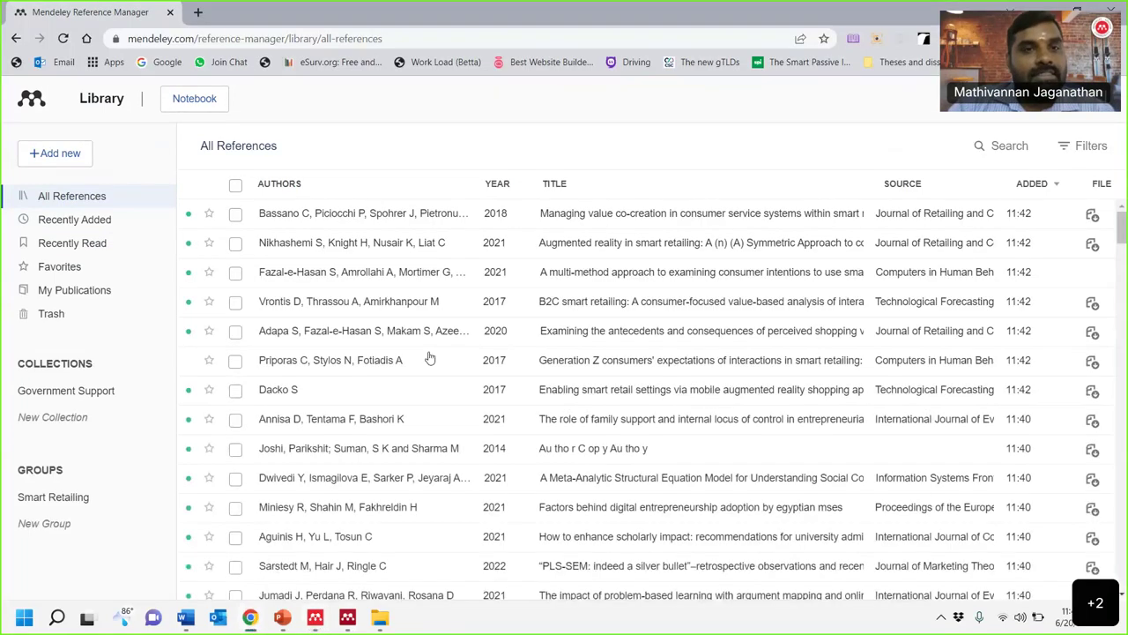
click(15, 39)
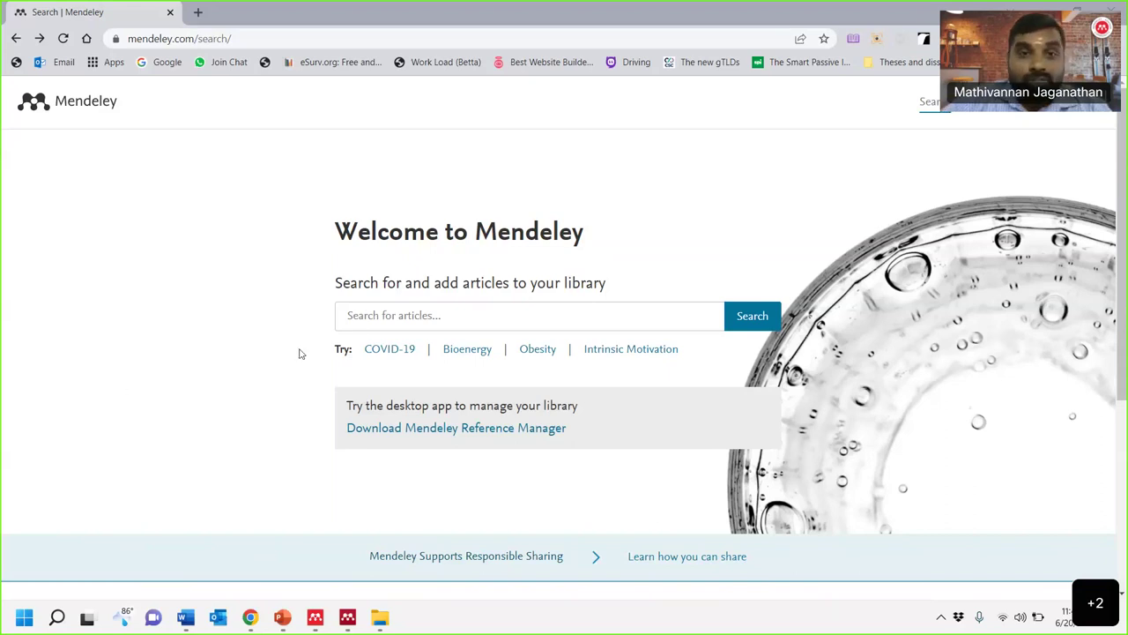
Paste the phrase, edit it to "internal audit effectiveness" with quotes and lowercase e, and search
right_click(365, 325)
click(420, 182)
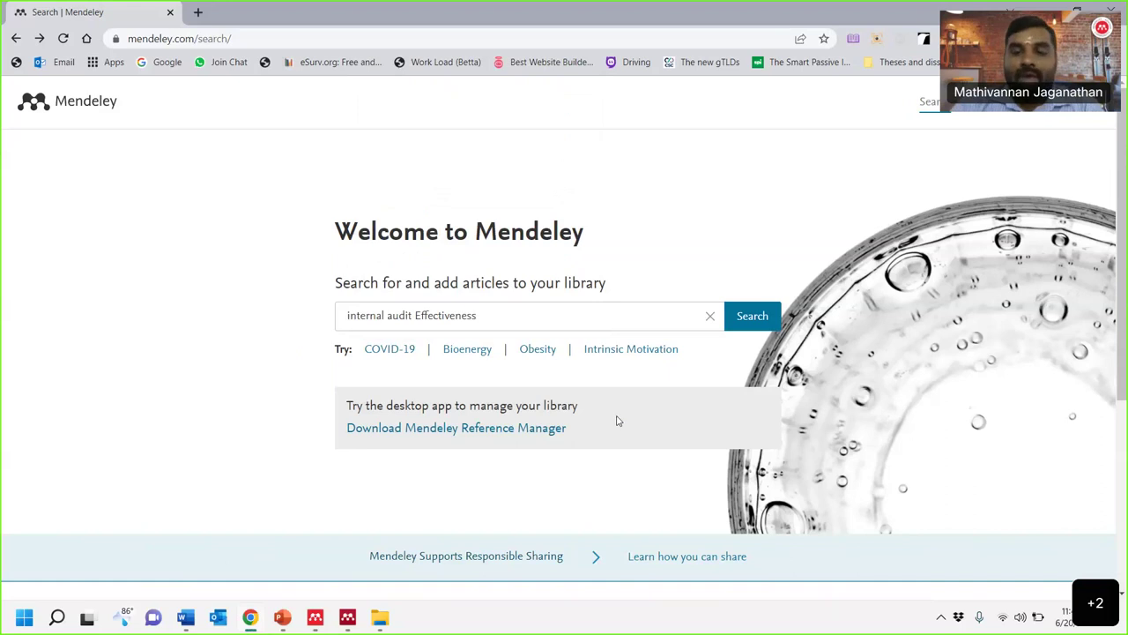
text(")
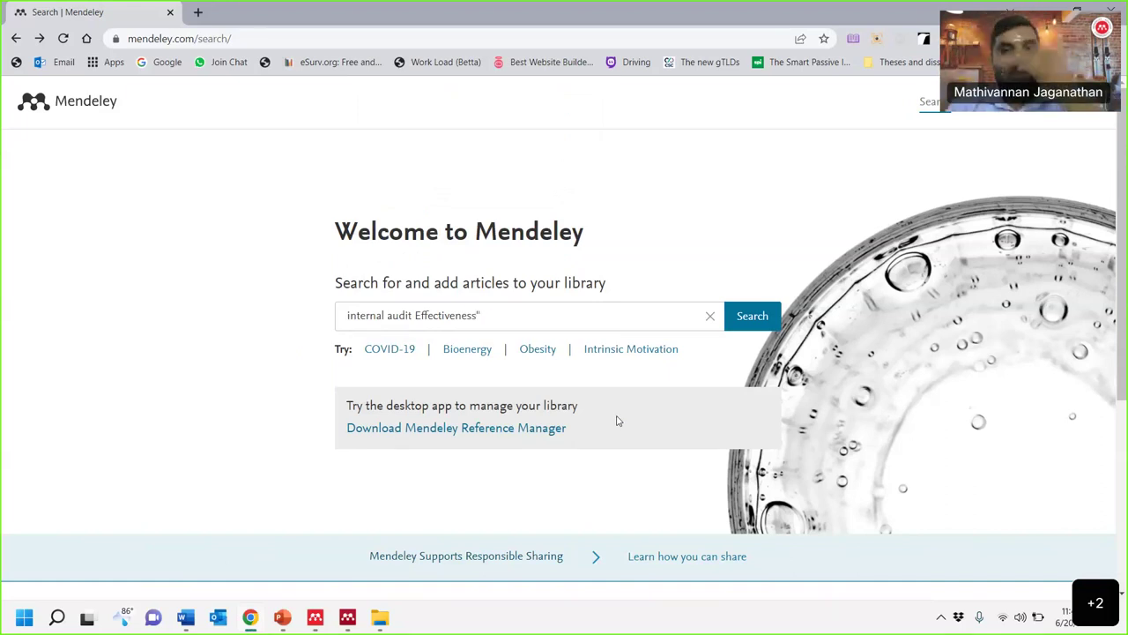
click(349, 316)
text(")
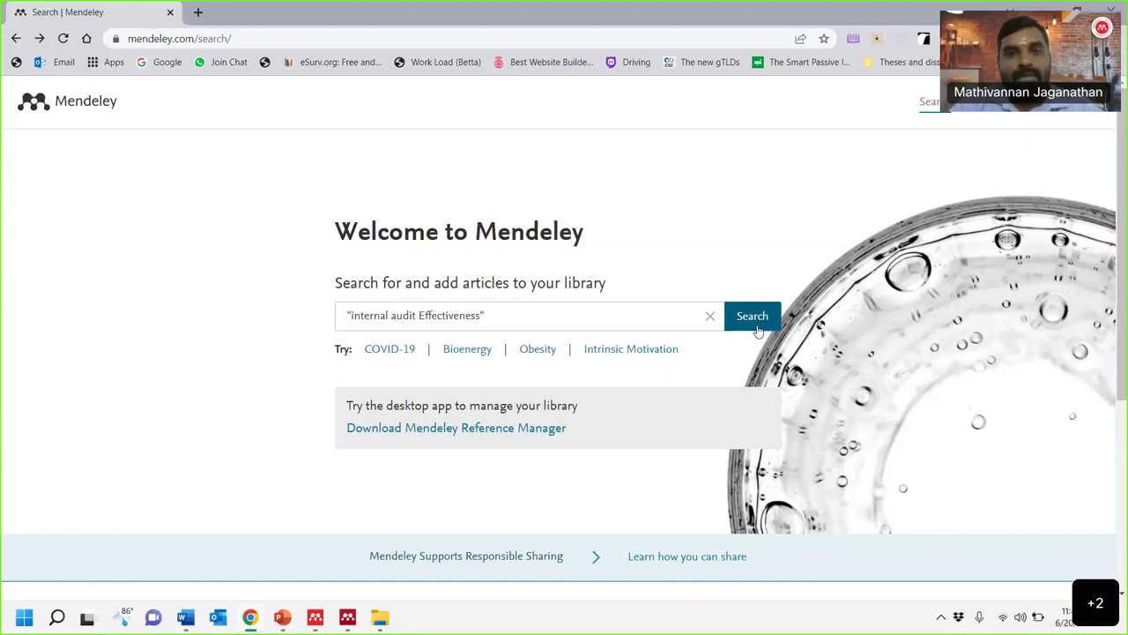
click(424, 316)
key(BackSpace)
text(e)
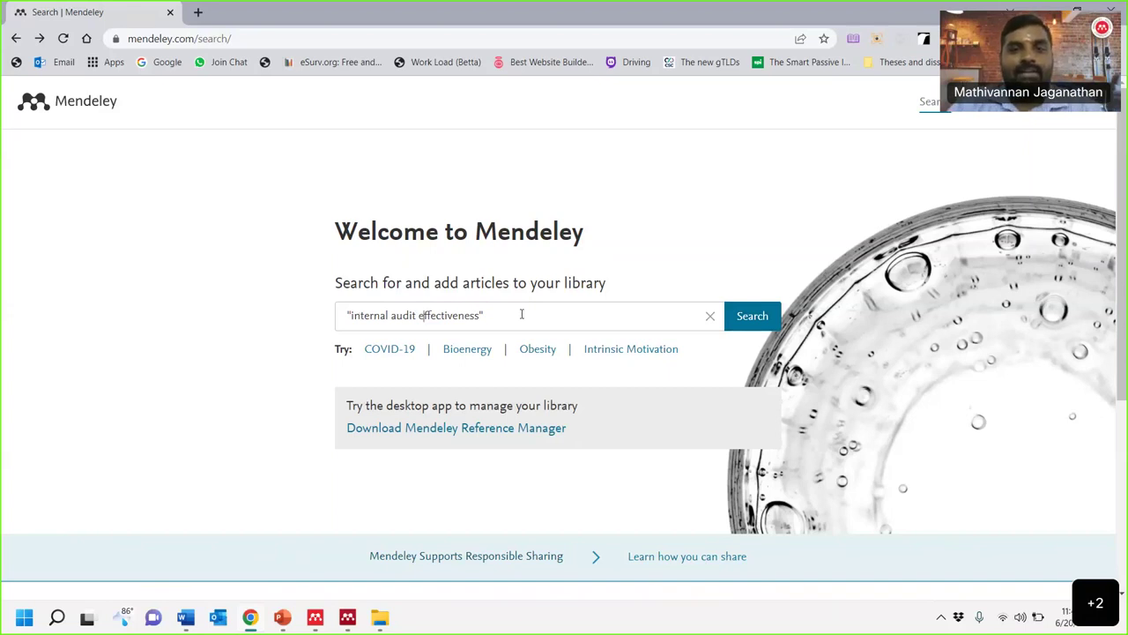
drag(522, 315, 276, 315)
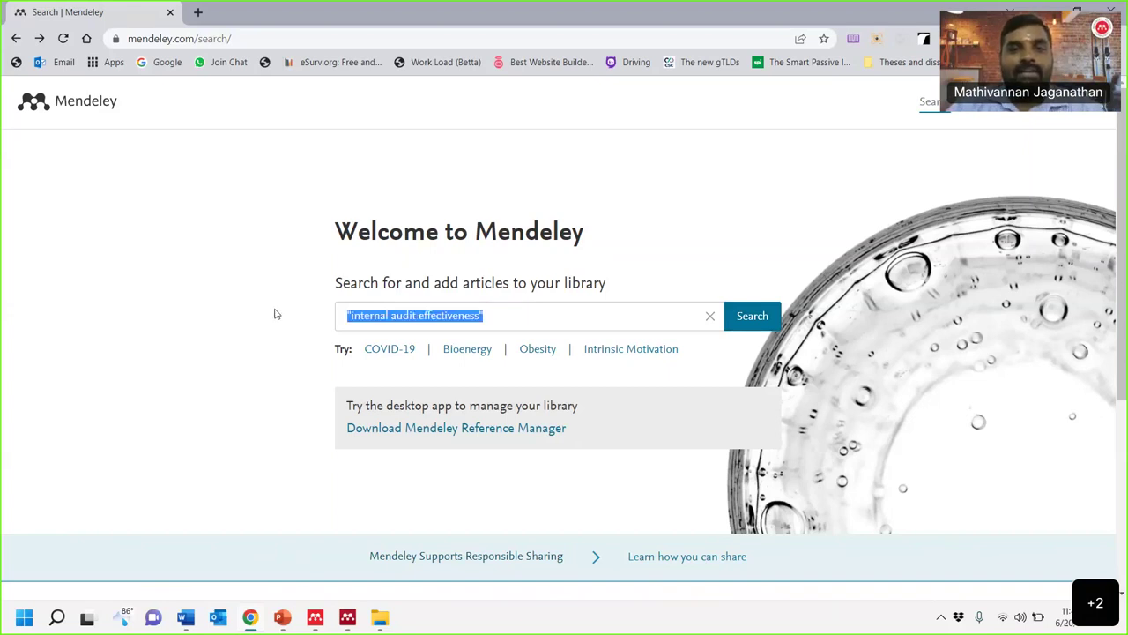
click(752, 320)
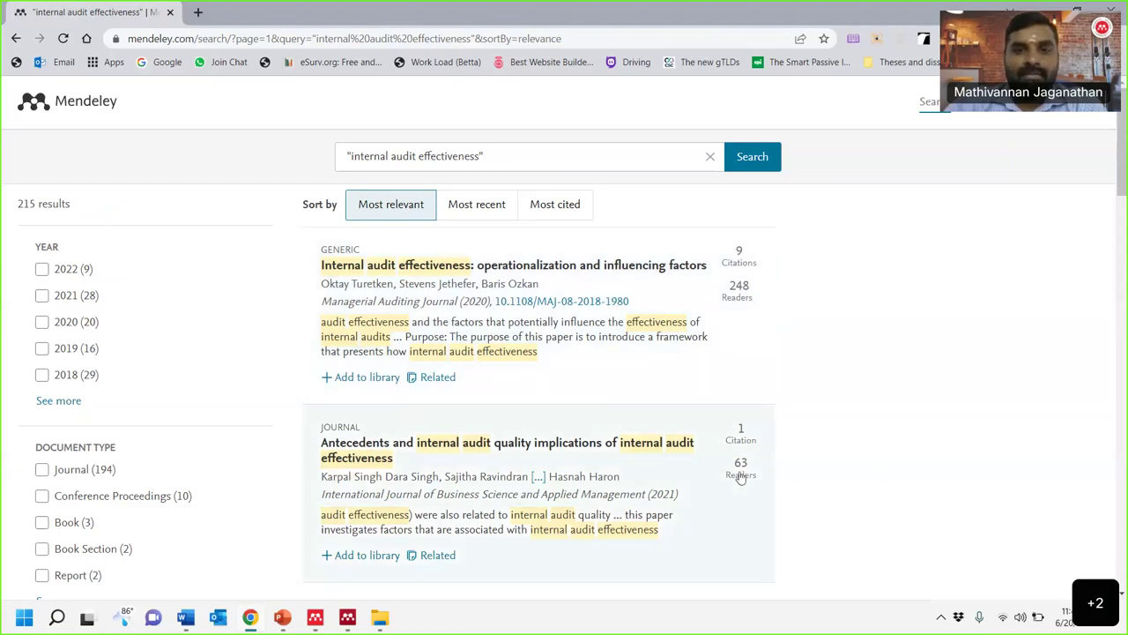
scroll(636, 383, down, 1)
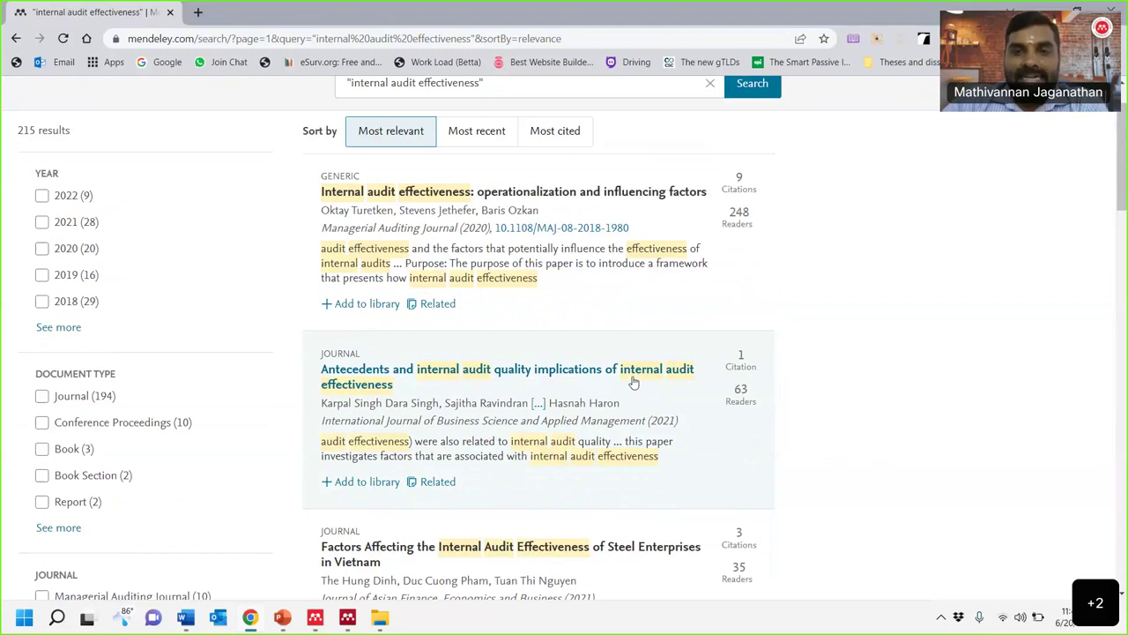
scroll(961, 380, up, 1)
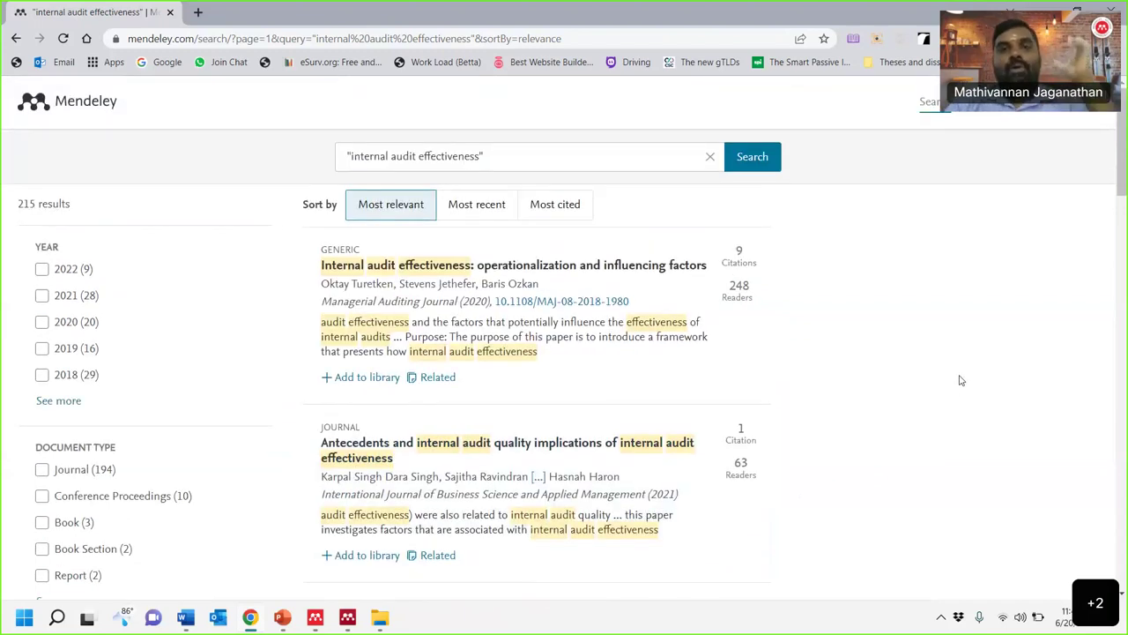
click(569, 214)
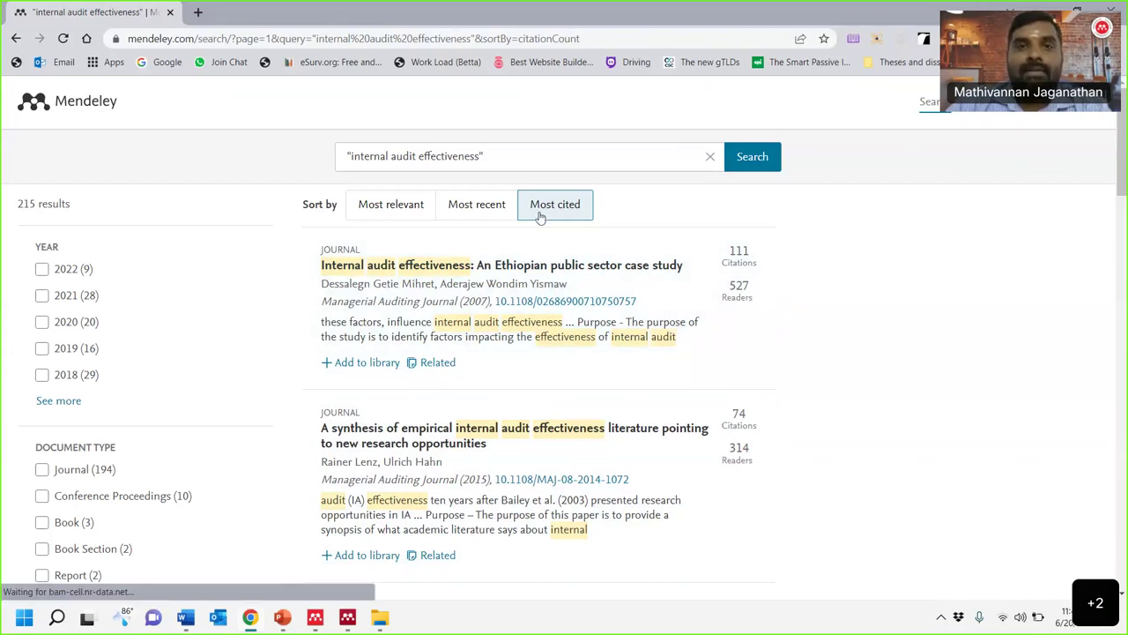
click(468, 206)
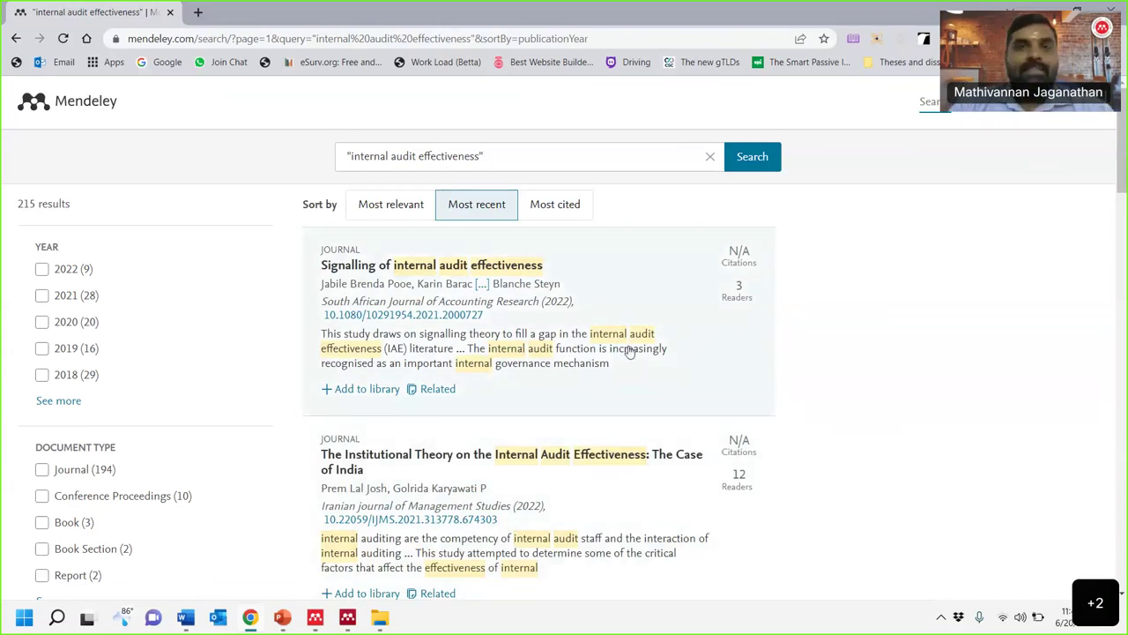
click(375, 217)
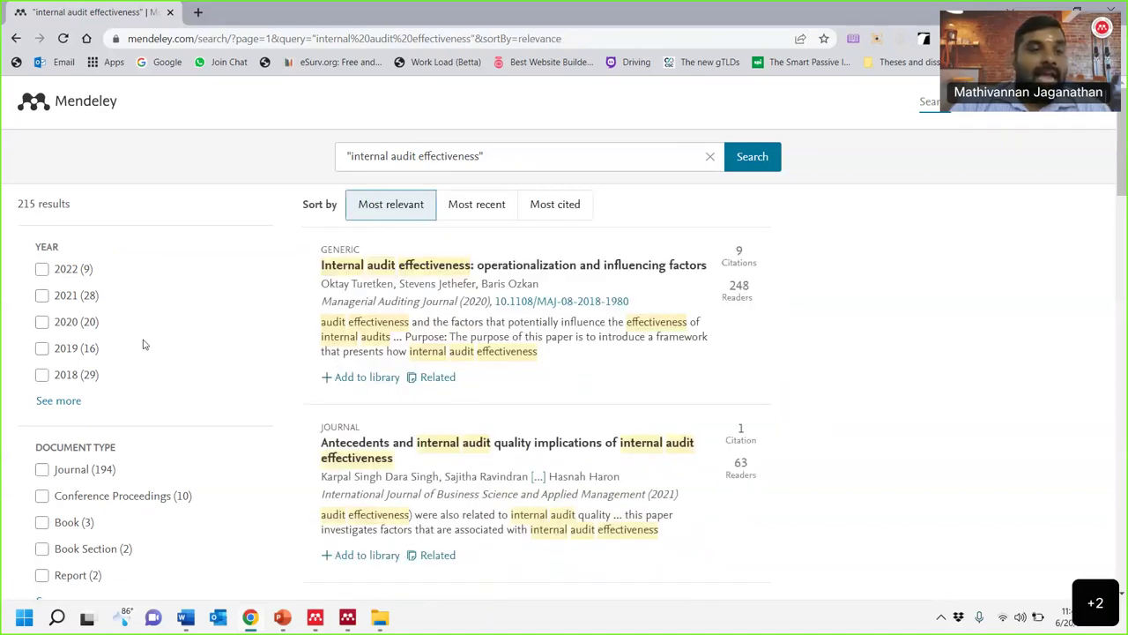
scroll(132, 351, down, 3)
scroll(114, 357, up, 2)
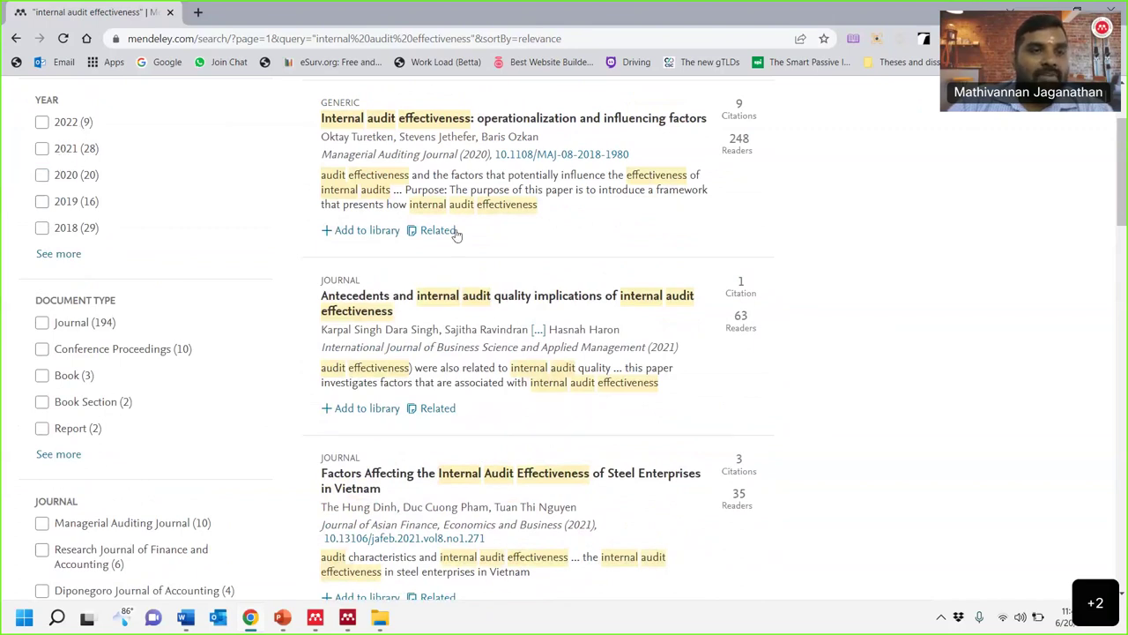
scroll(235, 402, up, 2)
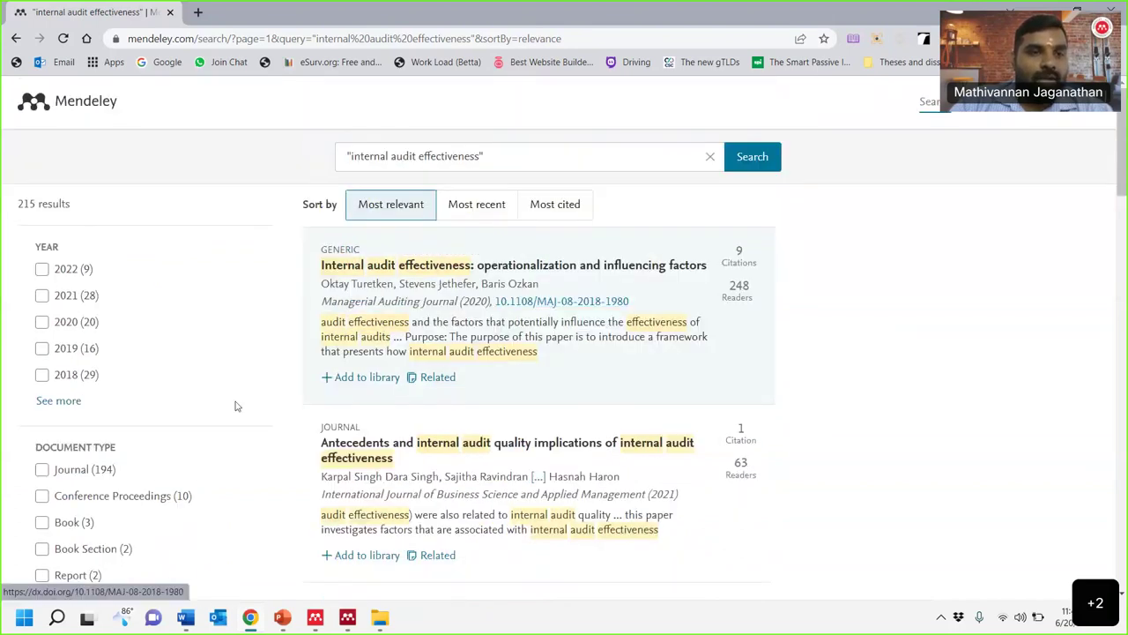
Apply the Journal document-type filter and scroll through the 194 remaining results
click(42, 472)
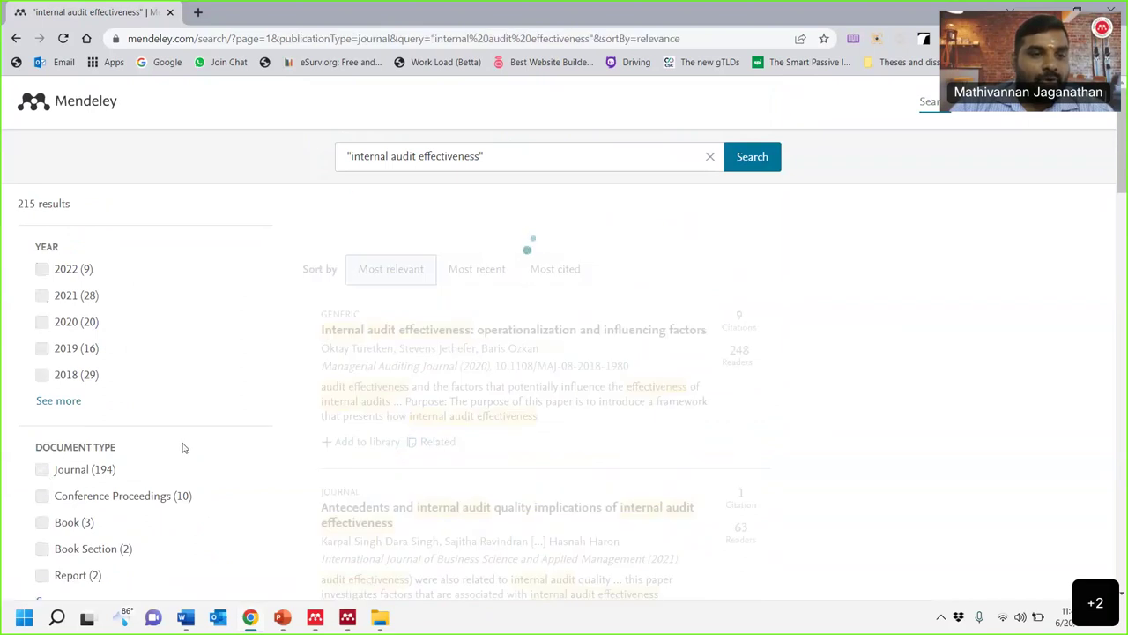
scroll(151, 423, down, 3)
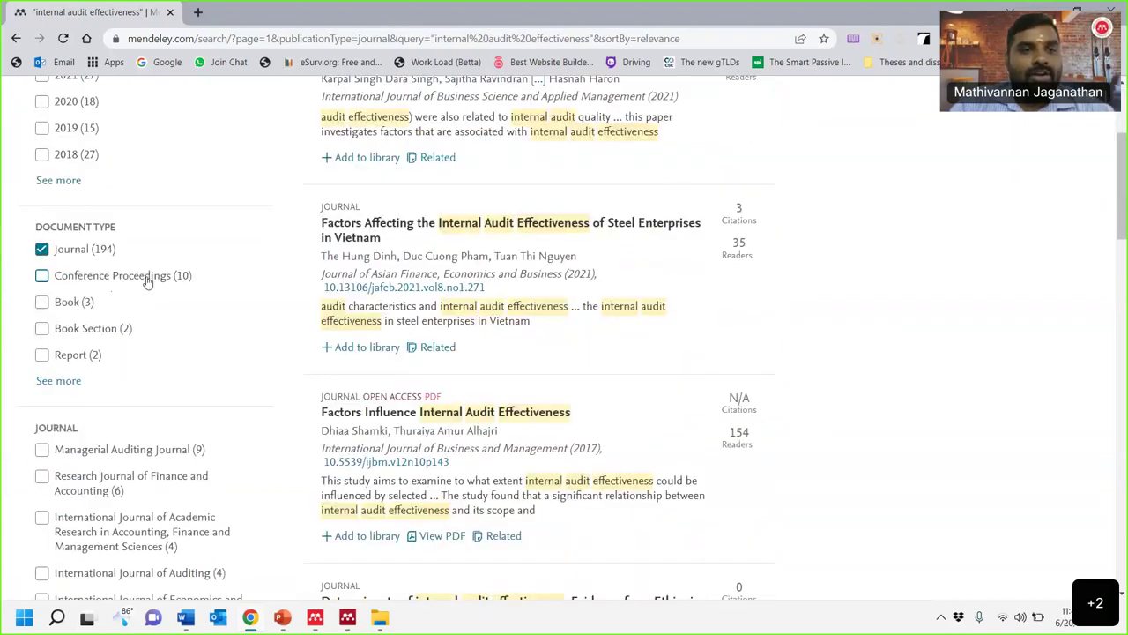
scroll(188, 344, down, 5)
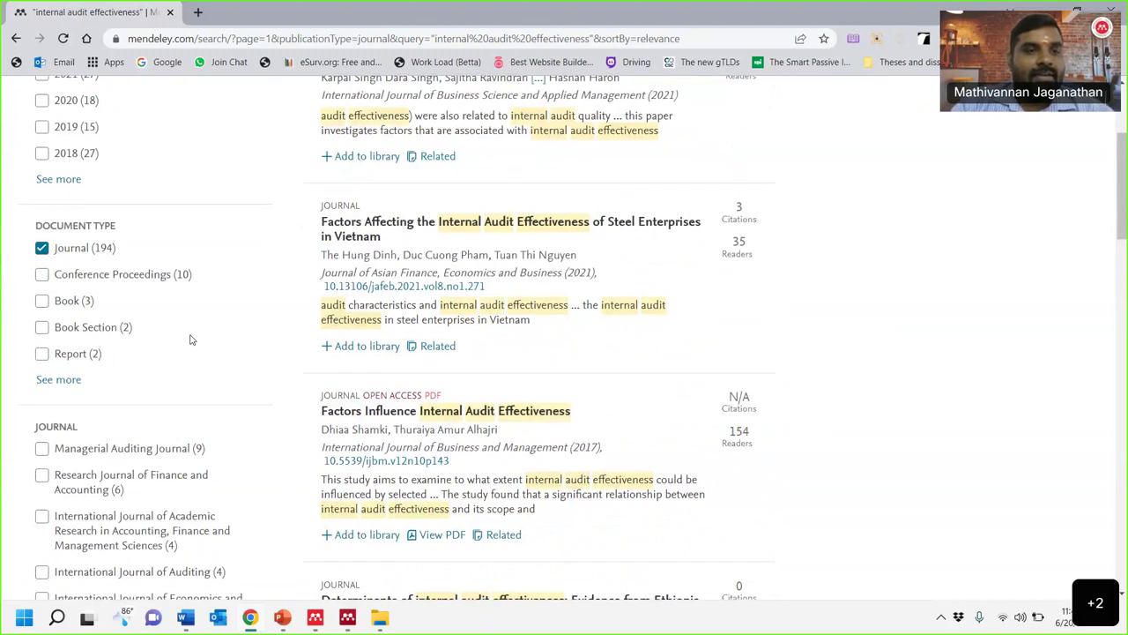
scroll(194, 367, down, 1)
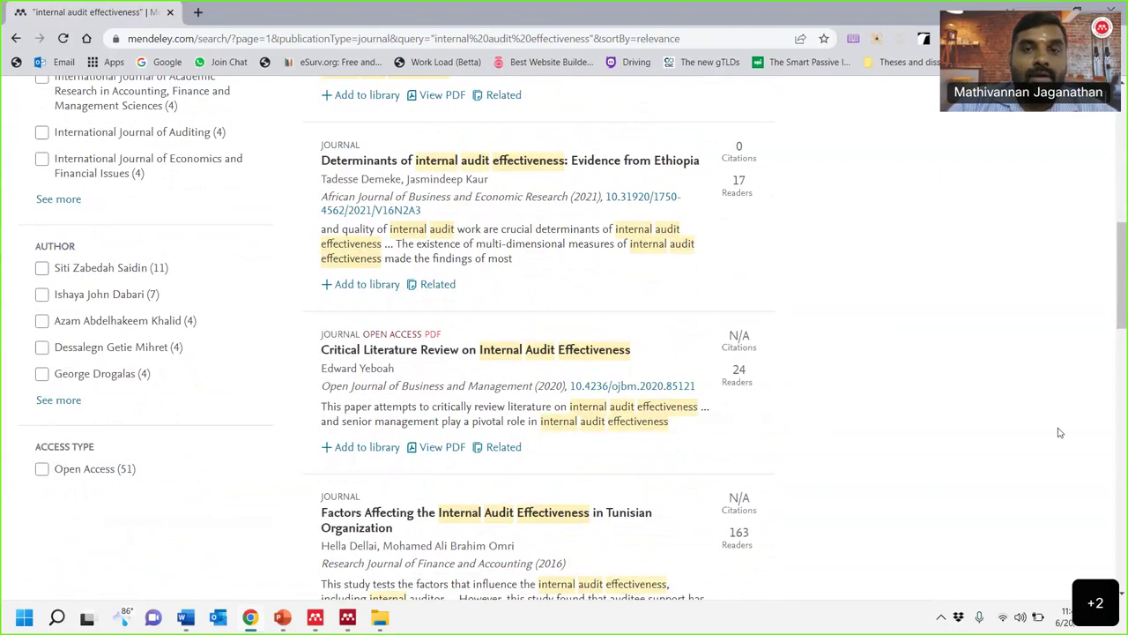
scroll(1005, 377, up, 10)
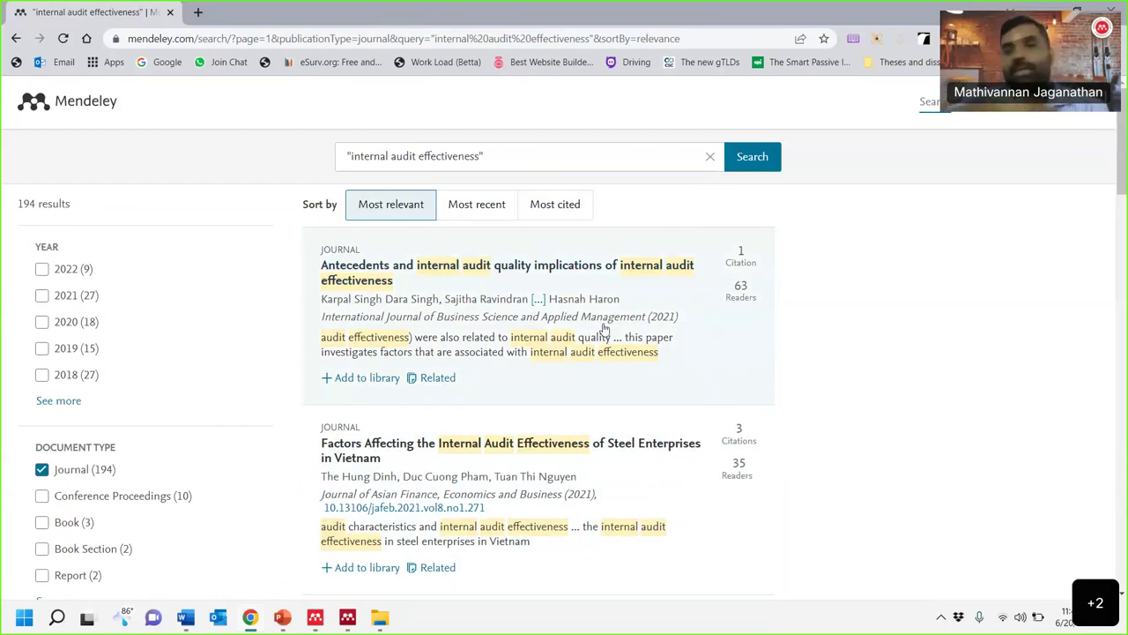
Add the 'Antecedents and internal audit quality implications…' article to the library, view its details, and switch to Mendeley Desktop
click(351, 379)
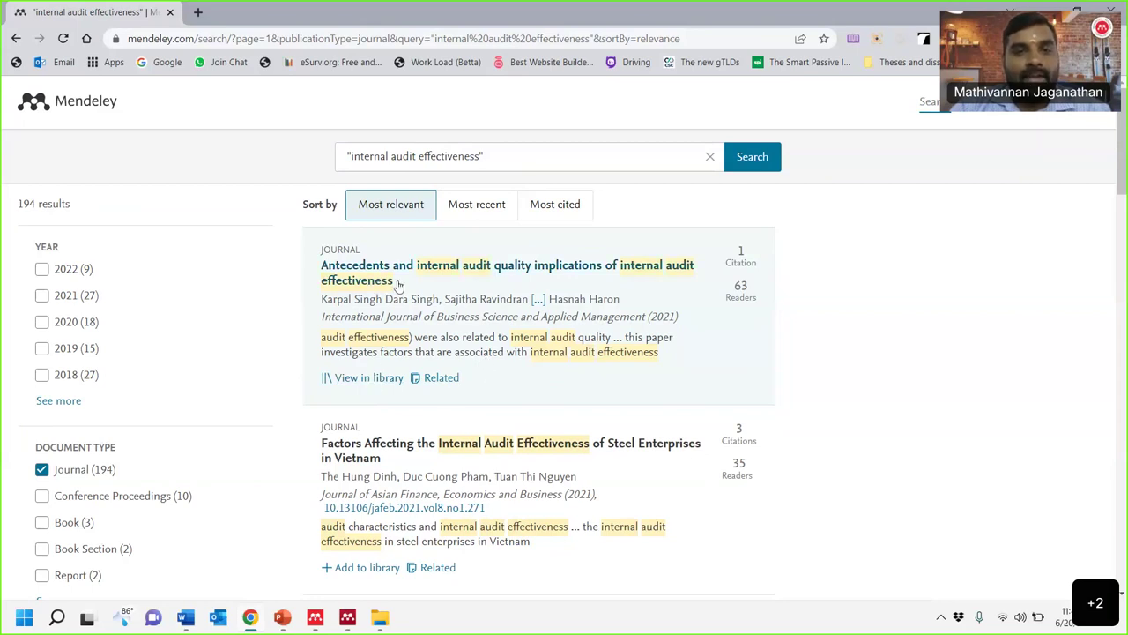
click(351, 275)
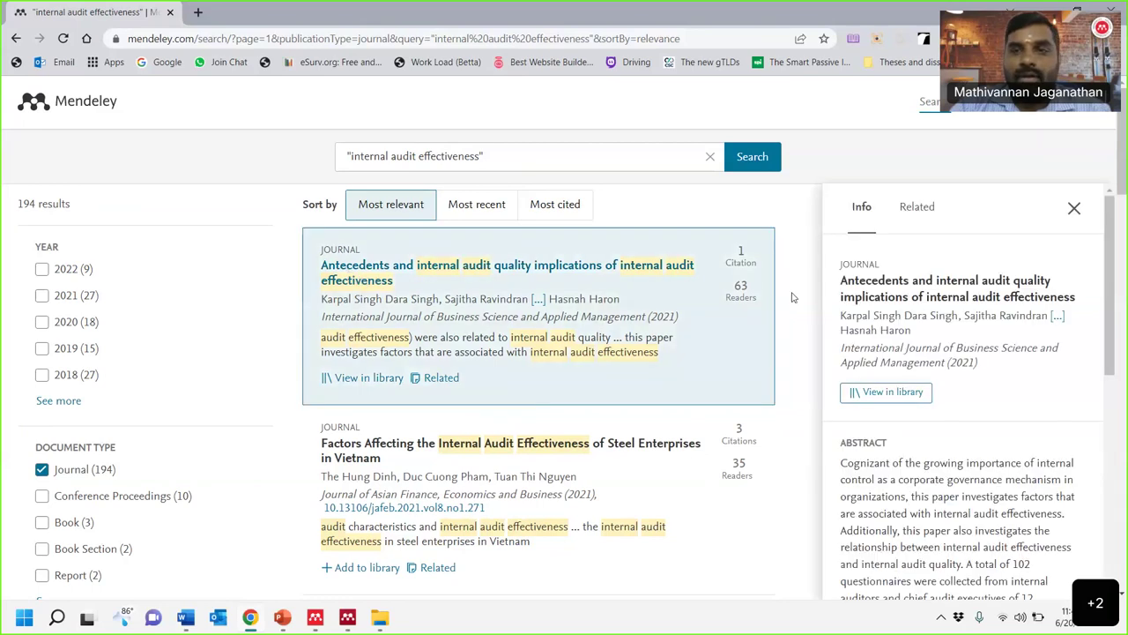
click(348, 617)
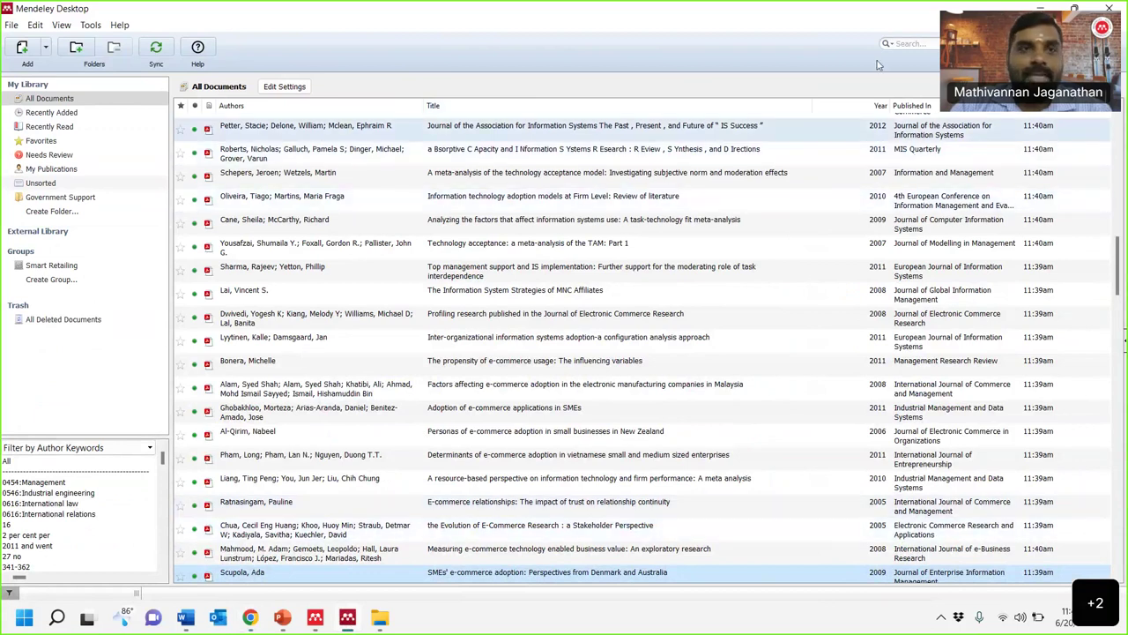
Search the desktop library for 'antecedents and internal audi' and select the single matching article
click(934, 43)
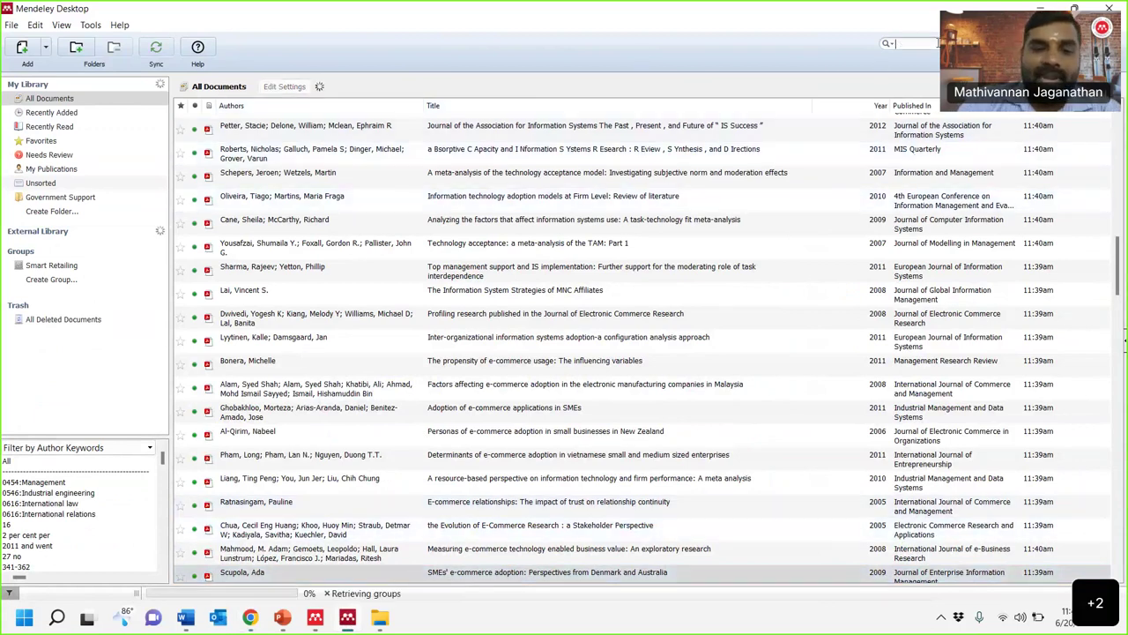
text(ante)
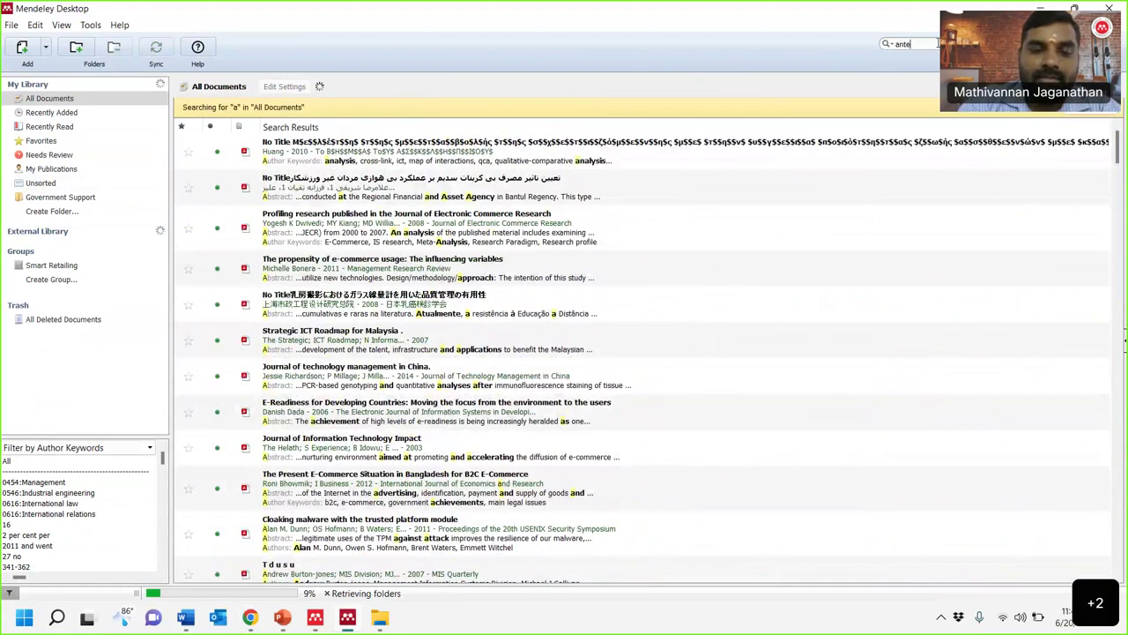
text(cedents)
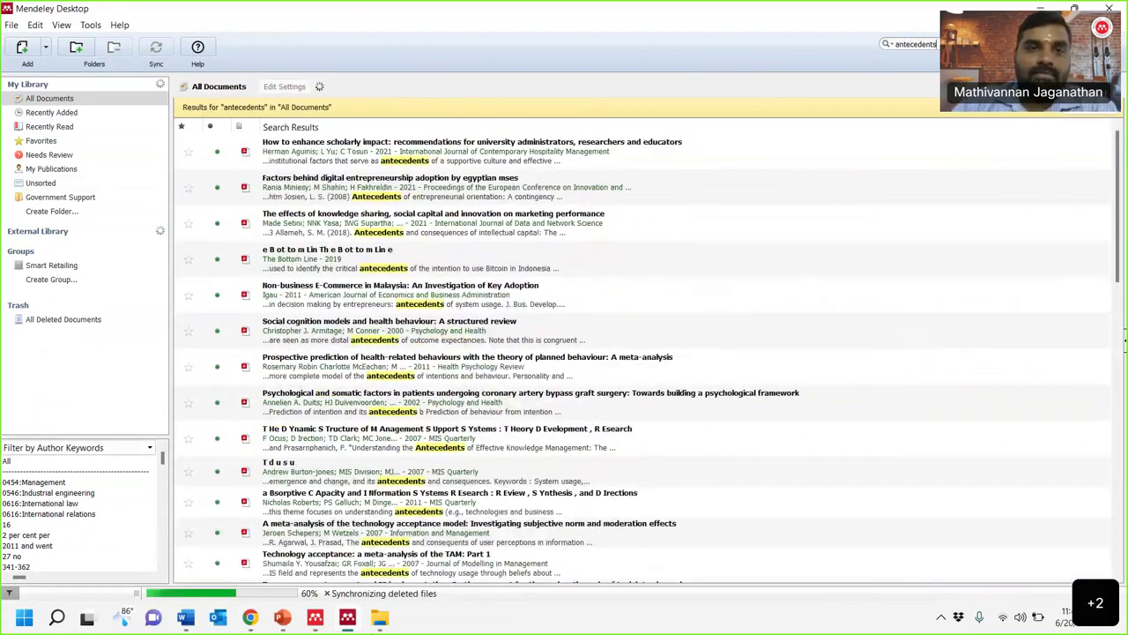
click(251, 619)
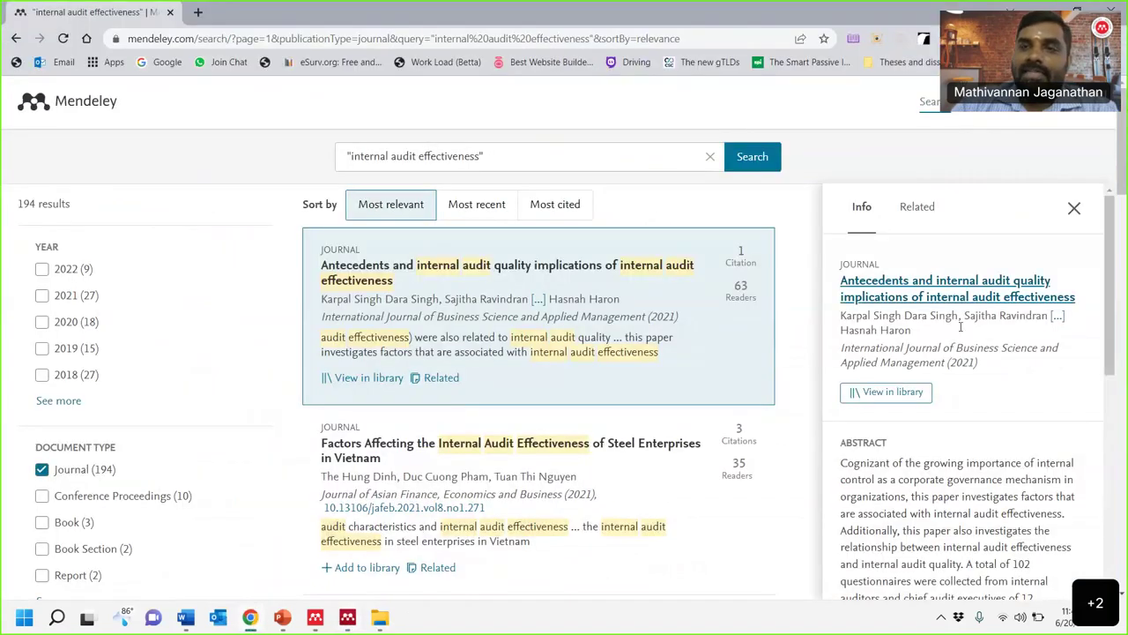
click(335, 621)
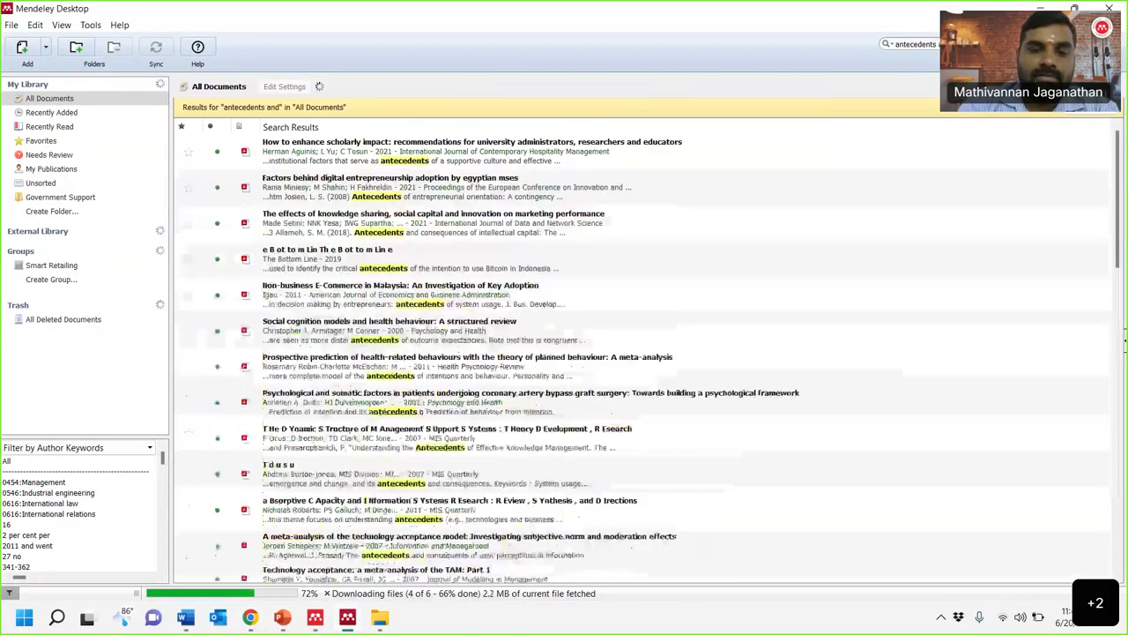
text(ter)
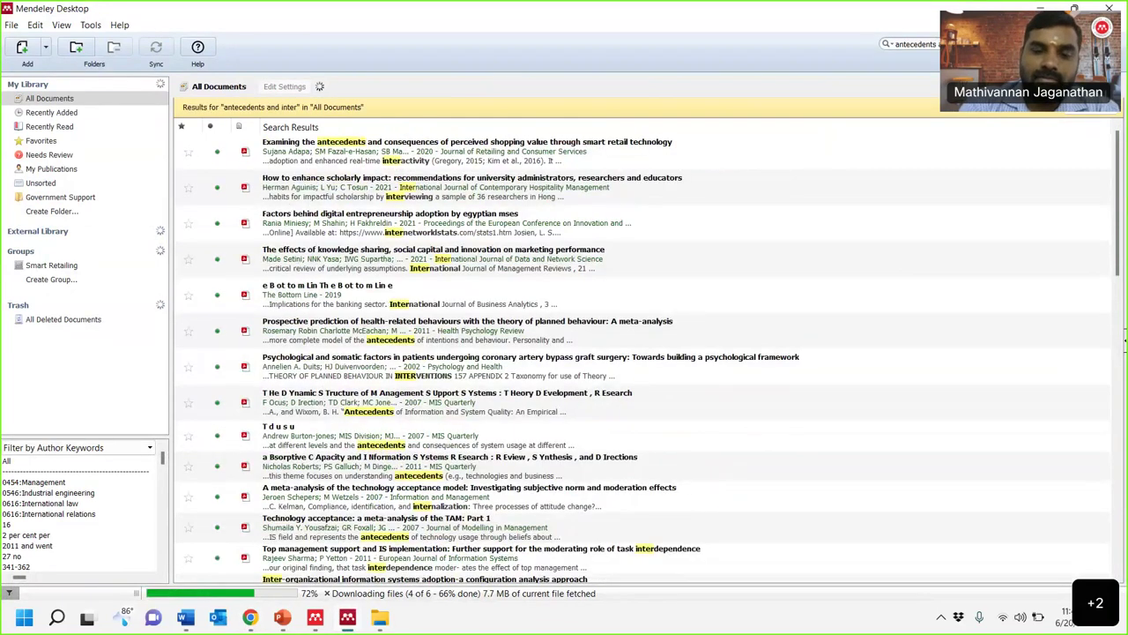
text(nal)
text(audi)
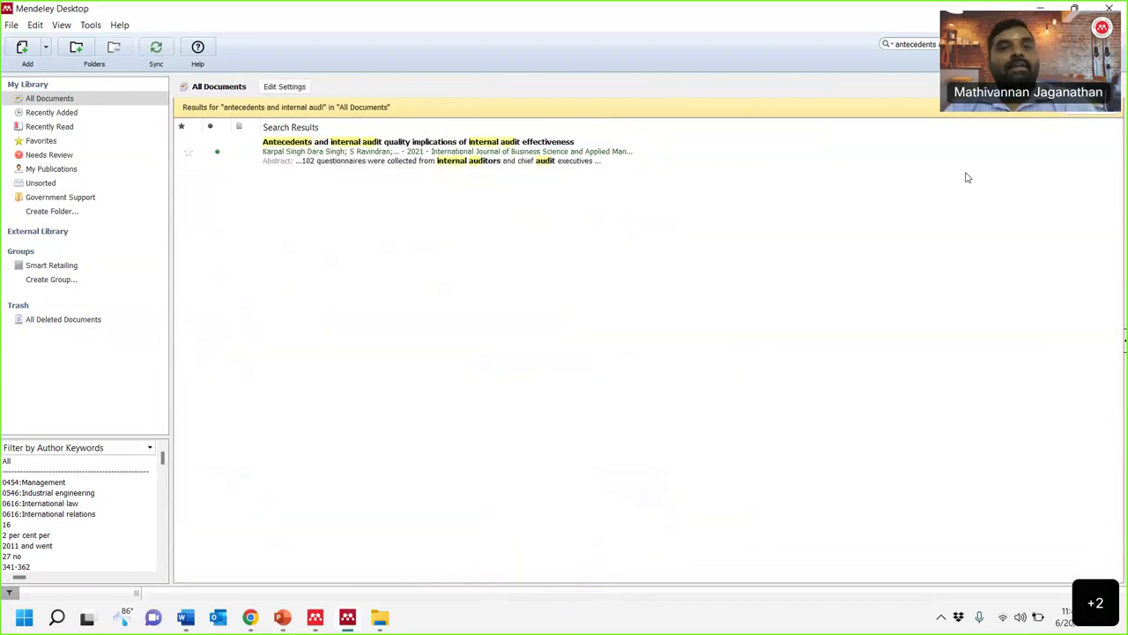
click(486, 168)
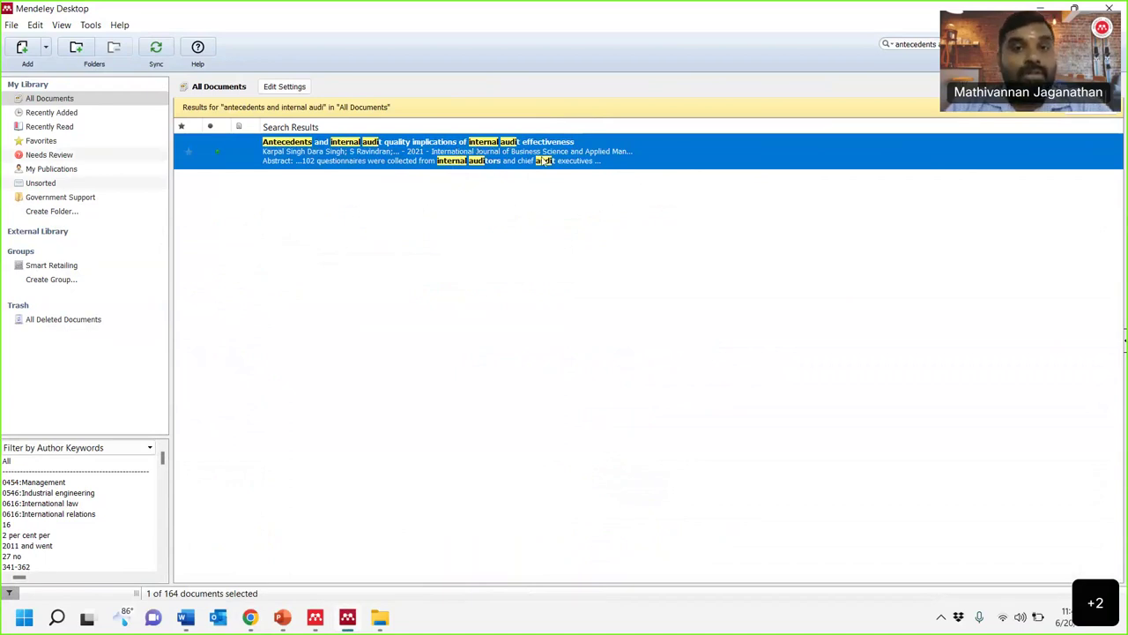
click(347, 619)
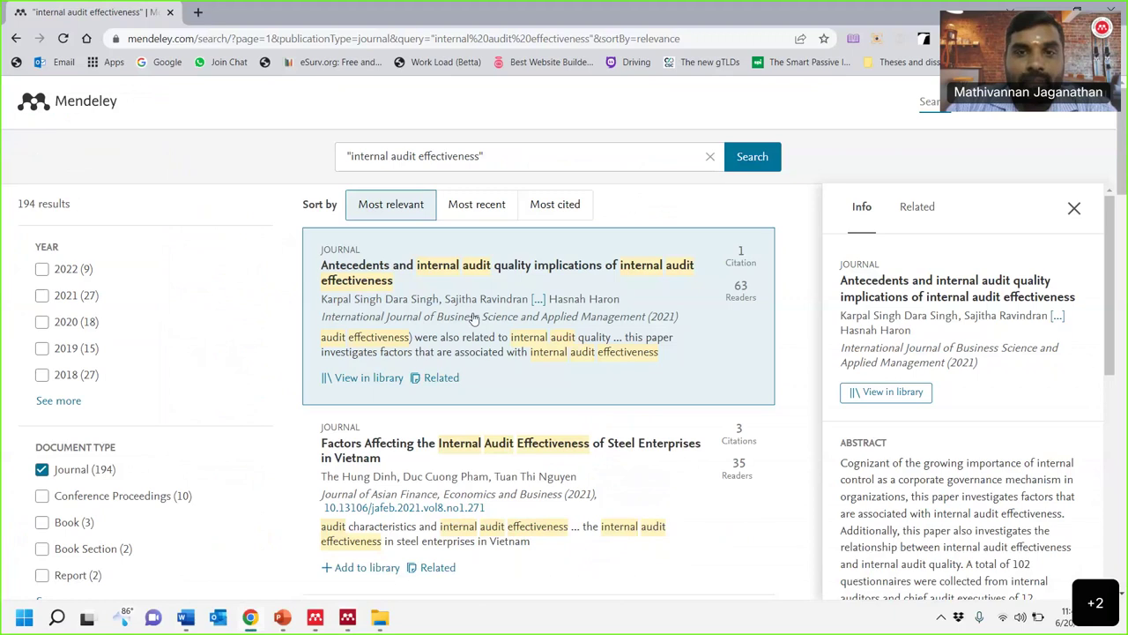
Scroll to the Critical Literature Review on Internal Audit Effectiveness paper and add it to the library
scroll(537, 334, down, 6)
scroll(537, 334, down, 3)
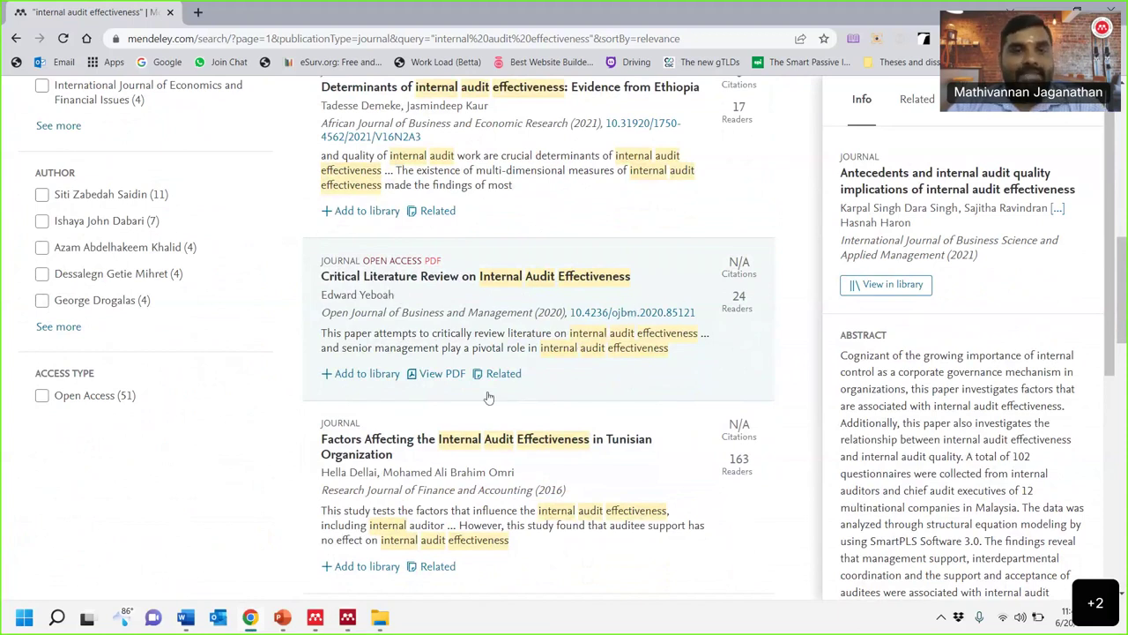
click(374, 383)
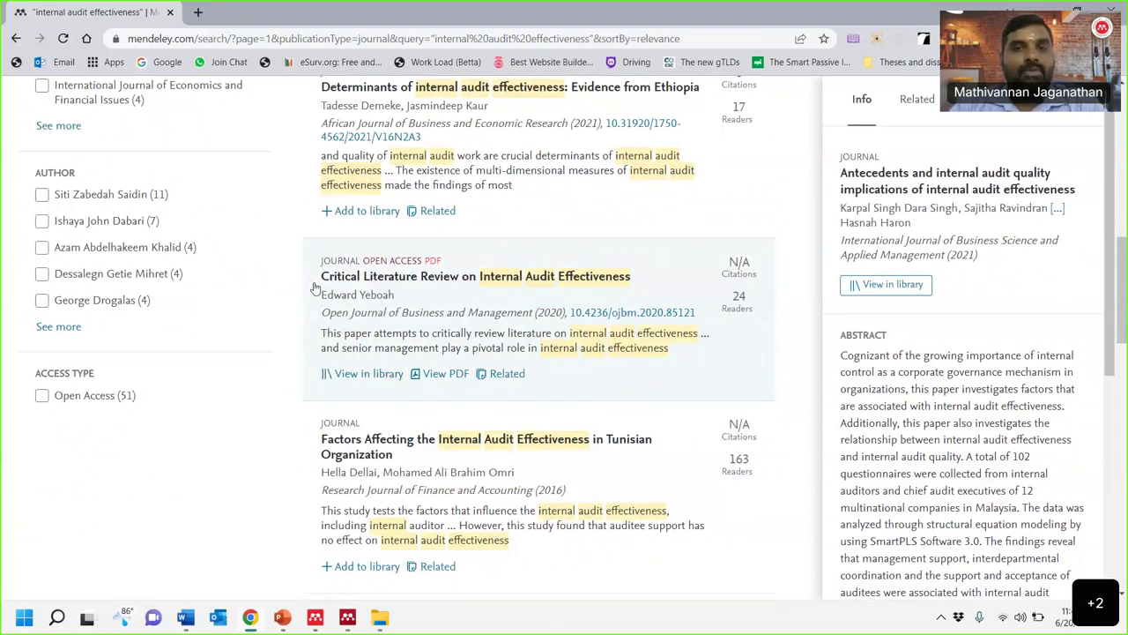
Copy the Critical Literature Review paper's title from its details panel
click(568, 294)
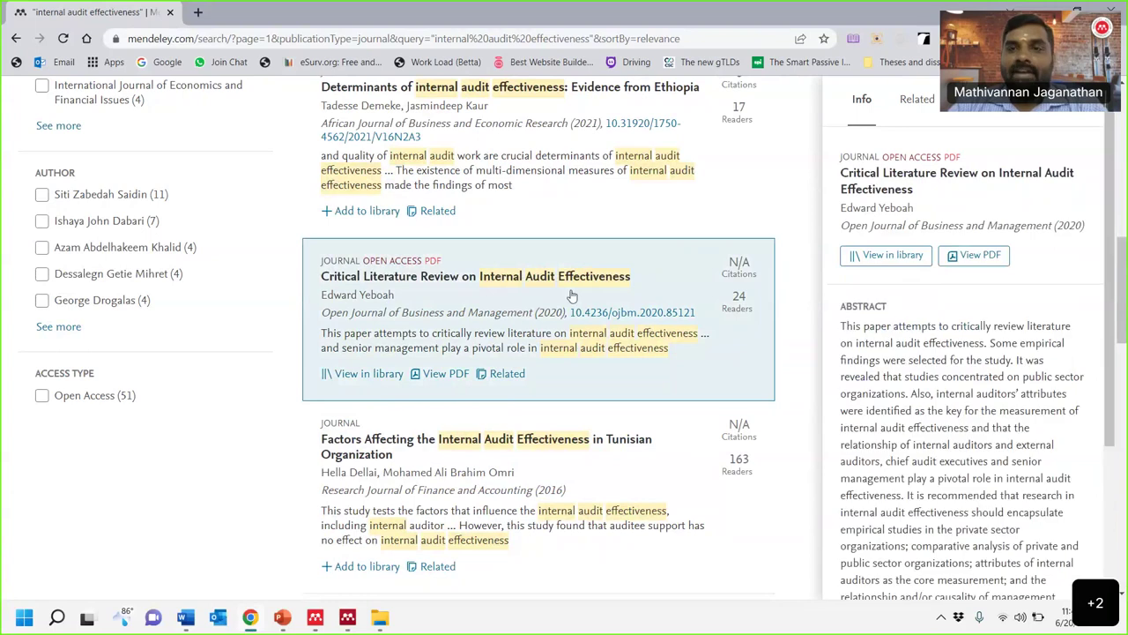
drag(919, 196, 840, 176)
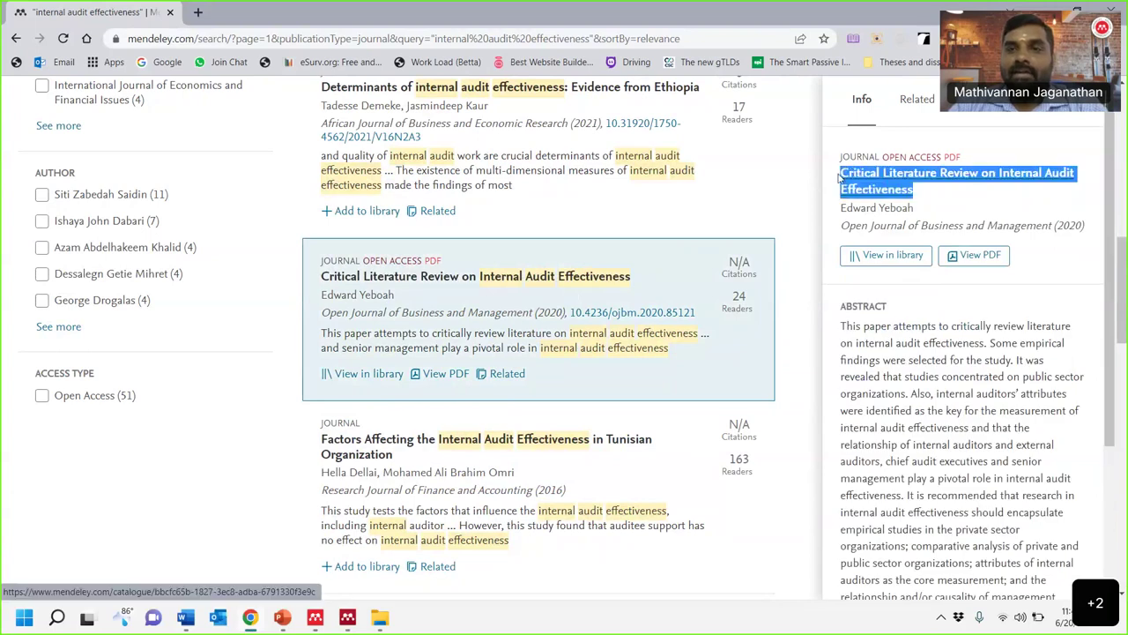
right_click(840, 177)
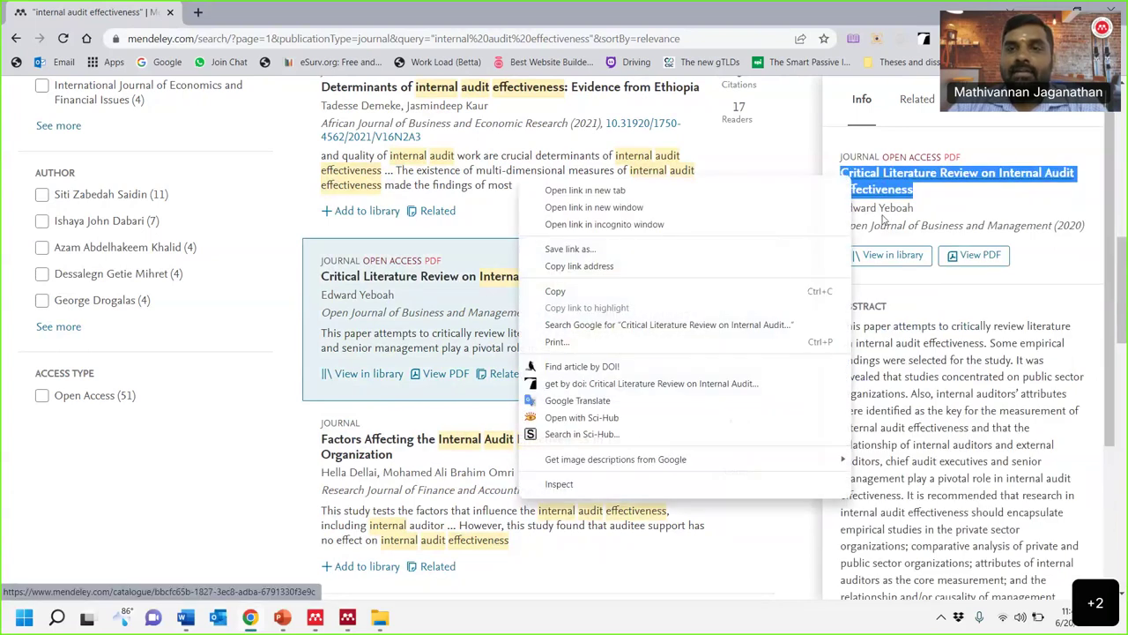
click(577, 291)
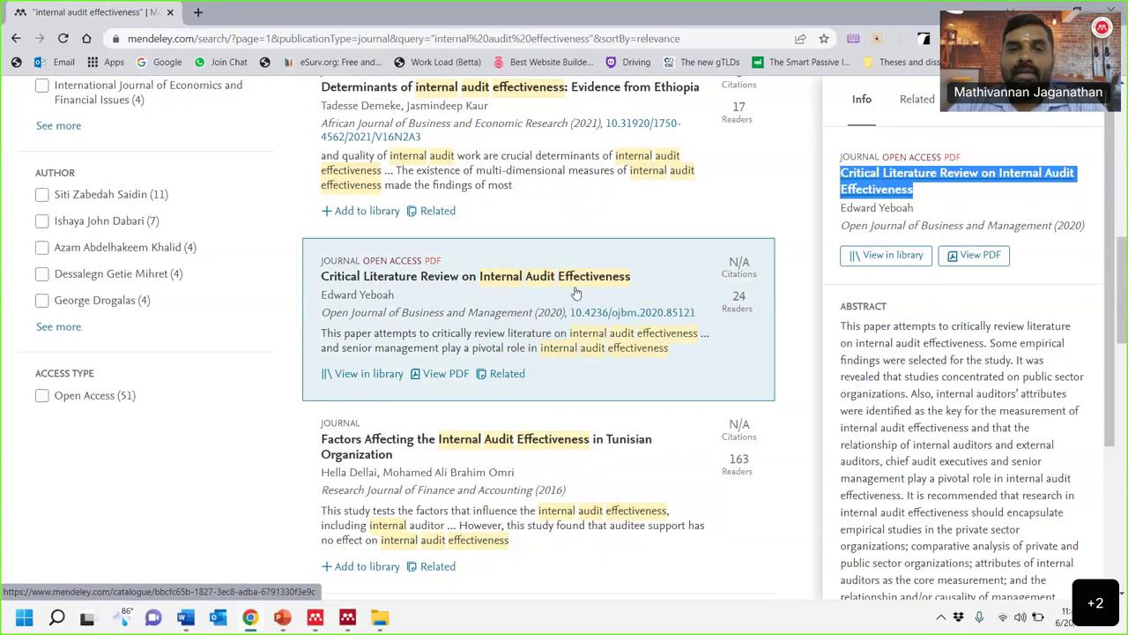
click(348, 616)
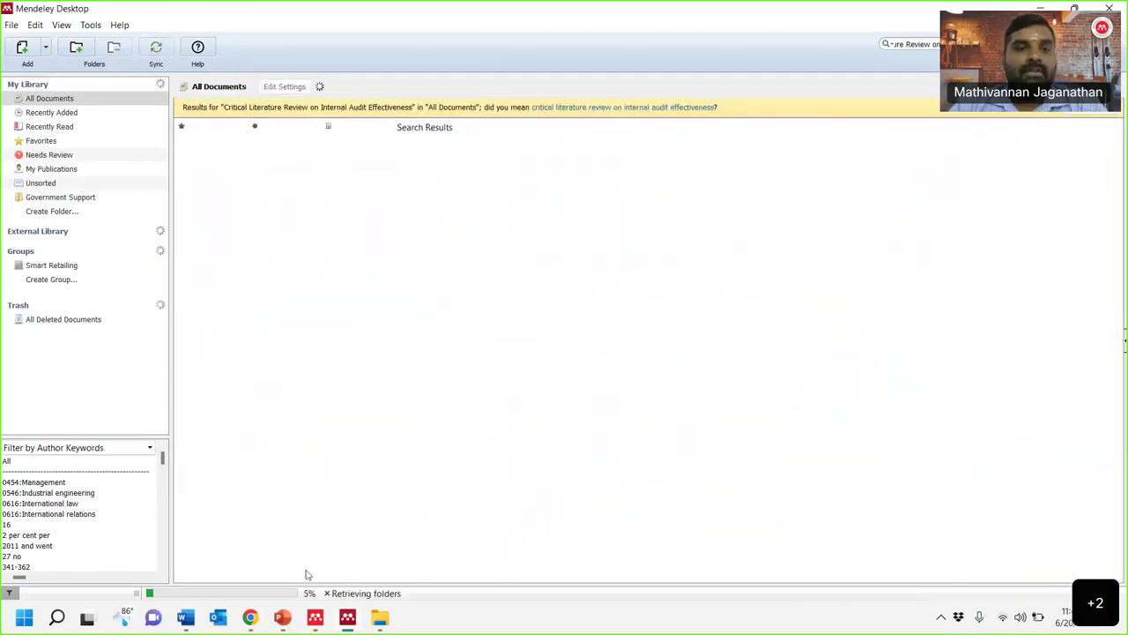
Check All References, then select the Critical Literature Review search result in Mendeley Desktop
click(315, 614)
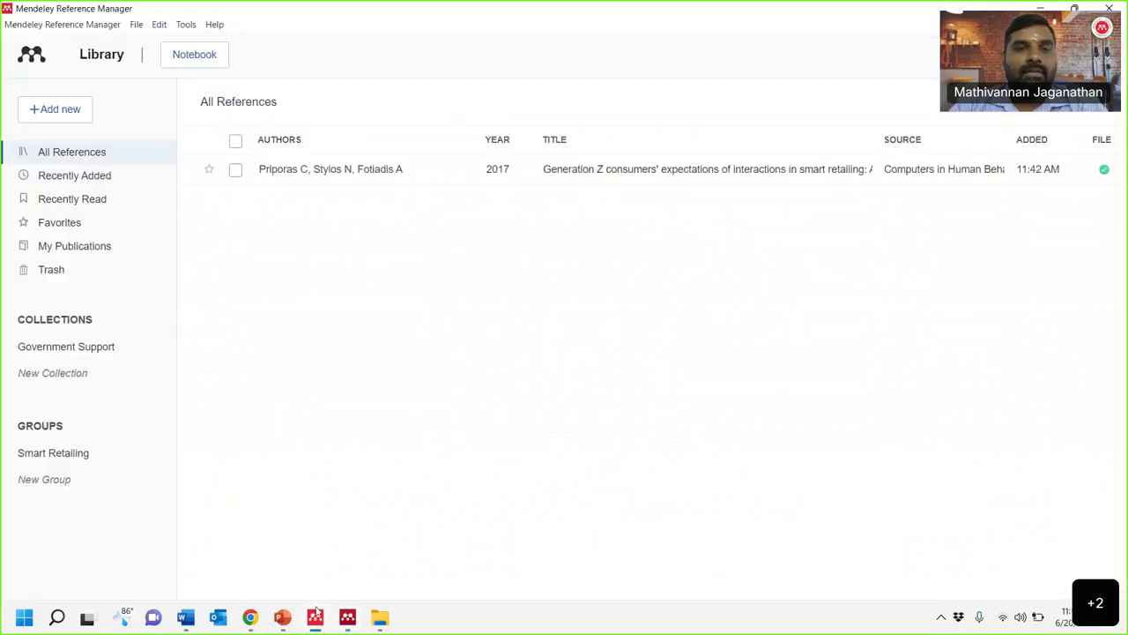
click(74, 162)
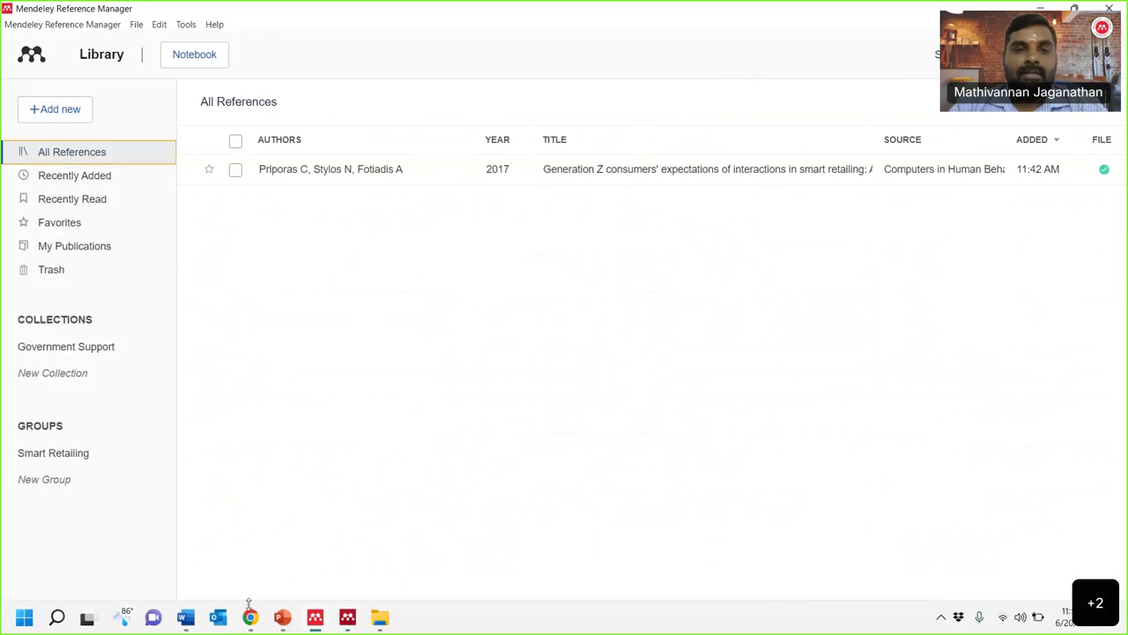
click(347, 617)
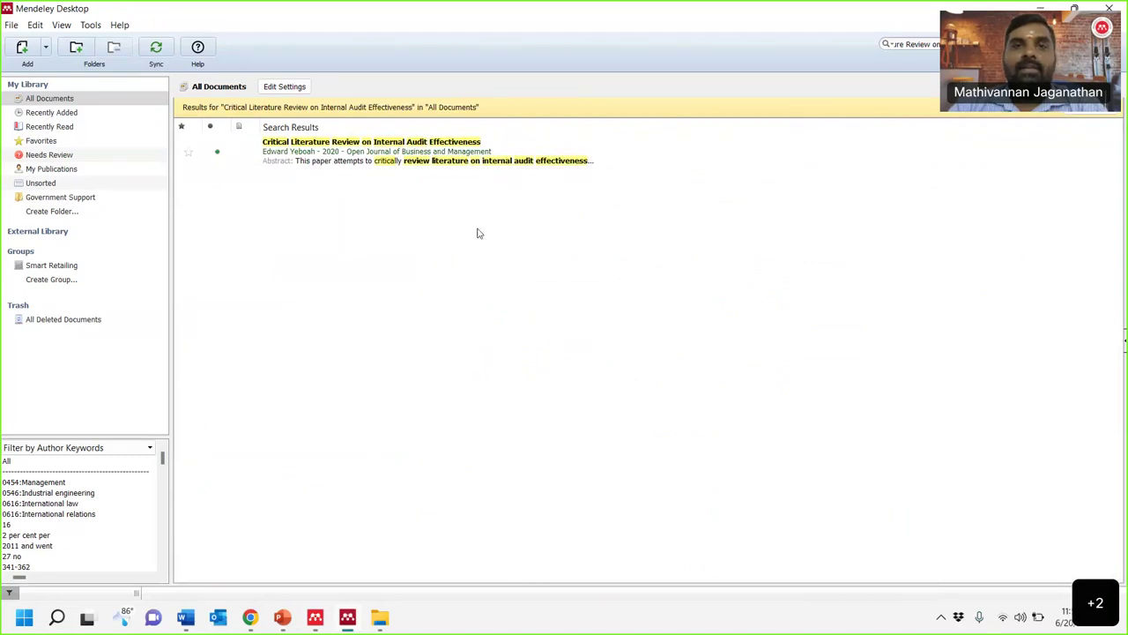
click(390, 169)
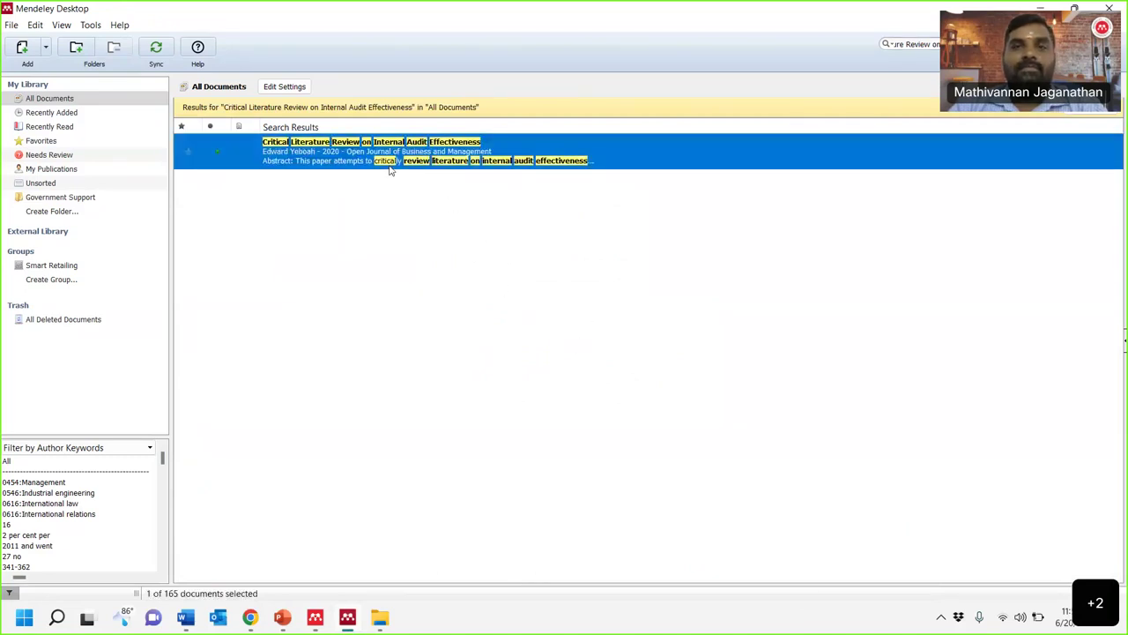
Open the Critical Literature Review paper's PDF from the web catalog
click(316, 619)
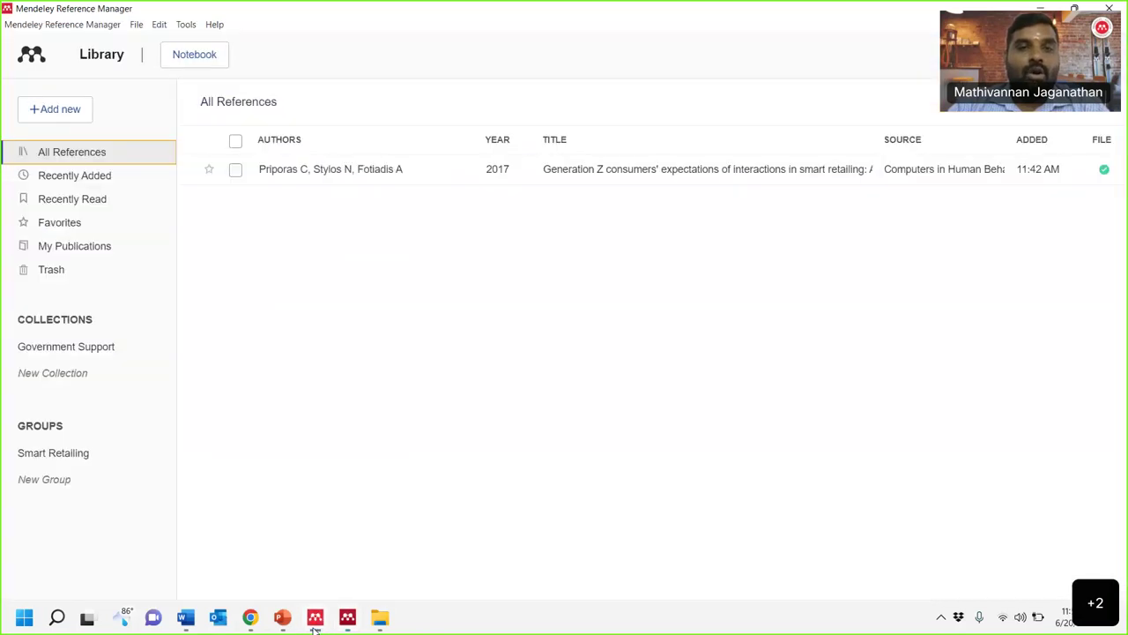
click(250, 617)
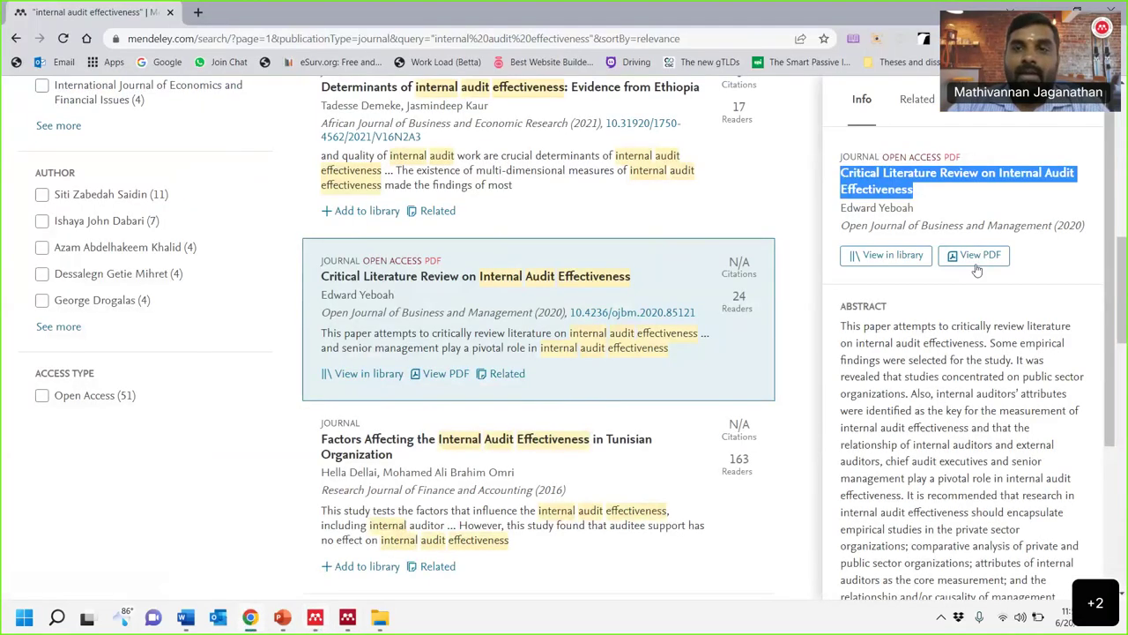
click(976, 255)
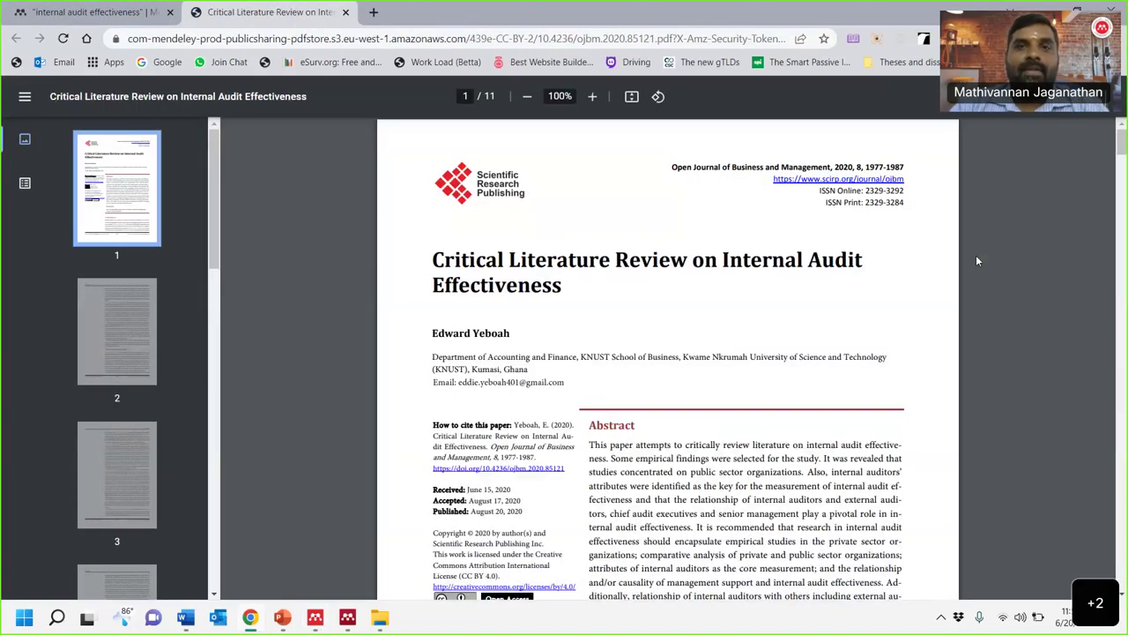
Return to the 'internal audit effectiveness' results, close the paper details, and open the Web Importer
click(88, 12)
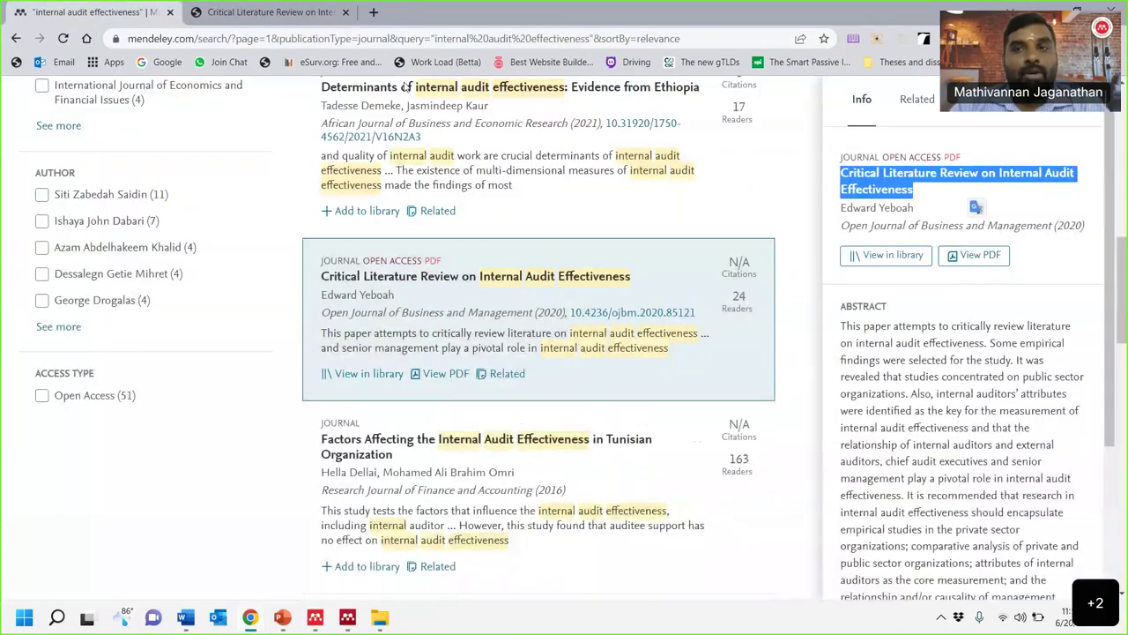
click(1092, 99)
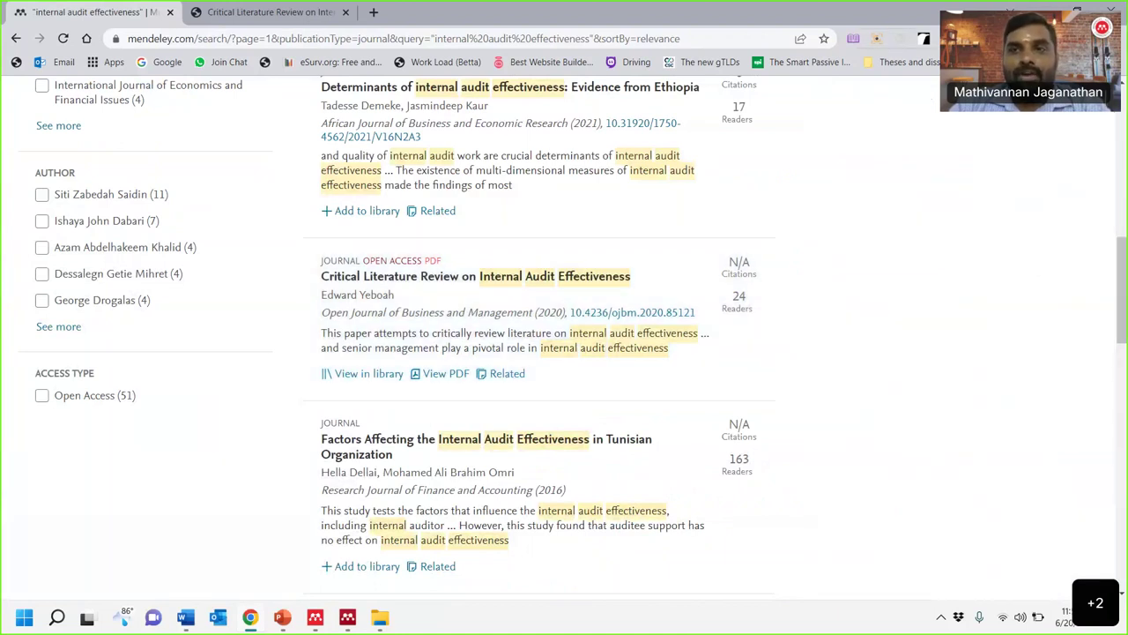
click(1085, 38)
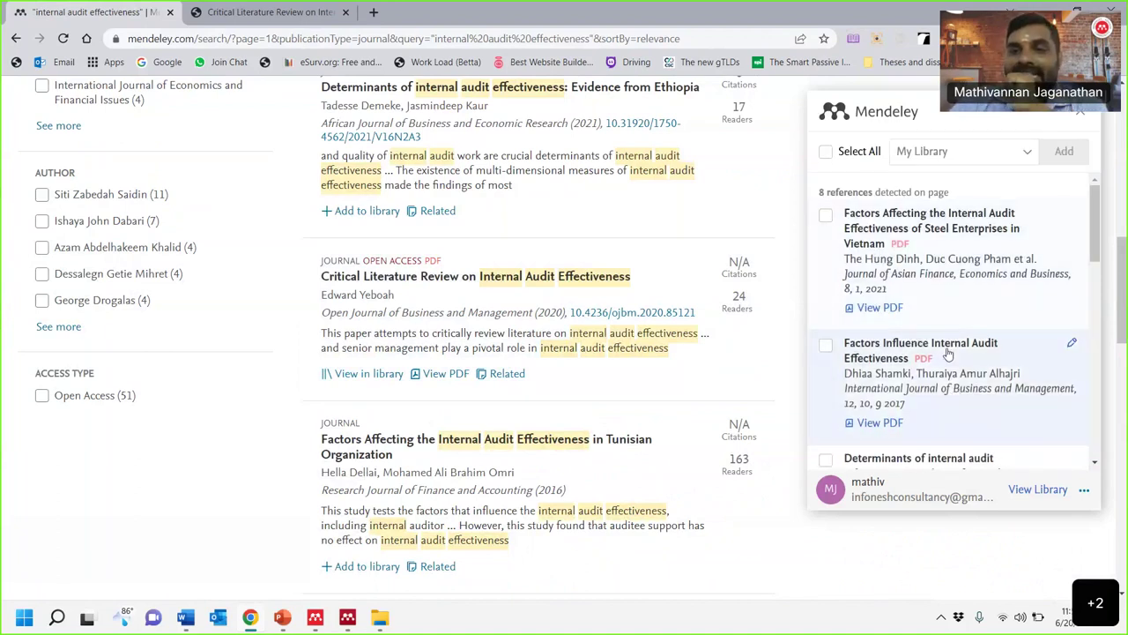
Tick 'Factors Influence Internal Audit Effectiveness' in the Web Importer and add it to My Library
click(826, 345)
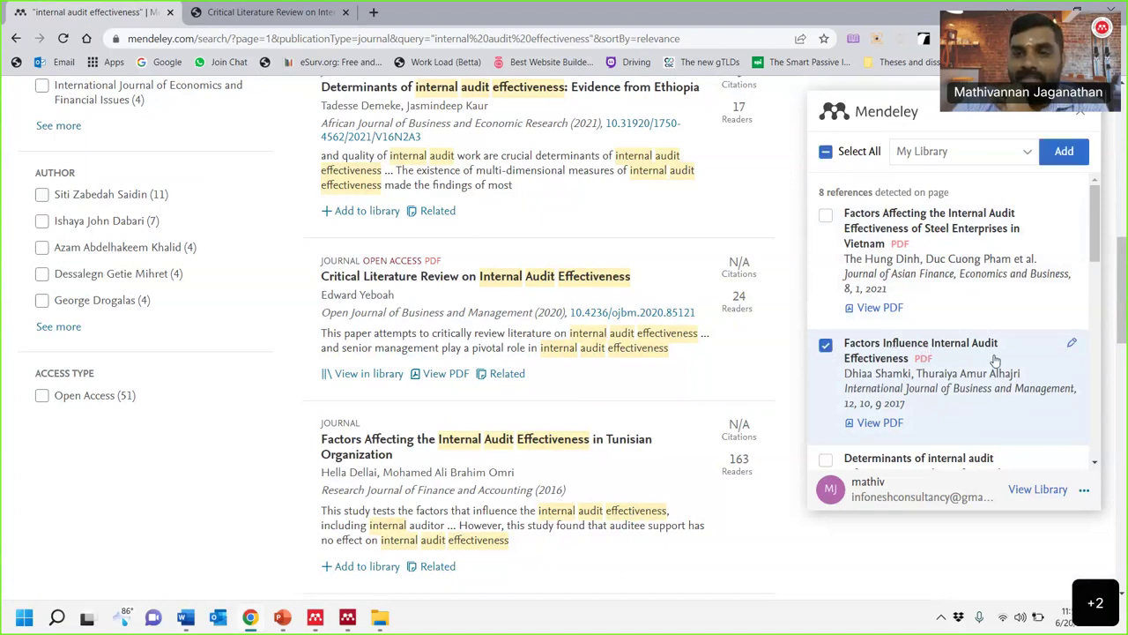
click(1065, 152)
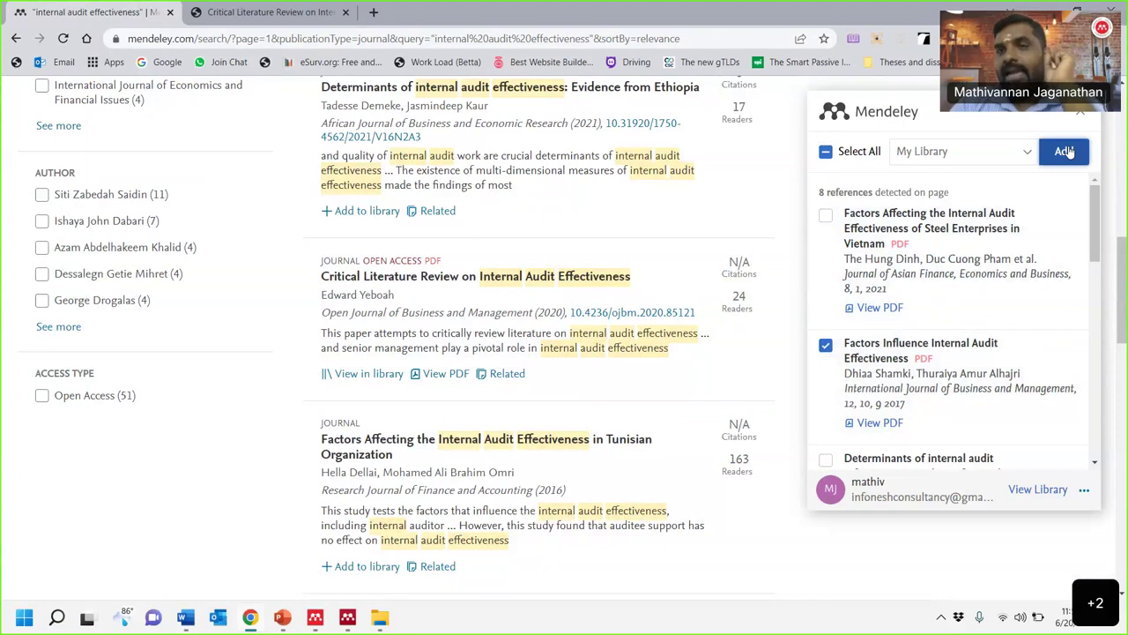
click(1066, 151)
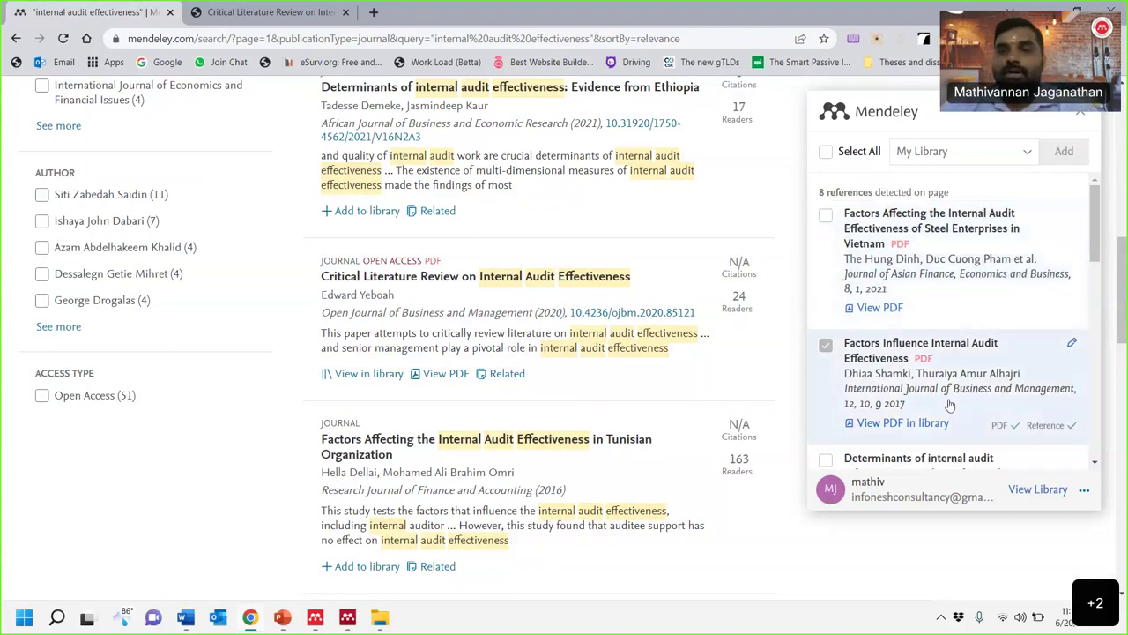
Select the reference's title, open its edit view, then go back to the detected references list
drag(911, 360, 847, 348)
click(846, 349)
right_click(851, 348)
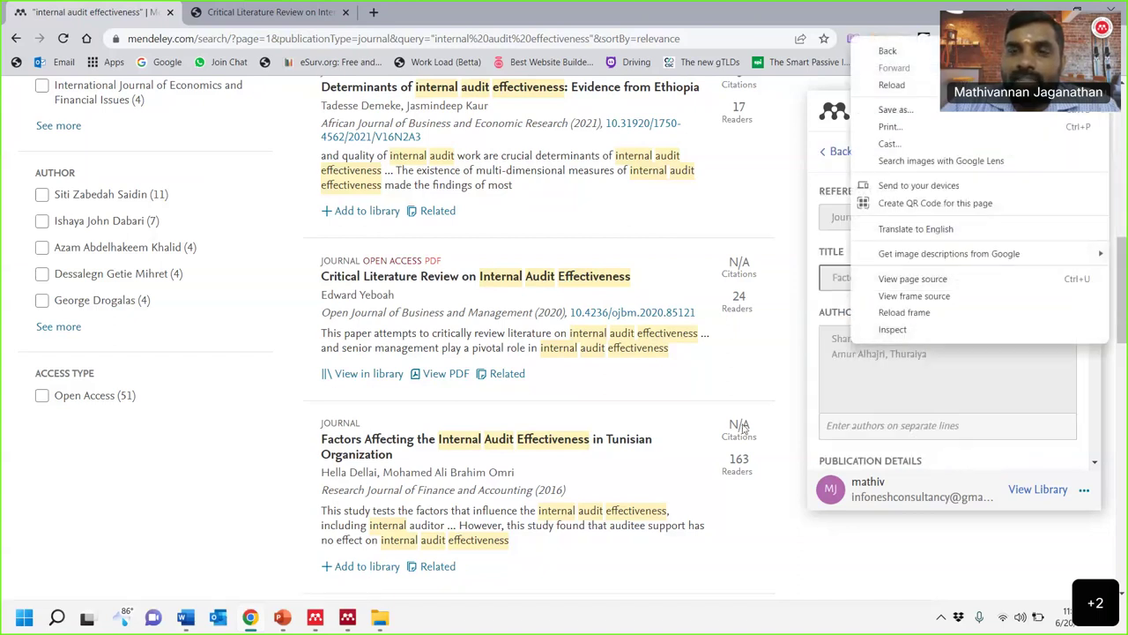
click(831, 262)
click(851, 150)
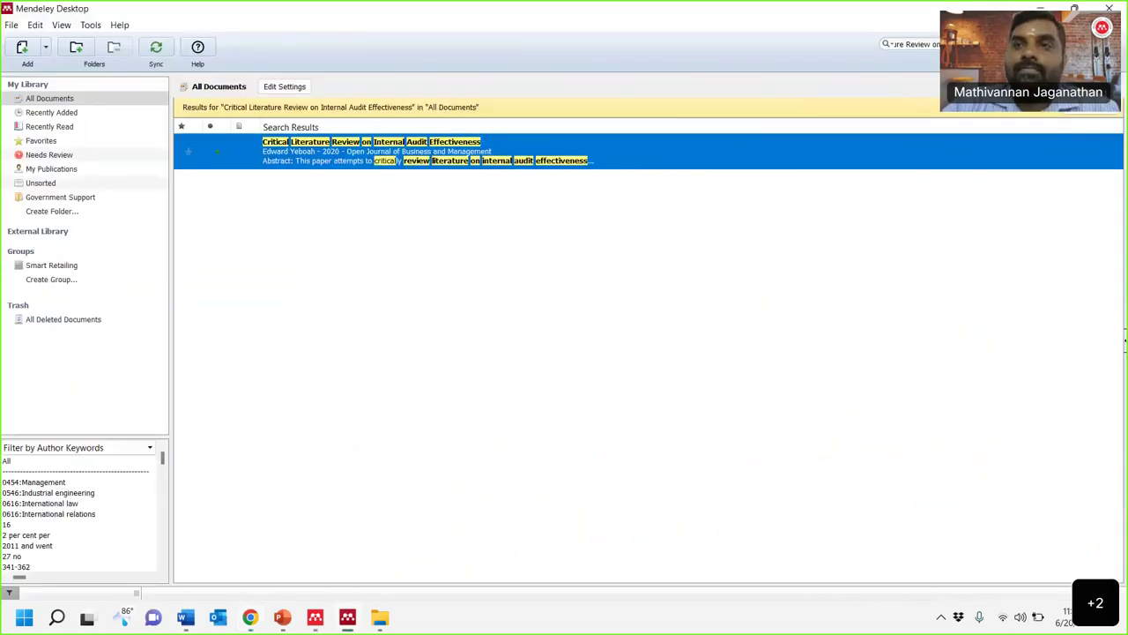
Clear the search, search the desktop library for 'factors influencing aud', then sync the library
click(908, 43)
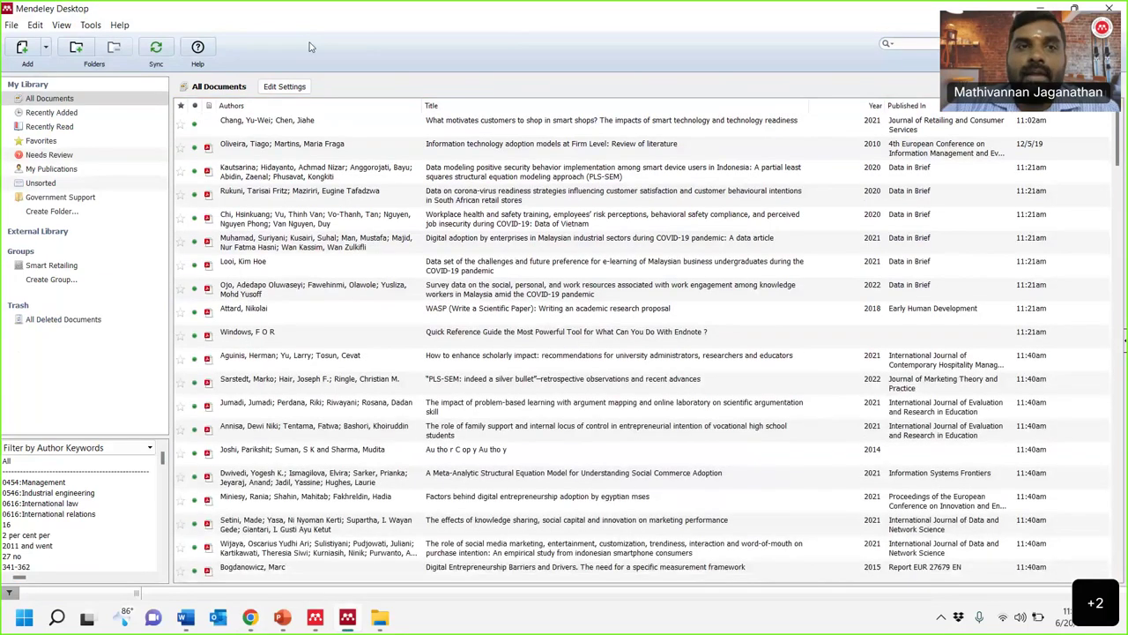
click(918, 48)
text(factors)
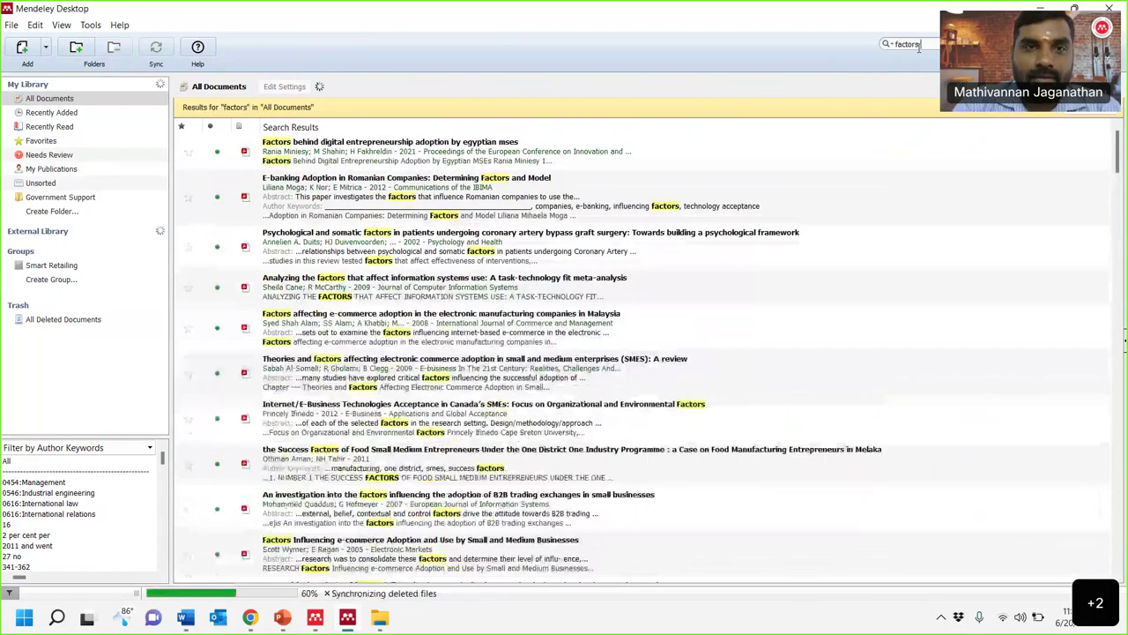
text( inf)
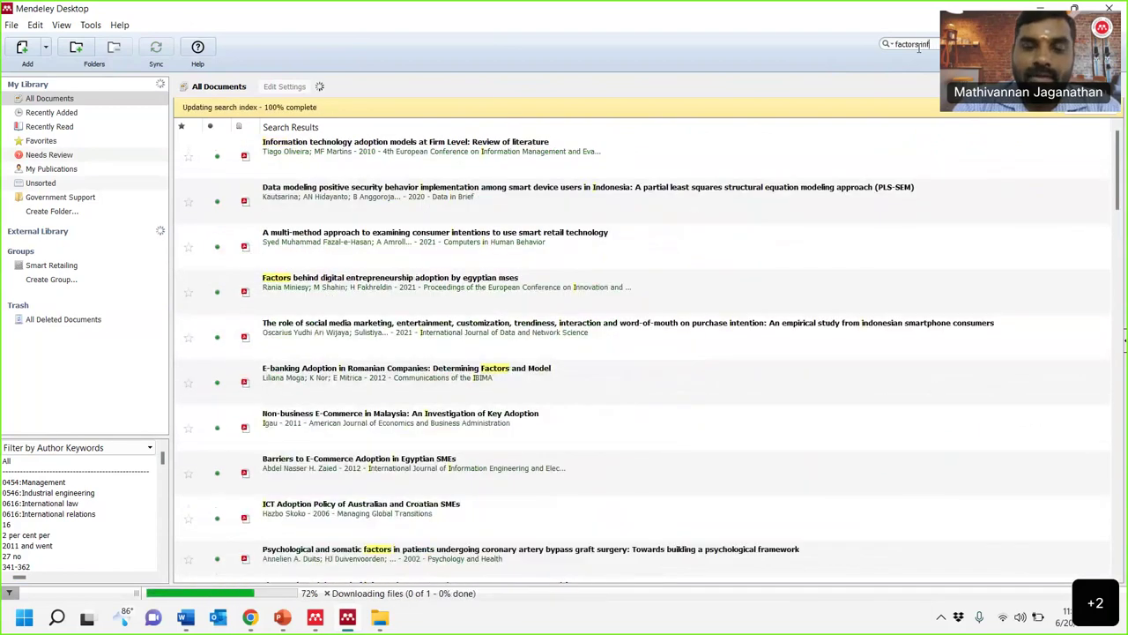
text(luencing)
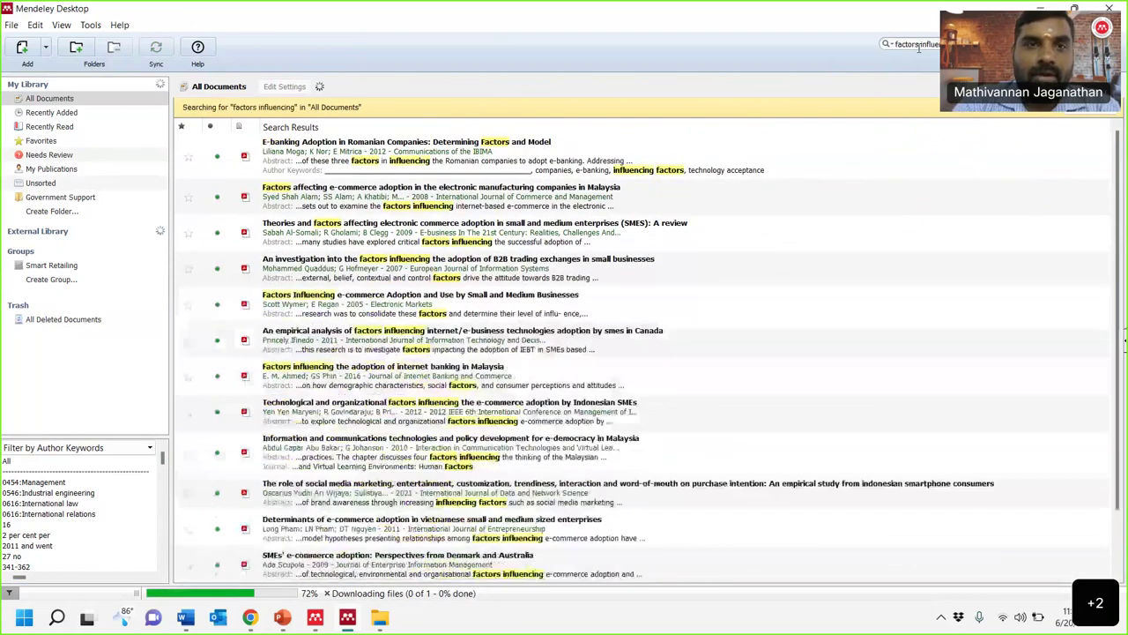
text( a)
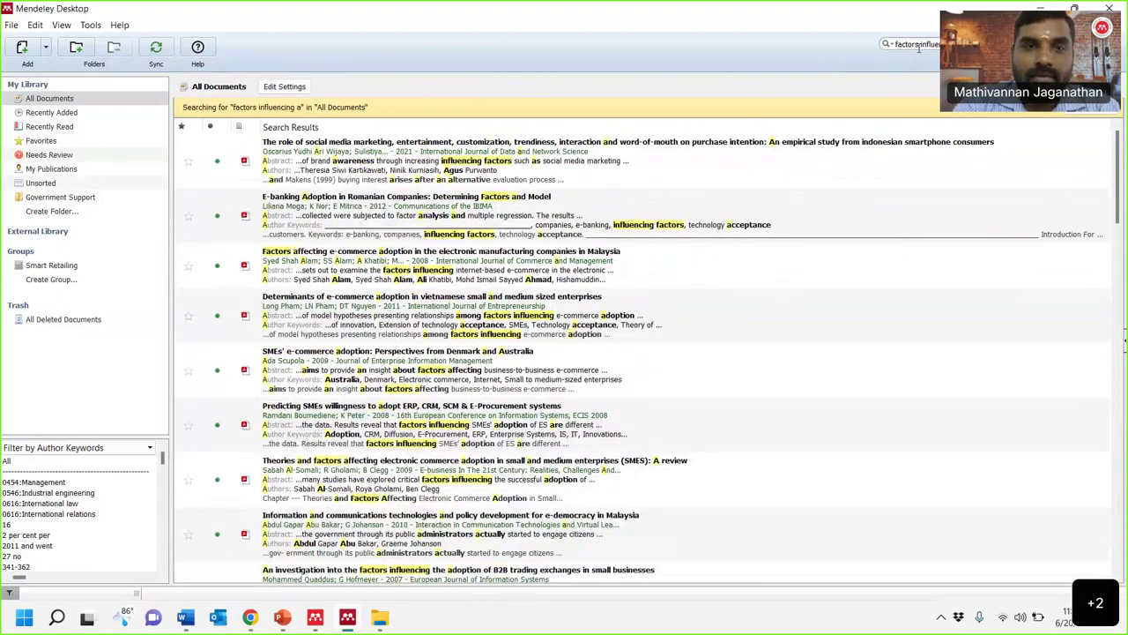
text(ud)
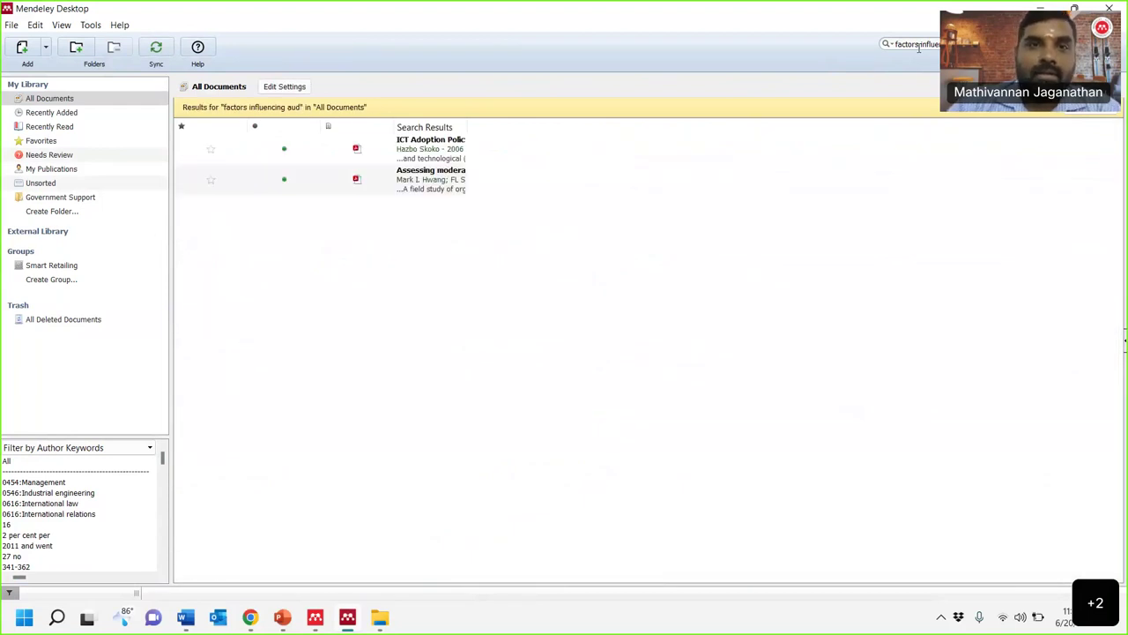
click(159, 48)
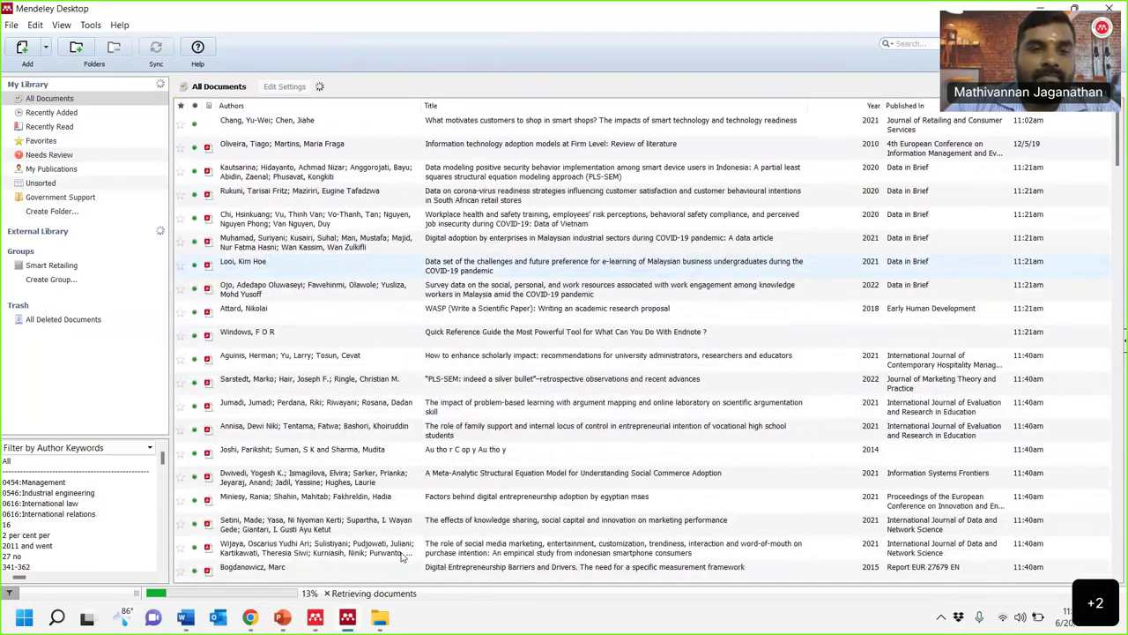
Open the Factors Influence Internal Audit Effectiveness PDF in the web reader and select its title
click(250, 617)
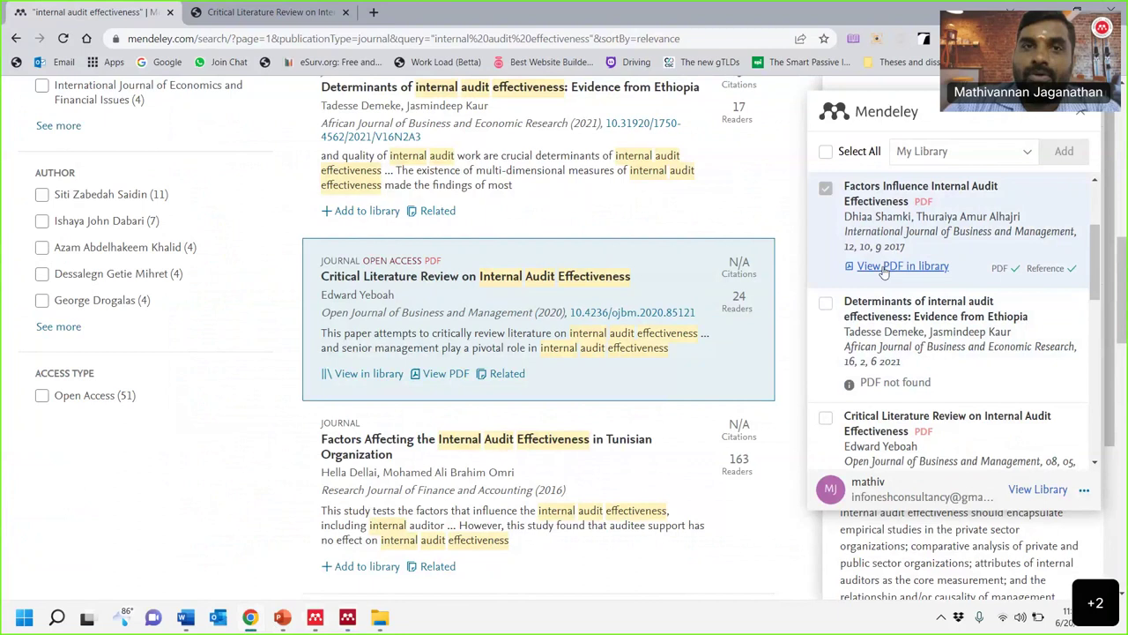
click(885, 266)
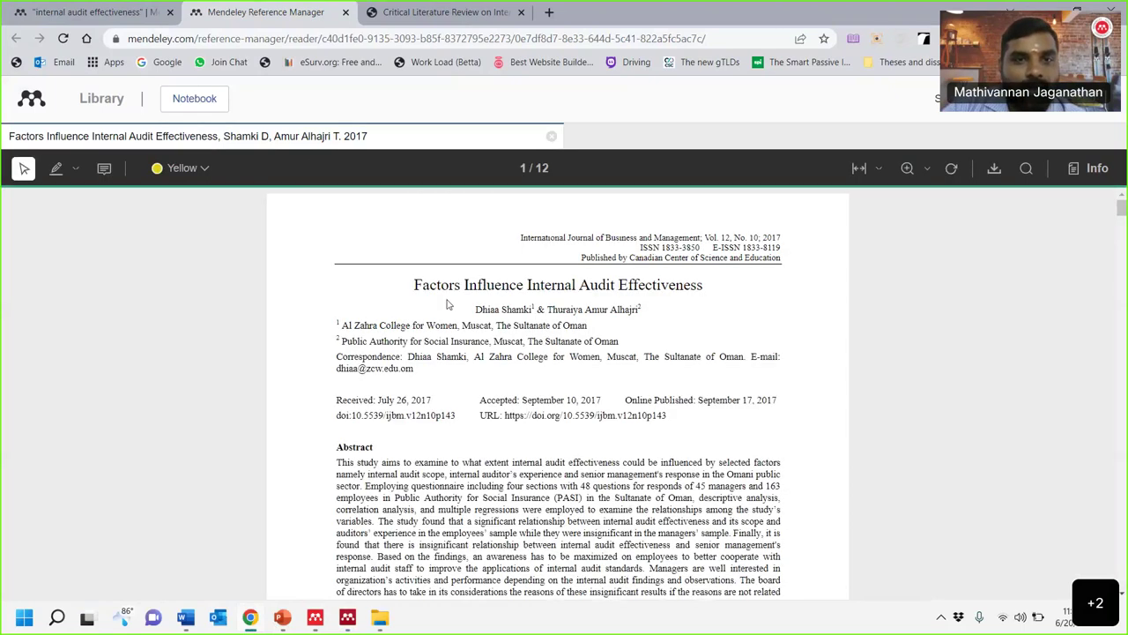
mouse_move(411, 285)
mouse_down()
mouse_move(702, 284)
mouse_move(412, 285)
mouse_up()
click(702, 284)
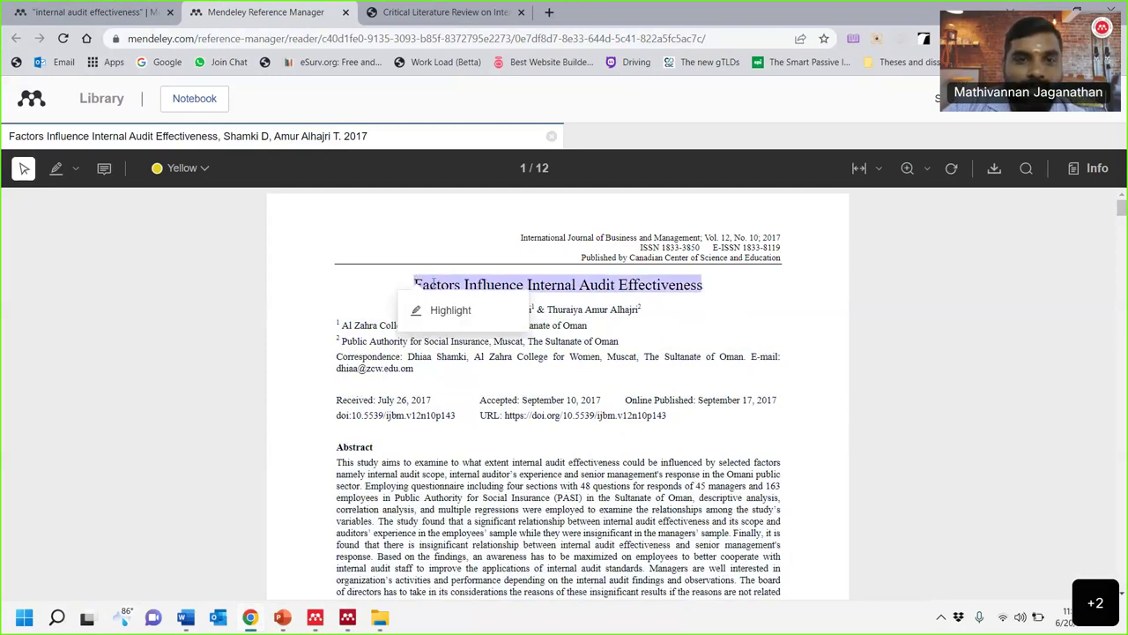
click(628, 286)
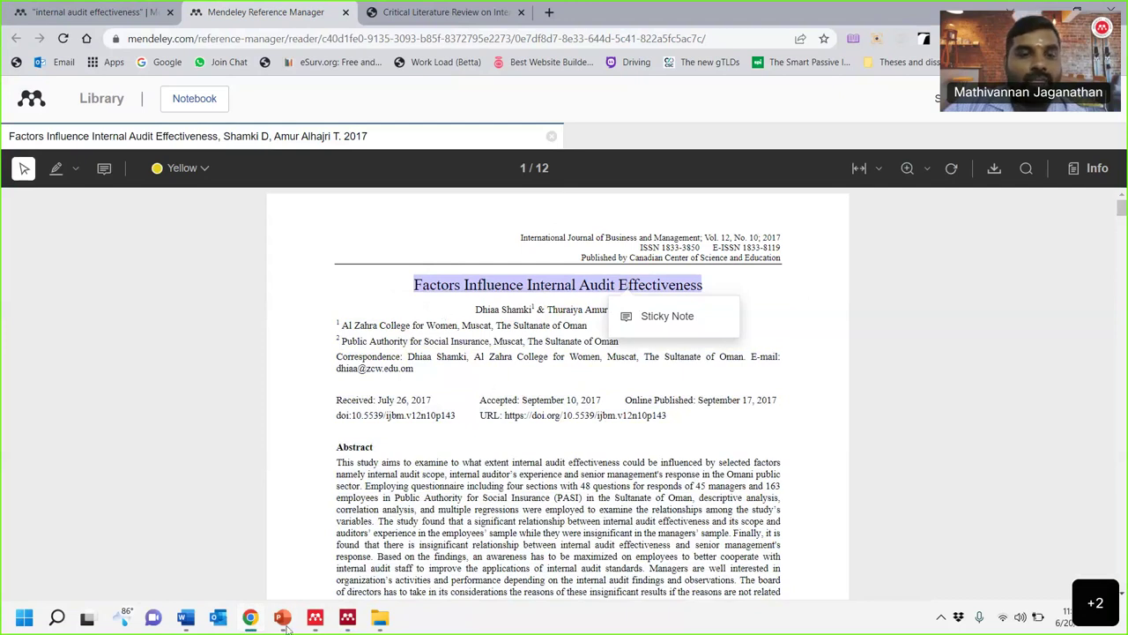
mouse_move(340, 626)
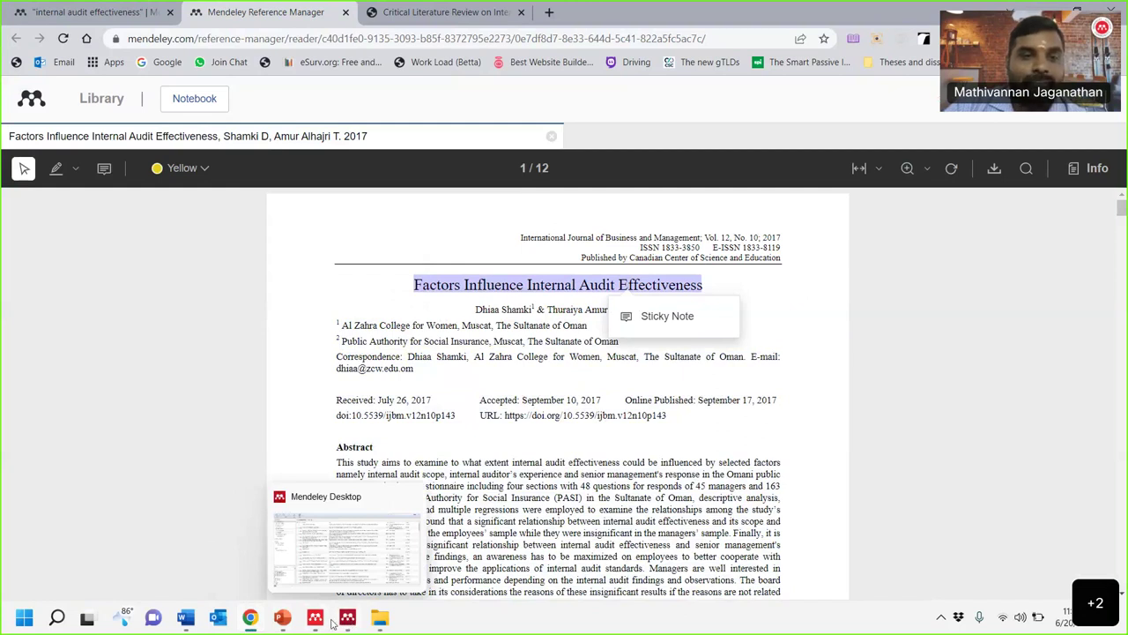
Search Mendeley Desktop for 'factor influence audit' and select the Factors Influence Internal Audit Effectiveness result
click(340, 621)
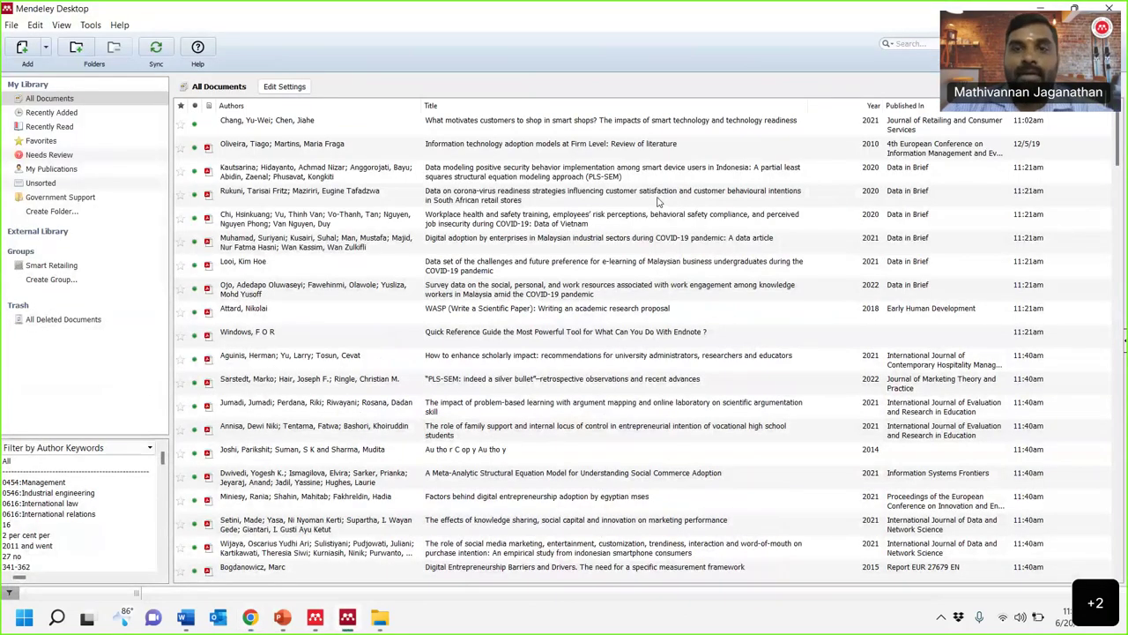
click(925, 43)
text(factor)
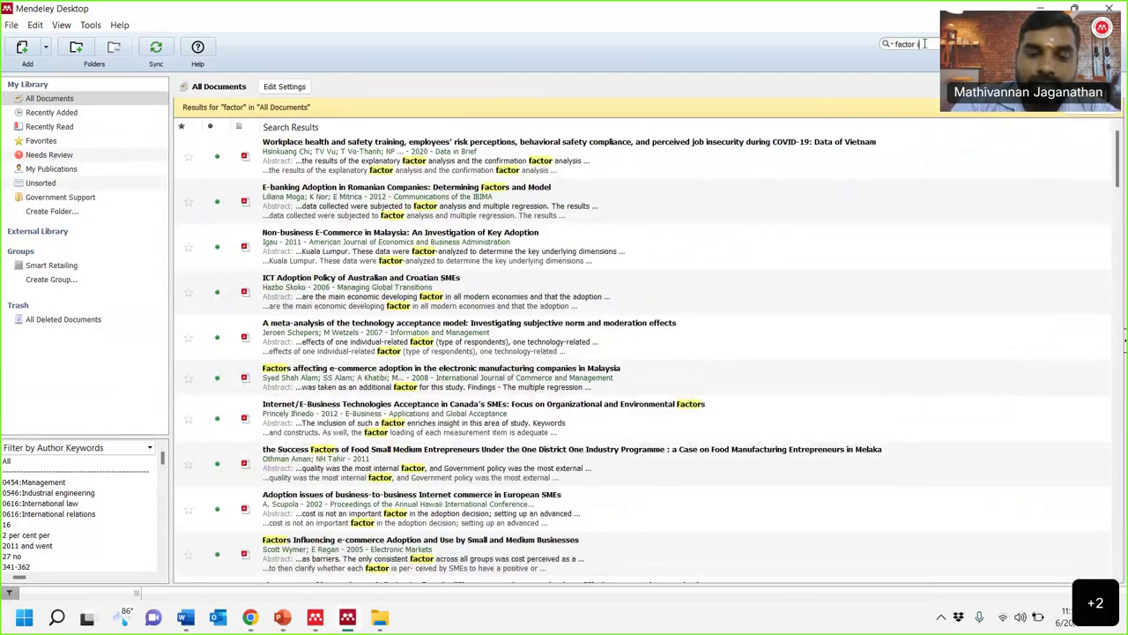
text( influence)
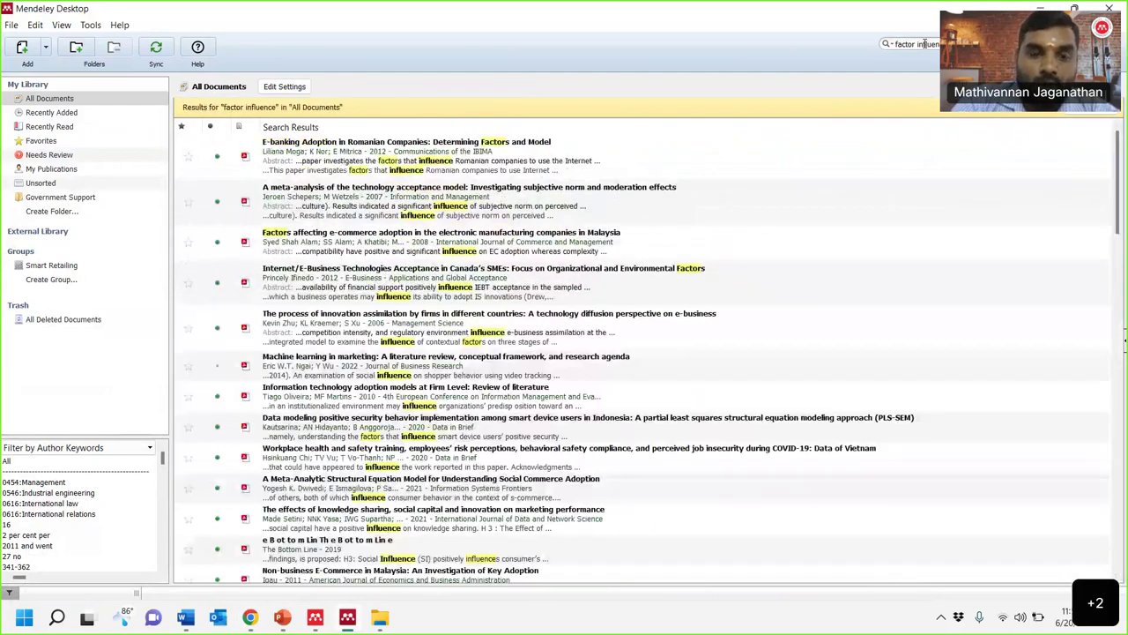
text( audit)
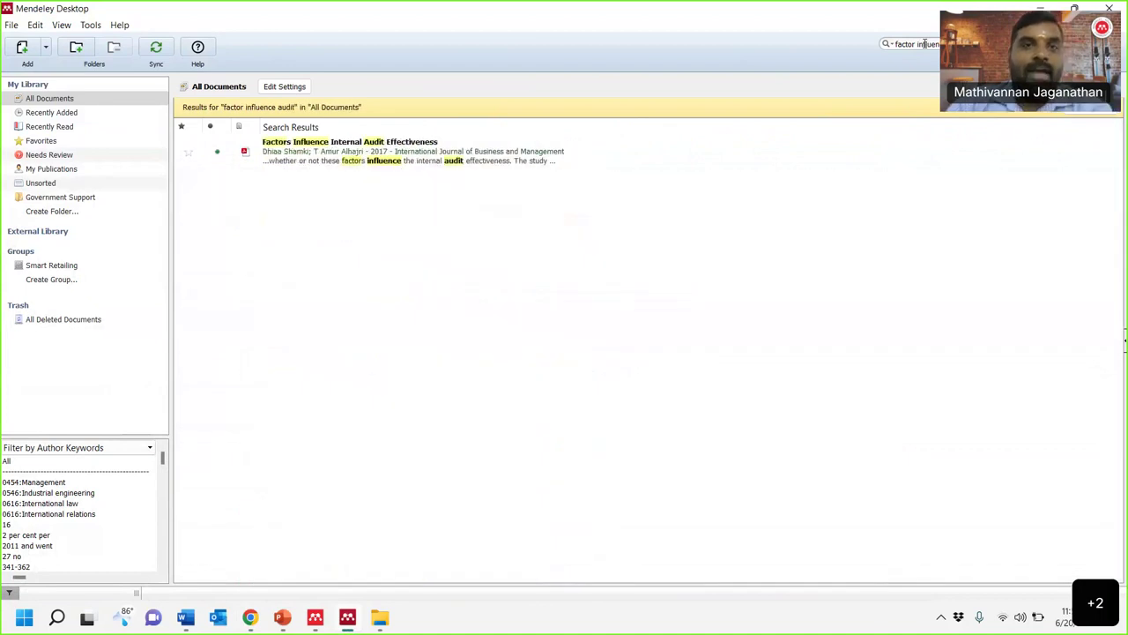
click(579, 157)
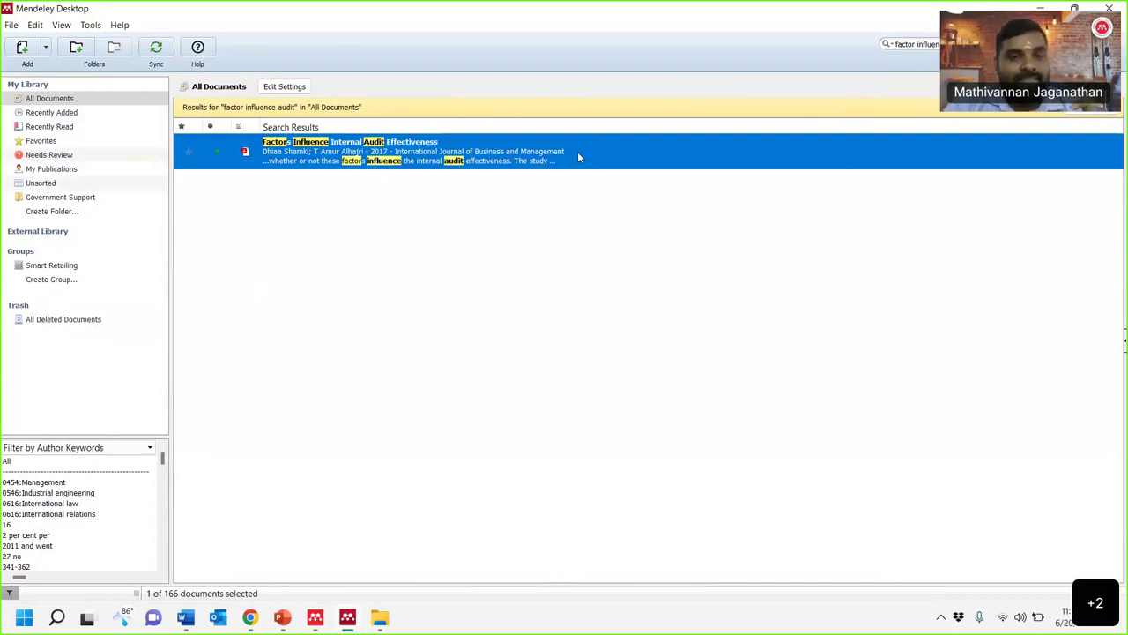
Bring Chrome forward and close the Mendeley Reference Manager reader tab
click(250, 617)
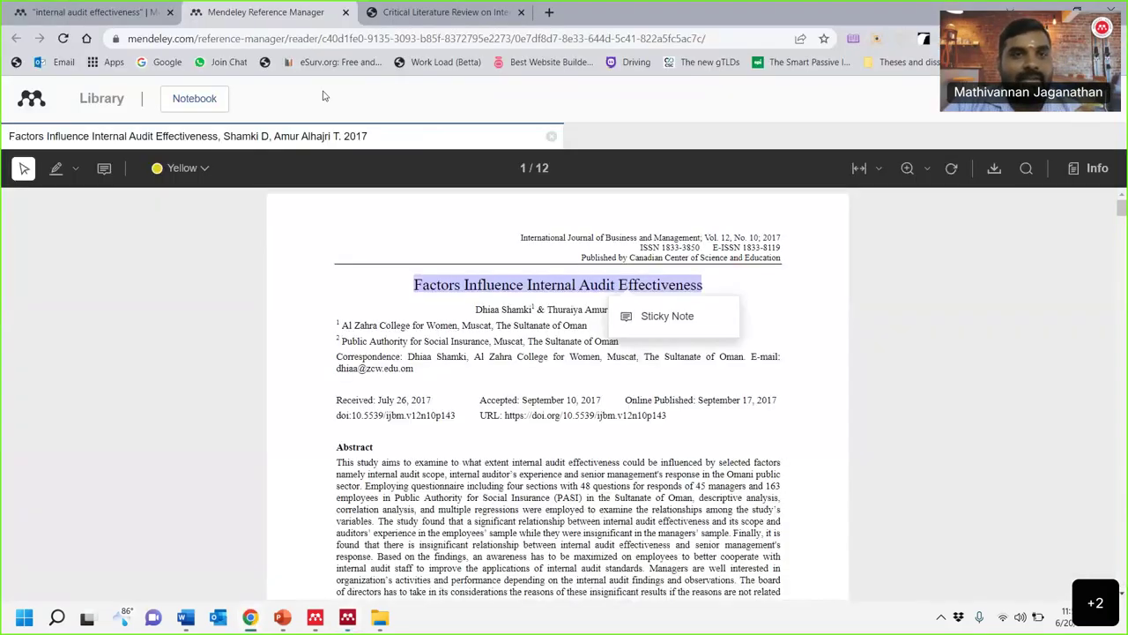
click(345, 12)
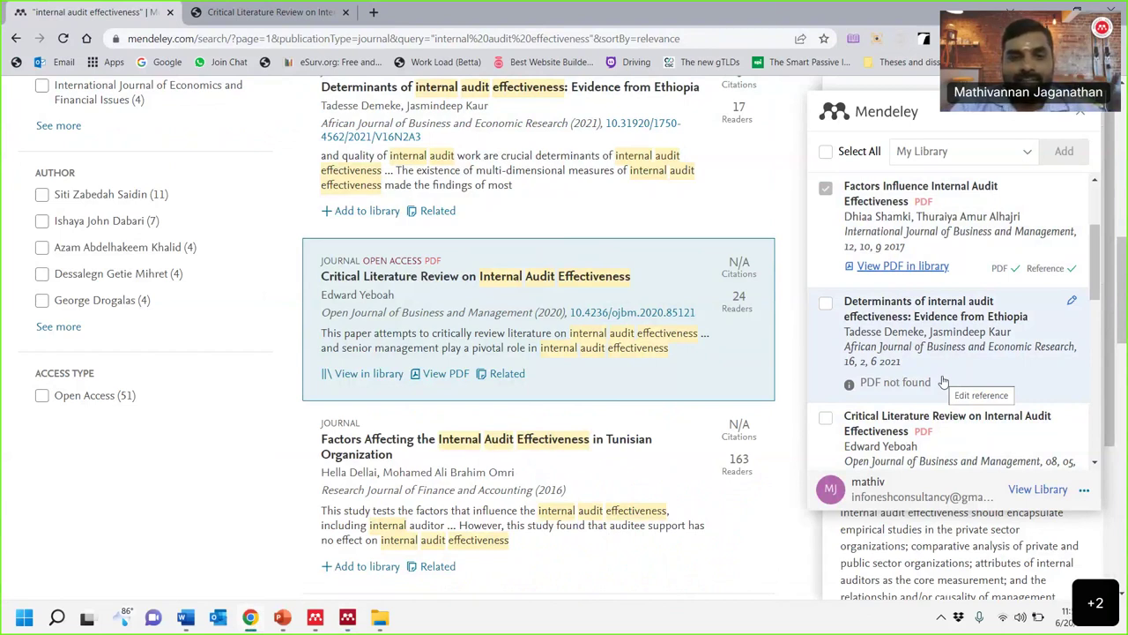
Open the Factors Influence Internal Audit Effectiveness PDF in Desktop, then show the web Antecedents article's abstract
click(347, 617)
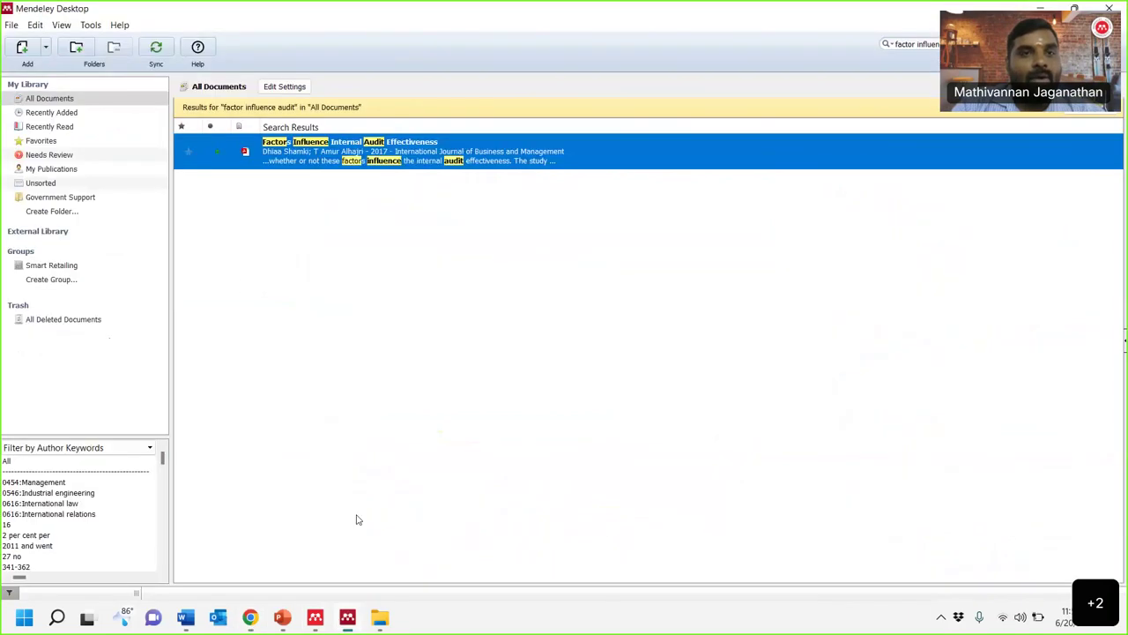
double_click(271, 164)
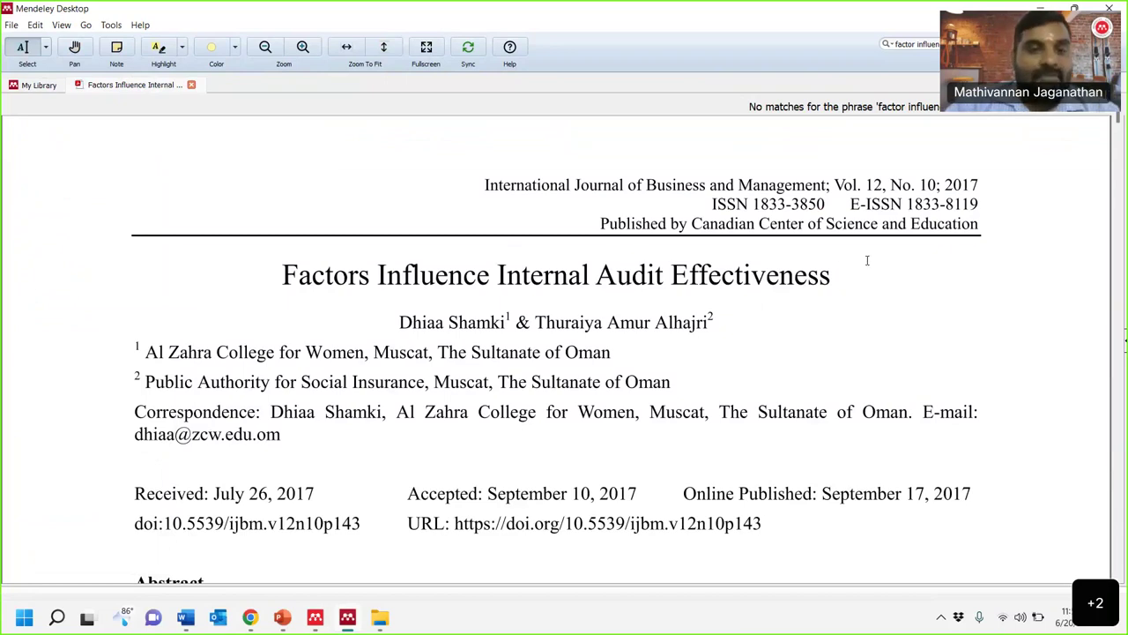
click(250, 617)
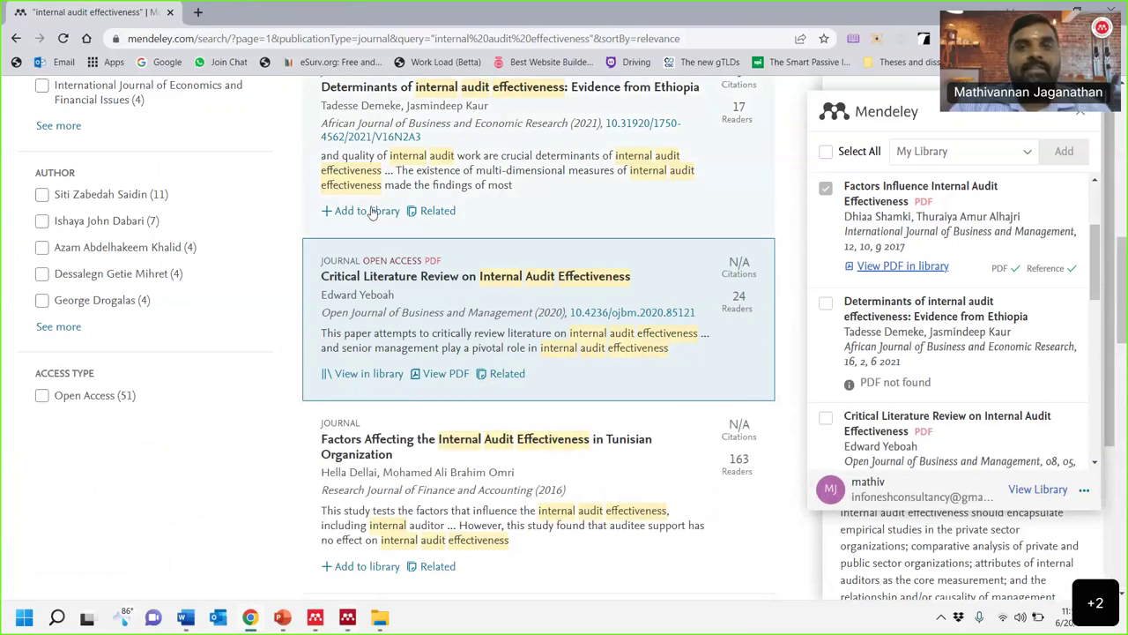
scroll(617, 290, up, 5)
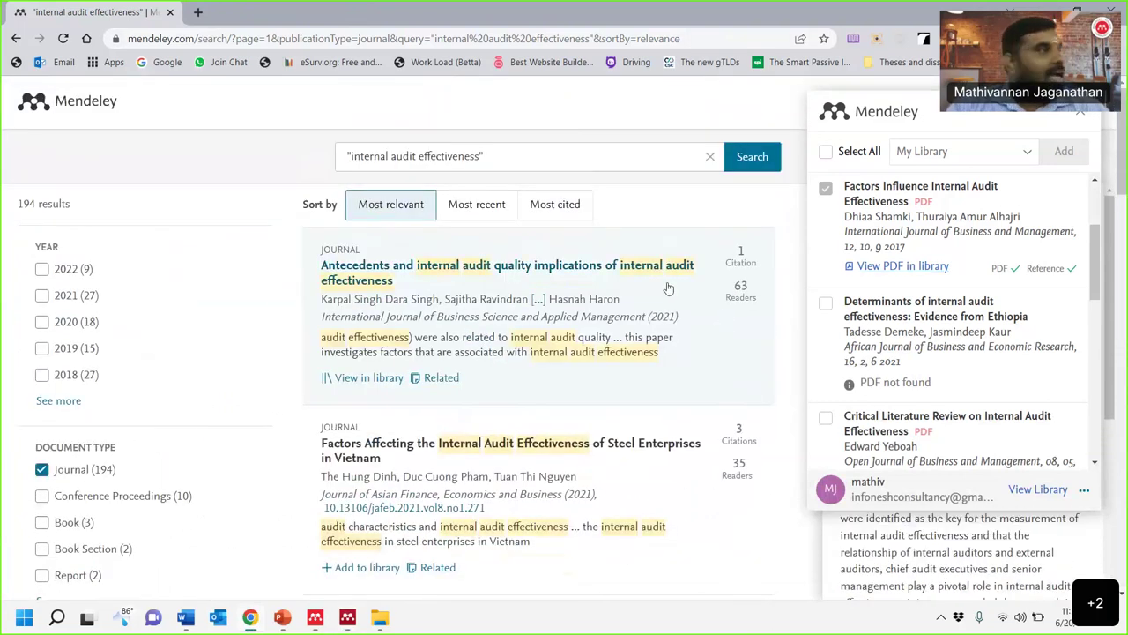
click(668, 288)
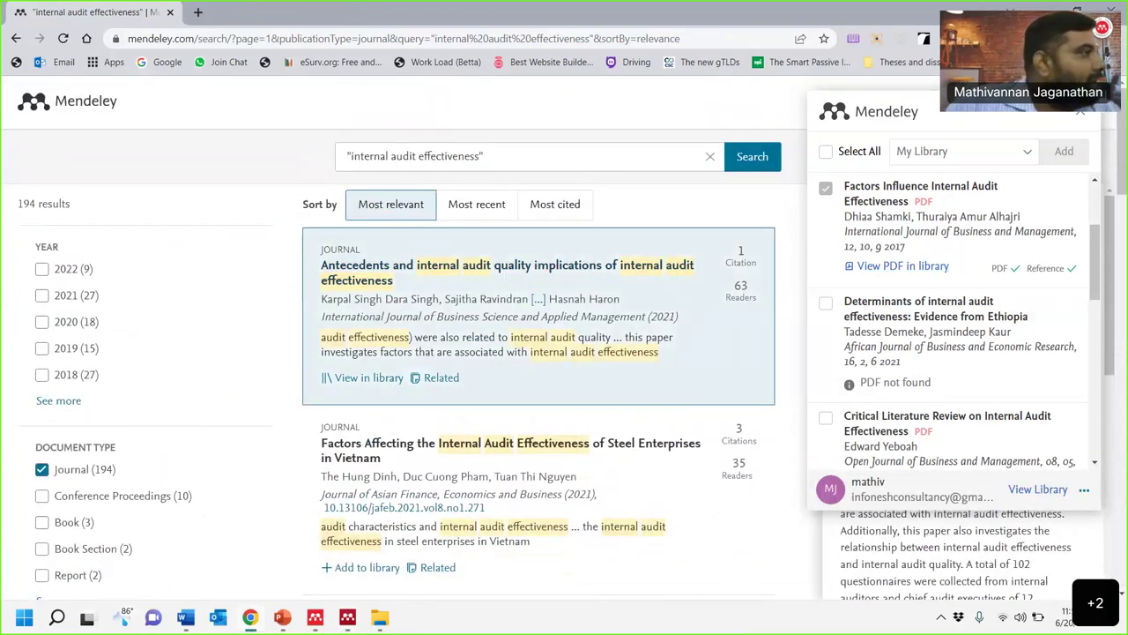